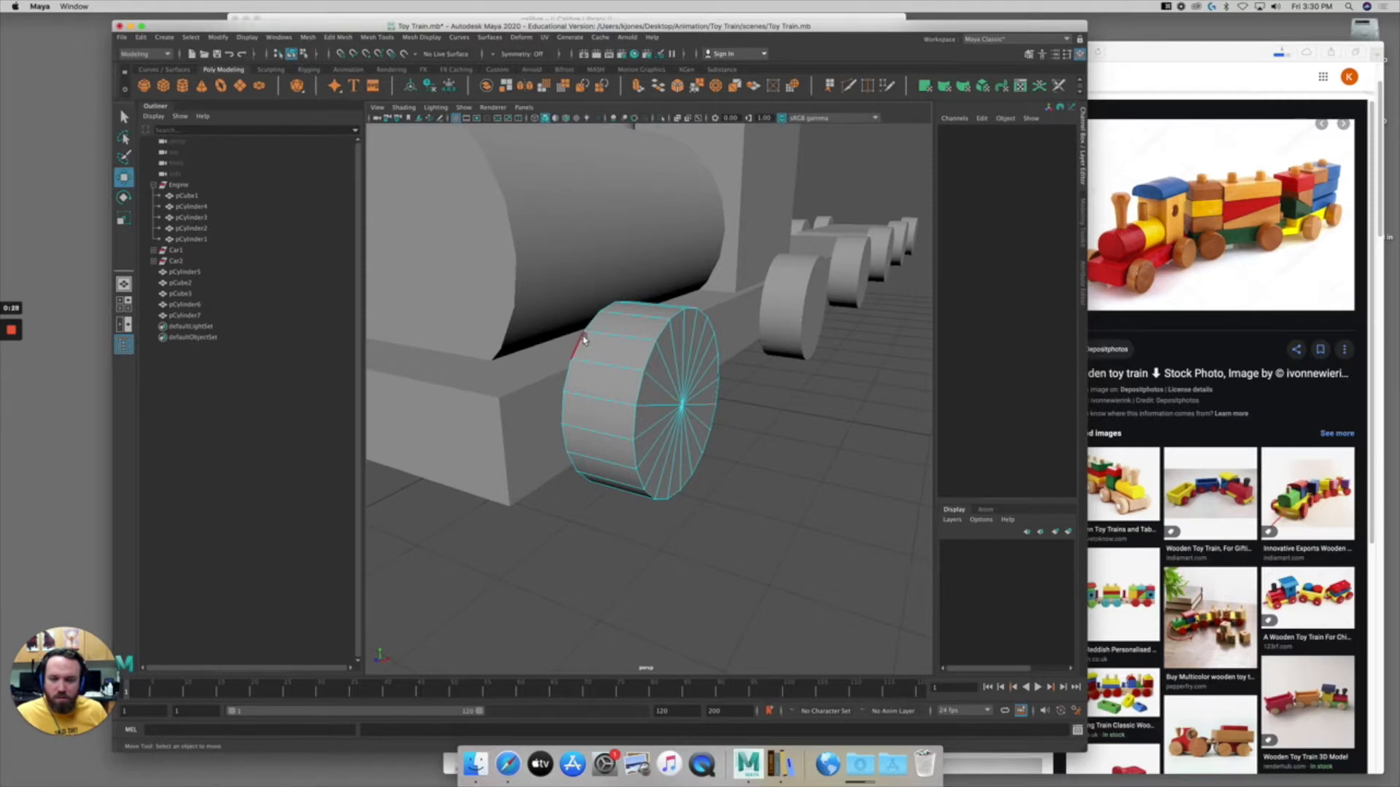
# Bevel the inner and outer circular rim edge loops of the engine's front wheel with a Fraction of 0.1.
pyautogui.keyDown('alt'); pyautogui.moveTo(612, 363); pyautogui.dragTo(634, 357); pyautogui.keyUp('alt')
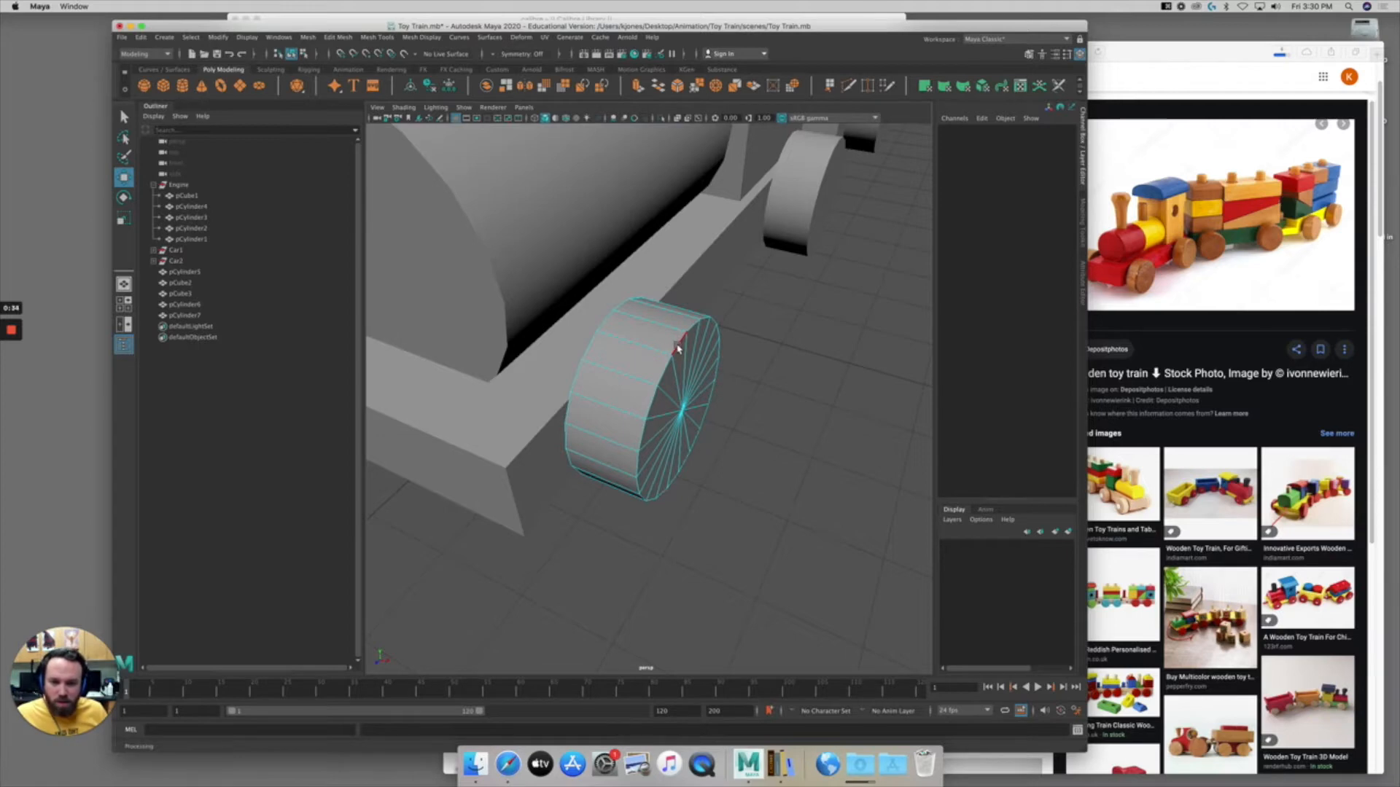
pyautogui.doubleClick(677, 348)
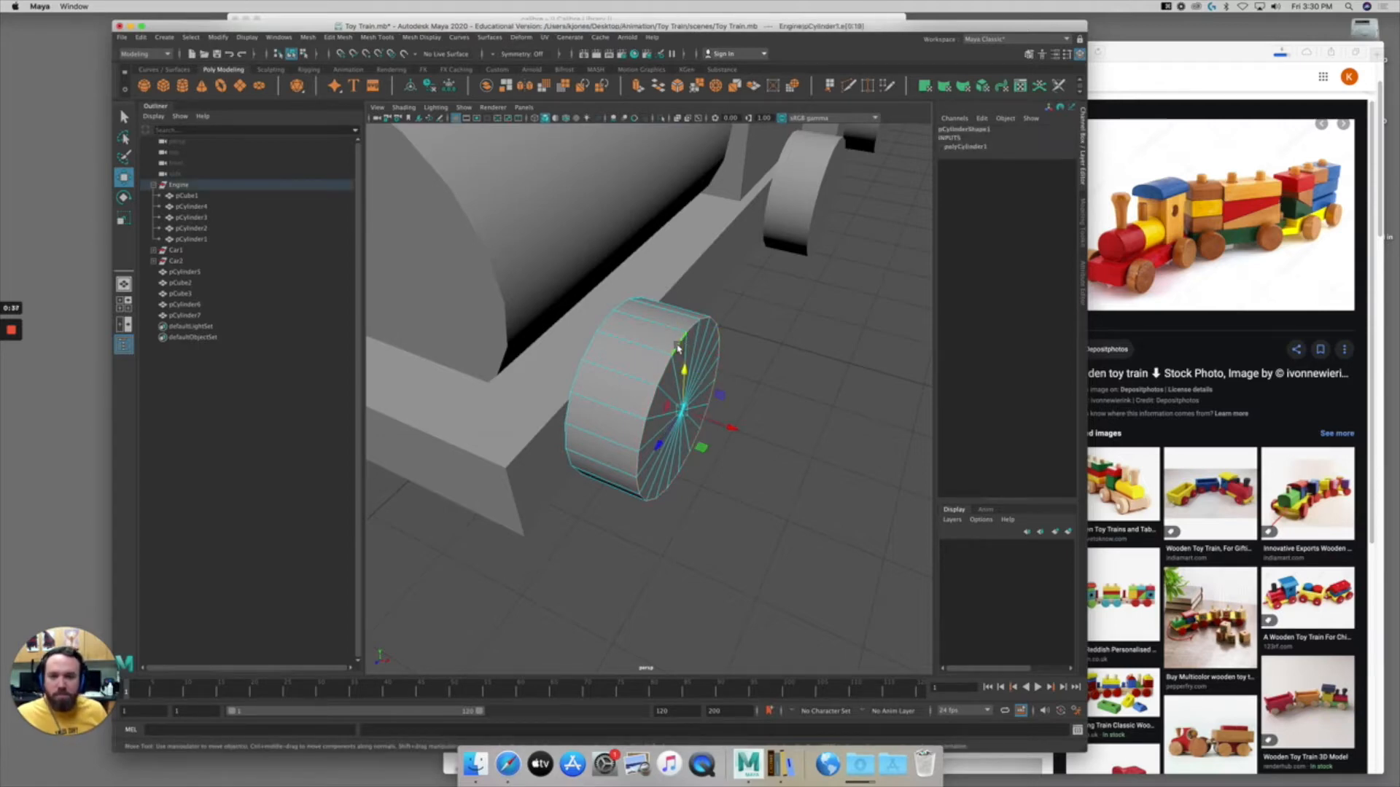
pyautogui.keyDown('alt'); pyautogui.moveTo(661, 372); pyautogui.dragTo(618, 348); pyautogui.keyUp('alt')
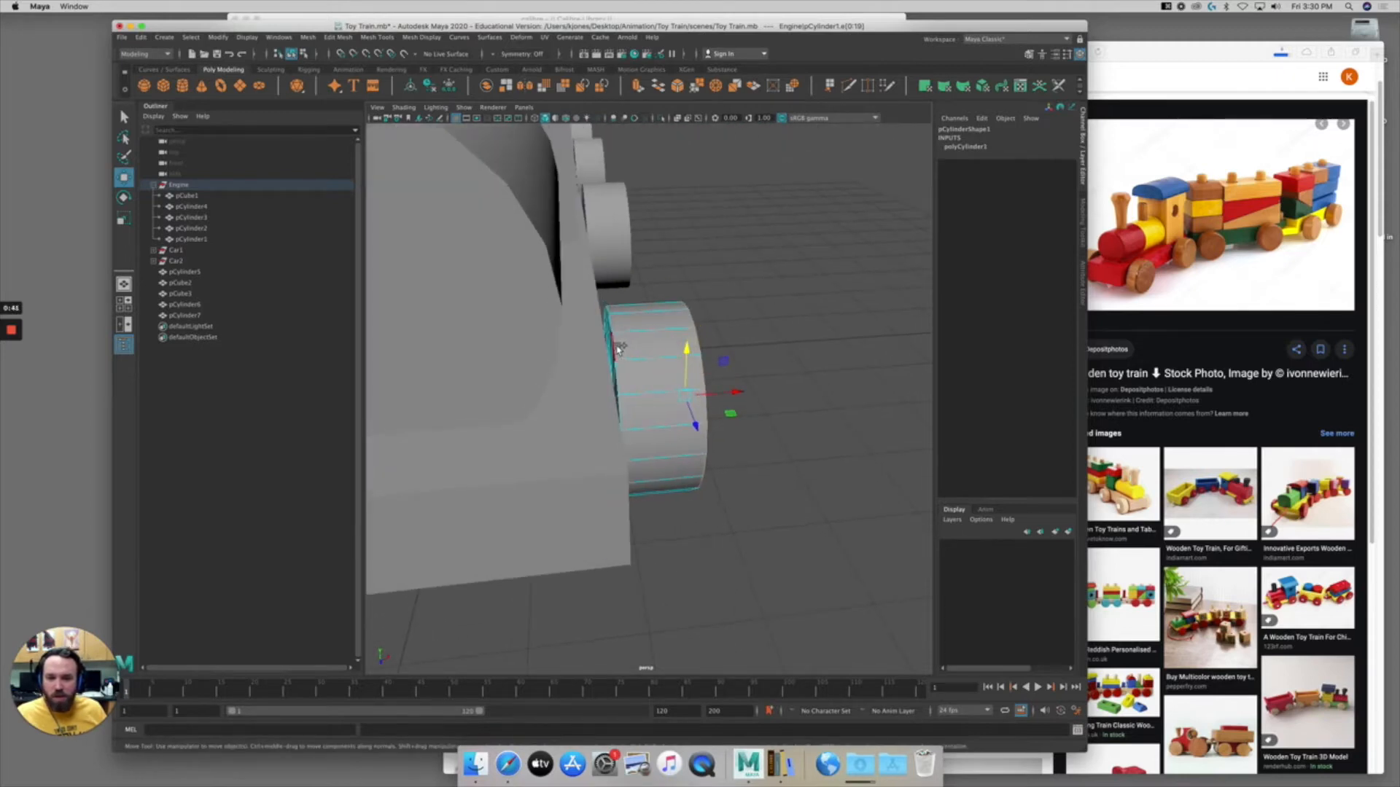
pyautogui.keyDown('shift'); pyautogui.doubleClick(615, 350); pyautogui.keyUp('shift')
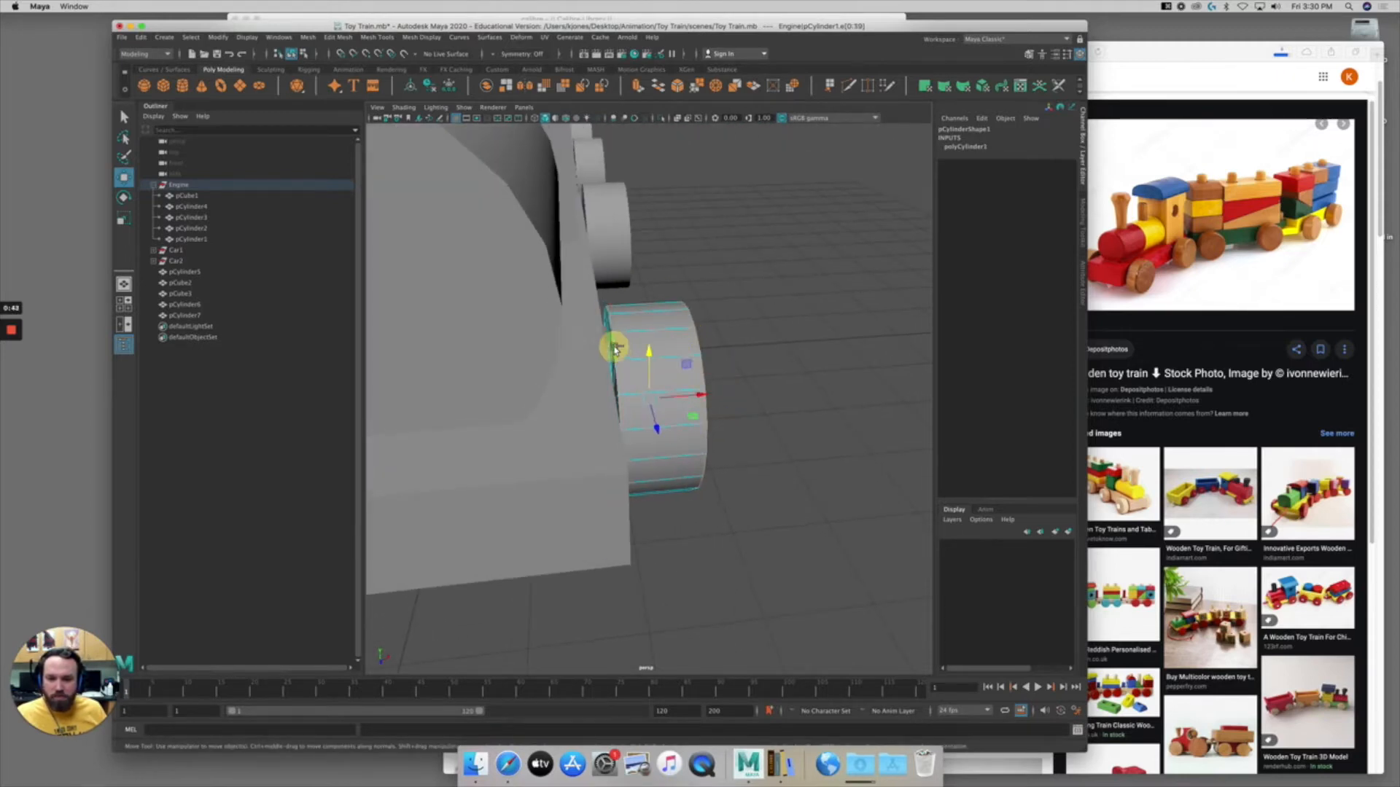
pyautogui.keyDown('alt'); pyautogui.moveTo(669, 354); pyautogui.dragTo(609, 356); pyautogui.keyUp('alt')
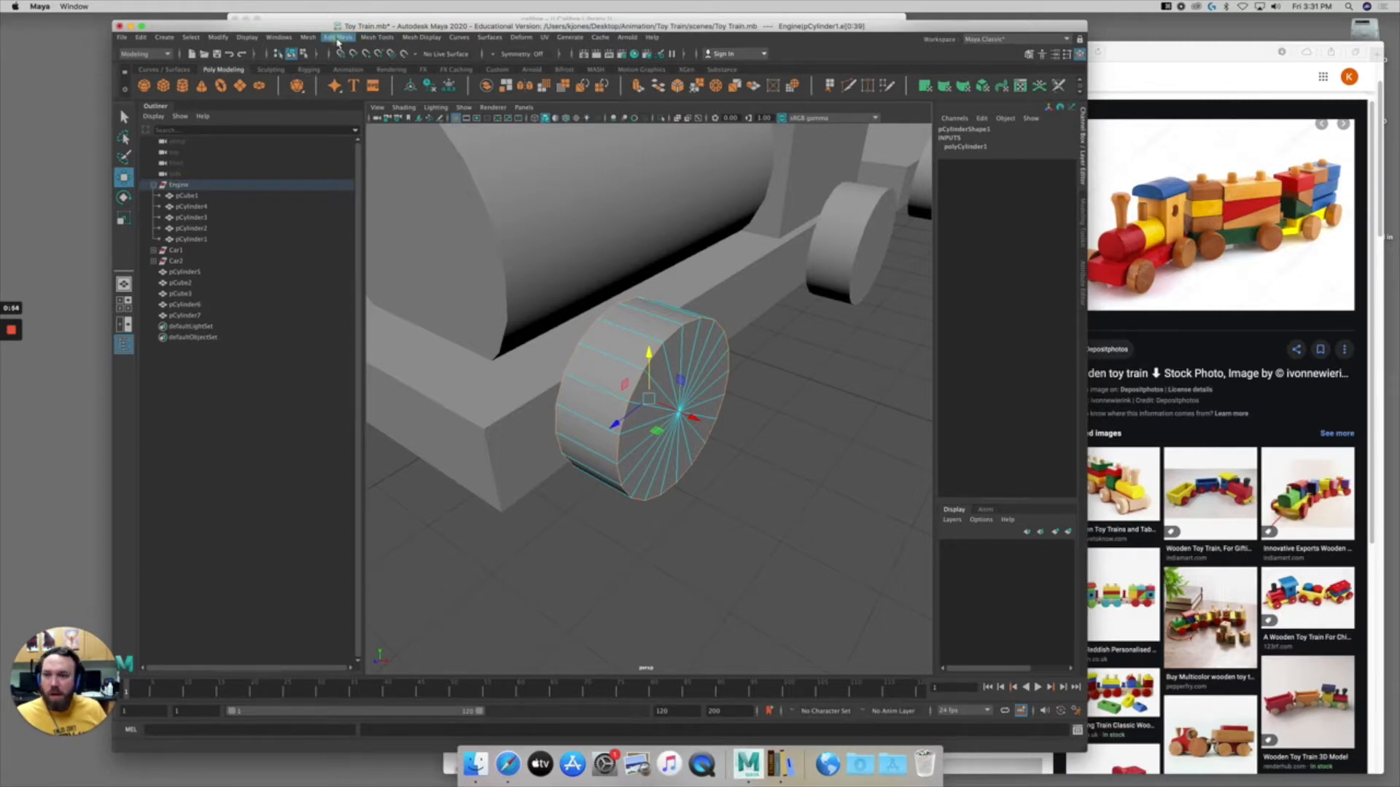
pyautogui.click(337, 38)
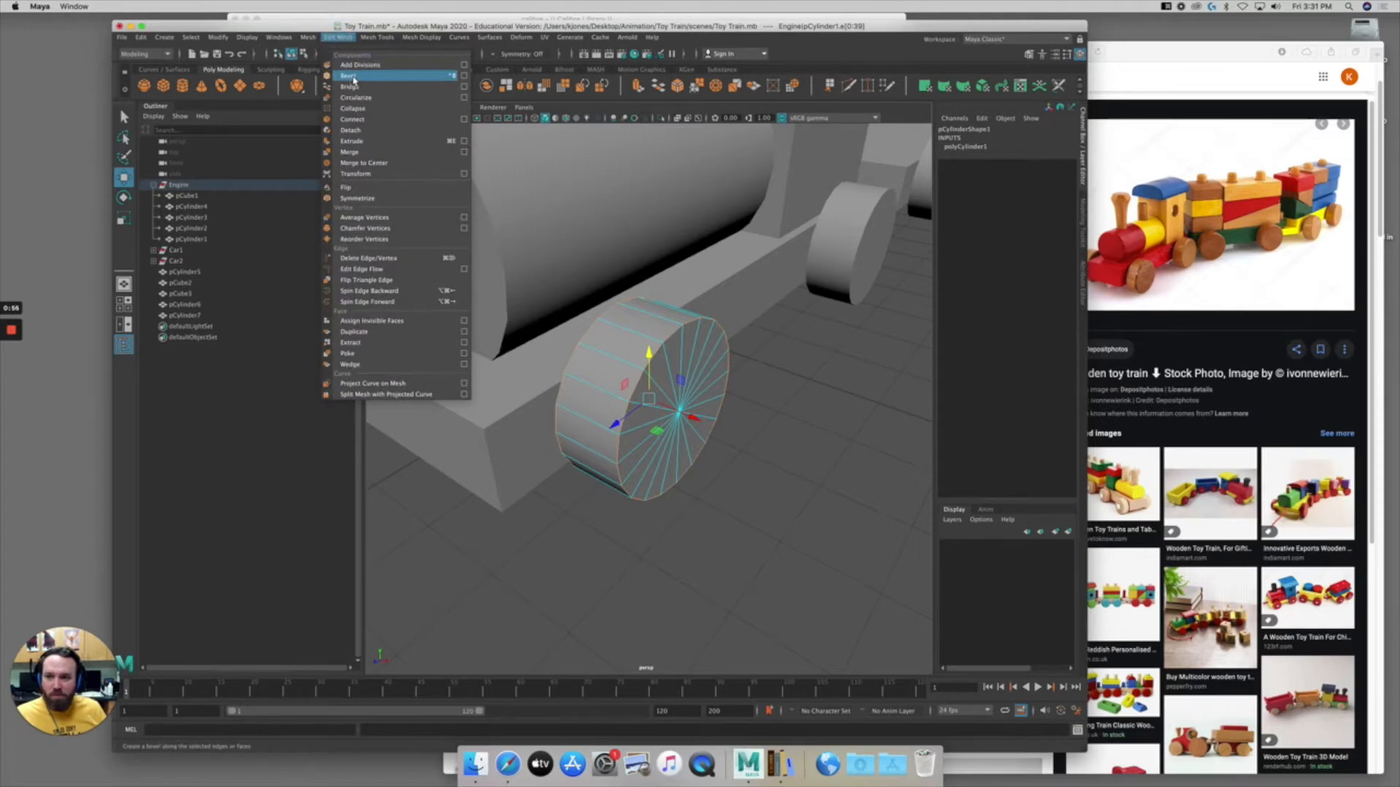
pyautogui.click(357, 77)
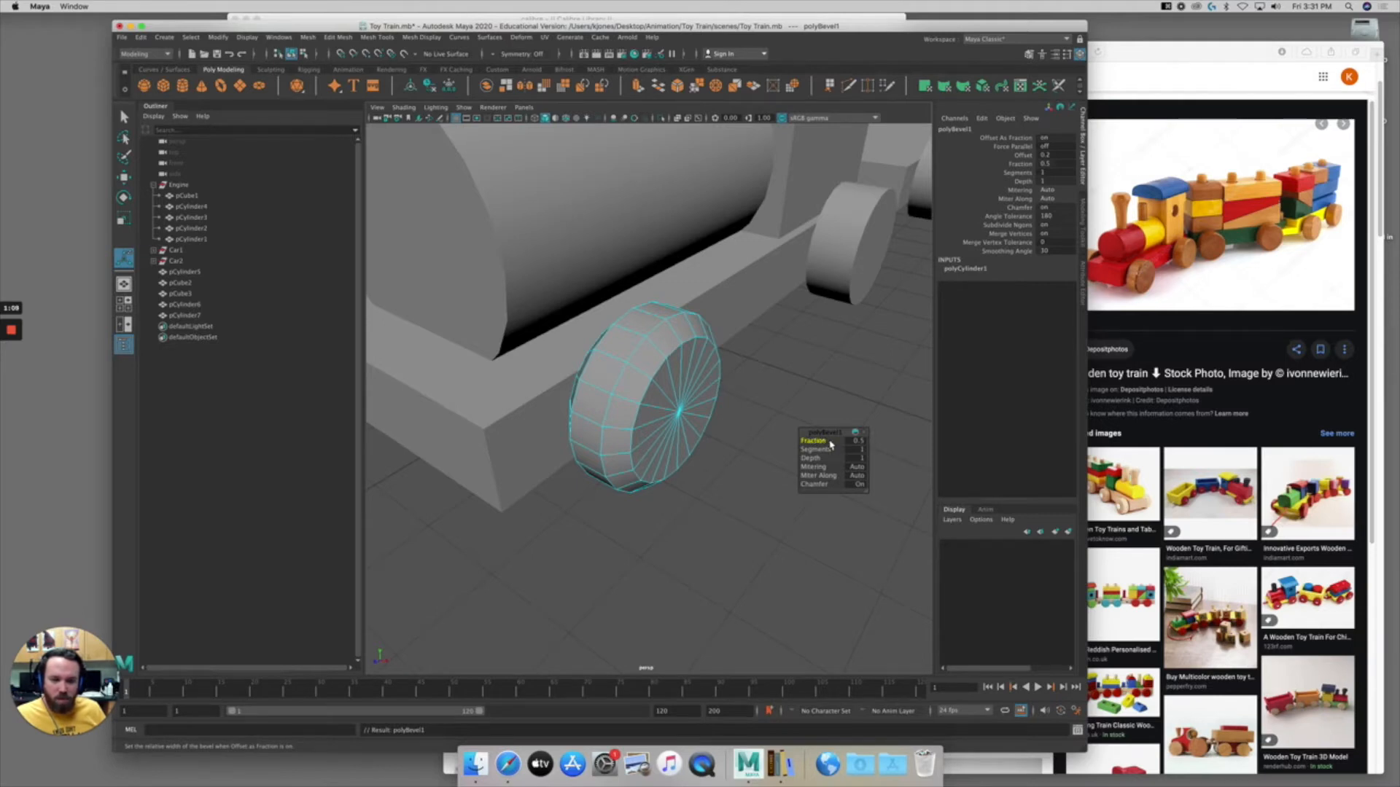
pyautogui.moveTo(822, 440); pyautogui.dragTo(816, 443)
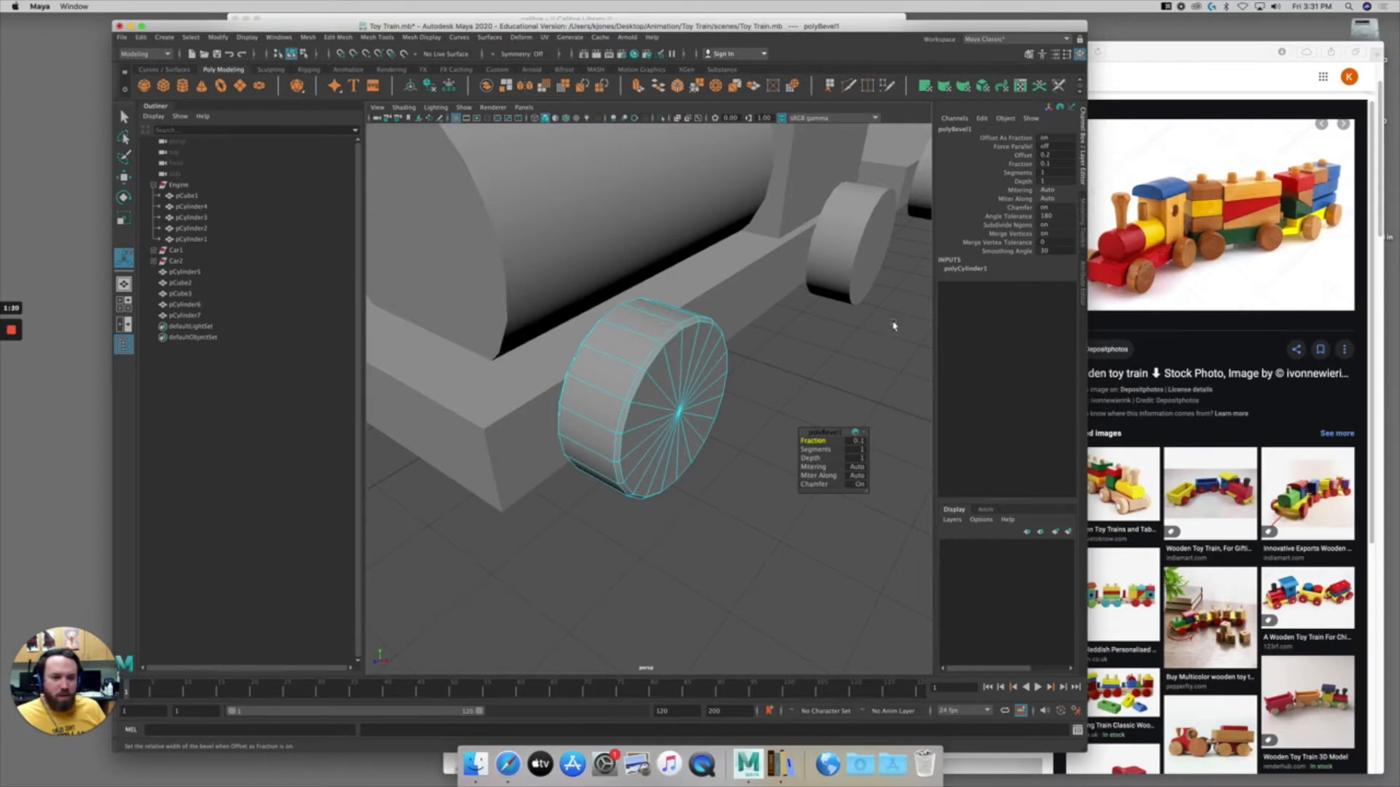
pyautogui.keyDown('alt'); pyautogui.moveTo(645, 363); pyautogui.dragTo(744, 365); pyautogui.keyUp('alt')
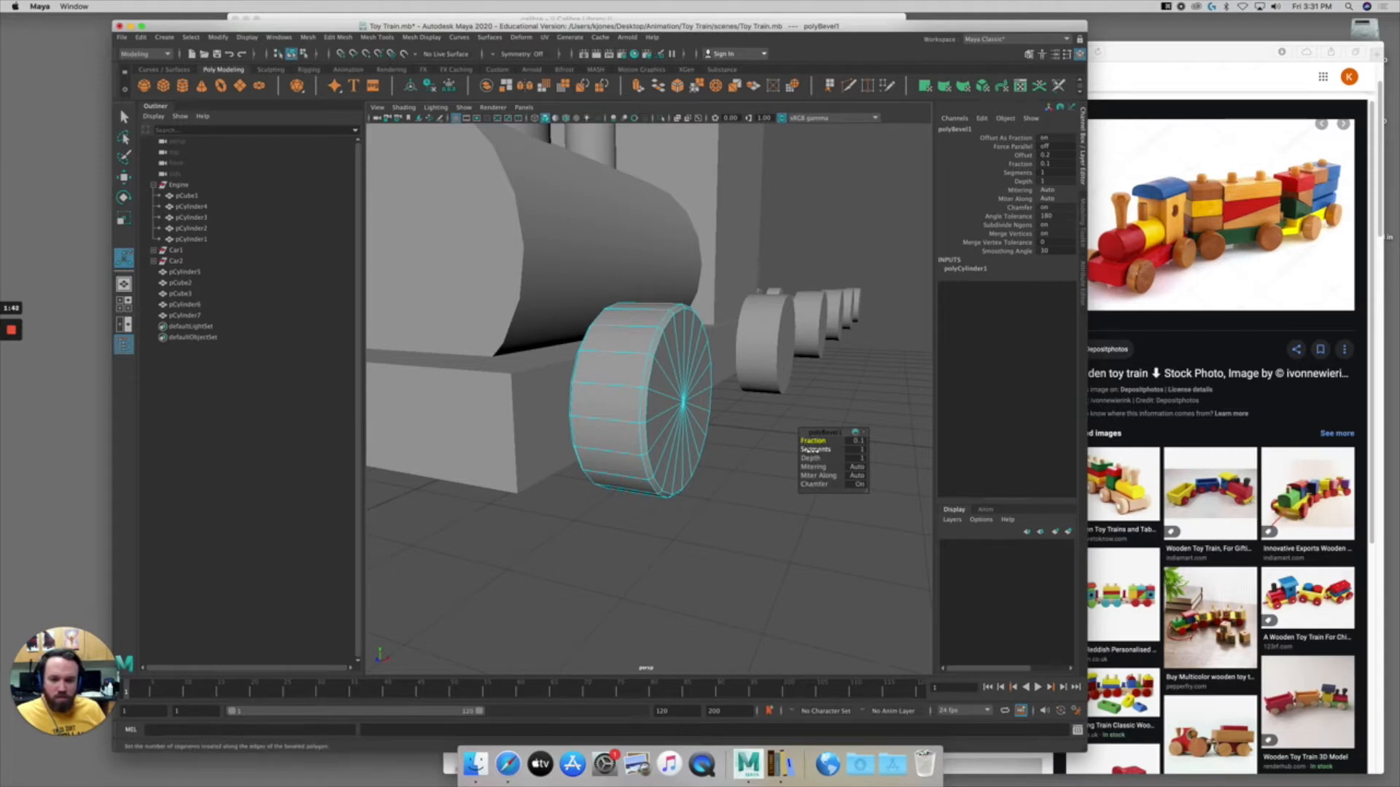
# Set the wheel bevel to 3 segments and its Depth to -1.
pyautogui.moveTo(811, 451); pyautogui.dragTo(830, 452)
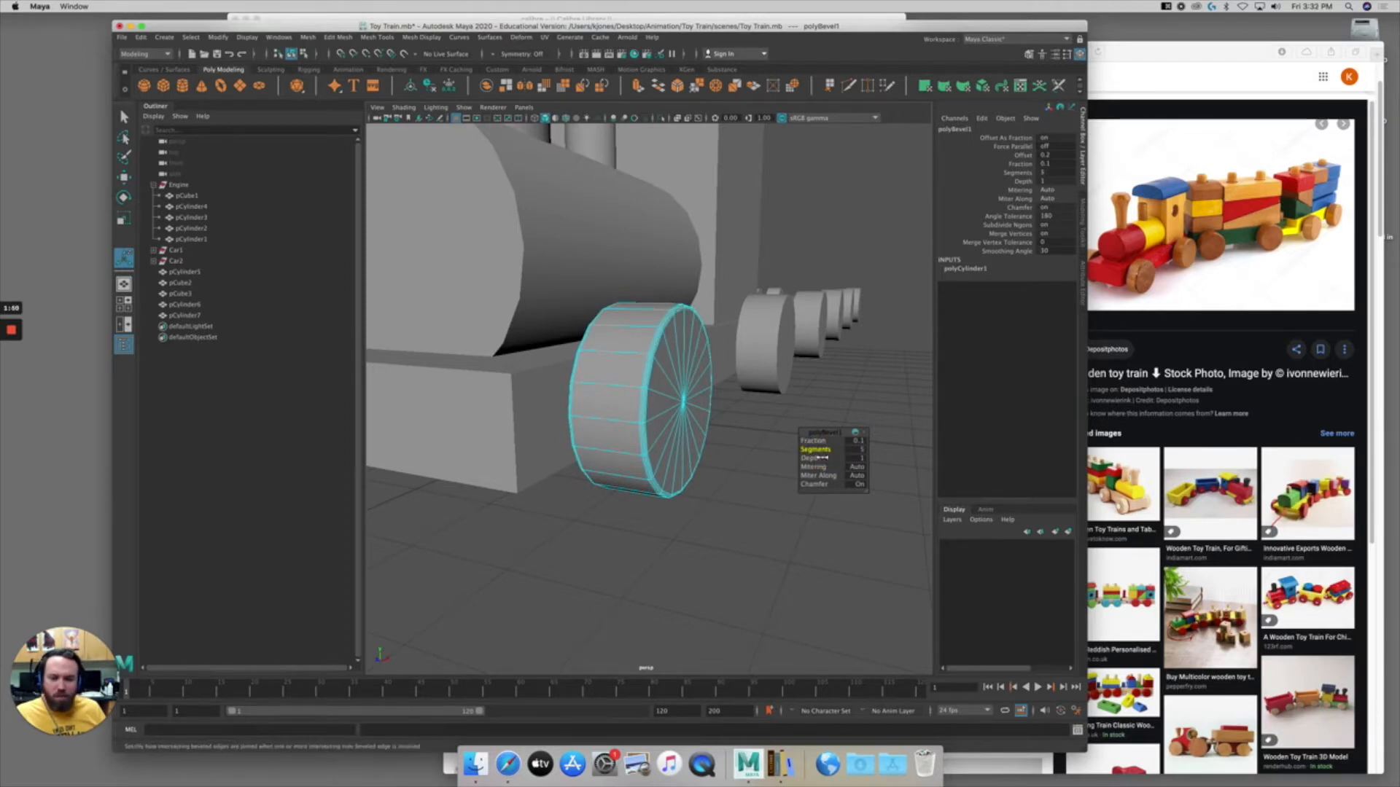
pyautogui.moveTo(831, 463); pyautogui.dragTo(775, 447, button='middle')
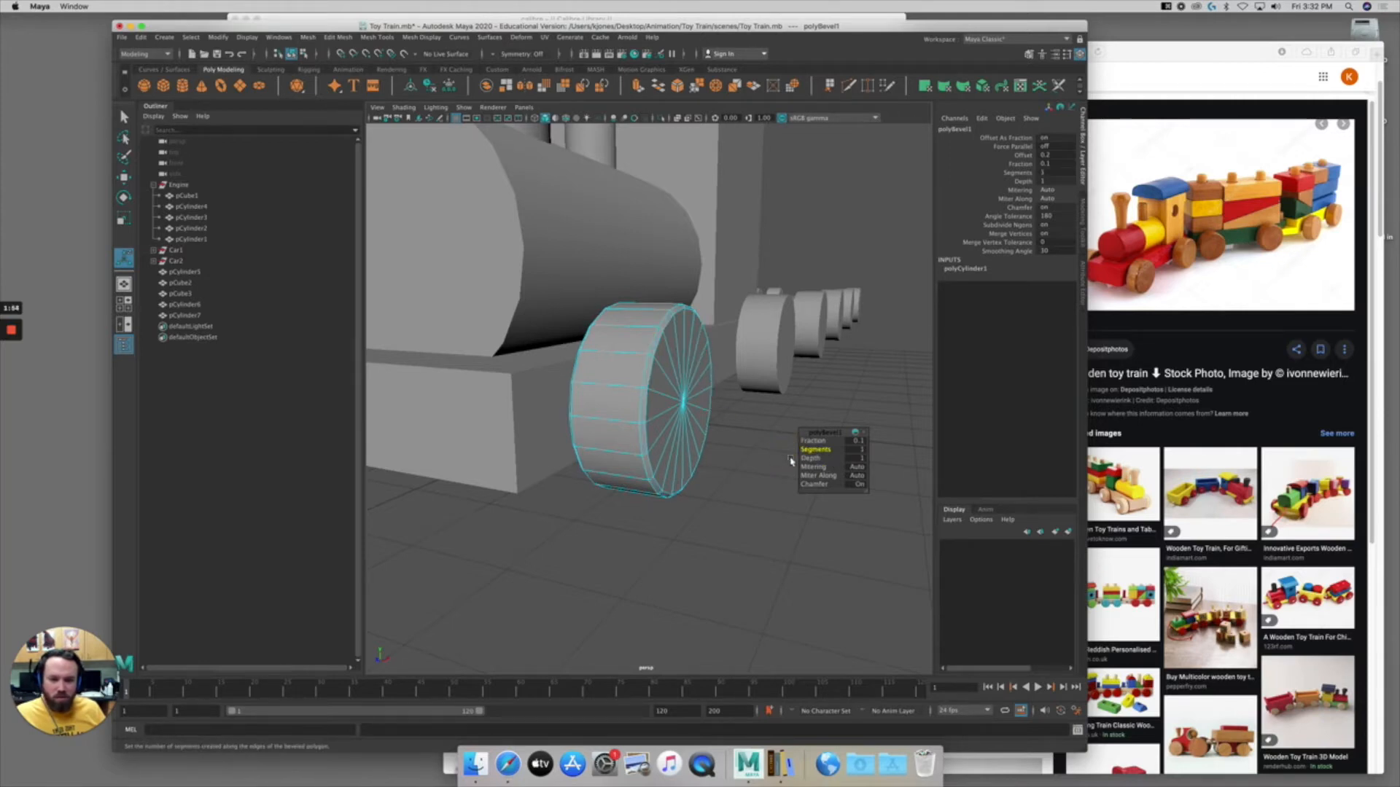
pyautogui.moveTo(810, 450); pyautogui.dragTo(769, 456, button='middle')
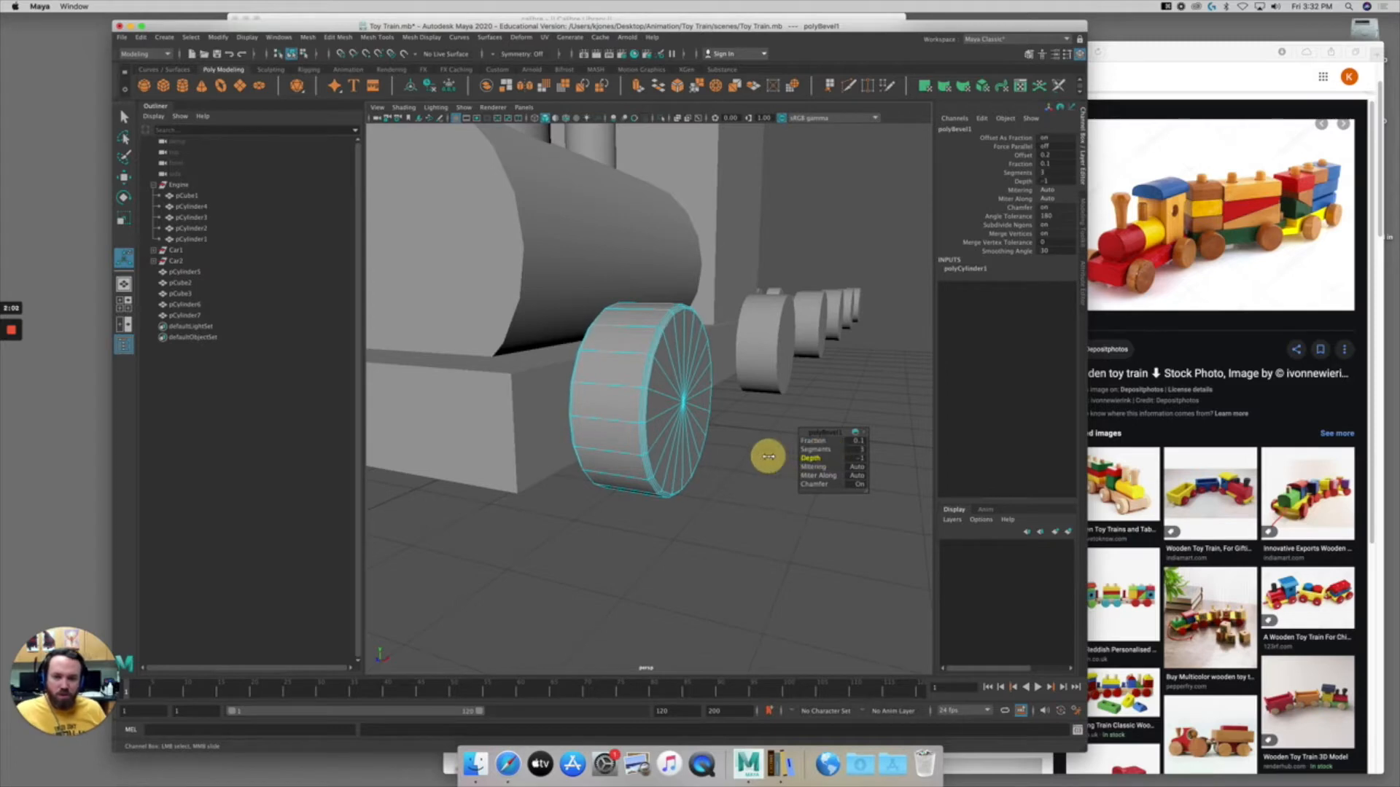
# Examine the beveled rim of the wheel up close and set the bevel Depth to 1.
pyautogui.keyDown('alt'); pyautogui.moveTo(675, 350); pyautogui.dragTo(840, 333, button='right'); pyautogui.keyUp('alt')
pyautogui.keyDown('alt'); pyautogui.moveTo(840, 333); pyautogui.dragTo(753, 359); pyautogui.keyUp('alt')
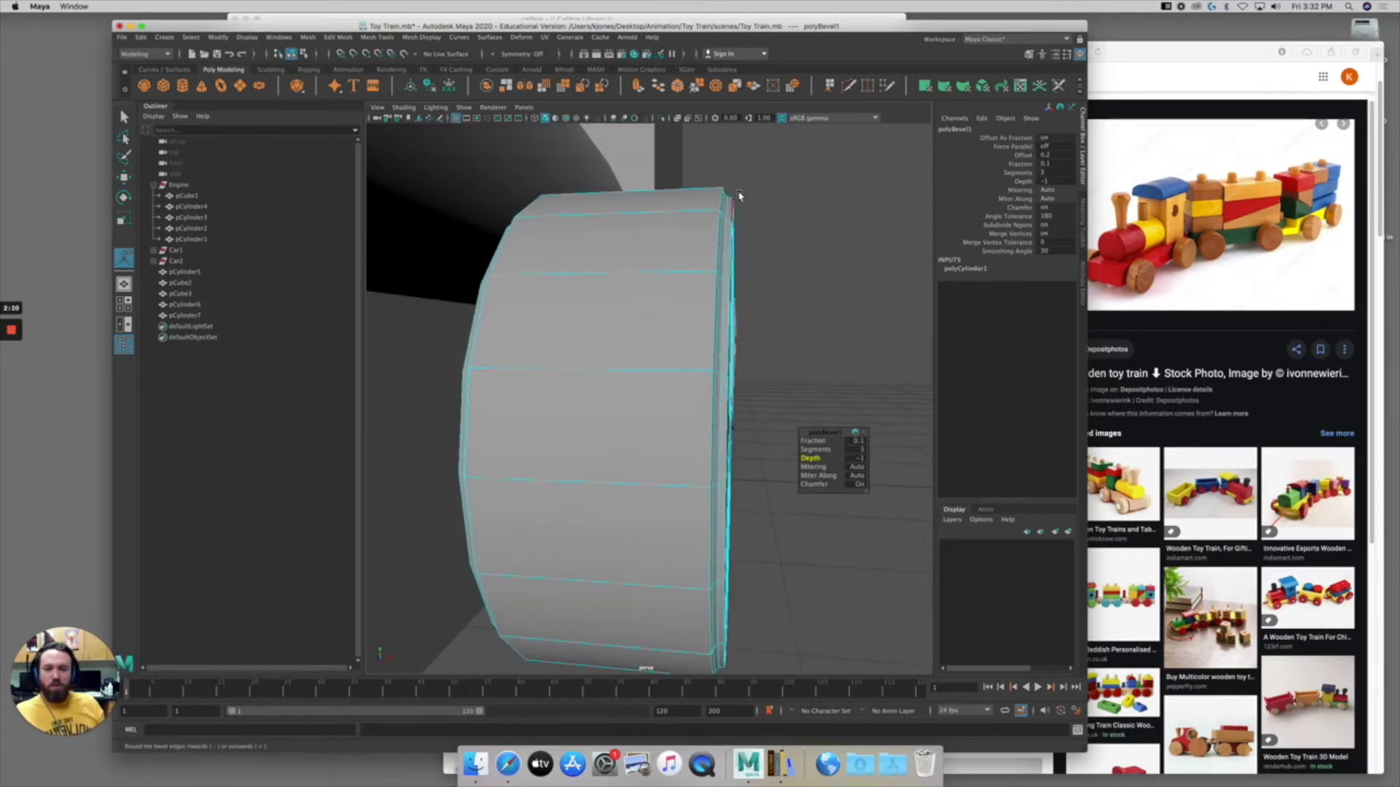
pyautogui.keyDown('alt'); pyautogui.moveTo(740, 197); pyautogui.dragTo(706, 206); pyautogui.keyUp('alt')
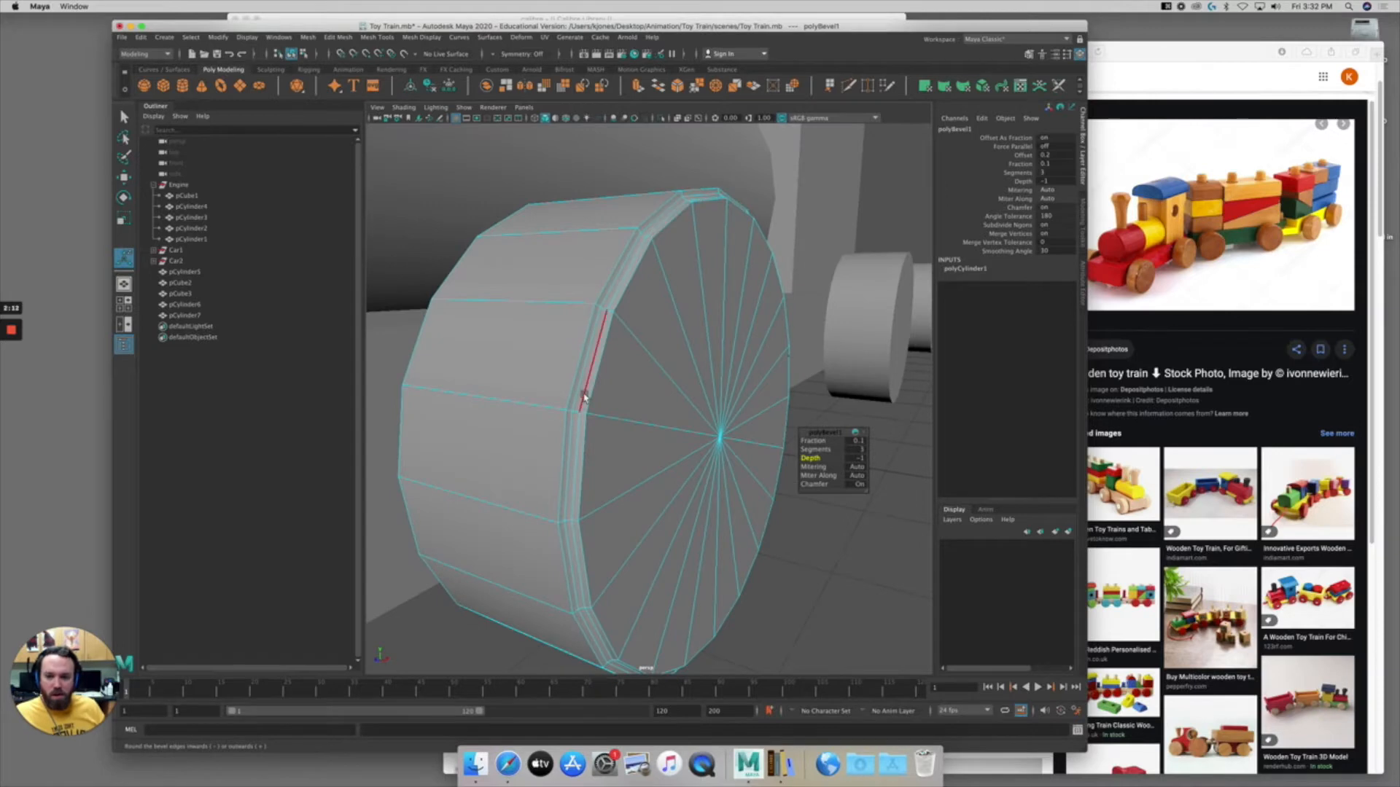
pyautogui.keyDown('alt'); pyautogui.moveTo(744, 278); pyautogui.dragTo(747, 269); pyautogui.keyUp('alt')
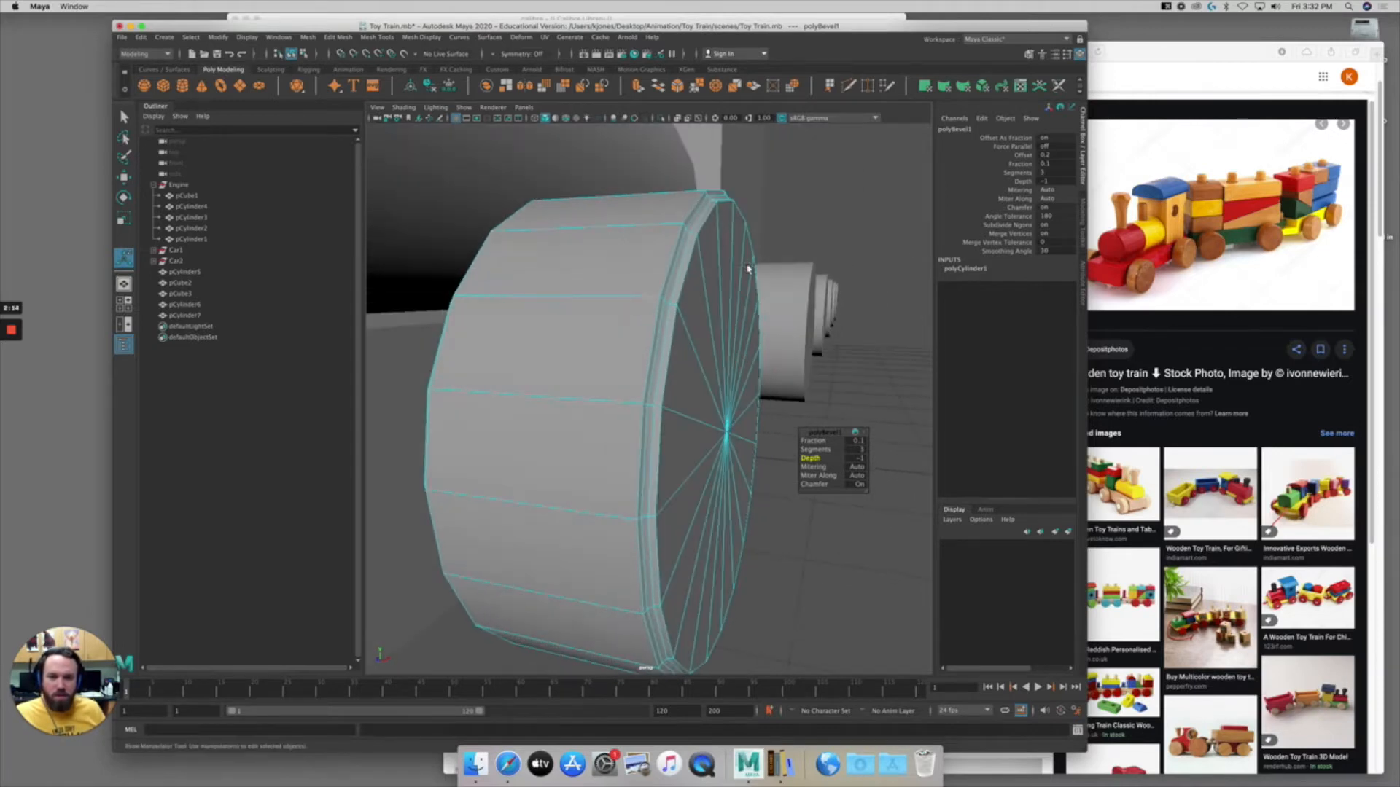
pyautogui.moveTo(810, 458); pyautogui.dragTo(859, 459)
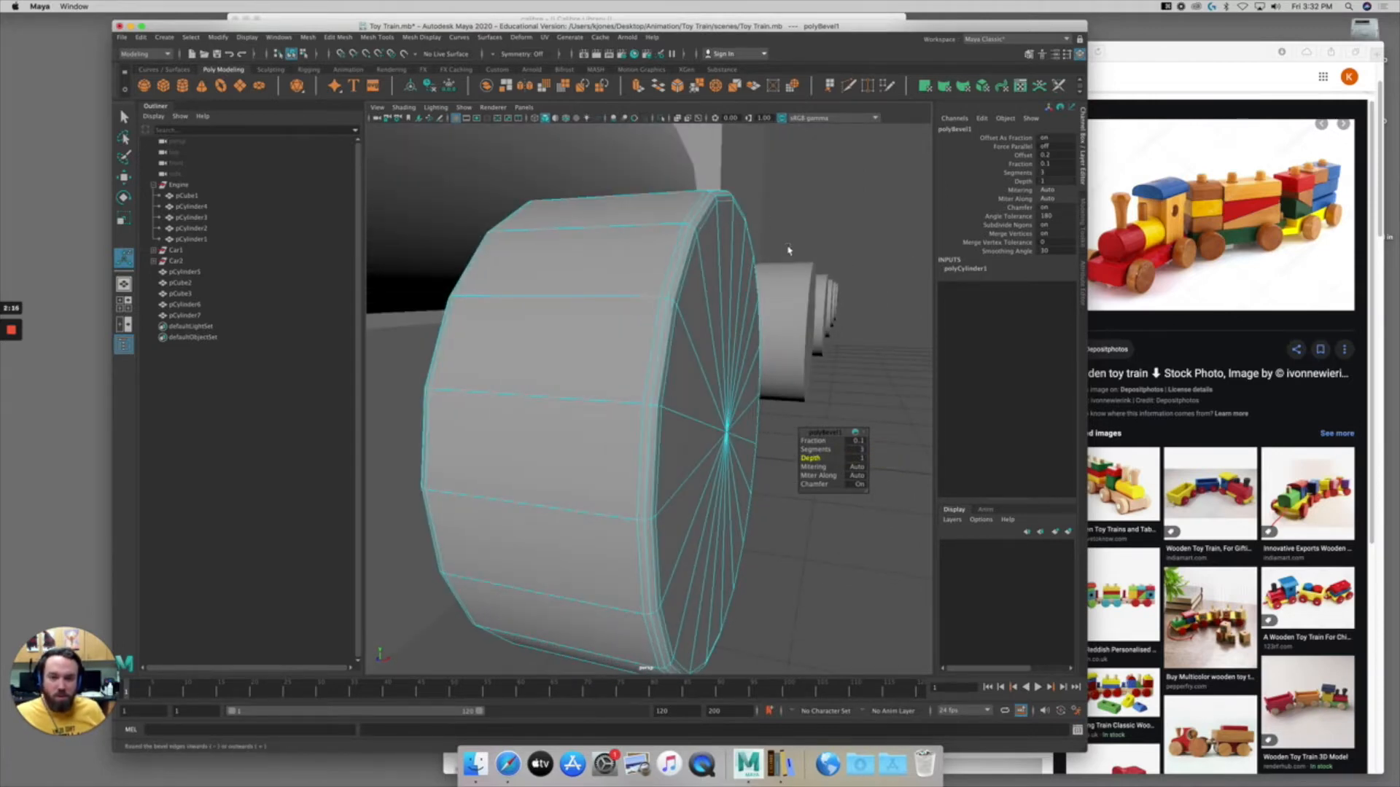
pyautogui.keyDown('alt'); pyautogui.moveTo(777, 425); pyautogui.dragTo(795, 438); pyautogui.keyUp('alt')
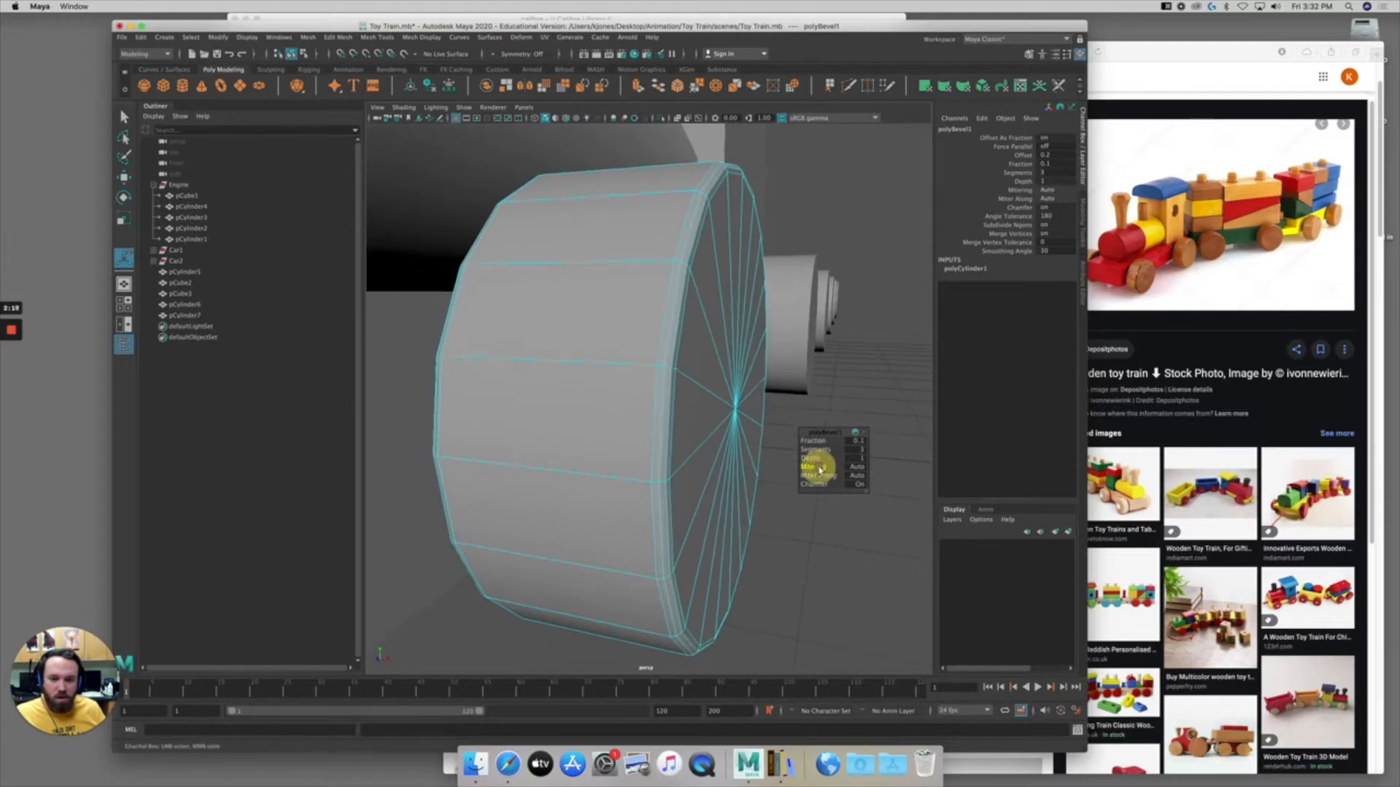
# Try the Uniform, Patch, Radial and None mitering options on the wheel bevel, ending on Auto.
pyautogui.click(857, 467)
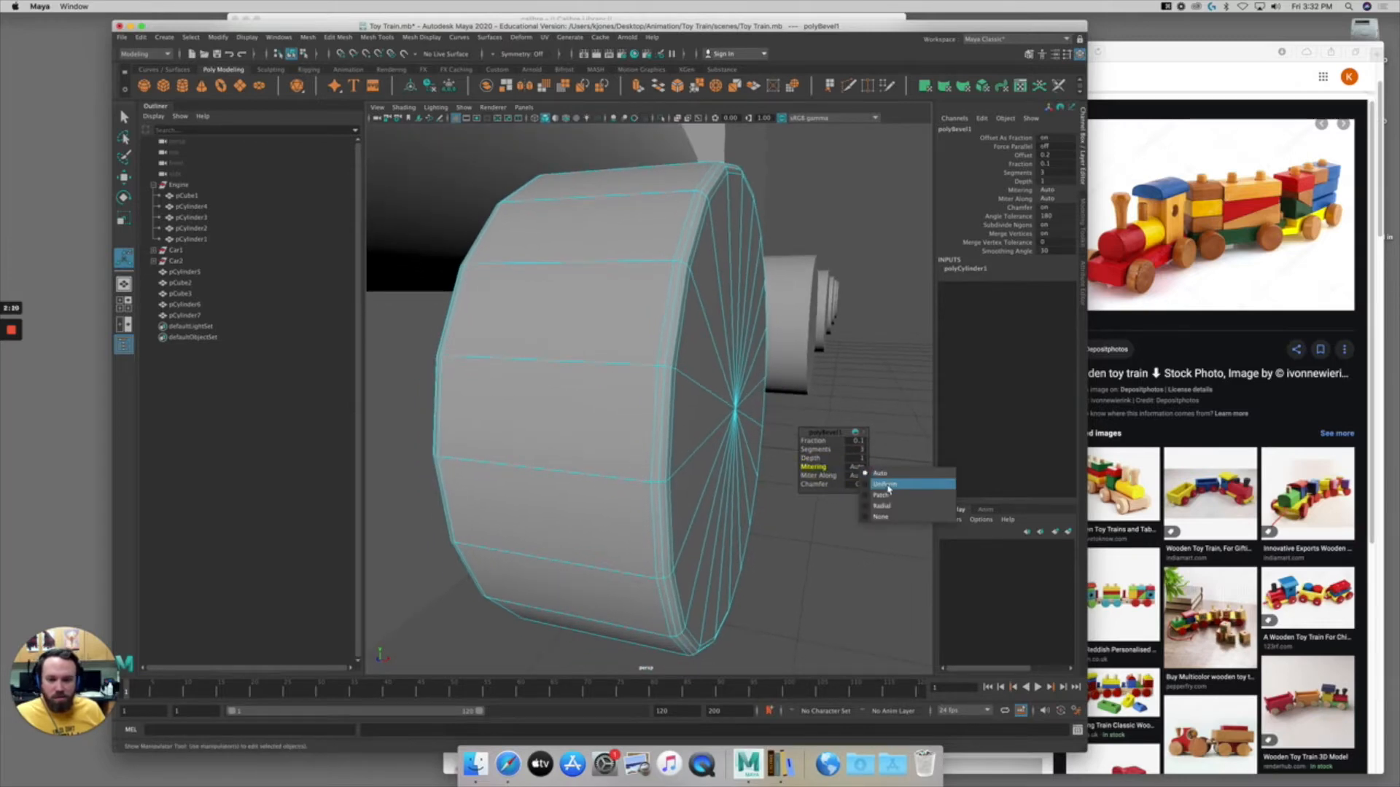
pyautogui.click(886, 487)
pyautogui.click(859, 473)
pyautogui.click(882, 496)
pyautogui.click(859, 467)
pyautogui.click(883, 504)
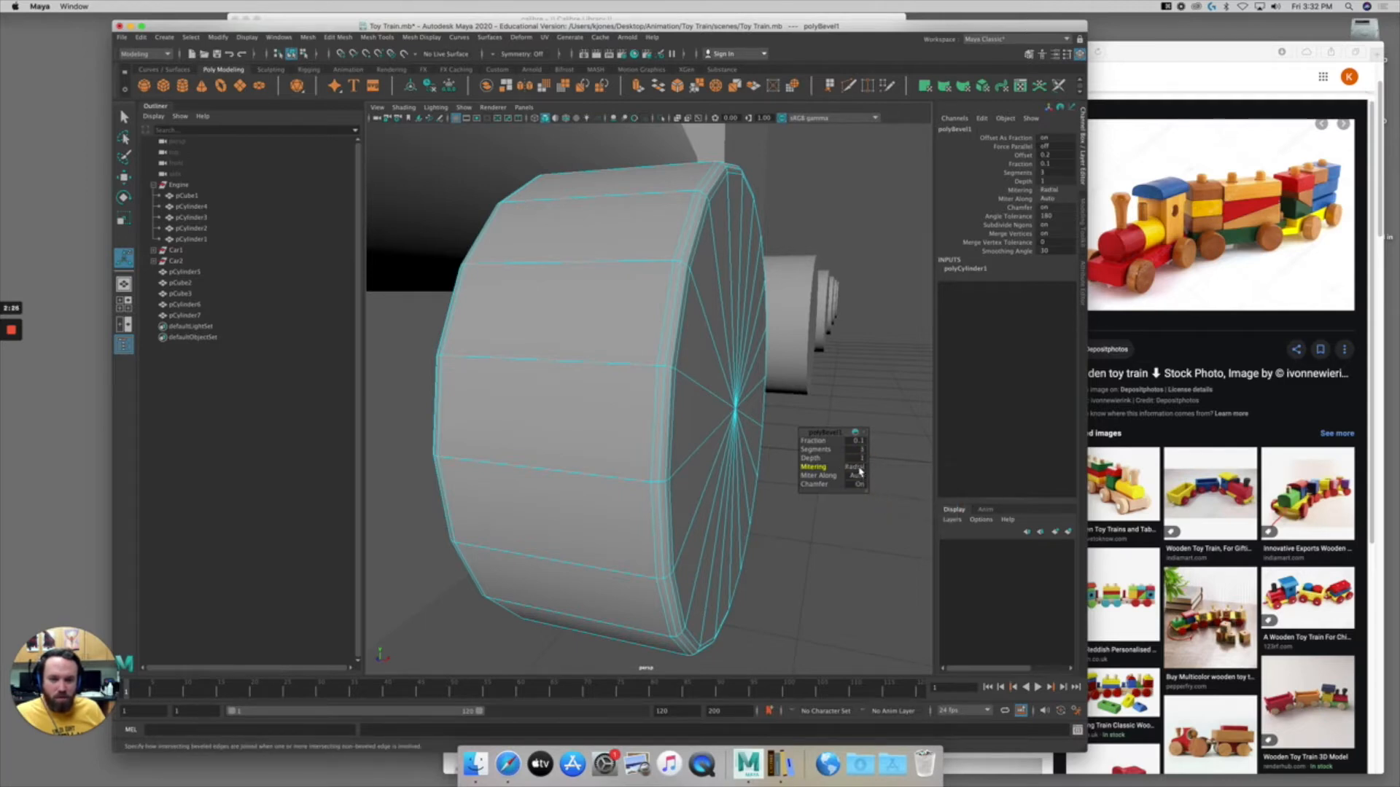
pyautogui.click(859, 472)
pyautogui.click(883, 514)
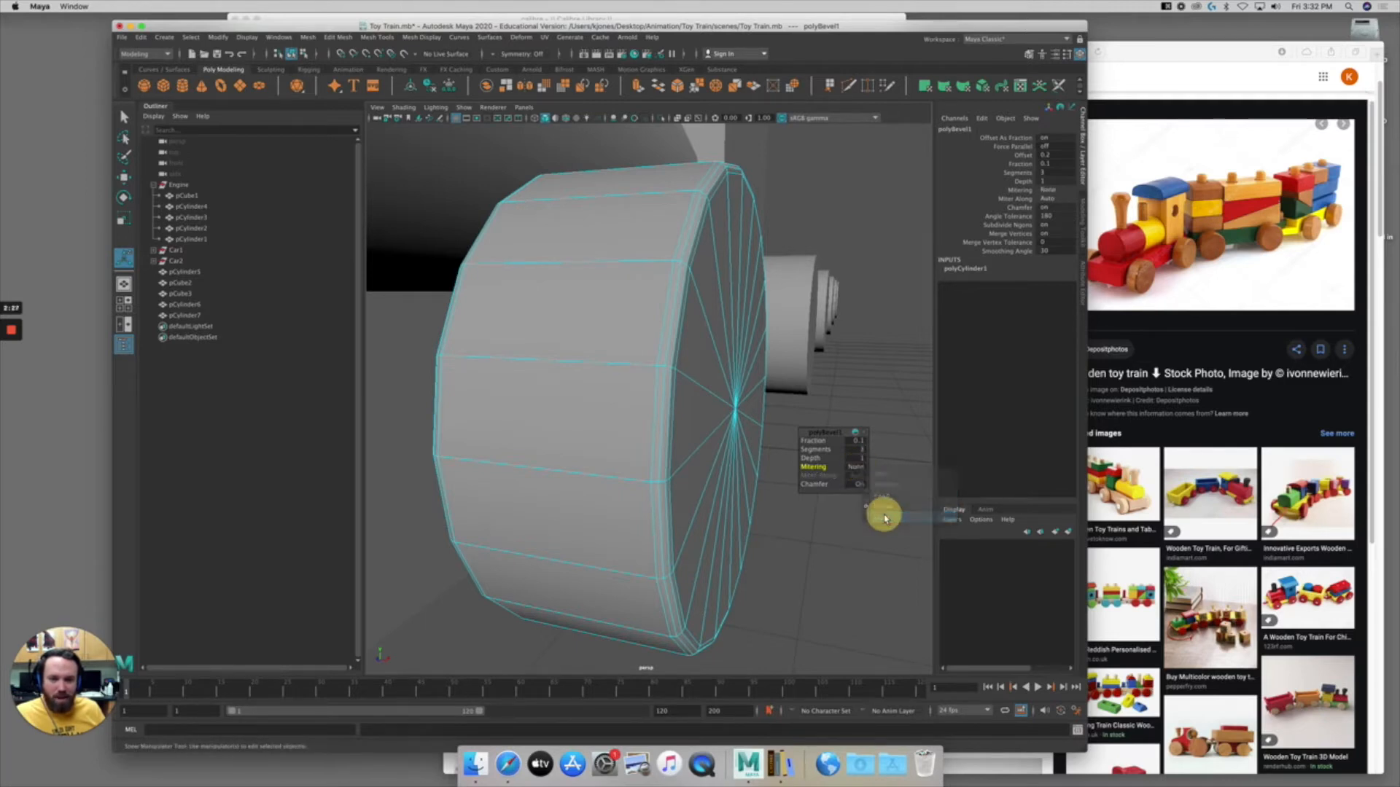
pyautogui.click(856, 467)
pyautogui.click(883, 479)
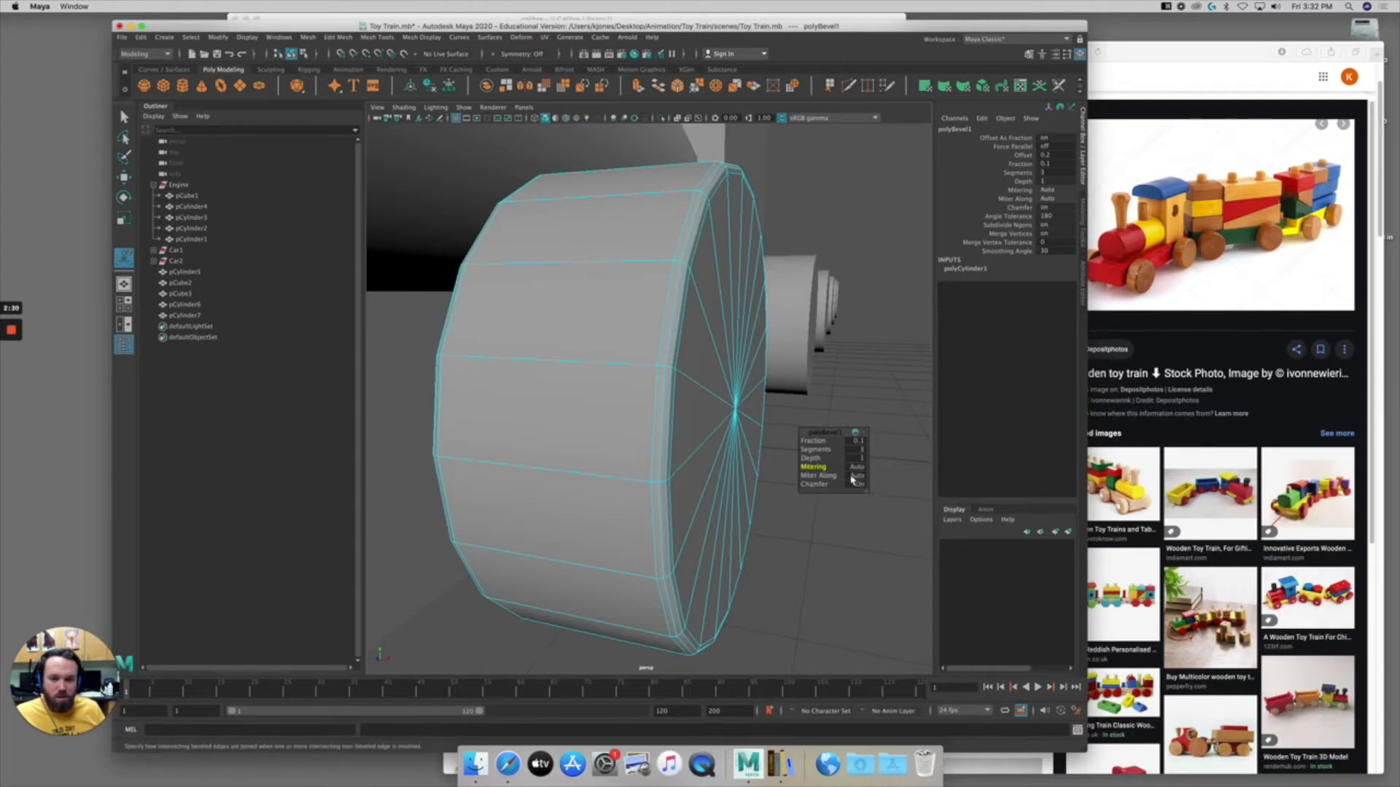
# Try the wheel bevel with Chamfer off, then turn Chamfer on again.
pyautogui.moveTo(824, 483)
pyautogui.mouseDown()
pyautogui.moveTo(796, 483)
pyautogui.moveTo(821, 489)
pyautogui.mouseUp()
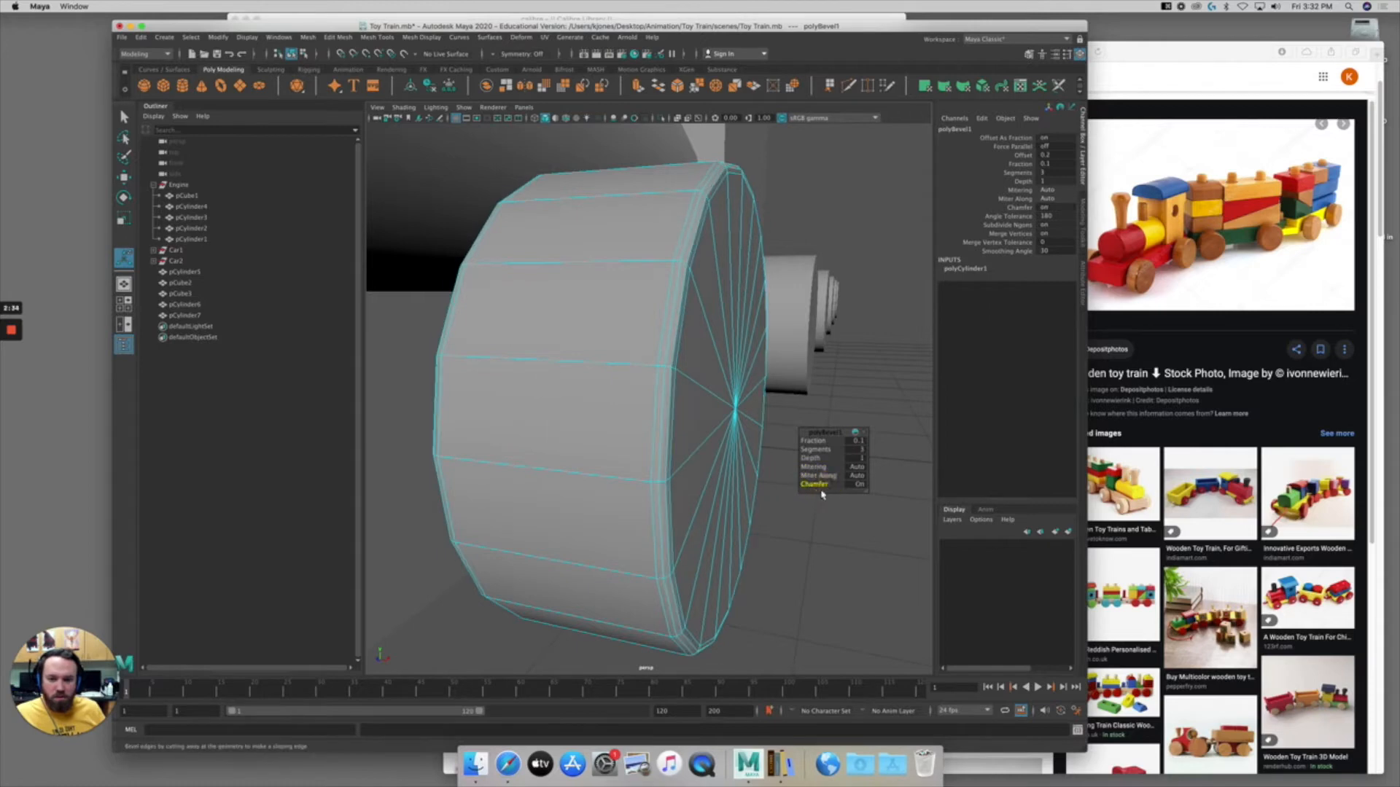
pyautogui.keyDown('alt'); pyautogui.moveTo(718, 436); pyautogui.dragTo(756, 432); pyautogui.keyUp('alt')
pyautogui.moveTo(816, 485); pyautogui.dragTo(786, 481)
pyautogui.moveTo(716, 401)
pyautogui.keyDown('alt'); pyautogui.mouseDown()
pyautogui.moveTo(745, 399)
pyautogui.moveTo(729, 385)
pyautogui.mouseUp(); pyautogui.keyUp('alt')
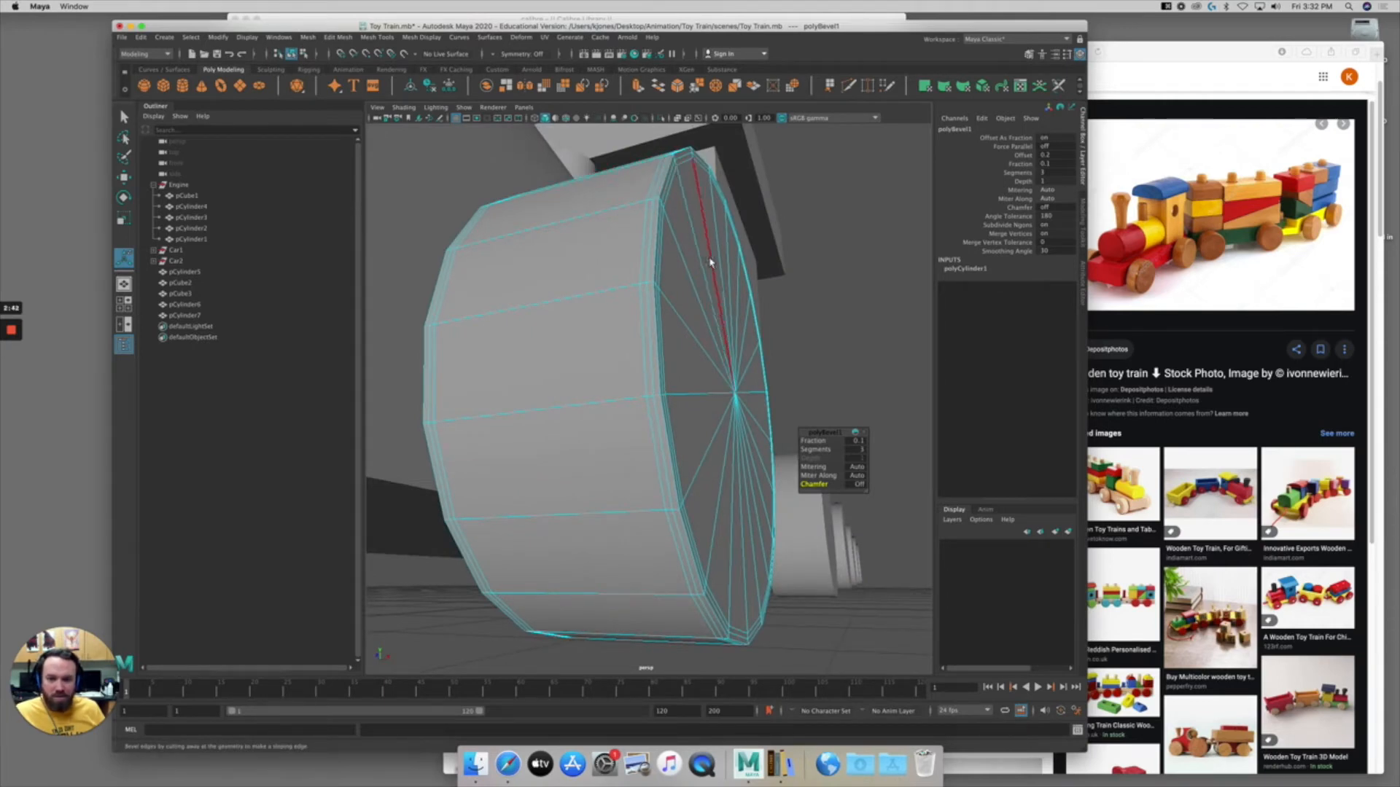
pyautogui.moveTo(817, 484); pyautogui.dragTo(881, 479)
pyautogui.keyDown('alt'); pyautogui.moveTo(707, 272); pyautogui.dragTo(719, 306); pyautogui.keyUp('alt')
# Finish the bevel edit and return the engine's front wheel to object mode.
pyautogui.moveTo(815, 449); pyautogui.dragTo(681, 362)
pyautogui.keyDown('alt'); pyautogui.moveTo(681, 362); pyautogui.dragTo(665, 325, button='right'); pyautogui.keyUp('alt')
pyautogui.keyDown('alt'); pyautogui.moveTo(669, 324); pyautogui.dragTo(691, 359, button='middle'); pyautogui.keyUp('alt')
pyautogui.keyDown('alt'); pyautogui.moveTo(689, 356); pyautogui.dragTo(673, 330, button='right'); pyautogui.keyUp('alt')
pyautogui.moveTo(681, 355); pyautogui.dragTo(710, 339)
pyautogui.moveTo(692, 364); pyautogui.dragTo(721, 354, button='right')
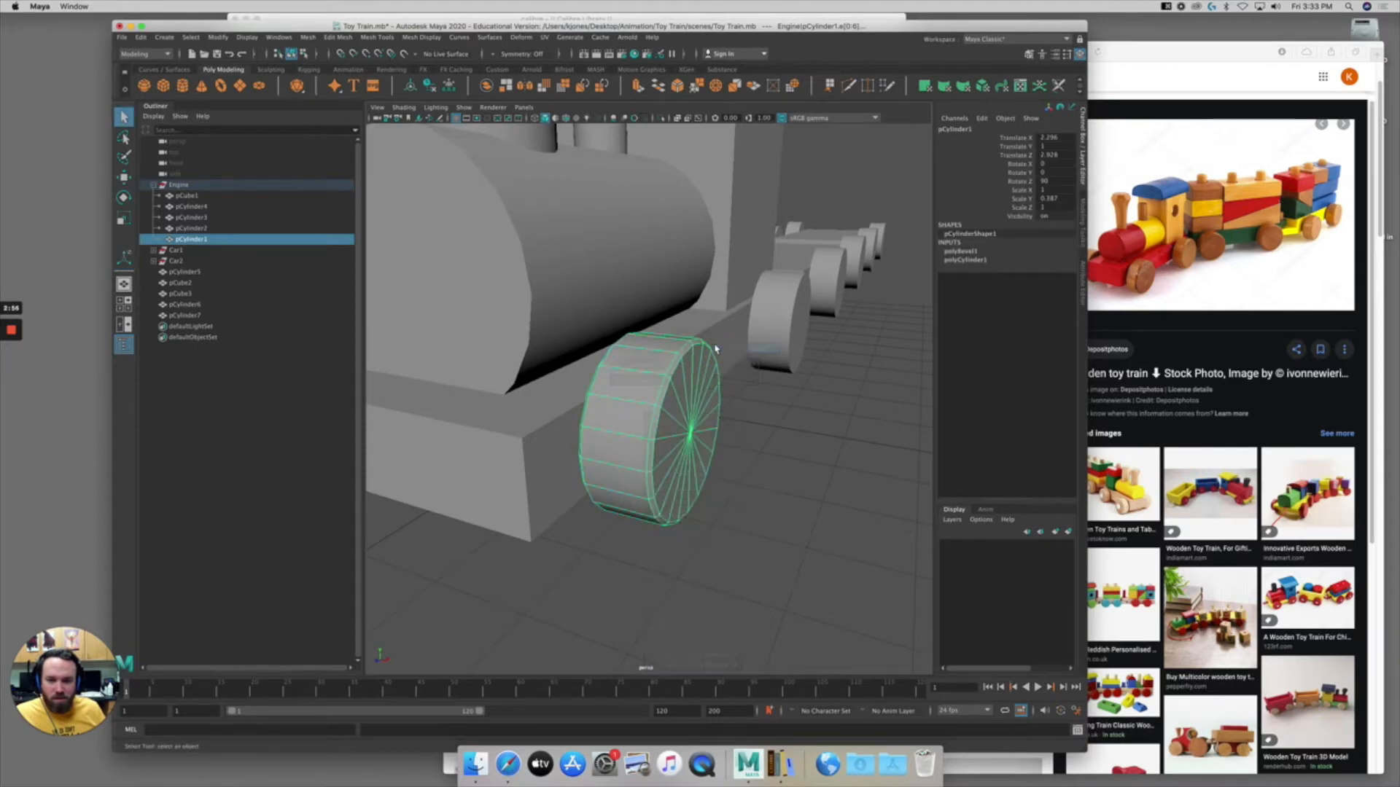
# Duplicate the beveled front wheel of the engine.
pyautogui.keyDown('alt'); pyautogui.moveTo(733, 366); pyautogui.dragTo(681, 353); pyautogui.keyUp('alt')
pyautogui.keyDown('alt'); pyautogui.moveTo(779, 308); pyautogui.dragTo(772, 312, button='middle'); pyautogui.keyUp('alt')
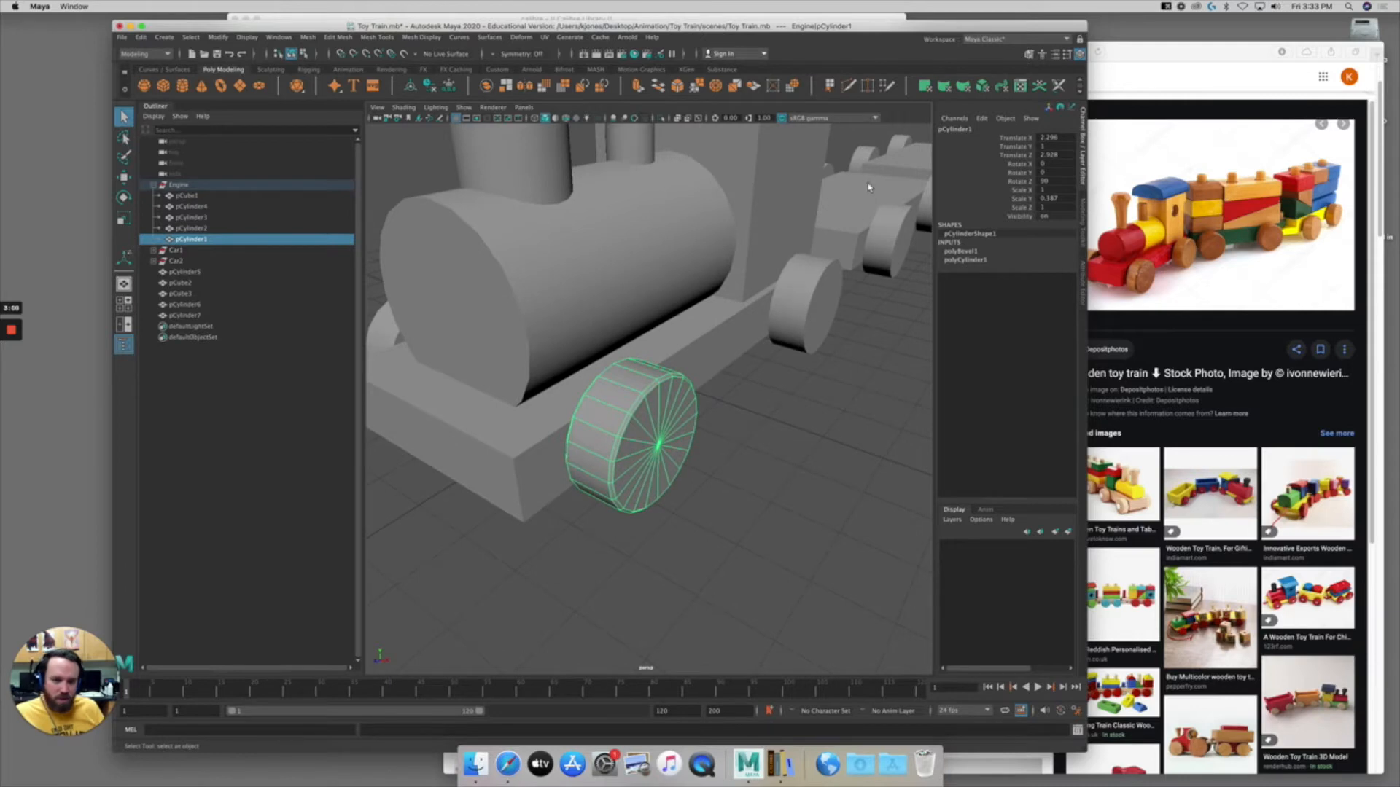
pyautogui.click(663, 391)
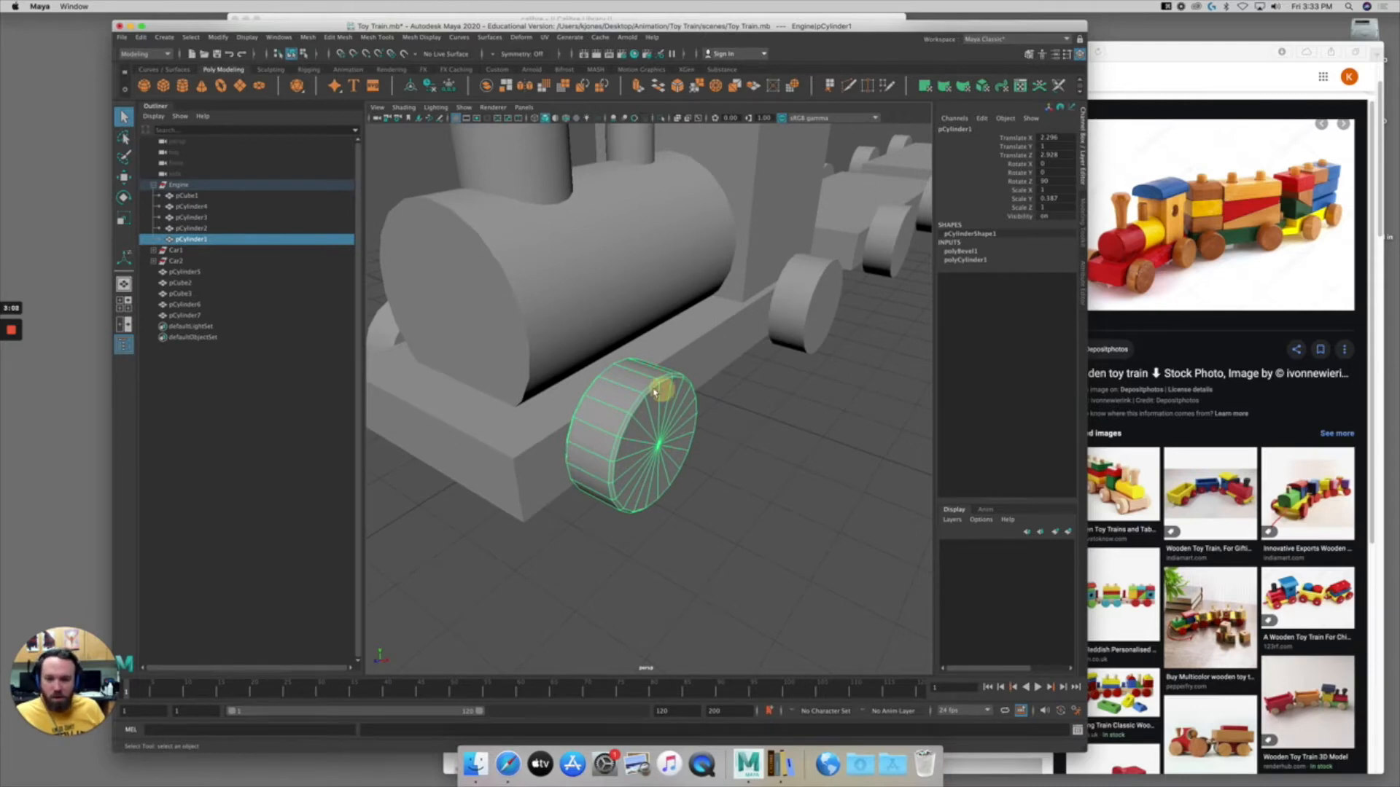
pyautogui.press('w')
pyautogui.keyDown('alt'); pyautogui.moveTo(682, 419); pyautogui.dragTo(612, 387); pyautogui.keyUp('alt')
pyautogui.keyDown('alt'); pyautogui.moveTo(727, 410); pyautogui.dragTo(647, 409); pyautogui.keyUp('alt')
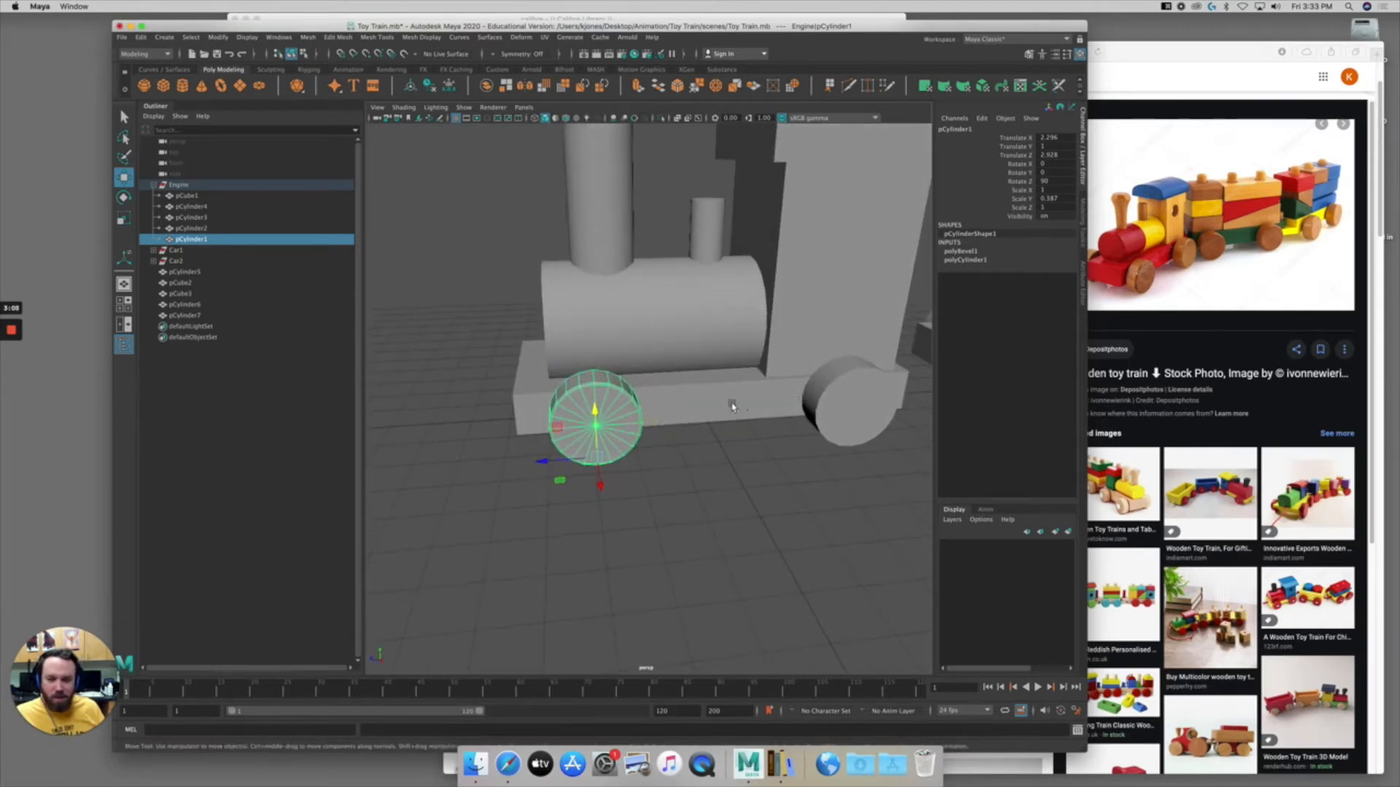
pyautogui.keyDown('alt'); pyautogui.moveTo(753, 425); pyautogui.dragTo(640, 438); pyautogui.keyUp('alt')
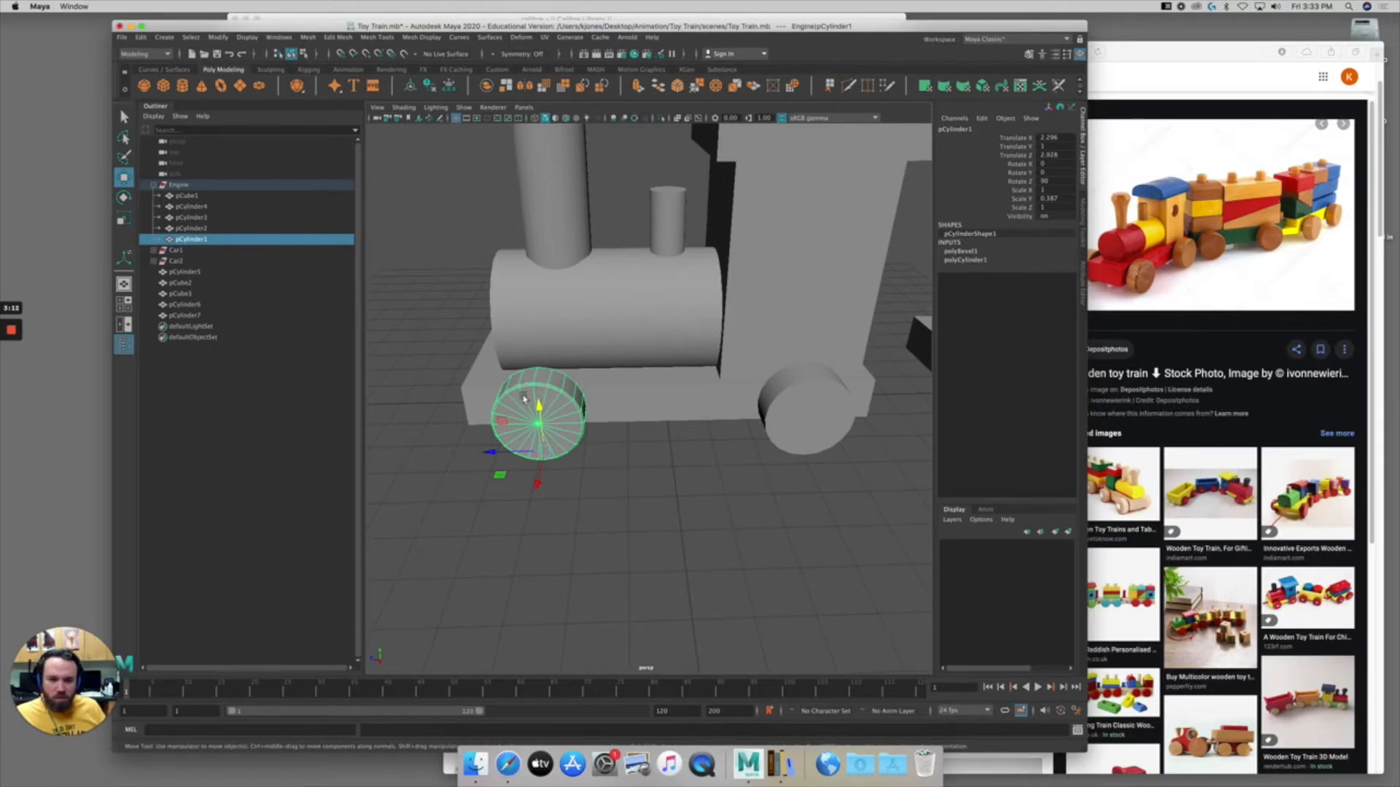
pyautogui.press('super+d')
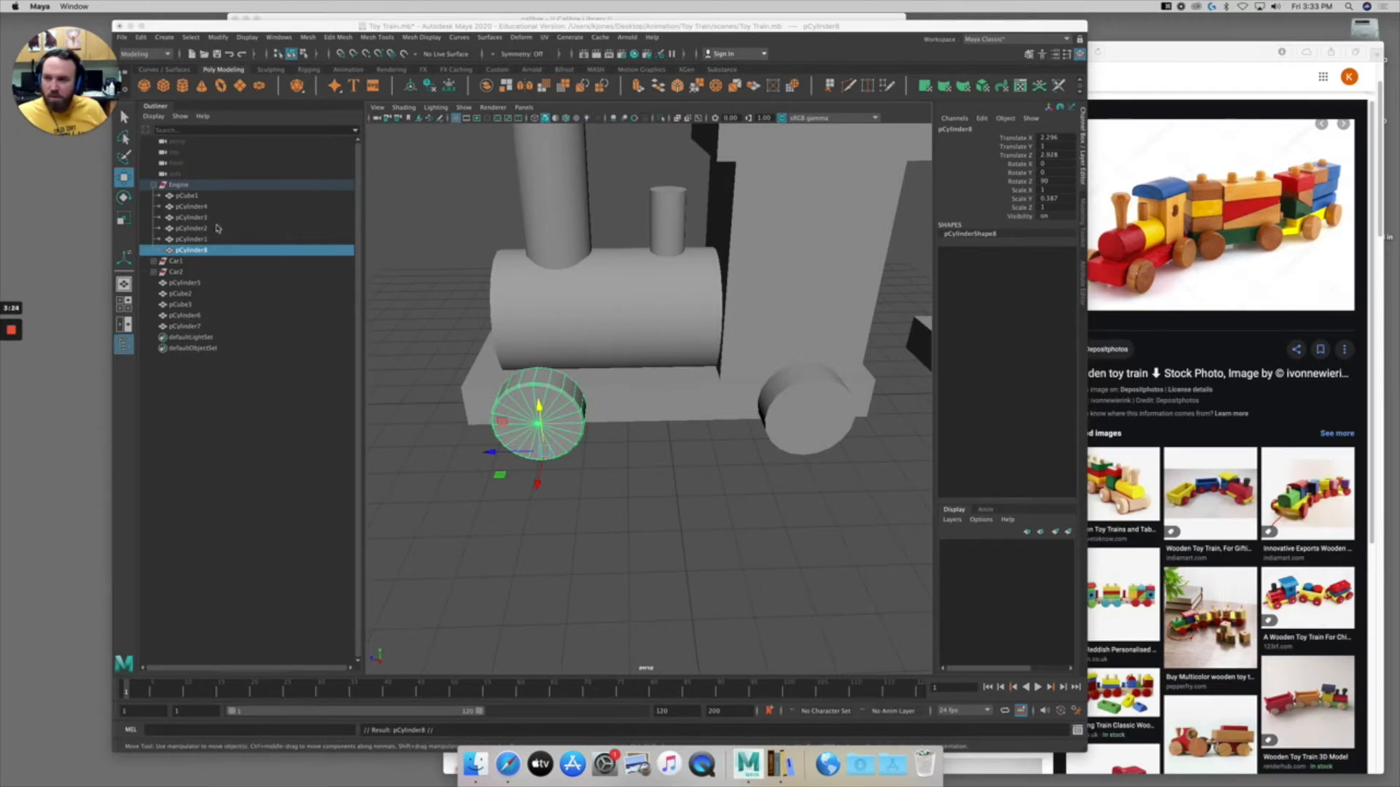
# Move the duplicate wheel back along the engine and snap it to the original rear wheel's position.
pyautogui.moveTo(509, 454); pyautogui.dragTo(638, 438)
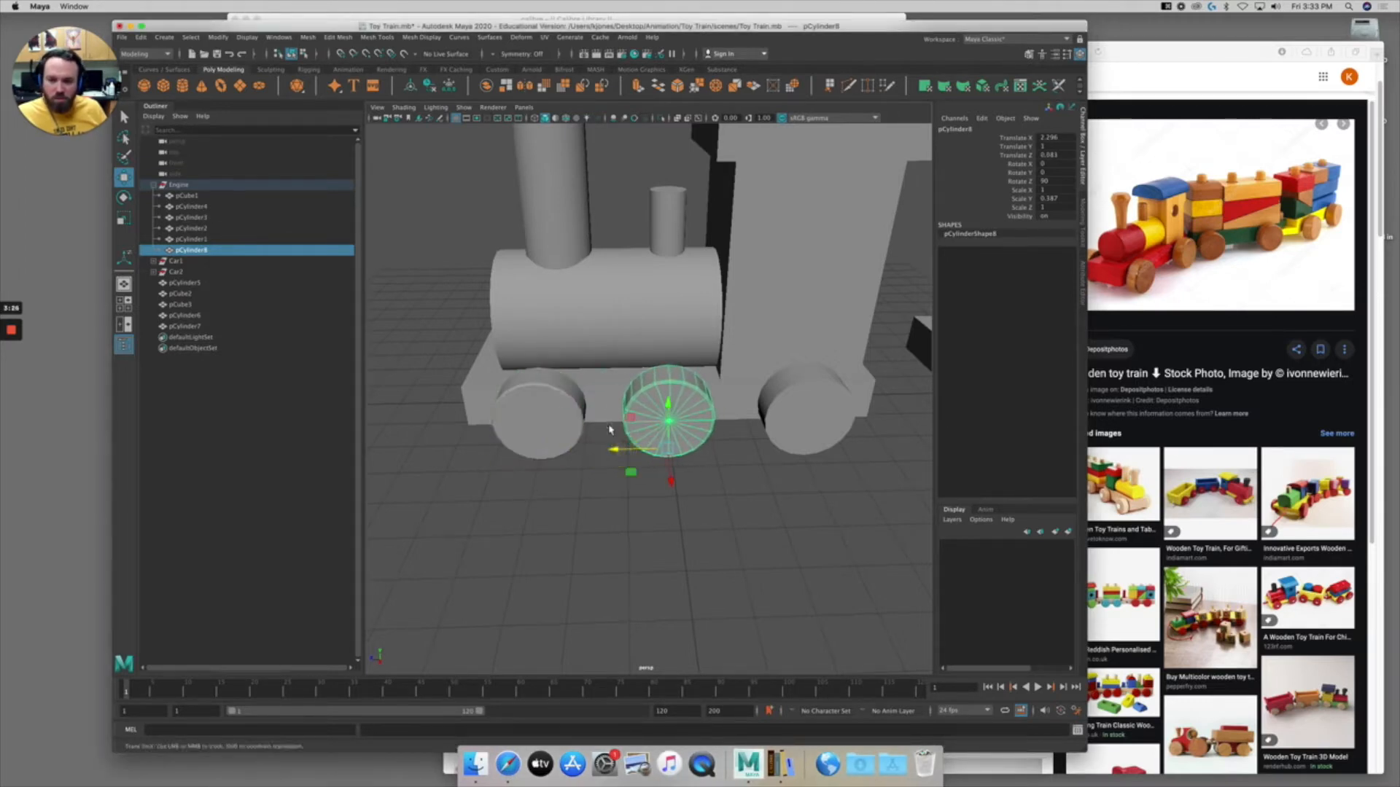
pyautogui.keyDown('alt'); pyautogui.moveTo(638, 438); pyautogui.dragTo(549, 428, button='middle'); pyautogui.keyUp('alt')
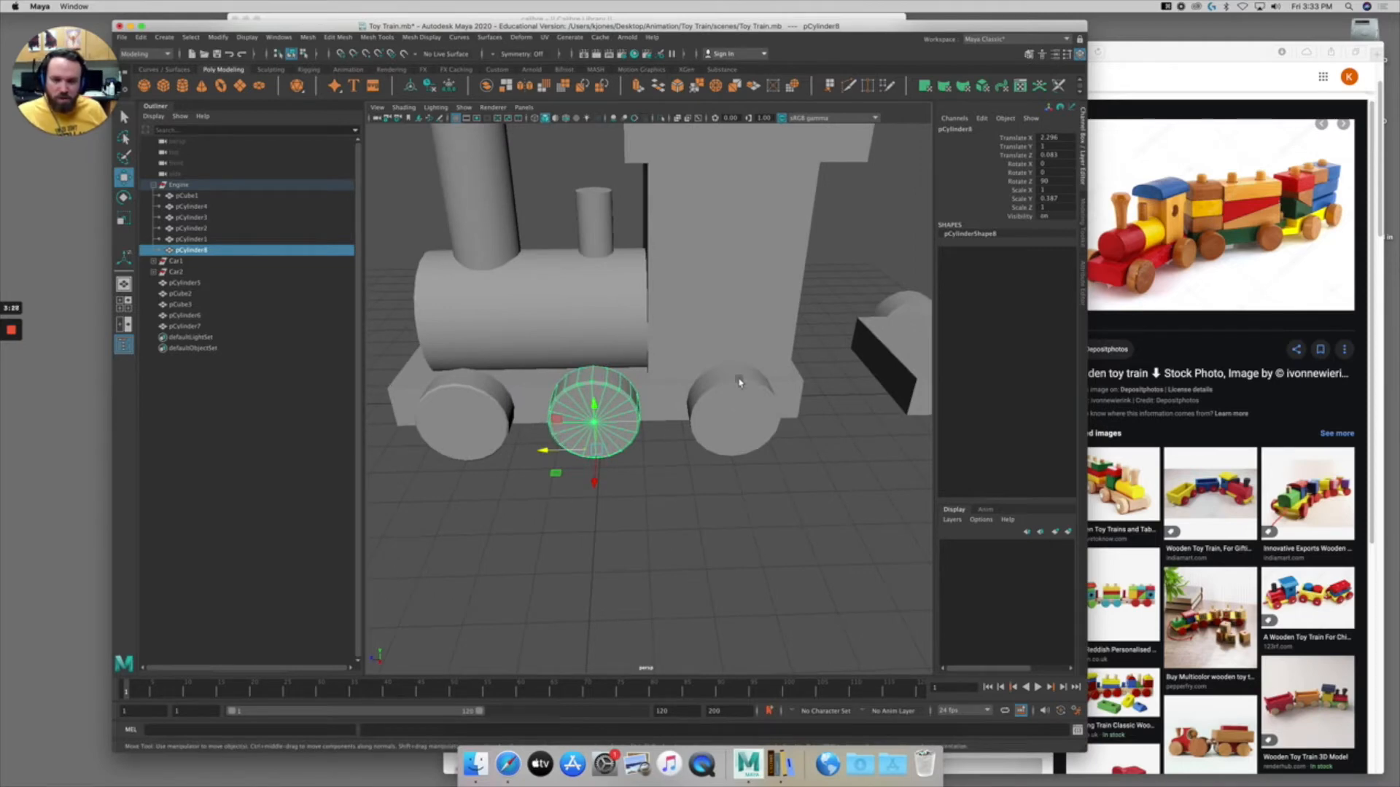
pyautogui.press('v')
pyautogui.moveTo(562, 456); pyautogui.dragTo(722, 408)
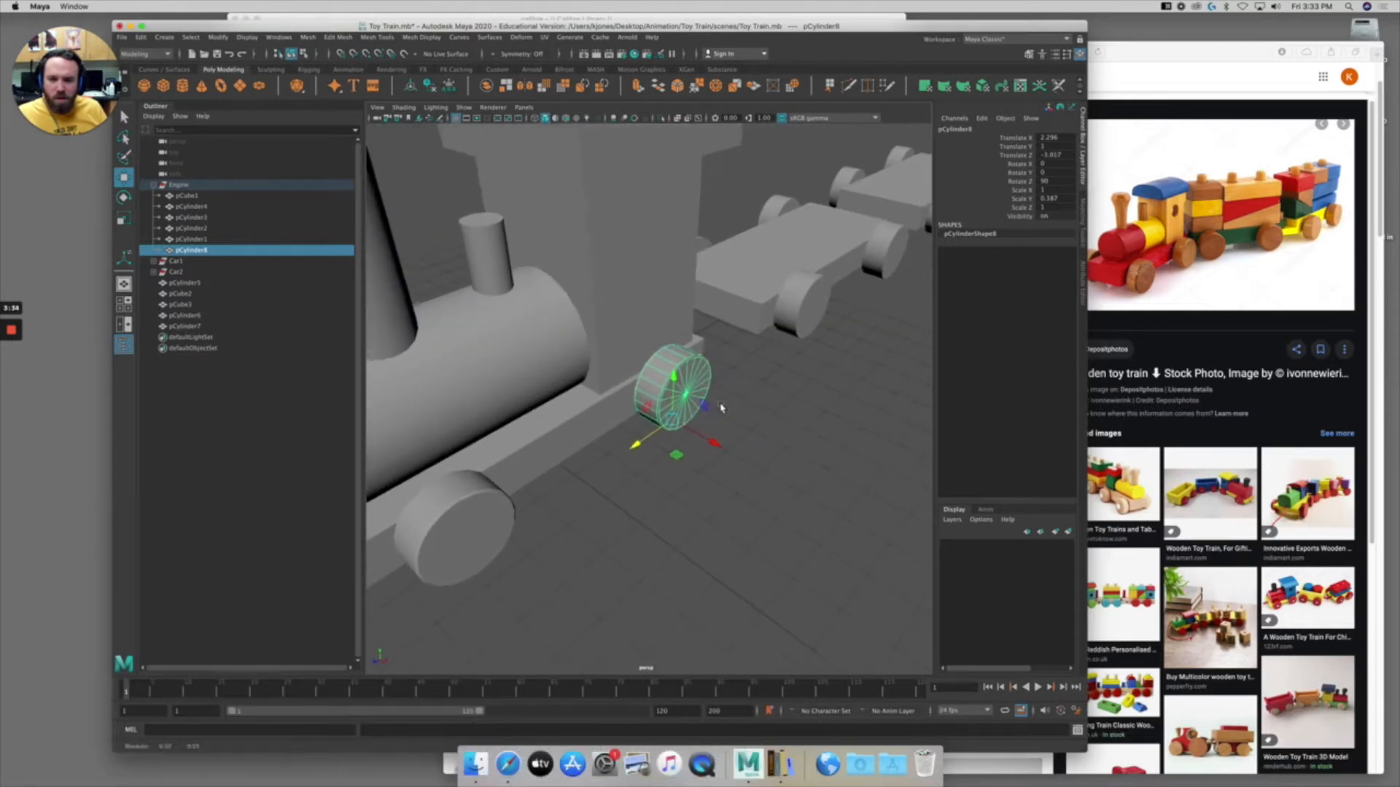
# Examine how the duplicate wheel overlaps the engine's original rear wheel up close.
pyautogui.keyDown('alt'); pyautogui.moveTo(722, 408); pyautogui.dragTo(824, 369, button='right'); pyautogui.keyUp('alt')
pyautogui.keyDown('alt'); pyautogui.moveTo(699, 378); pyautogui.dragTo(684, 406, button='middle'); pyautogui.keyUp('alt')
pyautogui.keyDown('alt'); pyautogui.moveTo(685, 405); pyautogui.dragTo(692, 387); pyautogui.keyUp('alt')
pyautogui.keyDown('alt'); pyautogui.moveTo(691, 388); pyautogui.dragTo(802, 379, button='right'); pyautogui.keyUp('alt')
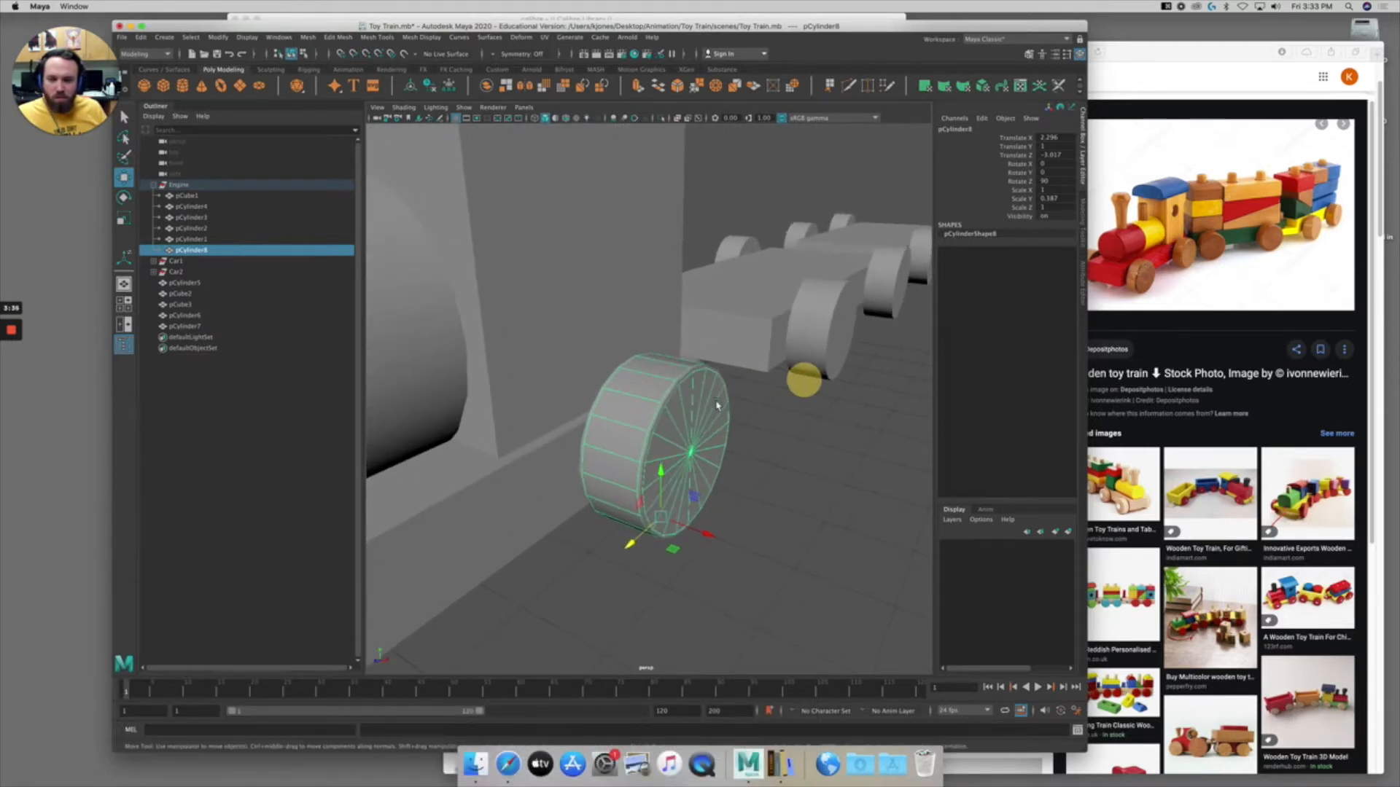
pyautogui.keyDown('alt'); pyautogui.moveTo(684, 401); pyautogui.dragTo(649, 413); pyautogui.keyUp('alt')
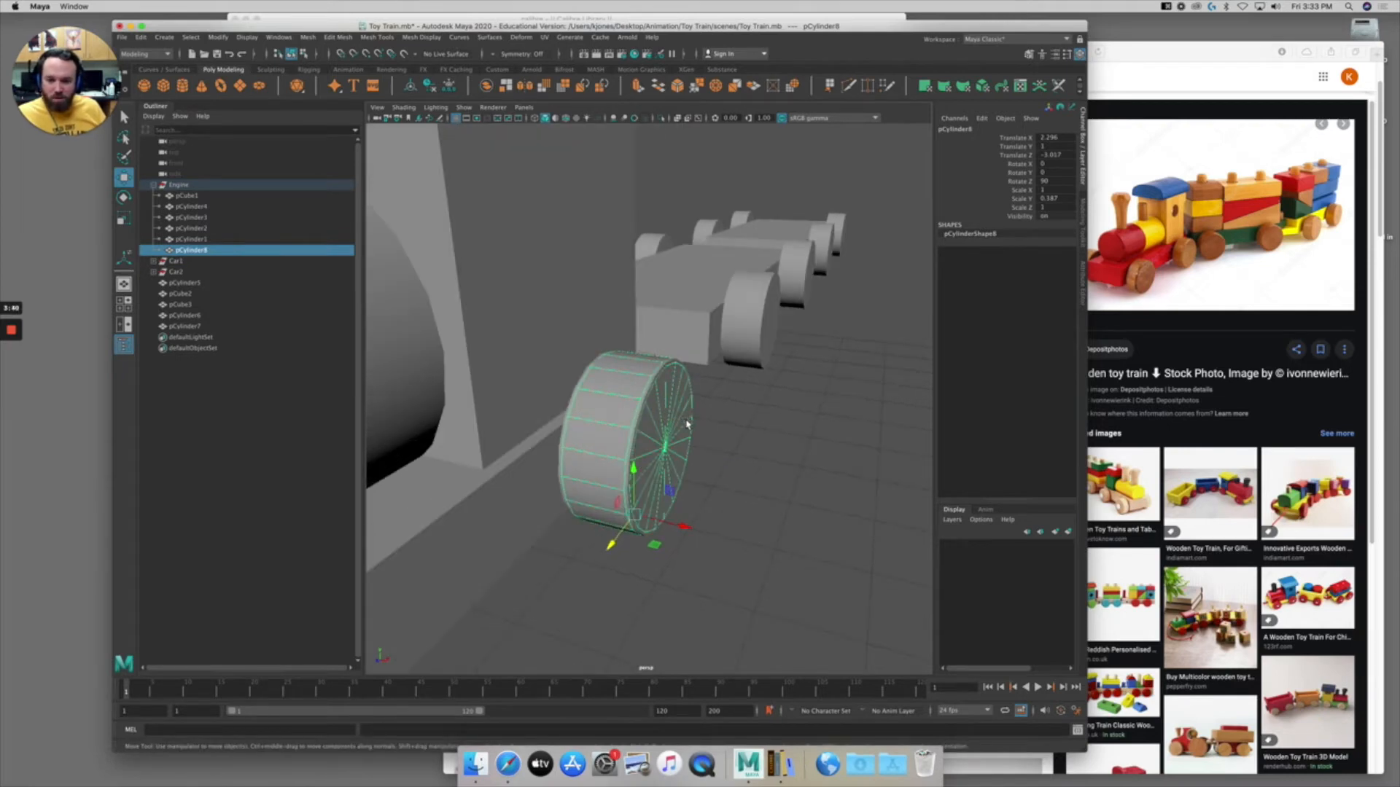
pyautogui.moveTo(723, 429); pyautogui.dragTo(722, 492)
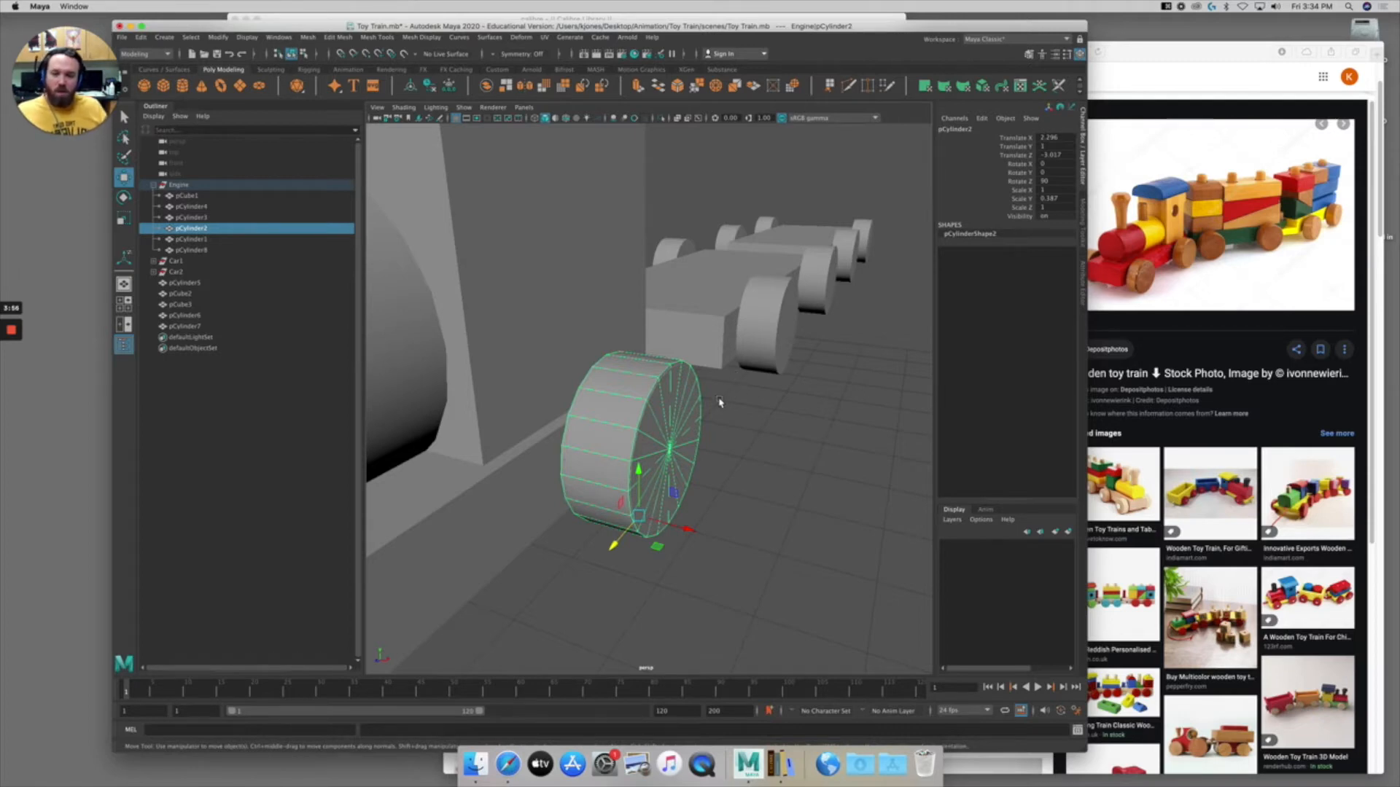
pyautogui.click(747, 335)
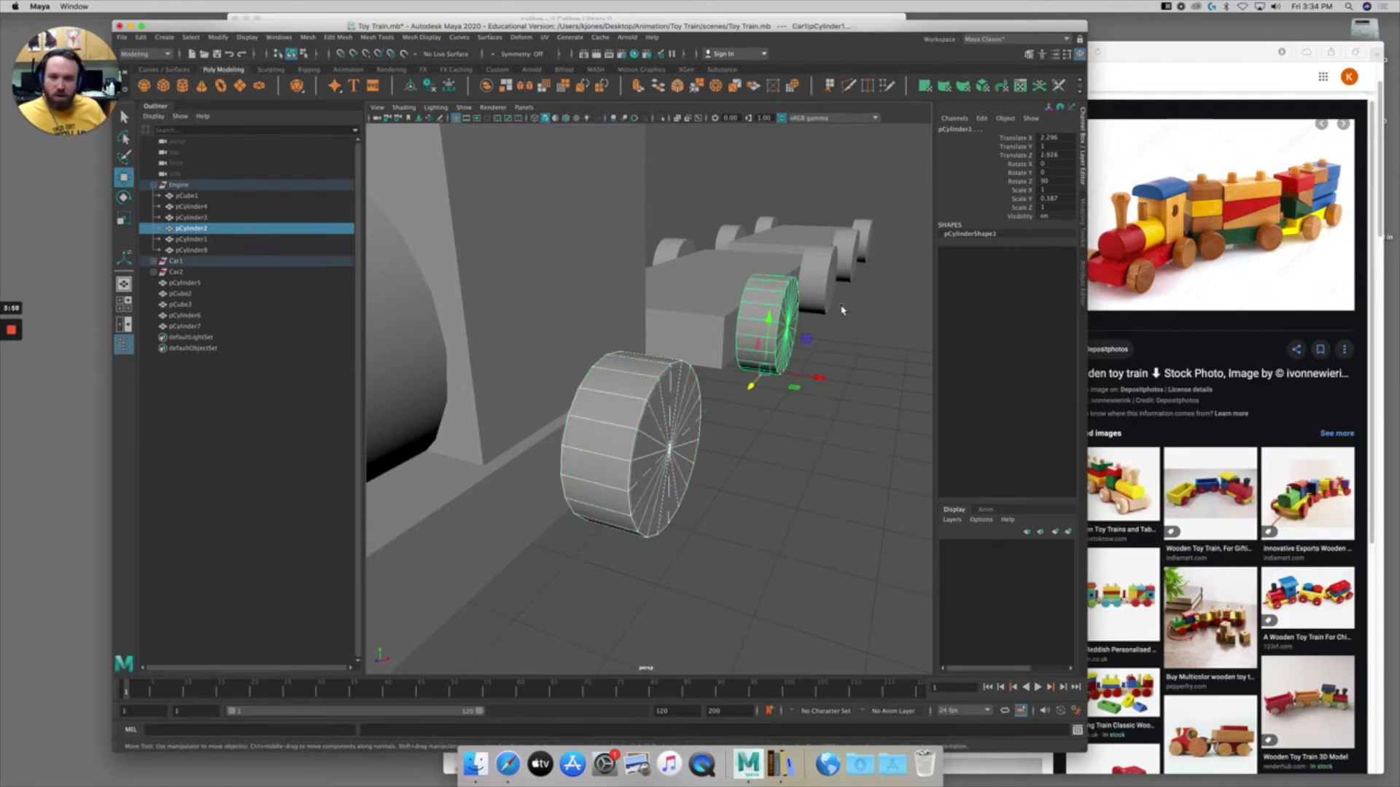
pyautogui.keyDown('shift'); pyautogui.click(820, 284); pyautogui.keyUp('shift')
pyautogui.keyDown('shift'); pyautogui.click(847, 249); pyautogui.keyUp('shift')
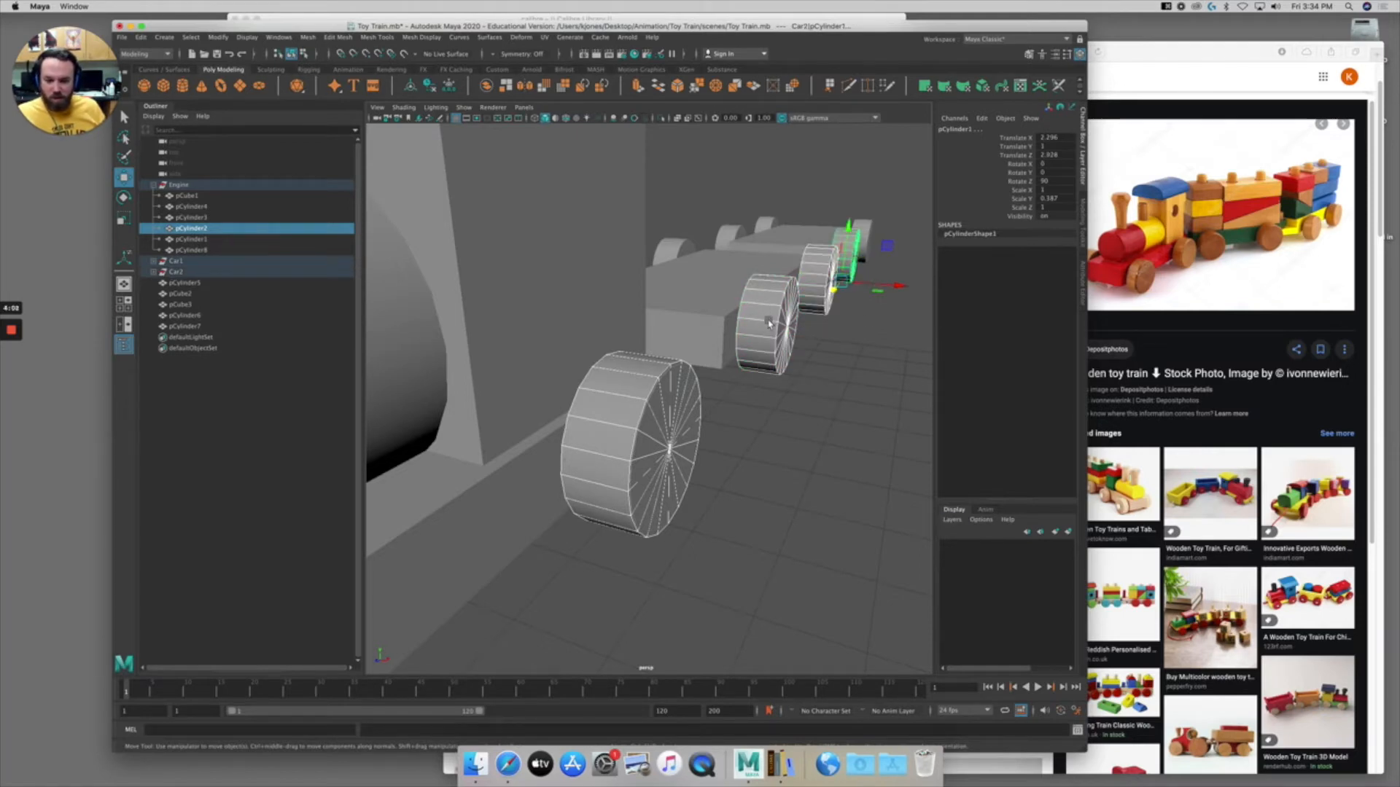
pyautogui.keyDown('shift'); pyautogui.click(767, 318); pyautogui.keyUp('shift')
pyautogui.keyDown('shift'); pyautogui.click(817, 272); pyautogui.keyUp('shift')
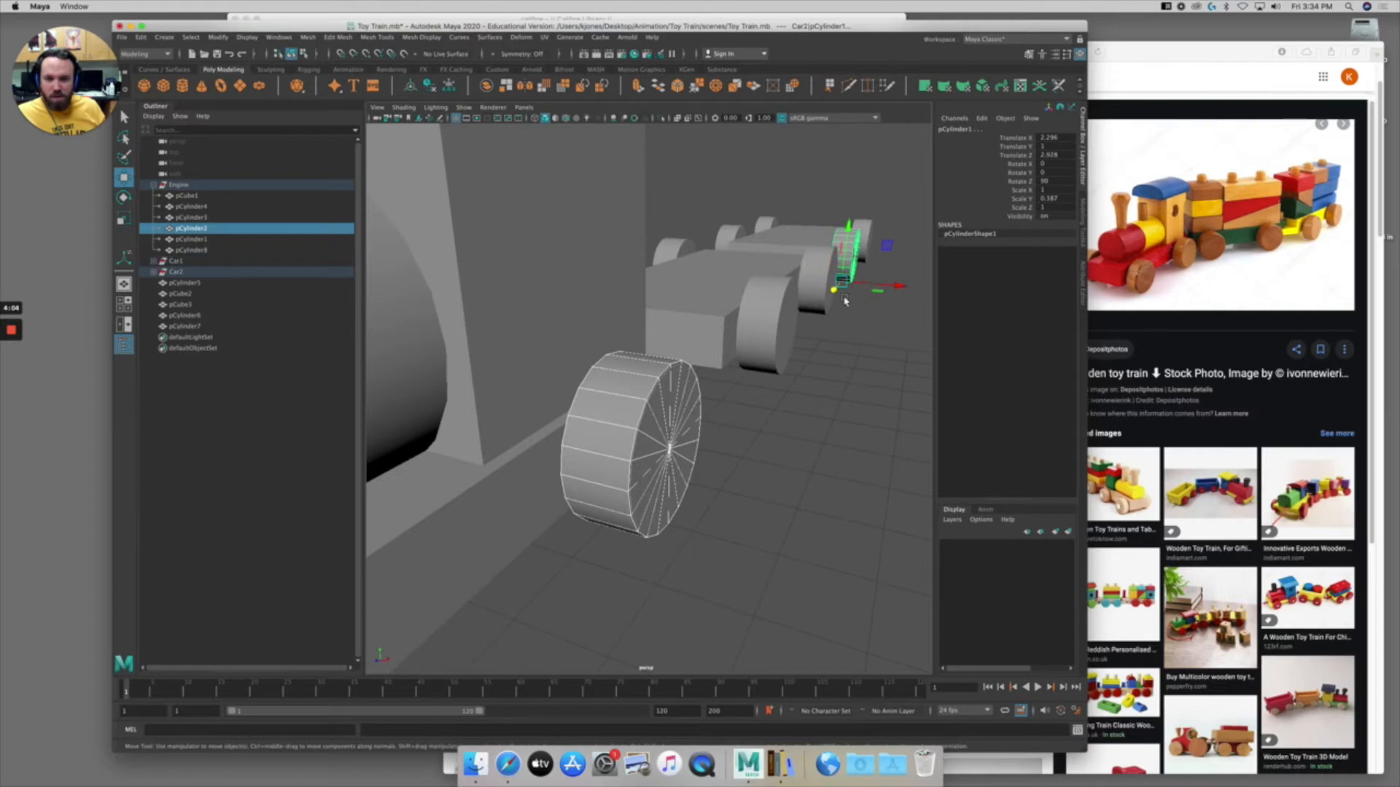
pyautogui.keyDown('shift'); pyautogui.click(857, 253); pyautogui.keyUp('shift')
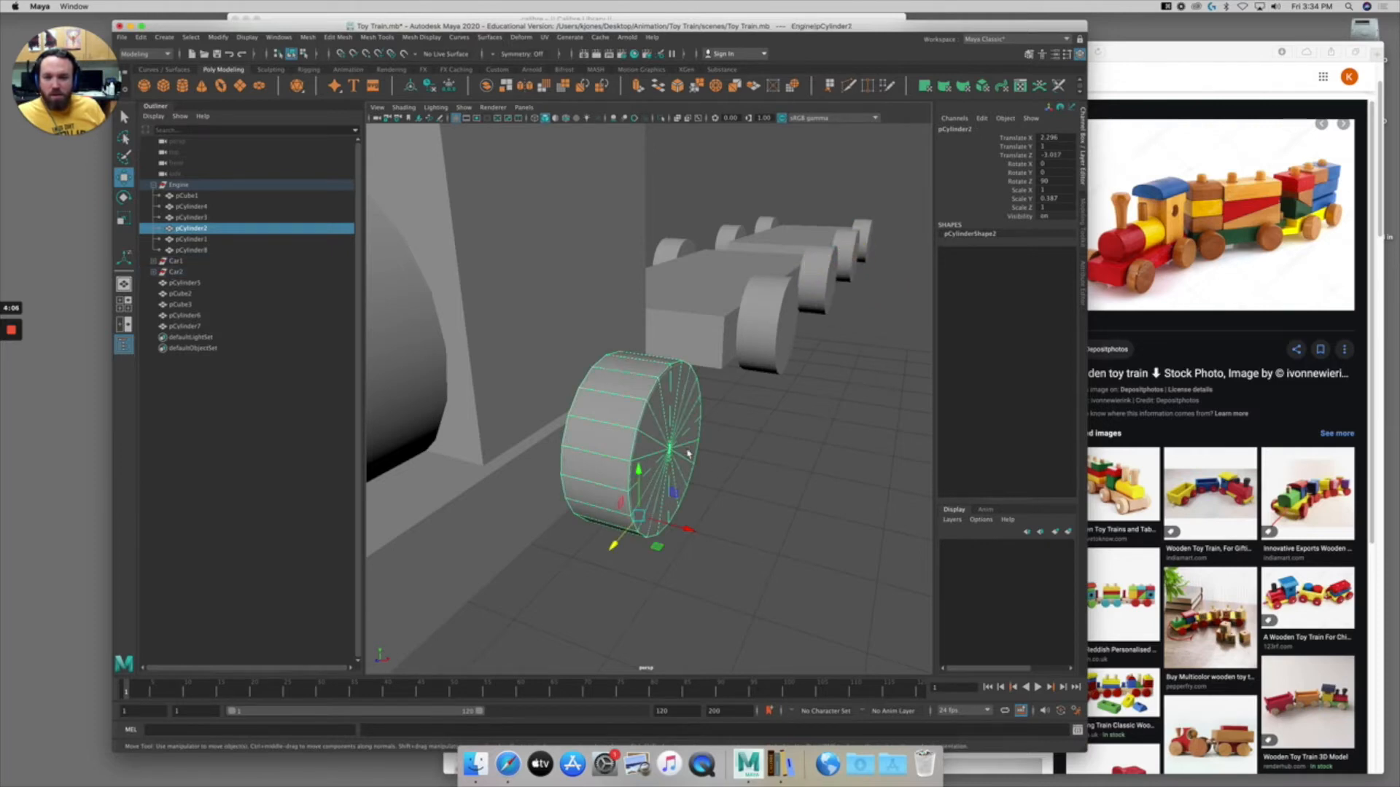
pyautogui.click(769, 508)
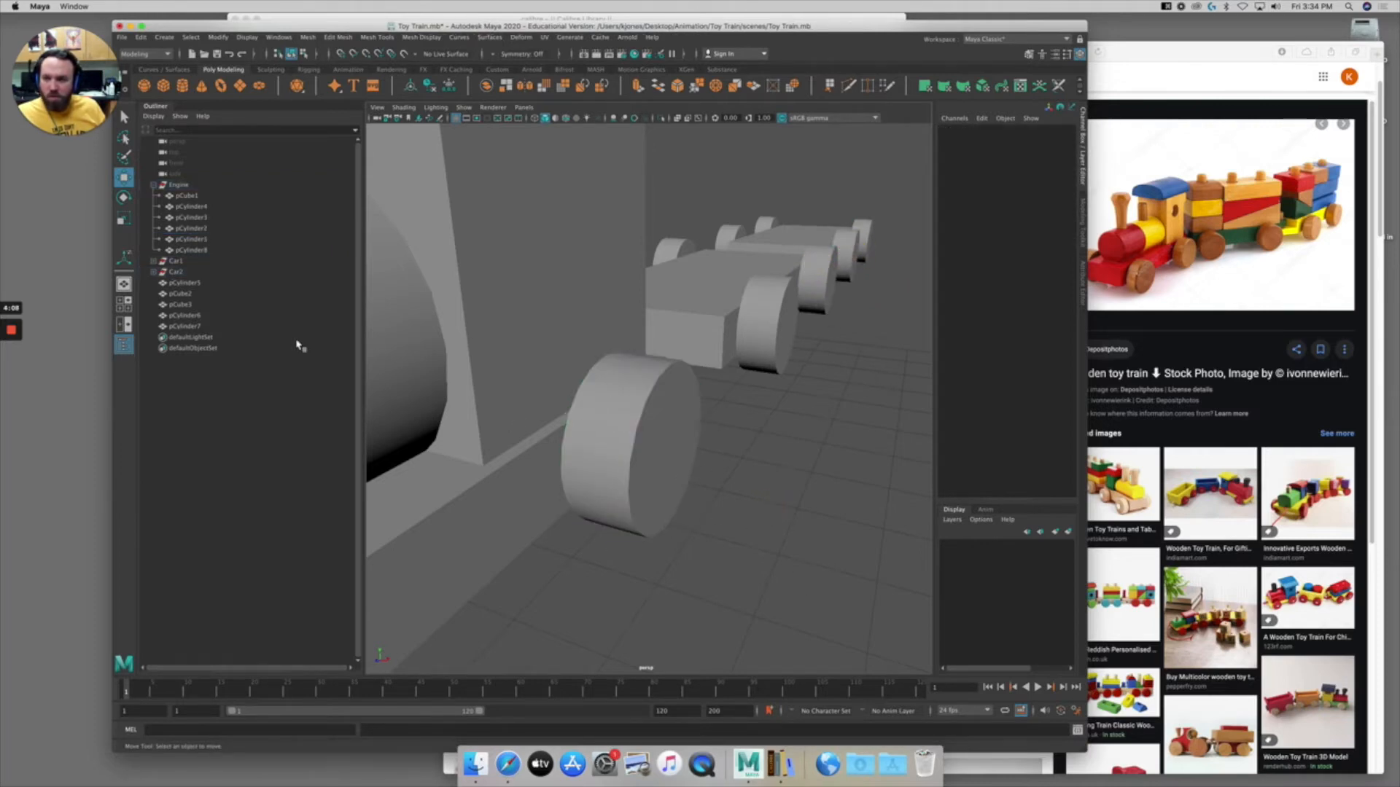
# Delete the engine's original rear wheel, pCylinder2, leaving the overlapping beveled duplicate pCylinder8 in its place.
pyautogui.click(204, 256)
pyautogui.keyDown('alt'); pyautogui.moveTo(620, 403); pyautogui.dragTo(644, 405); pyautogui.keyUp('alt')
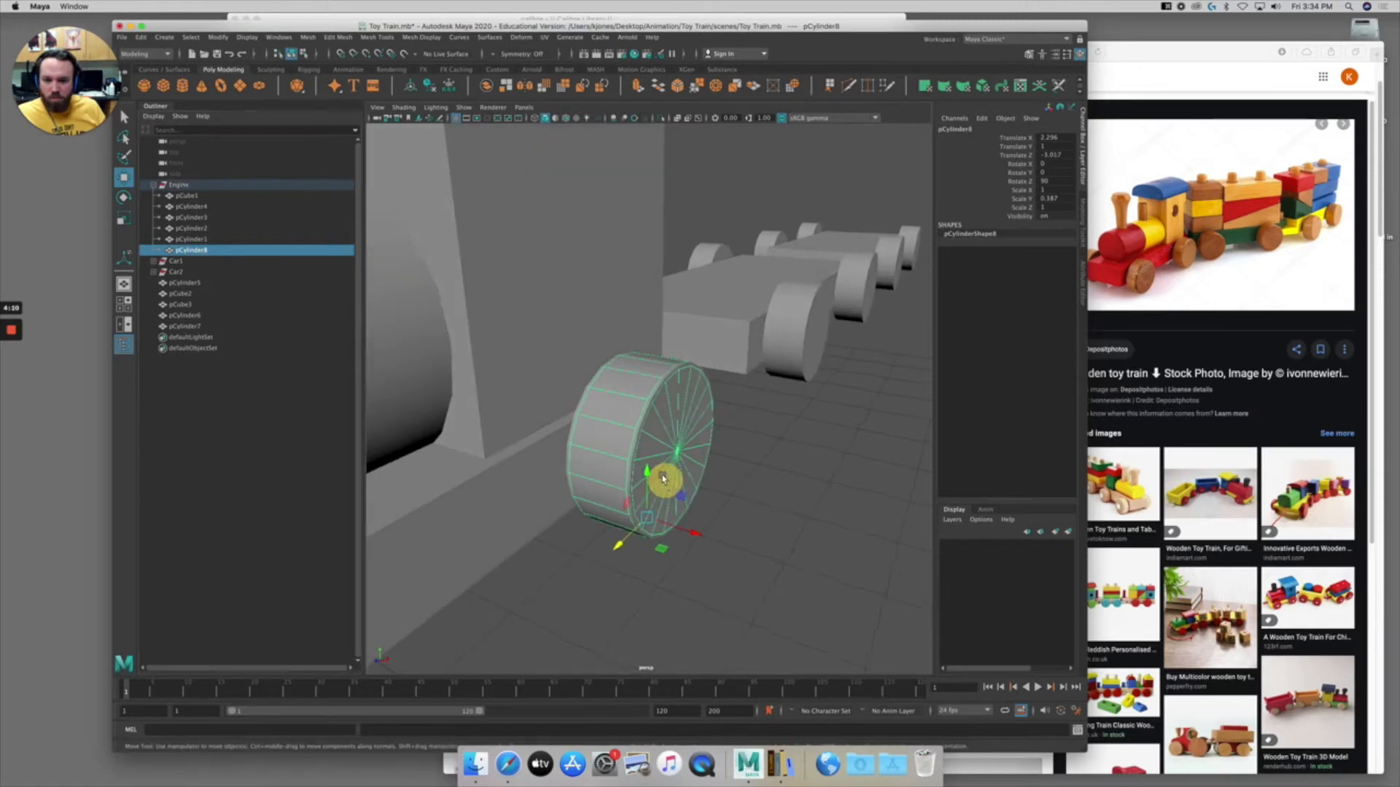
pyautogui.keyDown('alt'); pyautogui.moveTo(653, 384); pyautogui.dragTo(713, 494); pyautogui.keyUp('alt')
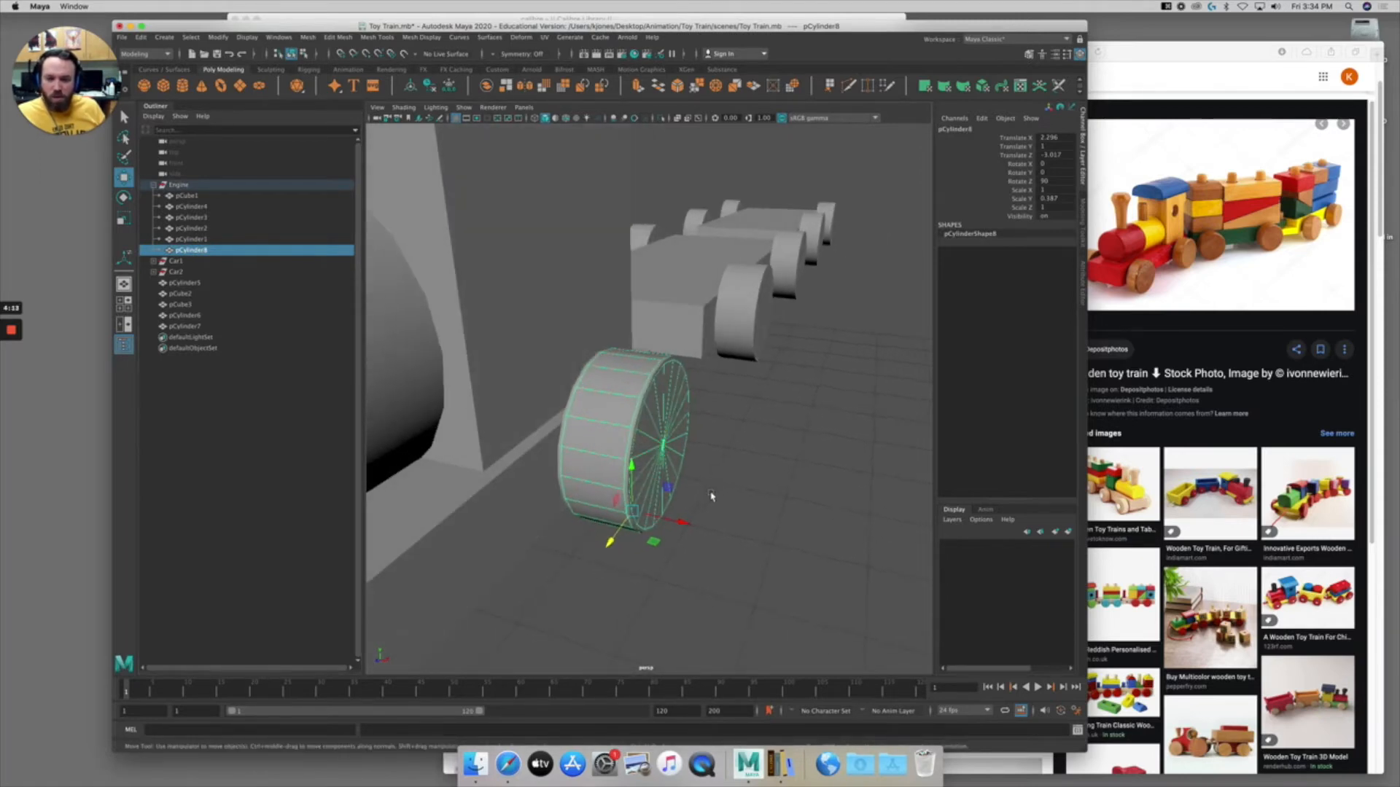
pyautogui.click(669, 454)
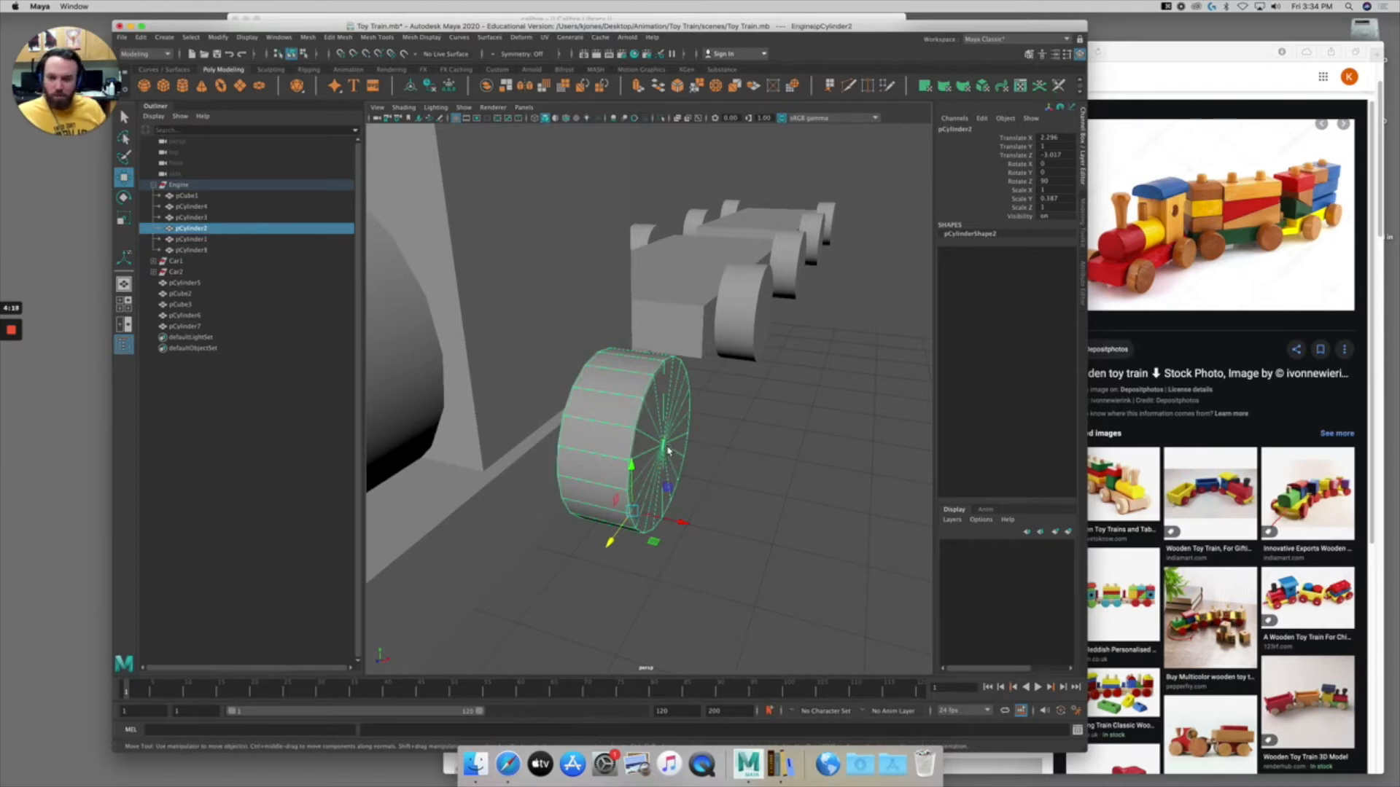
pyautogui.press('BackSpace')
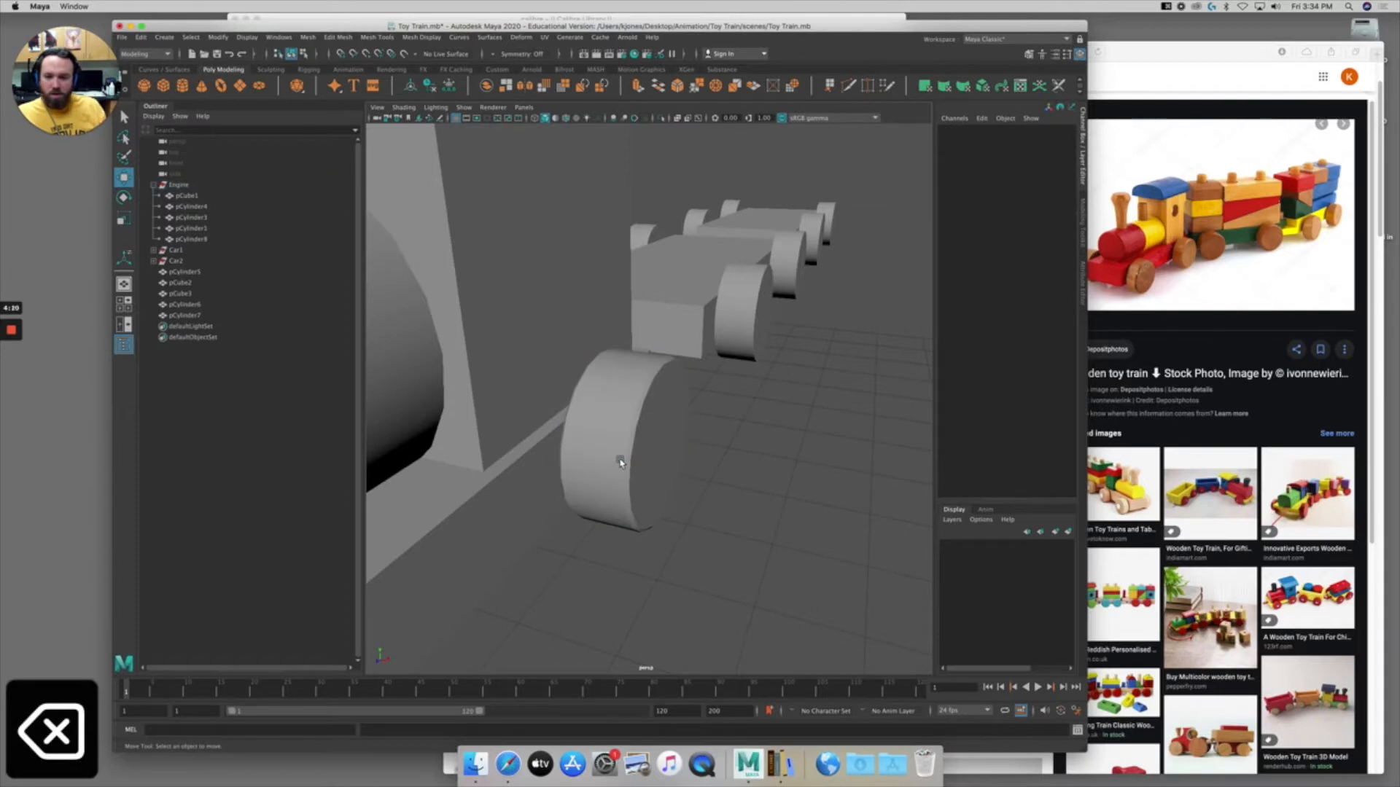
pyautogui.moveTo(628, 464)
pyautogui.keyDown('alt'); pyautogui.mouseDown()
pyautogui.moveTo(642, 464)
pyautogui.moveTo(479, 447)
pyautogui.moveTo(640, 469)
pyautogui.mouseUp(); pyautogui.keyUp('alt')
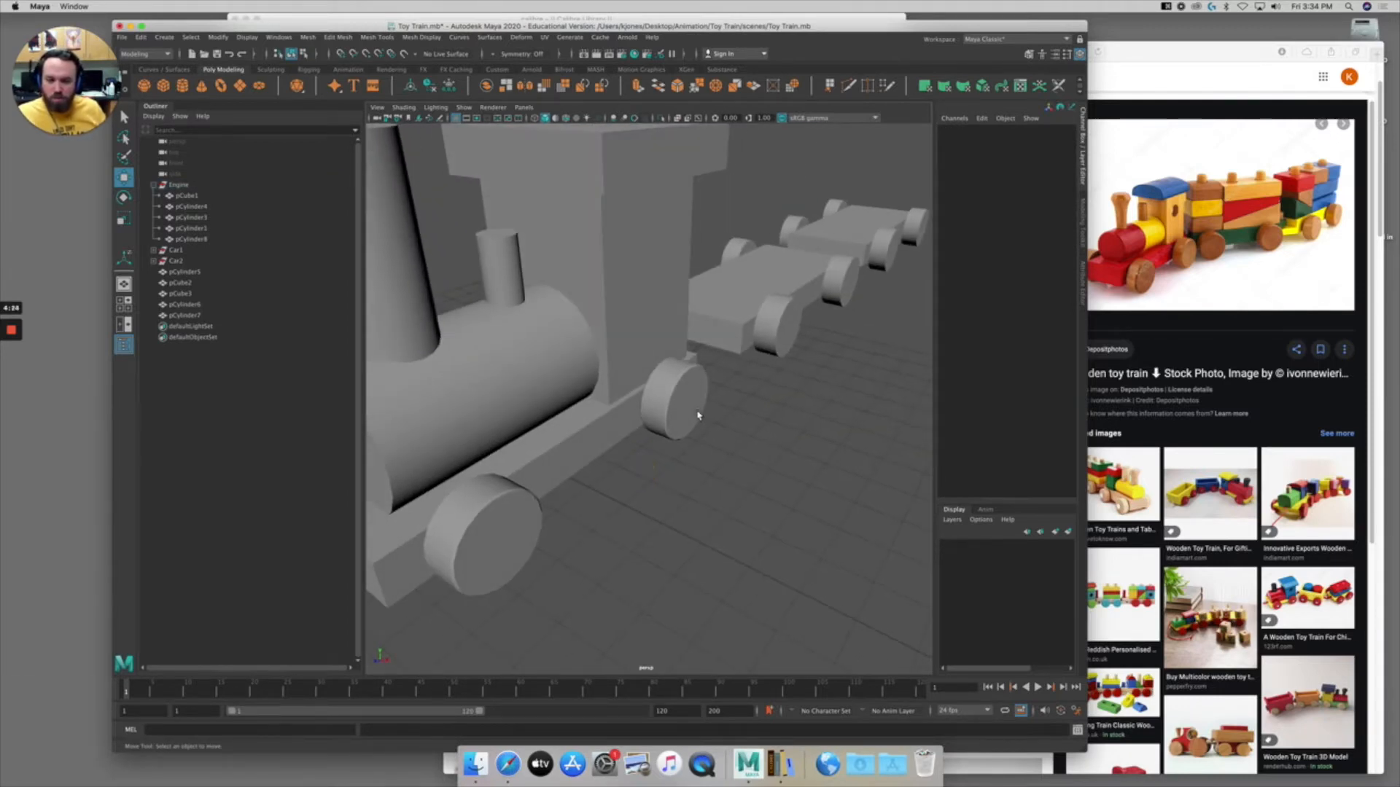
# Duplicate the engine's beveled front and rear wheels together.
pyautogui.keyDown('alt'); pyautogui.moveTo(577, 425); pyautogui.dragTo(707, 418); pyautogui.keyUp('alt')
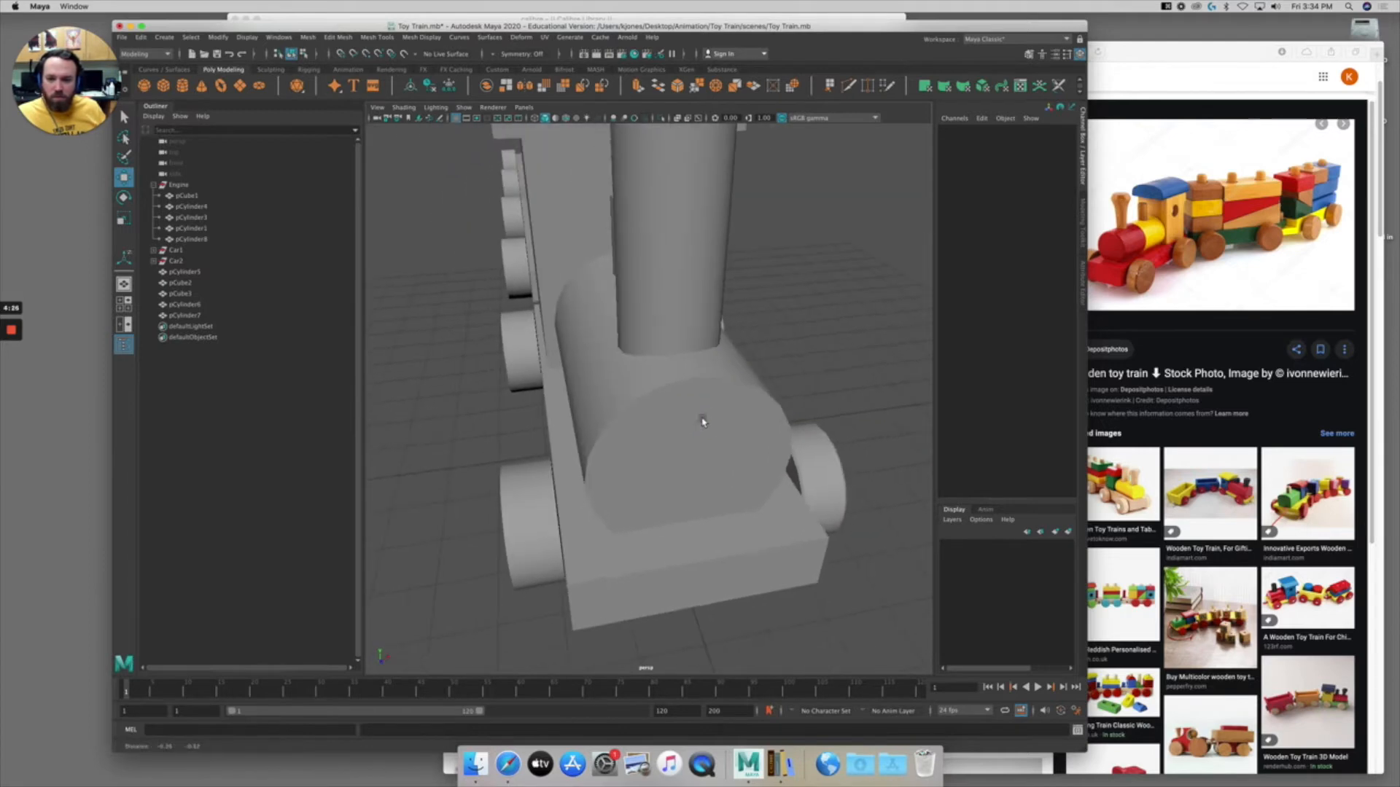
pyautogui.keyDown('alt'); pyautogui.moveTo(537, 421); pyautogui.dragTo(515, 421); pyautogui.keyUp('alt')
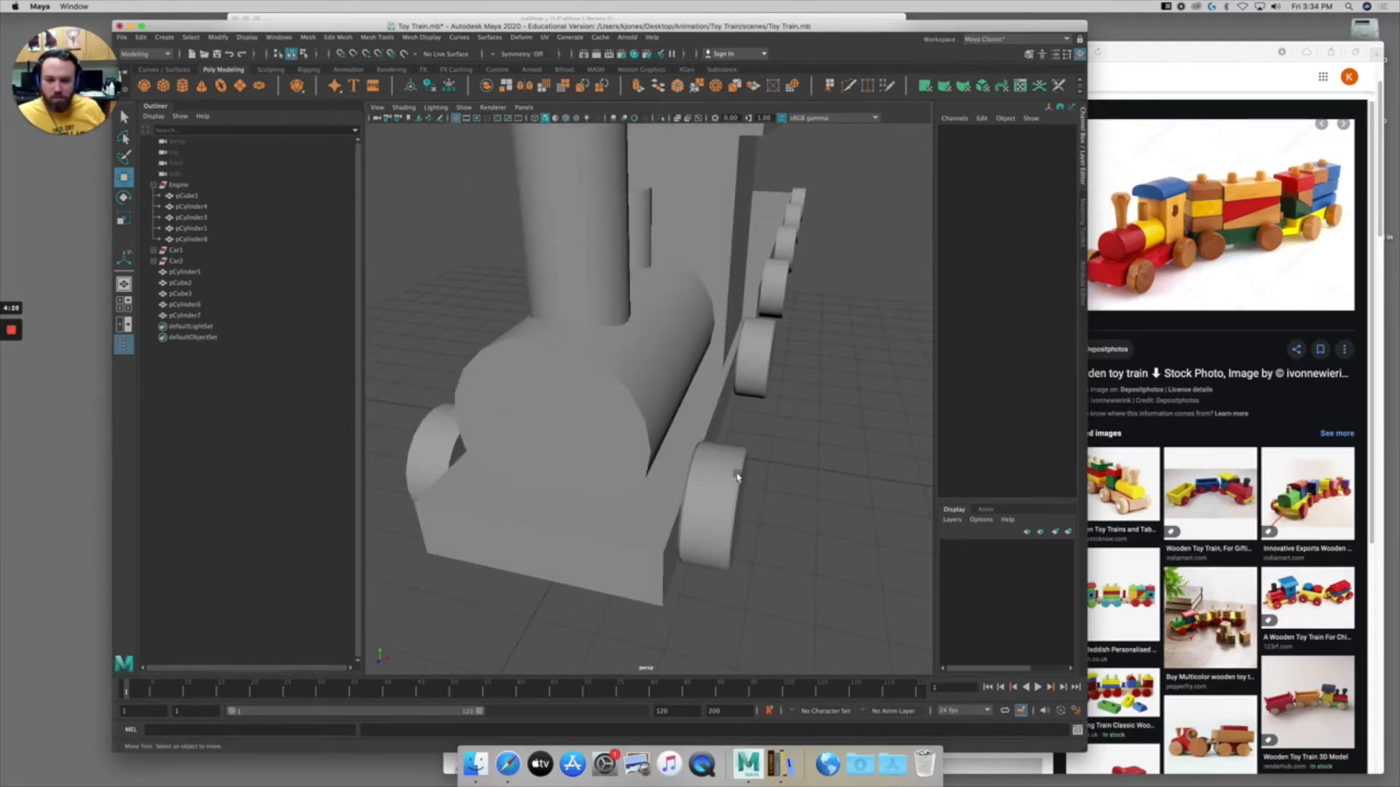
pyautogui.click(718, 504)
pyautogui.keyDown('shift'); pyautogui.click(762, 352); pyautogui.keyUp('shift')
pyautogui.keyDown('alt'); pyautogui.moveTo(773, 379); pyautogui.dragTo(772, 417); pyautogui.keyUp('alt')
pyautogui.press('super+d')
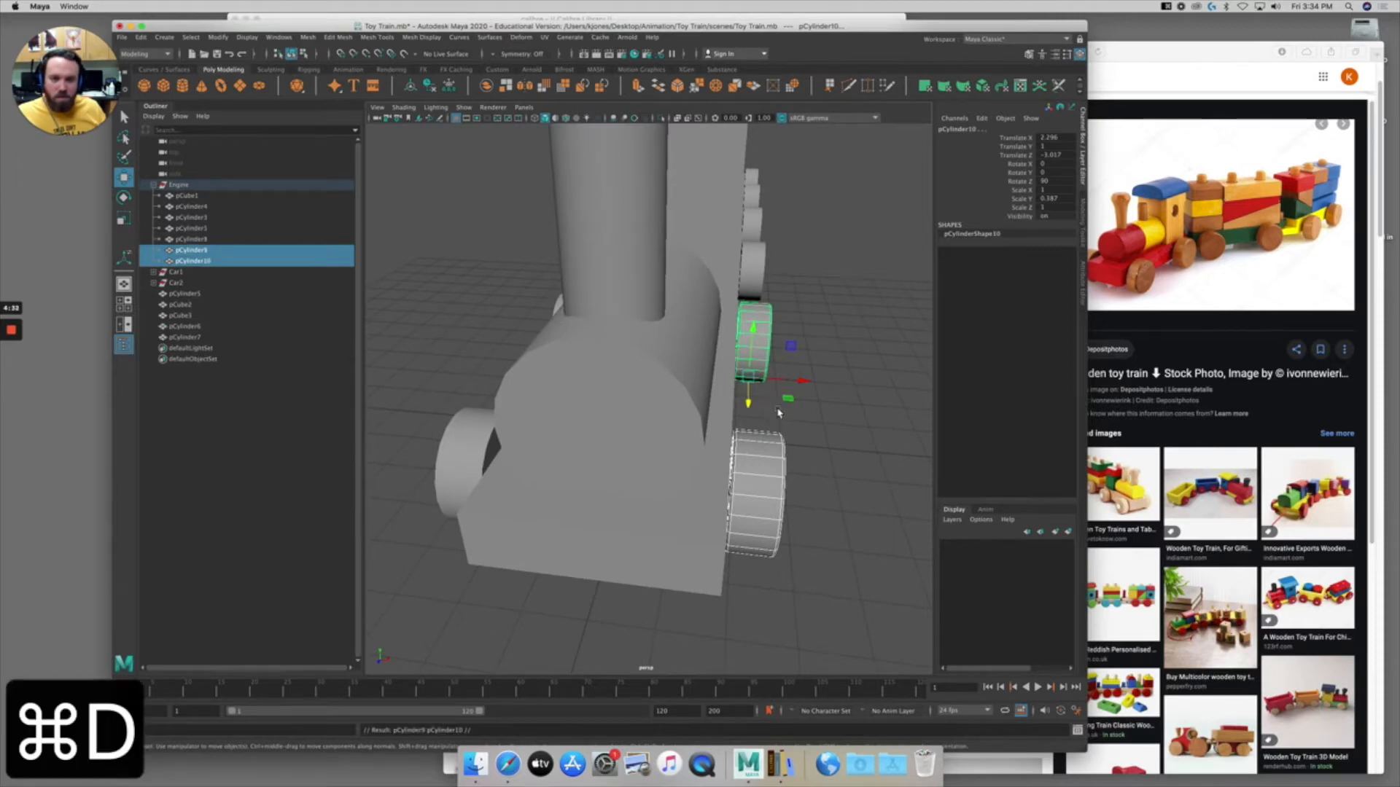
# Set Translate X of the two duplicated wheels to -2.296, placing them on the engine's opposite side.
pyautogui.click(1049, 138)
pyautogui.press('Left')
pyautogui.write('-')
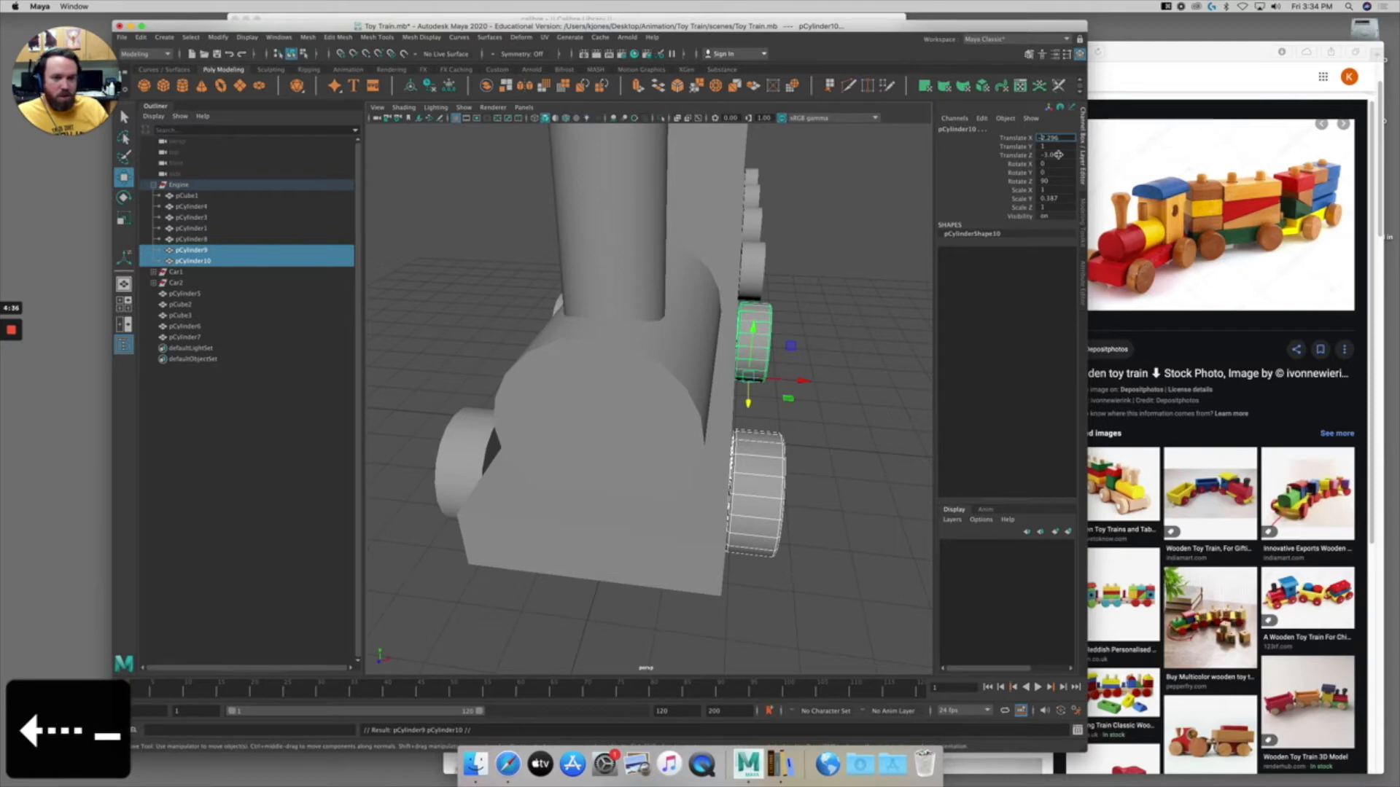
pyautogui.press('Return')
# Delete the two original unbeveled wheels, pCylinder3 and pCylinder4, on the engine's opposite side.
pyautogui.keyDown('alt'); pyautogui.moveTo(574, 329); pyautogui.dragTo(693, 386); pyautogui.keyUp('alt')
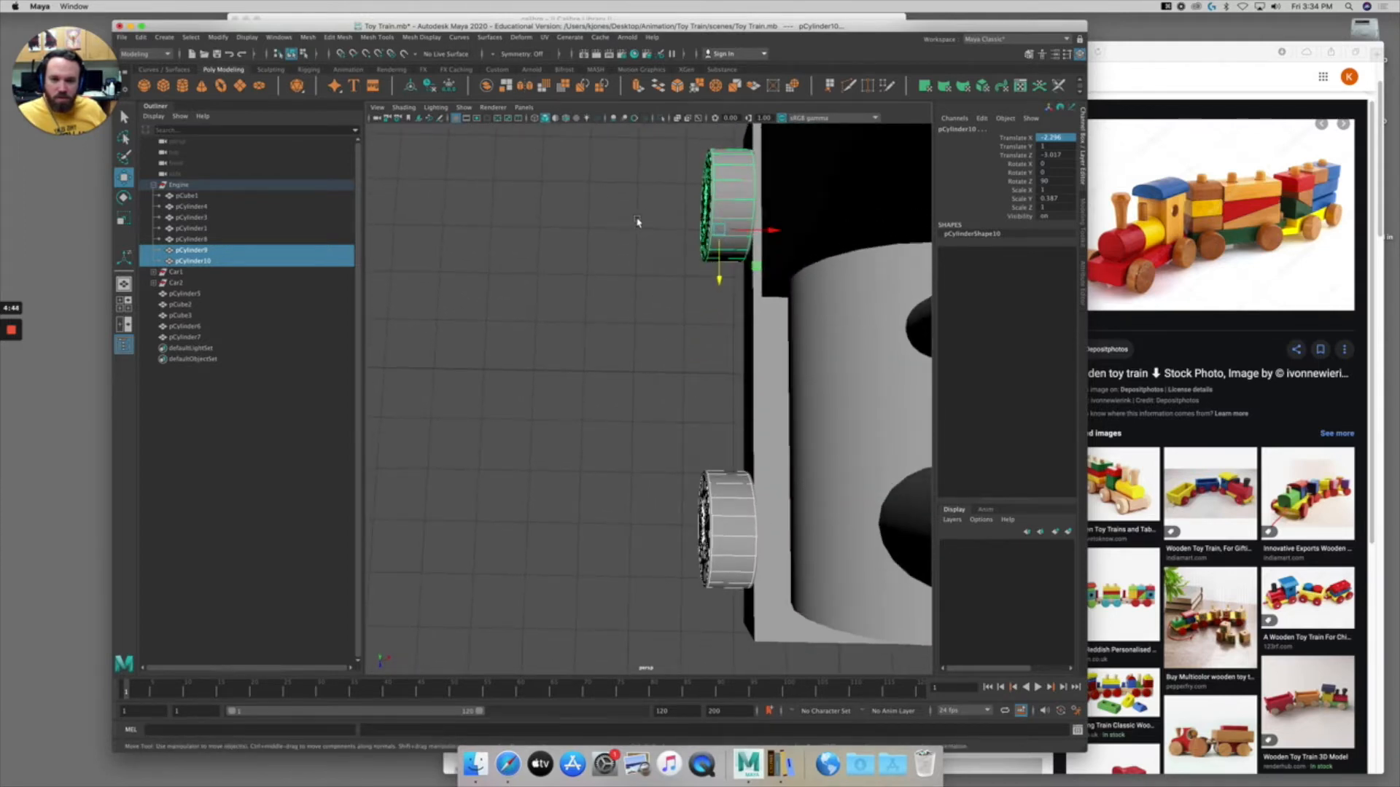
pyautogui.moveTo(645, 195); pyautogui.dragTo(722, 554)
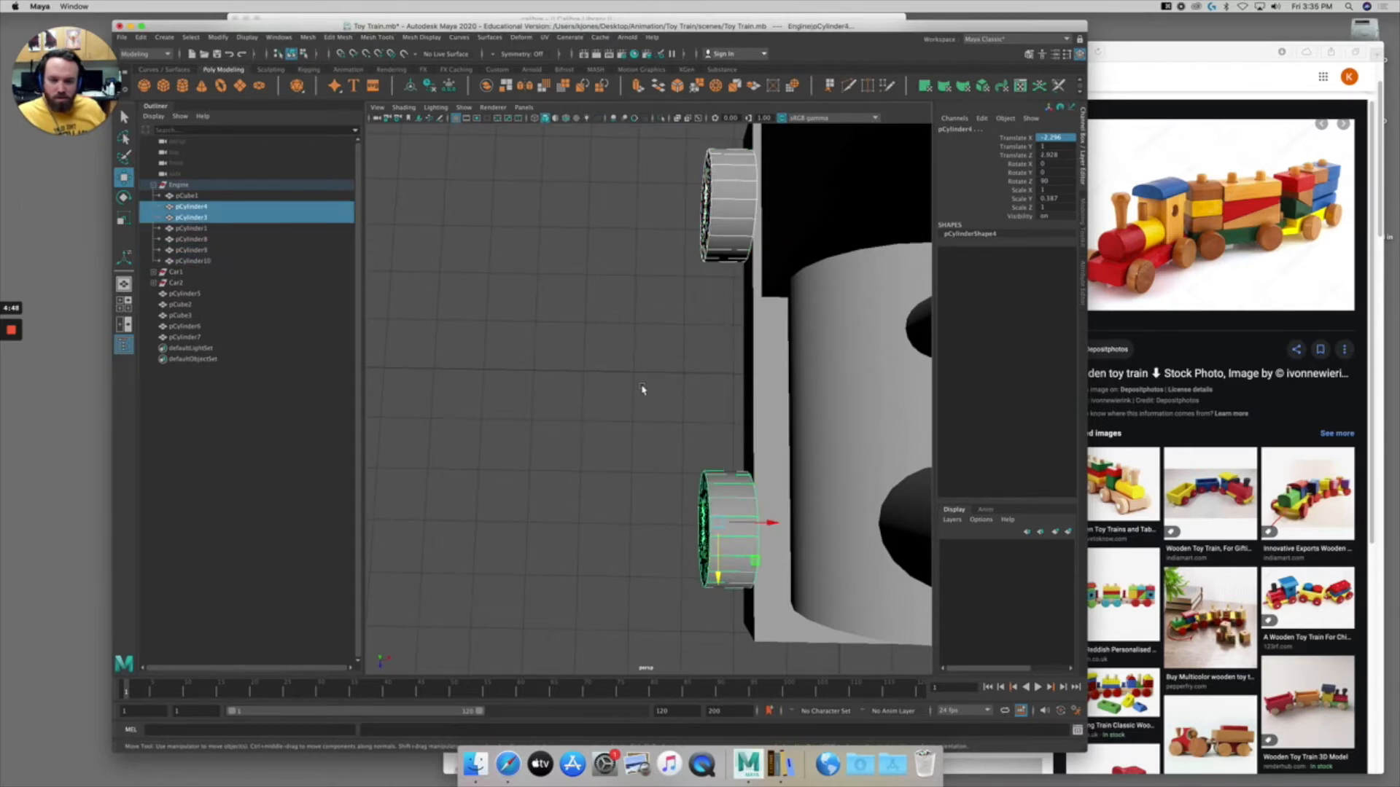
pyautogui.press('BackSpace')
pyautogui.keyDown('alt'); pyautogui.moveTo(647, 365); pyautogui.dragTo(769, 357); pyautogui.keyUp('alt')
pyautogui.moveTo(770, 358)
pyautogui.keyDown('alt'); pyautogui.mouseDown(button='right')
pyautogui.moveTo(800, 347)
pyautogui.moveTo(747, 357)
pyautogui.mouseUp(button='right'); pyautogui.keyUp('alt')
# Duplicate all four beveled wheels of the engine together.
pyautogui.click(715, 456)
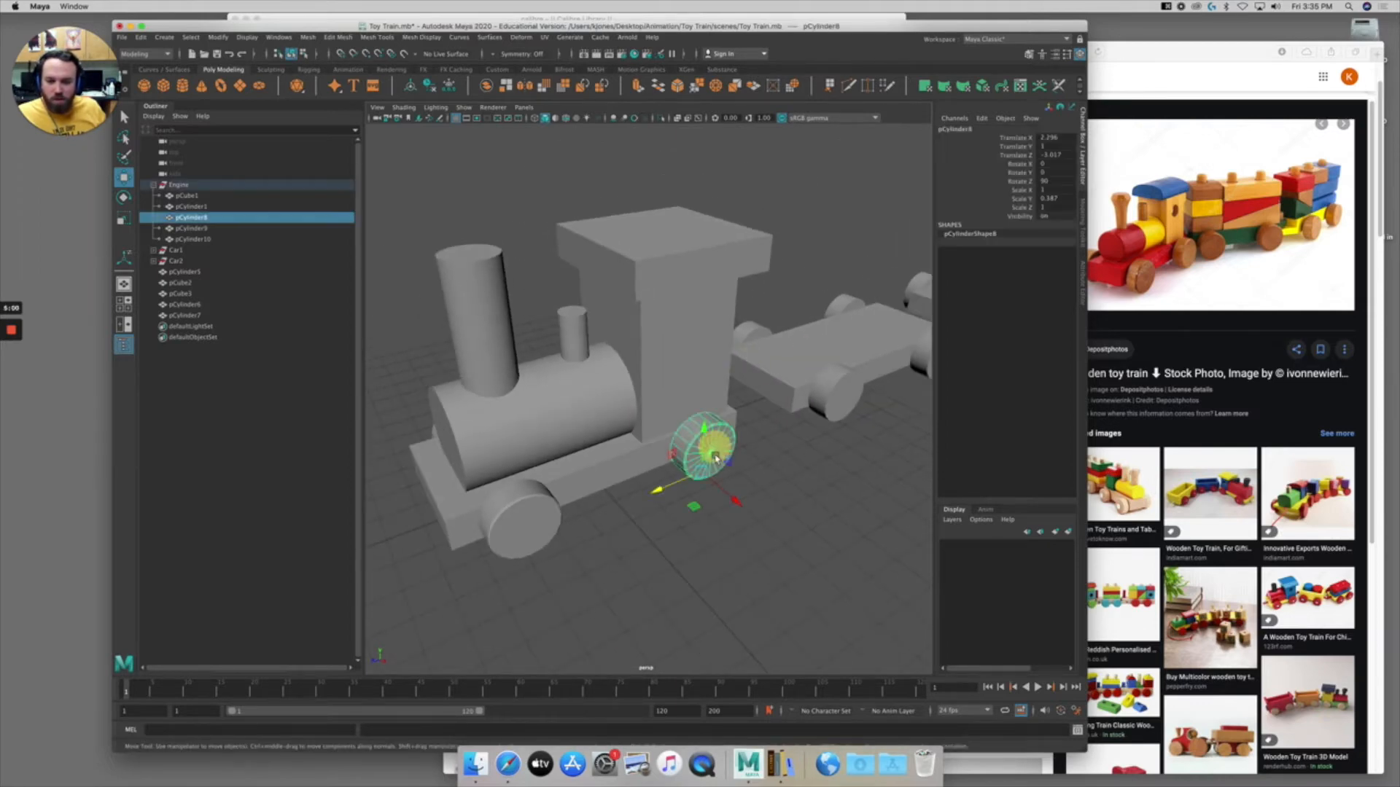
pyautogui.keyDown('shift'); pyautogui.click(543, 510); pyautogui.keyUp('shift')
pyautogui.keyDown('alt'); pyautogui.moveTo(543, 510); pyautogui.dragTo(713, 453); pyautogui.keyUp('alt')
pyautogui.keyDown('shift'); pyautogui.click(642, 502); pyautogui.keyUp('shift')
pyautogui.keyDown('shift'); pyautogui.click(565, 420); pyautogui.keyUp('shift')
pyautogui.keyDown('alt'); pyautogui.moveTo(604, 430); pyautogui.dragTo(649, 395); pyautogui.keyUp('alt')
pyautogui.press('super+d')
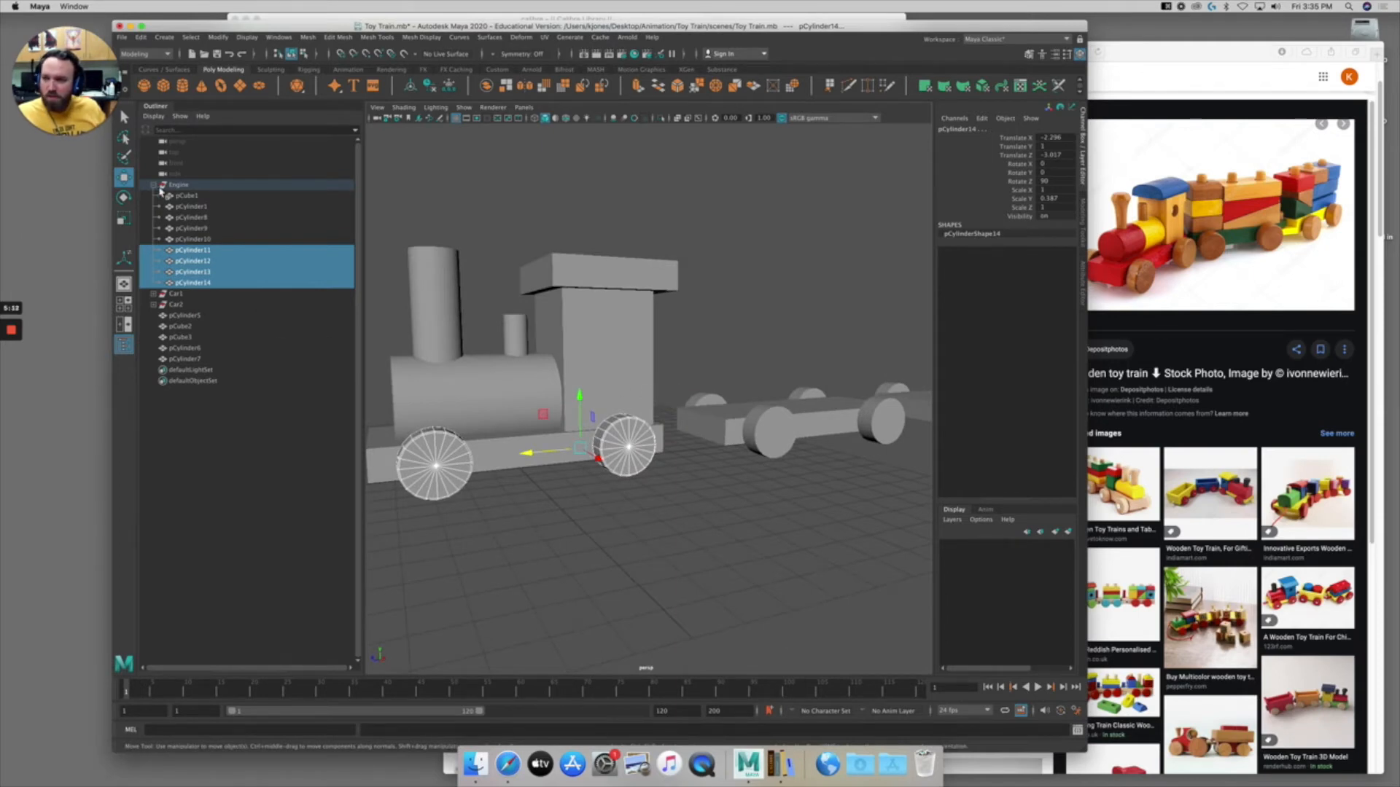
# Set the Move tool's axis orientation to Object and expand its Move Snap Settings.
pyautogui.doubleClick(124, 179)
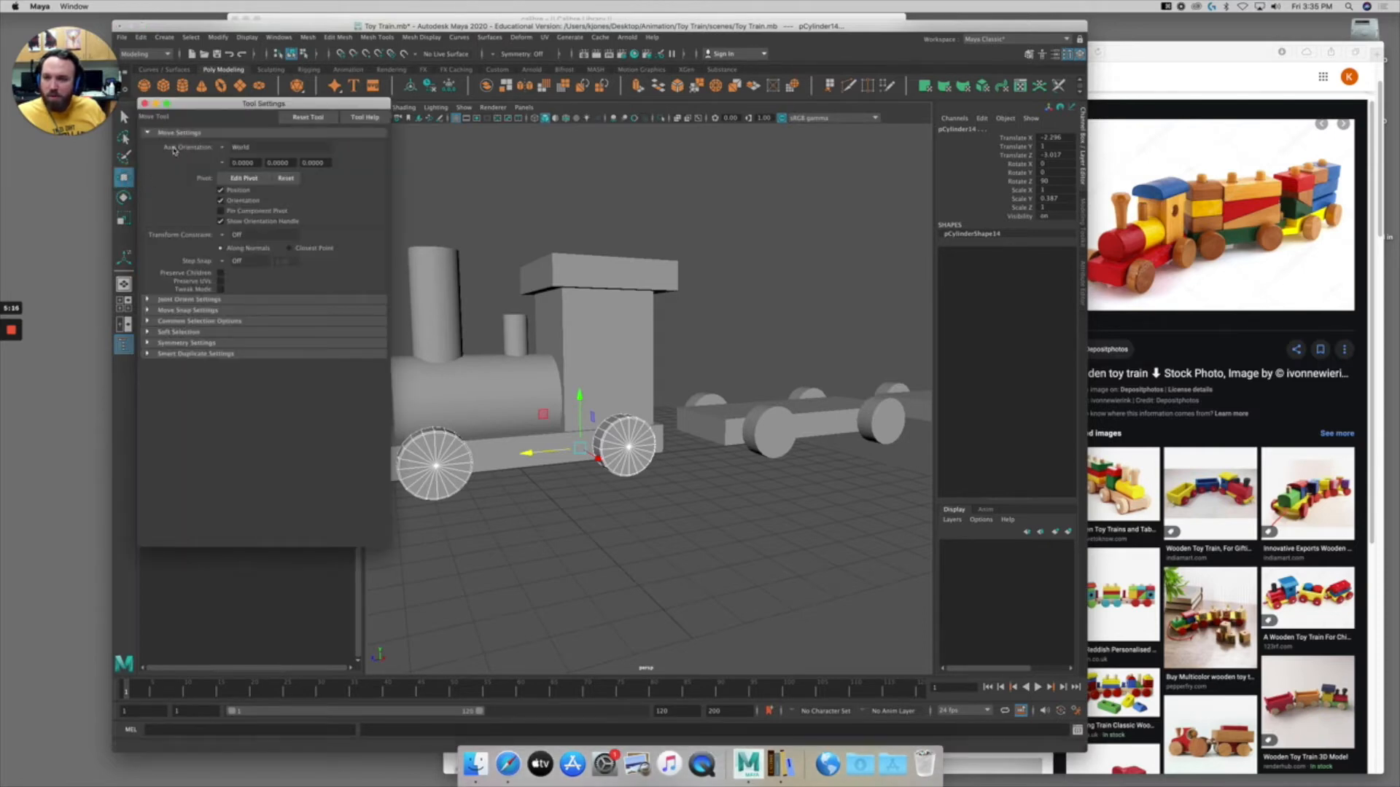
pyautogui.click(240, 148)
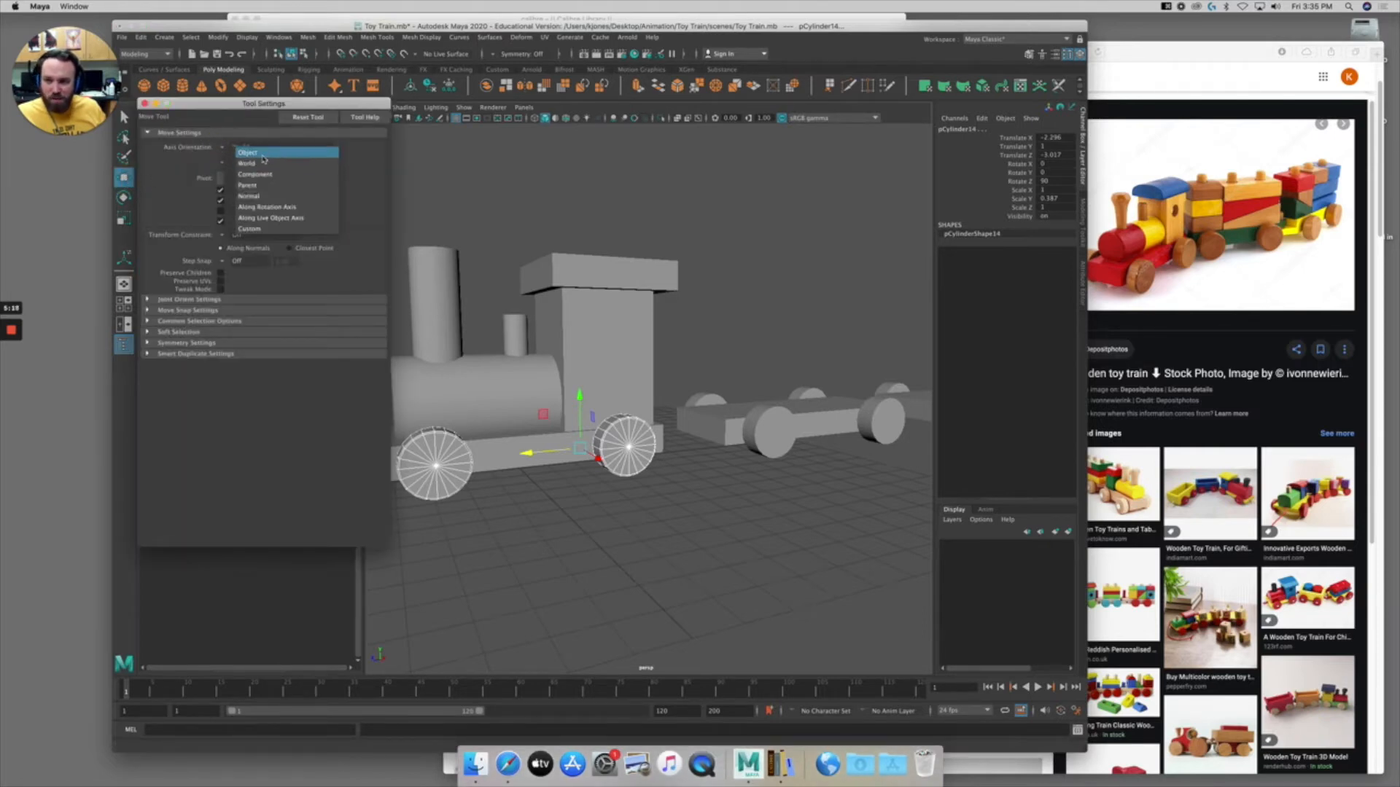
pyautogui.click(262, 154)
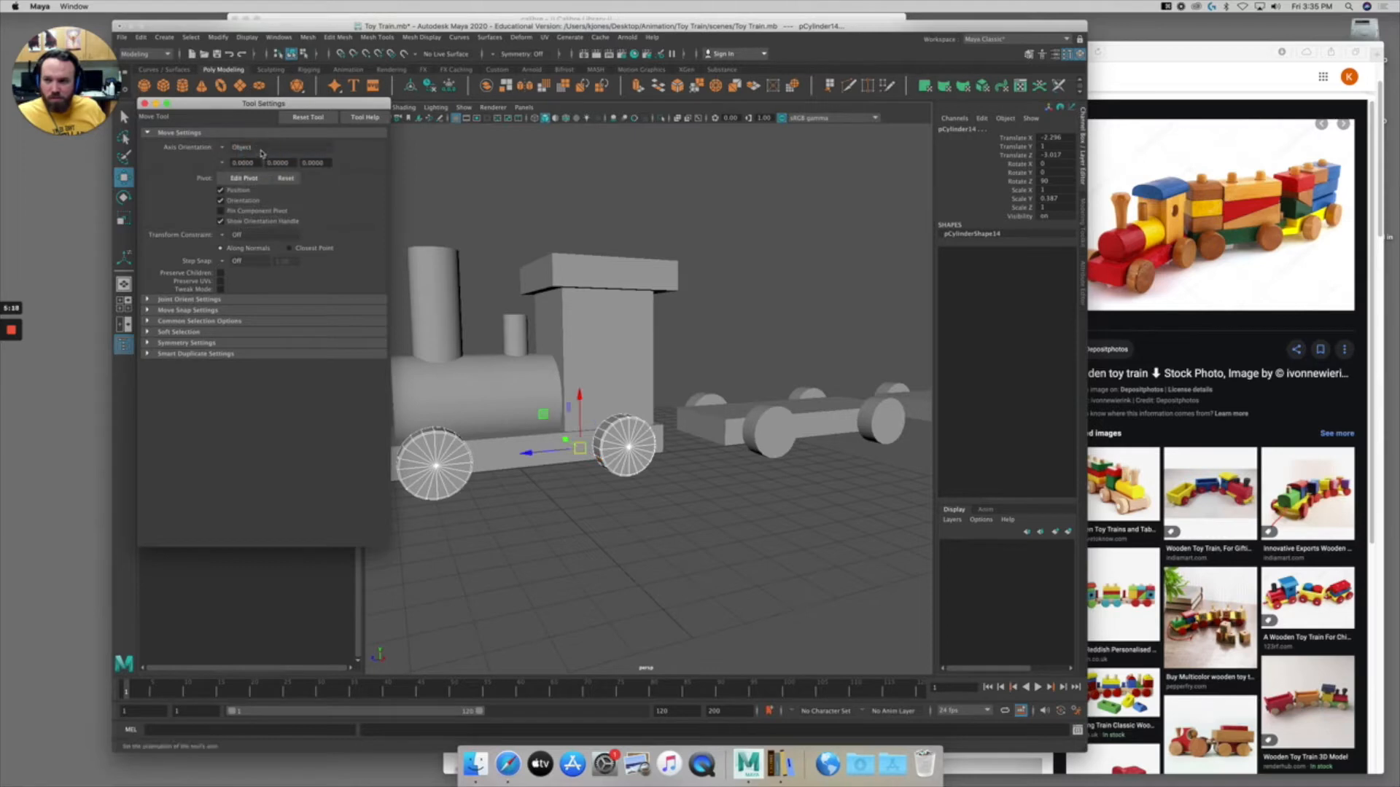
pyautogui.click(194, 310)
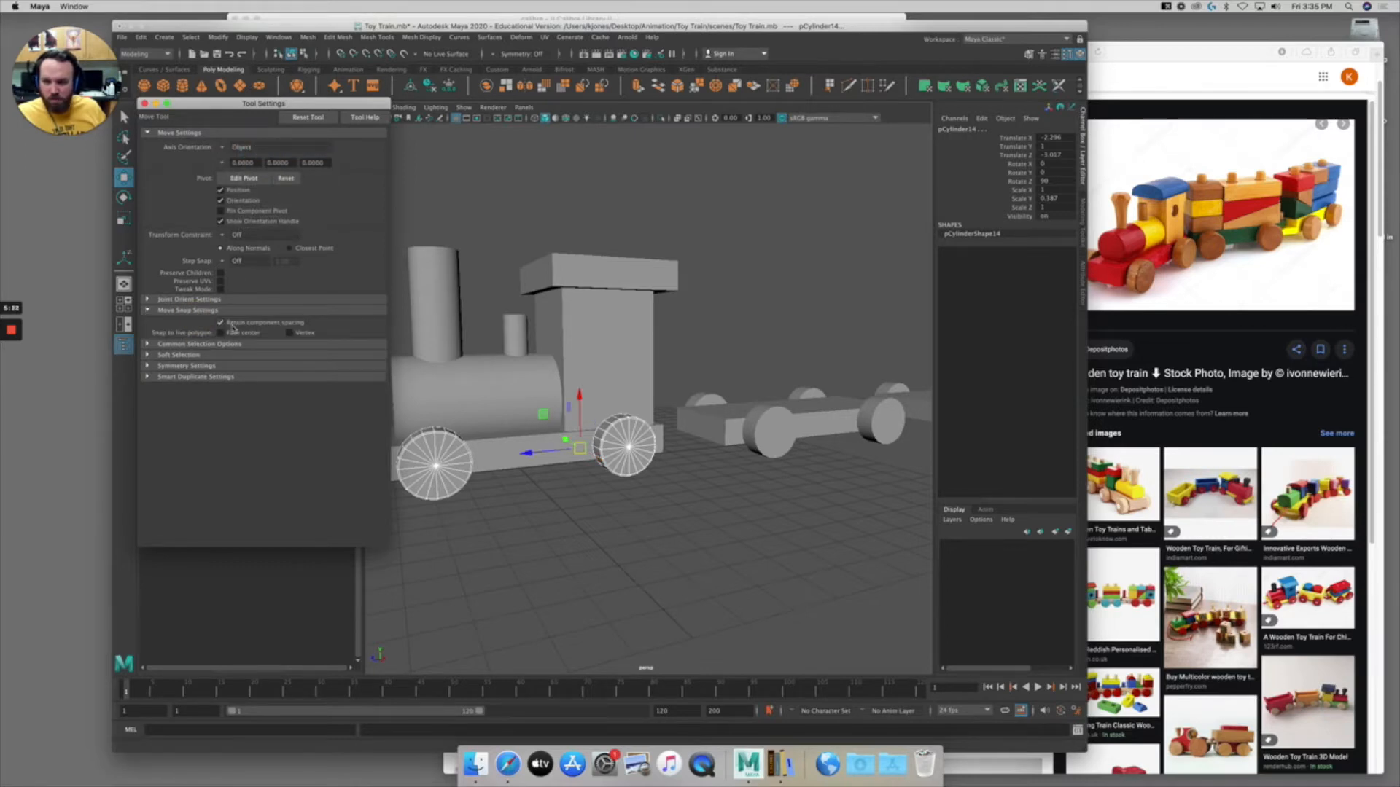
# Move the four duplicate wheels back with vertex snapping onto the first car's wheel positions, and close the tool settings.
pyautogui.moveTo(618, 397)
pyautogui.keyDown('alt'); pyautogui.mouseDown()
pyautogui.moveTo(549, 422)
pyautogui.moveTo(613, 400)
pyautogui.mouseUp(); pyautogui.keyUp('alt')
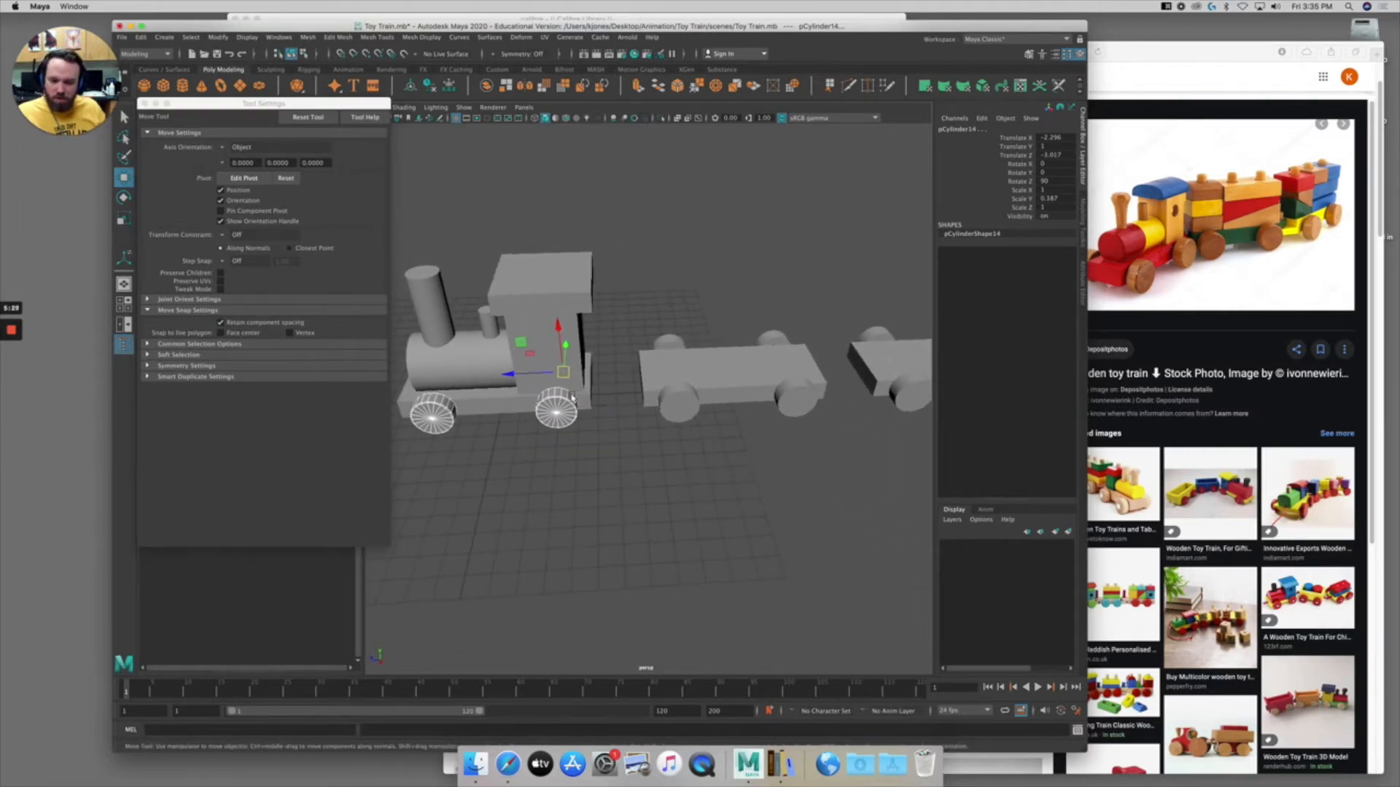
pyautogui.press('v')
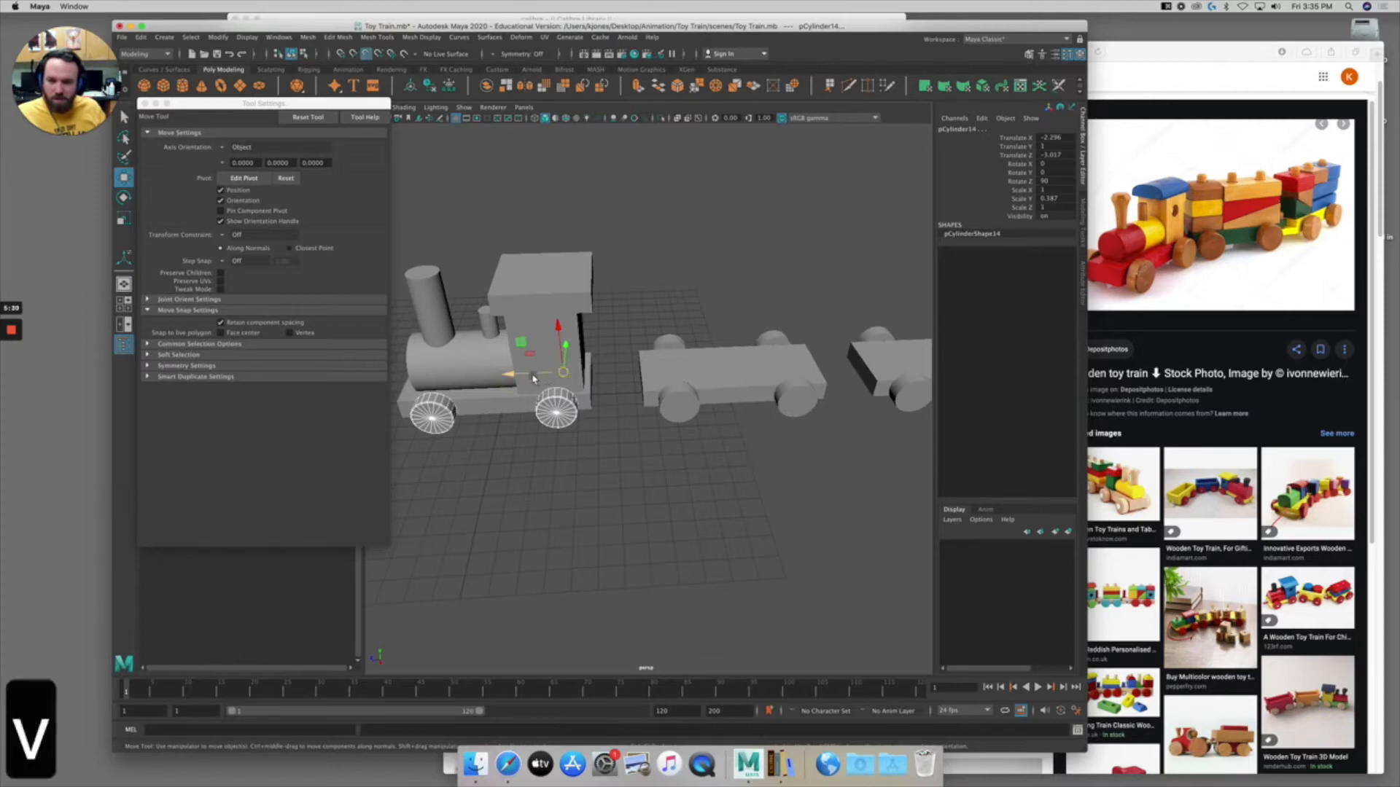
pyautogui.moveTo(530, 375); pyautogui.dragTo(797, 376)
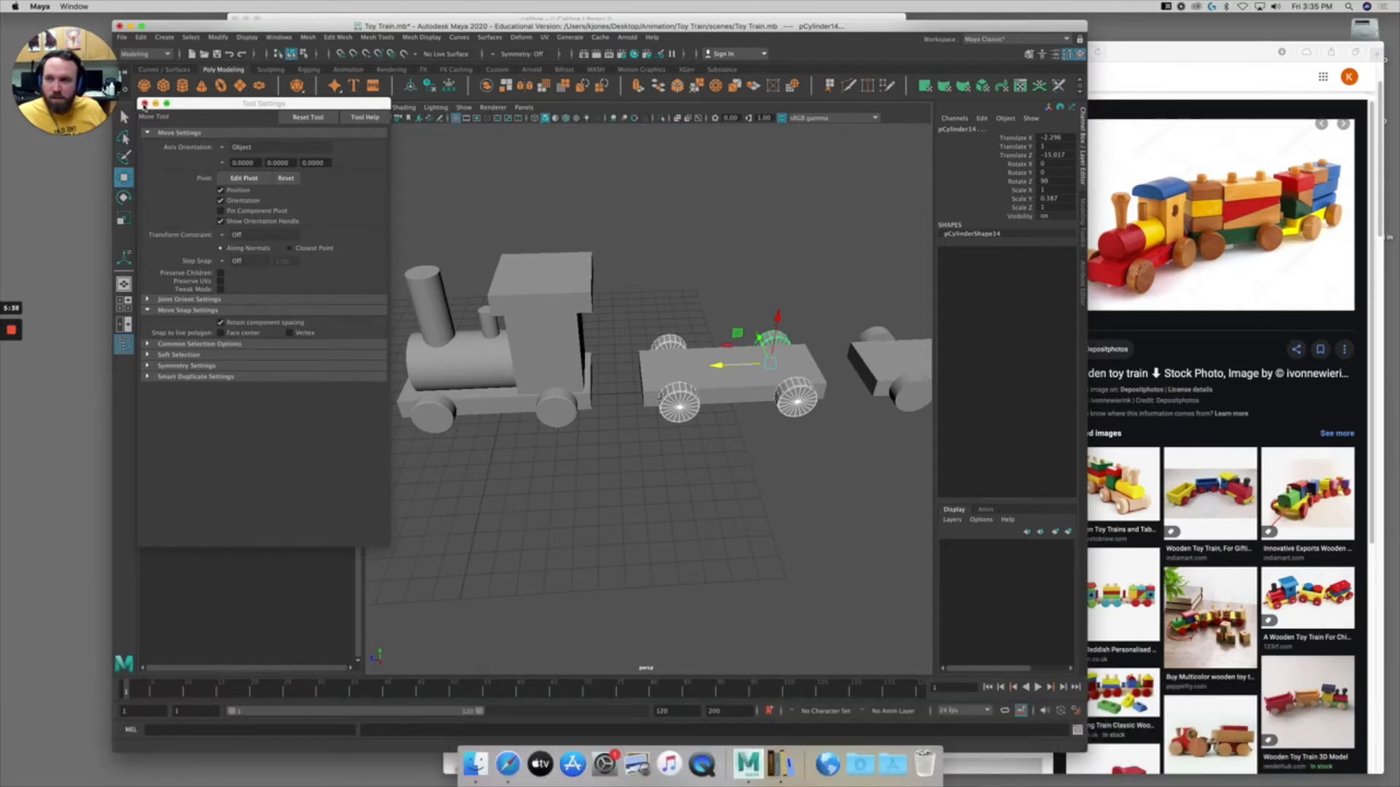
pyautogui.click(144, 104)
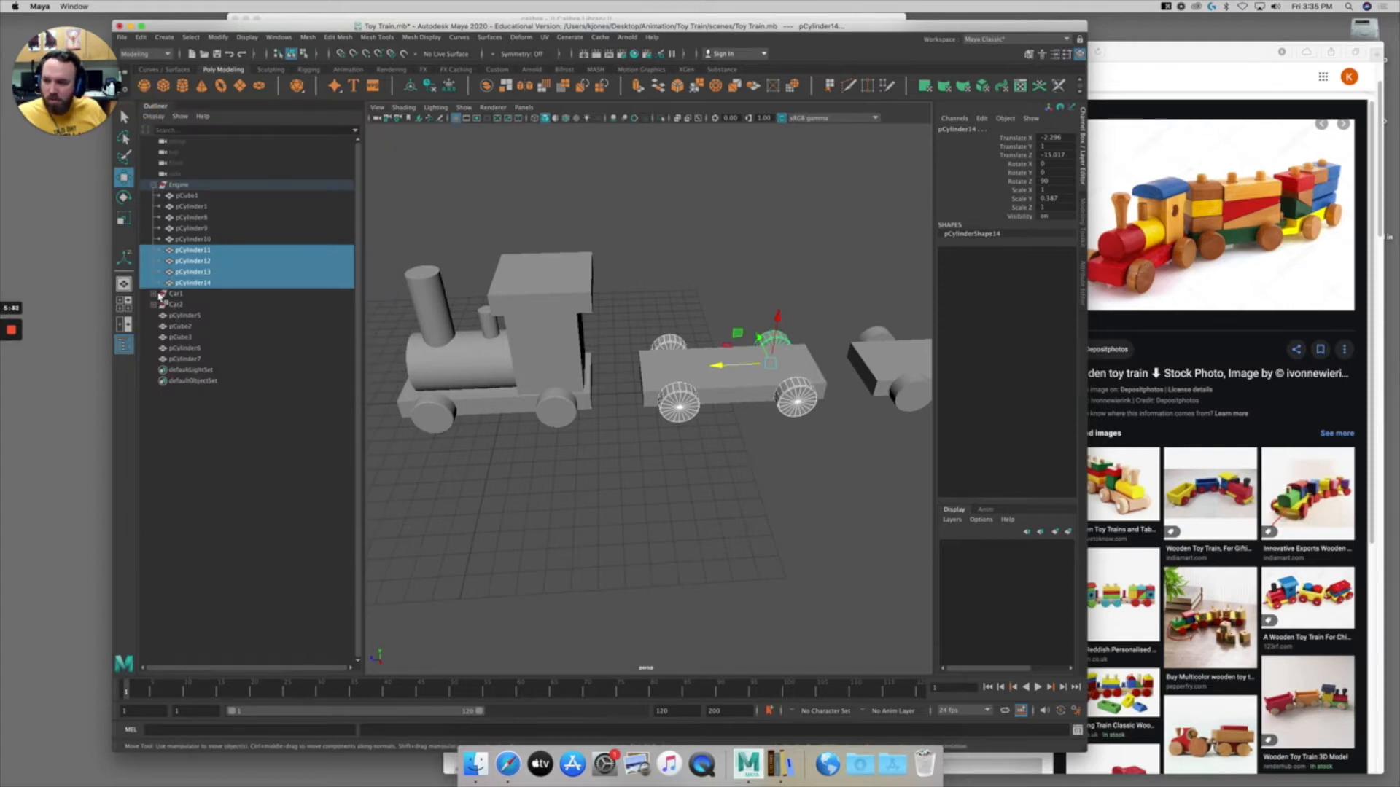
# Delete the four original wheels, pCylinder1 to pCylinder4, from the Car1 group.
pyautogui.click(154, 294)
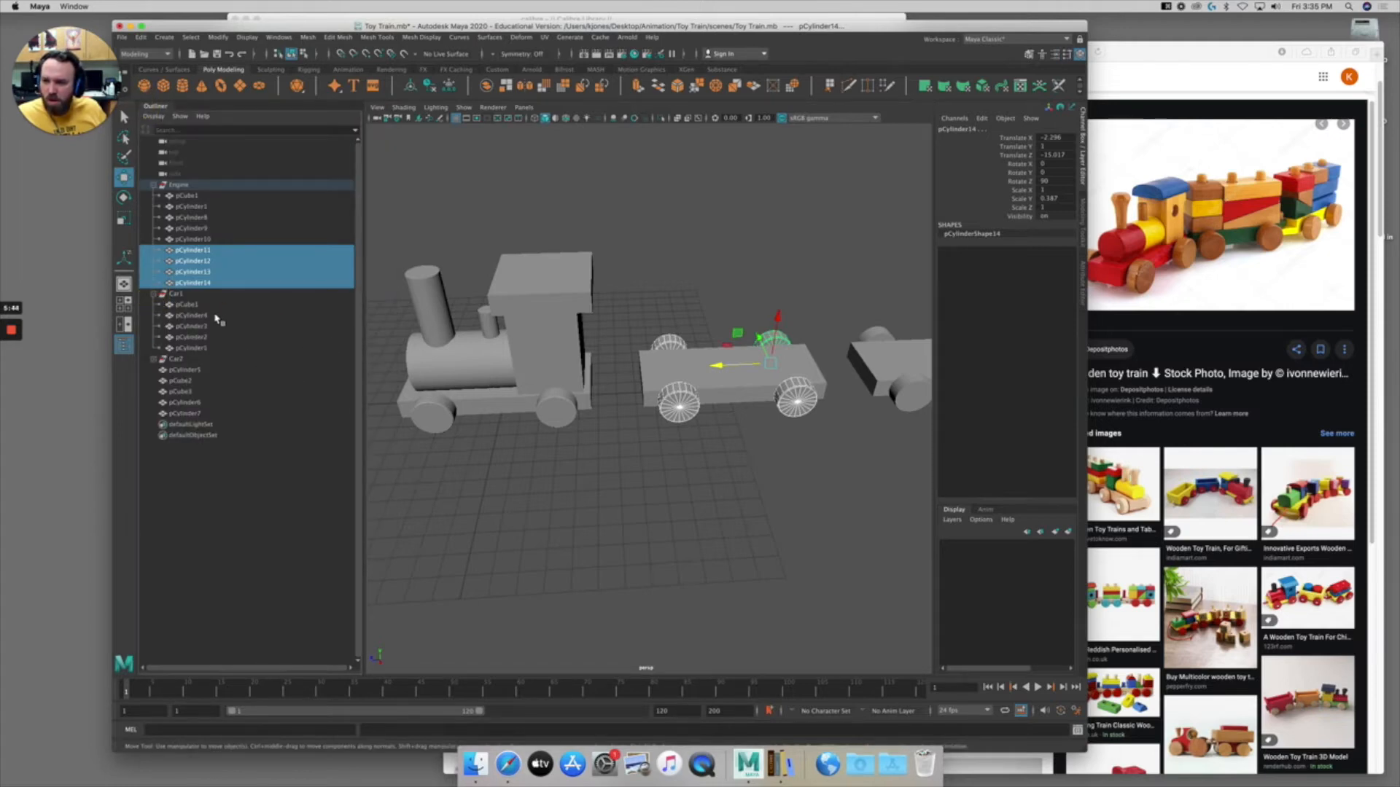
pyautogui.click(204, 315)
pyautogui.keyDown('shift'); pyautogui.click(207, 348); pyautogui.keyUp('shift')
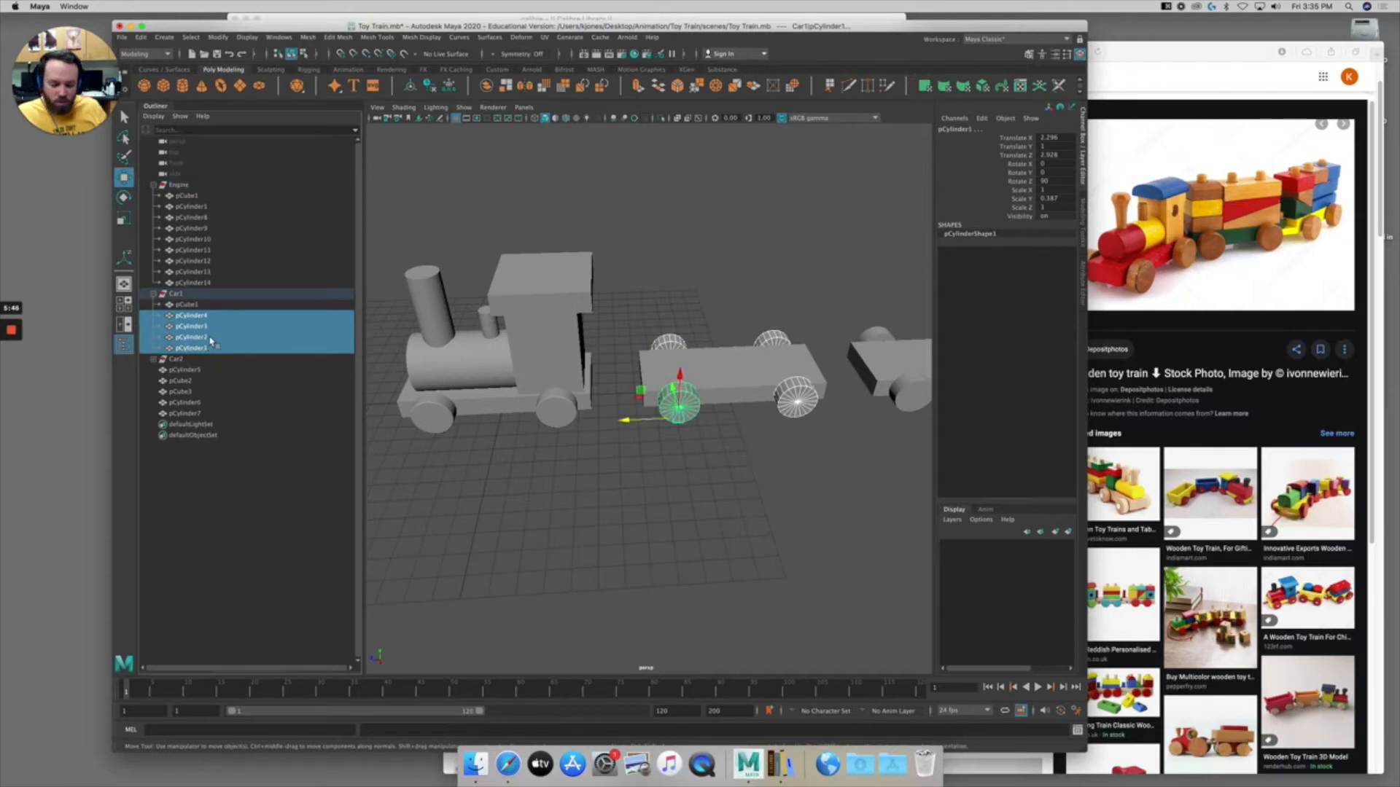
pyautogui.press('BackSpace')
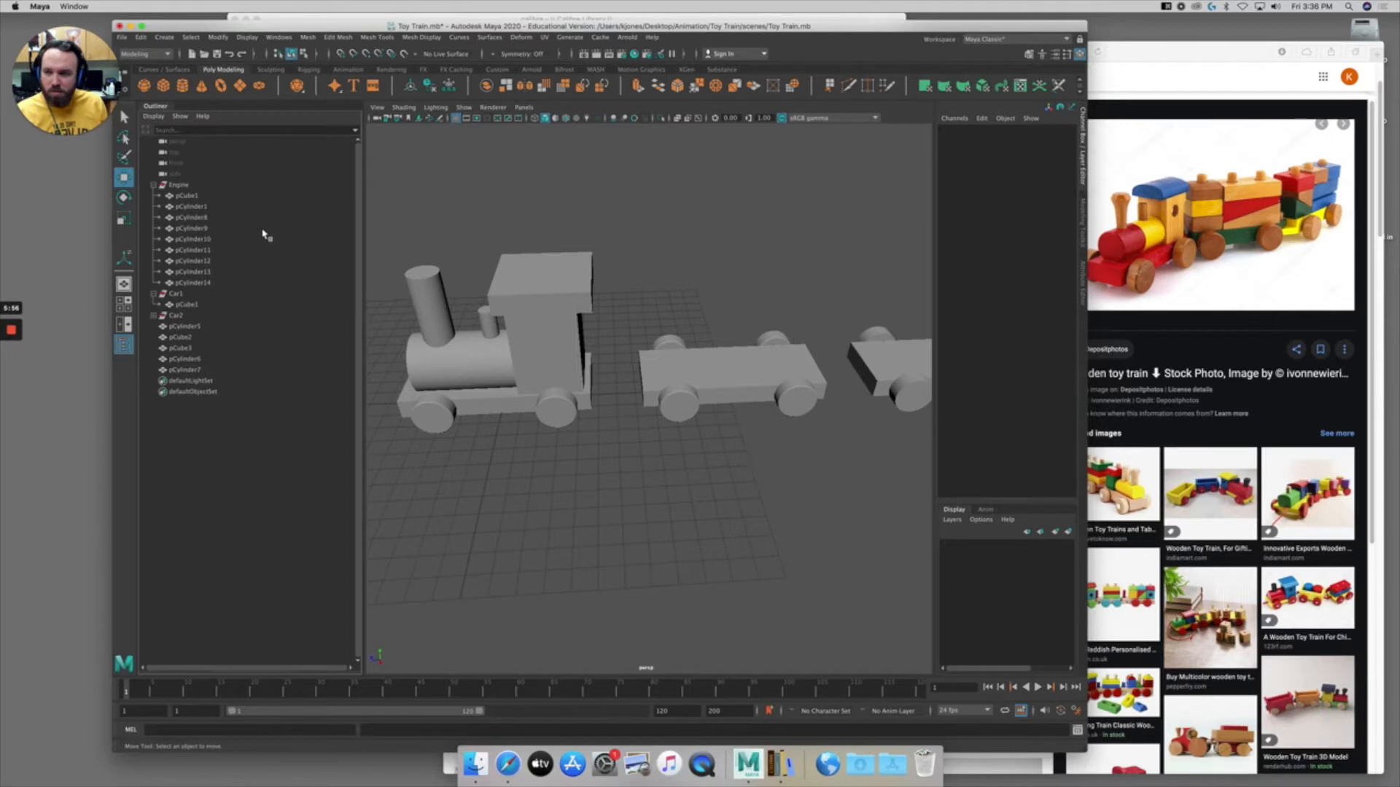
# Move the first car's four new wheels, pCylinder11 to pCylinder14, from the Engine group into the Car1 group.
pyautogui.click(182, 186)
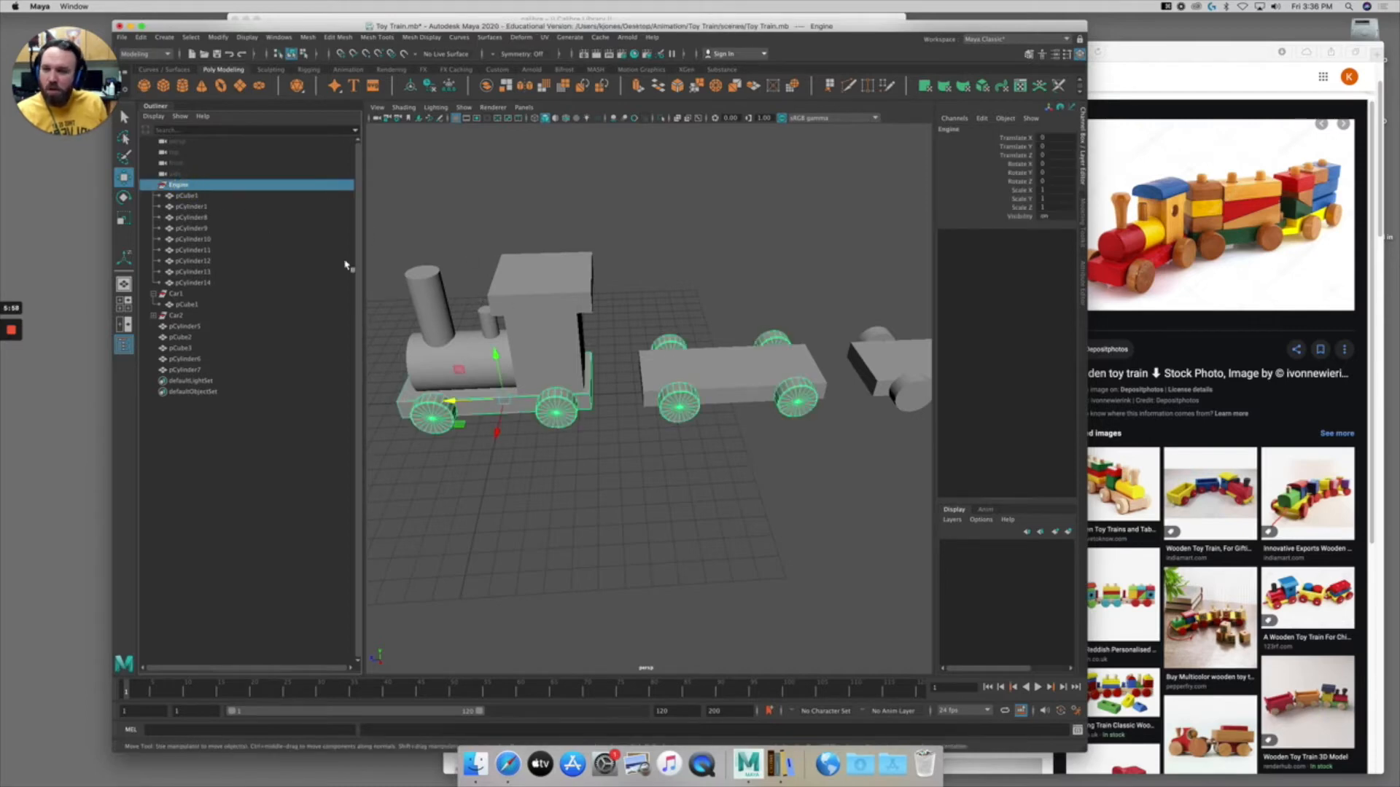
pyautogui.click(690, 402)
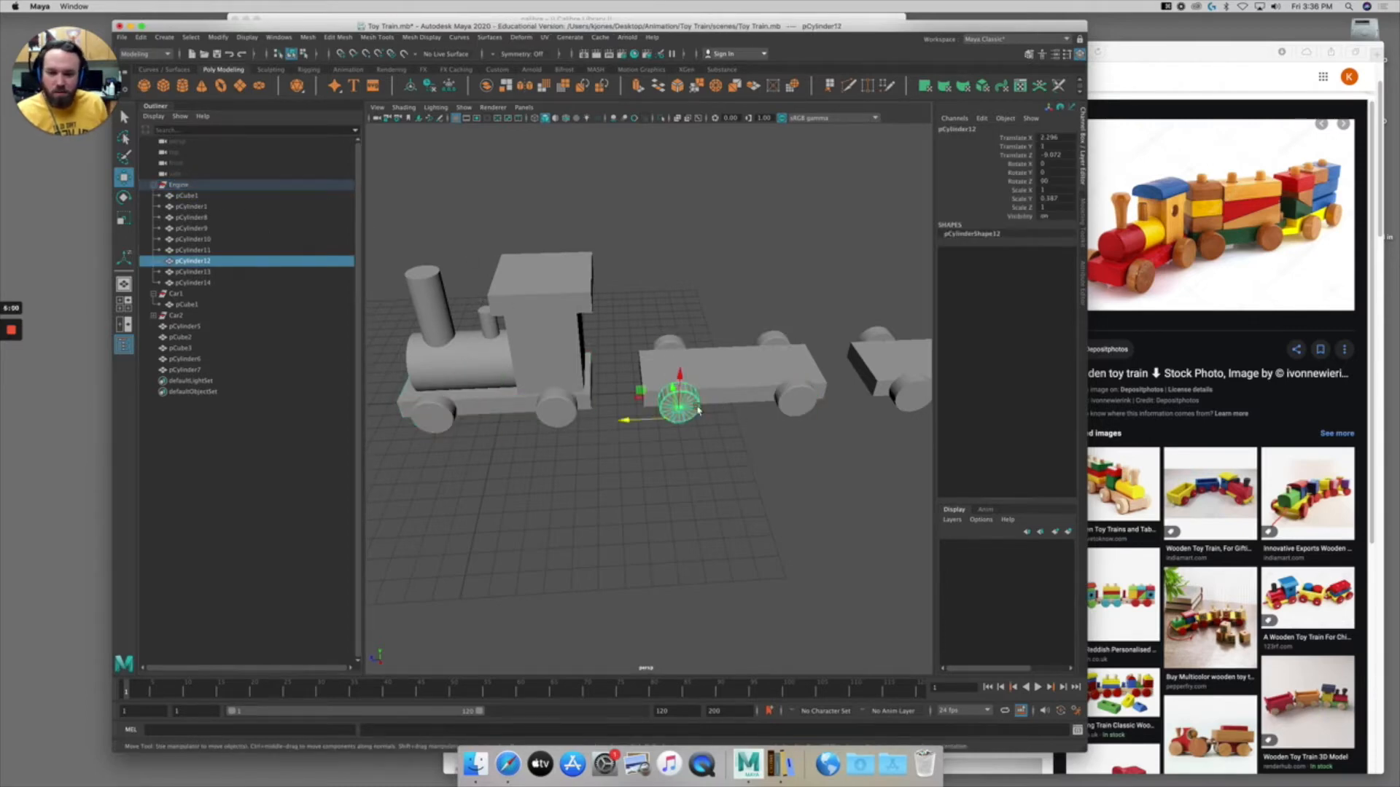
pyautogui.keyDown('shift'); pyautogui.click(800, 408); pyautogui.keyUp('shift')
pyautogui.keyDown('shift'); pyautogui.click(771, 339); pyautogui.keyUp('shift')
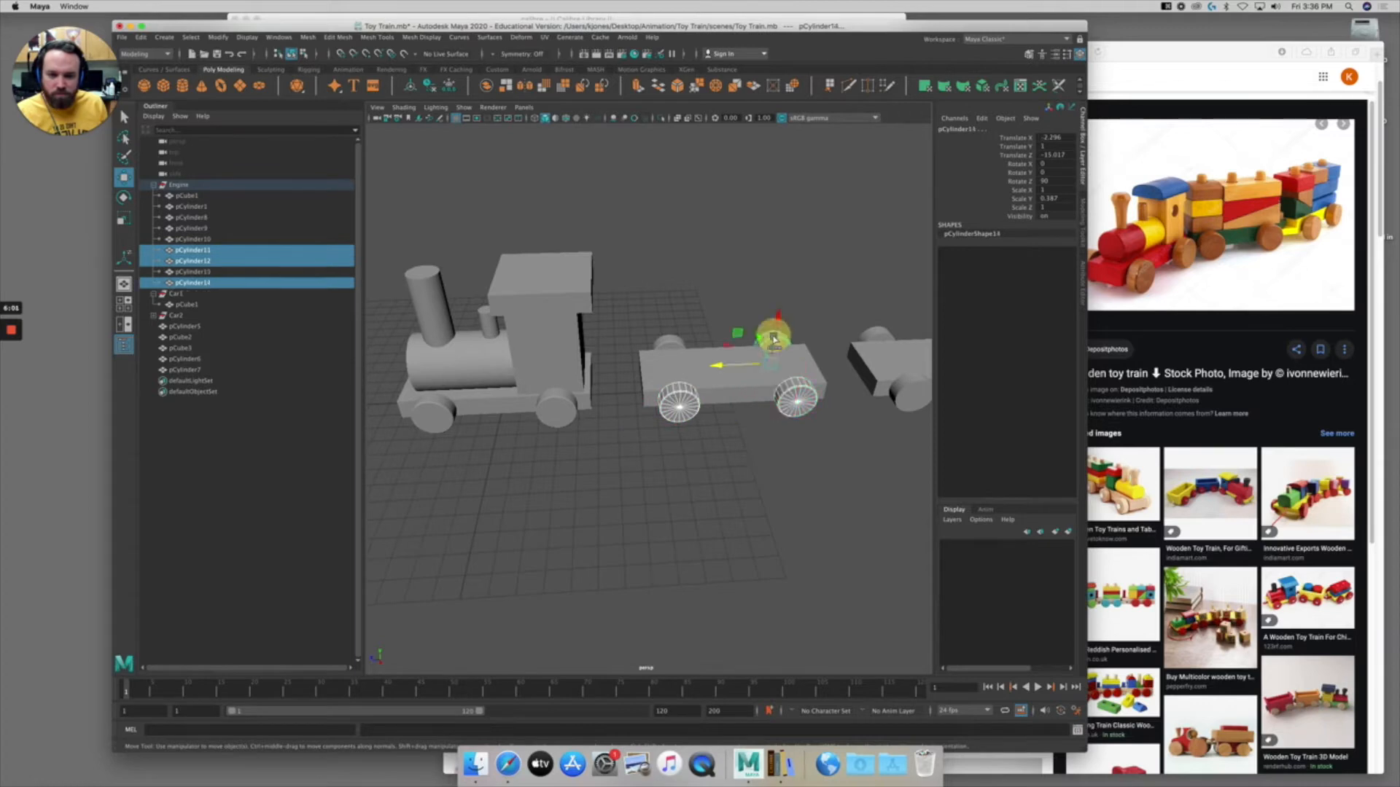
pyautogui.keyDown('shift'); pyautogui.click(665, 343); pyautogui.keyUp('shift')
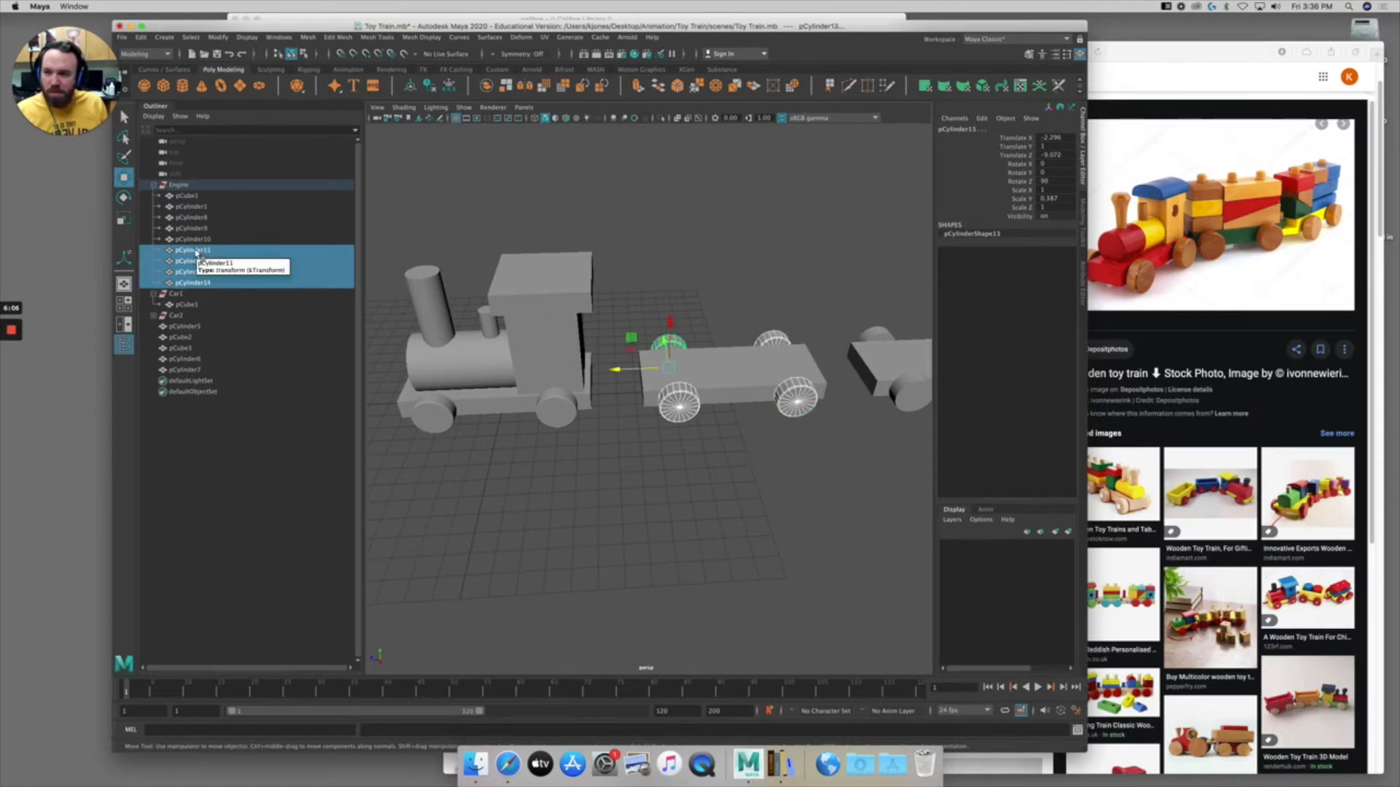
pyautogui.moveTo(196, 253); pyautogui.dragTo(180, 226)
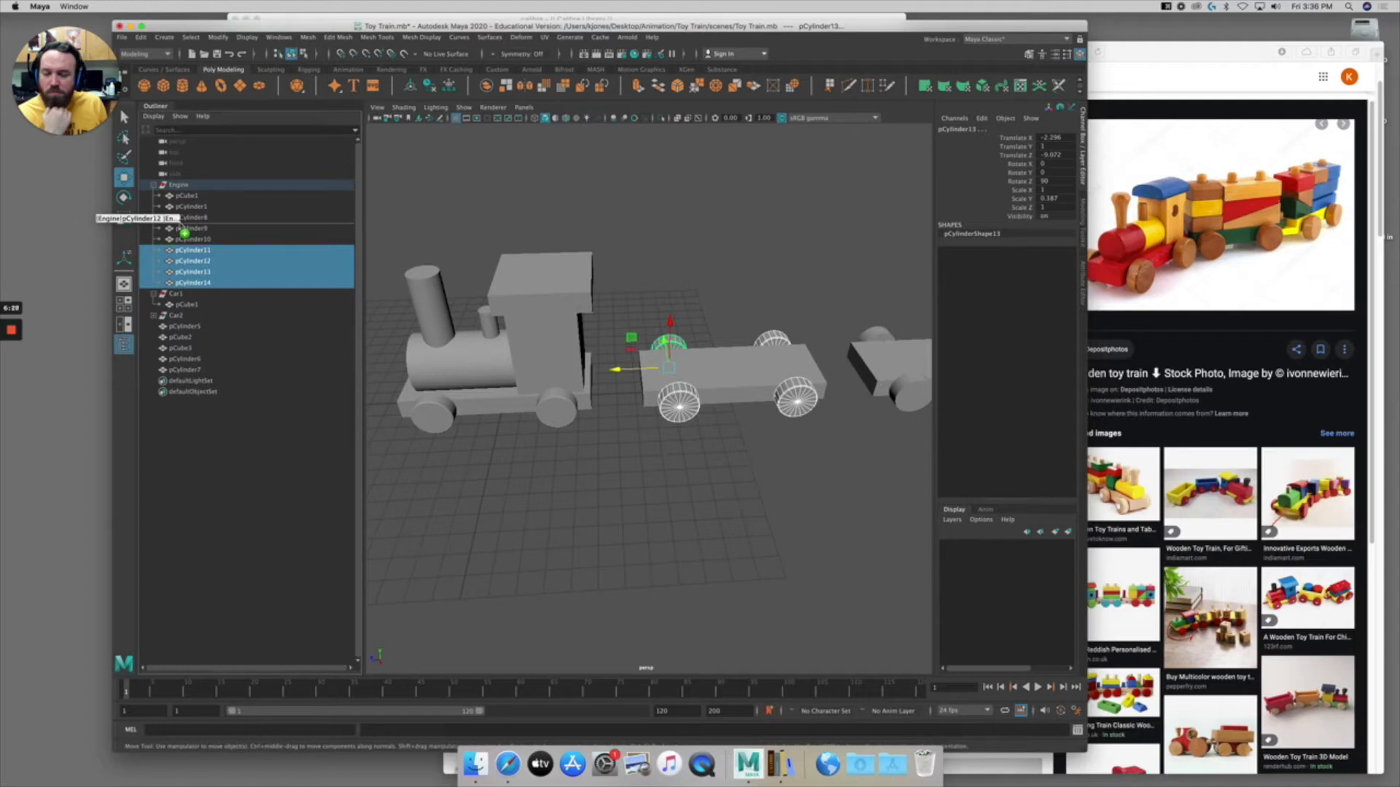
pyautogui.moveTo(180, 226); pyautogui.dragTo(187, 227)
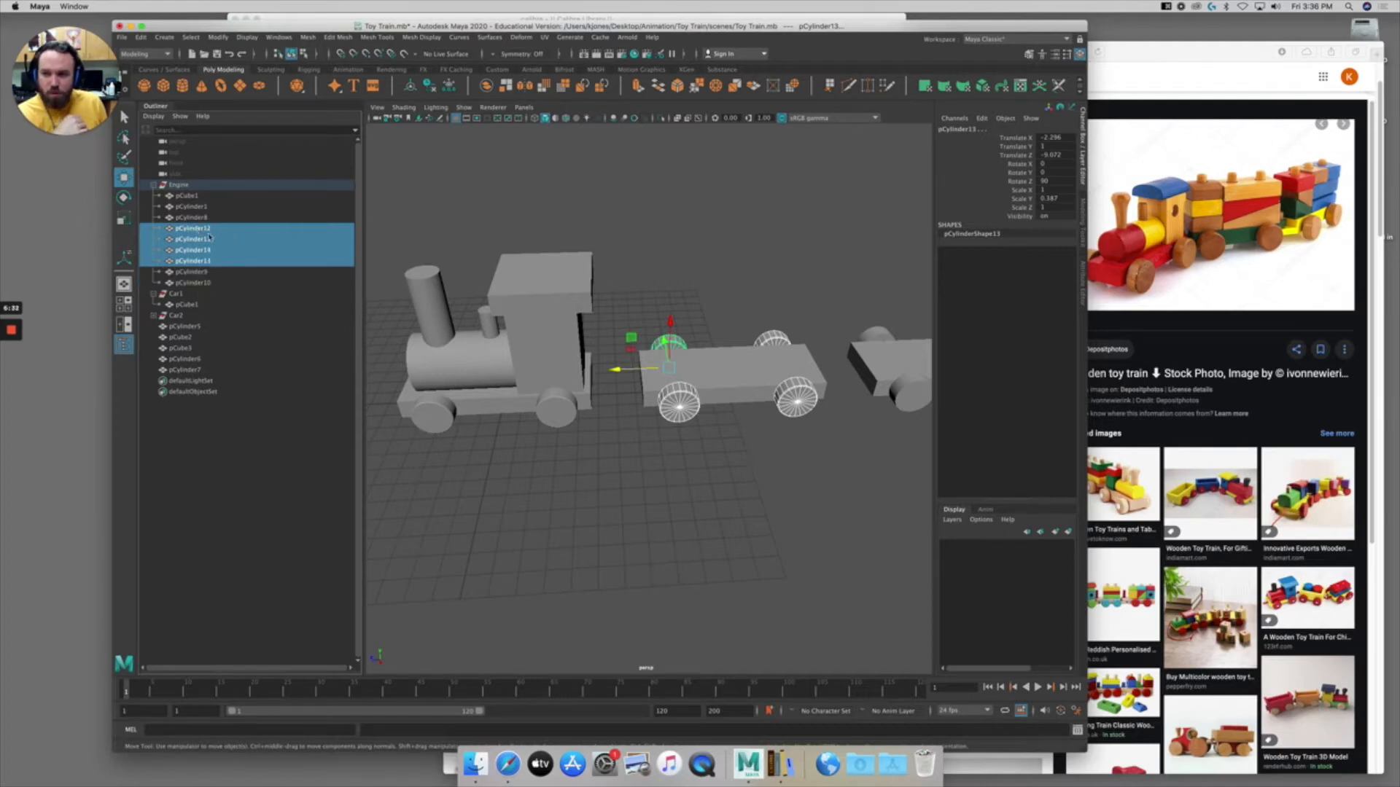
pyautogui.moveTo(200, 232); pyautogui.dragTo(195, 284)
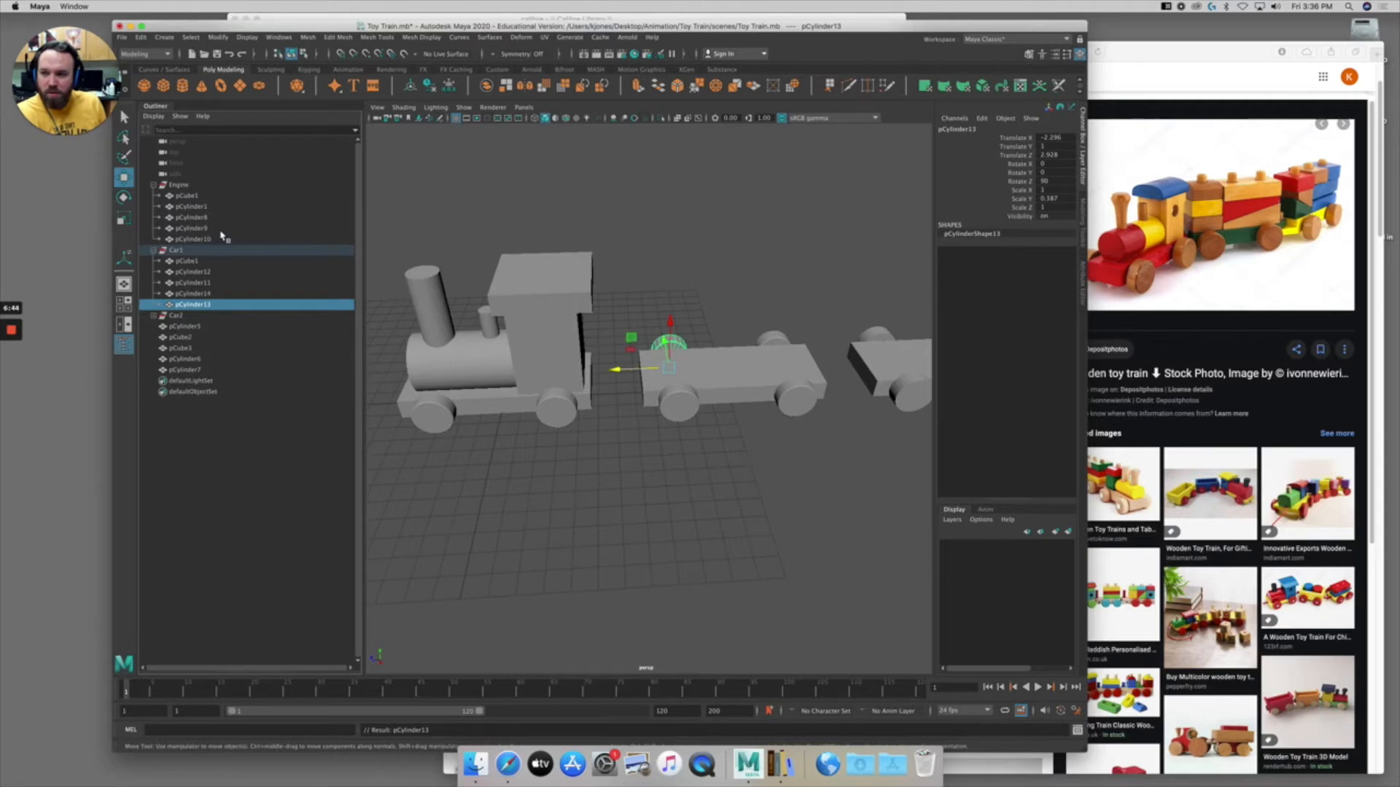
# Try parenting the engine's four wheels under its pCube1 base and moving the base back about 2.25 units along Z.
pyautogui.click(191, 196)
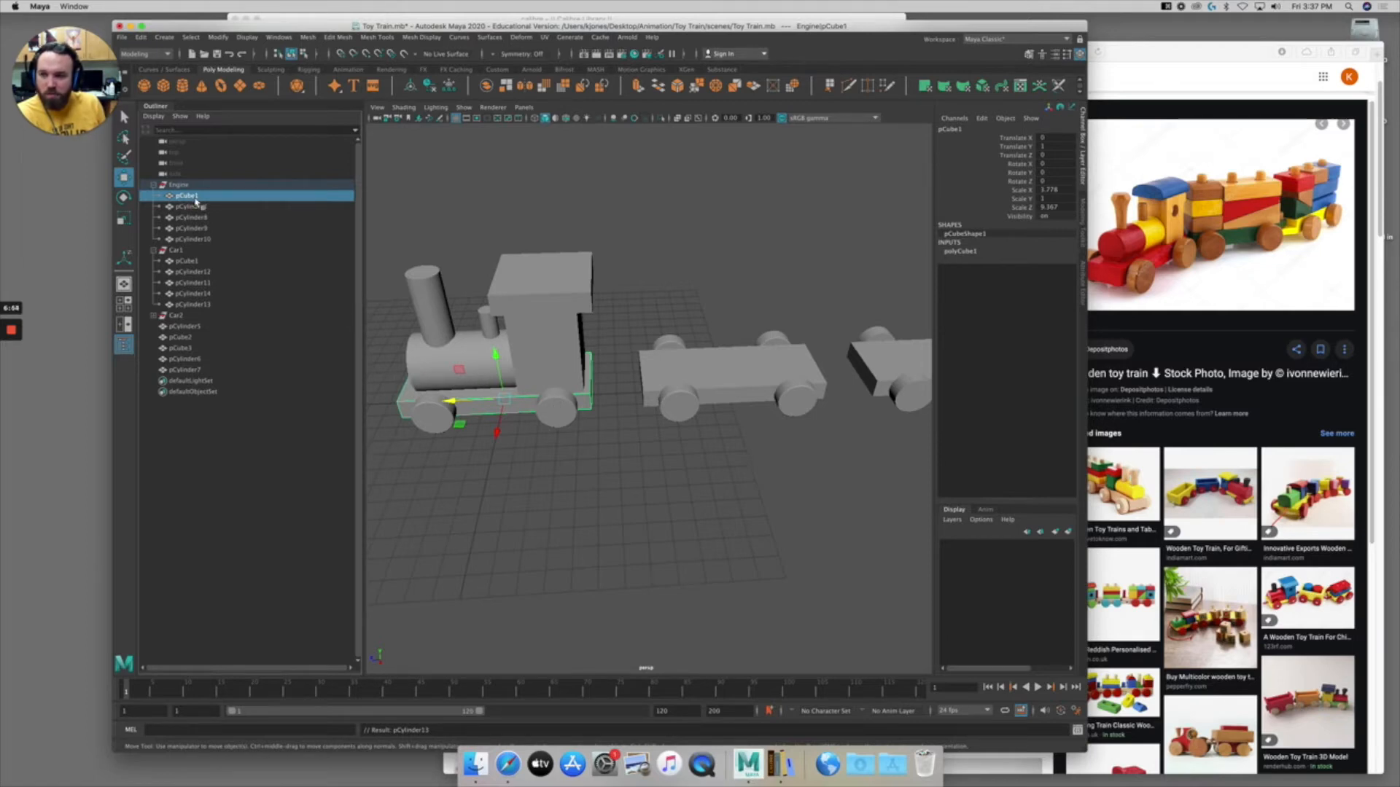
pyautogui.moveTo(226, 207); pyautogui.dragTo(227, 239)
pyautogui.moveTo(197, 216); pyautogui.dragTo(196, 199, button='middle')
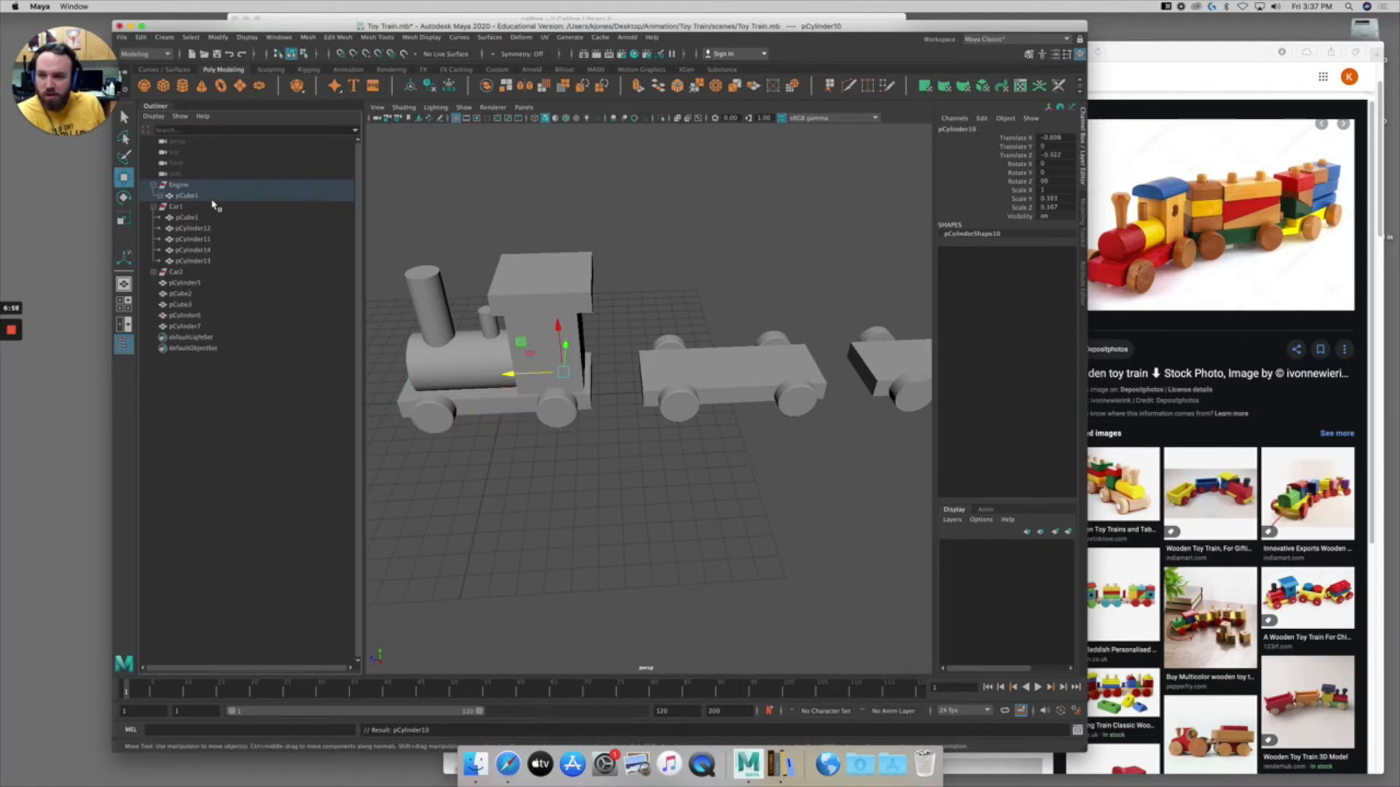
pyautogui.click(187, 197)
pyautogui.moveTo(460, 399); pyautogui.dragTo(504, 395)
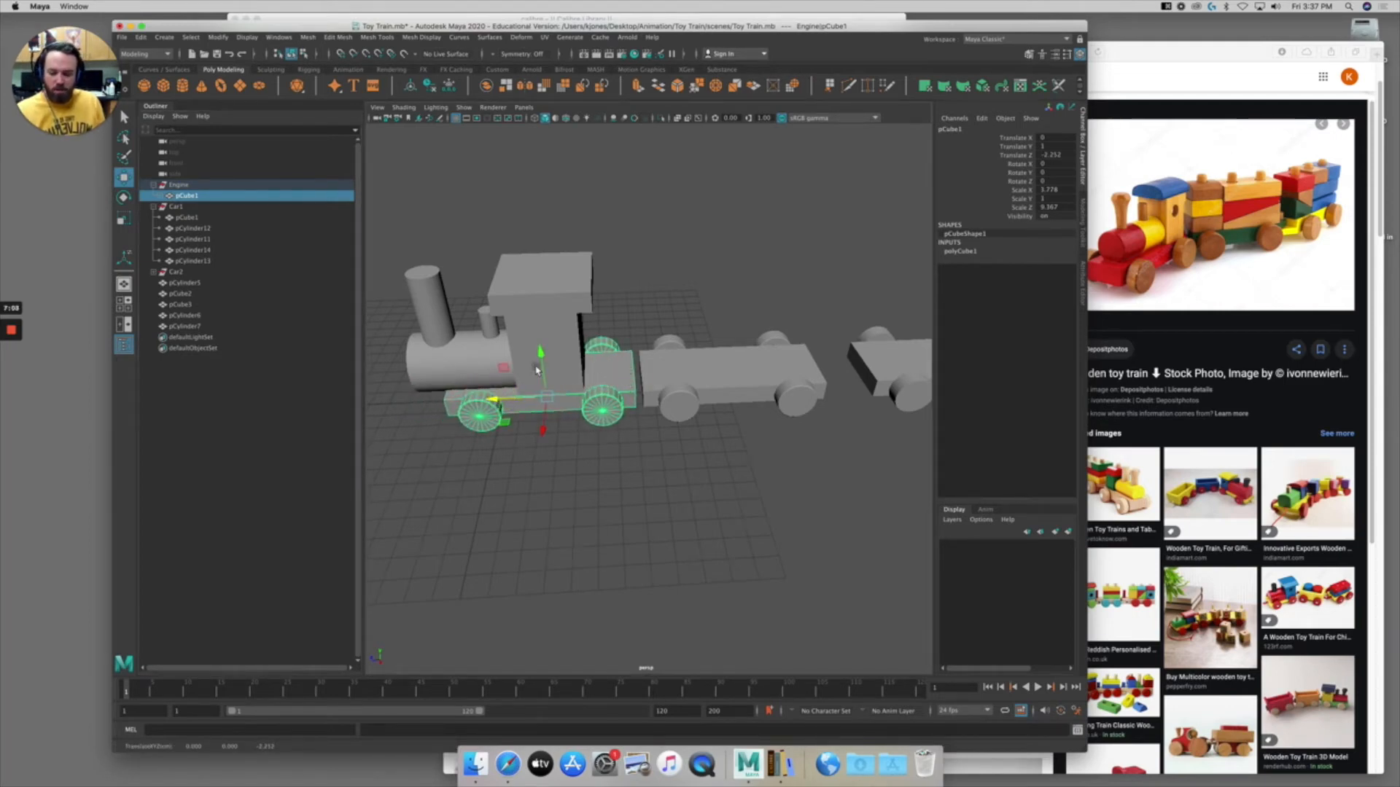
# Undo the base's move and the parenting of the engine wheels under pCube1.
pyautogui.press('super+z')
pyautogui.press('super+z')
pyautogui.press('super+z')
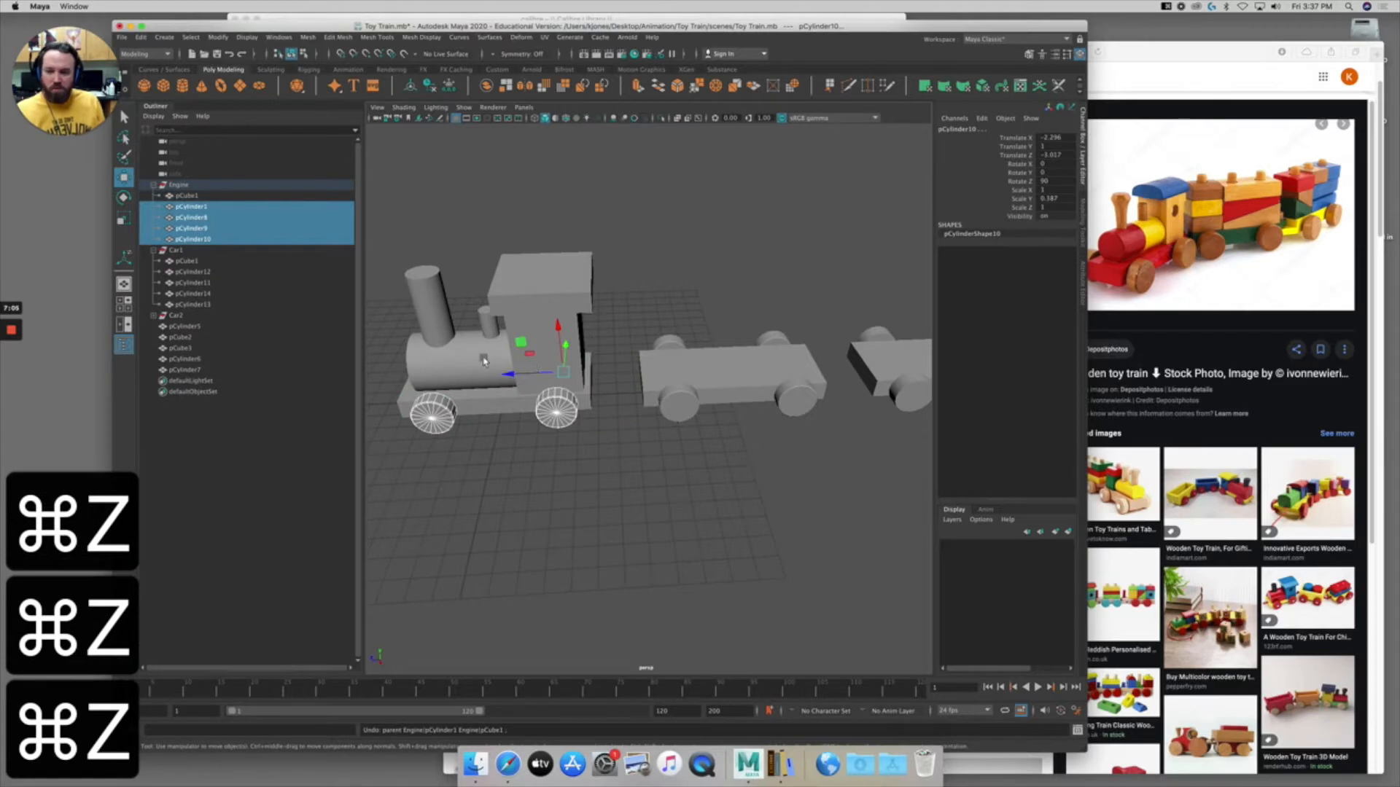
# With the first car's four wheels selected, turn off the Move tool's Retain component spacing and set its axis orientation to World.
pyautogui.click(183, 187)
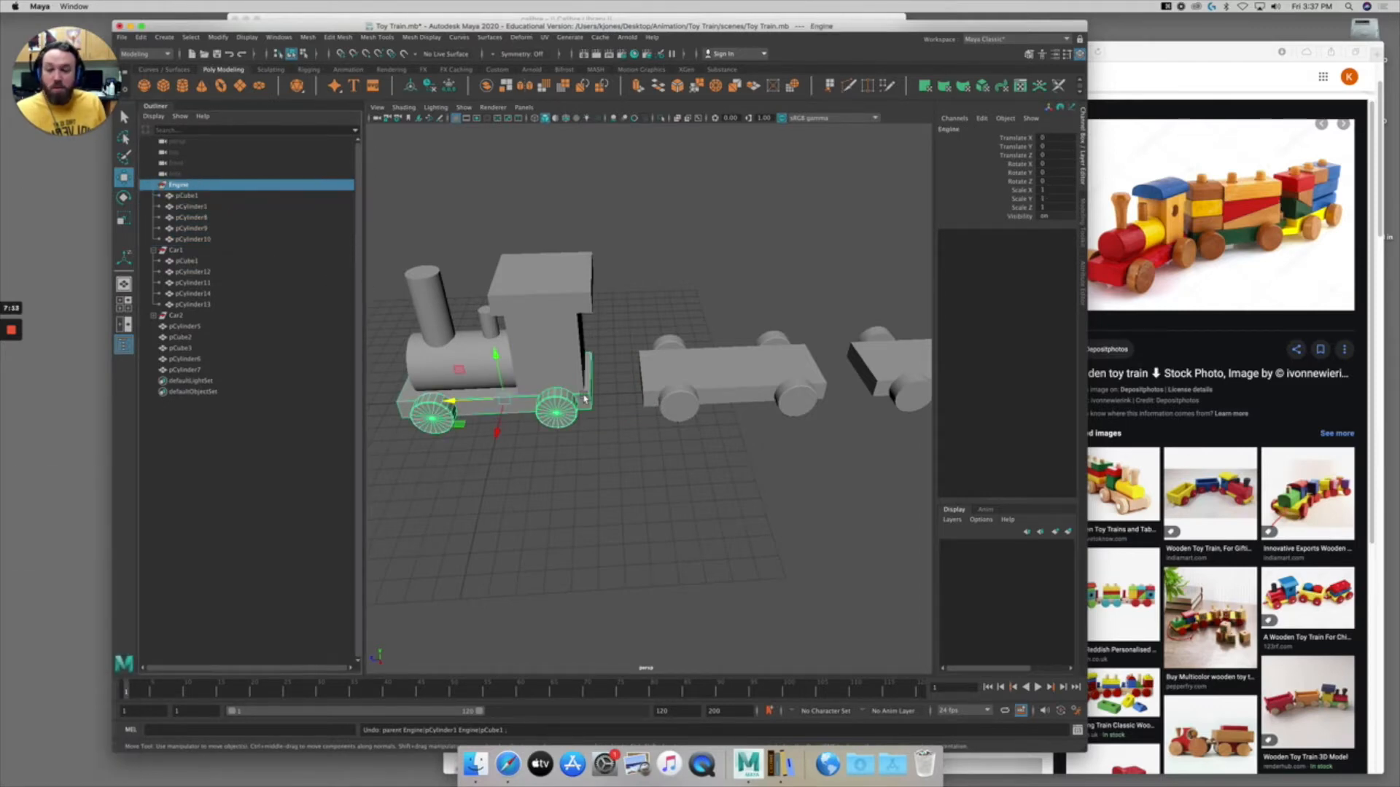
pyautogui.click(682, 414)
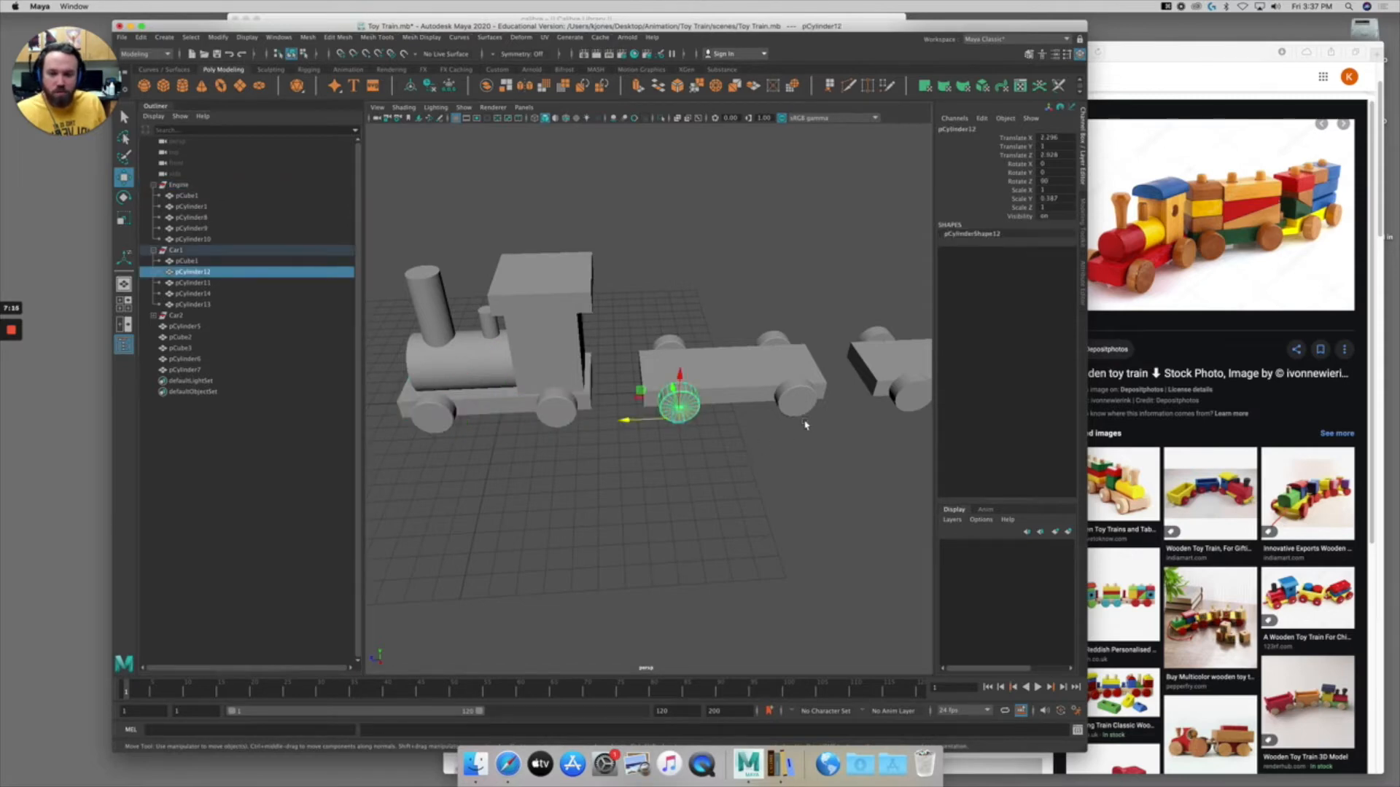
pyautogui.keyDown('shift'); pyautogui.click(796, 404); pyautogui.keyUp('shift')
pyautogui.keyDown('shift'); pyautogui.click(773, 339); pyautogui.keyUp('shift')
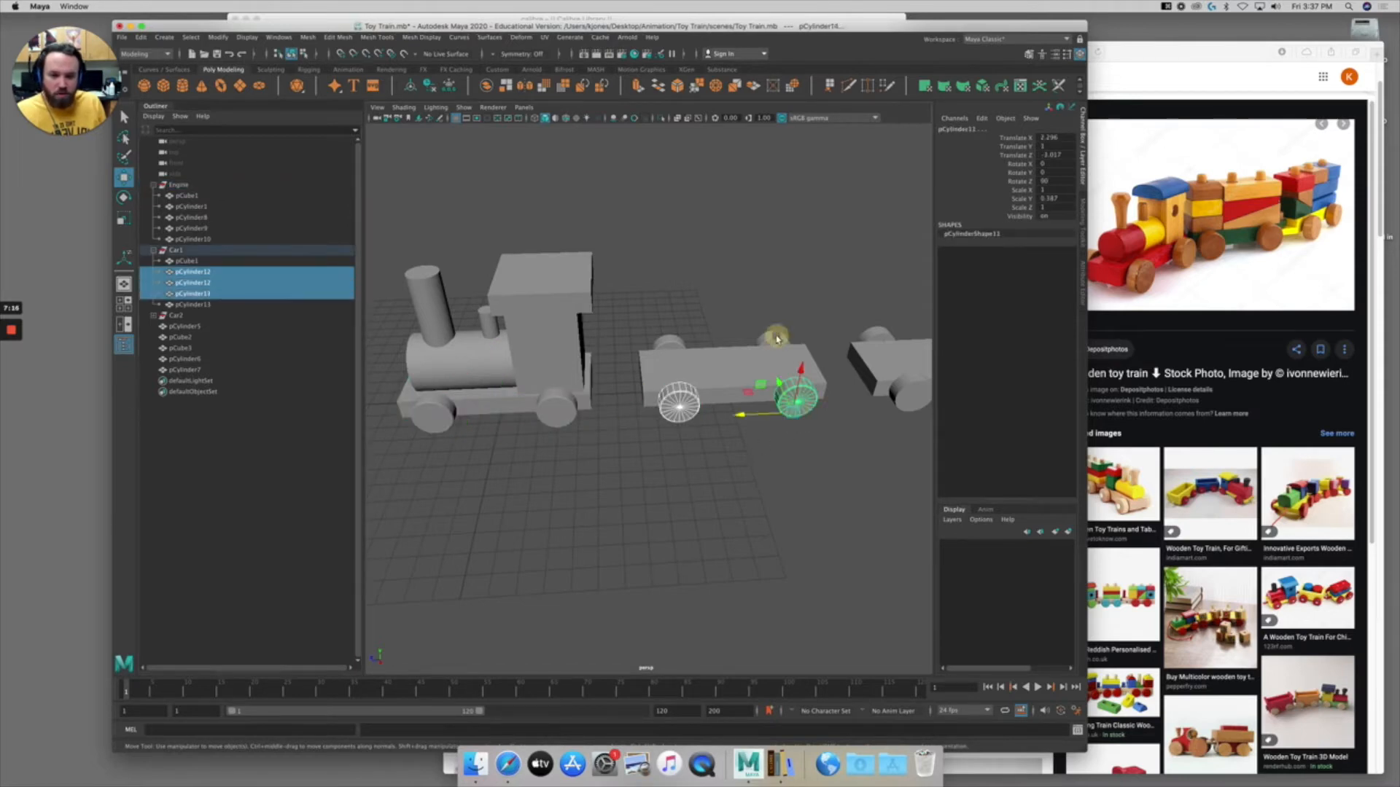
pyautogui.keyDown('shift'); pyautogui.click(669, 341); pyautogui.keyUp('shift')
pyautogui.keyDown('alt'); pyautogui.moveTo(736, 405); pyautogui.dragTo(655, 413, button='middle'); pyautogui.keyUp('alt')
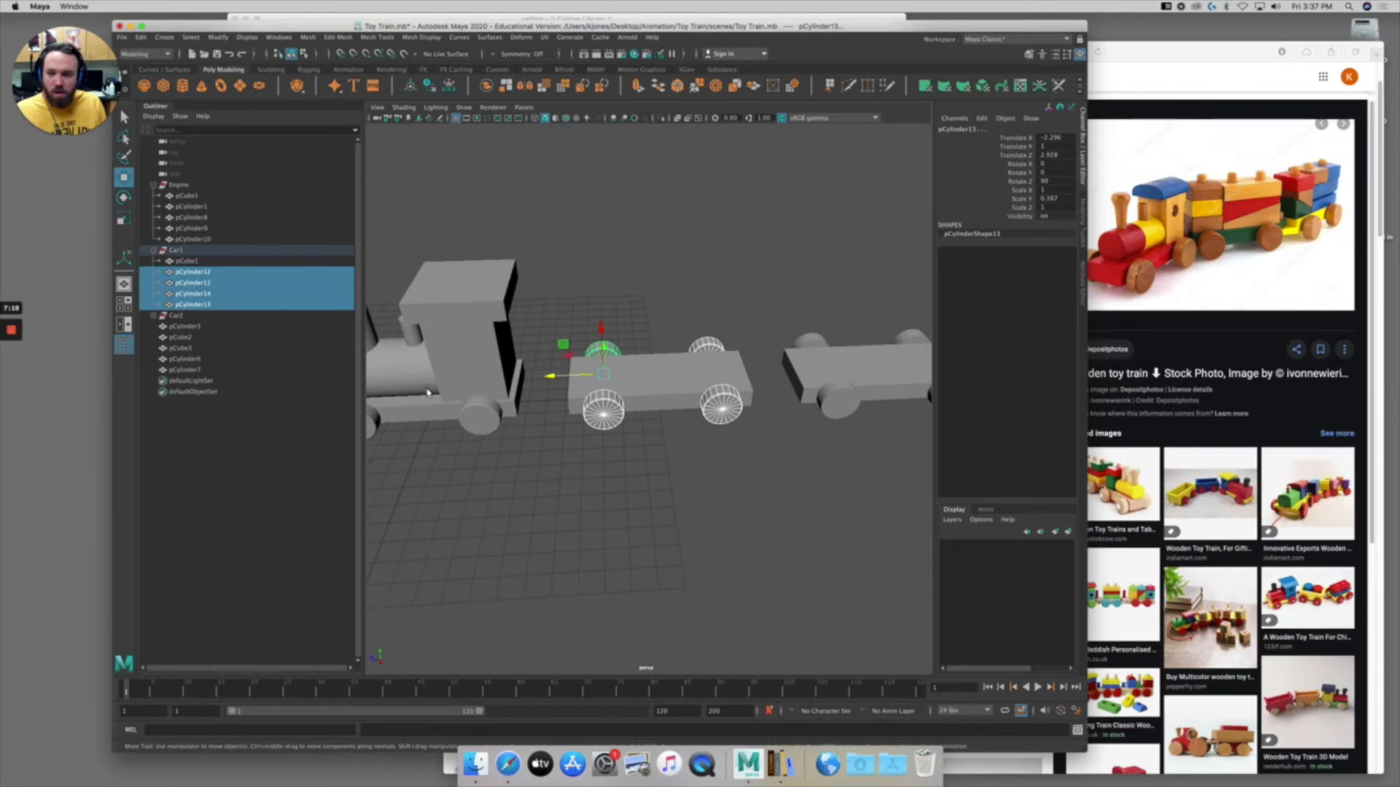
pyautogui.doubleClick(125, 179)
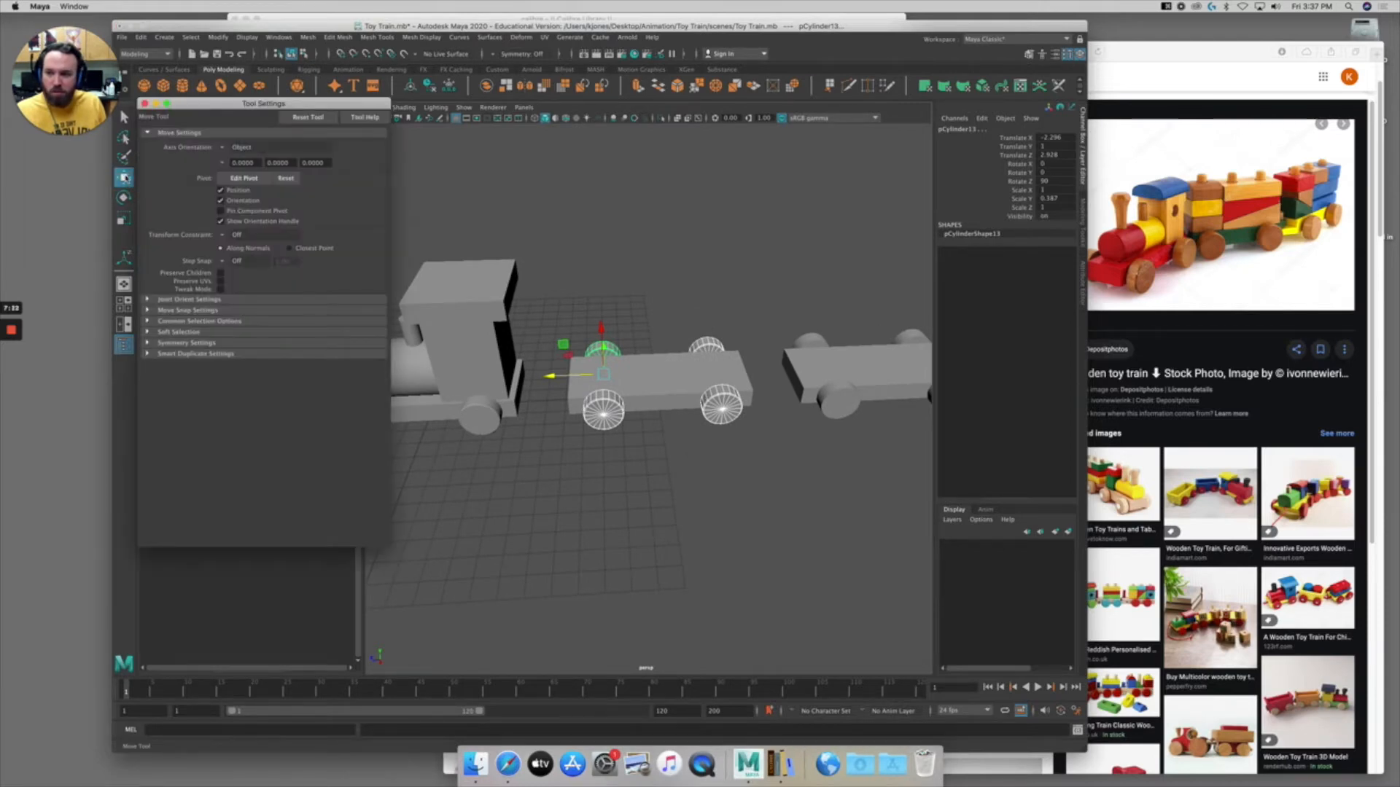
pyautogui.click(184, 310)
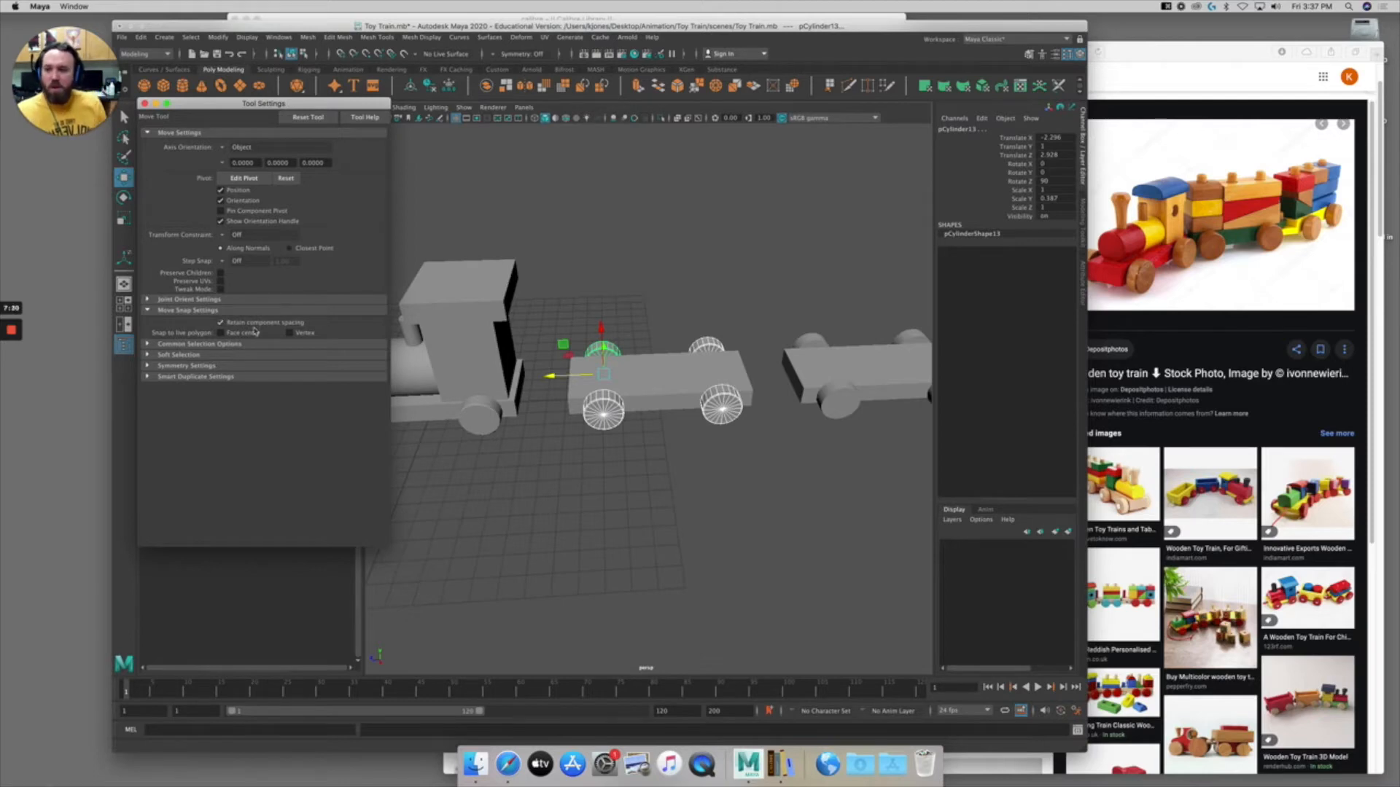
pyautogui.click(220, 322)
pyautogui.click(238, 147)
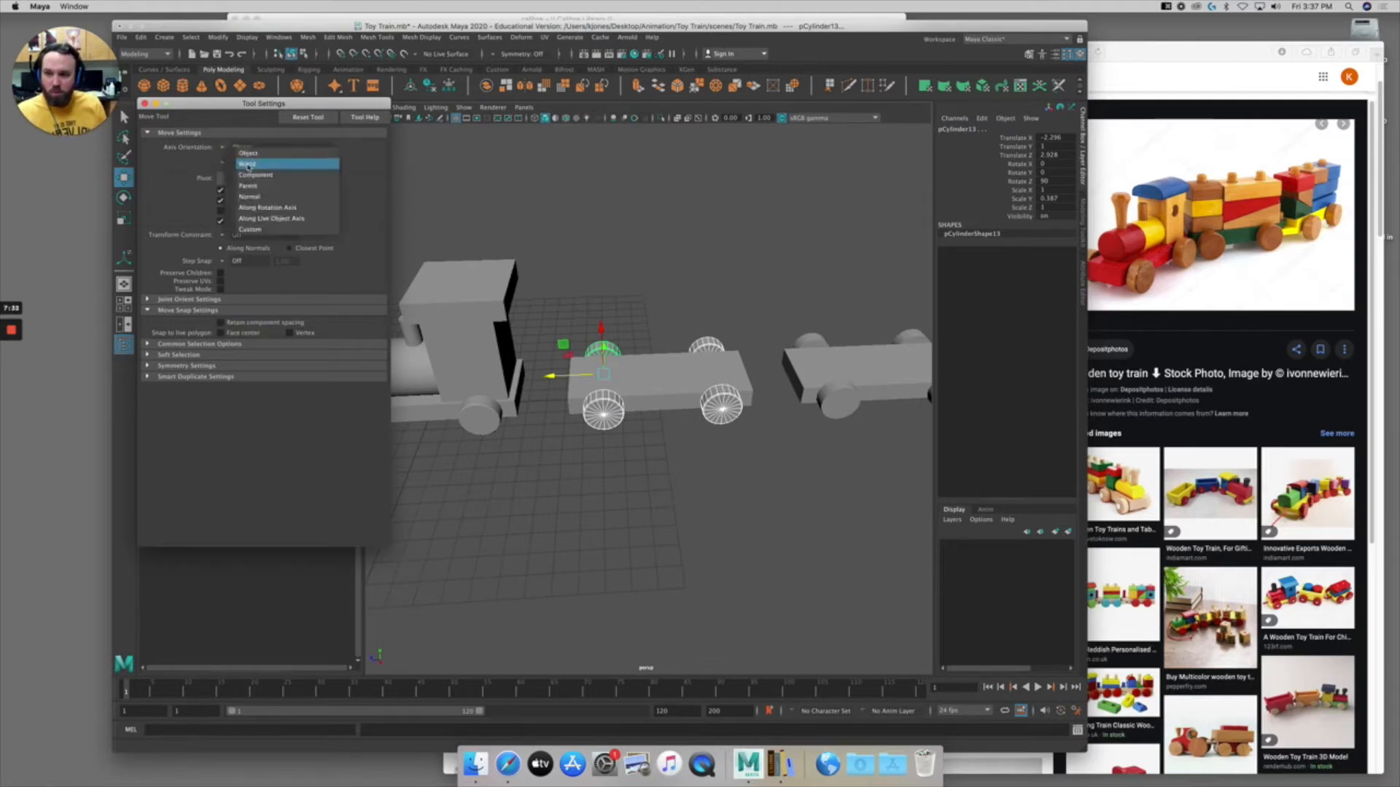
pyautogui.click(248, 165)
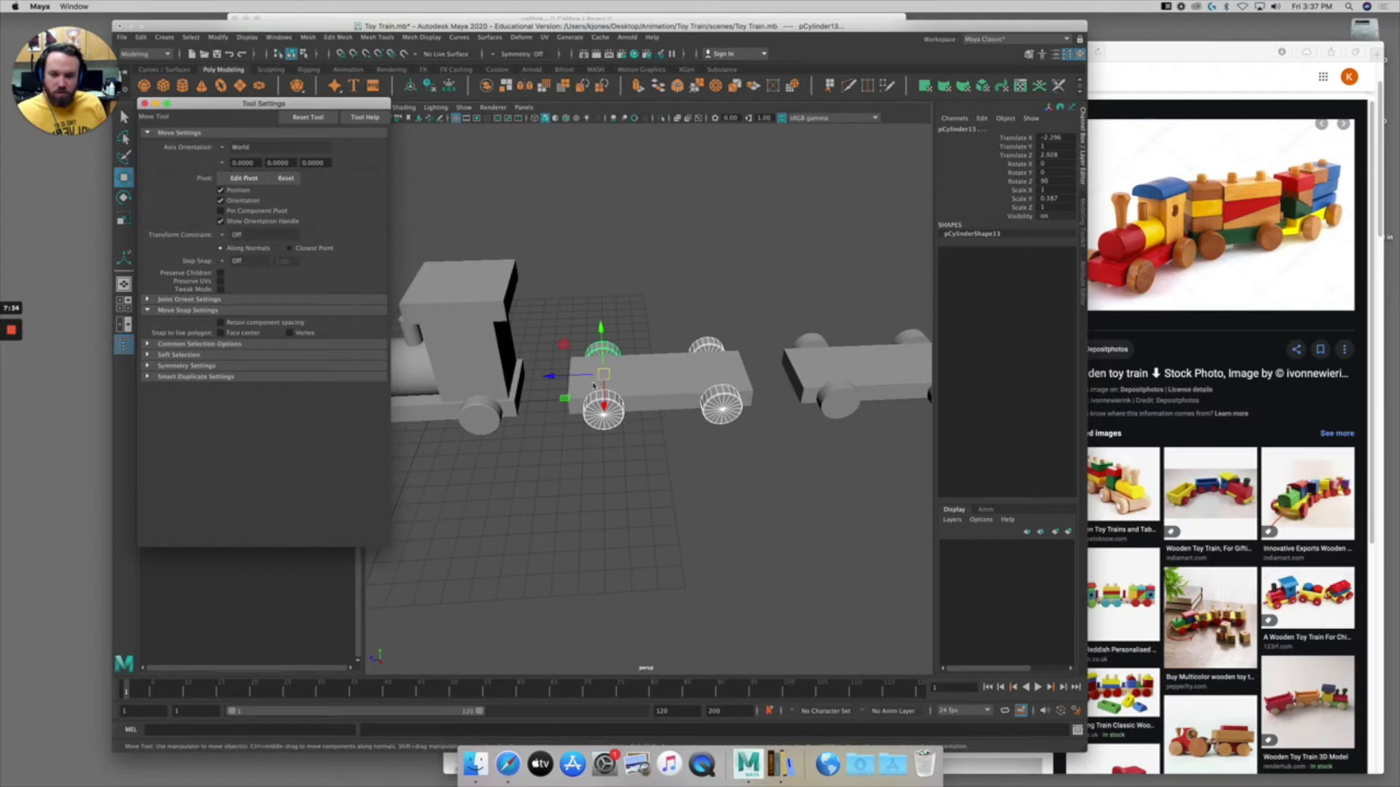
# Try moving the four selected wheels along Z with grid snapping, and undo the move.
pyautogui.press('x')
pyautogui.moveTo(604, 394); pyautogui.dragTo(592, 393)
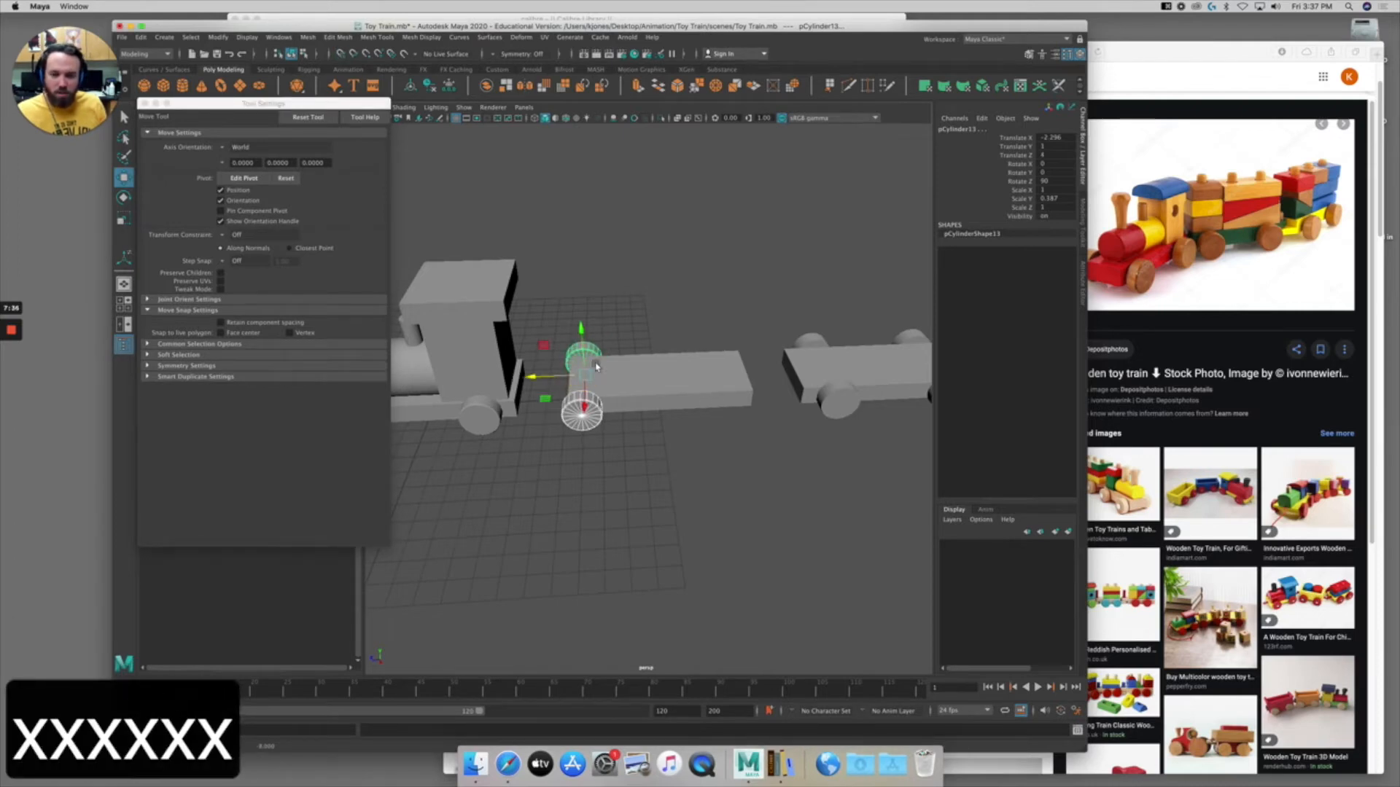
pyautogui.press('super+z')
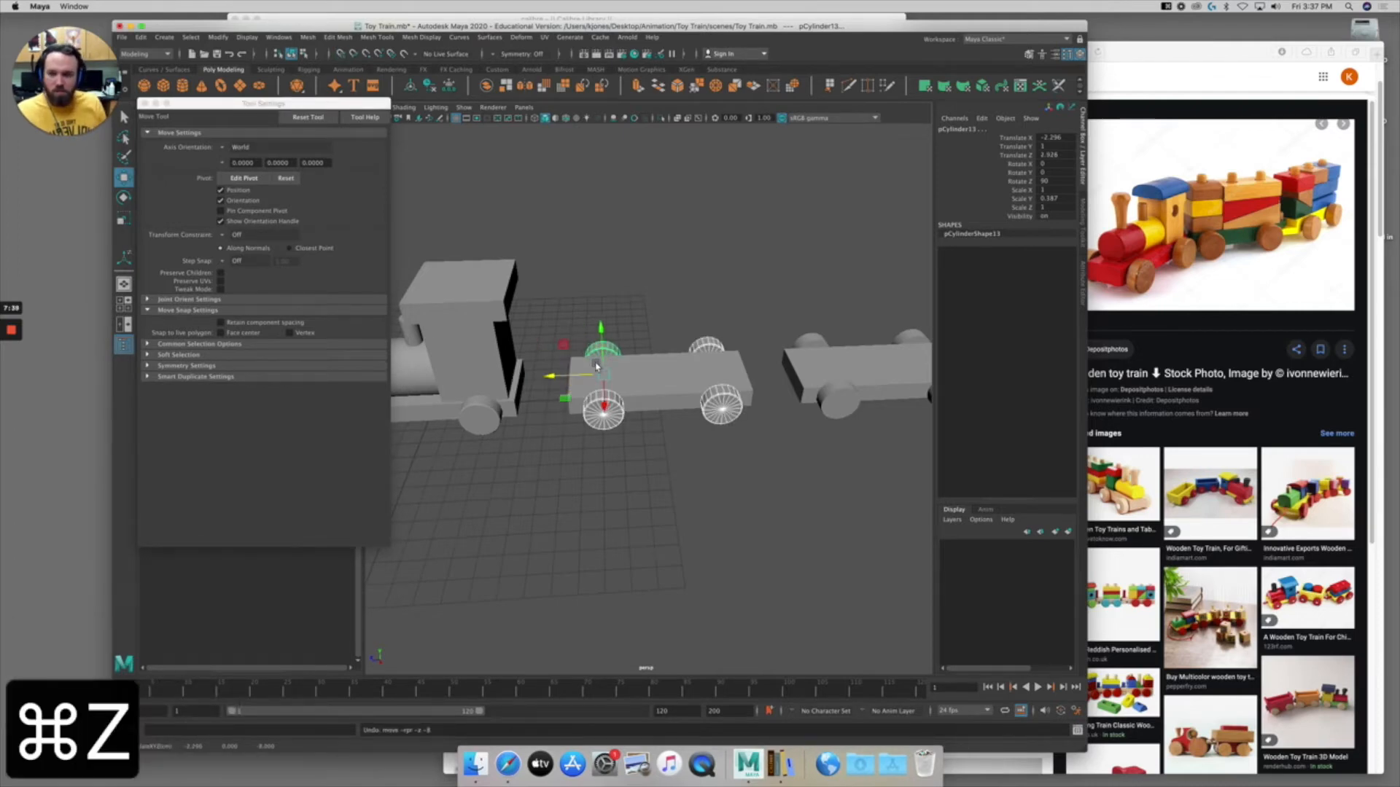
# Set the Move tool's axis orientation back to Object and turn Retain component spacing on again.
pyautogui.click(237, 149)
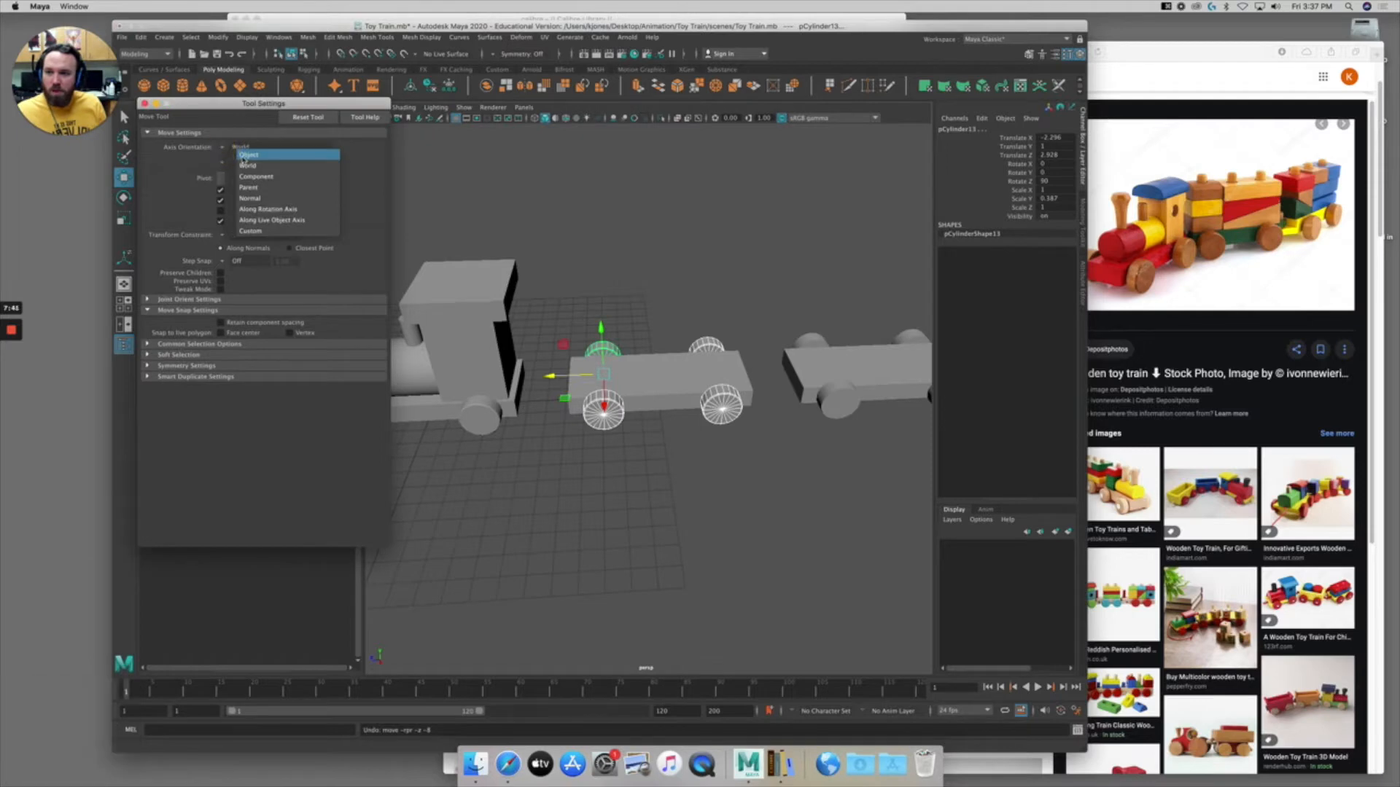
pyautogui.click(245, 155)
pyautogui.click(235, 326)
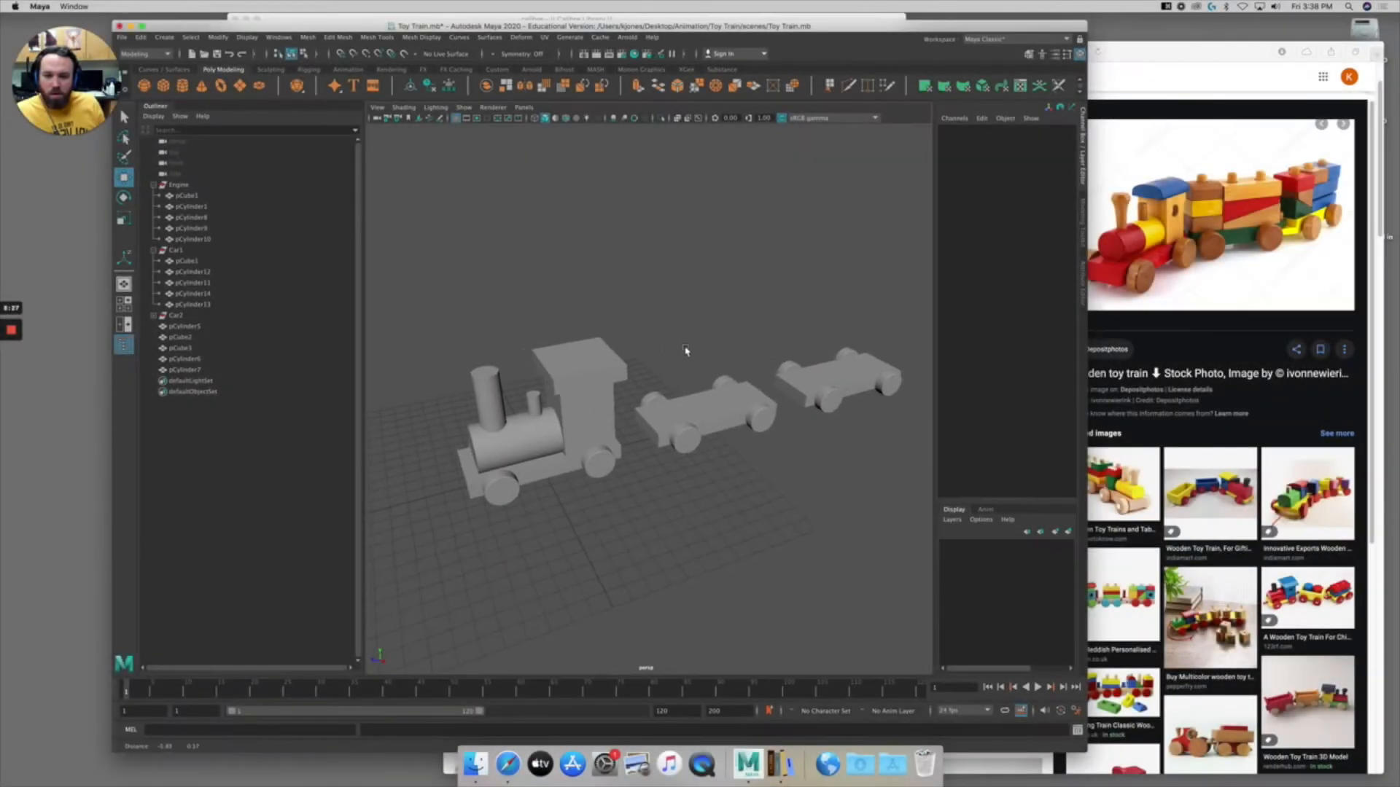
# Move the ungrouped engine parts pCylinder5, pCube2, pCube3, pCylinder6 and pCylinder7 into the Engine group.
pyautogui.moveTo(688, 350)
pyautogui.keyDown('alt'); pyautogui.mouseDown()
pyautogui.moveTo(641, 350)
pyautogui.moveTo(746, 309)
pyautogui.moveTo(697, 339)
pyautogui.mouseUp(); pyautogui.keyUp('alt')
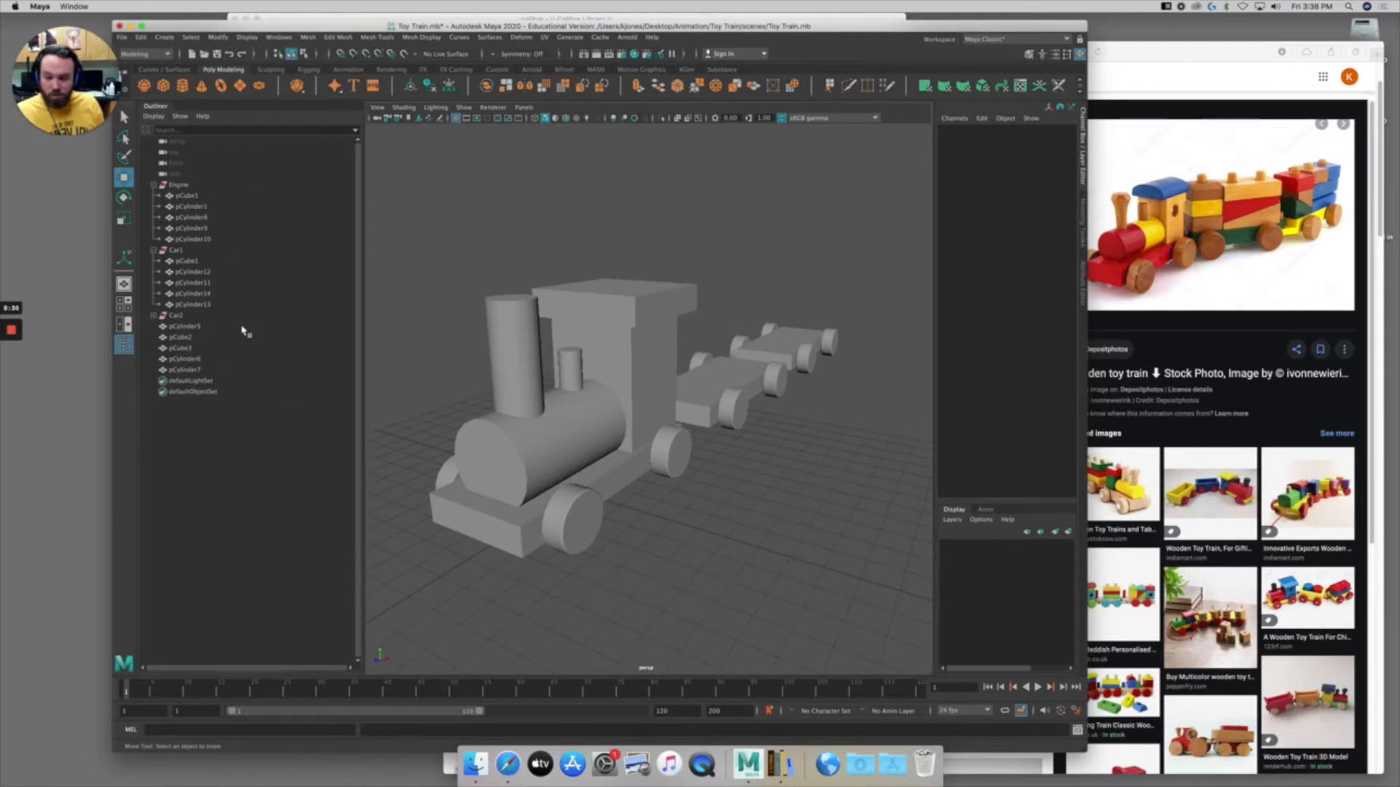
pyautogui.moveTo(207, 327); pyautogui.dragTo(214, 371)
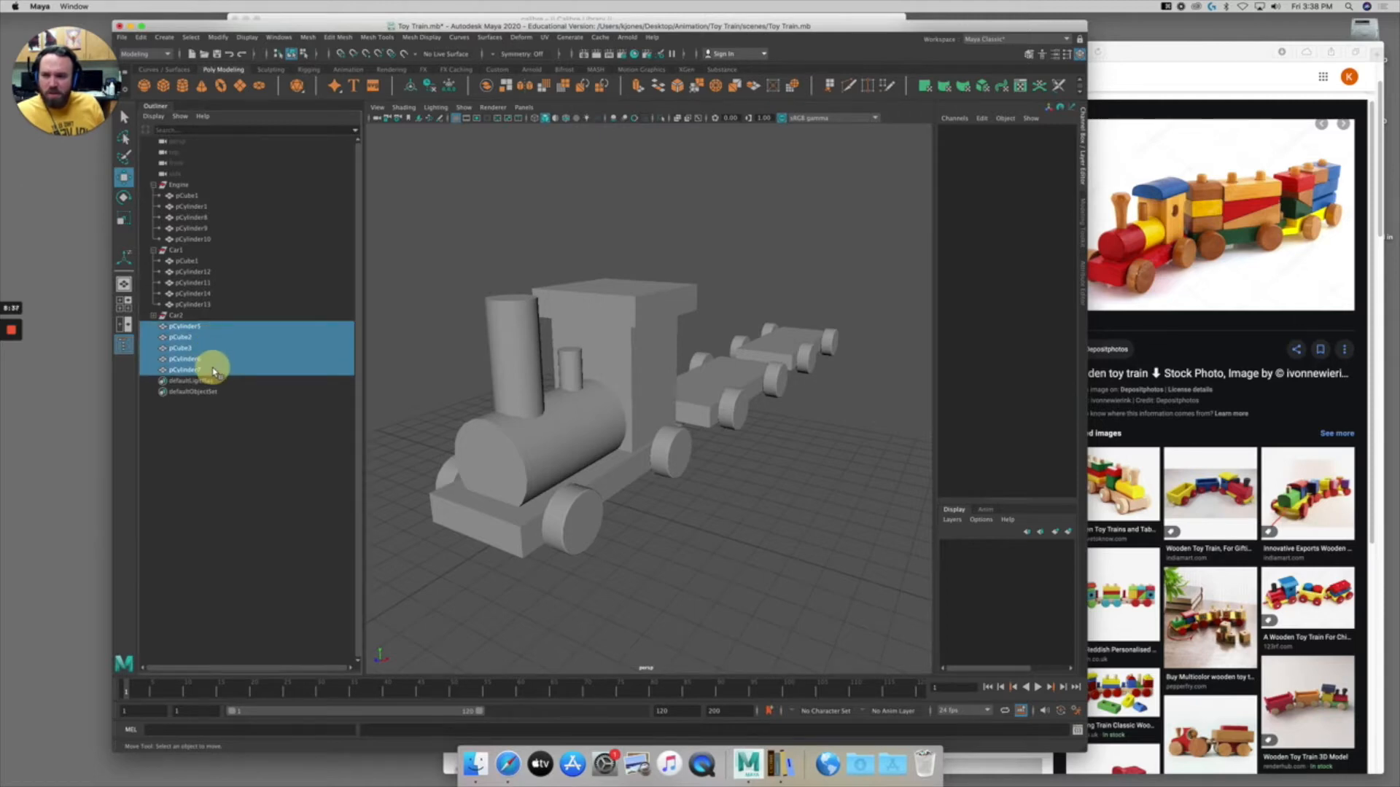
pyautogui.keyDown('alt'); pyautogui.moveTo(631, 388); pyautogui.dragTo(605, 387); pyautogui.keyUp('alt')
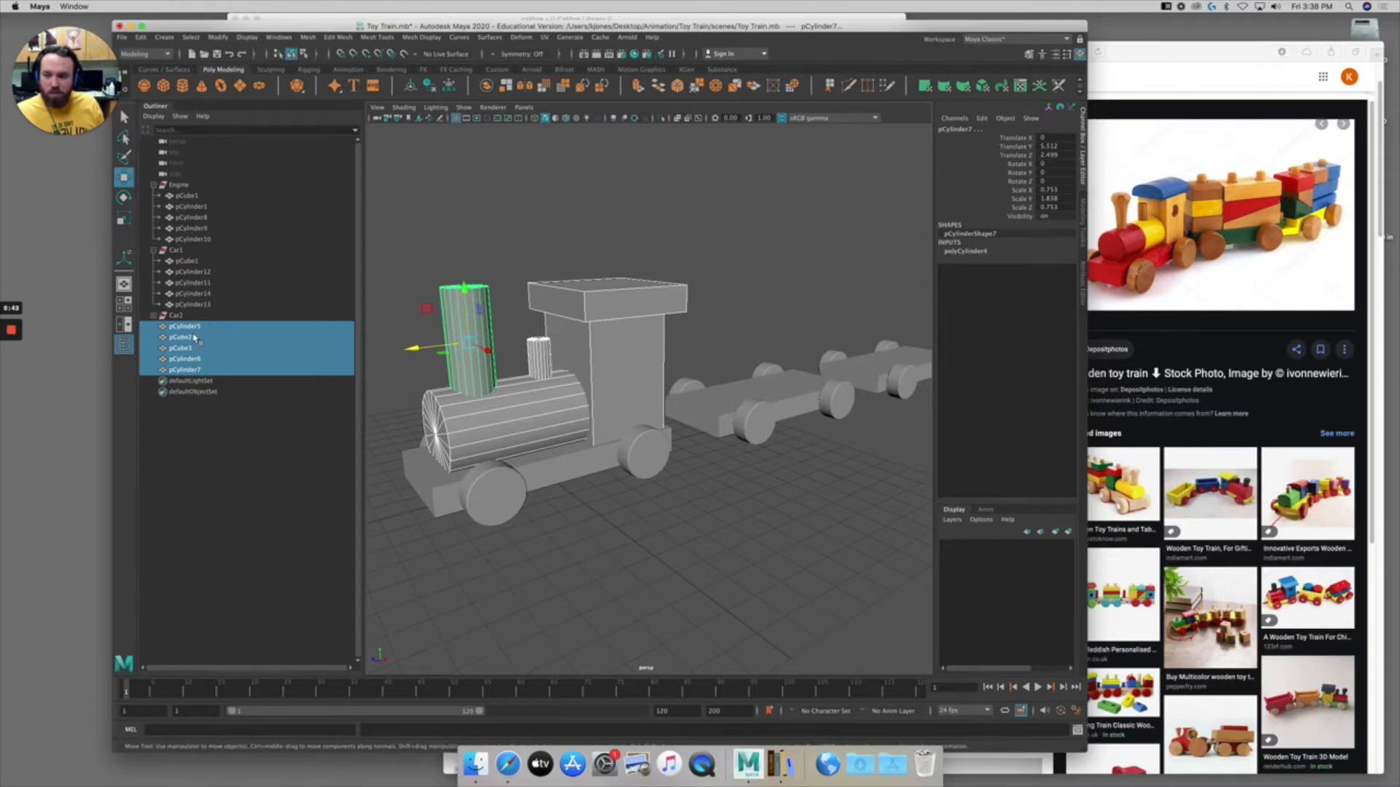
pyautogui.moveTo(195, 338); pyautogui.dragTo(183, 189)
# Test moving the whole Engine group along Z, undo the move and clear the selection.
pyautogui.click(198, 186)
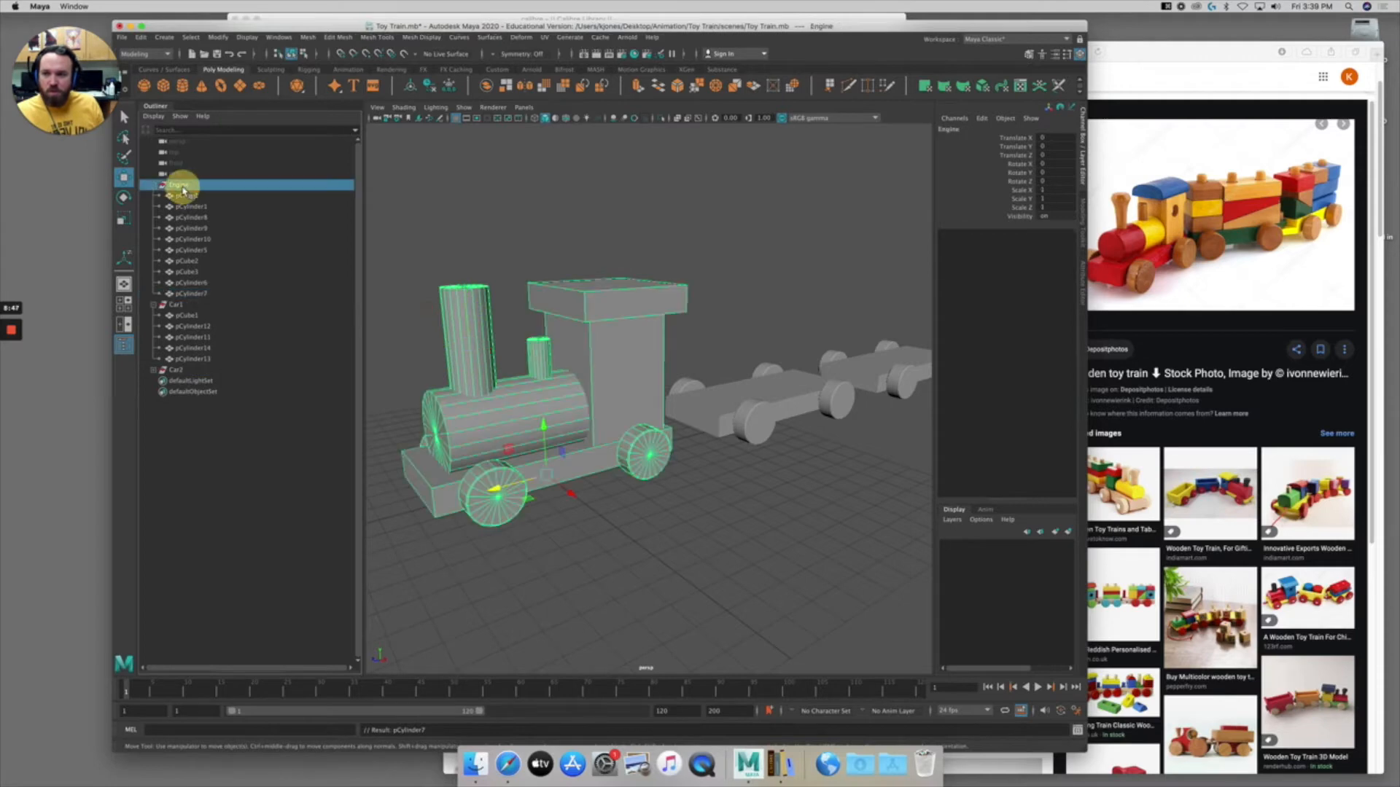
pyautogui.moveTo(502, 489); pyautogui.dragTo(528, 483)
pyautogui.press('super+z')
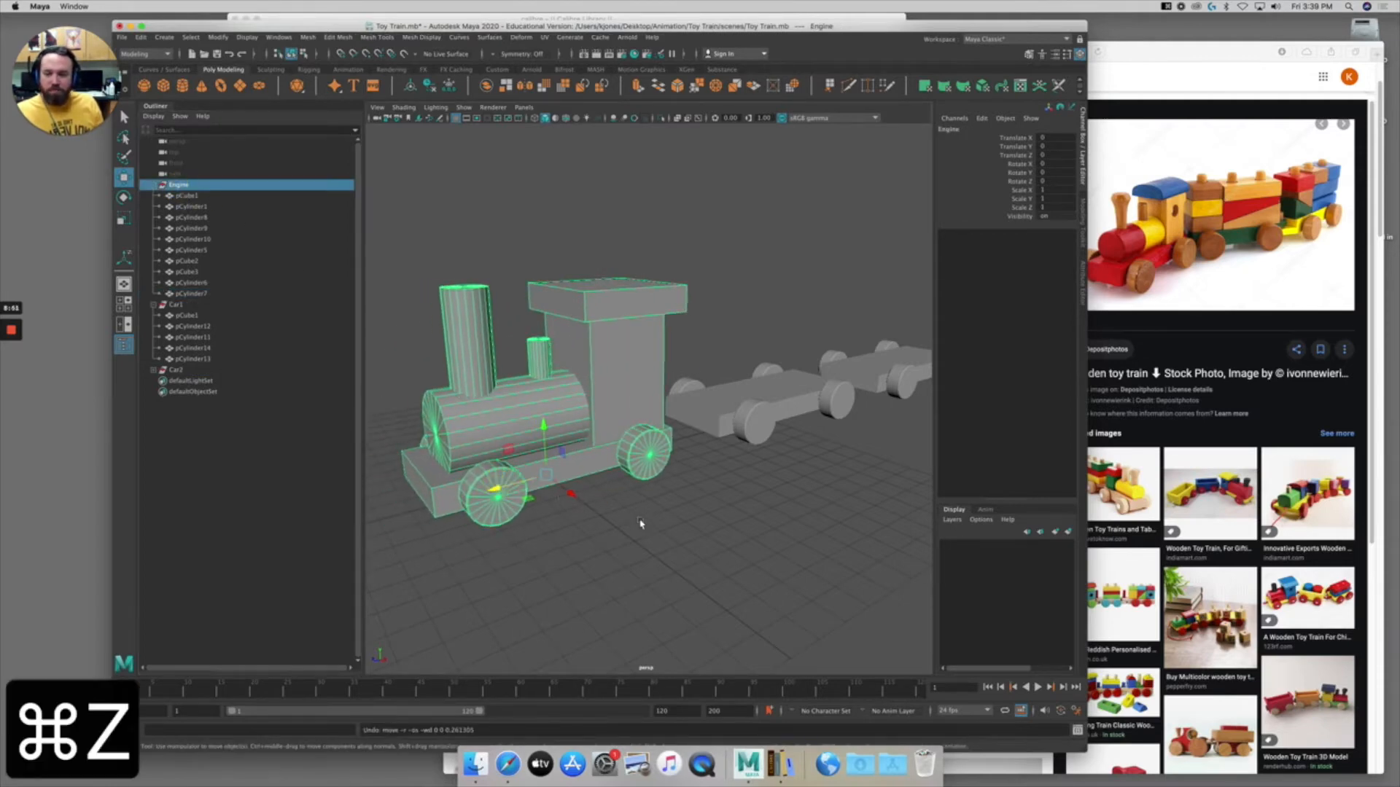
pyautogui.click(637, 522)
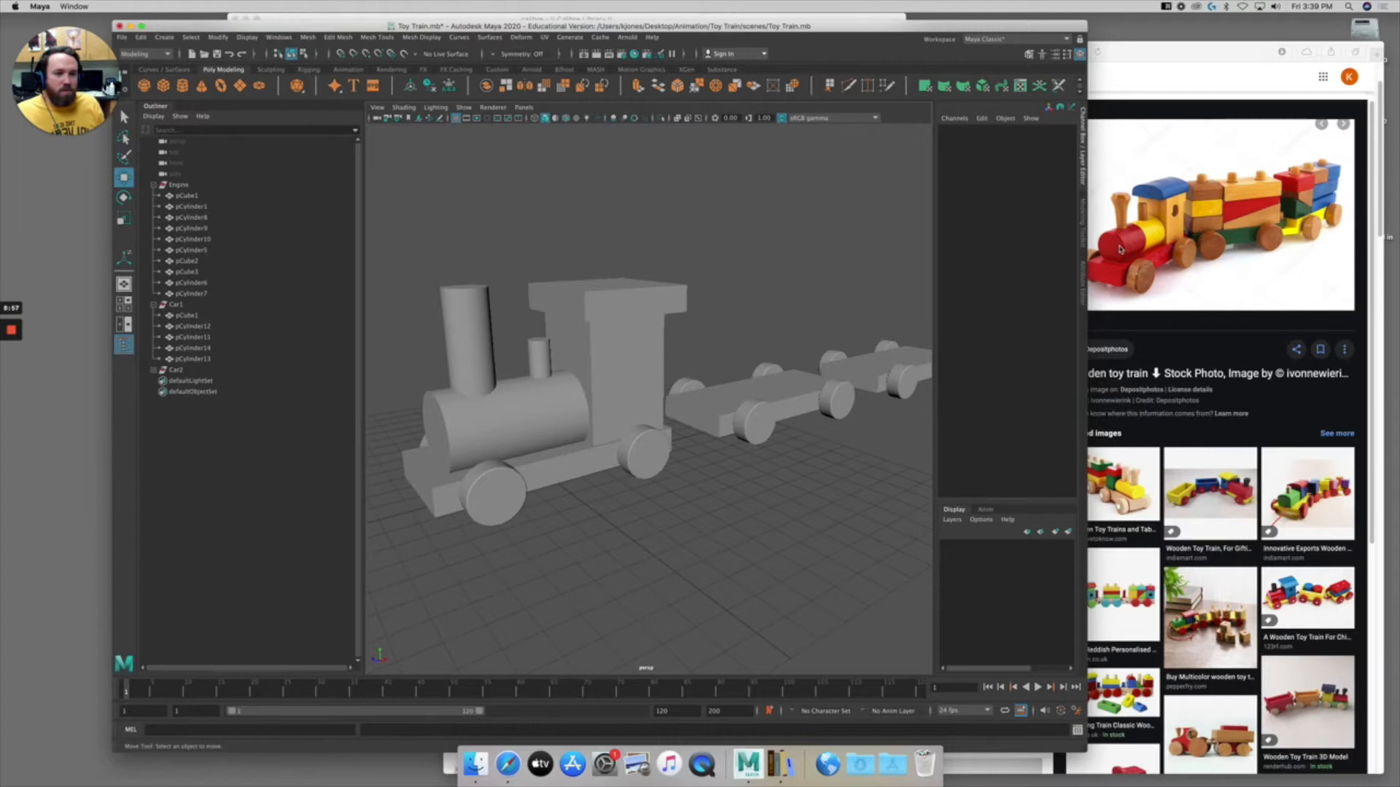
# Bevel the front rim edge loop of the engine's horizontal boiler cylinder with a fraction of 0.1.
pyautogui.click(452, 406)
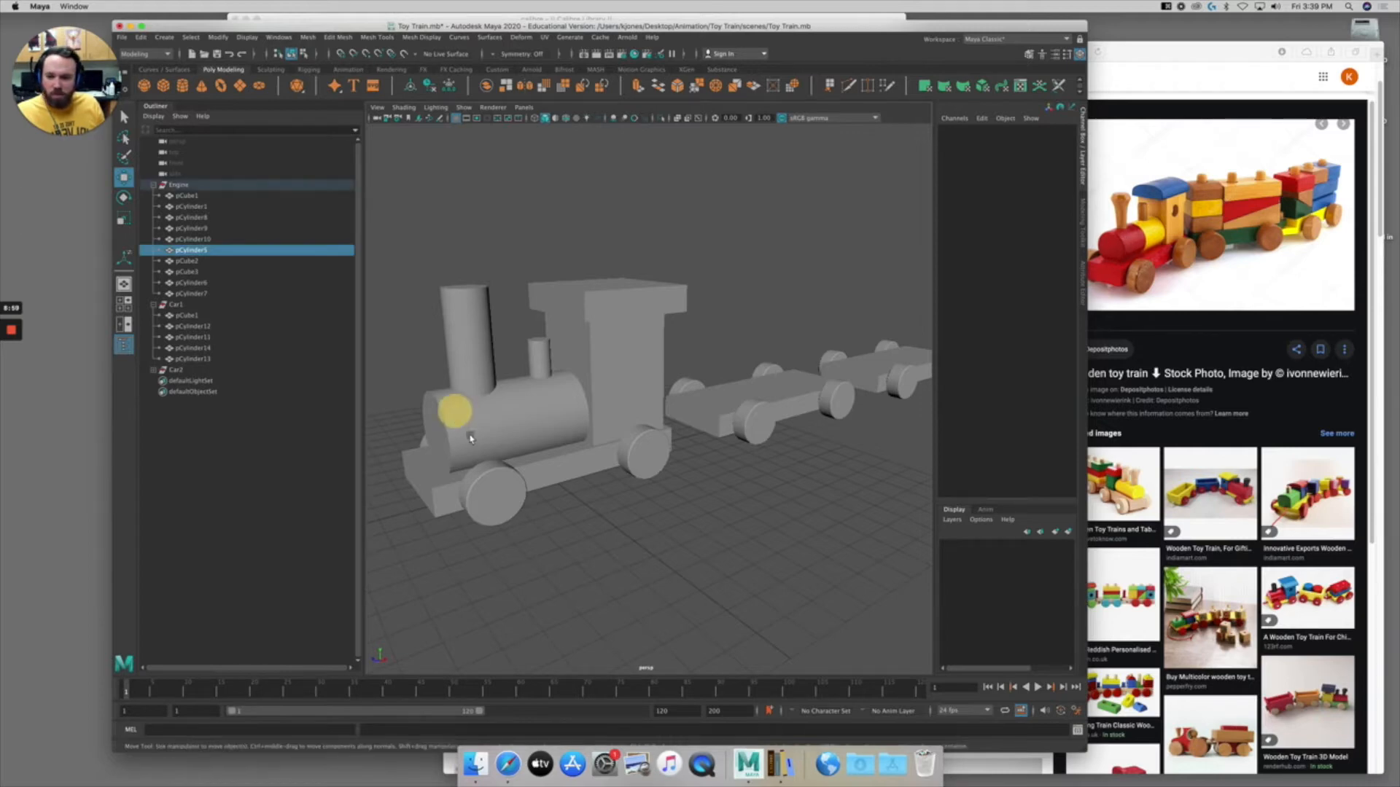
pyautogui.press('f')
pyautogui.moveTo(462, 387); pyautogui.dragTo(463, 356, button='right')
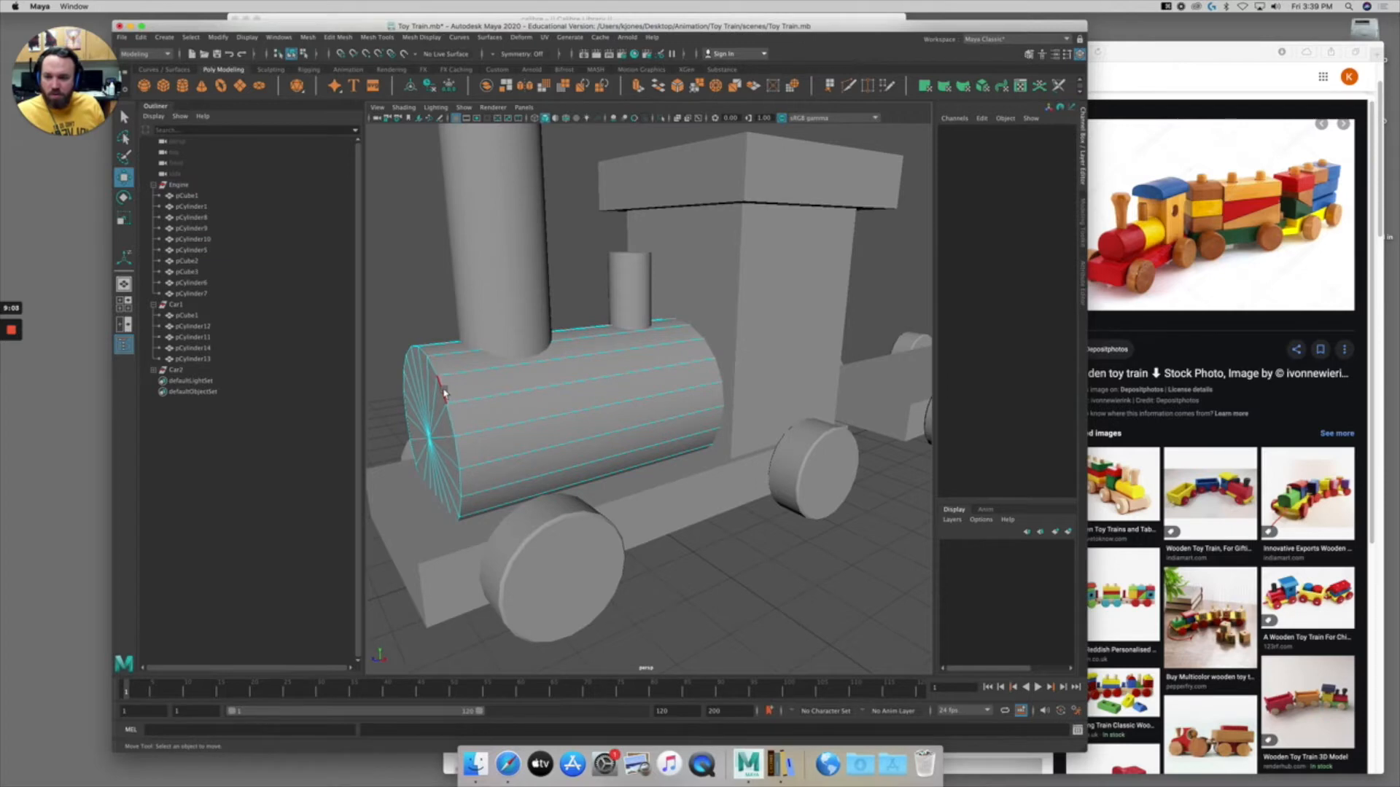
pyautogui.doubleClick(444, 395)
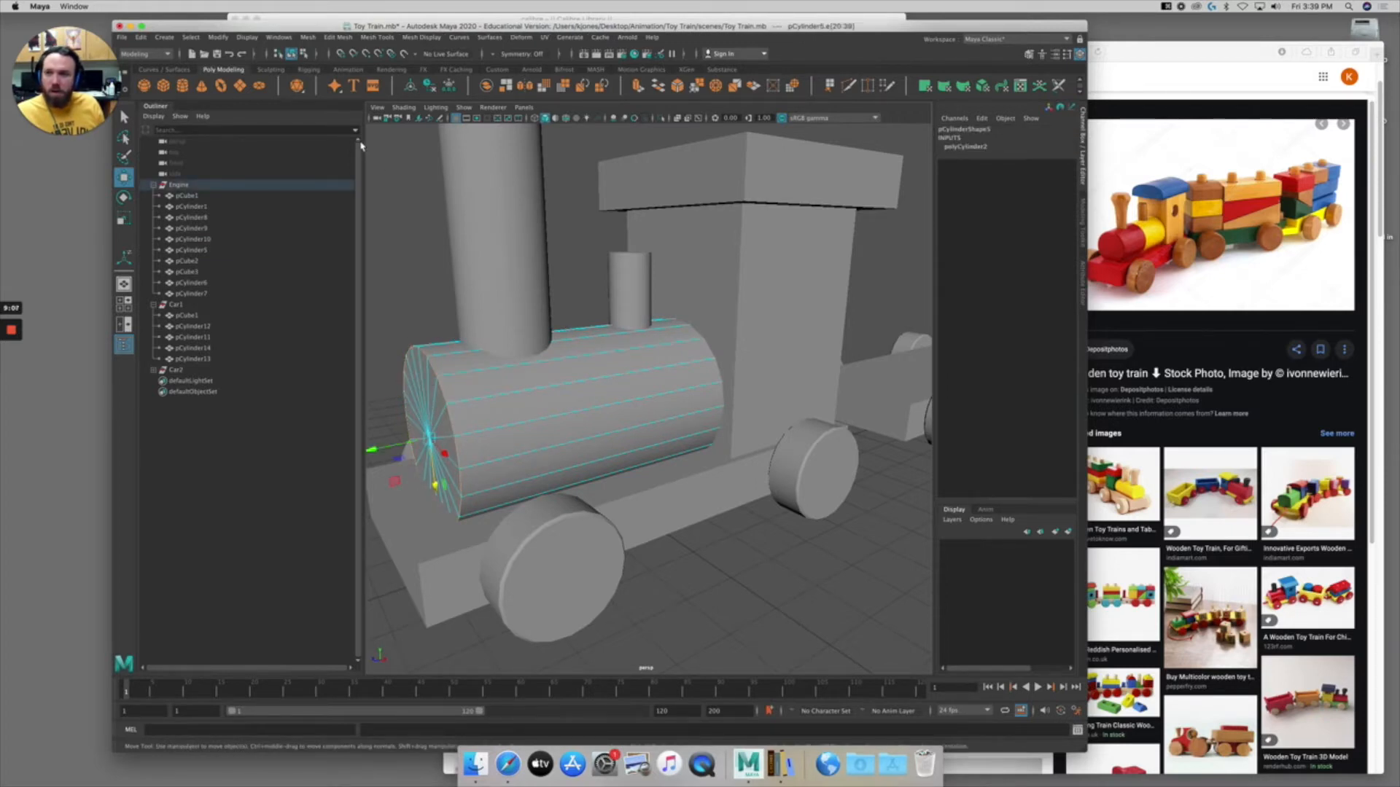
pyautogui.click(338, 37)
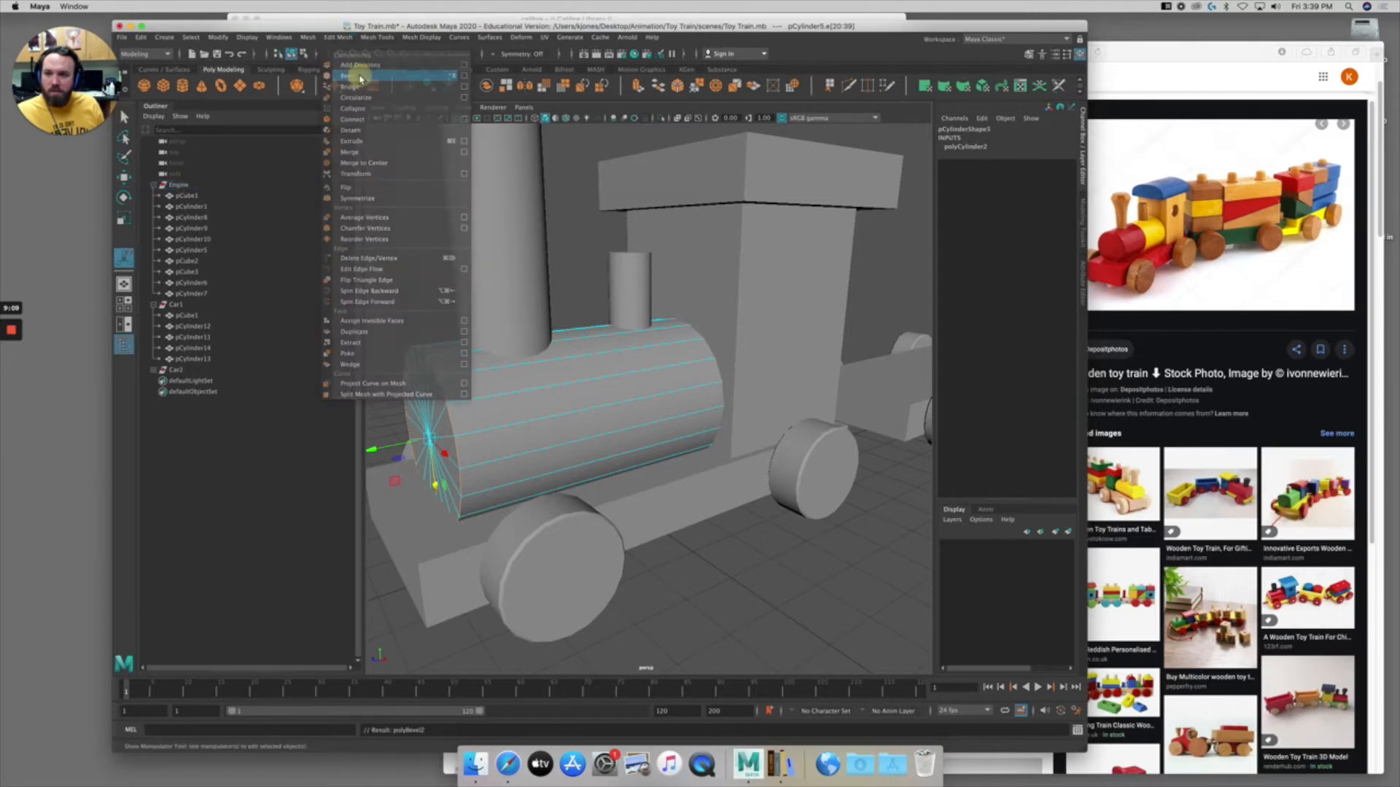
pyautogui.click(355, 76)
pyautogui.moveTo(813, 441); pyautogui.dragTo(812, 440)
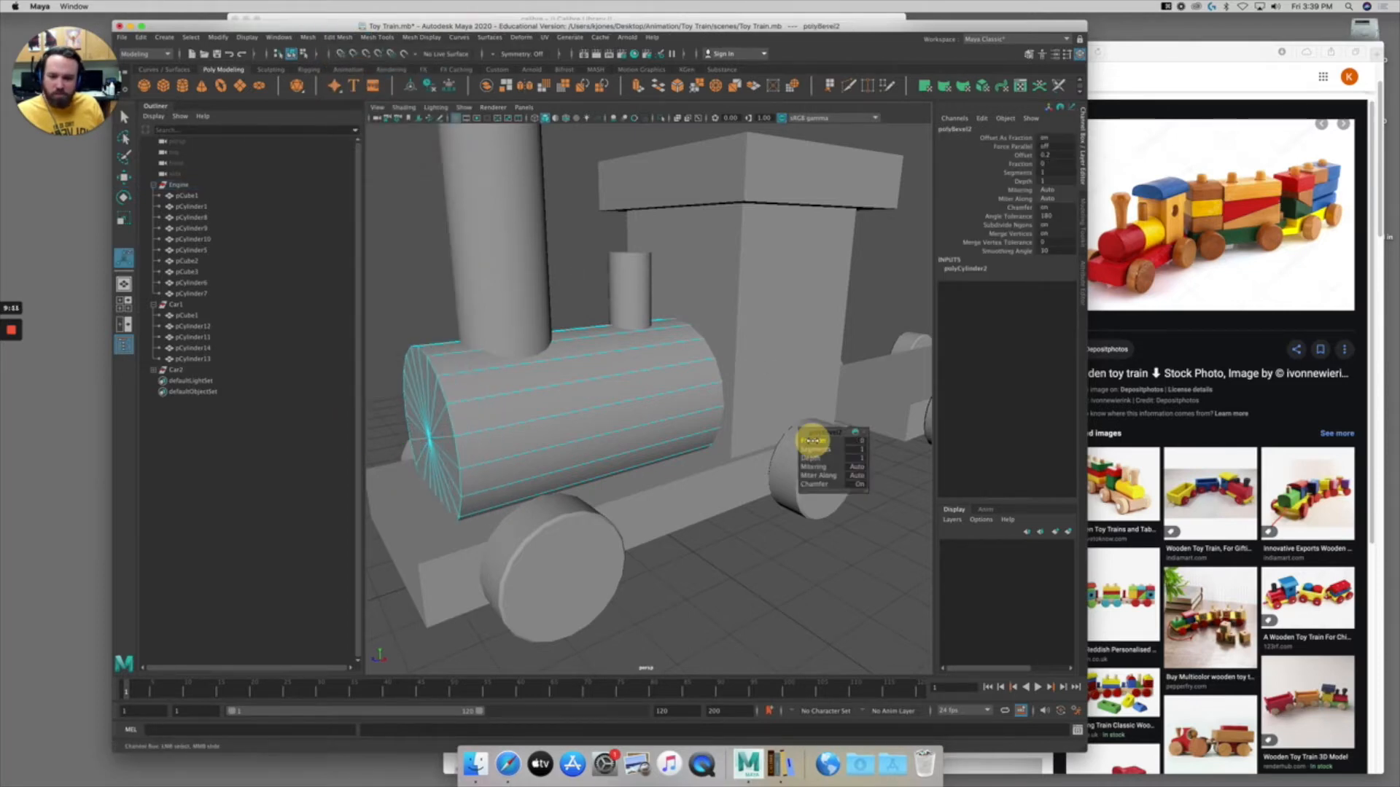
pyautogui.moveTo(814, 440); pyautogui.dragTo(818, 441)
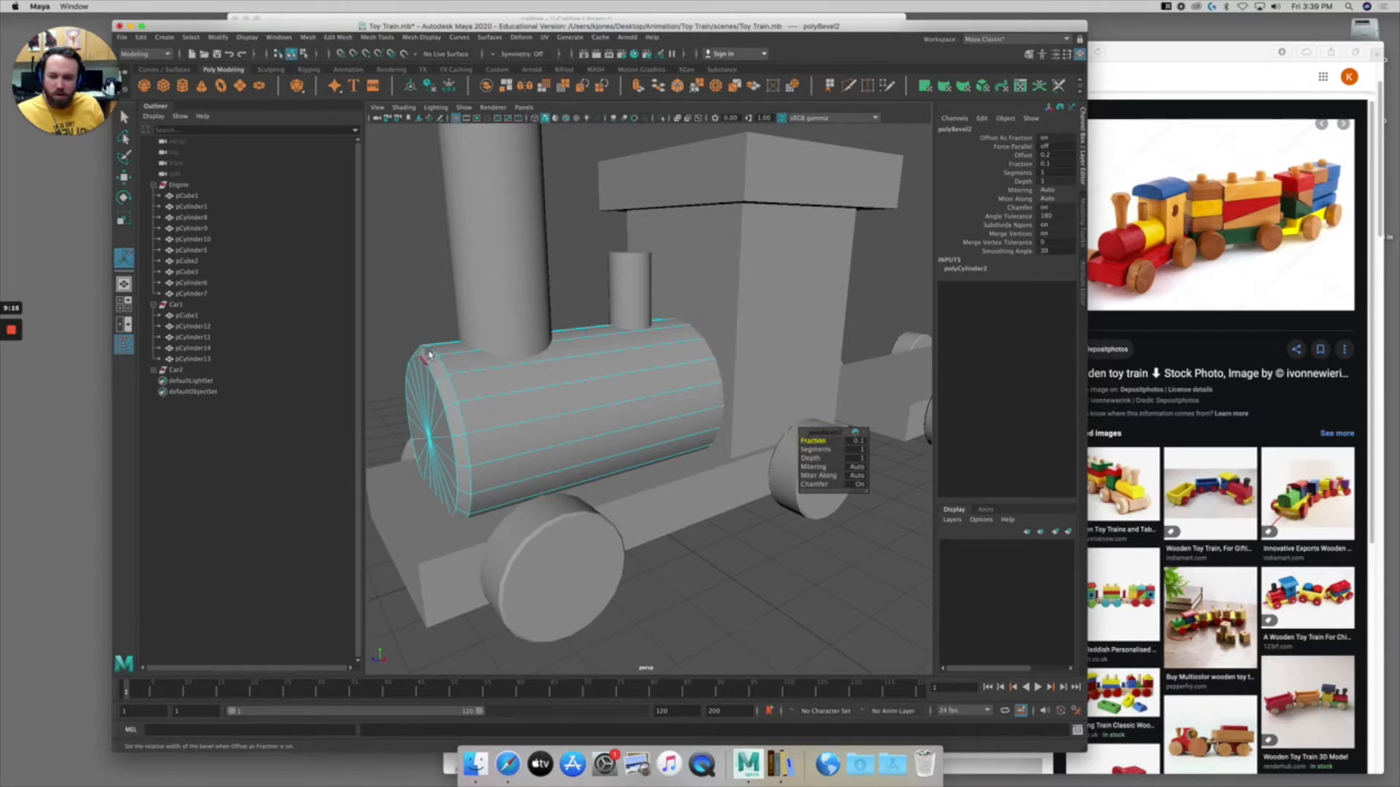
# Set the bevel fraction on the boiler cylinder's front rim to 0.05.
pyautogui.click(855, 440)
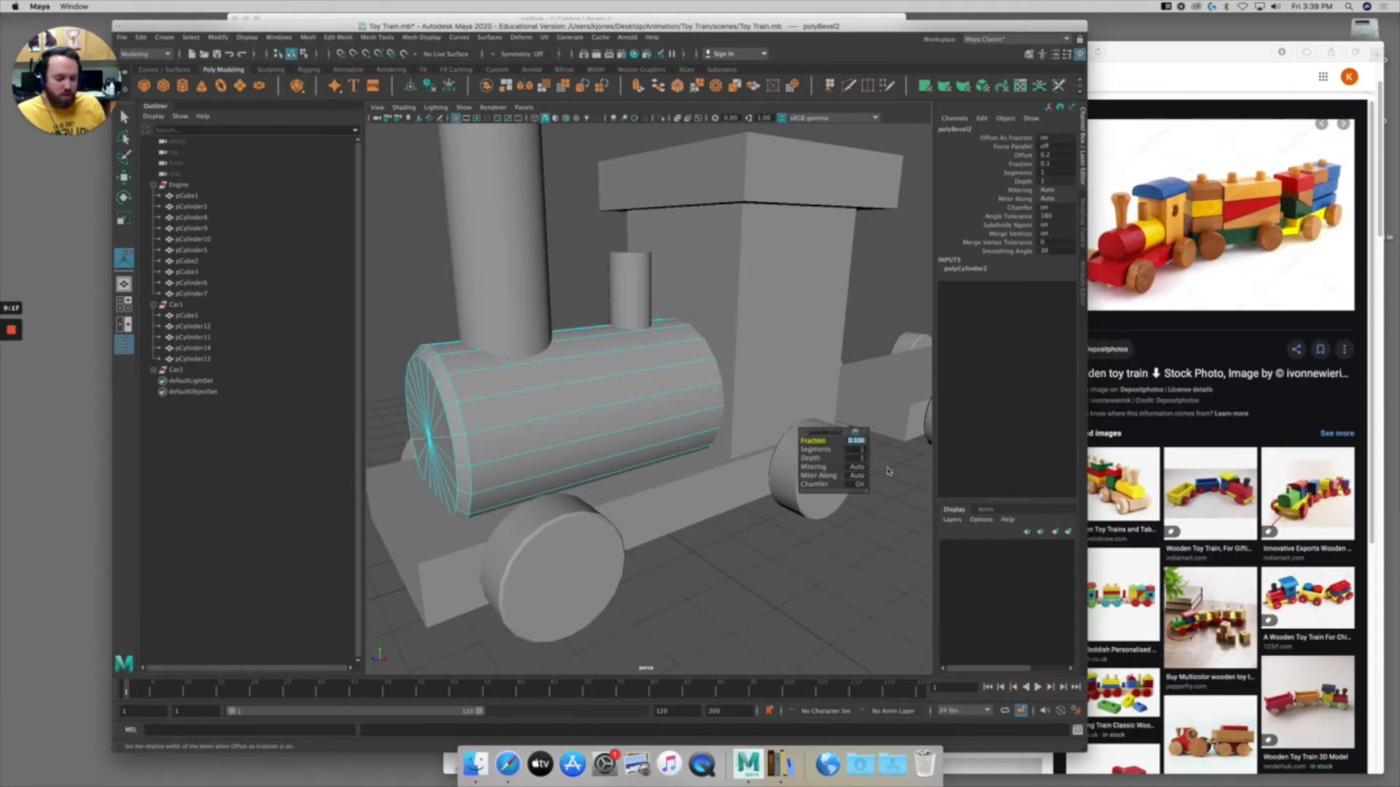
pyautogui.write('.05')
pyautogui.press('Return')
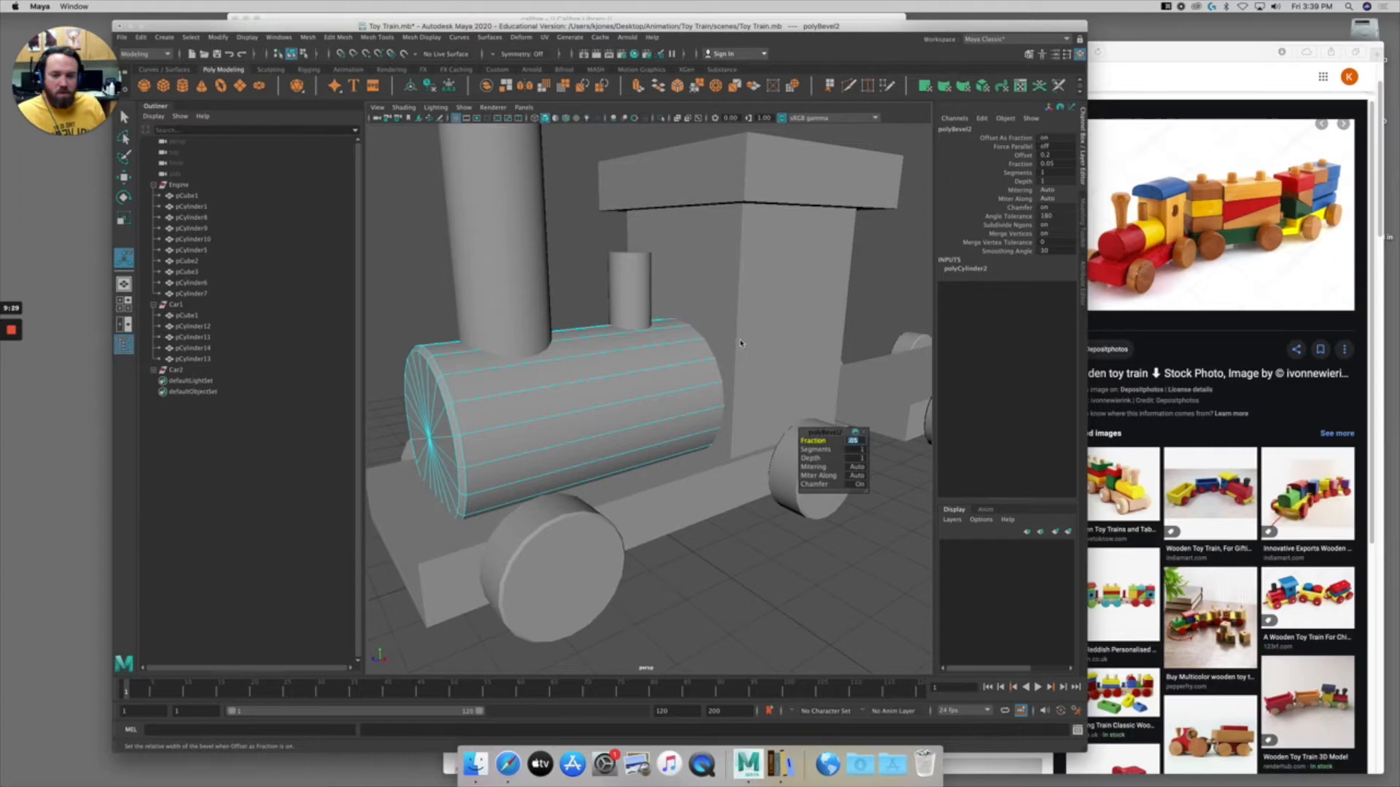
# Select the engine's cab body, pCube2.
pyautogui.click(741, 248)
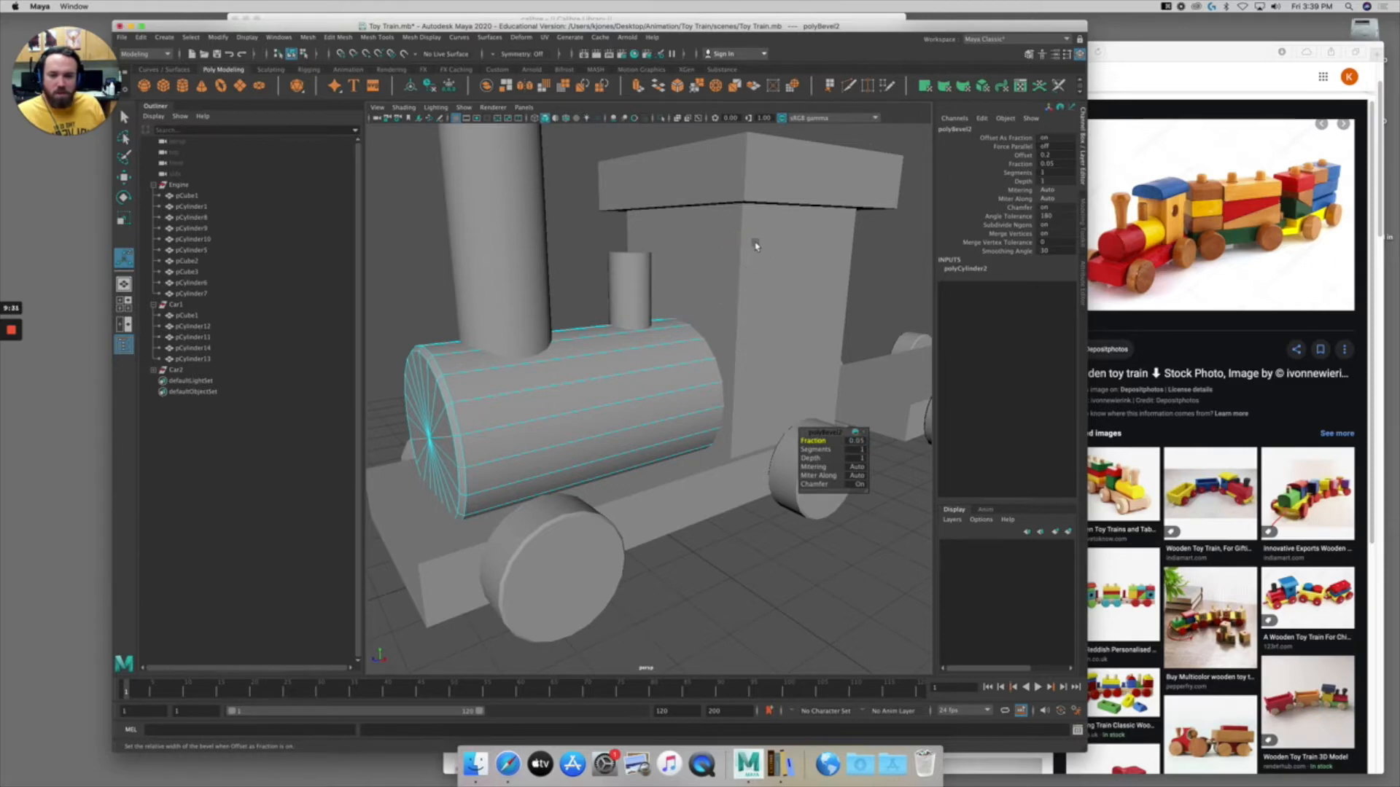
pyautogui.click(756, 247)
pyautogui.keyDown('alt'); pyautogui.moveTo(744, 262); pyautogui.dragTo(711, 289, button='middle'); pyautogui.keyUp('alt')
pyautogui.keyDown('alt'); pyautogui.moveTo(712, 289); pyautogui.dragTo(701, 265); pyautogui.keyUp('alt')
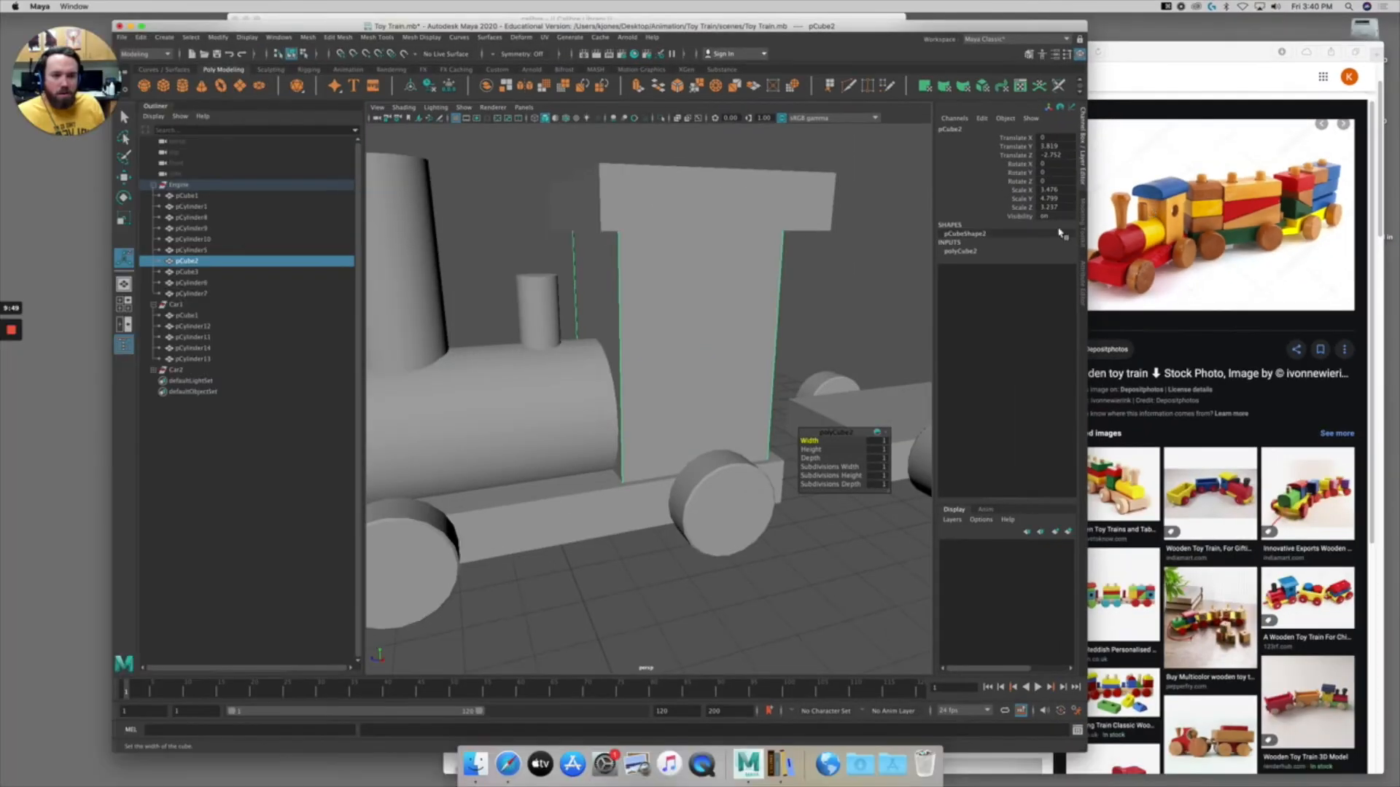
pyautogui.moveTo(707, 286)
pyautogui.keyDown('alt'); pyautogui.mouseDown()
pyautogui.moveTo(721, 290)
pyautogui.moveTo(697, 291)
pyautogui.mouseUp(); pyautogui.keyUp('alt')
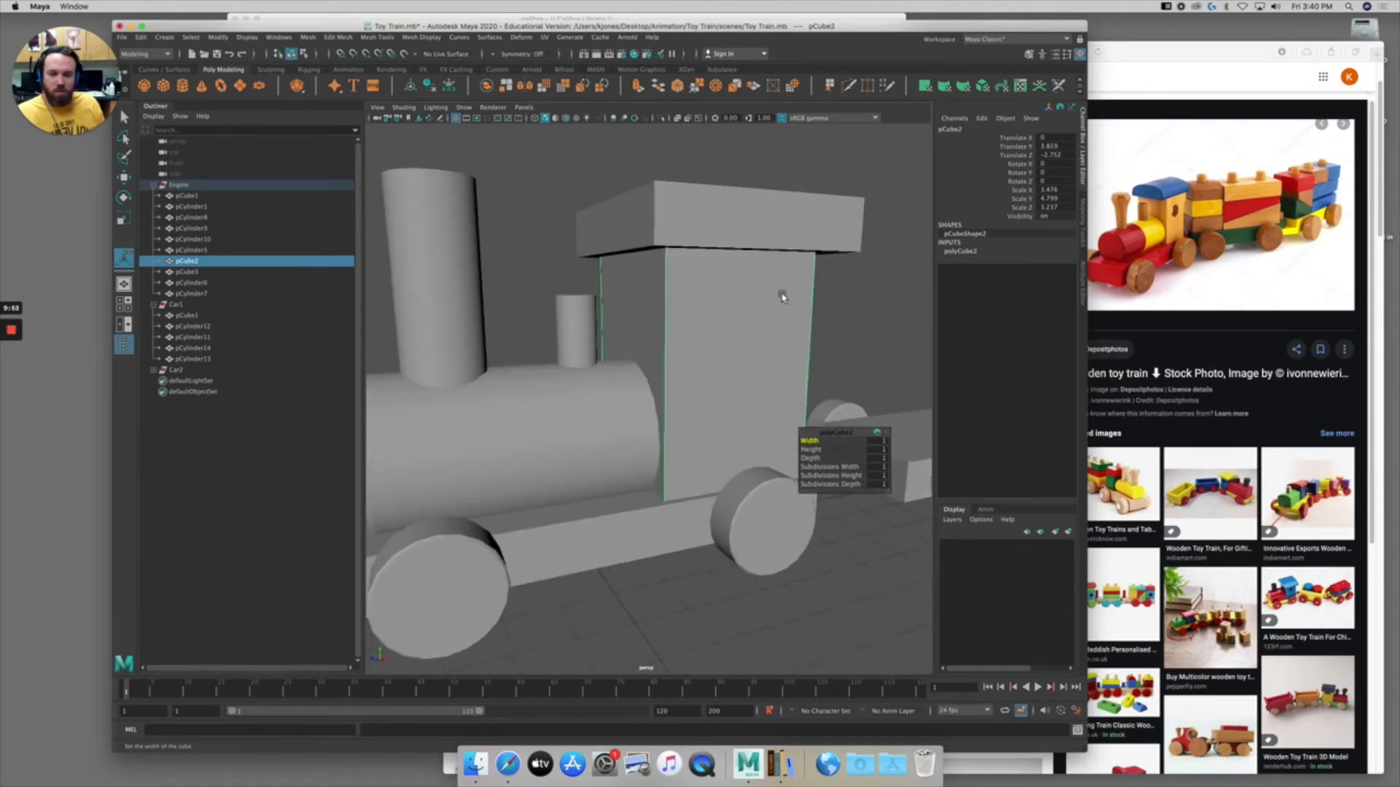
pyautogui.keyDown('alt'); pyautogui.moveTo(749, 290); pyautogui.dragTo(727, 297); pyautogui.keyUp('alt')
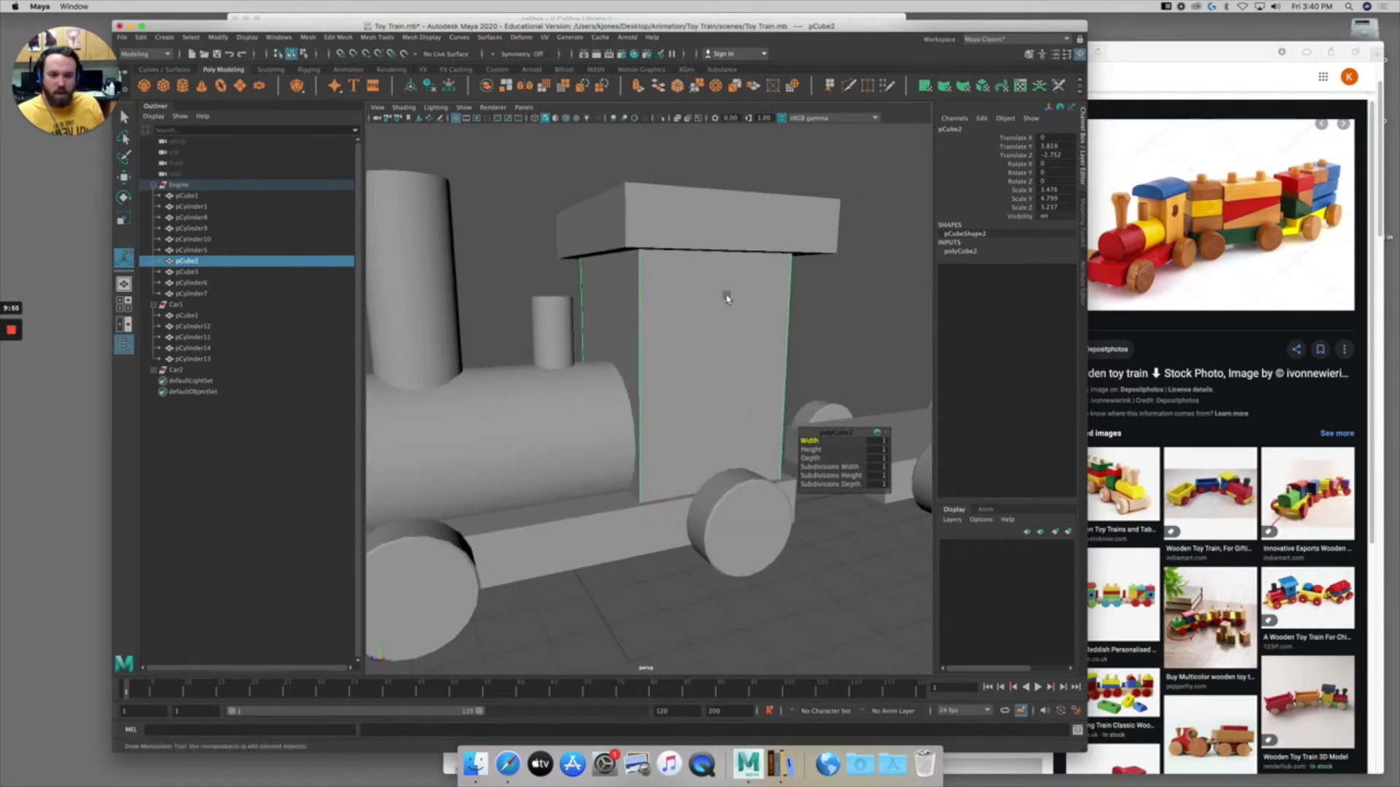
pyautogui.keyDown('alt'); pyautogui.click(780, 283); pyautogui.keyUp('alt')
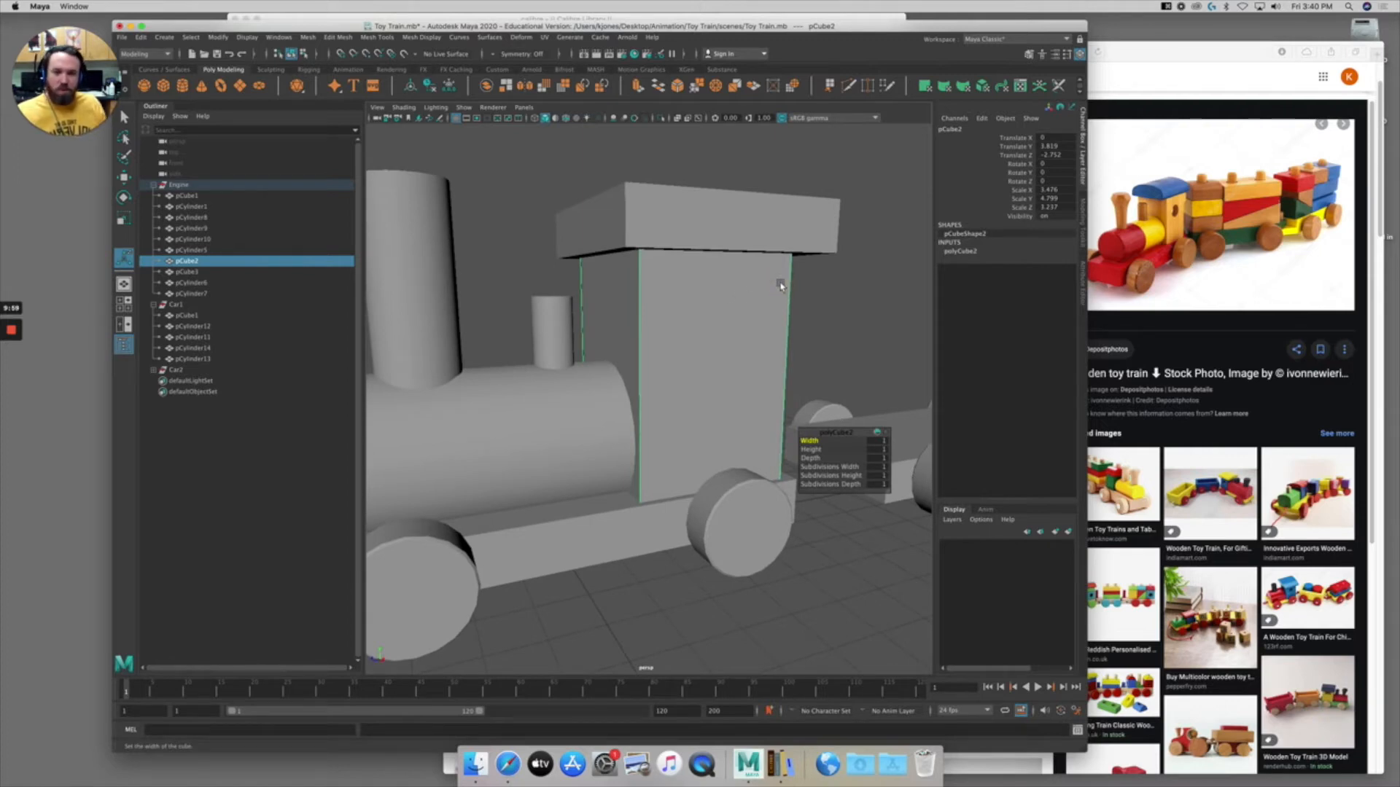
# Try dividing the cab body into 4 height subdivisions, then set Subdivisions Height back to 1.
pyautogui.click(958, 251)
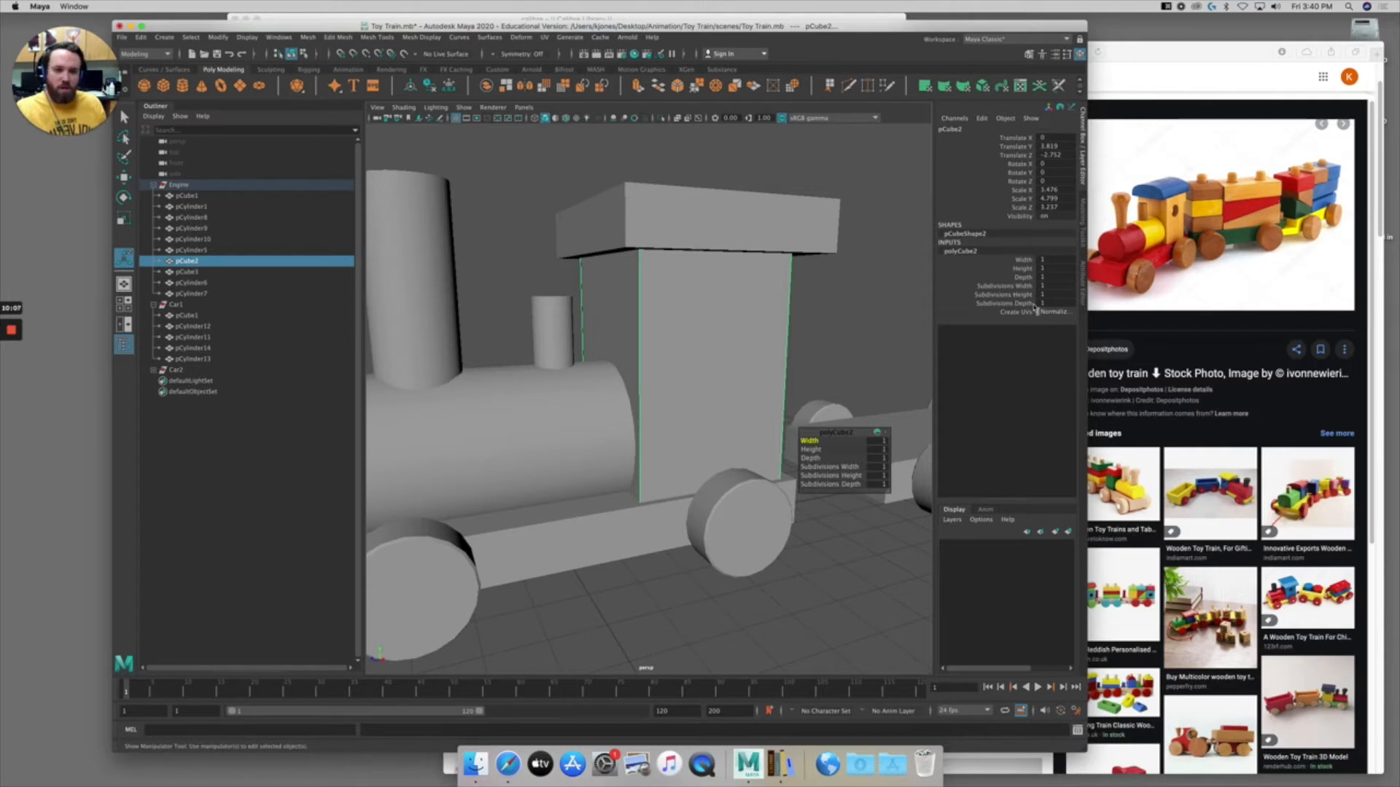
pyautogui.click(1004, 295)
pyautogui.moveTo(796, 317); pyautogui.dragTo(805, 321, button='middle')
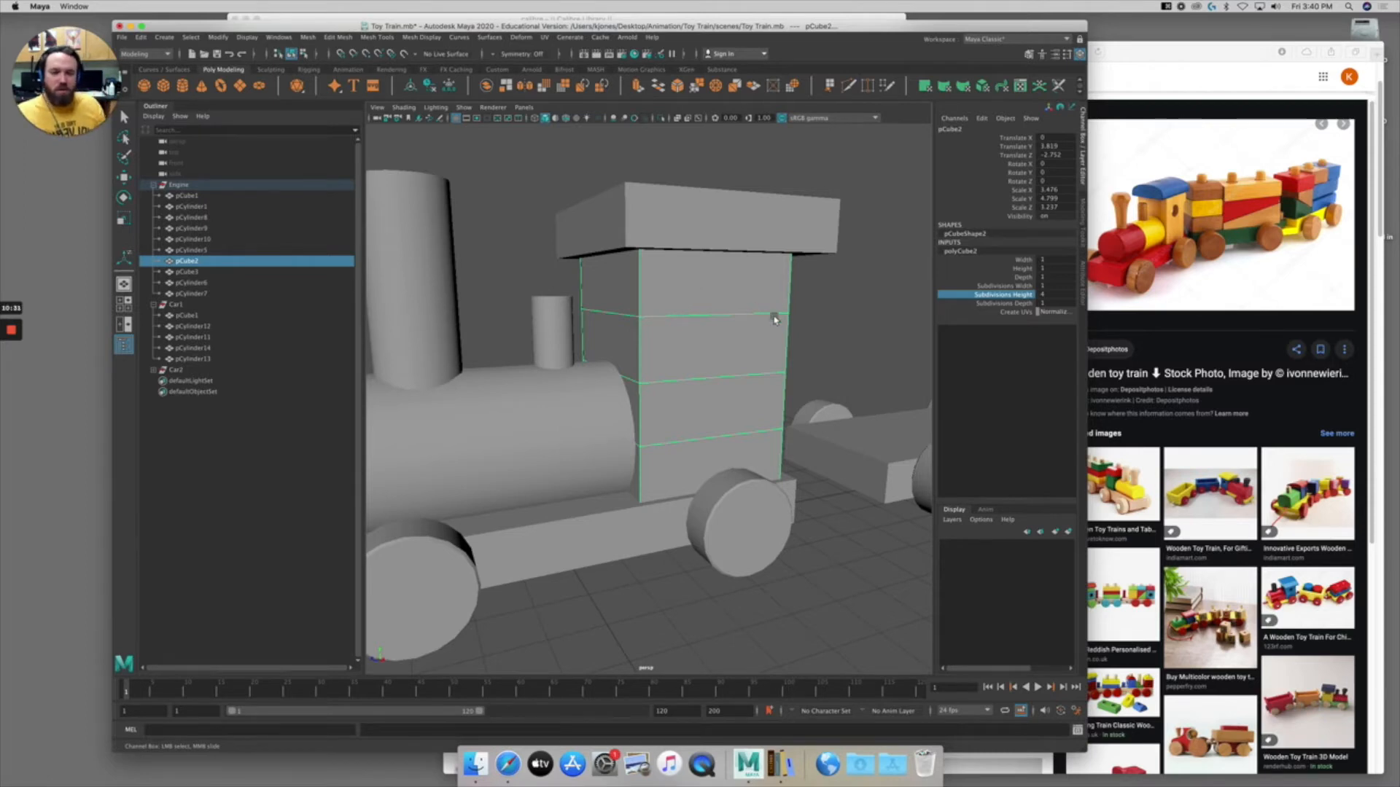
pyautogui.doubleClick(1044, 294)
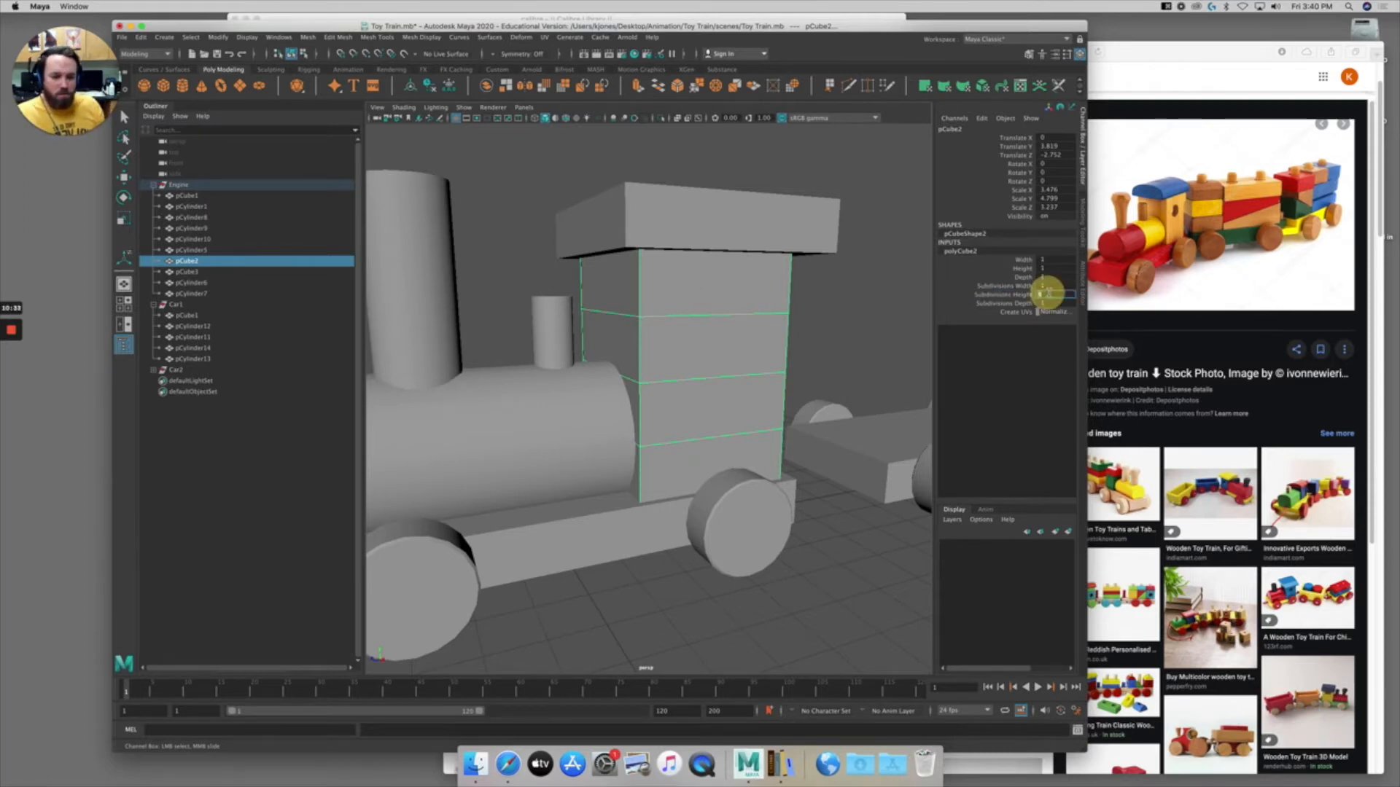
pyautogui.write('1')
pyautogui.press('Return')
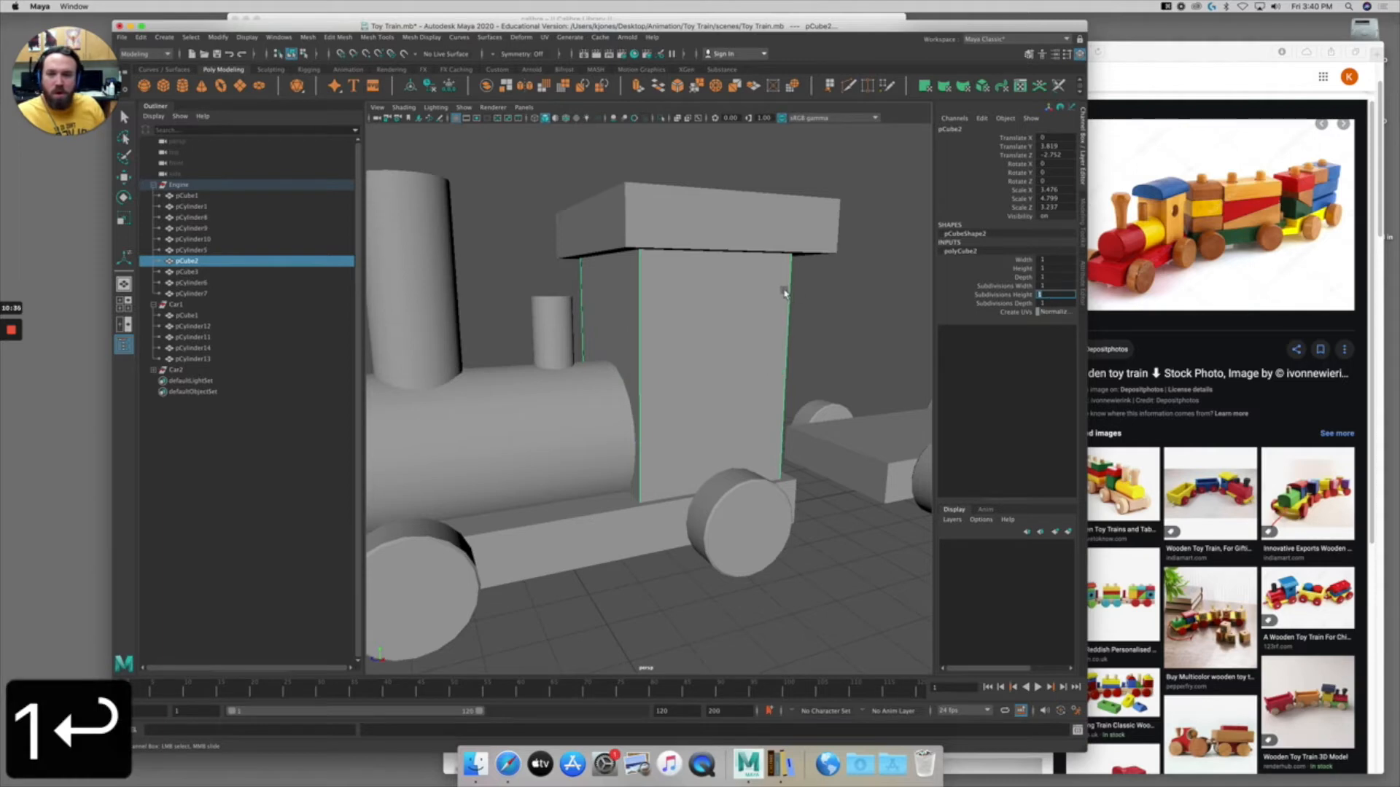
pyautogui.press('t')
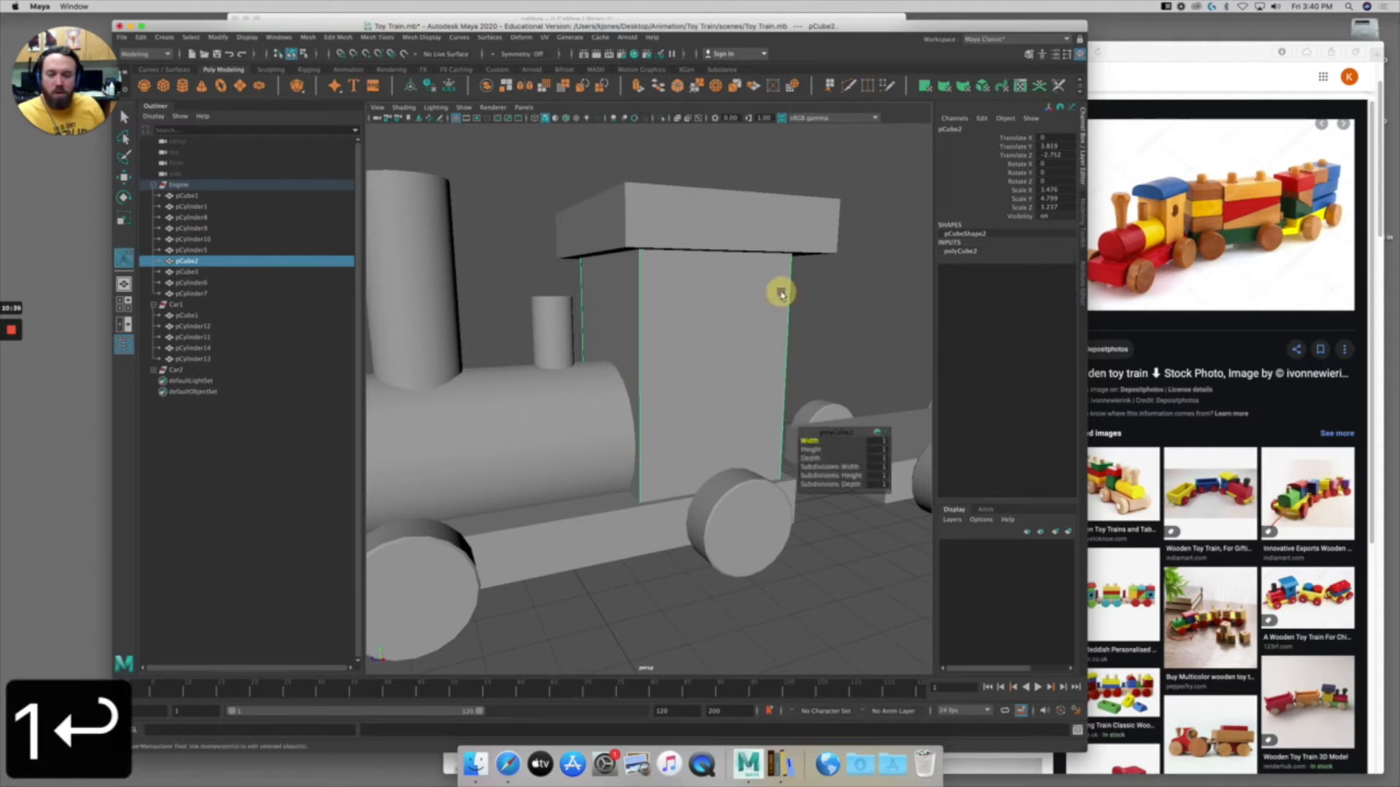
# Insert a horizontal edge loop around the cab body a short distance below the roof.
pyautogui.click(380, 38)
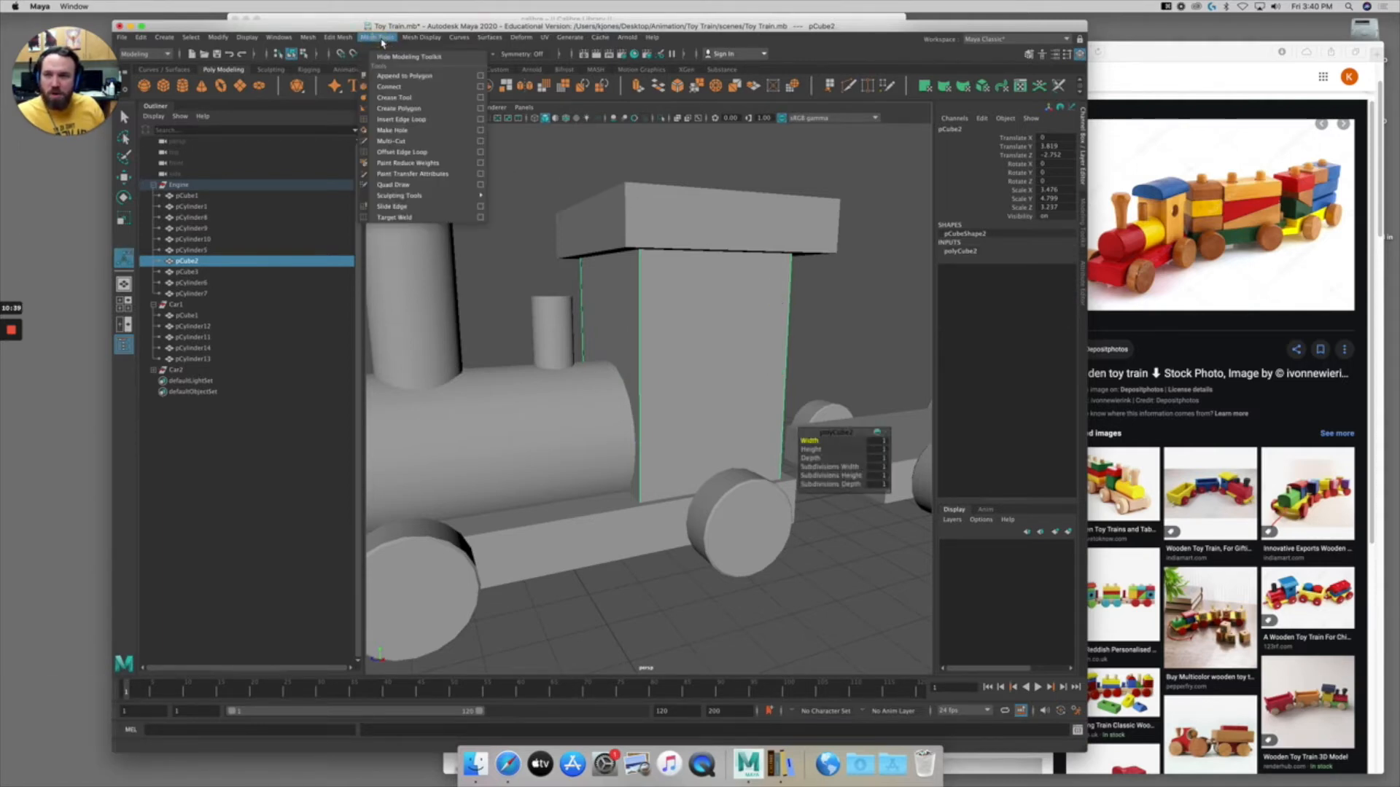
pyautogui.click(399, 120)
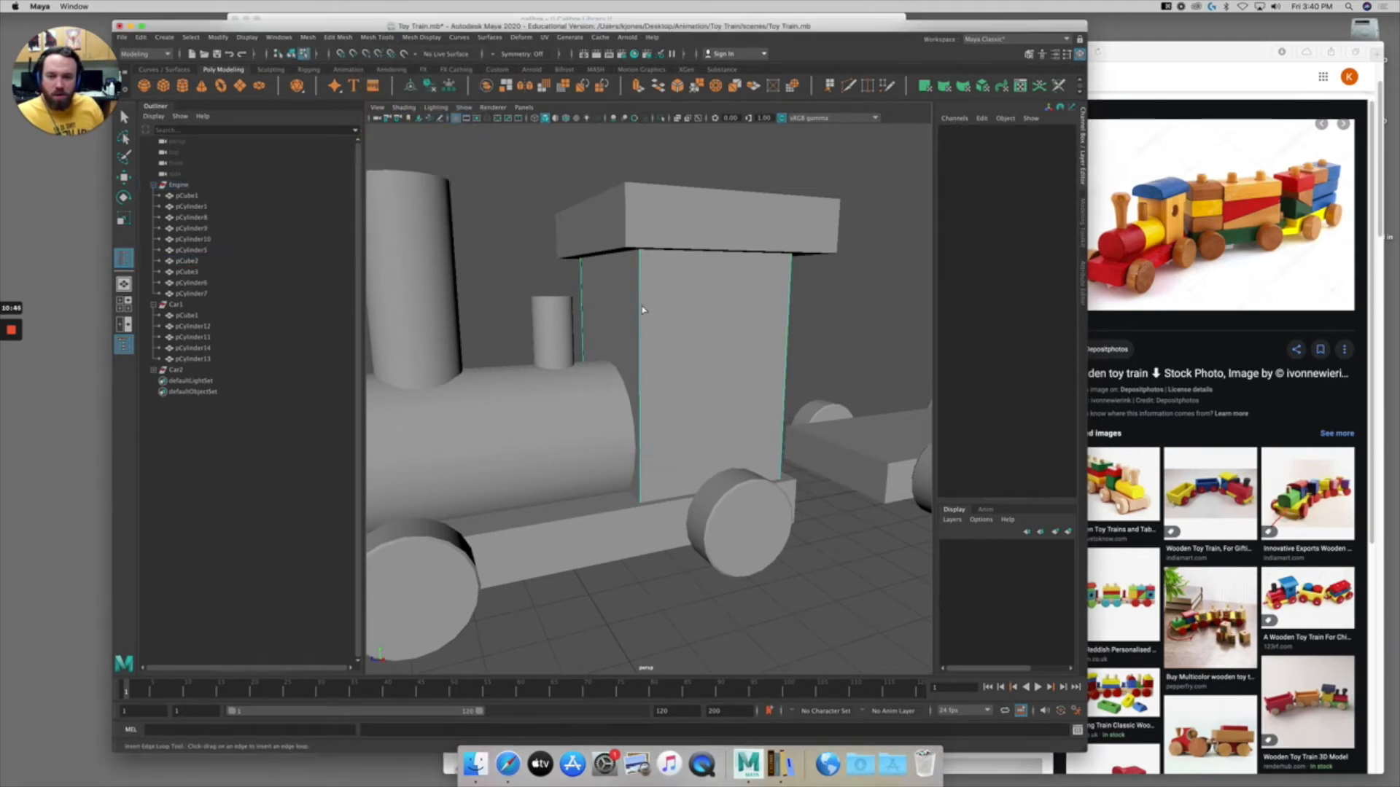
pyautogui.moveTo(641, 311); pyautogui.dragTo(679, 298)
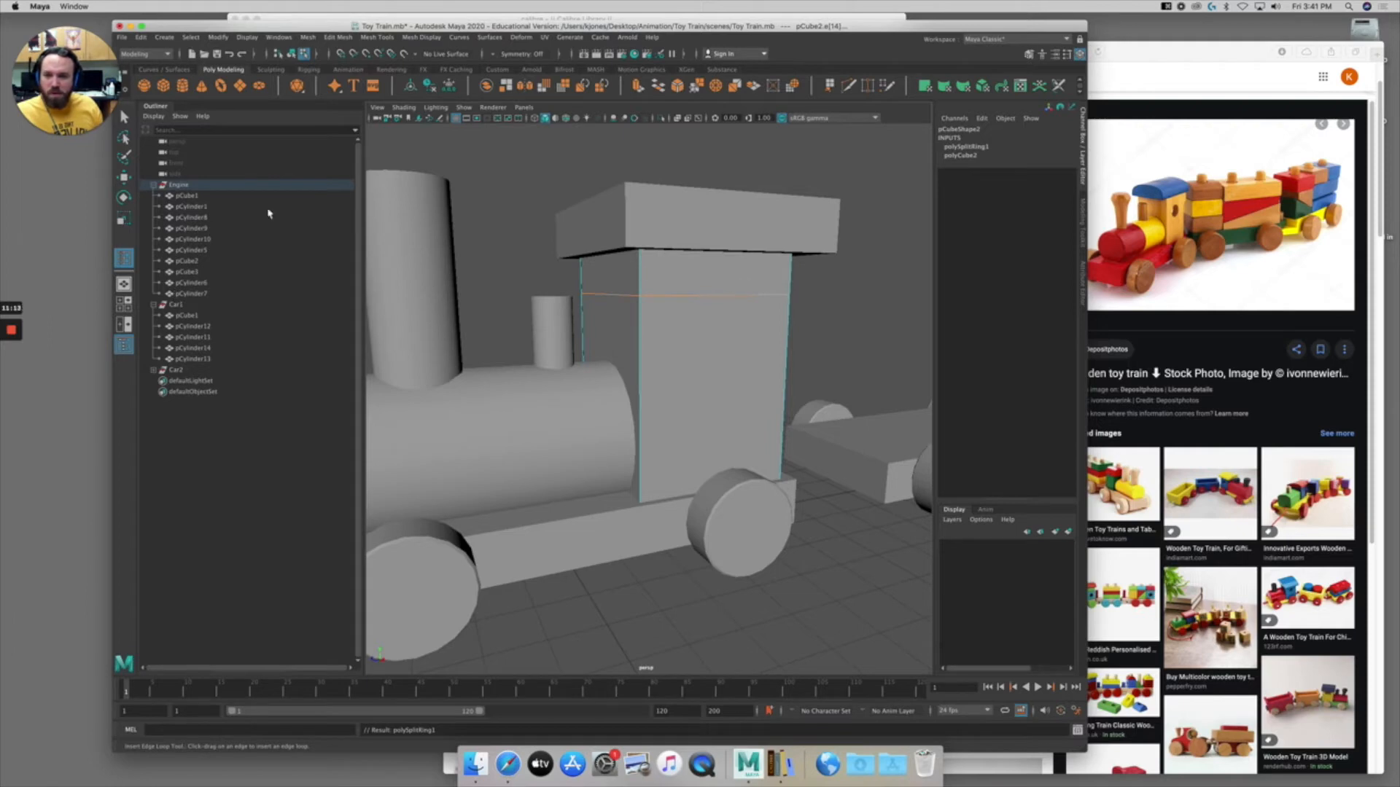
# Extrude the cab's upper rear face, above the inserted edge loop, a short distance backward to form a ledge under the roof.
pyautogui.click(124, 180)
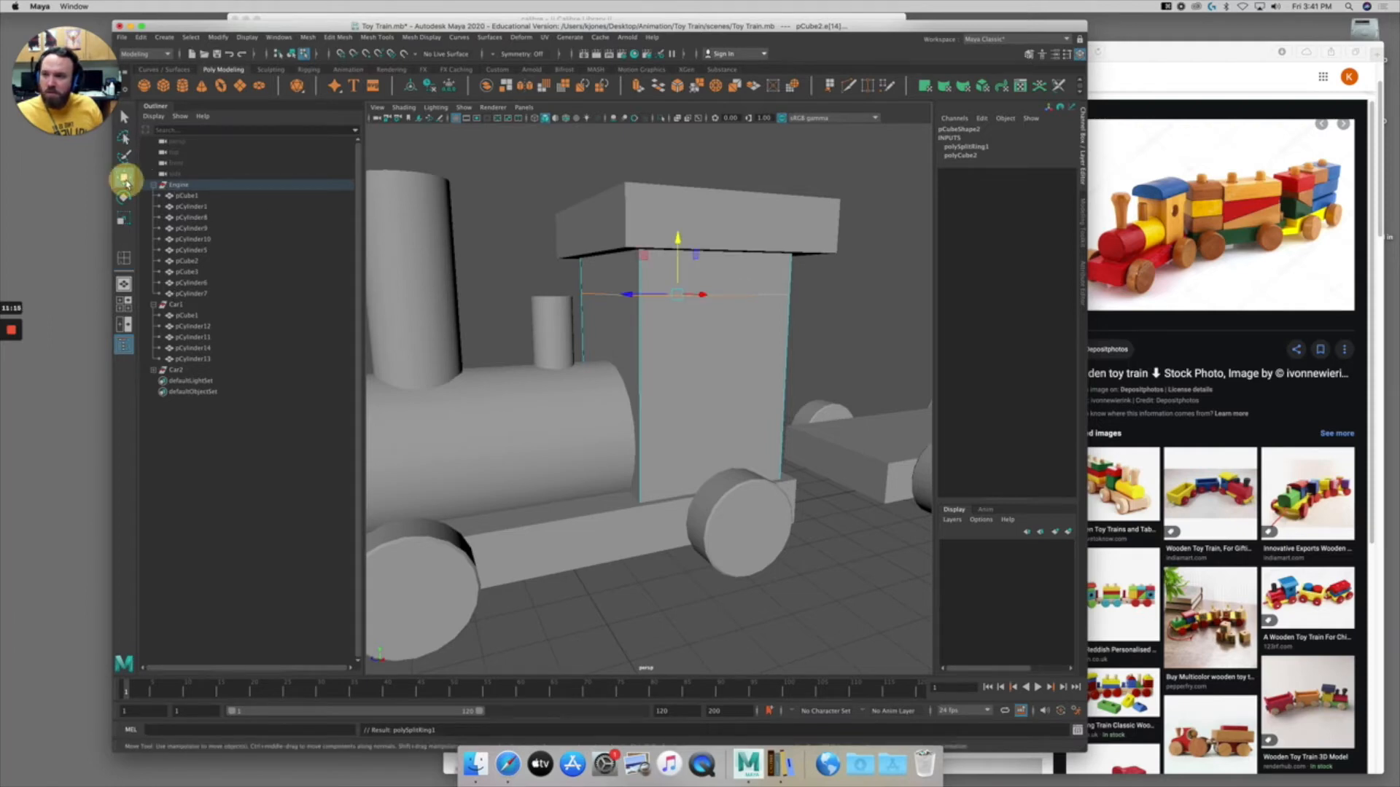
pyautogui.moveTo(743, 276)
pyautogui.keyDown('alt'); pyautogui.mouseDown()
pyautogui.moveTo(671, 279)
pyautogui.moveTo(725, 269)
pyautogui.mouseUp(); pyautogui.keyUp('alt')
pyautogui.rightClick(726, 270)
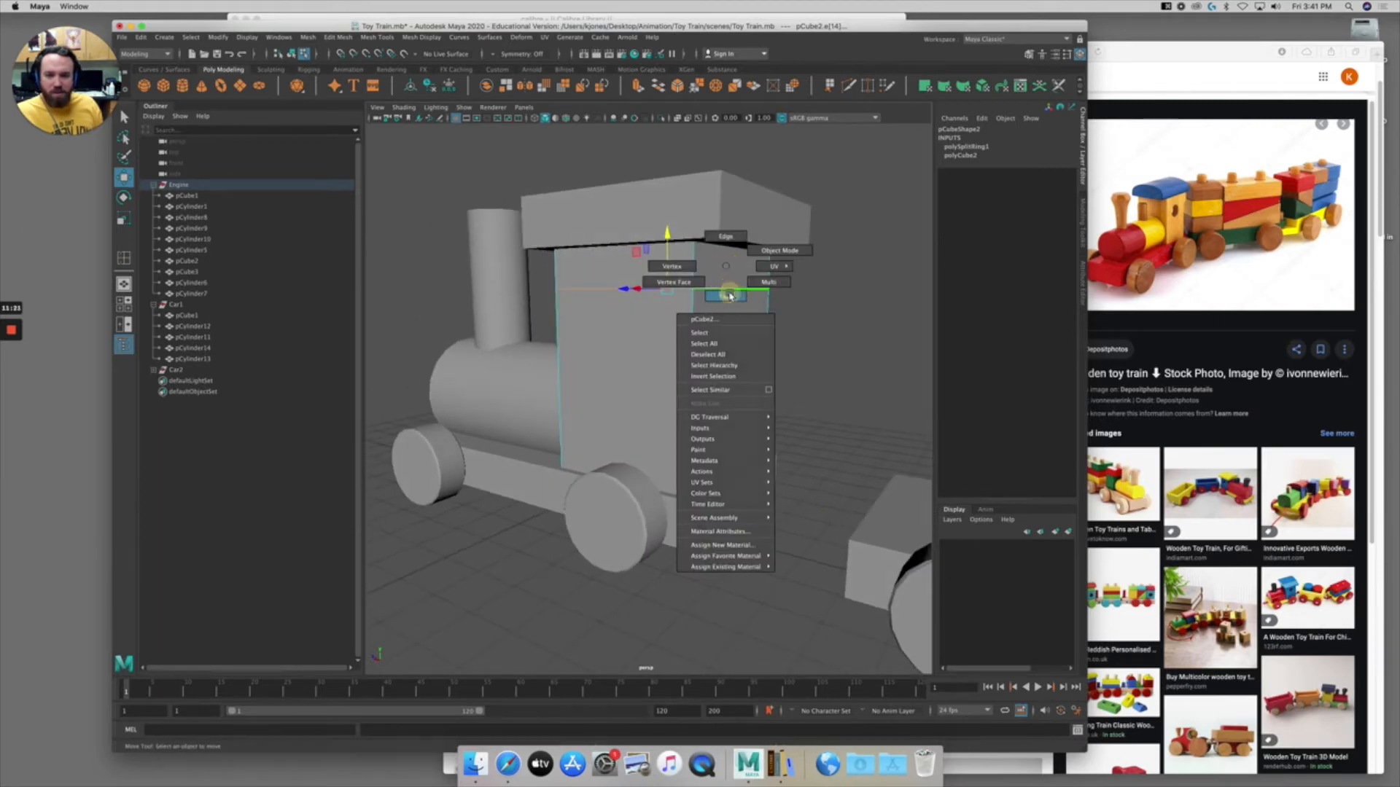
pyautogui.click(726, 296)
pyautogui.click(729, 272)
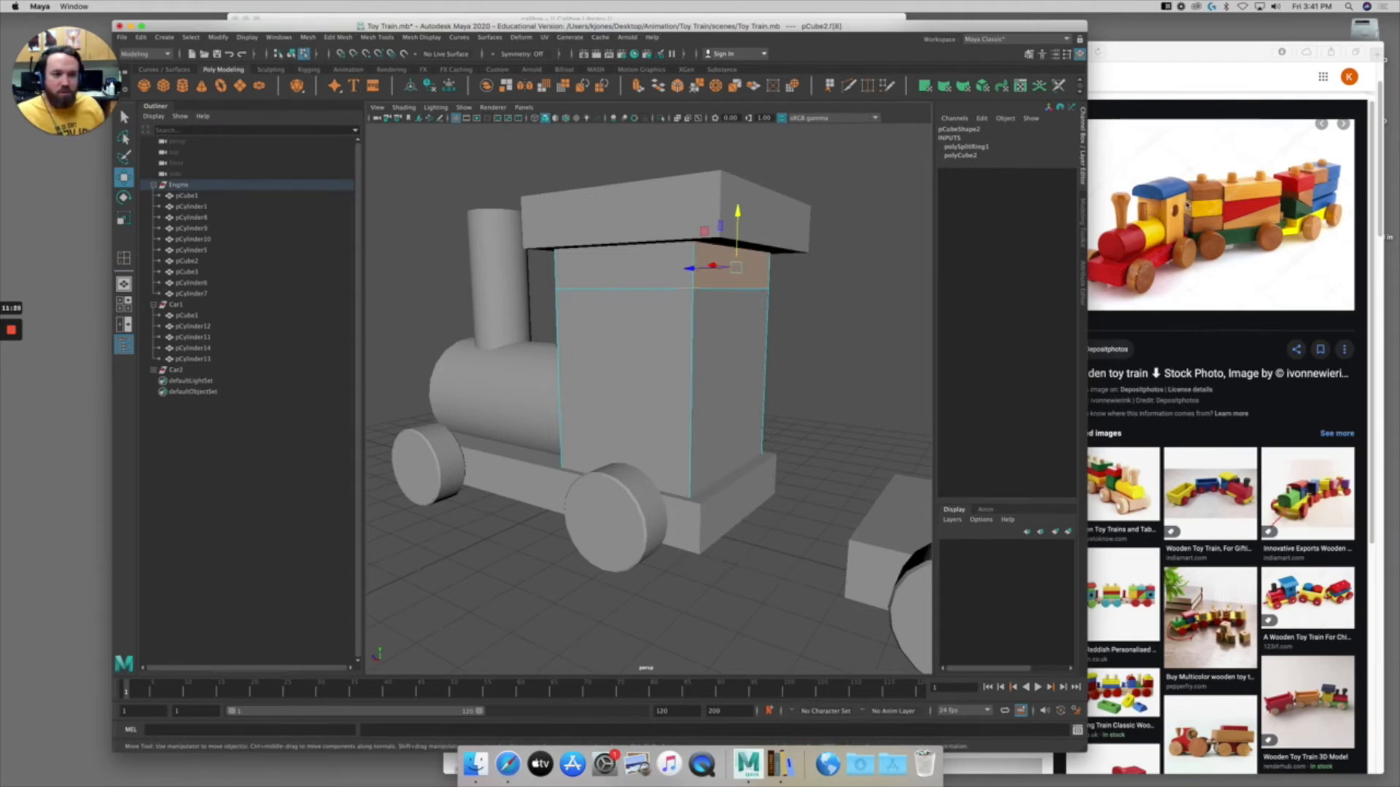
pyautogui.moveTo(738, 271)
pyautogui.keyDown('alt'); pyautogui.mouseDown()
pyautogui.moveTo(763, 272)
pyautogui.moveTo(749, 285)
pyautogui.mouseUp(); pyautogui.keyUp('alt')
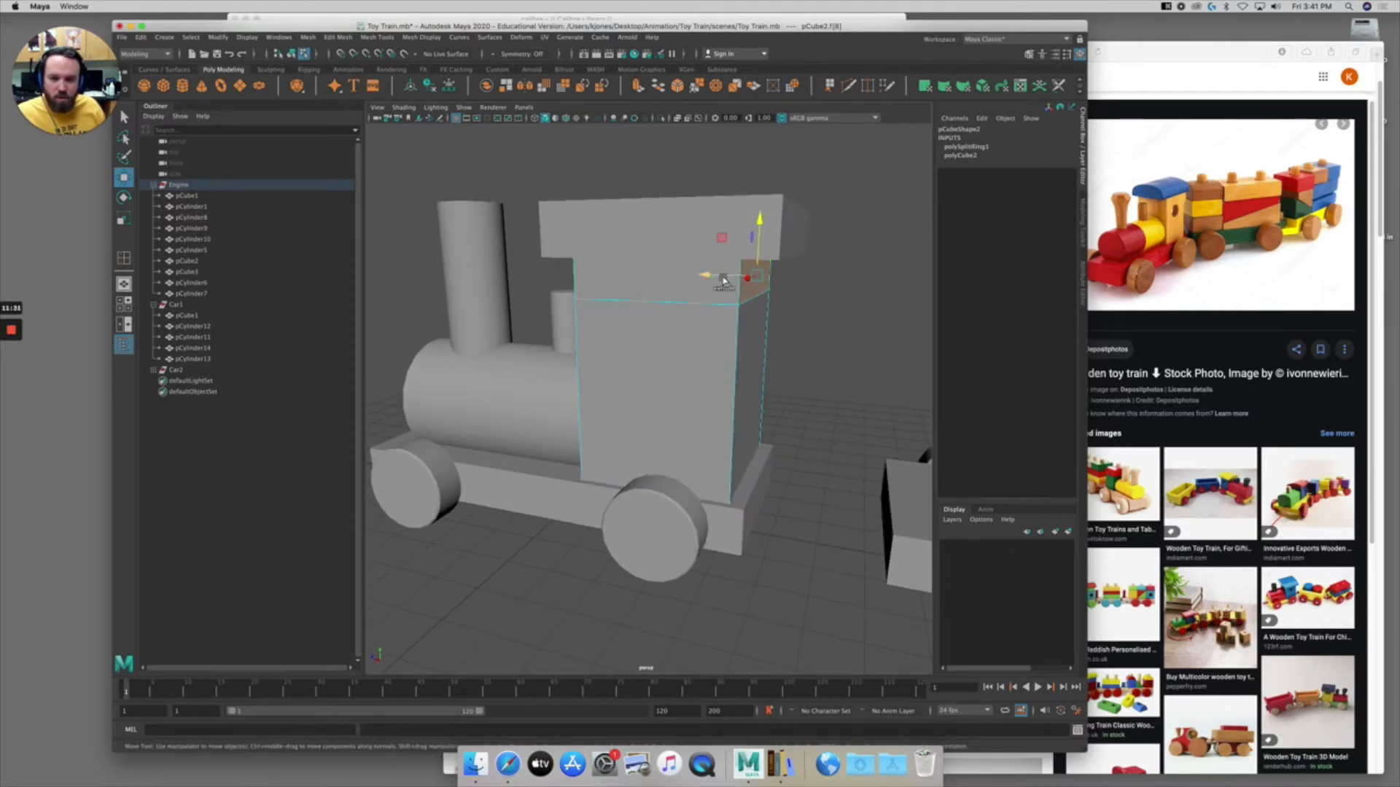
pyautogui.keyDown('alt'); pyautogui.moveTo(721, 283); pyautogui.dragTo(711, 295); pyautogui.keyUp('alt')
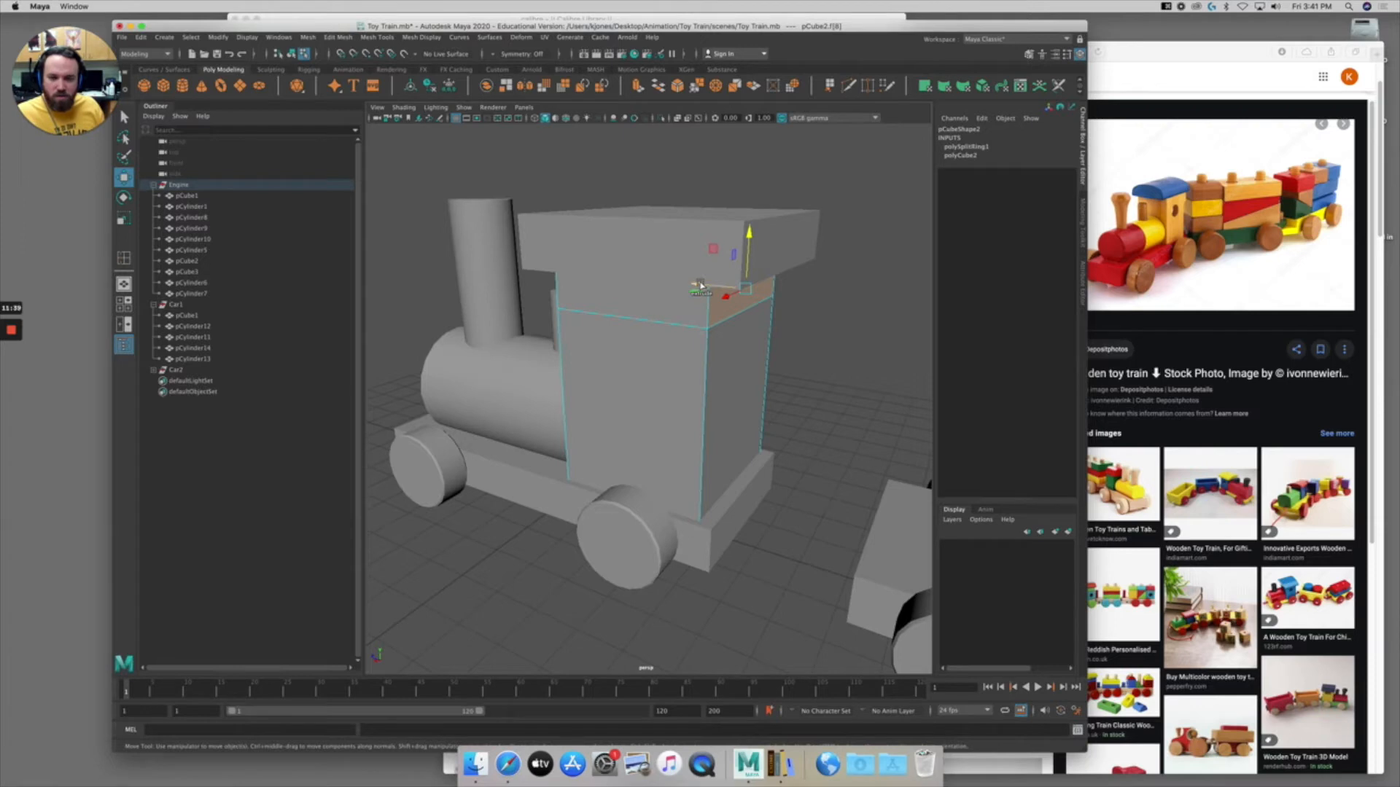
pyautogui.hotkey('ctrl', 'e')
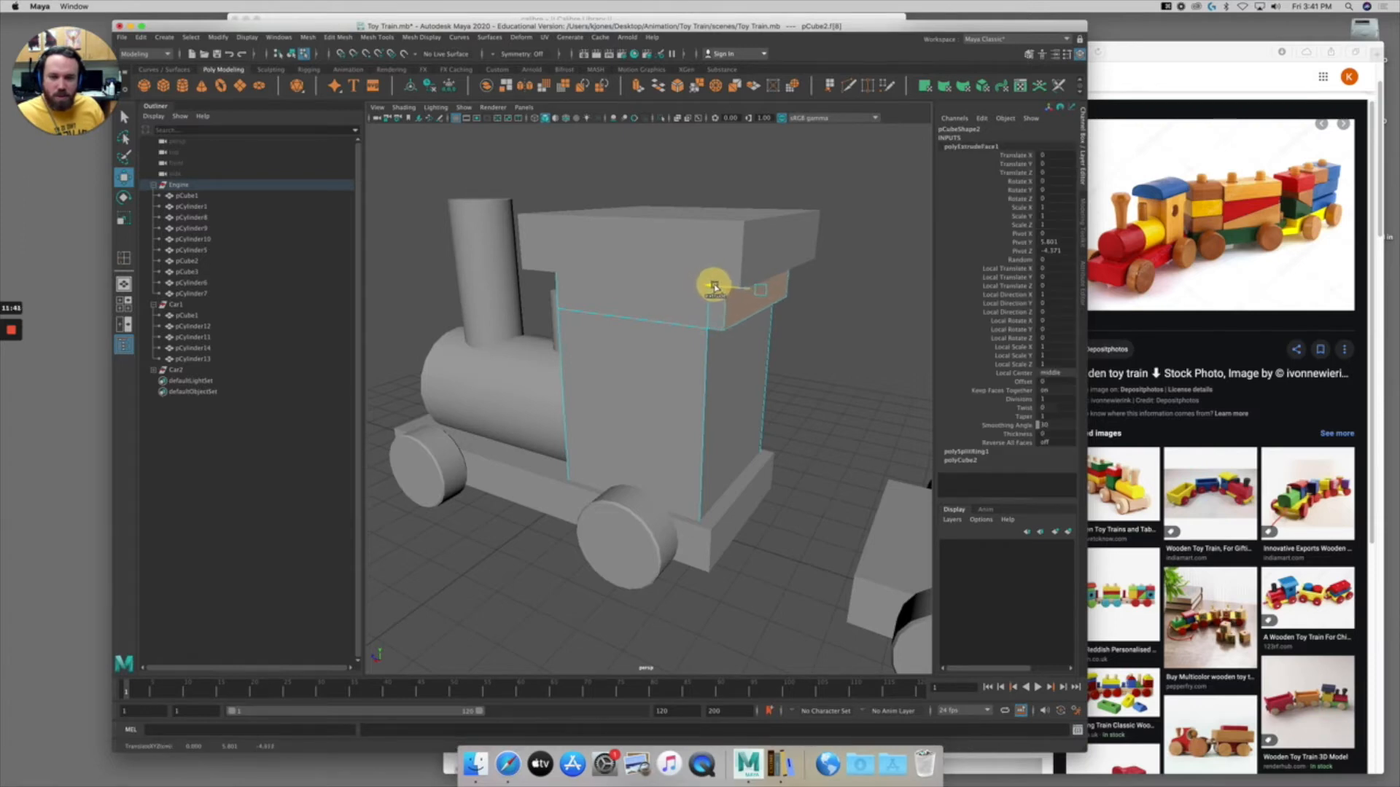
pyautogui.moveTo(716, 287); pyautogui.dragTo(719, 287)
# Try extruding the cab ledge's rear face further backward, then undo the extra extrusions.
pyautogui.keyDown('alt'); pyautogui.moveTo(753, 334); pyautogui.dragTo(760, 317); pyautogui.keyUp('alt')
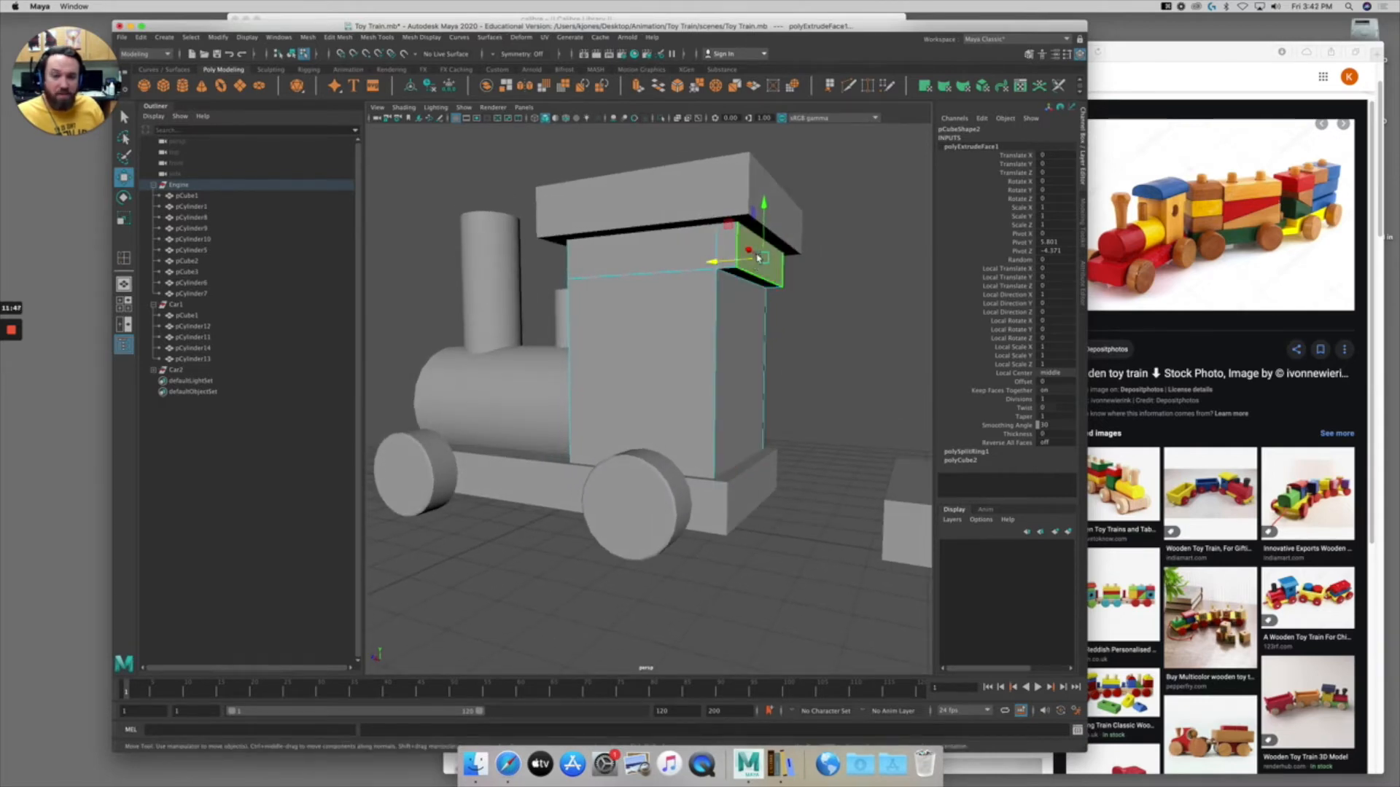
pyautogui.moveTo(719, 260); pyautogui.dragTo(793, 255)
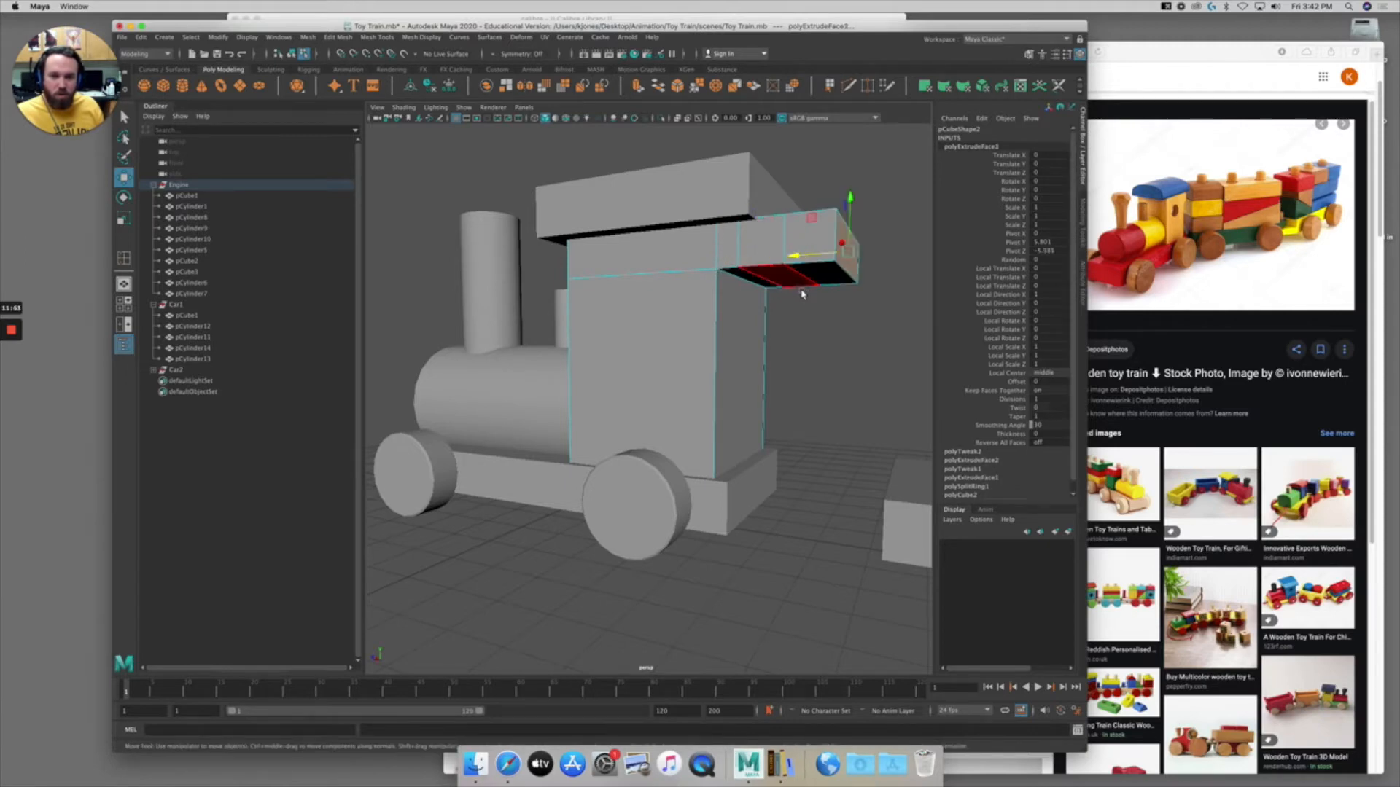
pyautogui.press('super+z')
pyautogui.press('super+z')
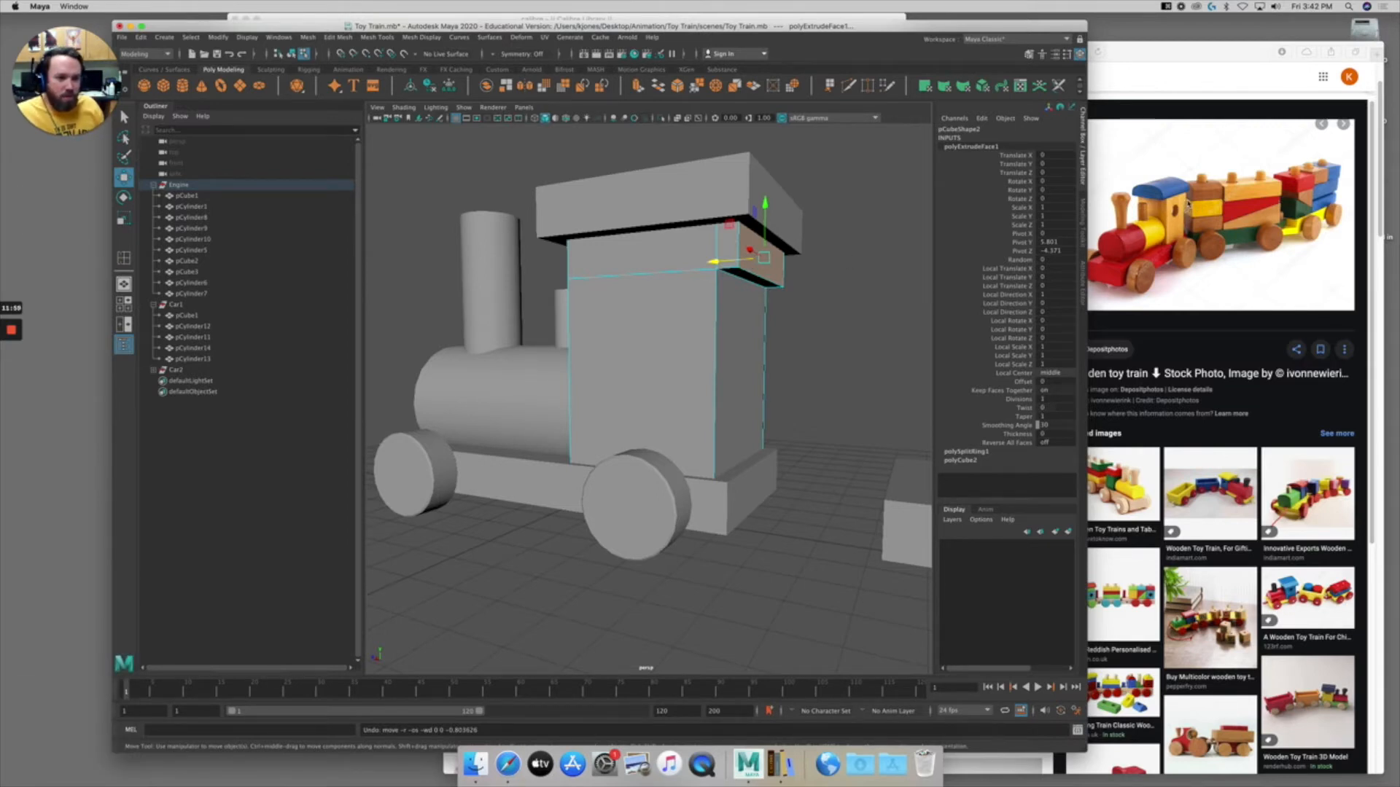
# Bevel the inner edge where the ledge's underside meets the cab's rear wall, with a fraction of 0.6 and 2 segments.
pyautogui.rightClick(748, 265)
pyautogui.click(748, 255)
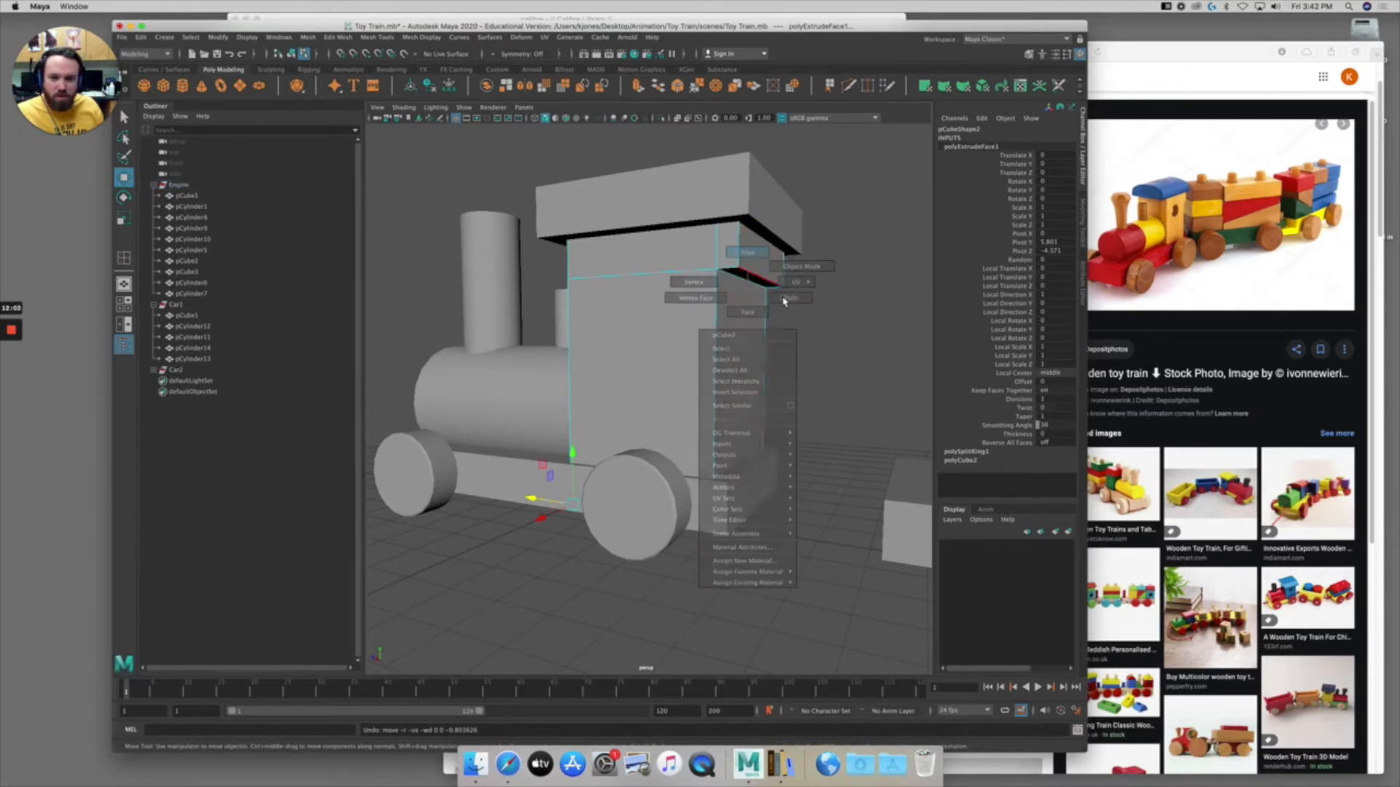
pyautogui.click(746, 281)
pyautogui.click(745, 282)
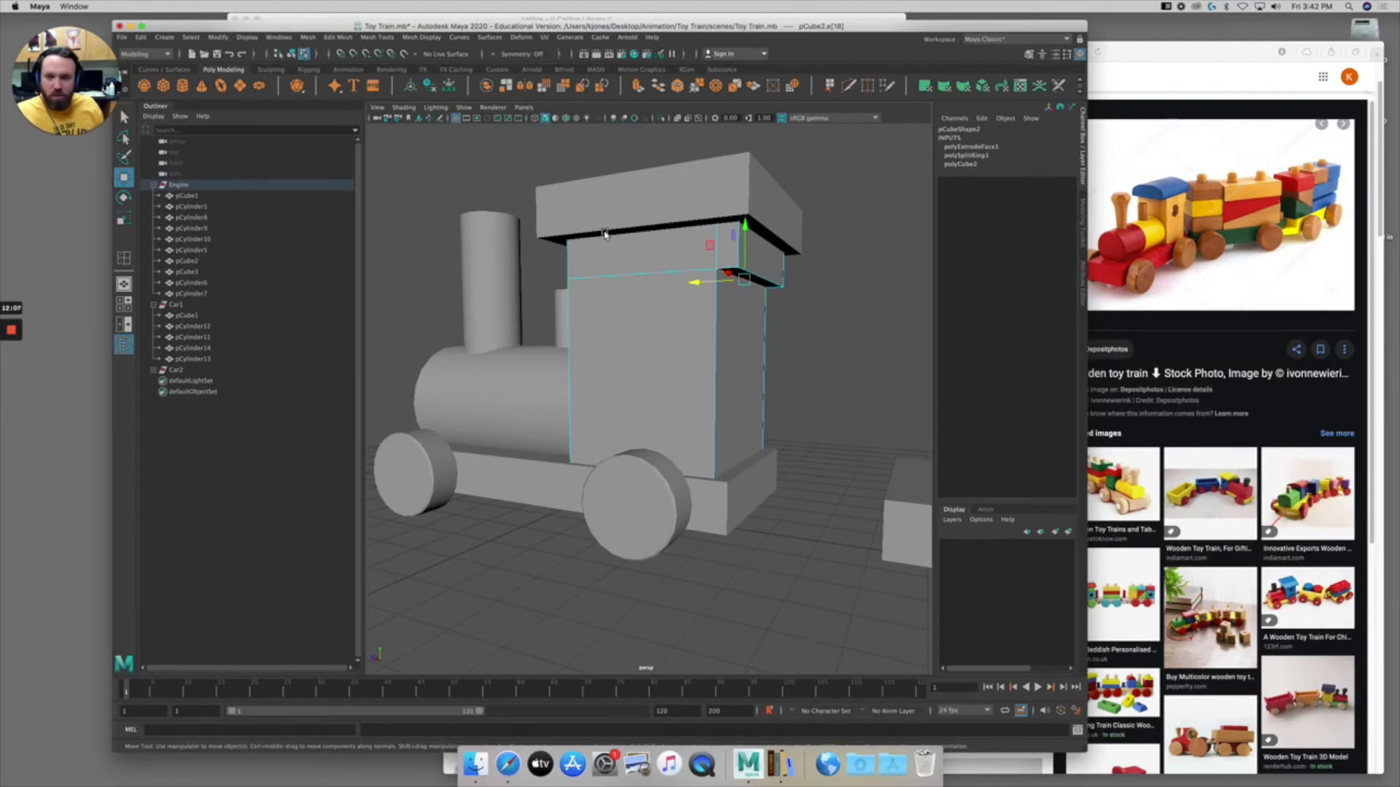
pyautogui.click(337, 37)
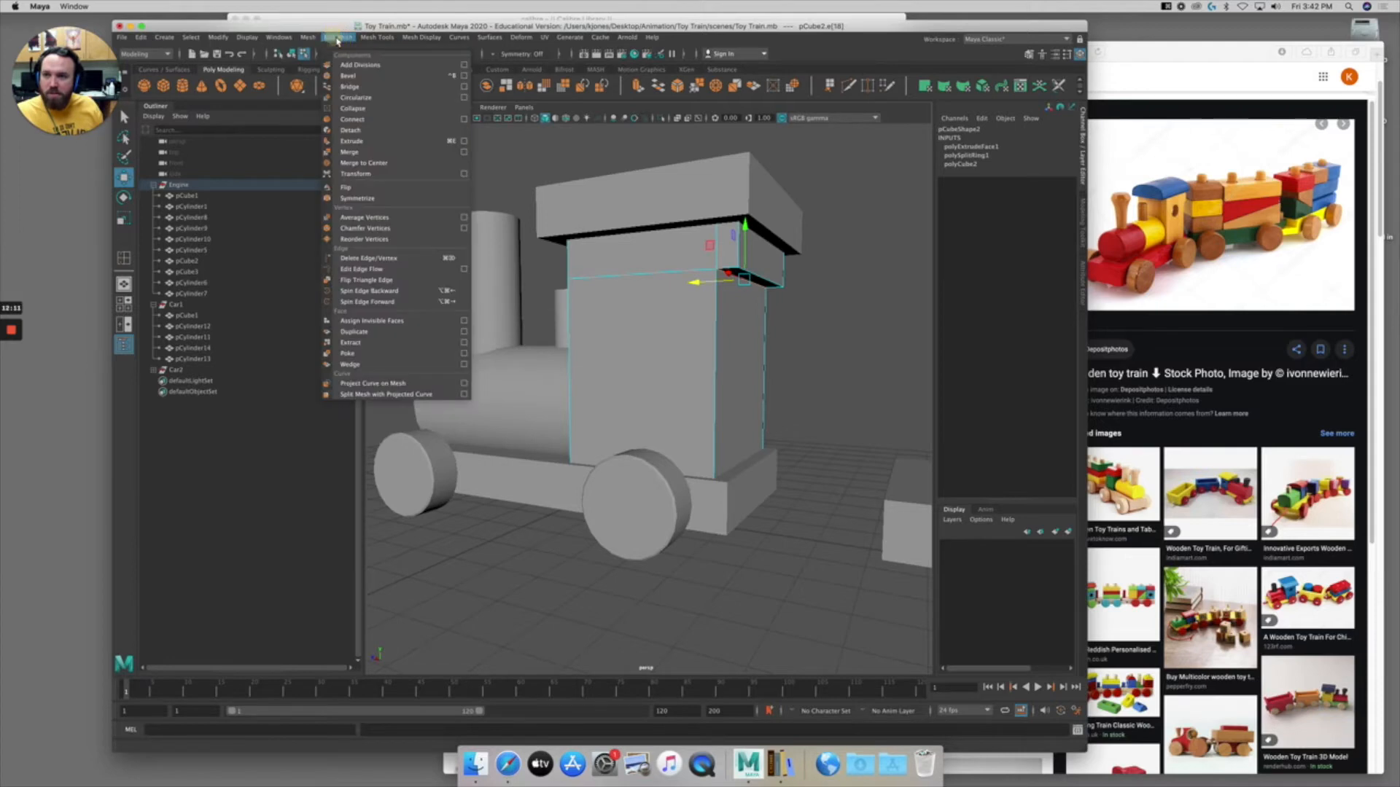
pyautogui.click(349, 77)
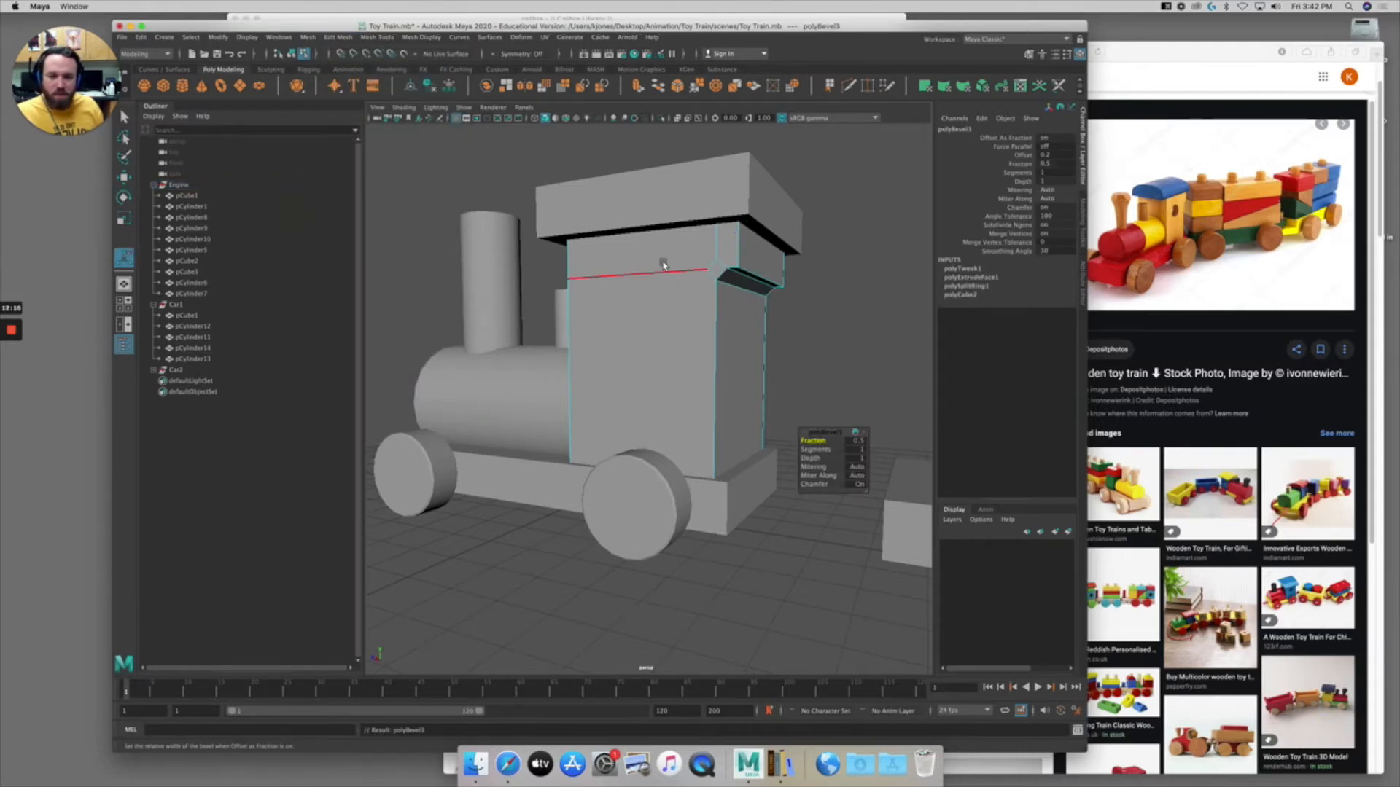
pyautogui.moveTo(815, 440)
pyautogui.mouseDown()
pyautogui.moveTo(829, 441)
pyautogui.moveTo(820, 449)
pyautogui.mouseUp()
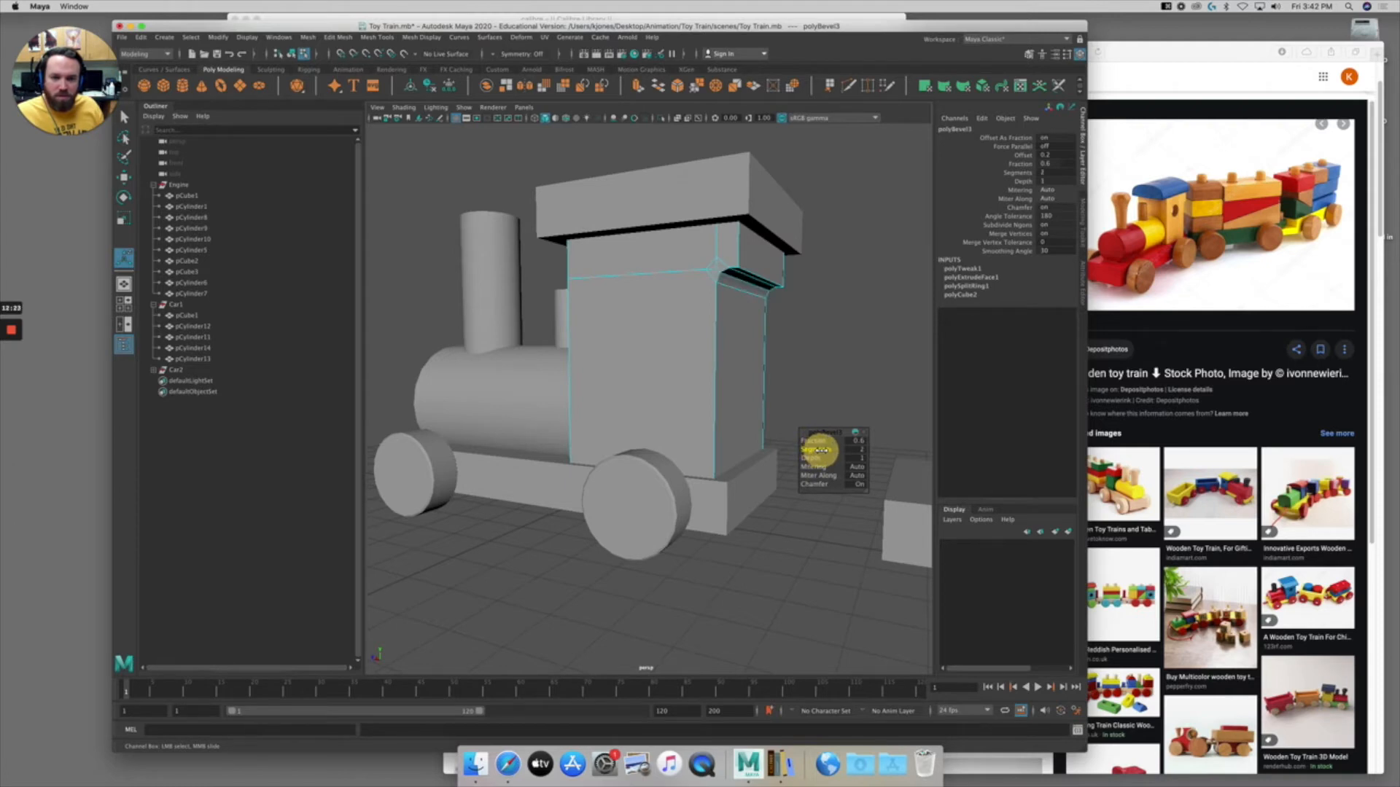
# Switch to face selection and inspect the beveled cab ledge and the boiler's beveled front rim from several angles.
pyautogui.keyDown('alt'); pyautogui.moveTo(750, 343); pyautogui.dragTo(756, 341); pyautogui.keyUp('alt')
pyautogui.keyDown('alt'); pyautogui.moveTo(756, 340); pyautogui.dragTo(680, 297, button='right'); pyautogui.keyUp('alt')
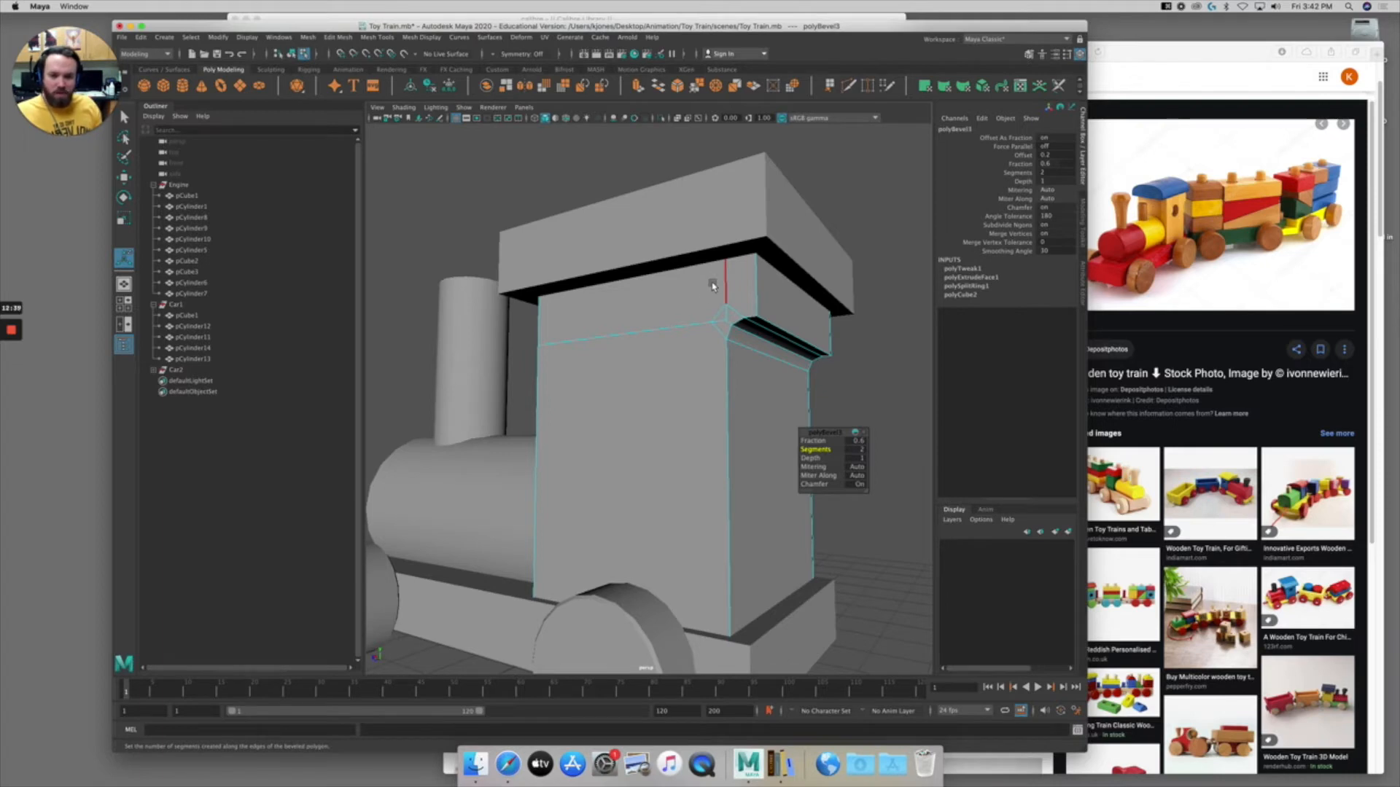
pyautogui.moveTo(716, 285); pyautogui.dragTo(717, 306, button='right')
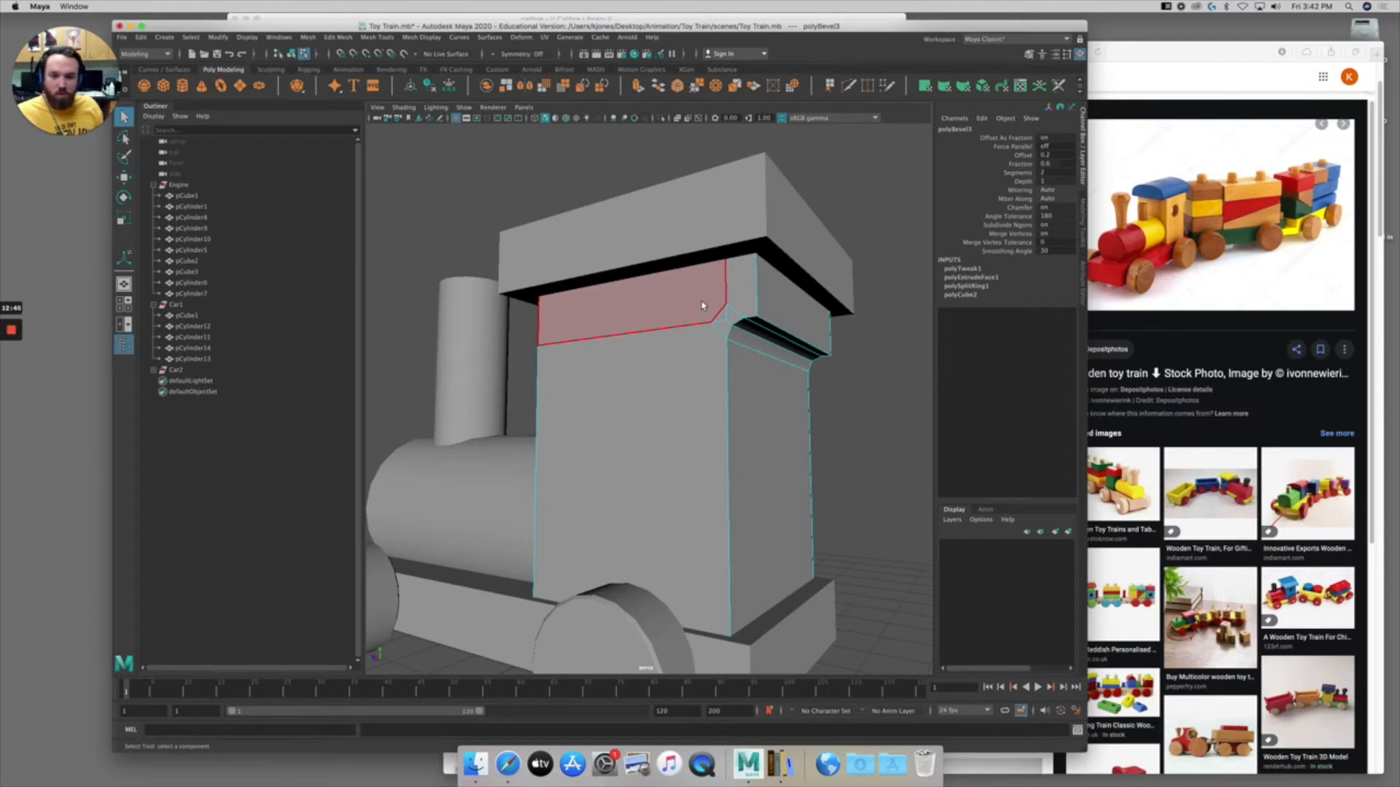
pyautogui.keyDown('alt'); pyautogui.moveTo(689, 314); pyautogui.dragTo(719, 308); pyautogui.keyUp('alt')
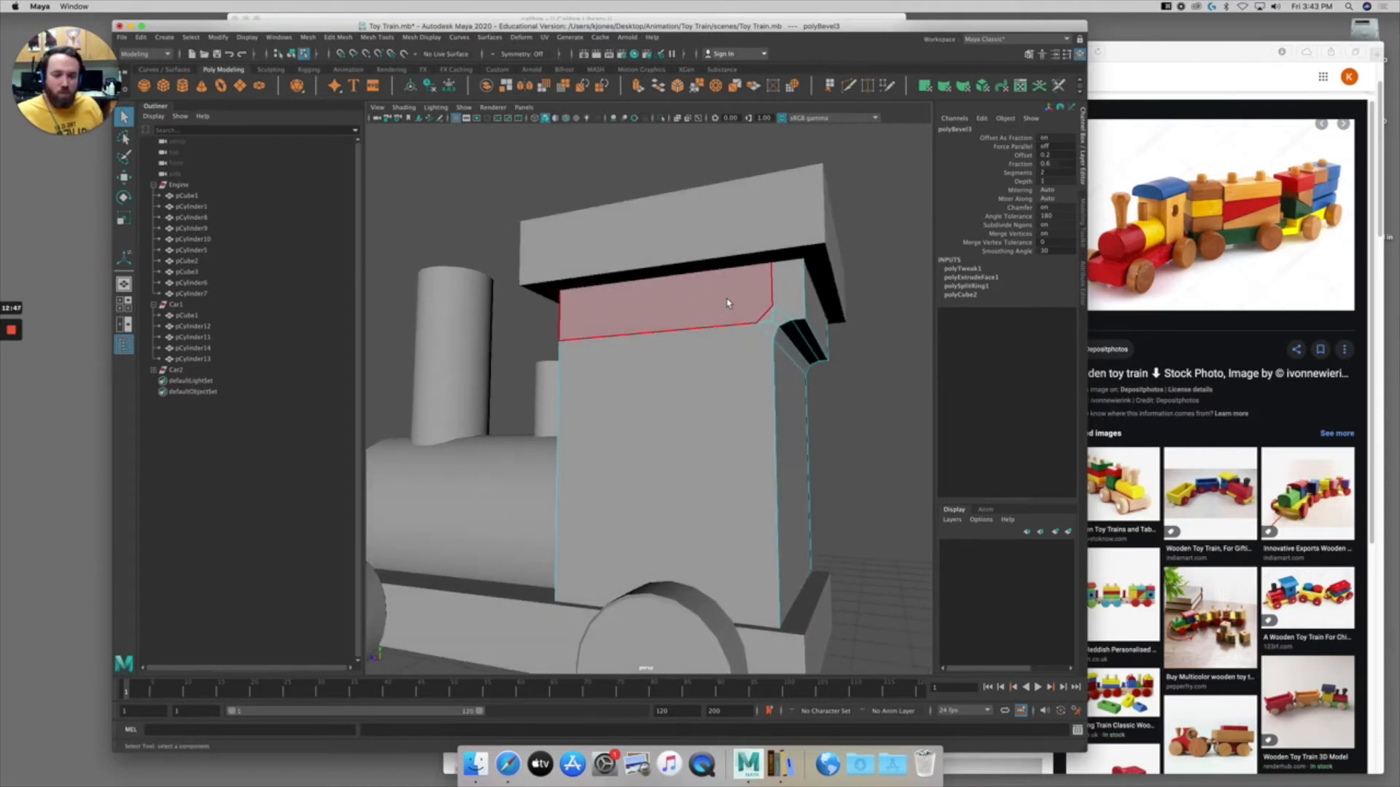
pyautogui.keyDown('alt'); pyautogui.moveTo(673, 320); pyautogui.dragTo(676, 346); pyautogui.keyUp('alt')
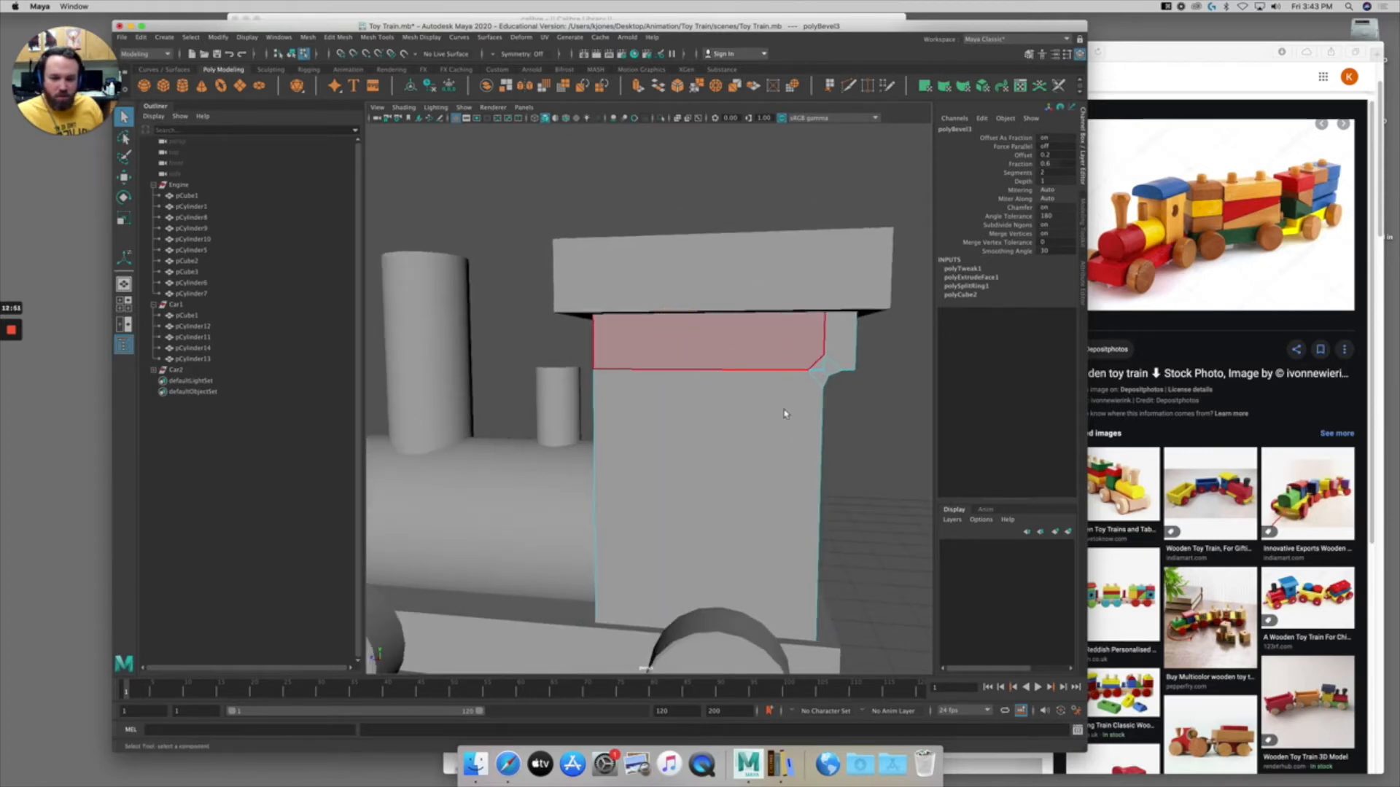
pyautogui.keyDown('alt'); pyautogui.moveTo(700, 434); pyautogui.dragTo(556, 468); pyautogui.keyUp('alt')
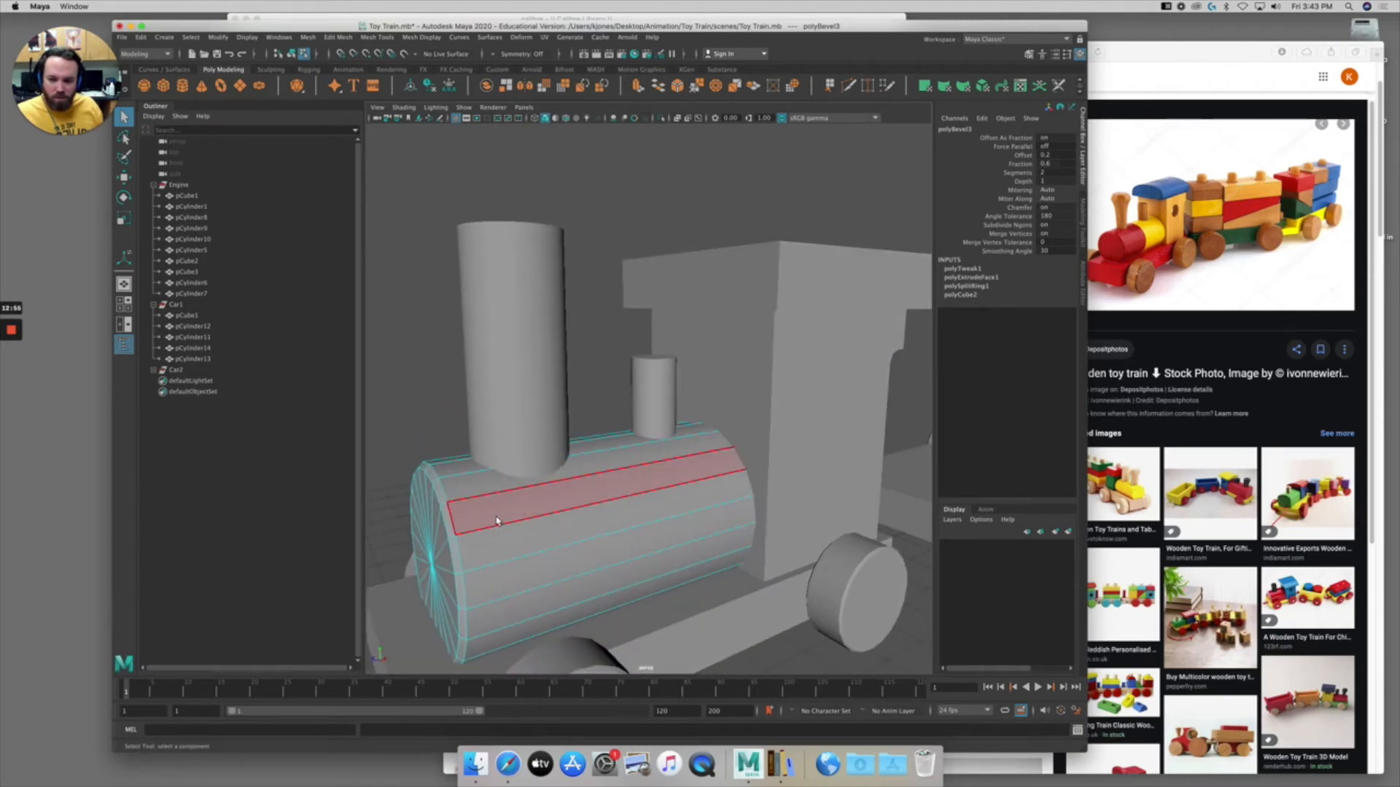
pyautogui.keyDown('alt'); pyautogui.moveTo(498, 521); pyautogui.dragTo(543, 482, button='middle'); pyautogui.keyUp('alt')
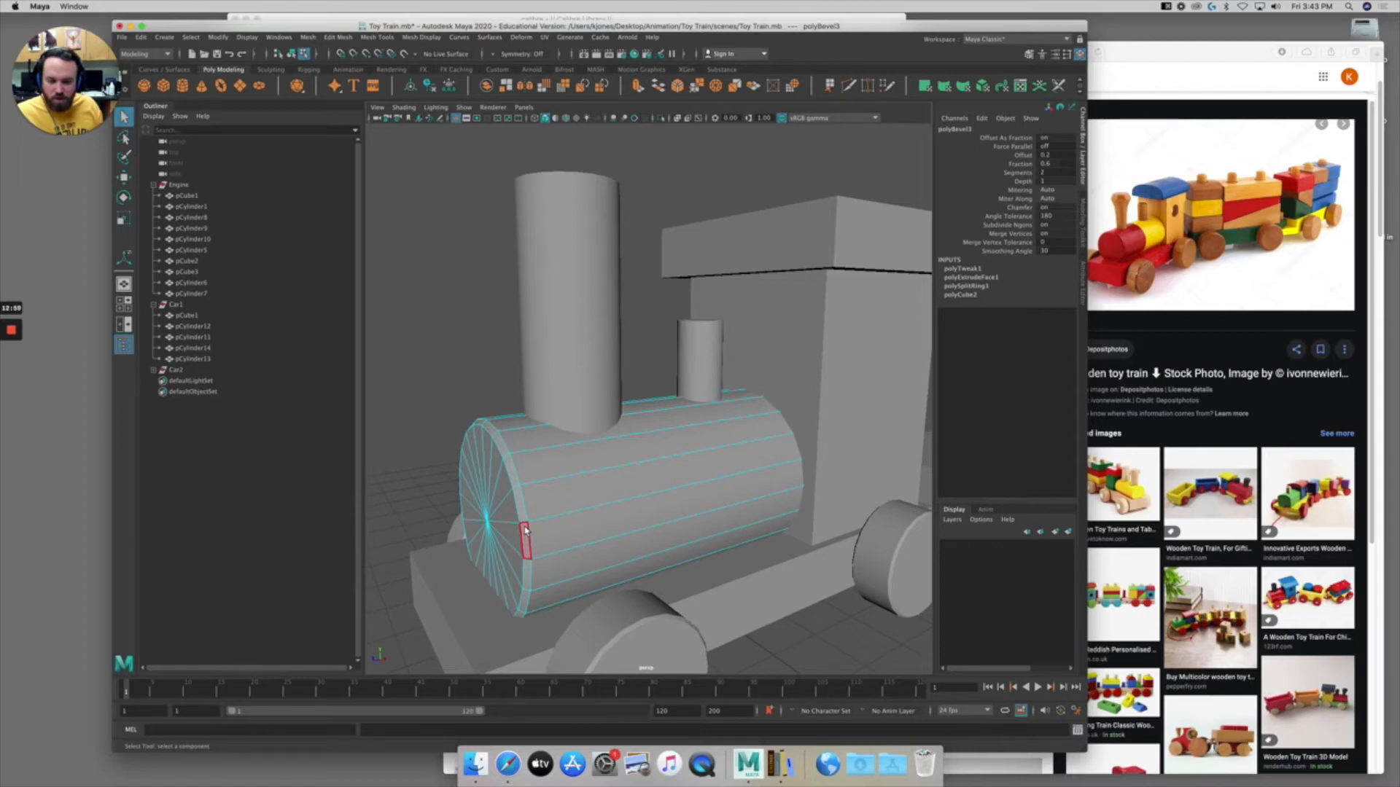
# Examine the face layout at the boiler's front end and on the cab side around the beveled ledge corner.
pyautogui.keyDown('alt'); pyautogui.moveTo(526, 535); pyautogui.dragTo(562, 510); pyautogui.keyUp('alt')
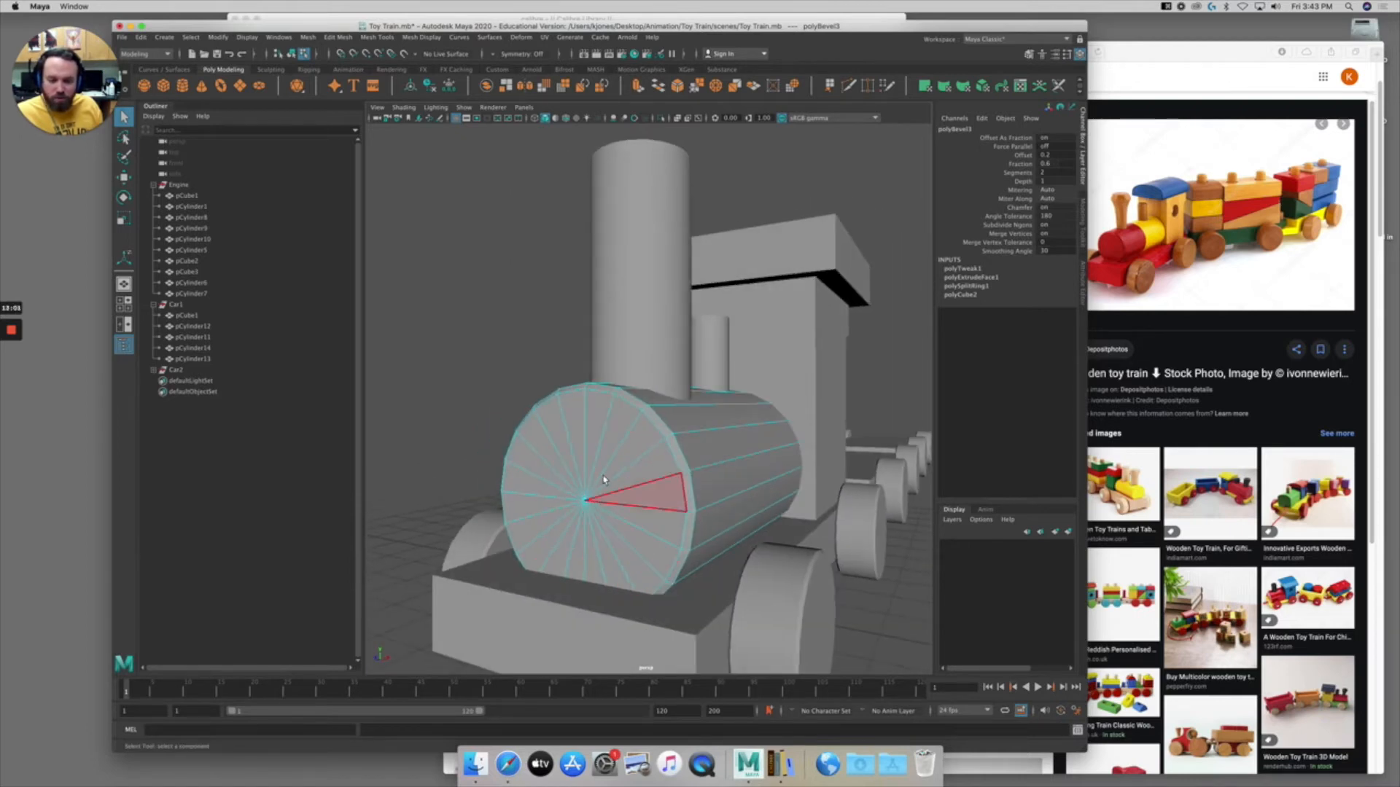
pyautogui.keyDown('alt'); pyautogui.moveTo(605, 490); pyautogui.dragTo(589, 474); pyautogui.keyUp('alt')
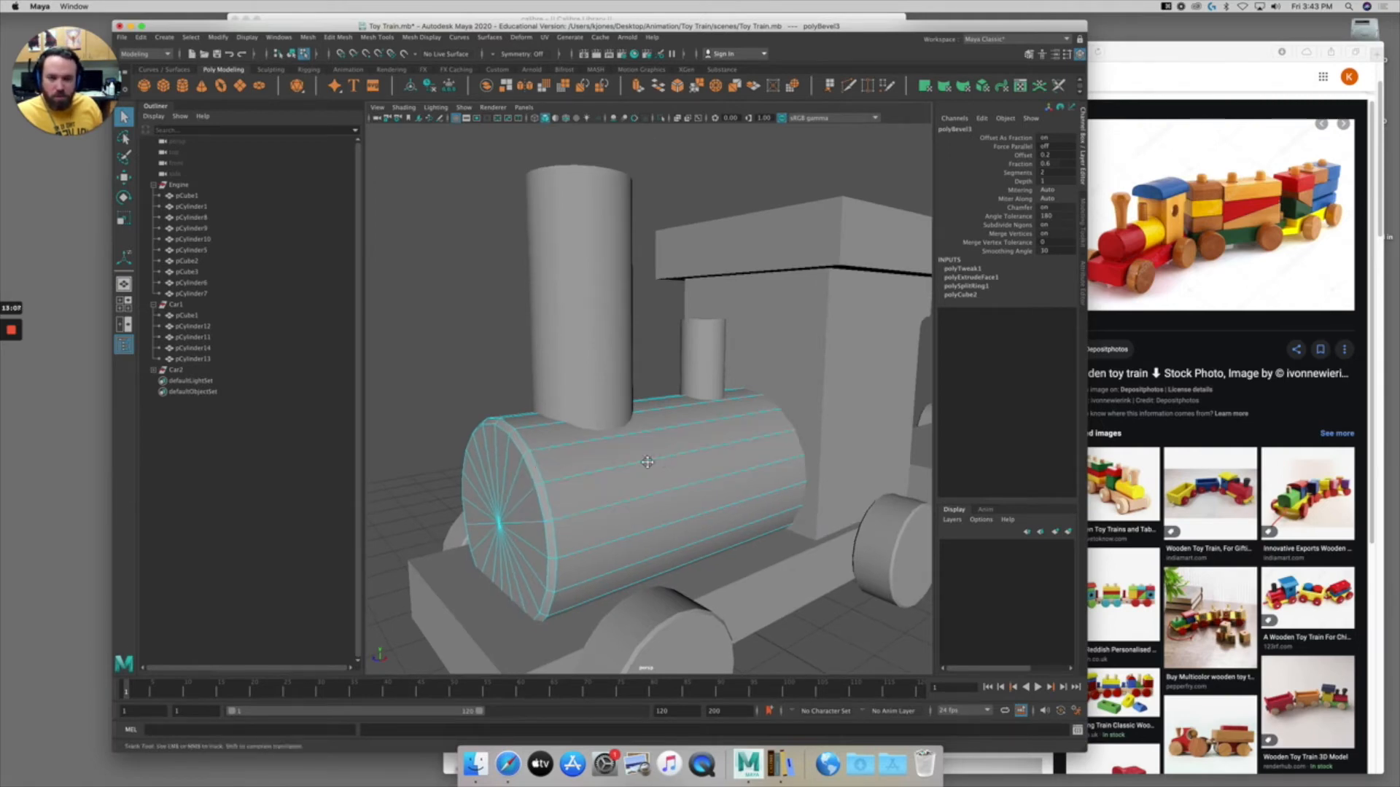
pyautogui.keyDown('alt'); pyautogui.moveTo(648, 462); pyautogui.dragTo(503, 503, button='middle'); pyautogui.keyUp('alt')
pyautogui.keyDown('alt'); pyautogui.moveTo(734, 363); pyautogui.dragTo(646, 409); pyautogui.keyUp('alt')
pyautogui.keyDown('alt'); pyautogui.moveTo(647, 409); pyautogui.dragTo(718, 406, button='right'); pyautogui.keyUp('alt')
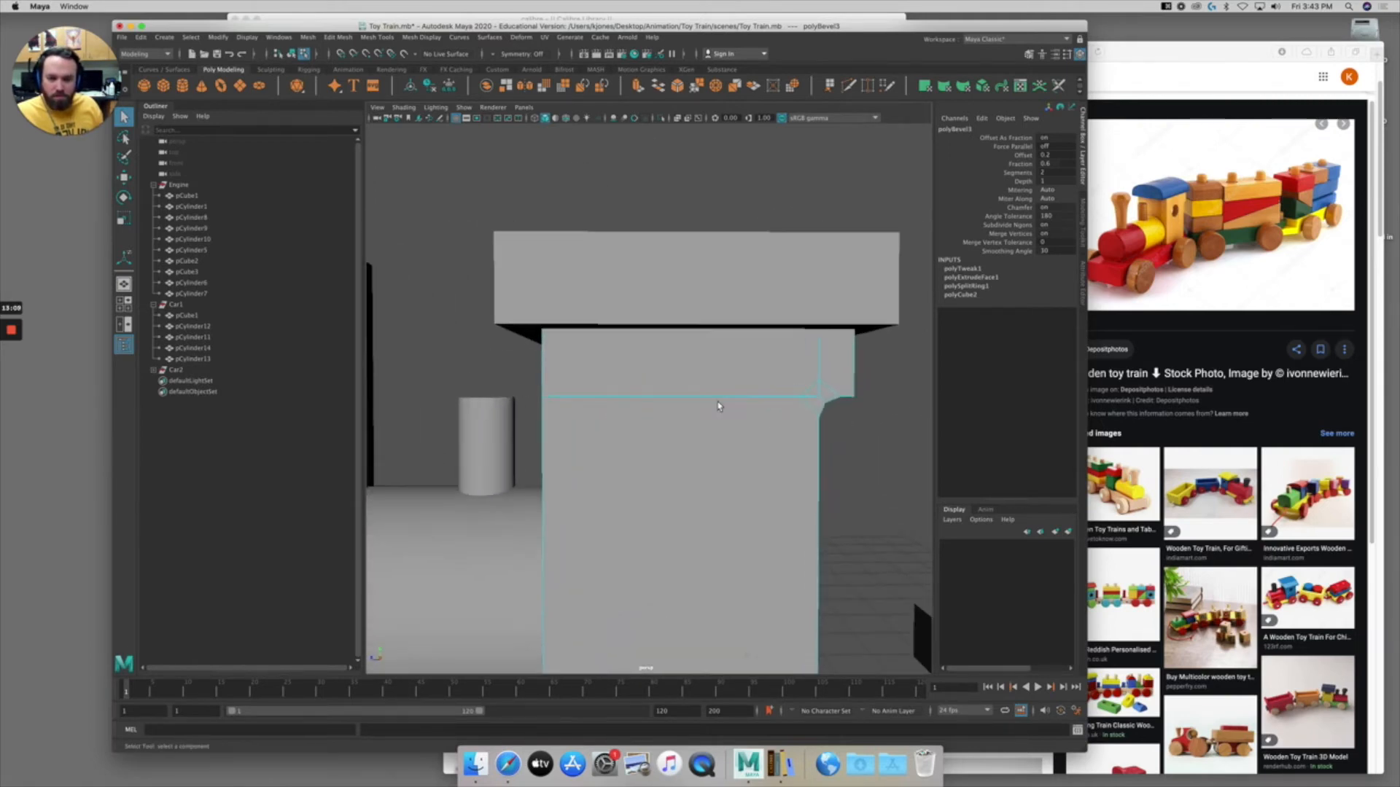
pyautogui.keyDown('alt'); pyautogui.moveTo(718, 407); pyautogui.dragTo(702, 412, button='middle'); pyautogui.keyUp('alt')
pyautogui.keyDown('alt'); pyautogui.moveTo(662, 373); pyautogui.dragTo(656, 378); pyautogui.keyUp('alt')
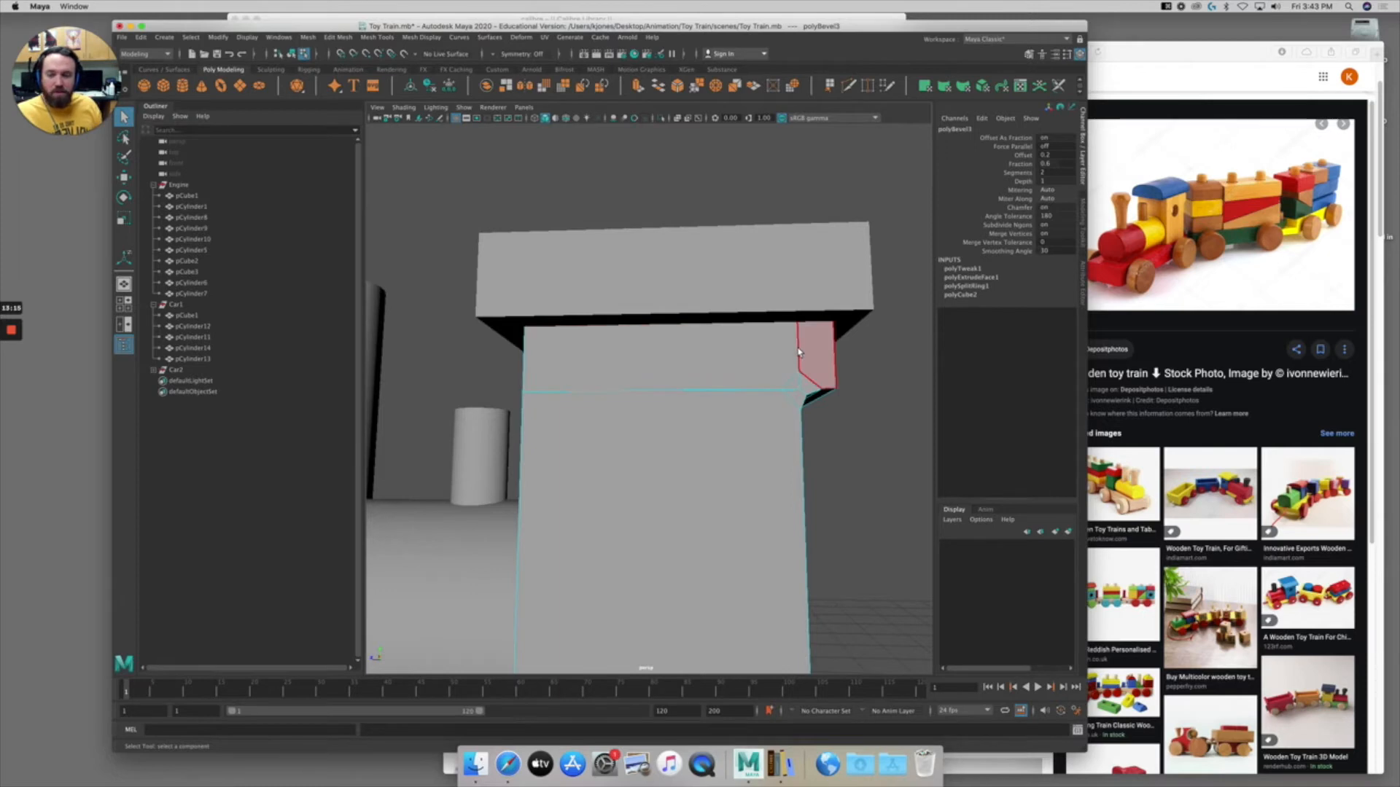
pyautogui.moveTo(697, 391)
pyautogui.keyDown('alt'); pyautogui.mouseDown()
pyautogui.moveTo(706, 409)
pyautogui.moveTo(682, 379)
pyautogui.mouseUp(); pyautogui.keyUp('alt')
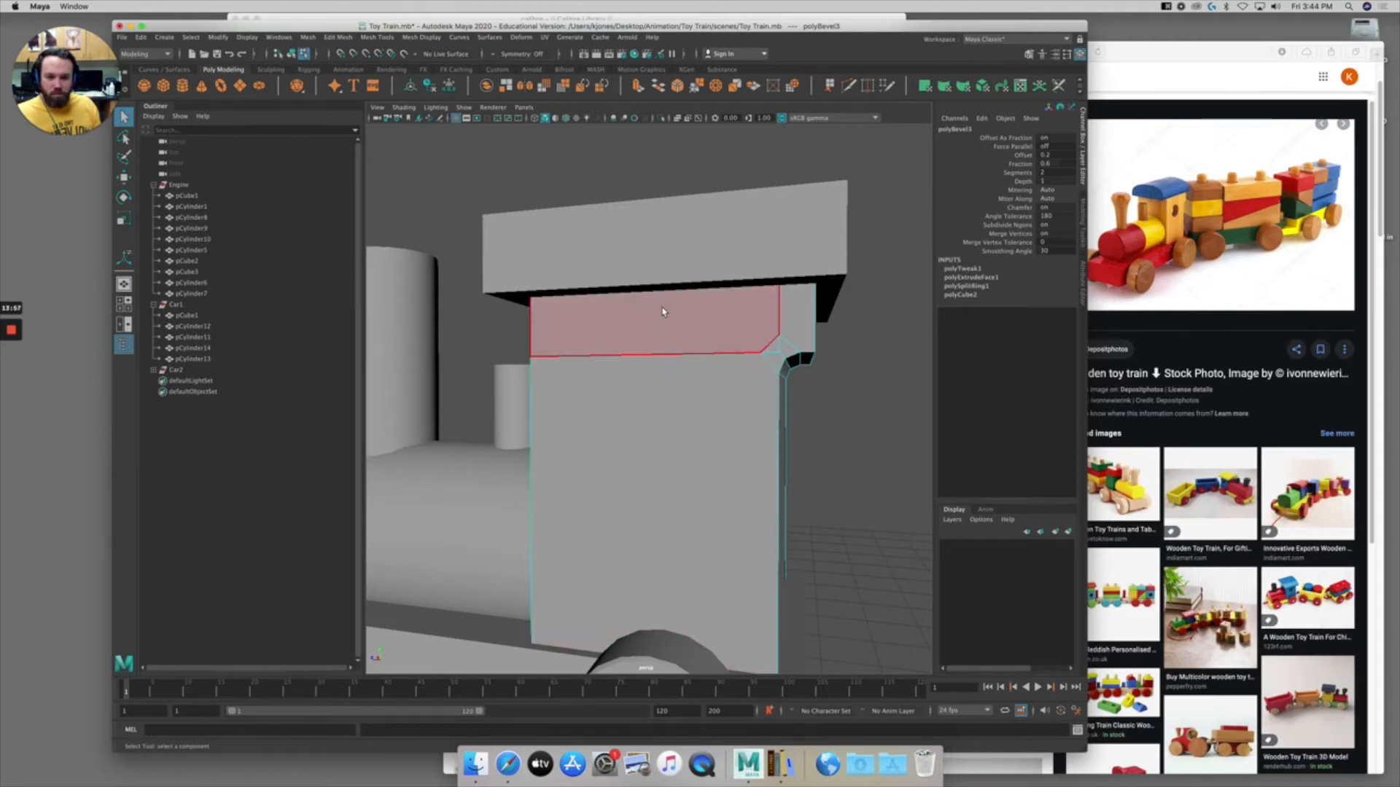
pyautogui.keyDown('alt'); pyautogui.moveTo(665, 319); pyautogui.dragTo(659, 320); pyautogui.keyUp('alt')
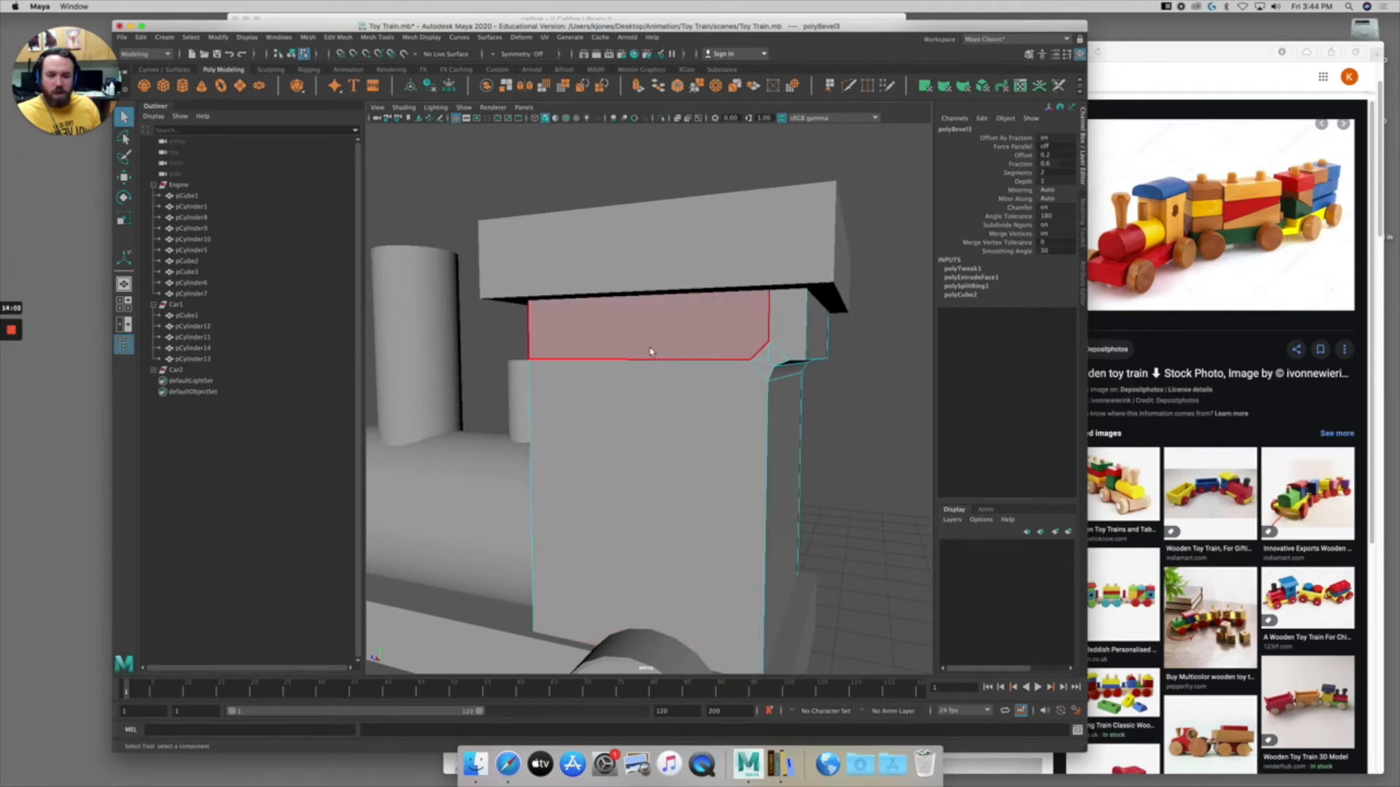
pyautogui.keyDown('alt'); pyautogui.moveTo(651, 353); pyautogui.dragTo(722, 365); pyautogui.keyUp('alt')
pyautogui.keyDown('alt'); pyautogui.moveTo(722, 365); pyautogui.dragTo(584, 370, button='right'); pyautogui.keyUp('alt')
pyautogui.keyDown('alt'); pyautogui.moveTo(584, 371); pyautogui.dragTo(641, 380); pyautogui.keyUp('alt')
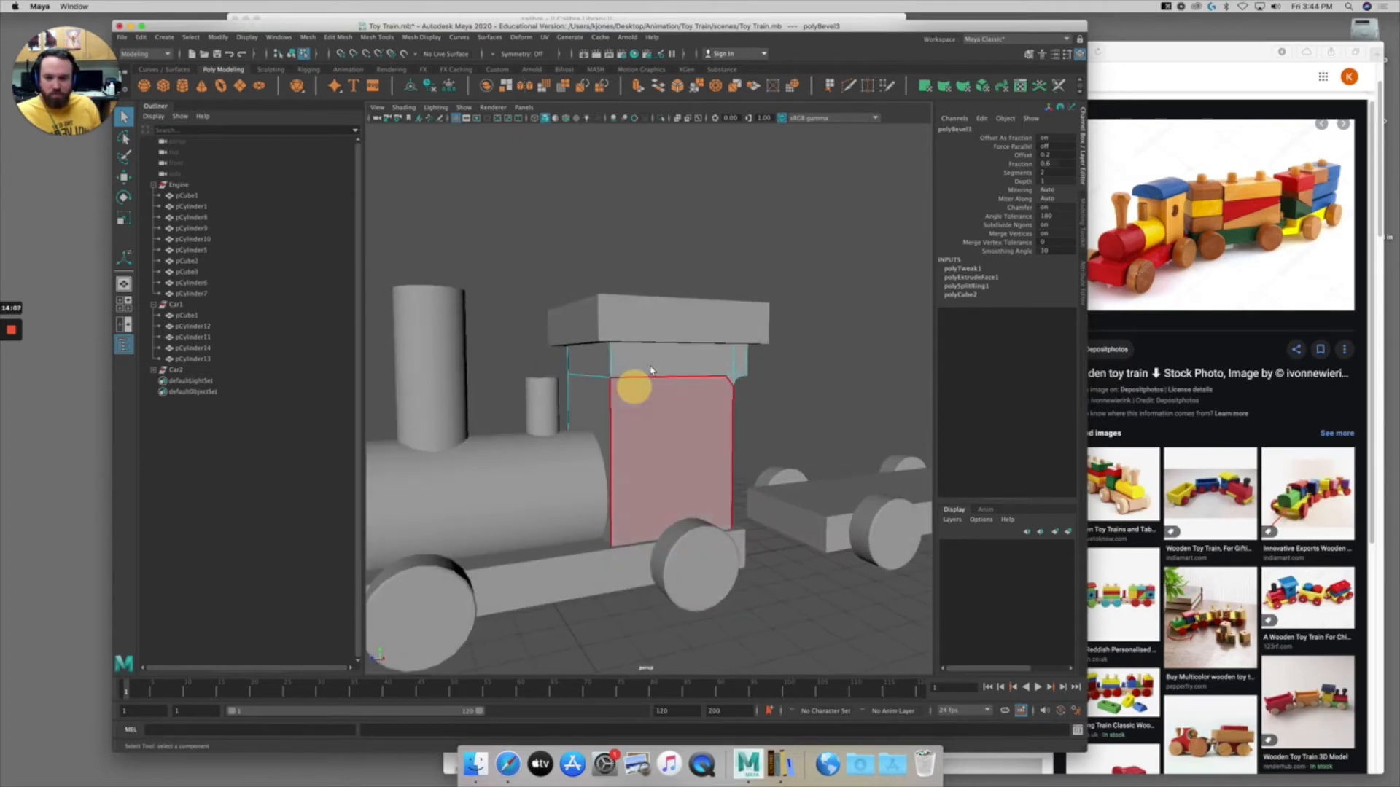
pyautogui.keyDown('alt'); pyautogui.moveTo(666, 366); pyautogui.dragTo(716, 362, button='right'); pyautogui.keyUp('alt')
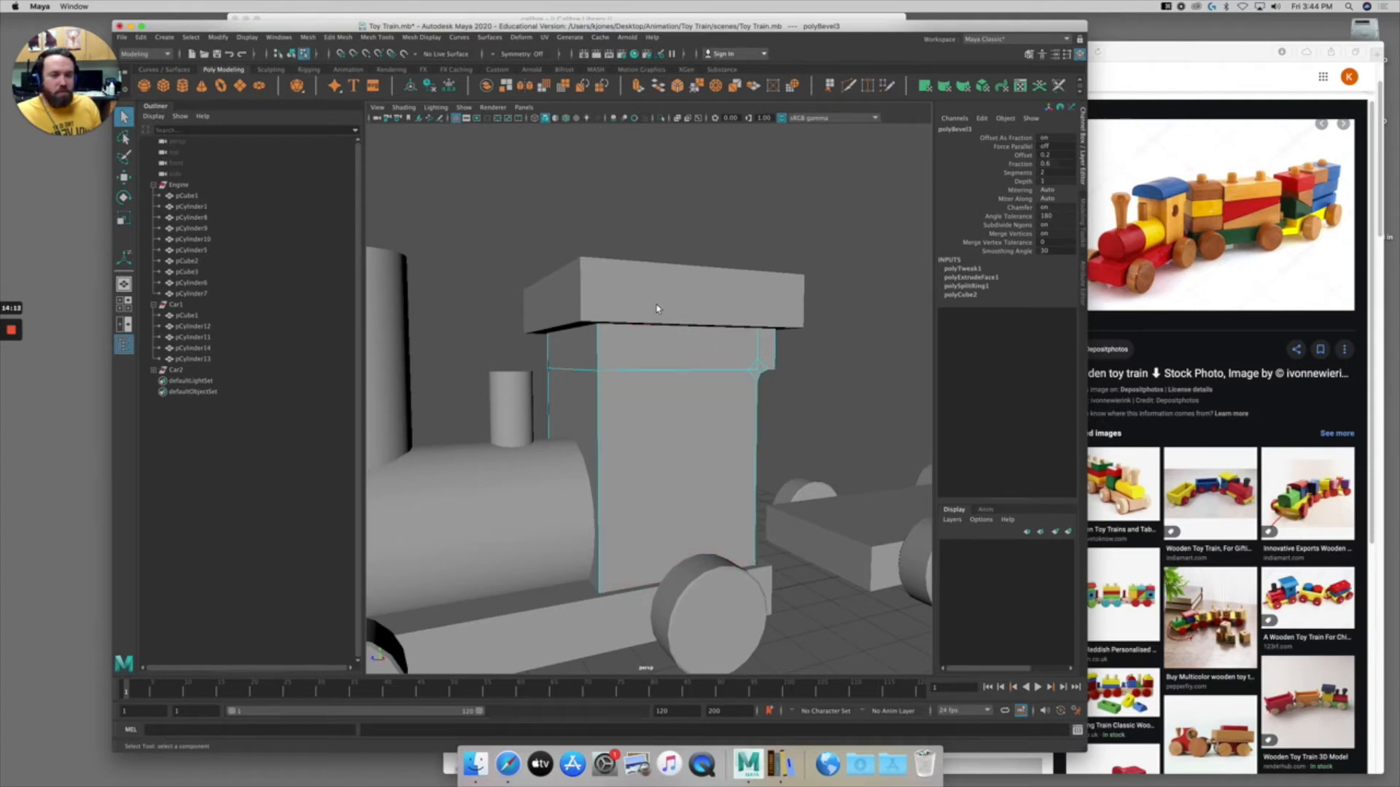
pyautogui.keyDown('alt'); pyautogui.moveTo(662, 308); pyautogui.dragTo(581, 303); pyautogui.keyUp('alt')
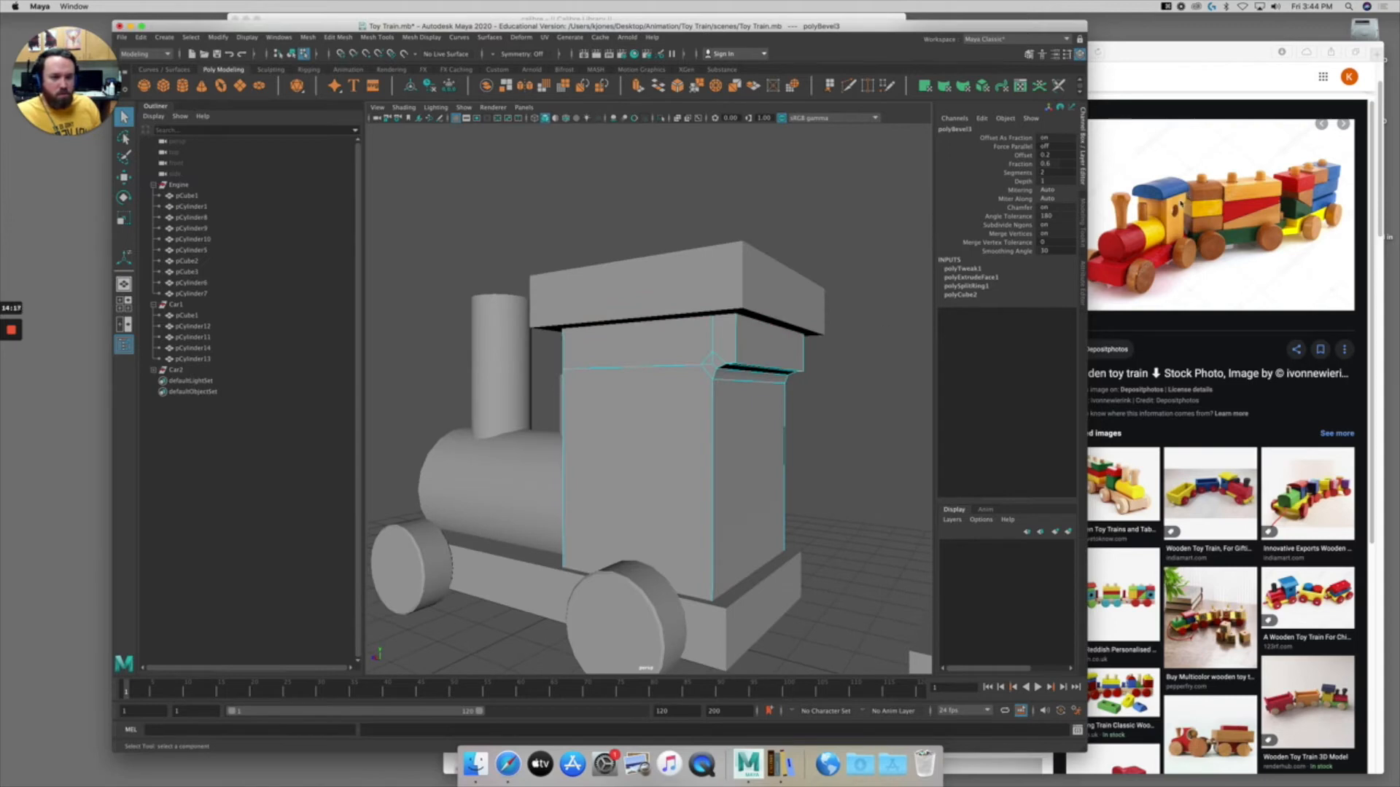
# Bevel the cab roof's two upper side edges with a fraction of 0.7 and 2 segments.
pyautogui.keyDown('alt'); pyautogui.moveTo(770, 327); pyautogui.dragTo(635, 295); pyautogui.keyUp('alt')
pyautogui.moveTo(634, 295); pyautogui.dragTo(634, 244, button='right')
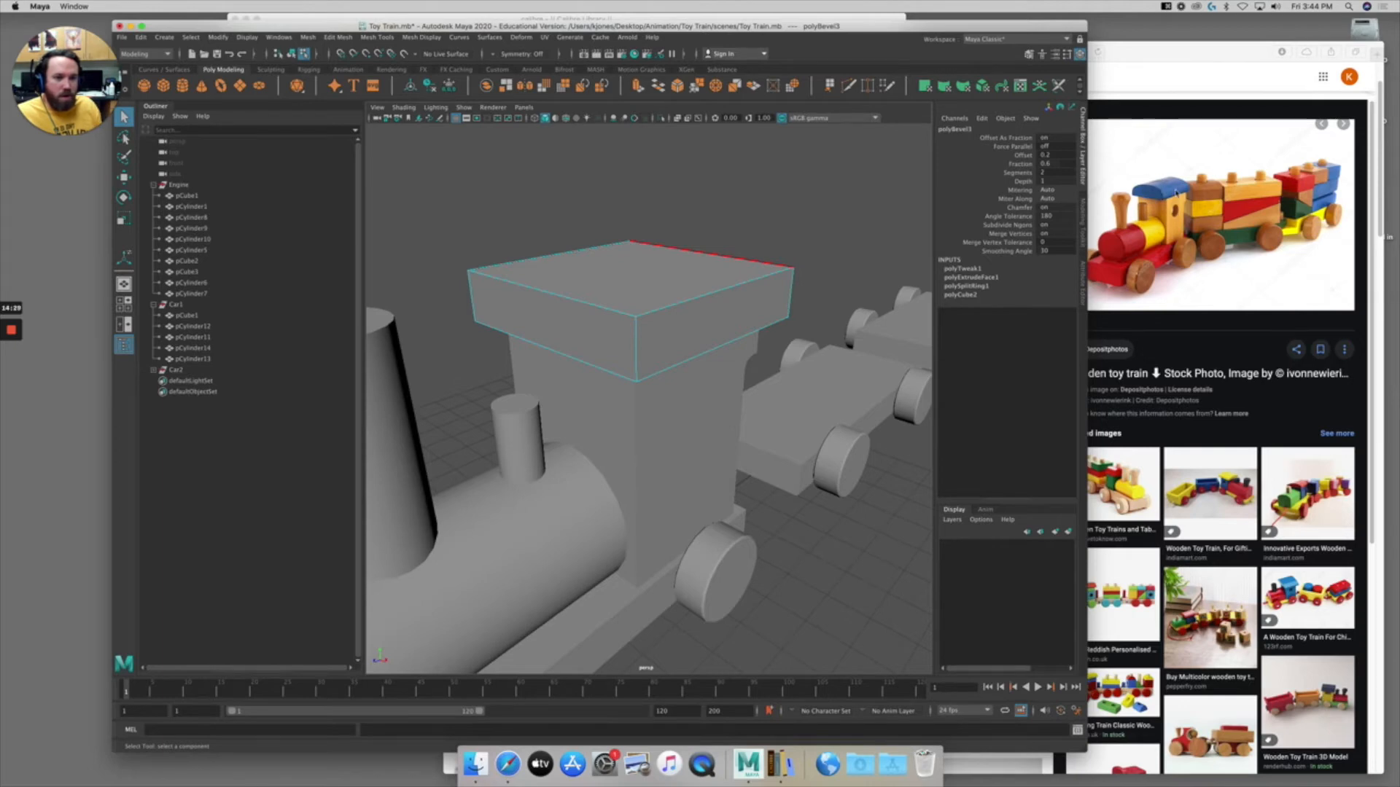
pyautogui.click(702, 293)
pyautogui.keyDown('shift'); pyautogui.click(571, 259); pyautogui.keyUp('shift')
pyautogui.keyDown('alt'); pyautogui.moveTo(576, 255); pyautogui.dragTo(619, 275); pyautogui.keyUp('alt')
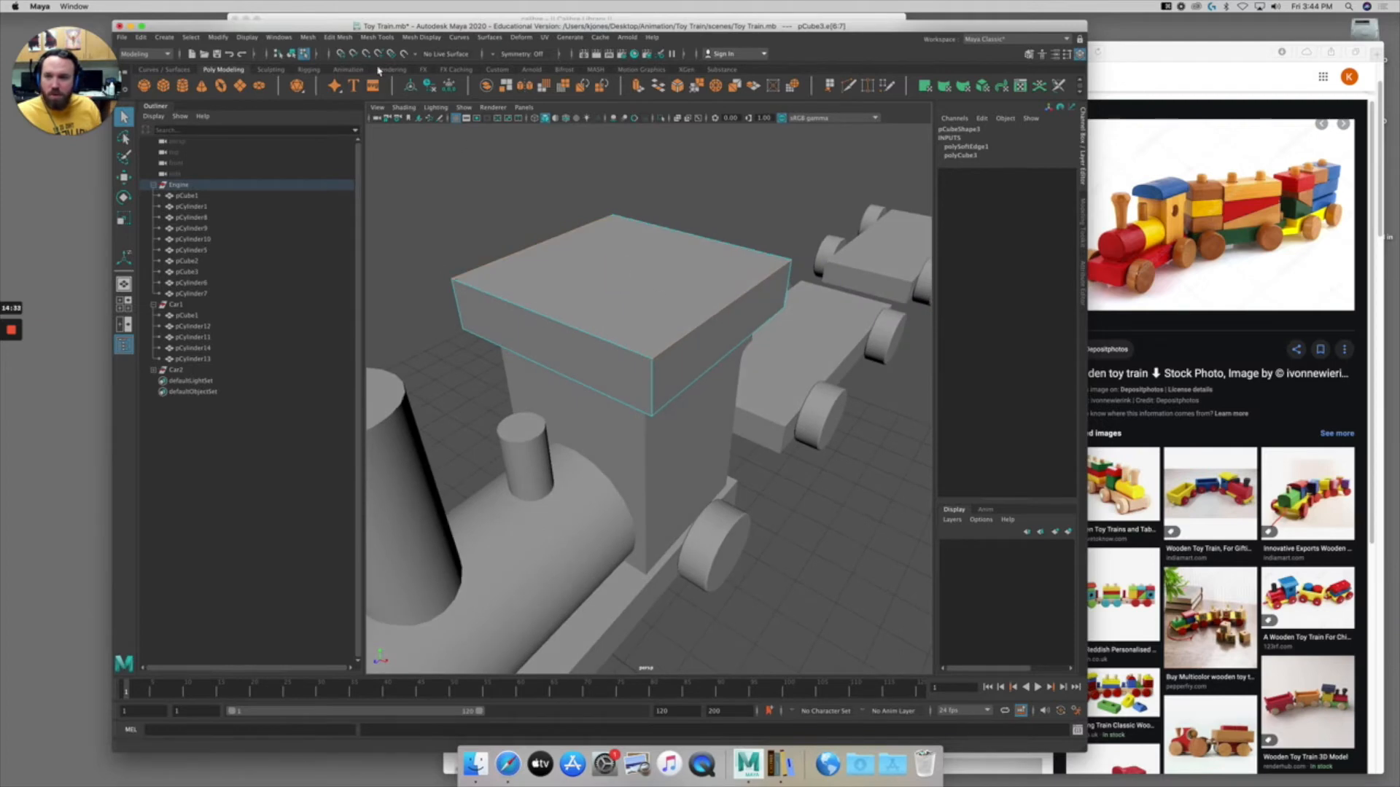
pyautogui.click(309, 38)
pyautogui.moveTo(347, 39)
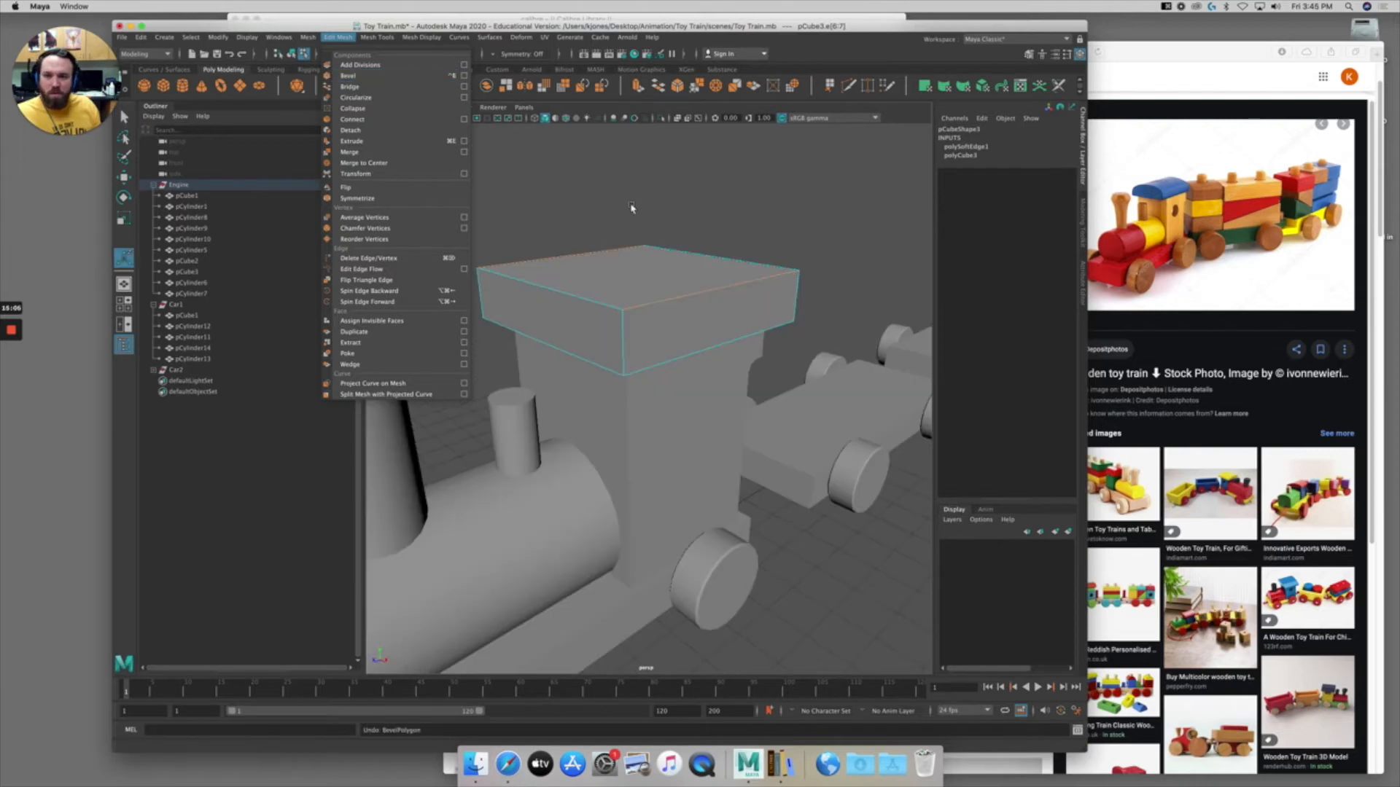
pyautogui.click(619, 198)
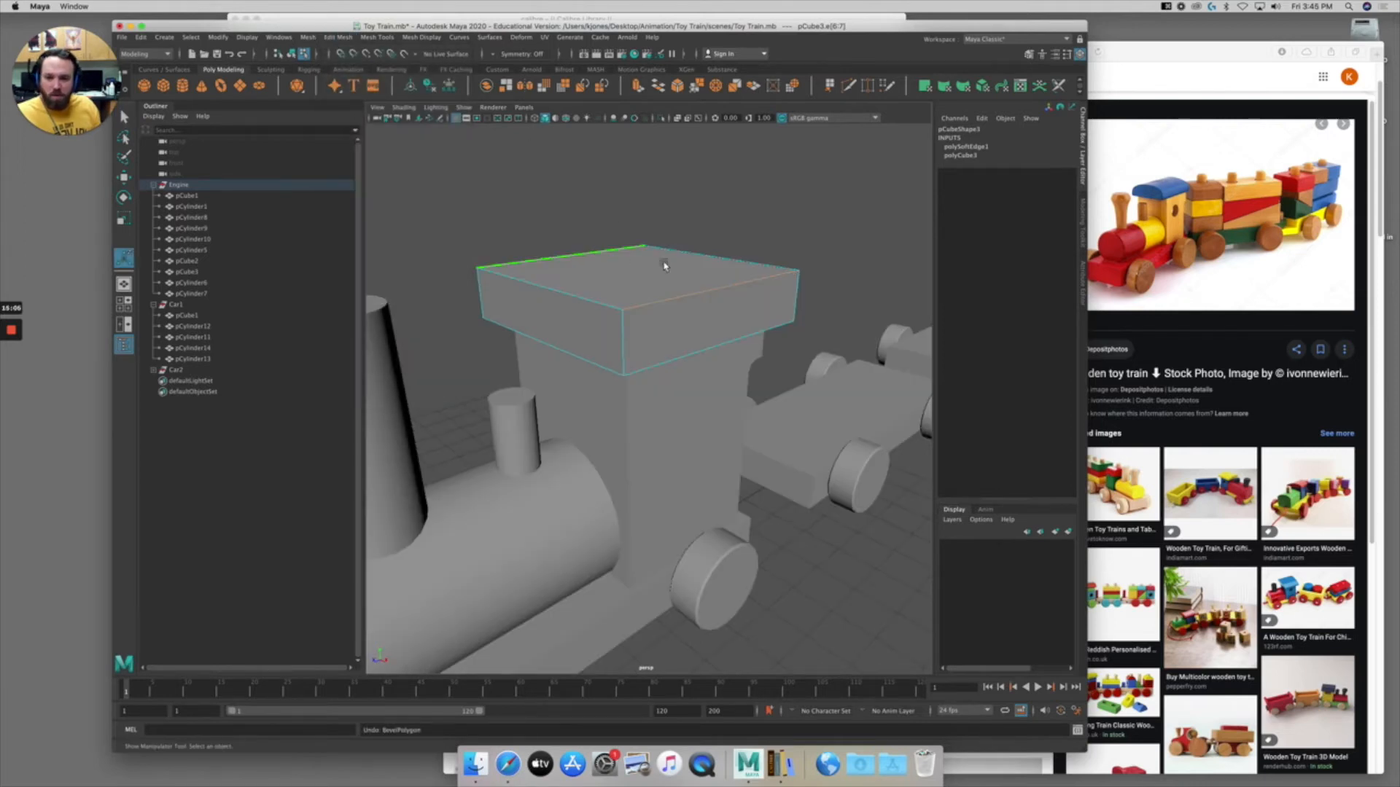
pyautogui.hotkey('ctrl', 'b')
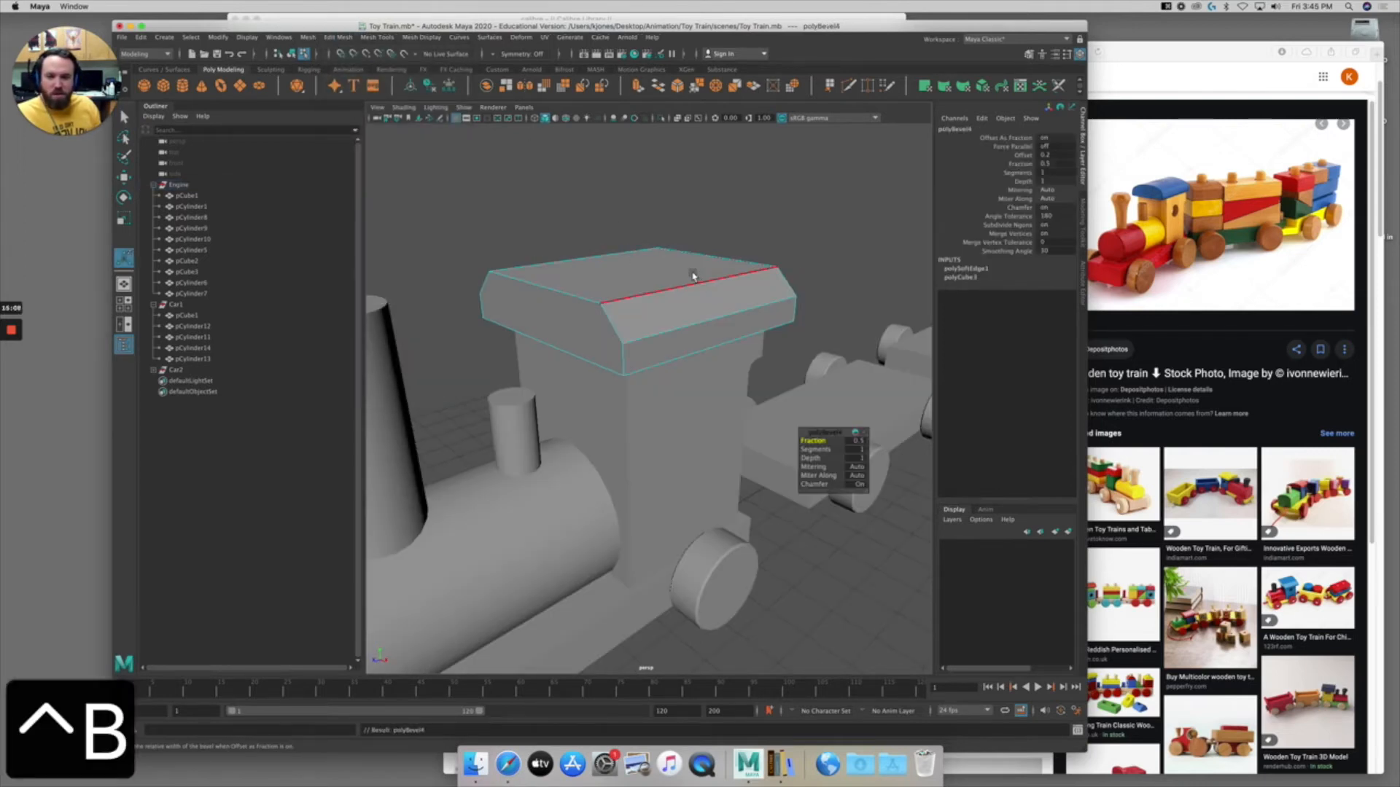
pyautogui.keyDown('alt'); pyautogui.moveTo(771, 361); pyautogui.dragTo(779, 362); pyautogui.keyUp('alt')
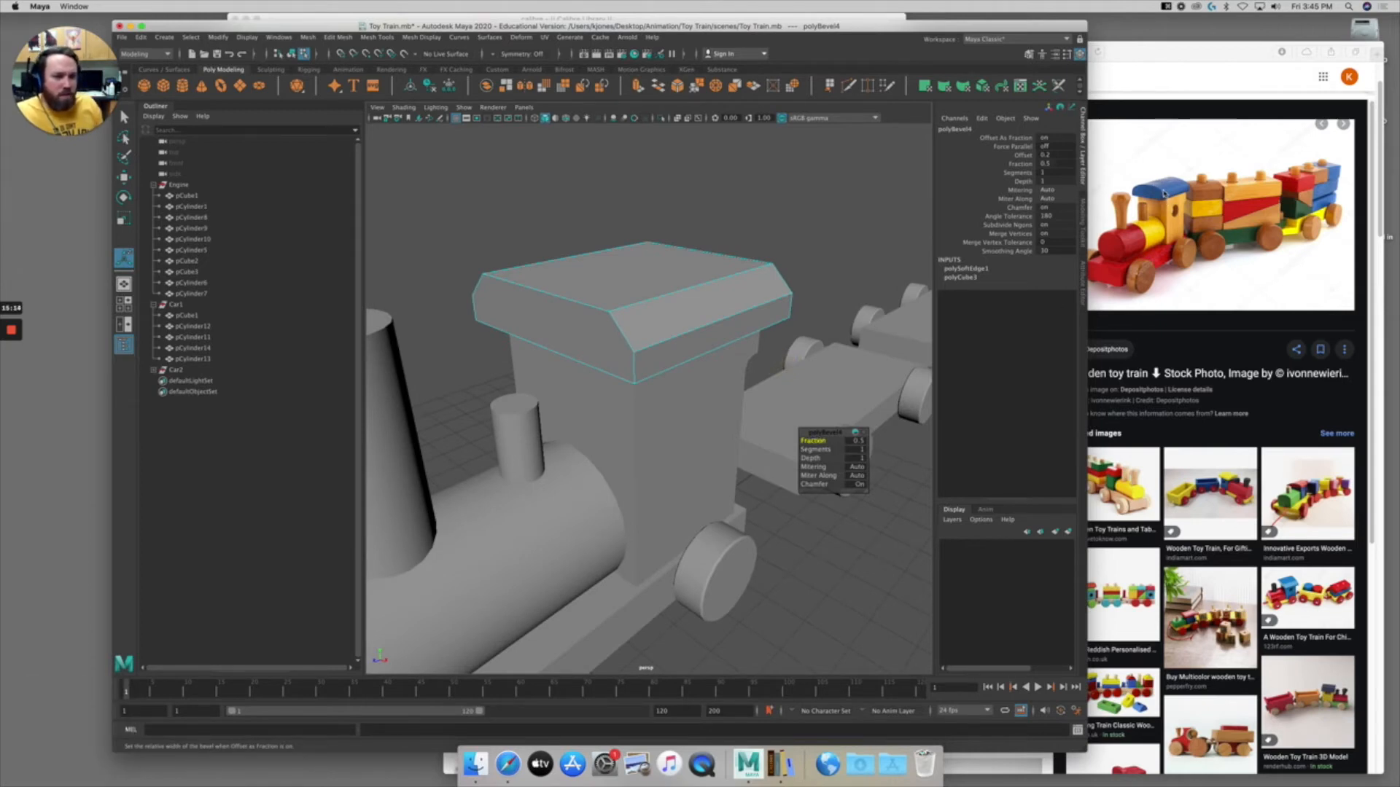
pyautogui.moveTo(815, 449); pyautogui.dragTo(816, 441)
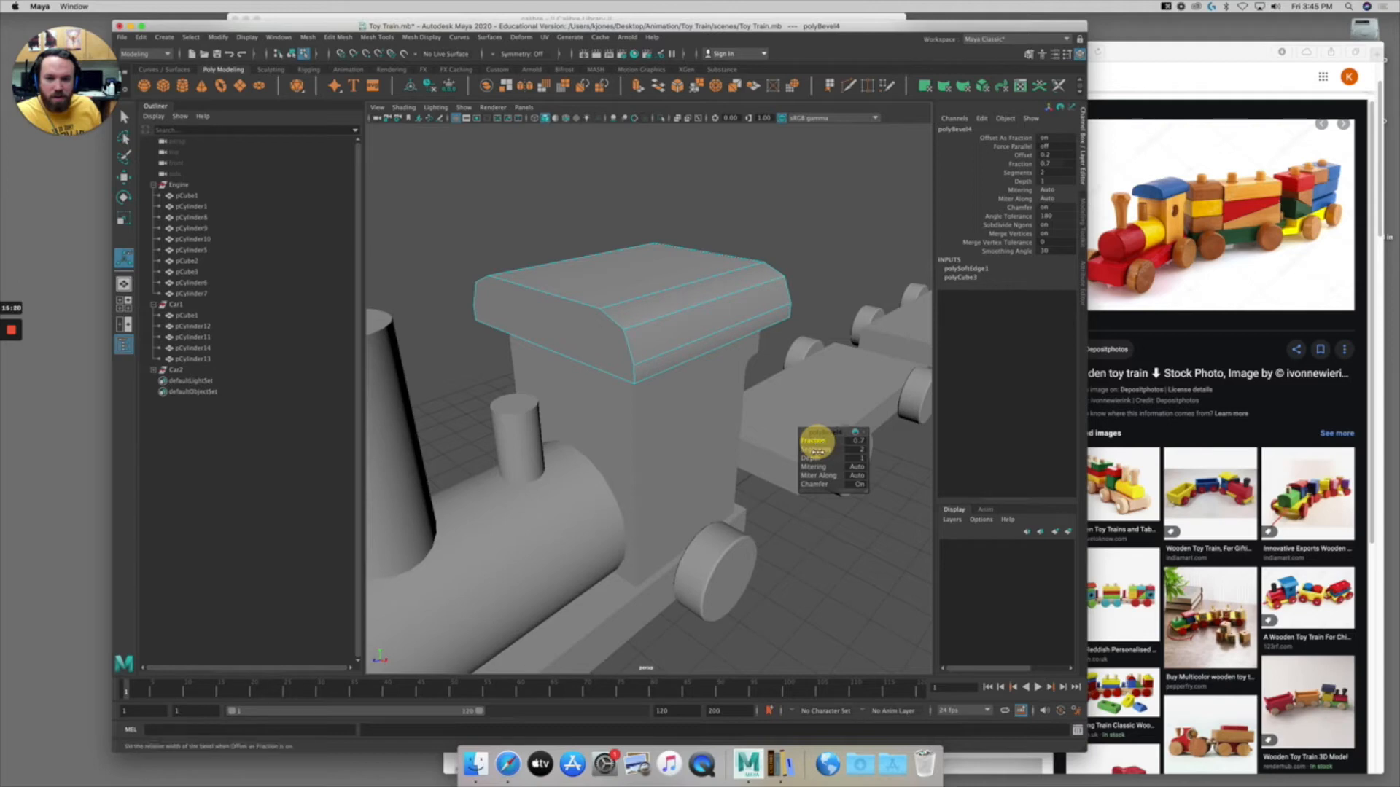
pyautogui.keyDown('alt'); pyautogui.moveTo(689, 368); pyautogui.dragTo(677, 360); pyautogui.keyUp('alt')
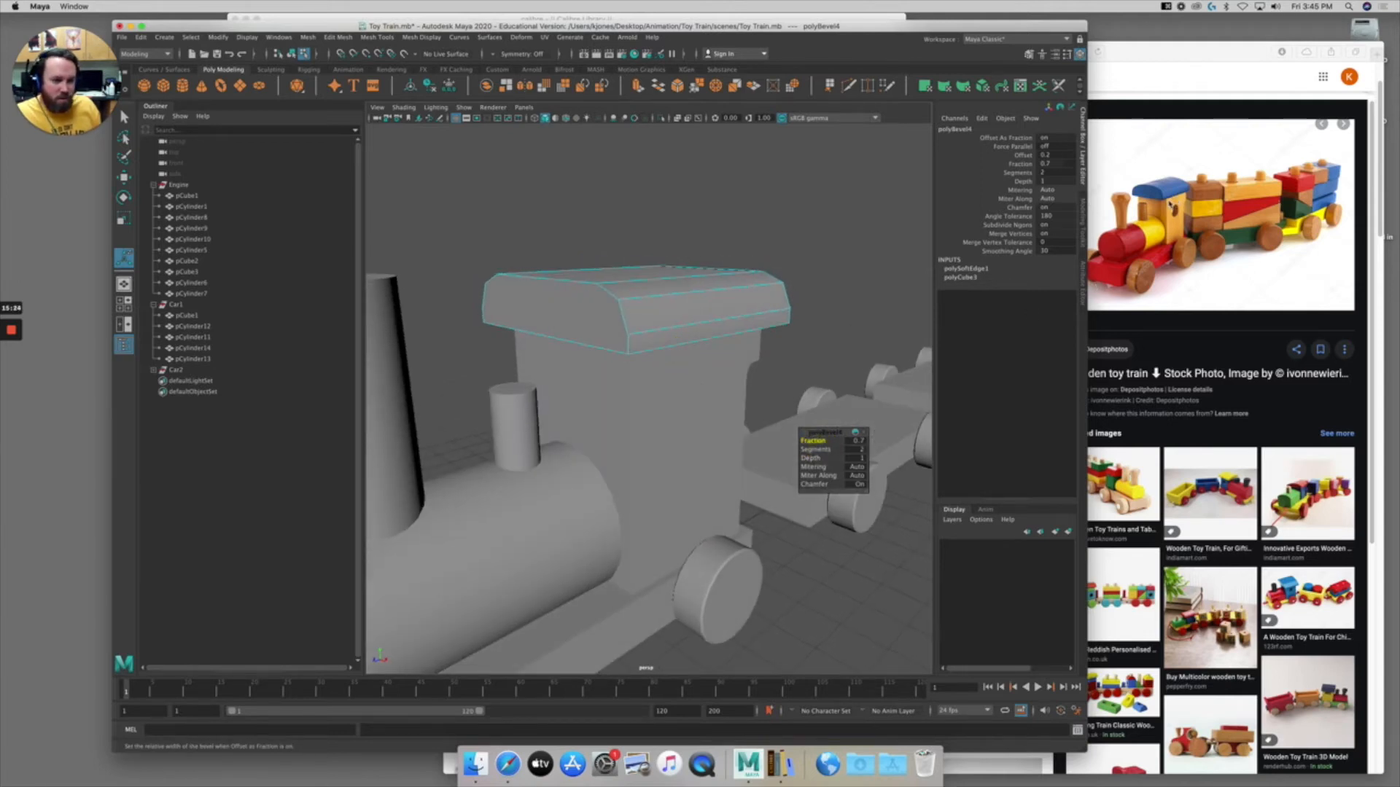
# Bevel the cab roof's two lower side edges with a fraction of 0.2.
pyautogui.click(734, 334)
pyautogui.keyDown('alt'); pyautogui.moveTo(734, 330); pyautogui.dragTo(728, 312); pyautogui.keyUp('alt')
pyautogui.keyDown('shift'); pyautogui.click(546, 370); pyautogui.keyUp('shift')
pyautogui.keyDown('alt'); pyautogui.moveTo(540, 365); pyautogui.dragTo(633, 343); pyautogui.keyUp('alt')
pyautogui.hotkey('ctrl', 'b')
pyautogui.keyDown('alt'); pyautogui.moveTo(766, 405); pyautogui.dragTo(775, 374); pyautogui.keyUp('alt')
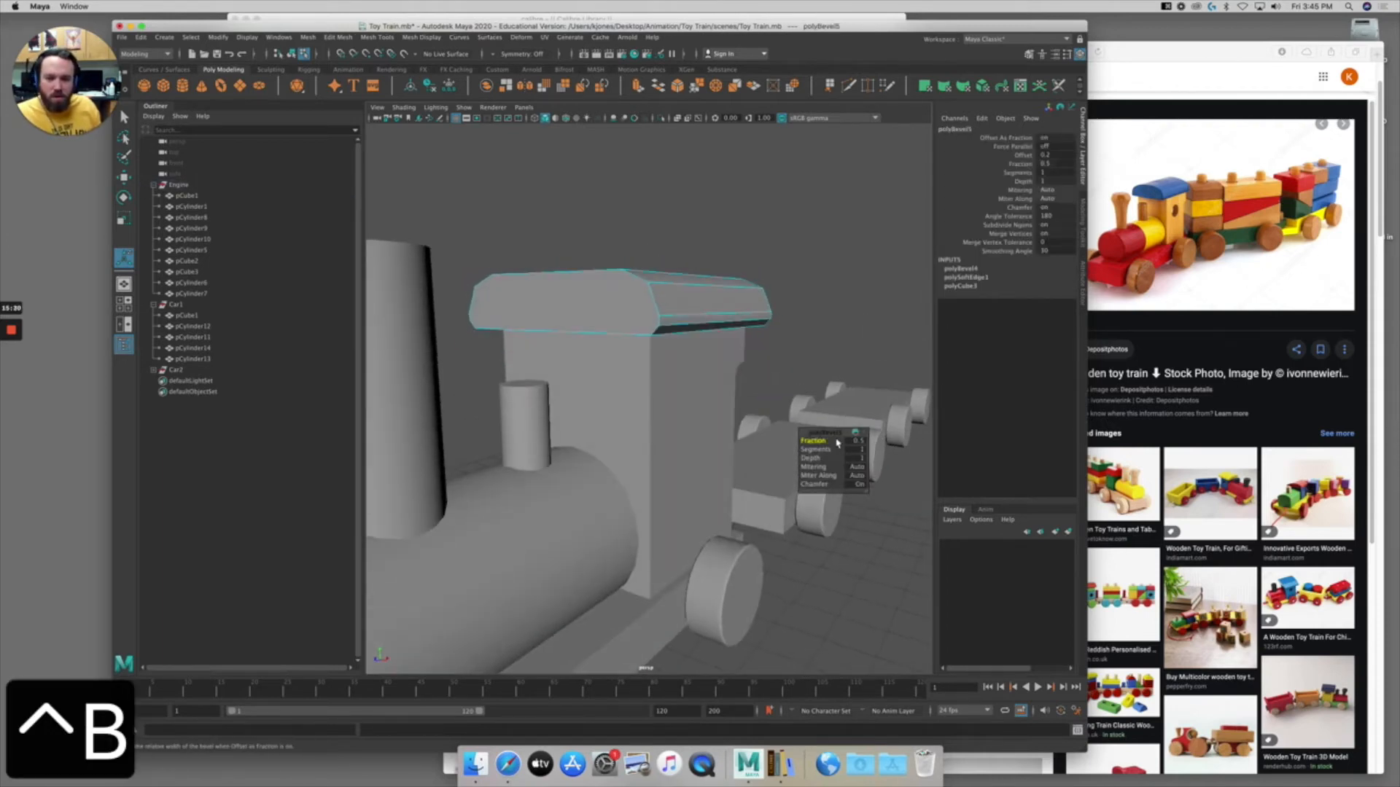
pyautogui.moveTo(812, 440); pyautogui.dragTo(815, 439)
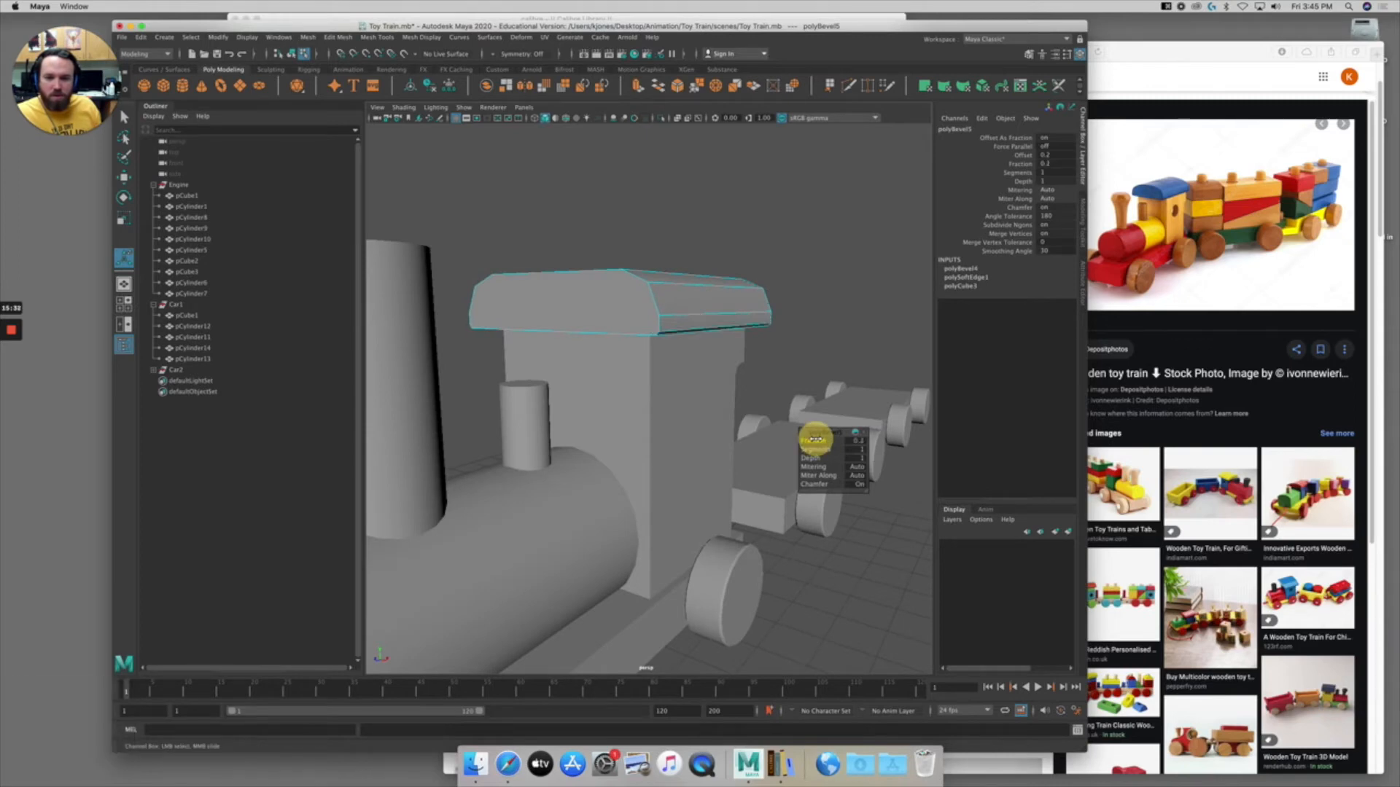
pyautogui.moveTo(815, 439); pyautogui.dragTo(724, 388)
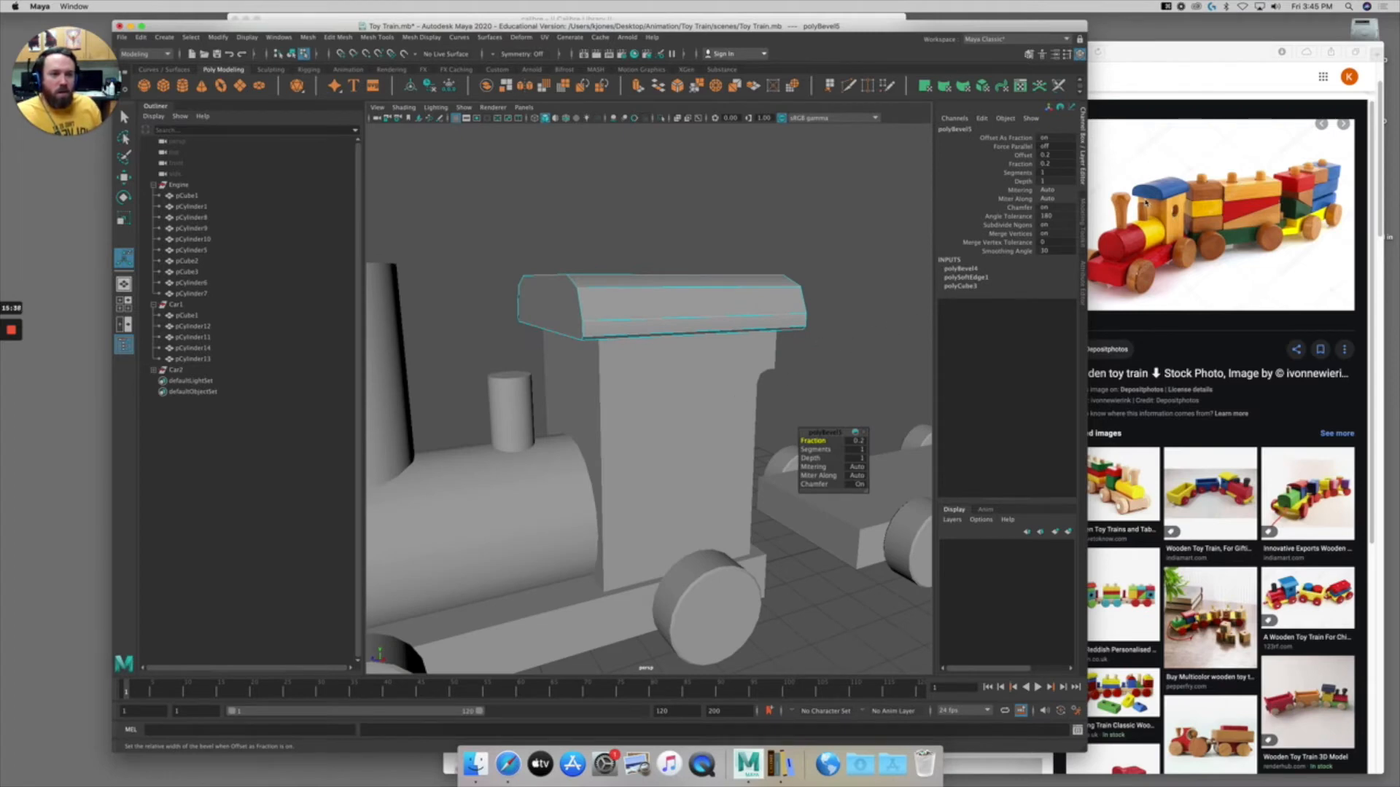
# Bevel the top rim of the small cylinder behind the smokestack with a fraction of 0.3 and 2 segments.
pyautogui.keyDown('alt'); pyautogui.moveTo(509, 341); pyautogui.dragTo(633, 313); pyautogui.keyUp('alt')
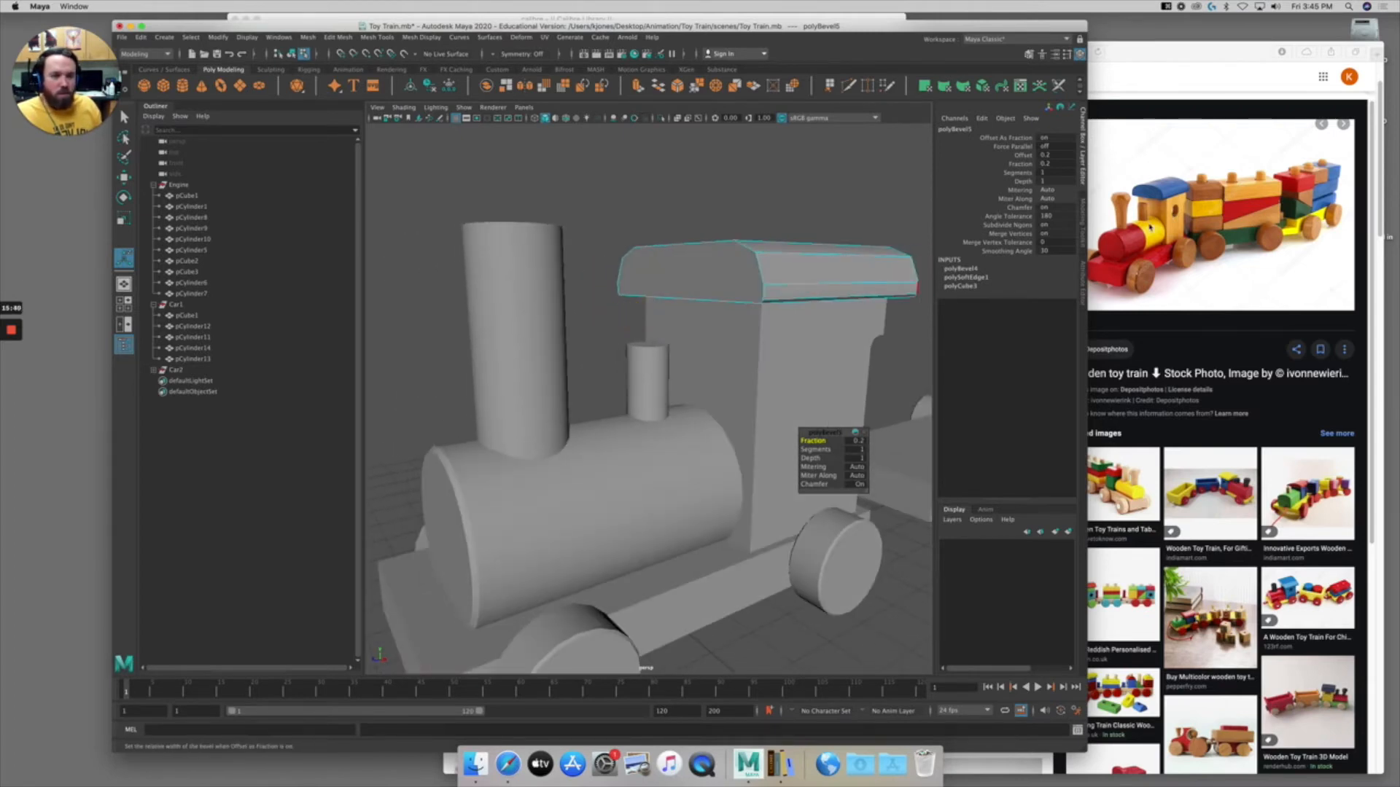
pyautogui.click(635, 362)
pyautogui.keyDown('alt'); pyautogui.moveTo(637, 354); pyautogui.dragTo(791, 354, button='right'); pyautogui.keyUp('alt')
pyautogui.keyDown('alt'); pyautogui.moveTo(667, 318); pyautogui.dragTo(660, 353); pyautogui.keyUp('alt')
pyautogui.doubleClick(644, 324)
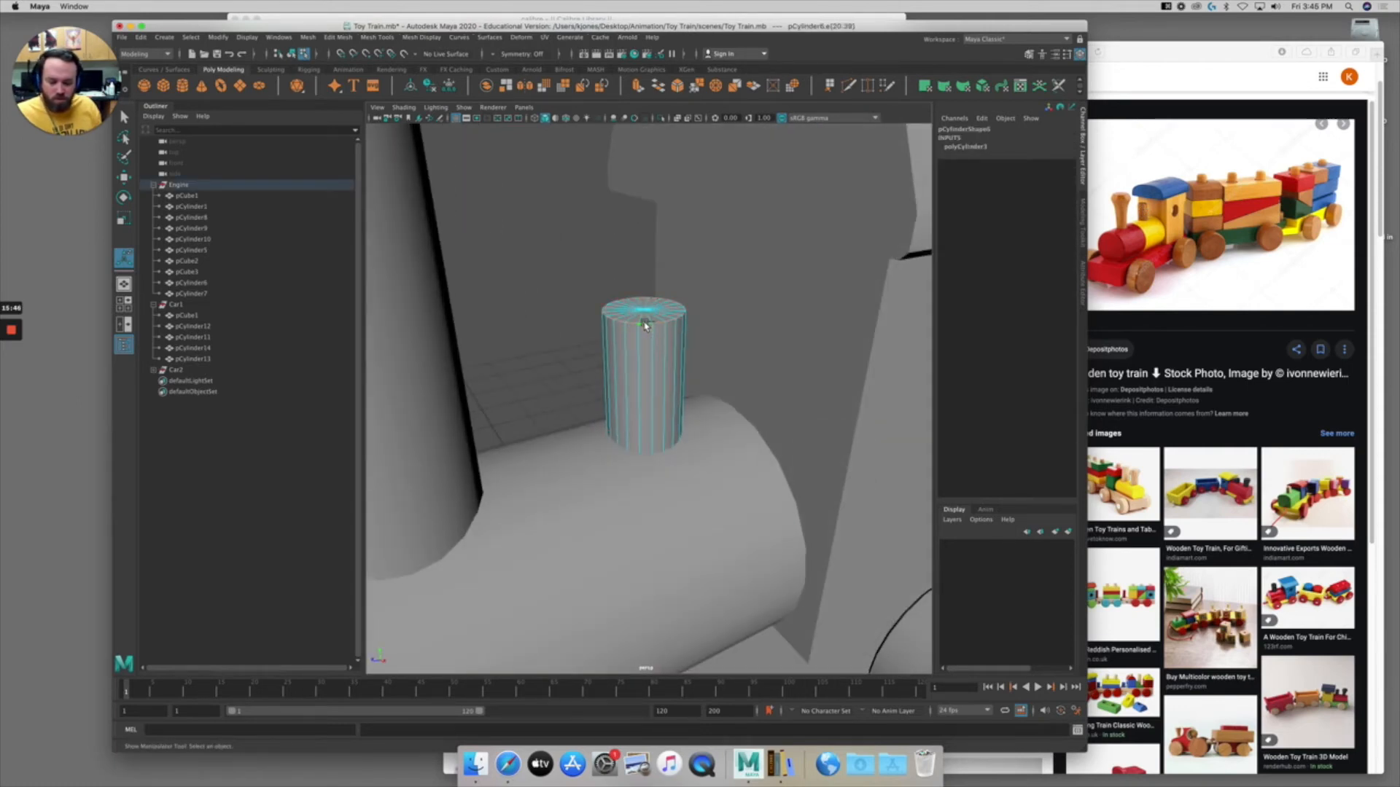
pyautogui.hotkey('ctrl', 'b')
pyautogui.moveTo(811, 439); pyautogui.dragTo(818, 441)
pyautogui.keyDown('alt'); pyautogui.moveTo(712, 370); pyautogui.dragTo(633, 362, button='right'); pyautogui.keyUp('alt')
pyautogui.keyDown('alt'); pyautogui.moveTo(624, 382); pyautogui.dragTo(647, 376, button='middle'); pyautogui.keyUp('alt')
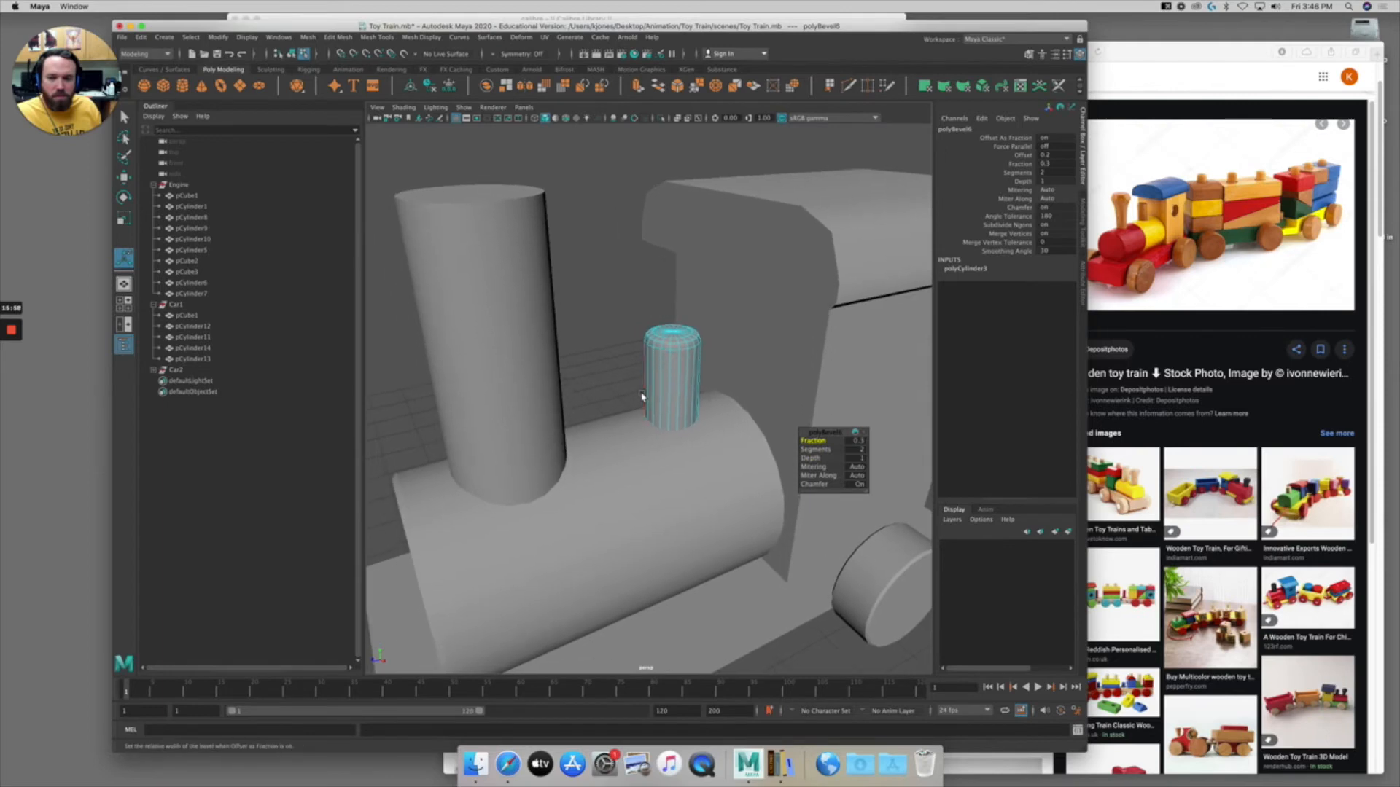
# Insert an edge loop around the large smokestack a short distance below its top rim.
pyautogui.keyDown('alt'); pyautogui.moveTo(665, 379); pyautogui.dragTo(660, 369); pyautogui.keyUp('alt')
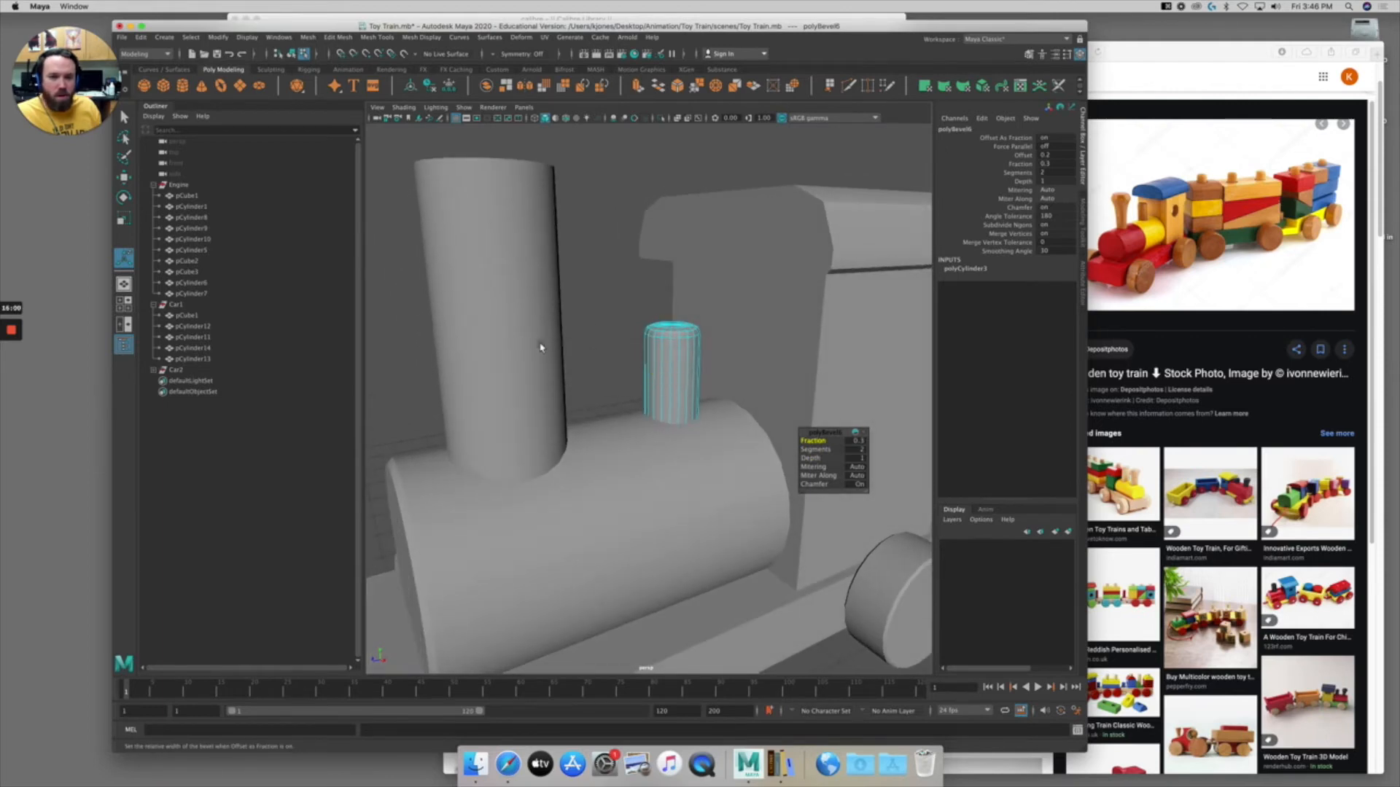
pyautogui.click(538, 242)
pyautogui.moveTo(481, 242); pyautogui.dragTo(533, 226, button='right')
pyautogui.click(513, 240)
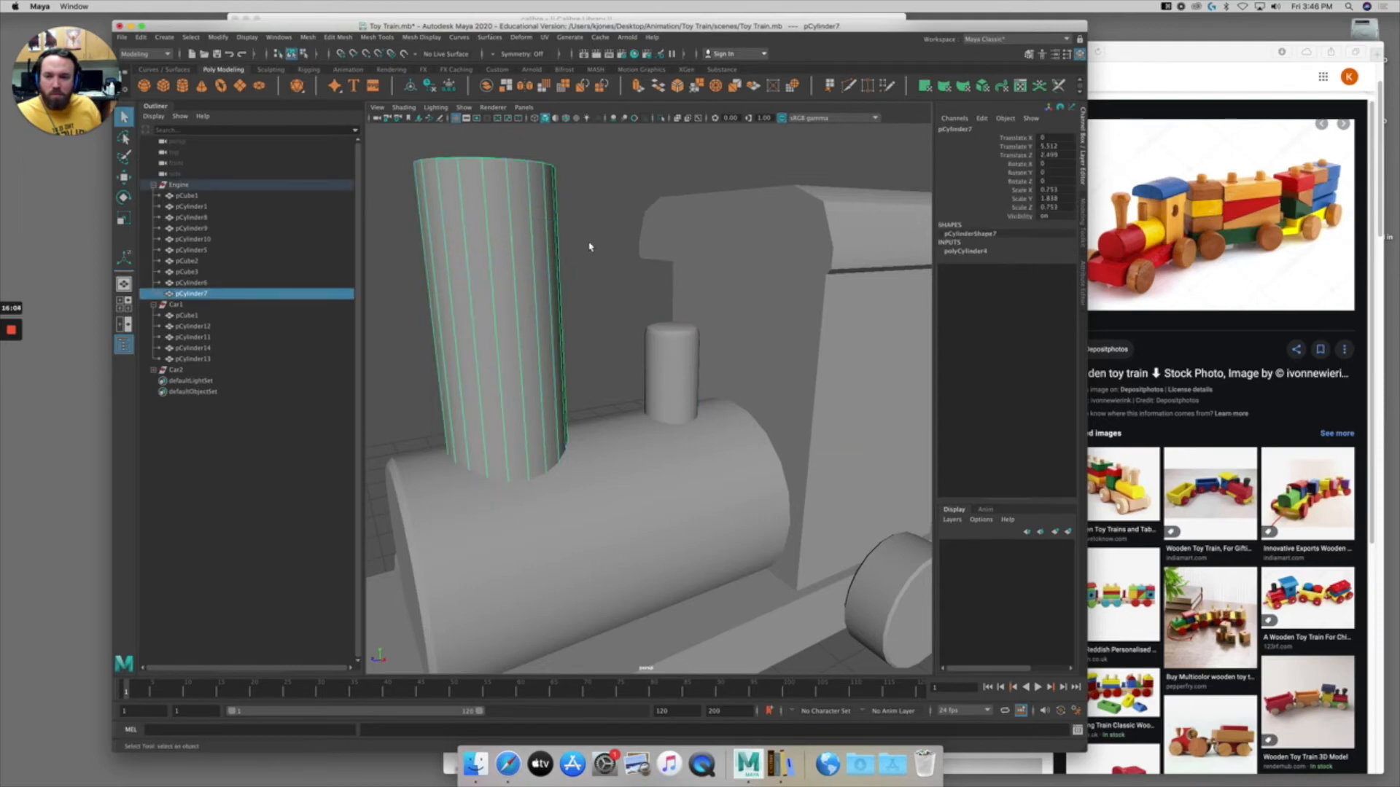
pyautogui.scroll(-3, 584, 248)
pyautogui.keyDown('alt'); pyautogui.moveTo(554, 256); pyautogui.dragTo(553, 263); pyautogui.keyUp('alt')
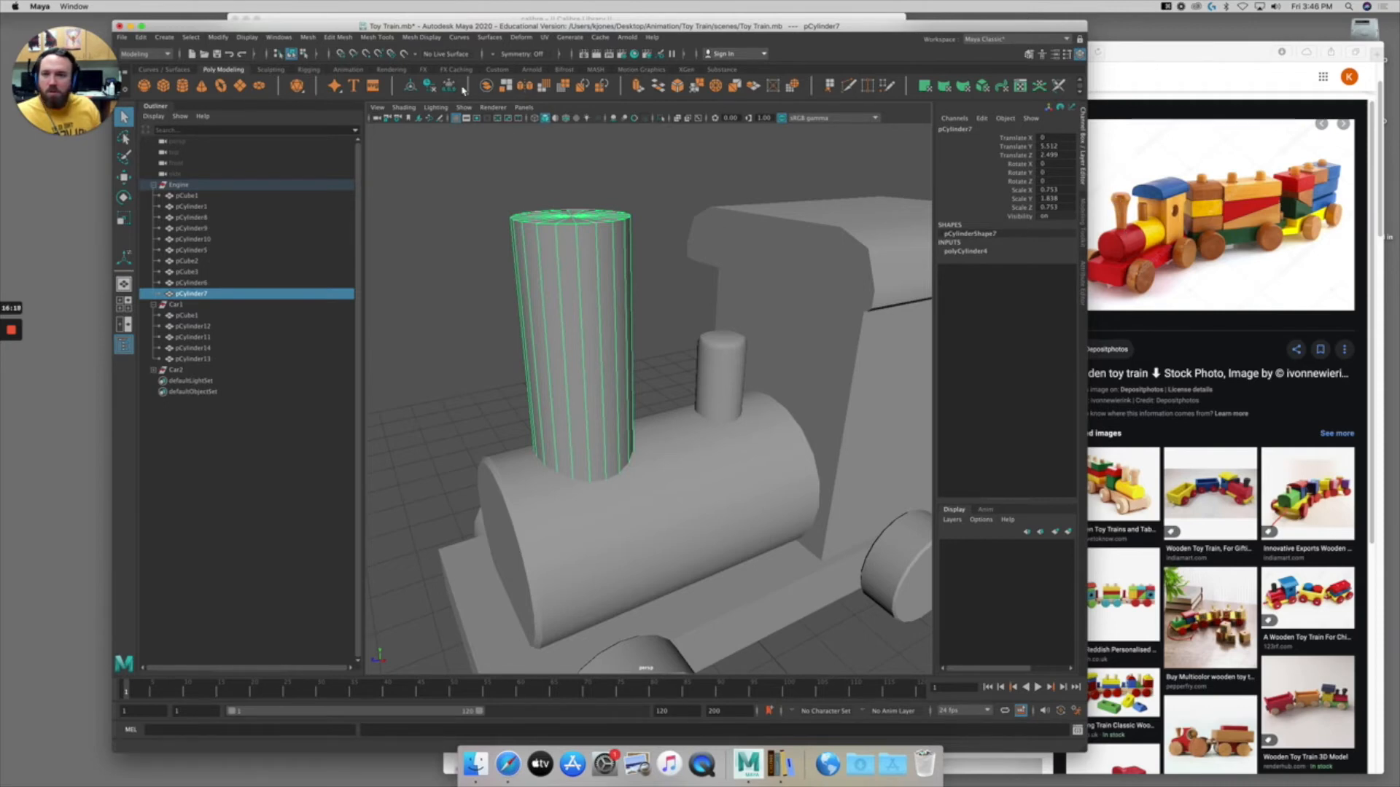
pyautogui.click(386, 38)
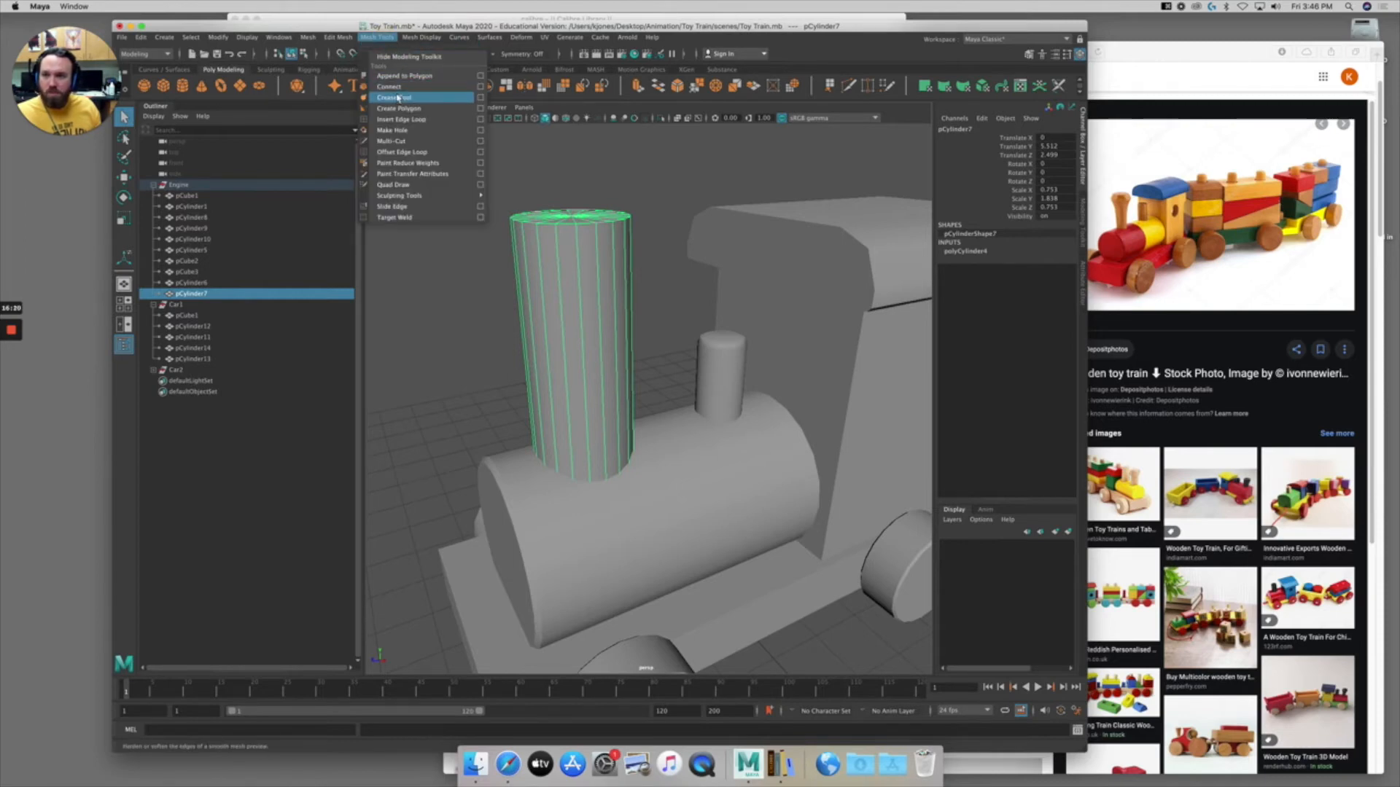
pyautogui.click(409, 120)
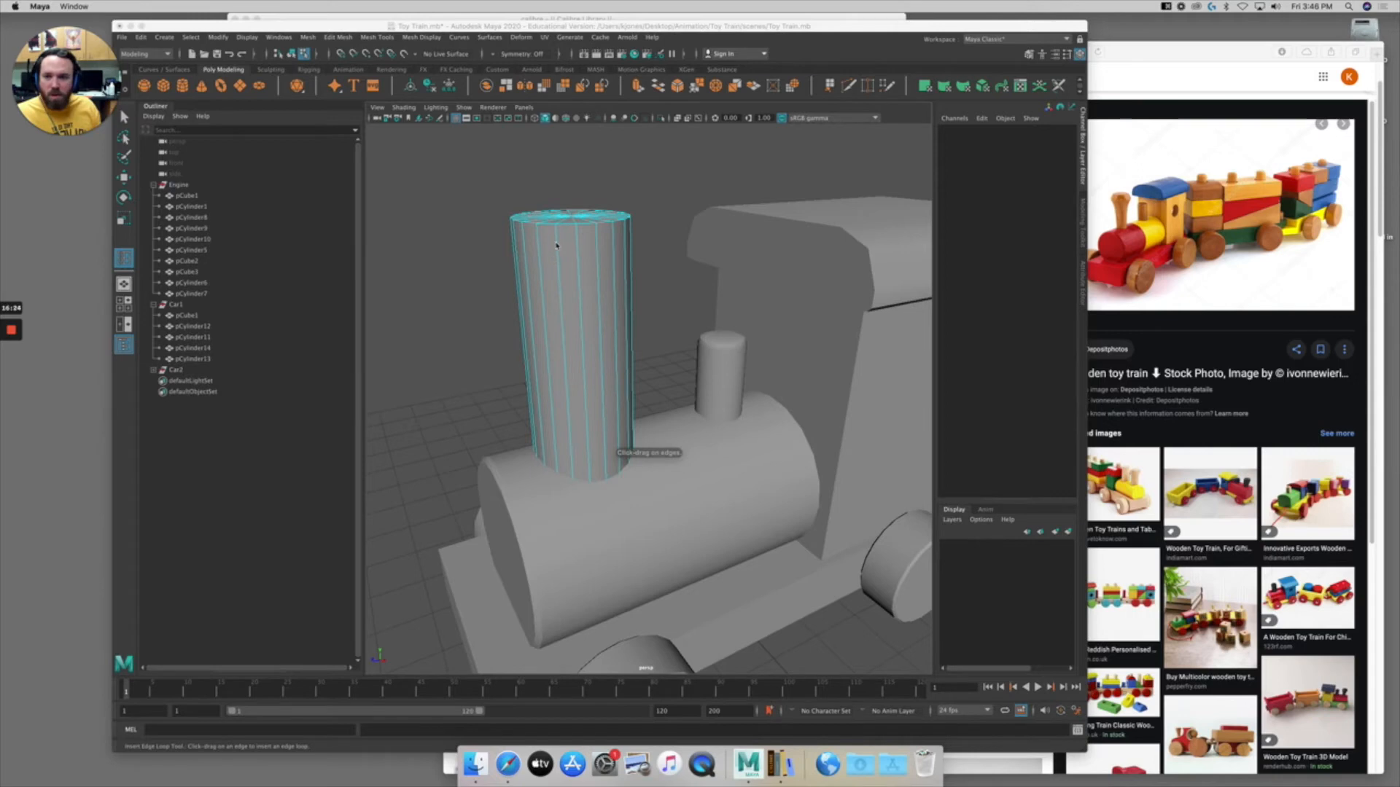
pyautogui.moveTo(557, 246); pyautogui.dragTo(561, 267)
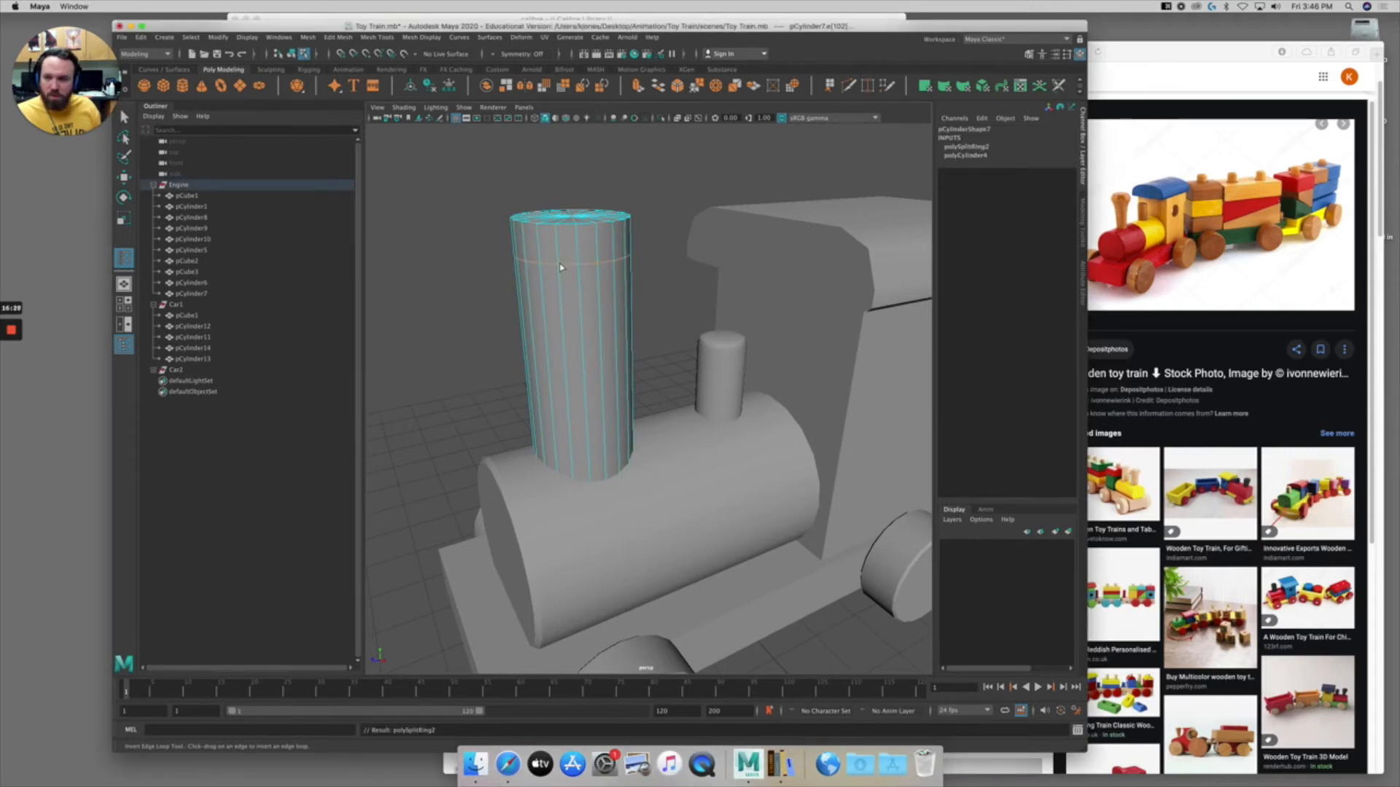
pyautogui.press('q')
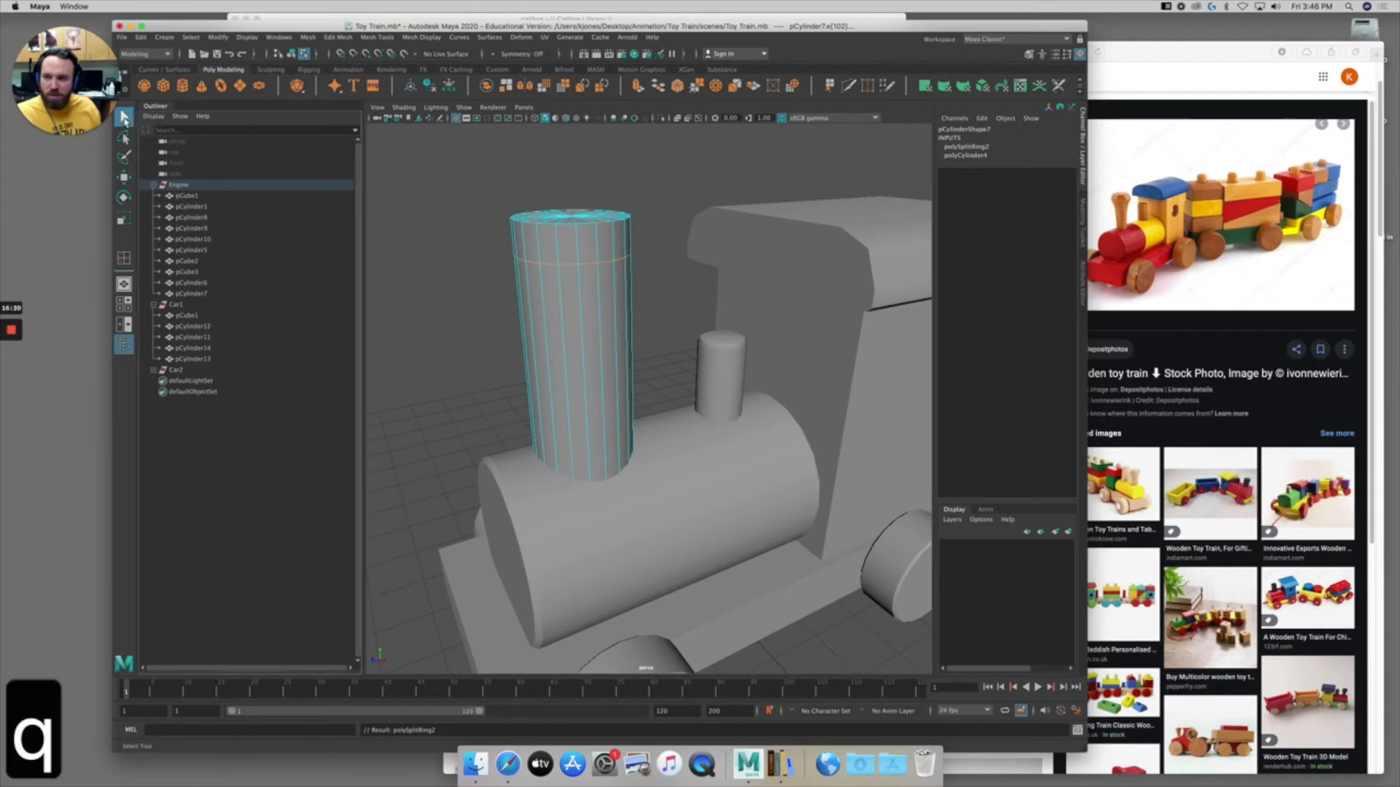
# Scale the smokestack's top rim edge loop inward so the section above the inserted loop tapers.
pyautogui.keyDown('alt'); pyautogui.moveTo(566, 227); pyautogui.dragTo(574, 230); pyautogui.keyUp('alt')
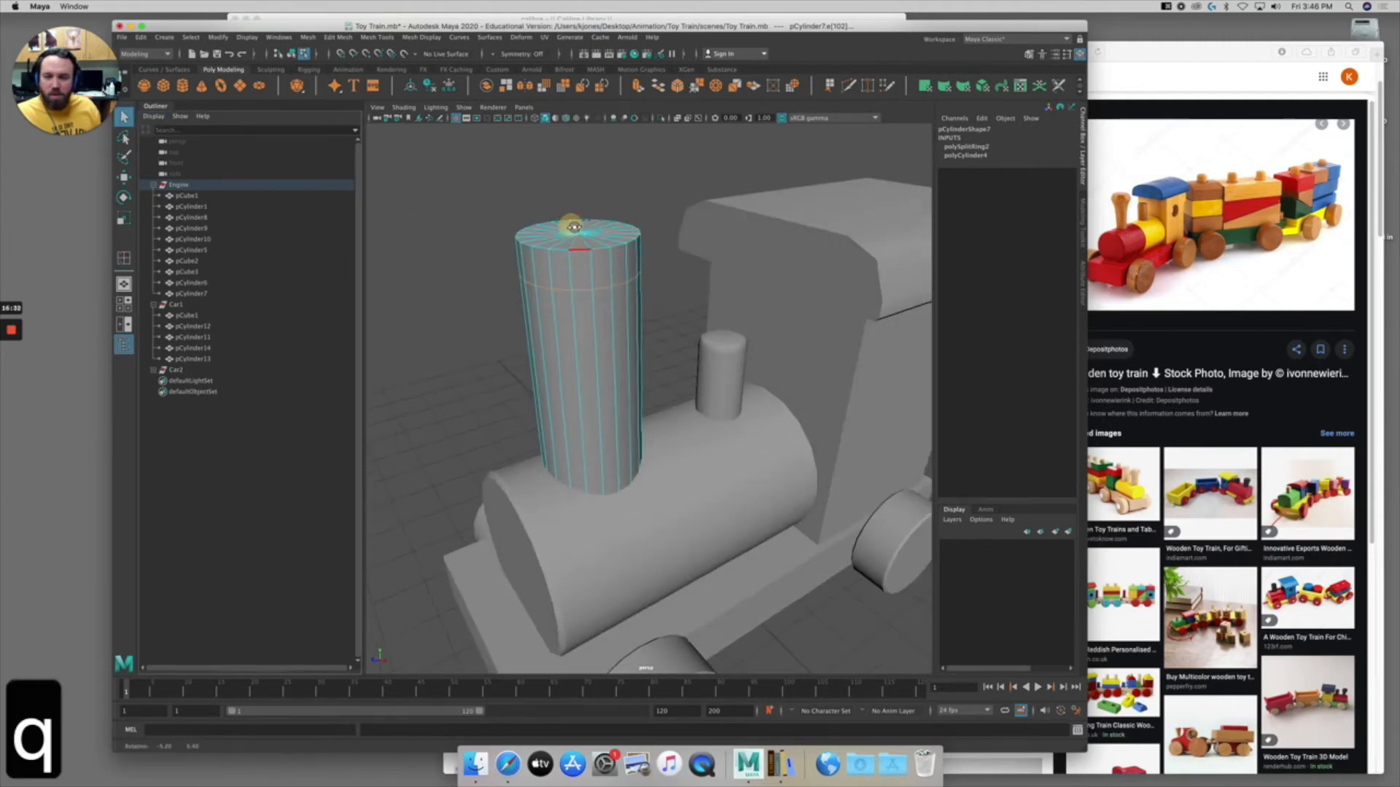
pyautogui.doubleClick(580, 245)
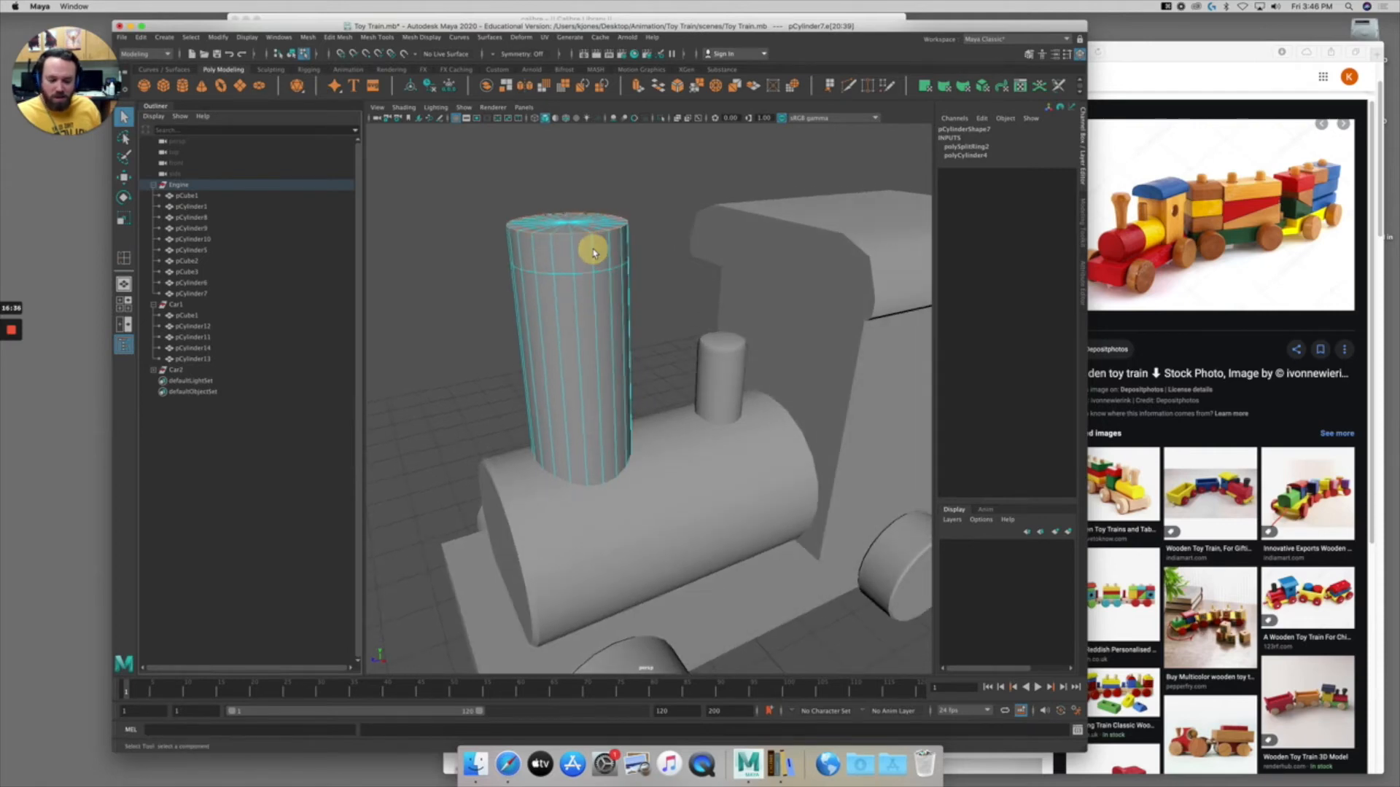
pyautogui.press('r')
pyautogui.moveTo(581, 228); pyautogui.dragTo(554, 230)
# Insert another edge loop around the large smokestack, roughly halfway between the existing loop and the boiler.
pyautogui.click(587, 278)
pyautogui.press('w')
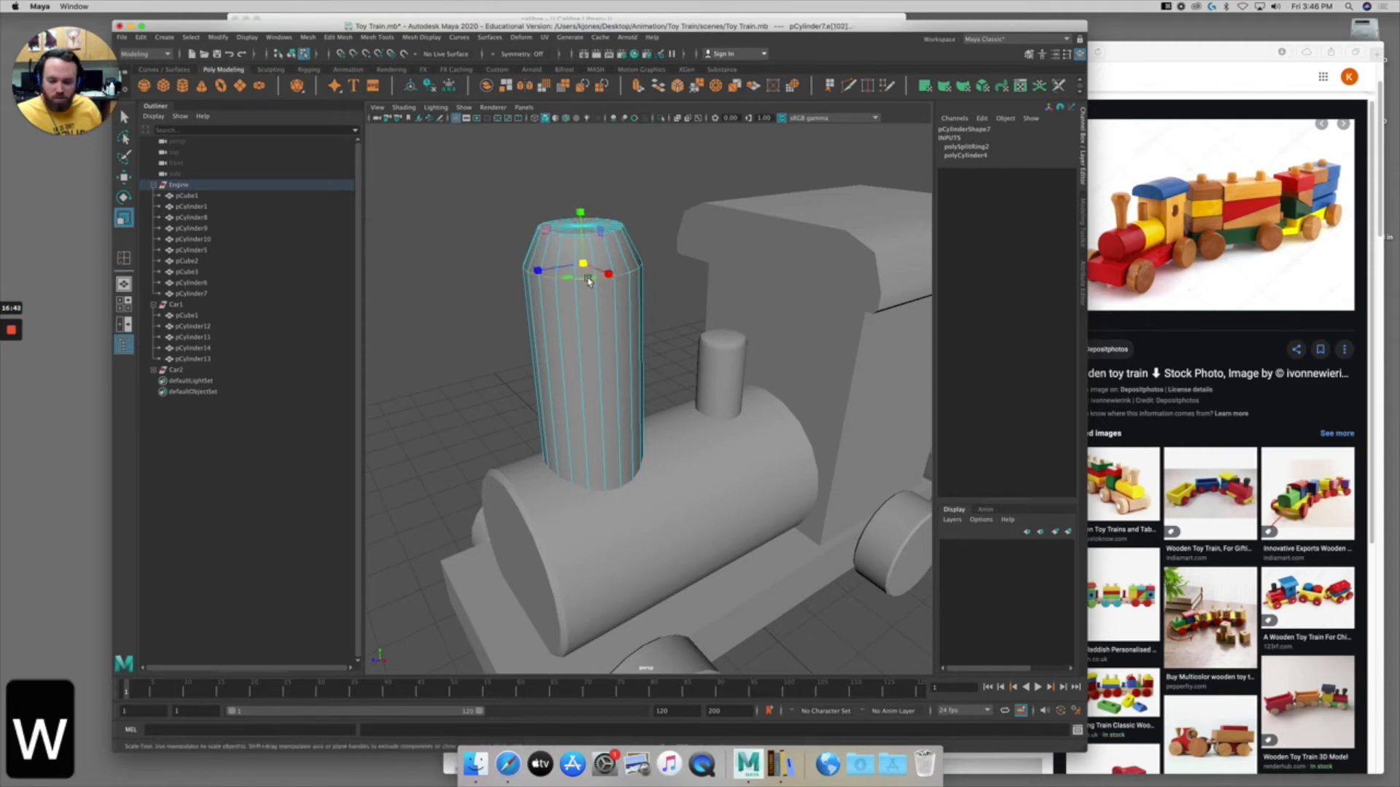
pyautogui.doubleClick(581, 241)
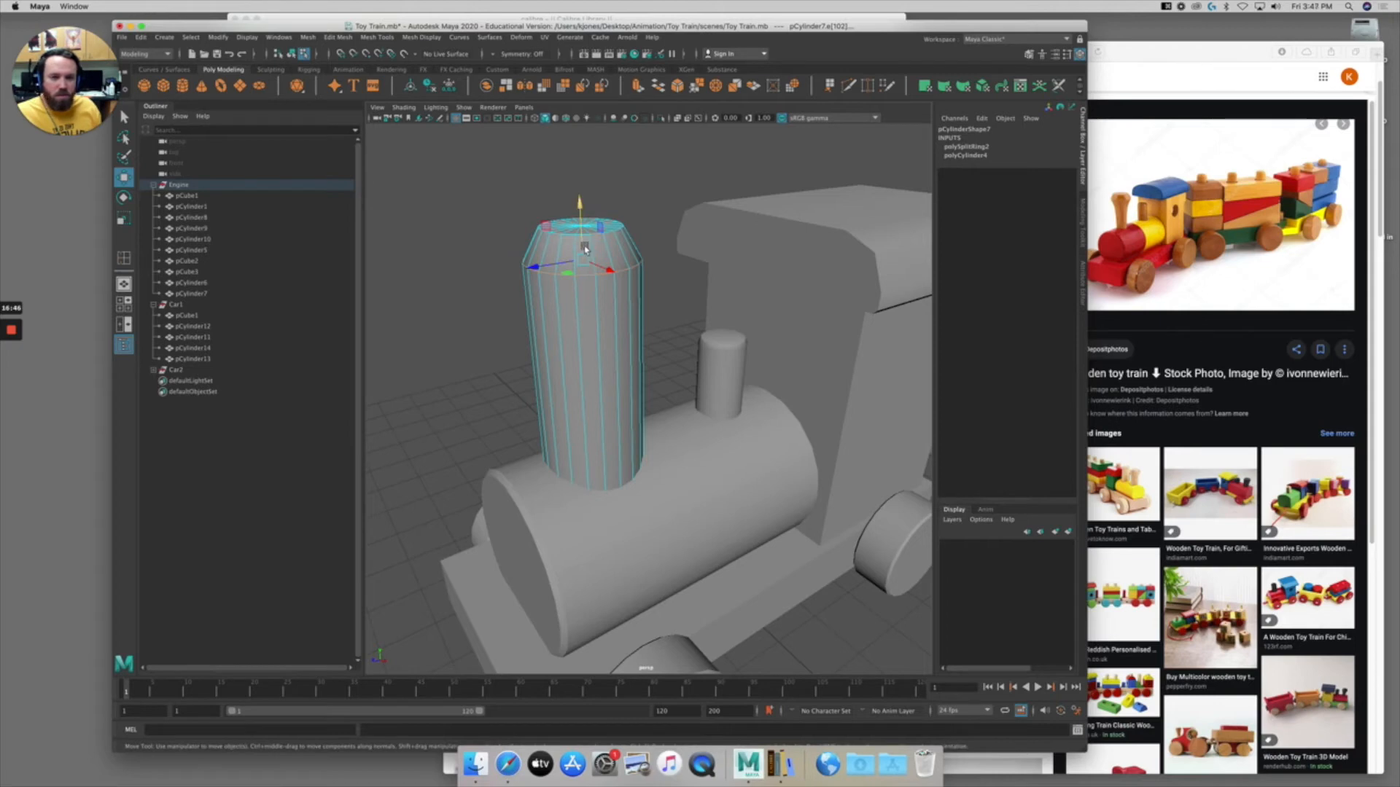
pyautogui.keyDown('alt'); pyautogui.moveTo(585, 250); pyautogui.dragTo(580, 251); pyautogui.keyUp('alt')
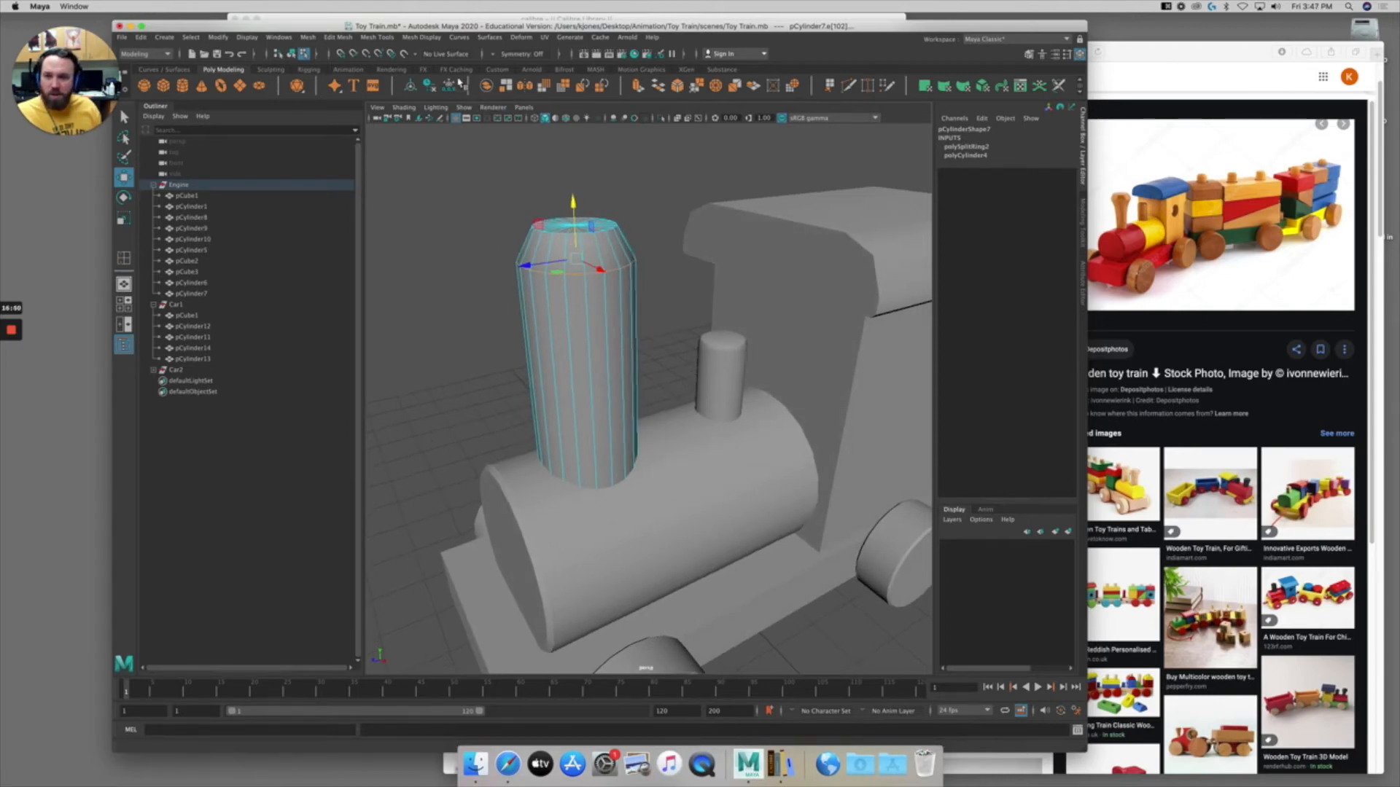
pyautogui.click(373, 38)
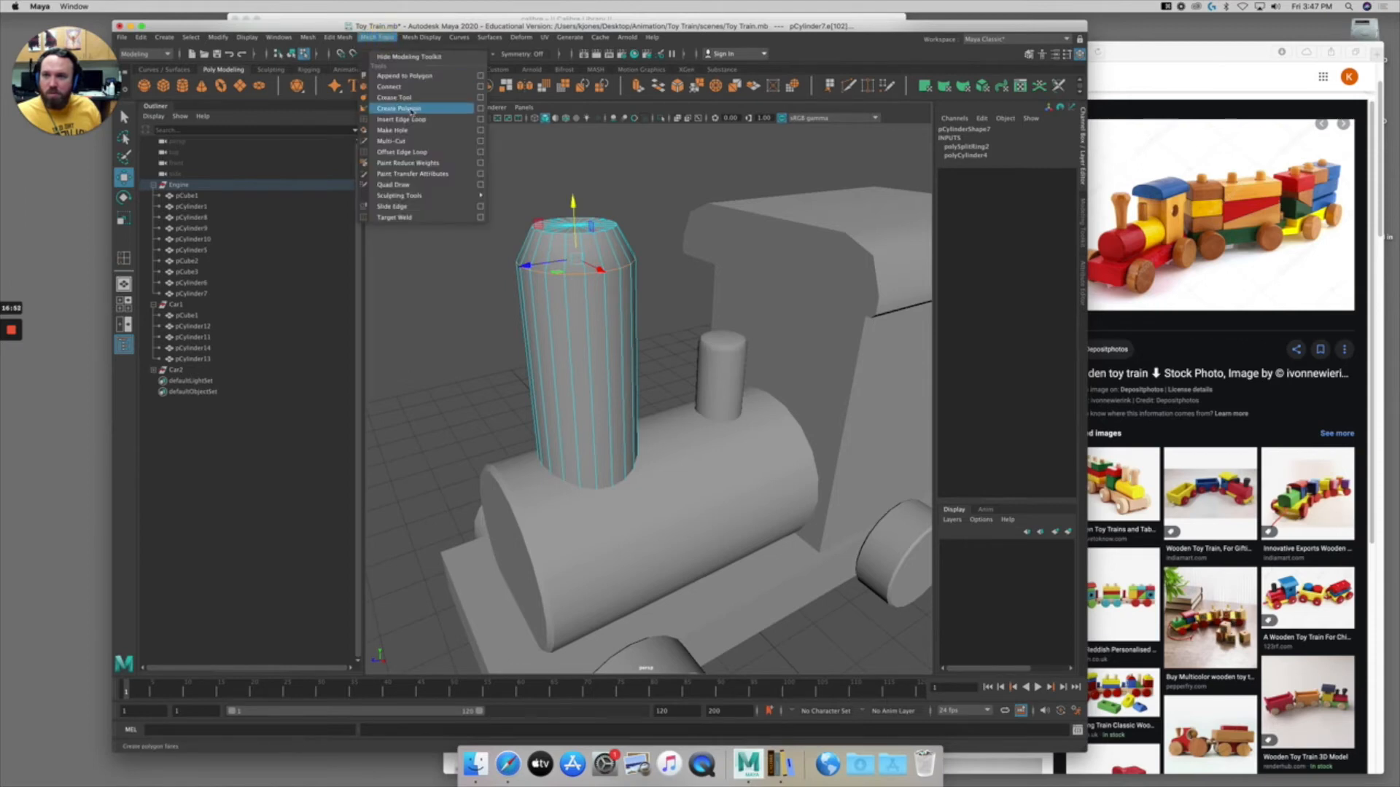
pyautogui.click(415, 120)
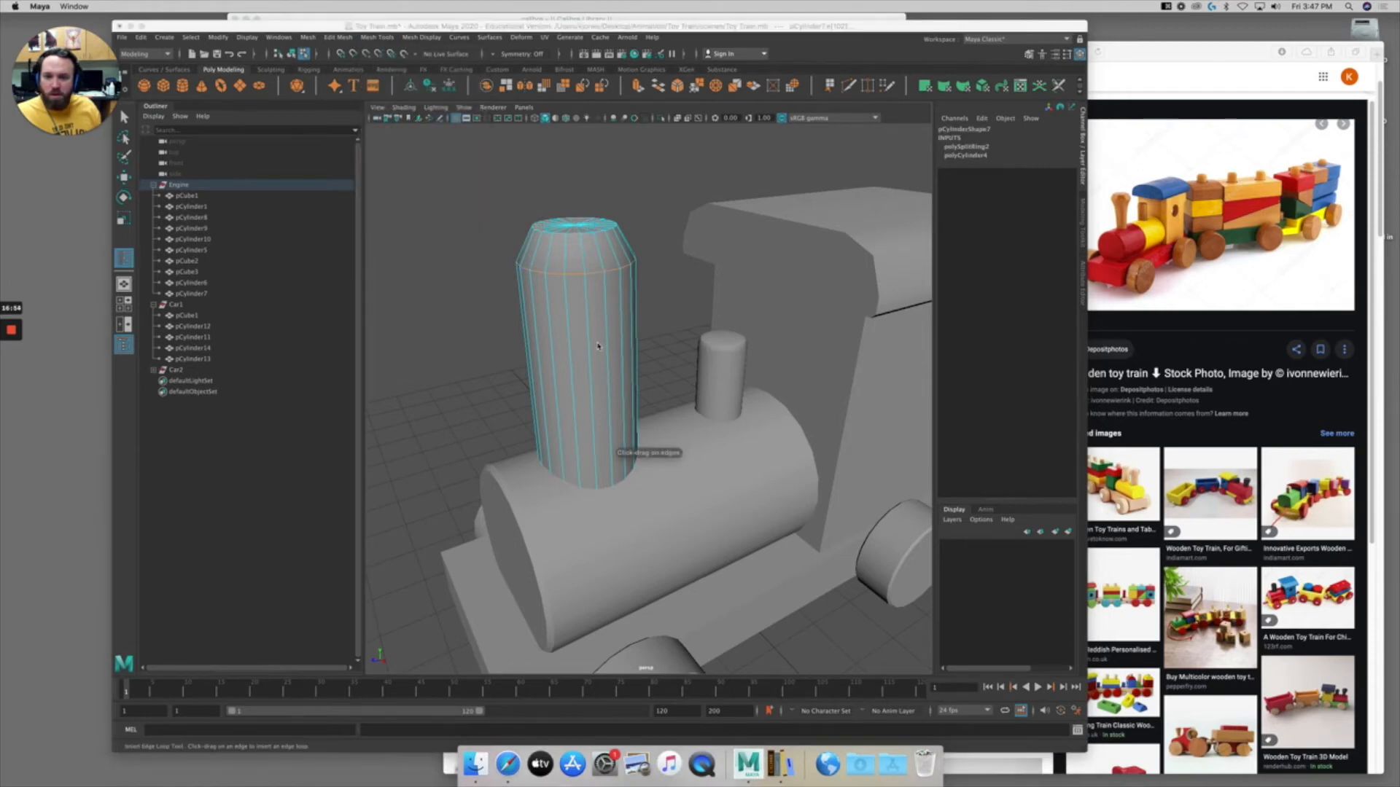
pyautogui.moveTo(589, 339); pyautogui.dragTo(591, 344)
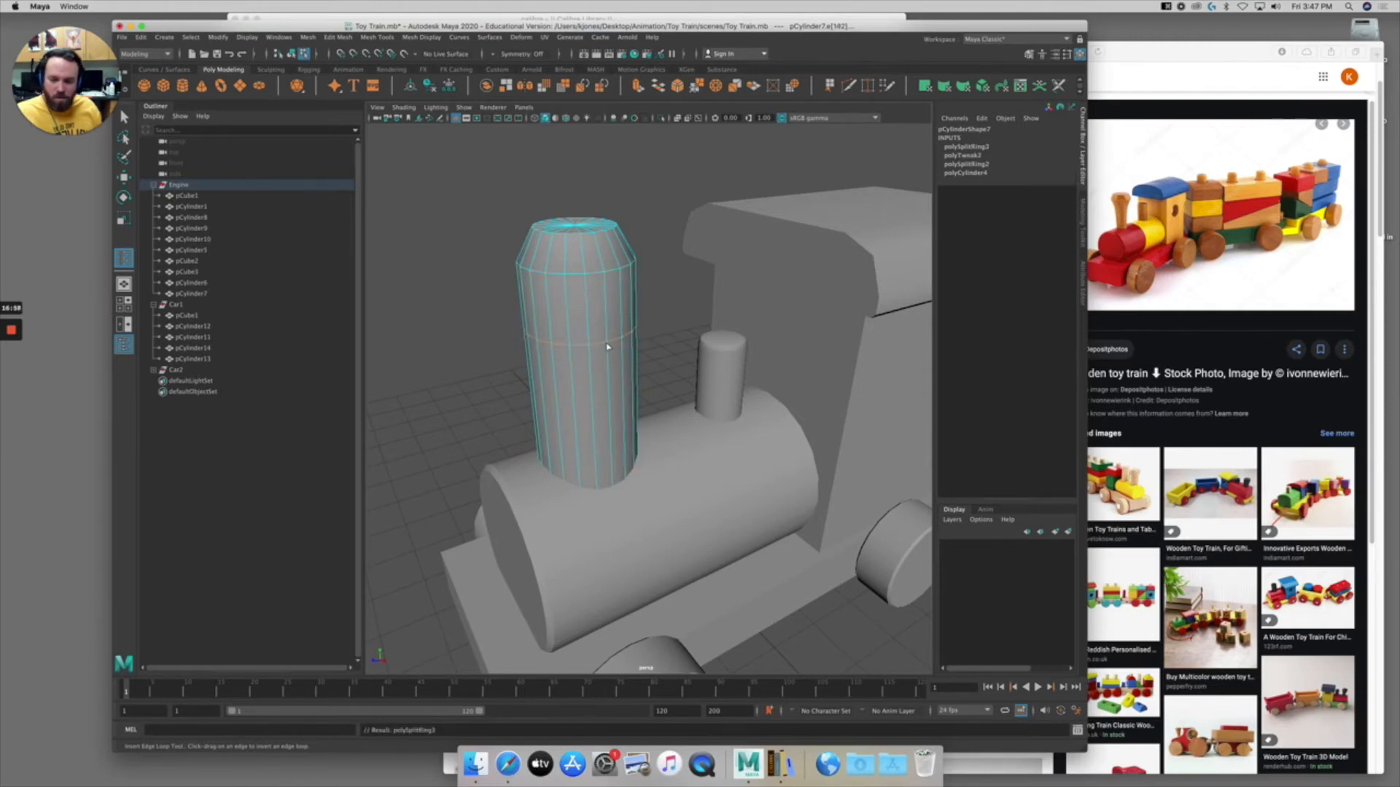
# Scale the new middle edge loop inward so the smokestack narrows below its flared head.
pyautogui.press('r')
pyautogui.moveTo(566, 331); pyautogui.dragTo(550, 329)
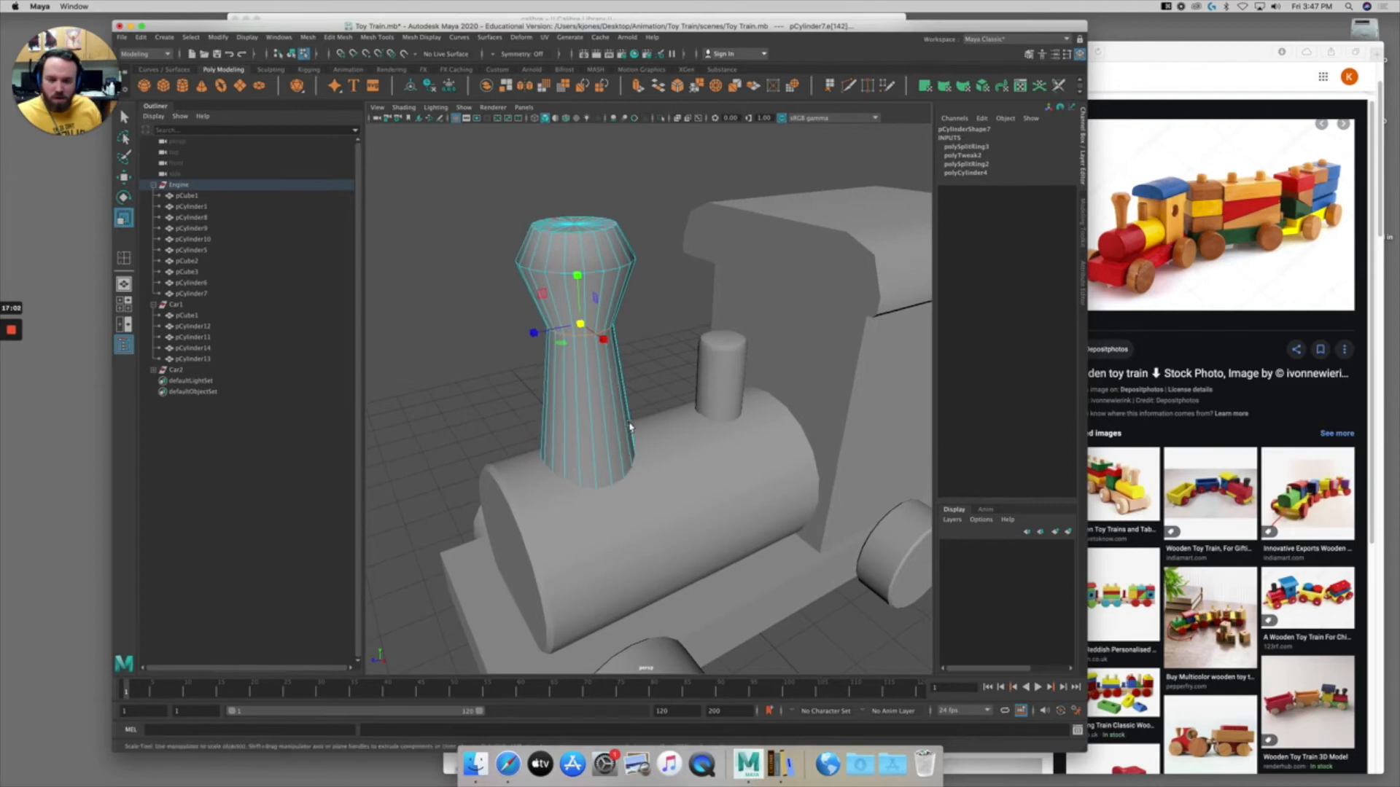
pyautogui.keyDown('alt'); pyautogui.moveTo(626, 431); pyautogui.dragTo(640, 400, button='middle'); pyautogui.keyUp('alt')
pyautogui.keyDown('alt'); pyautogui.moveTo(639, 401); pyautogui.dragTo(632, 408); pyautogui.keyUp('alt')
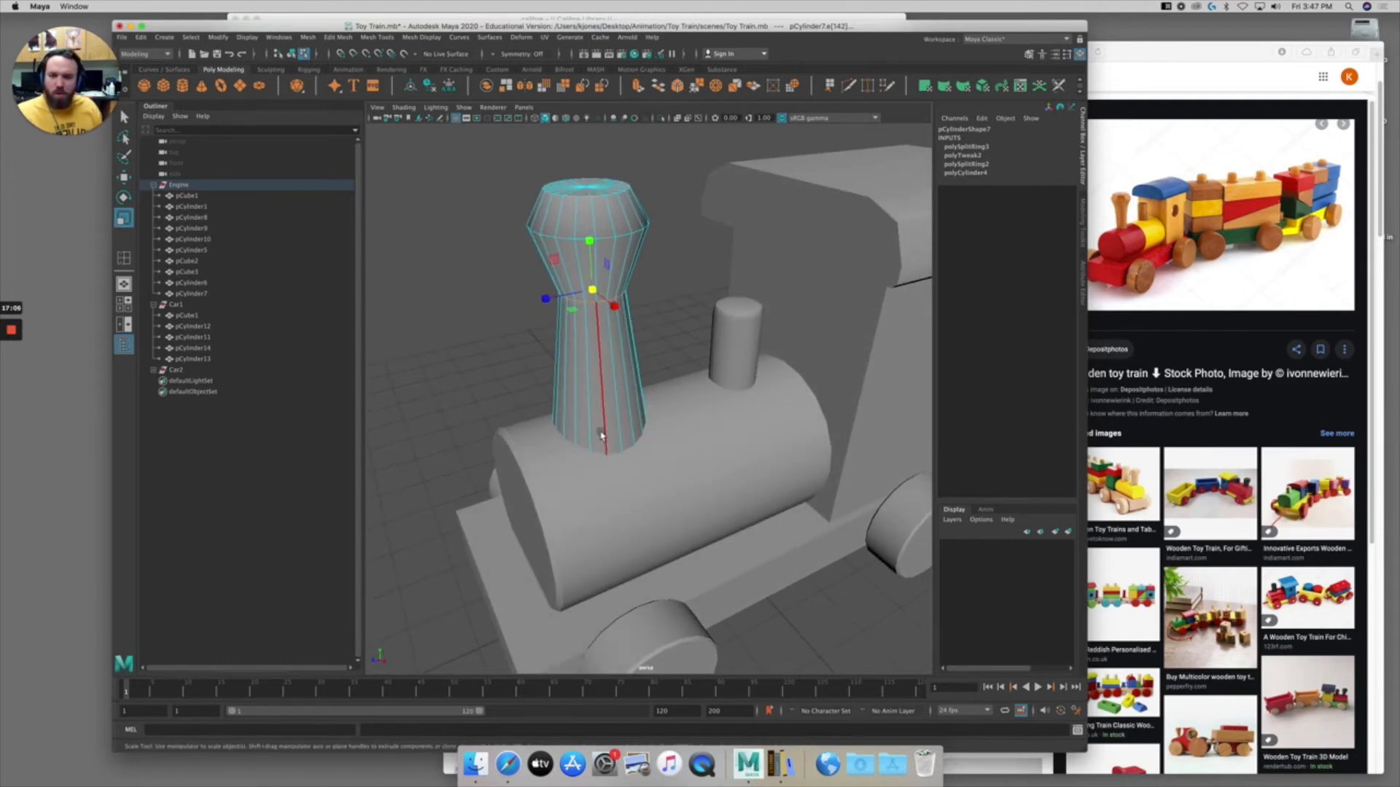
# In wireframe display, scale the smokestack's bottom edge loop inward to about the width of the narrowed middle.
pyautogui.press('4')
pyautogui.keyDown('alt'); pyautogui.moveTo(602, 435); pyautogui.dragTo(657, 426); pyautogui.keyUp('alt')
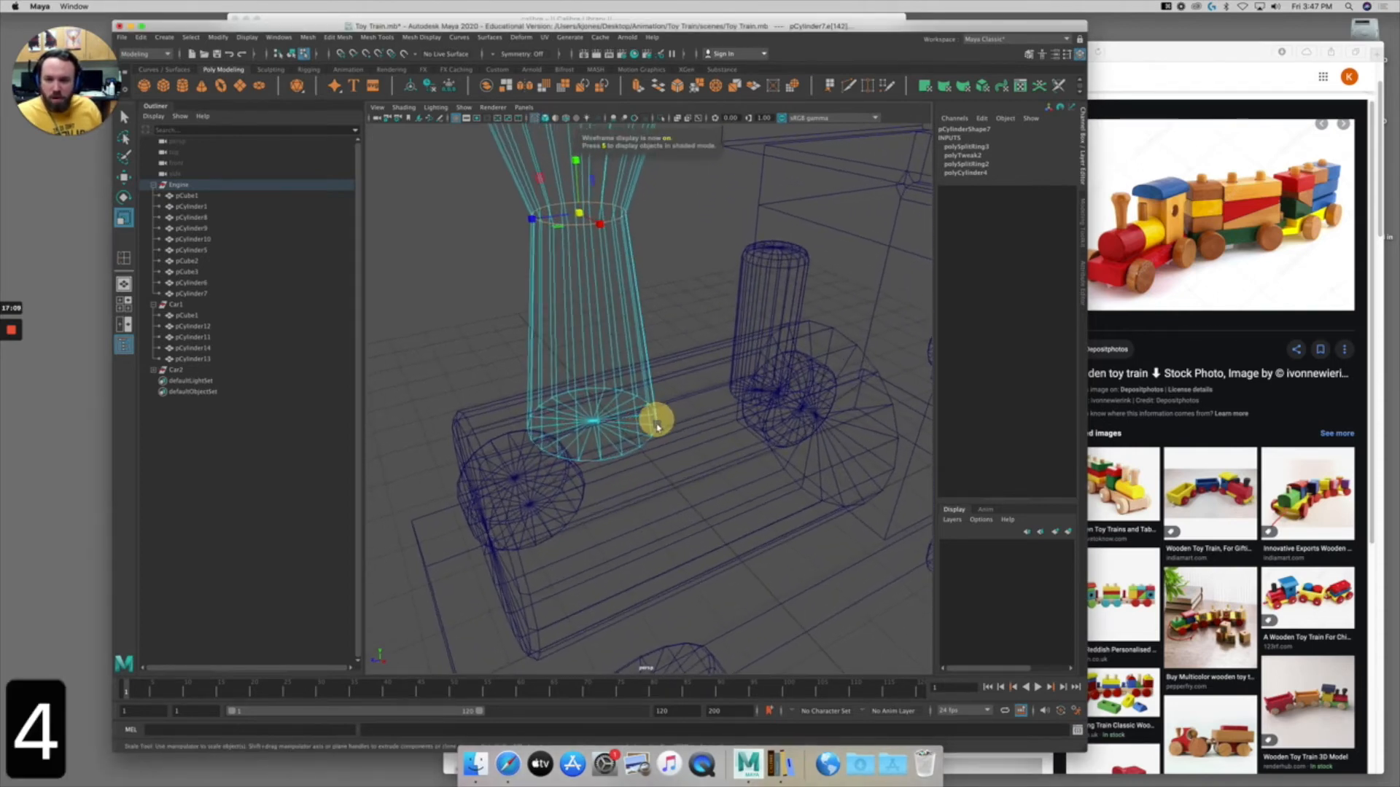
pyautogui.doubleClick(611, 456)
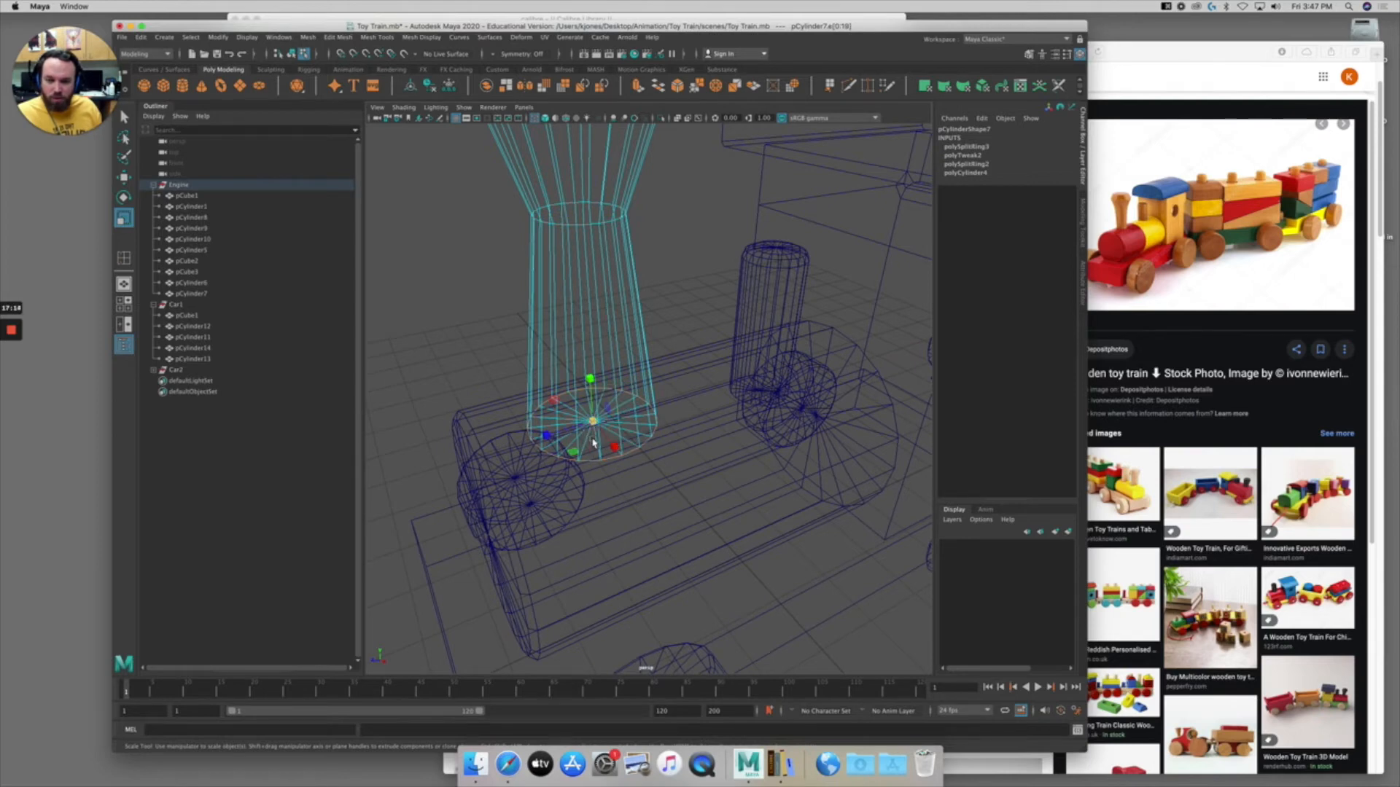
pyautogui.press('r')
pyautogui.moveTo(620, 437)
pyautogui.mouseDown()
pyautogui.moveTo(559, 423)
pyautogui.moveTo(607, 441)
pyautogui.mouseUp()
pyautogui.keyDown('alt'); pyautogui.moveTo(593, 292); pyautogui.dragTo(604, 328); pyautogui.keyUp('alt')
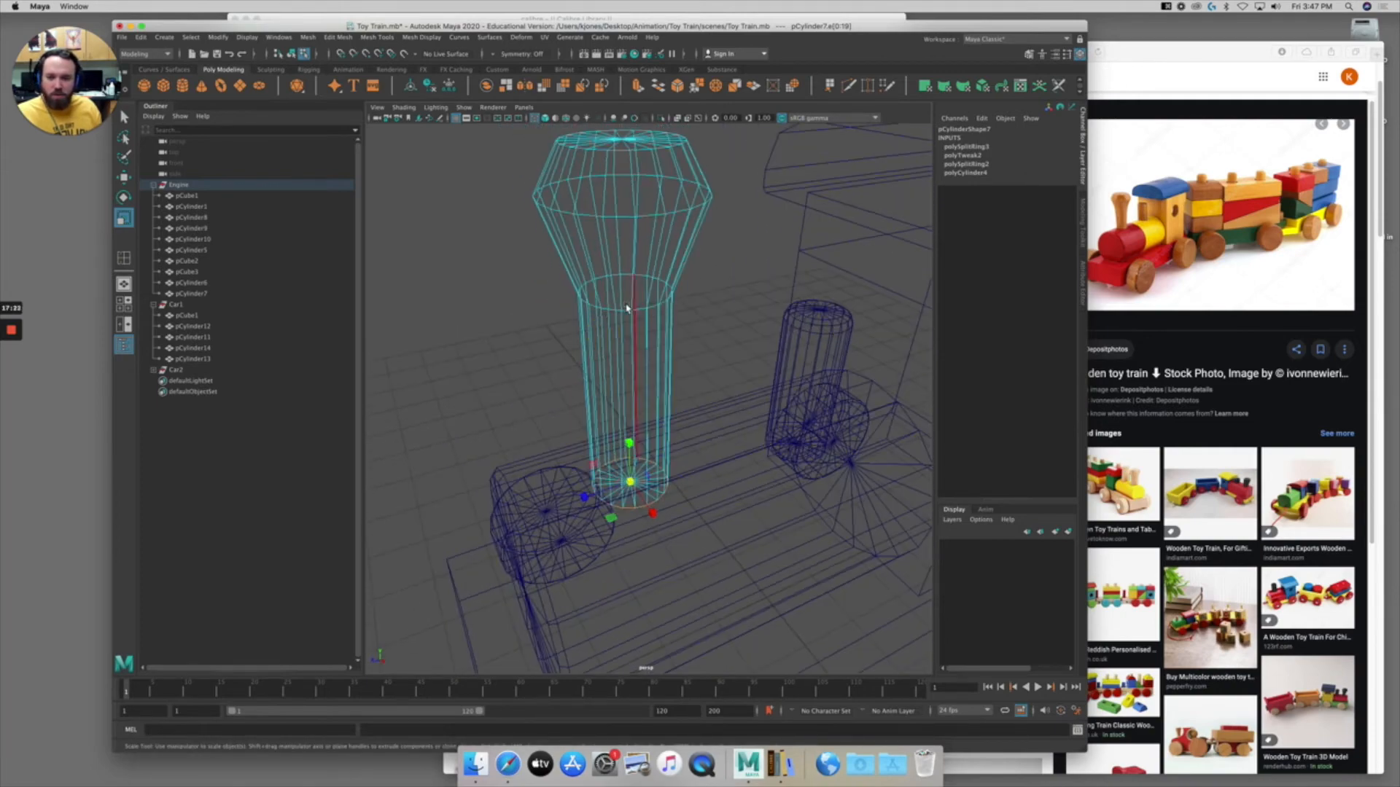
# Back in shaded display, bevel the smokestack's narrowed middle edge loop with a fraction of 0.5 and 2 segments.
pyautogui.doubleClick(628, 312)
pyautogui.keyDown('alt'); pyautogui.moveTo(628, 313); pyautogui.dragTo(631, 346); pyautogui.keyUp('alt')
pyautogui.press('5')
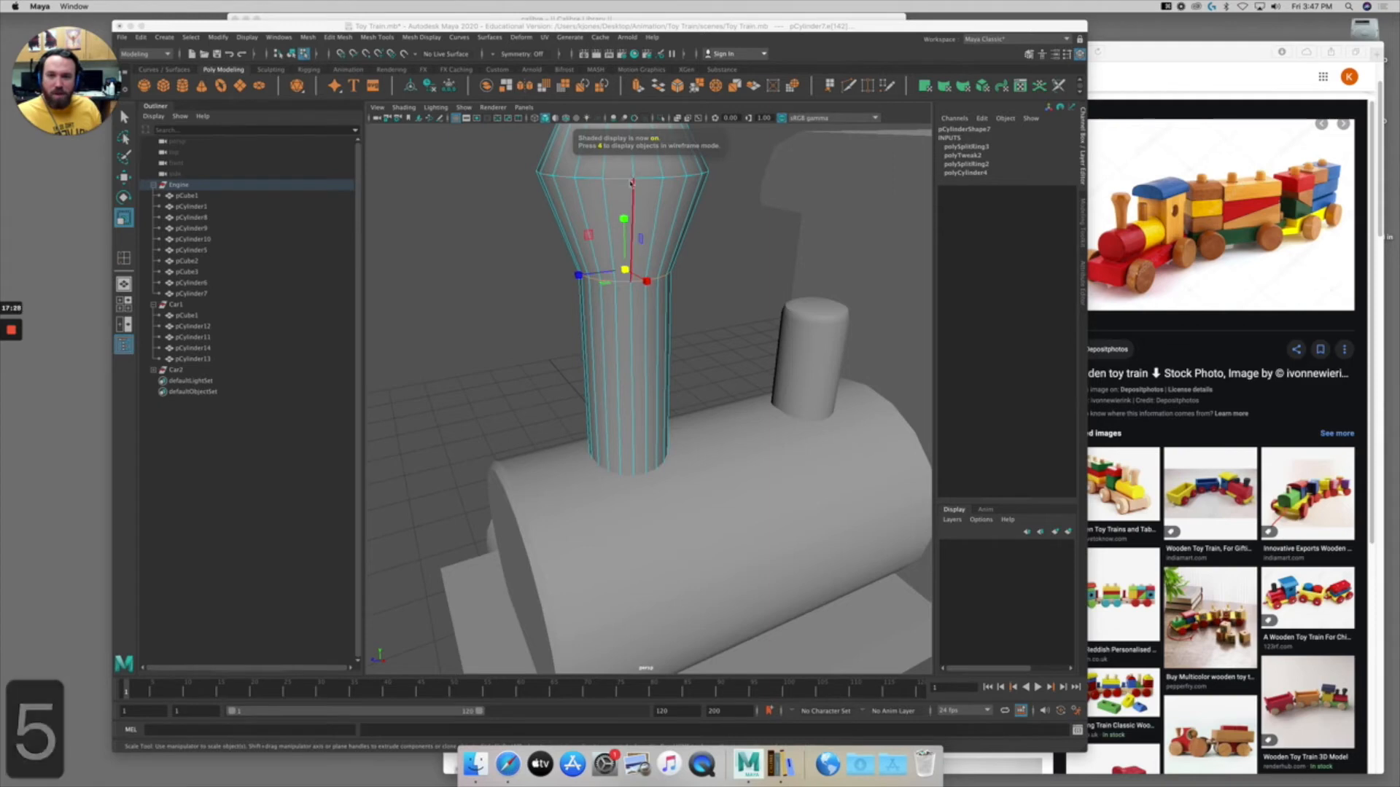
pyautogui.keyDown('alt'); pyautogui.moveTo(646, 271); pyautogui.dragTo(641, 323); pyautogui.keyUp('alt')
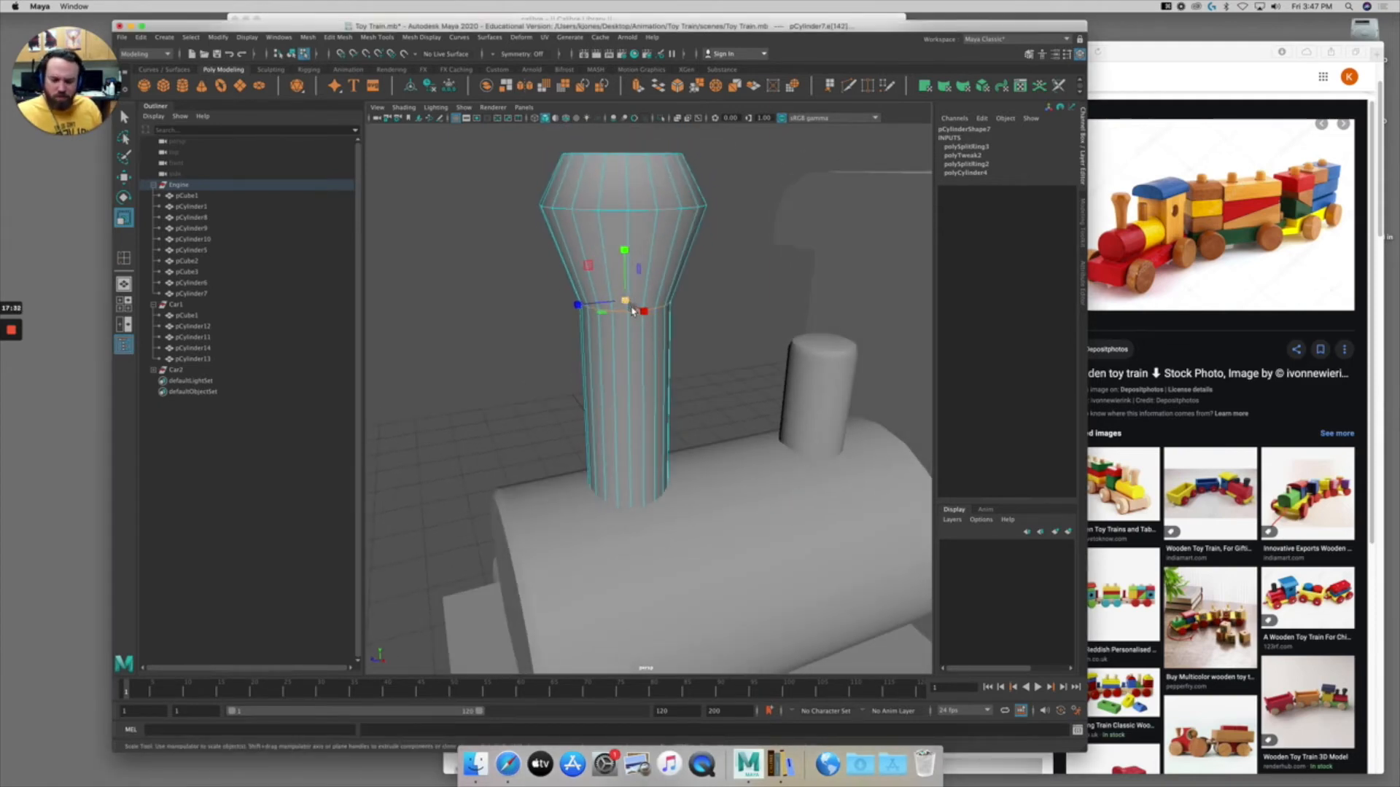
pyautogui.hotkey('ctrl', 'b')
pyautogui.moveTo(811, 449); pyautogui.dragTo(806, 432)
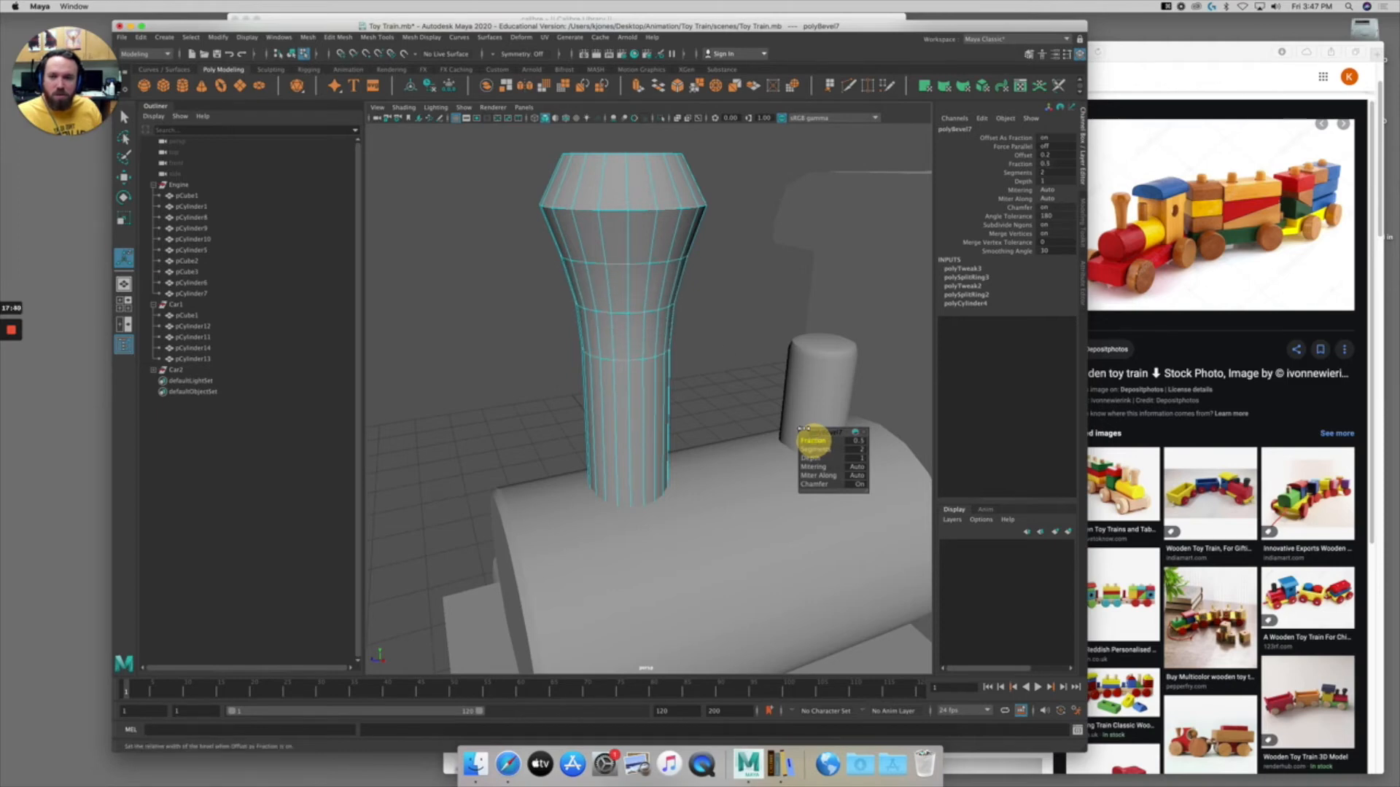
# Try moving the lower and middle loops of the smokestack's bevel down toward the boiler.
pyautogui.click(631, 358)
pyautogui.press('w')
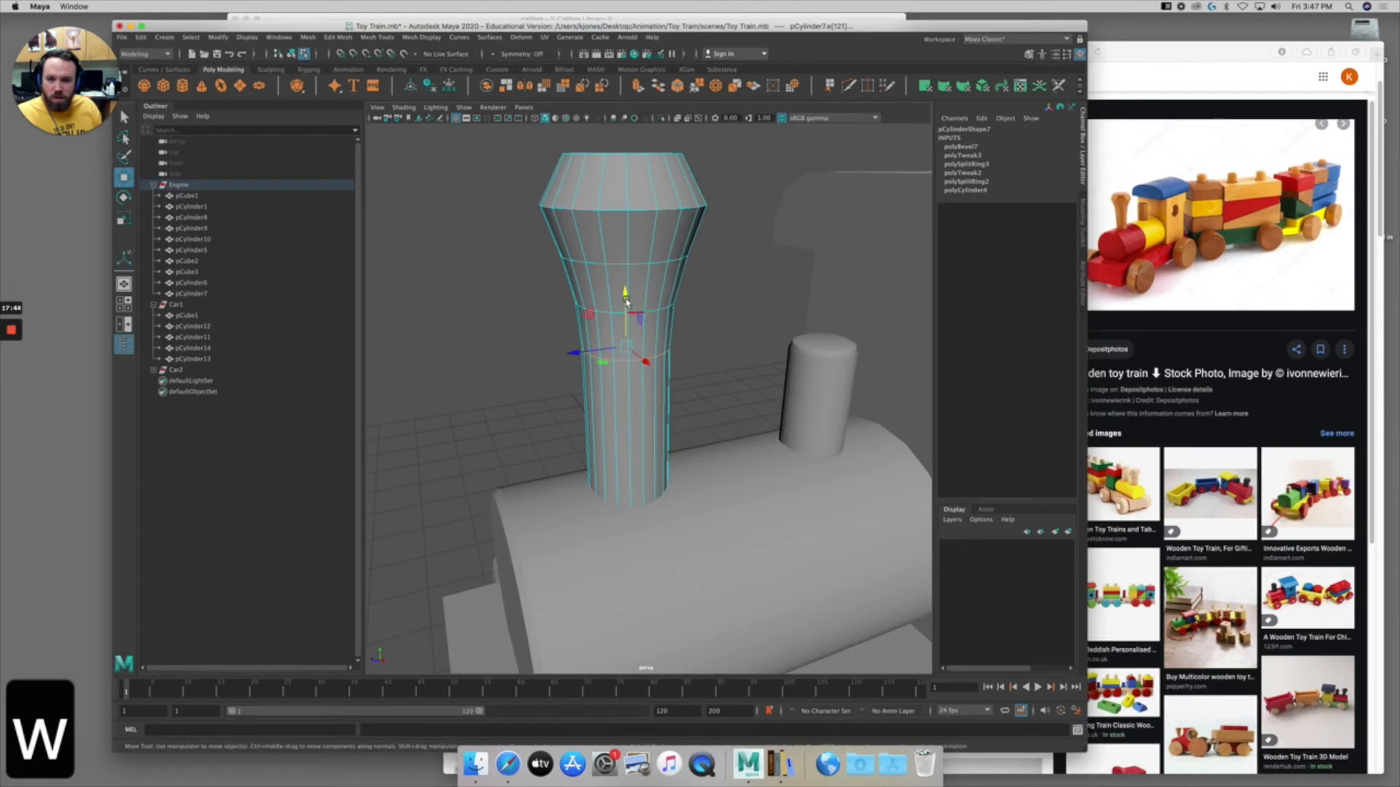
pyautogui.moveTo(625, 300); pyautogui.dragTo(624, 328)
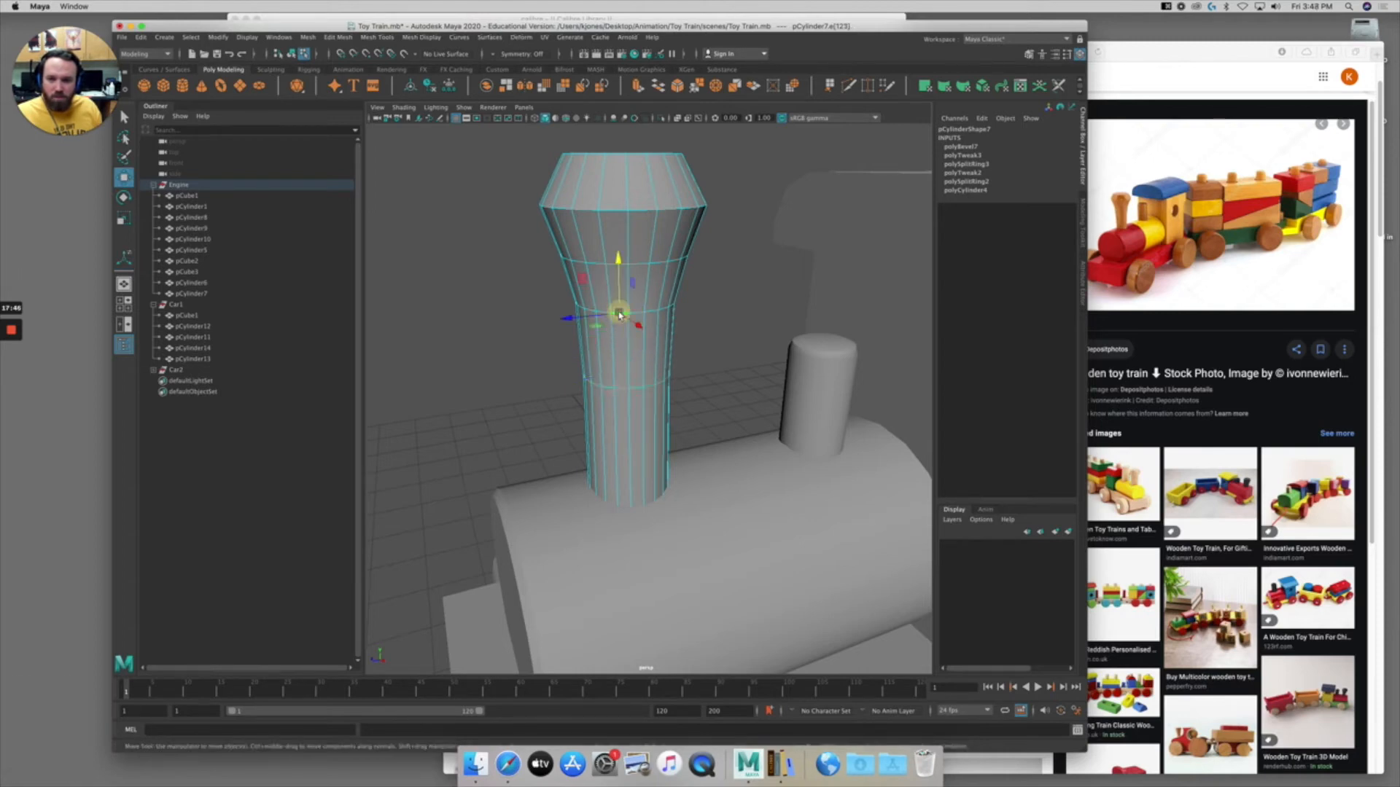
pyautogui.click(625, 293)
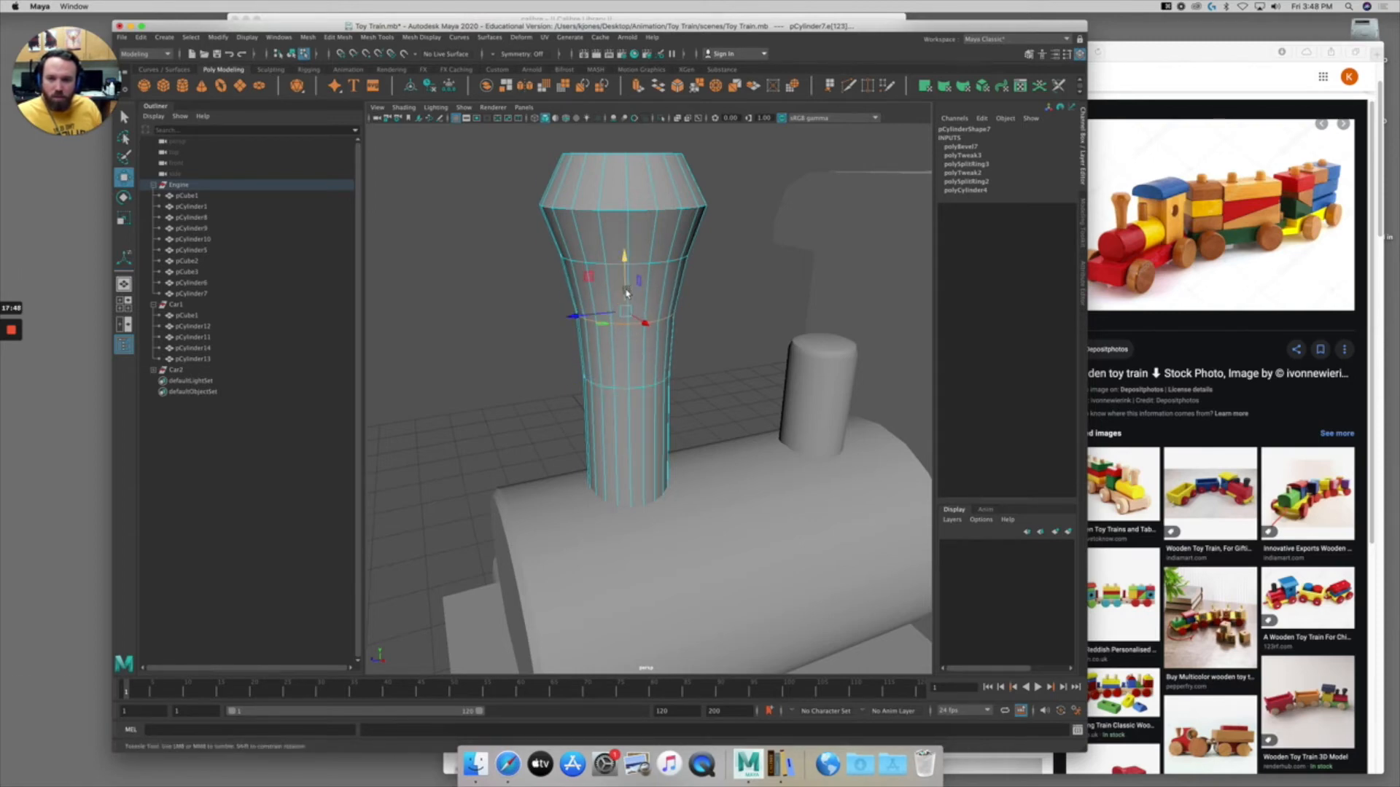
pyautogui.keyDown('alt'); pyautogui.moveTo(625, 293); pyautogui.dragTo(619, 287); pyautogui.keyUp('alt')
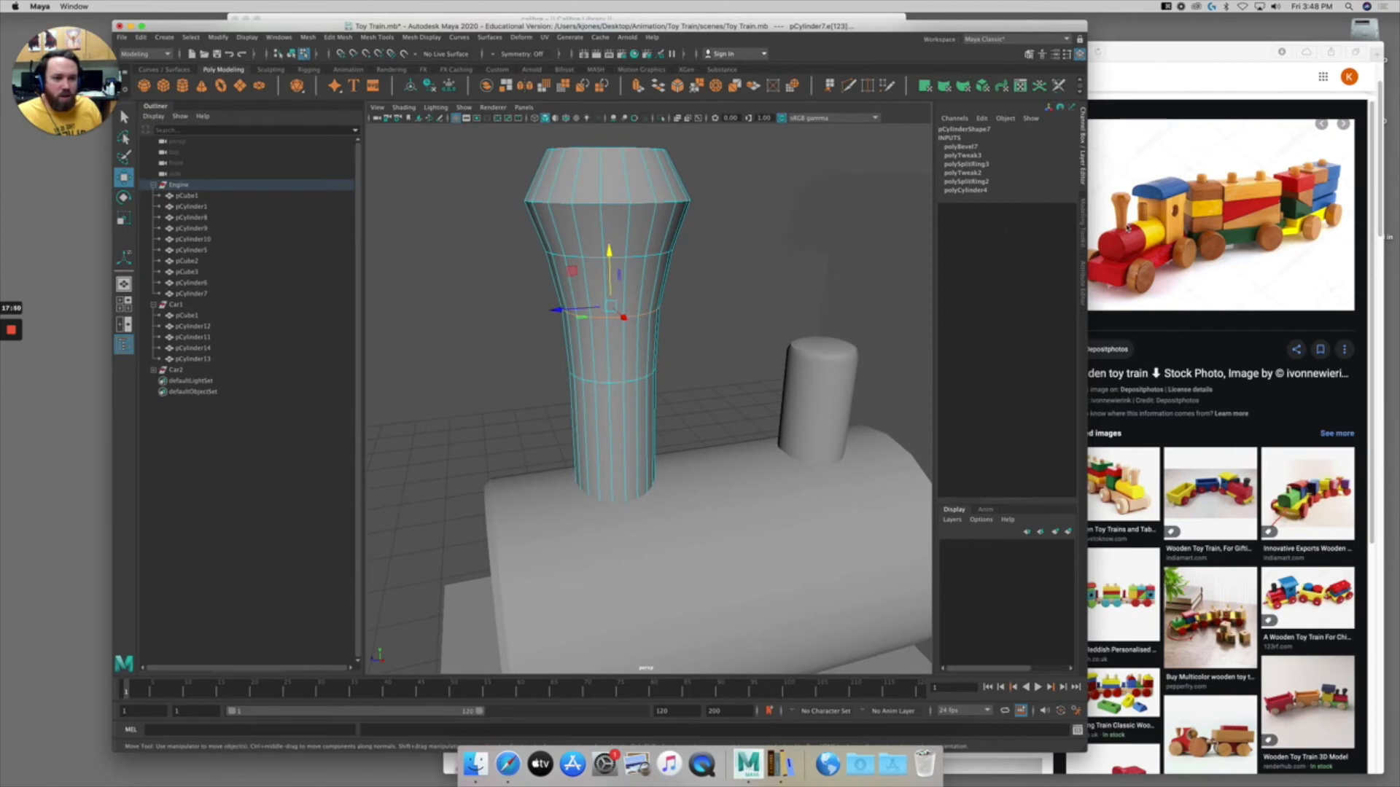
# Raise the bevel's lower, middle and upper edge loops to shape a tighter curve beneath the smokestack's flared head.
pyautogui.click(625, 375)
pyautogui.moveTo(610, 337); pyautogui.dragTo(609, 251)
pyautogui.doubleClick(632, 315)
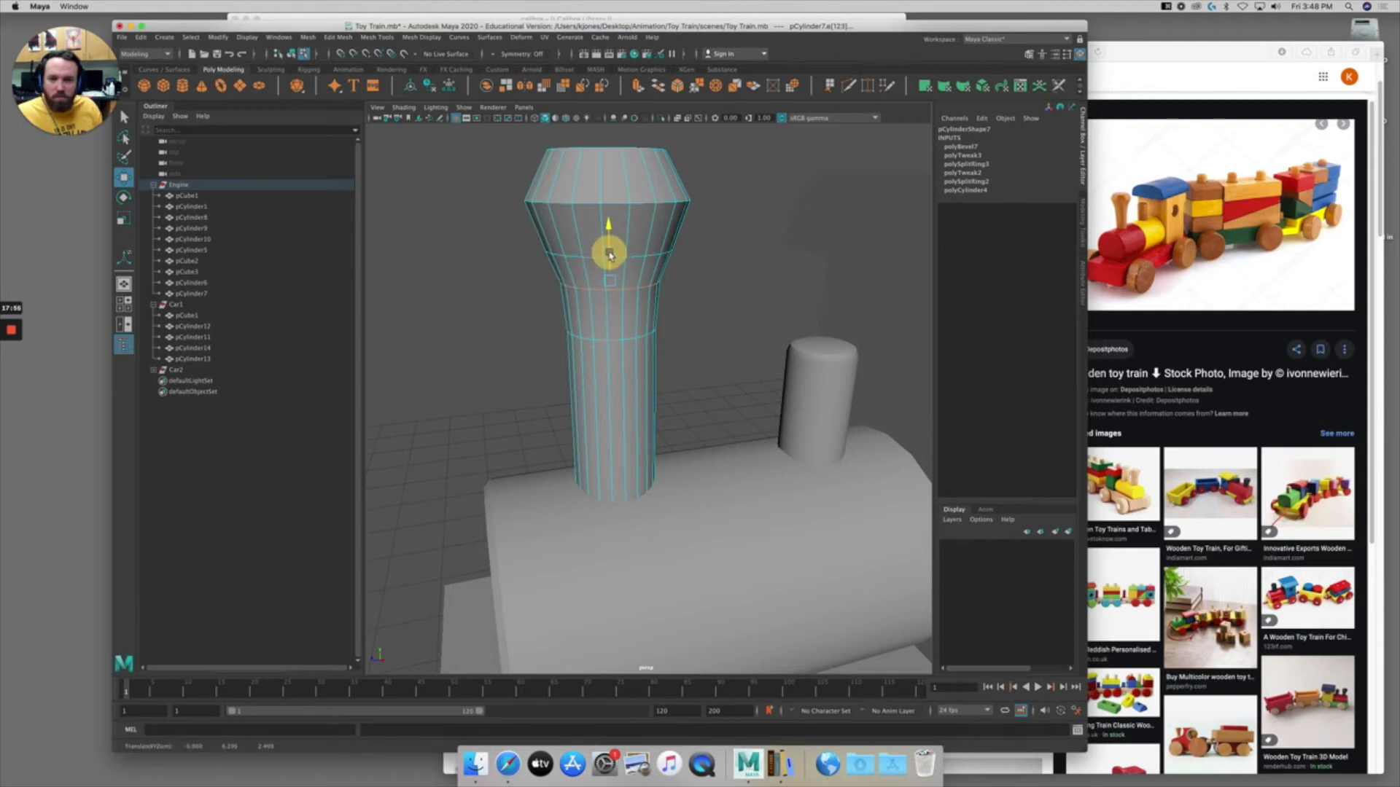
pyautogui.doubleClick(639, 258)
pyautogui.moveTo(606, 222); pyautogui.dragTo(605, 213)
pyautogui.moveTo(637, 266)
pyautogui.keyDown('alt'); pyautogui.mouseDown()
pyautogui.moveTo(597, 256)
pyautogui.moveTo(635, 268)
pyautogui.mouseUp(); pyautogui.keyUp('alt')
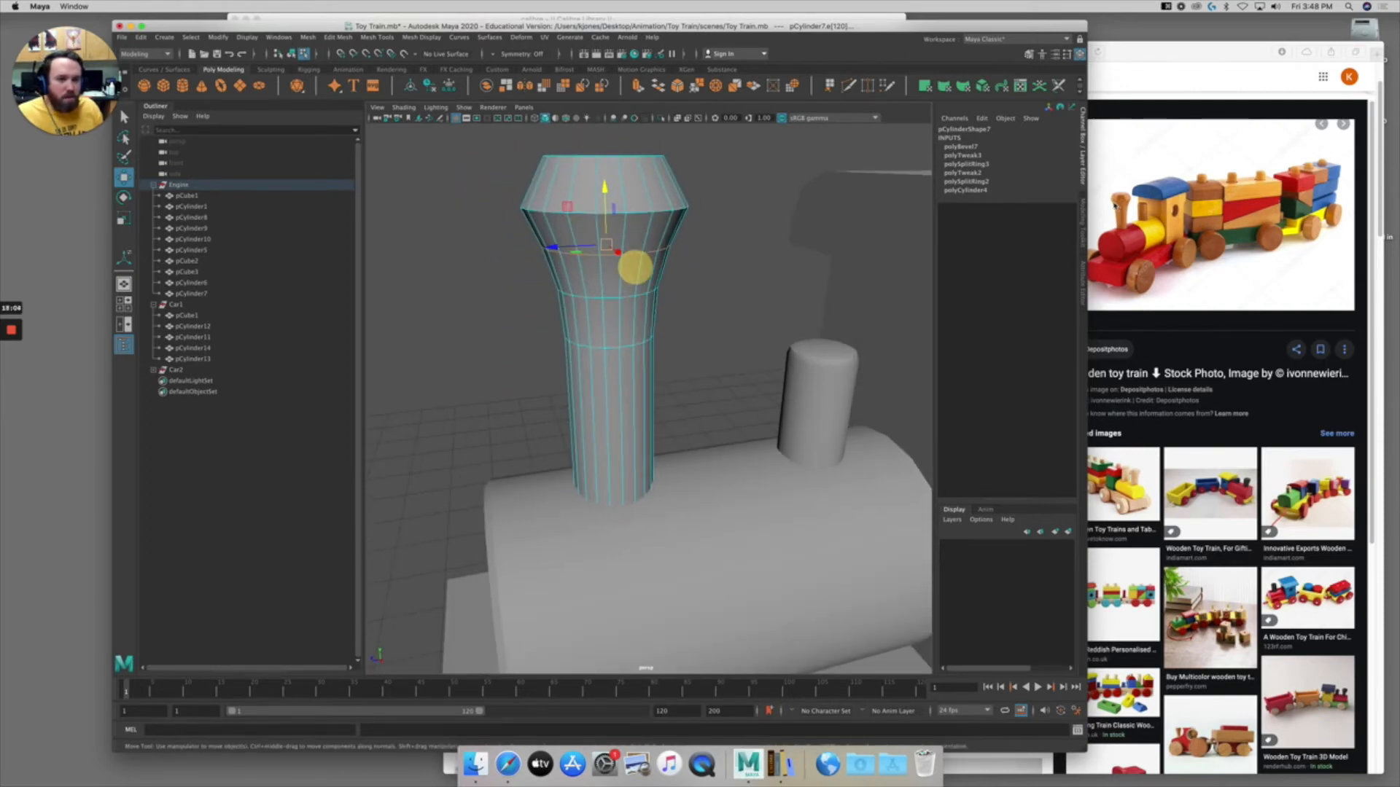
# Bevel the widest edge loop of the smokestack's head with a fraction of 0.1 and 1 segment.
pyautogui.keyDown('alt'); pyautogui.moveTo(635, 268); pyautogui.dragTo(567, 212); pyautogui.keyUp('alt')
pyautogui.doubleClick(567, 210)
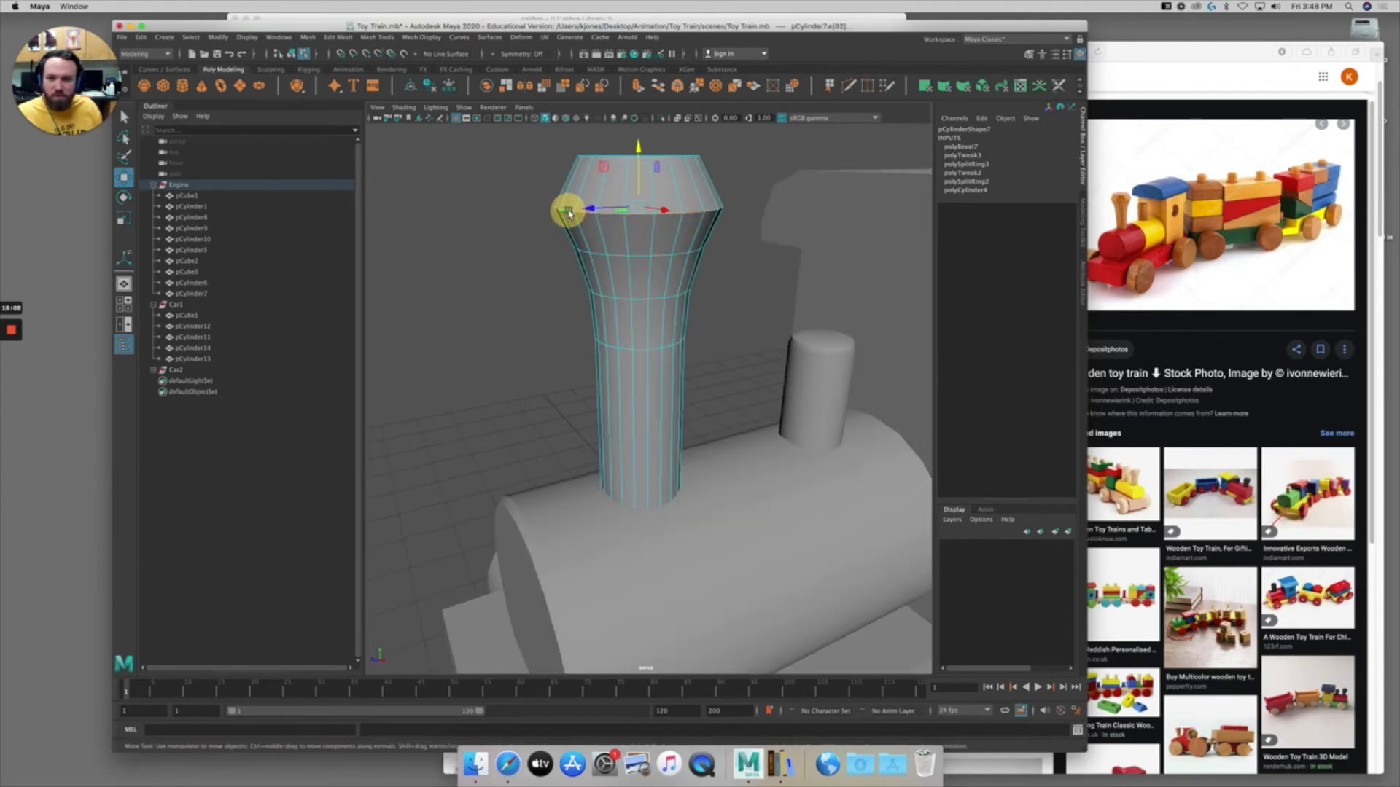
pyautogui.hotkey('ctrl', 'b')
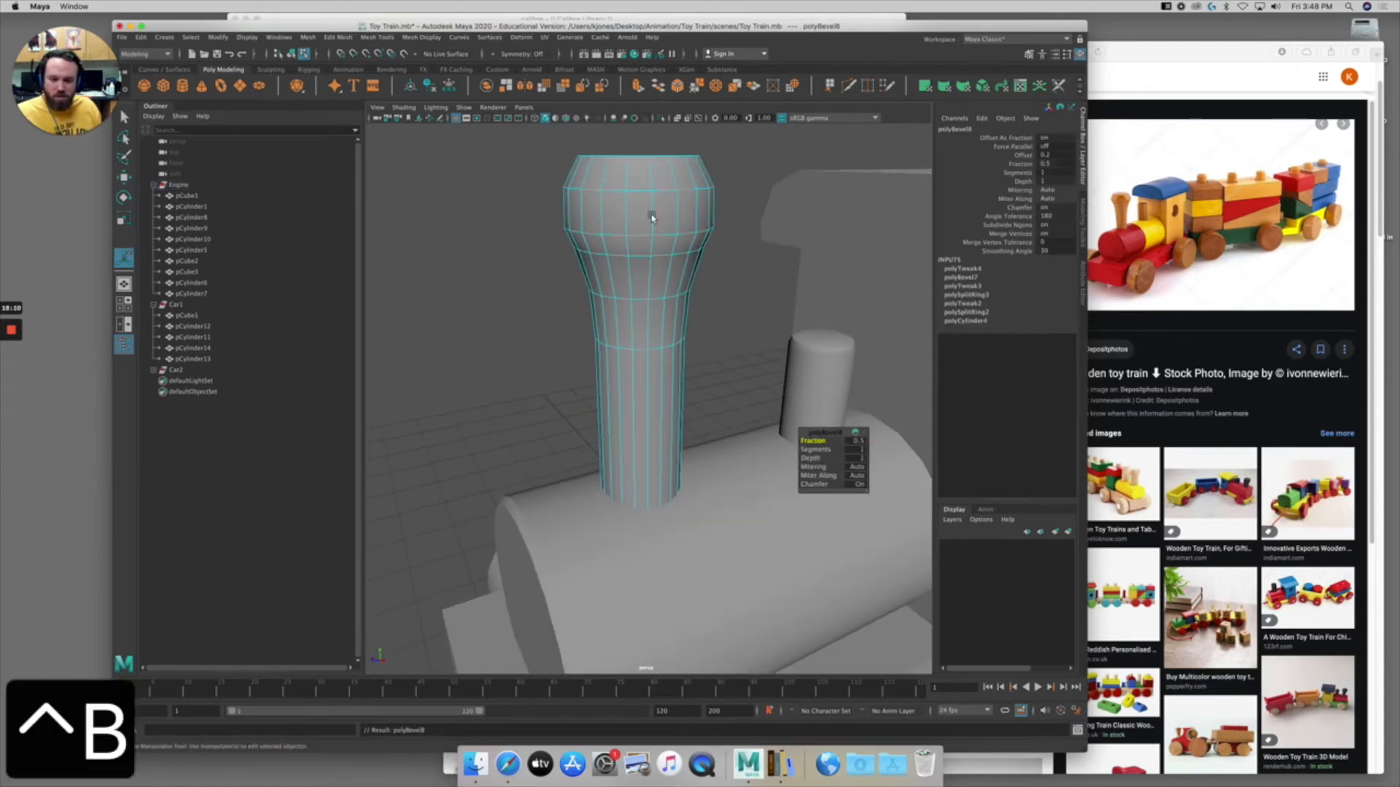
pyautogui.click(815, 441)
pyautogui.moveTo(819, 442); pyautogui.dragTo(818, 441)
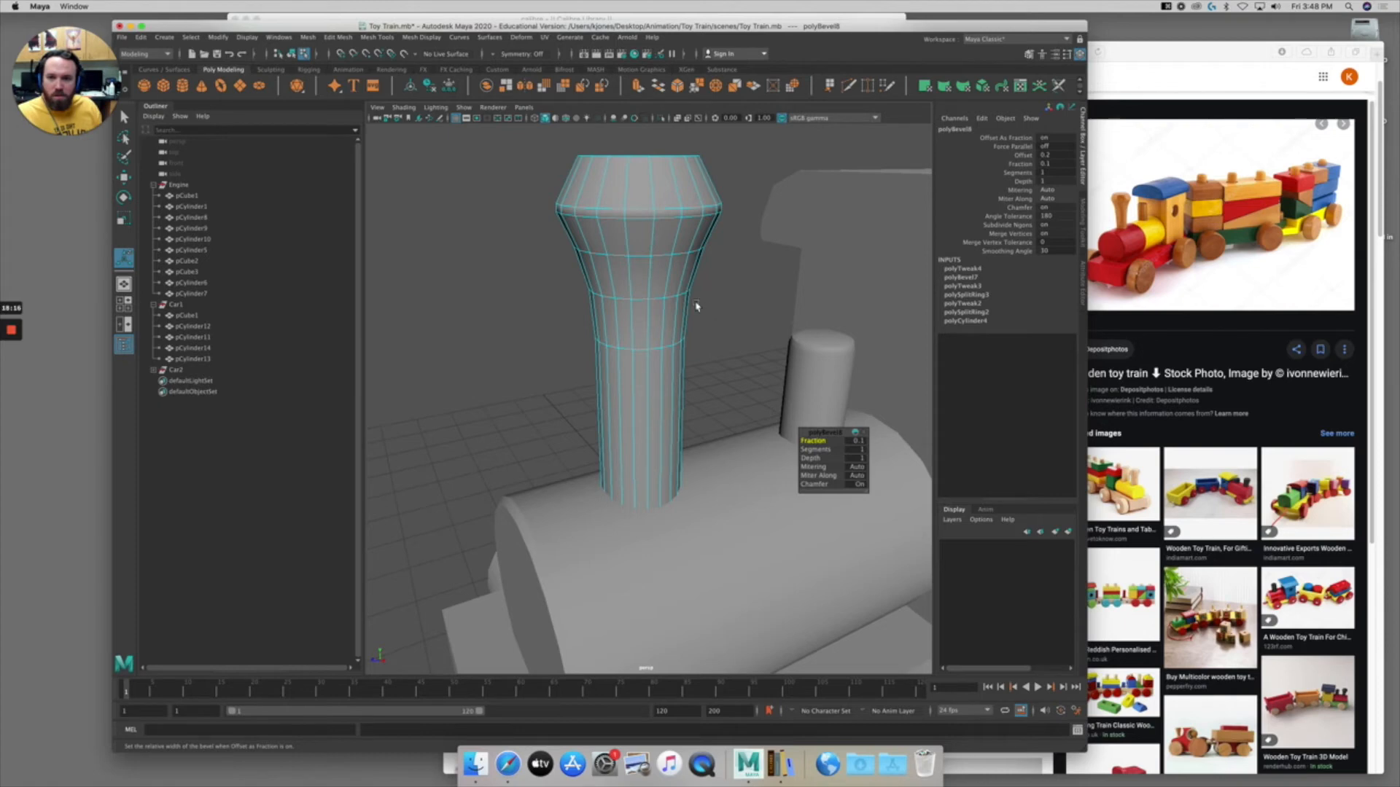
pyautogui.click(523, 276)
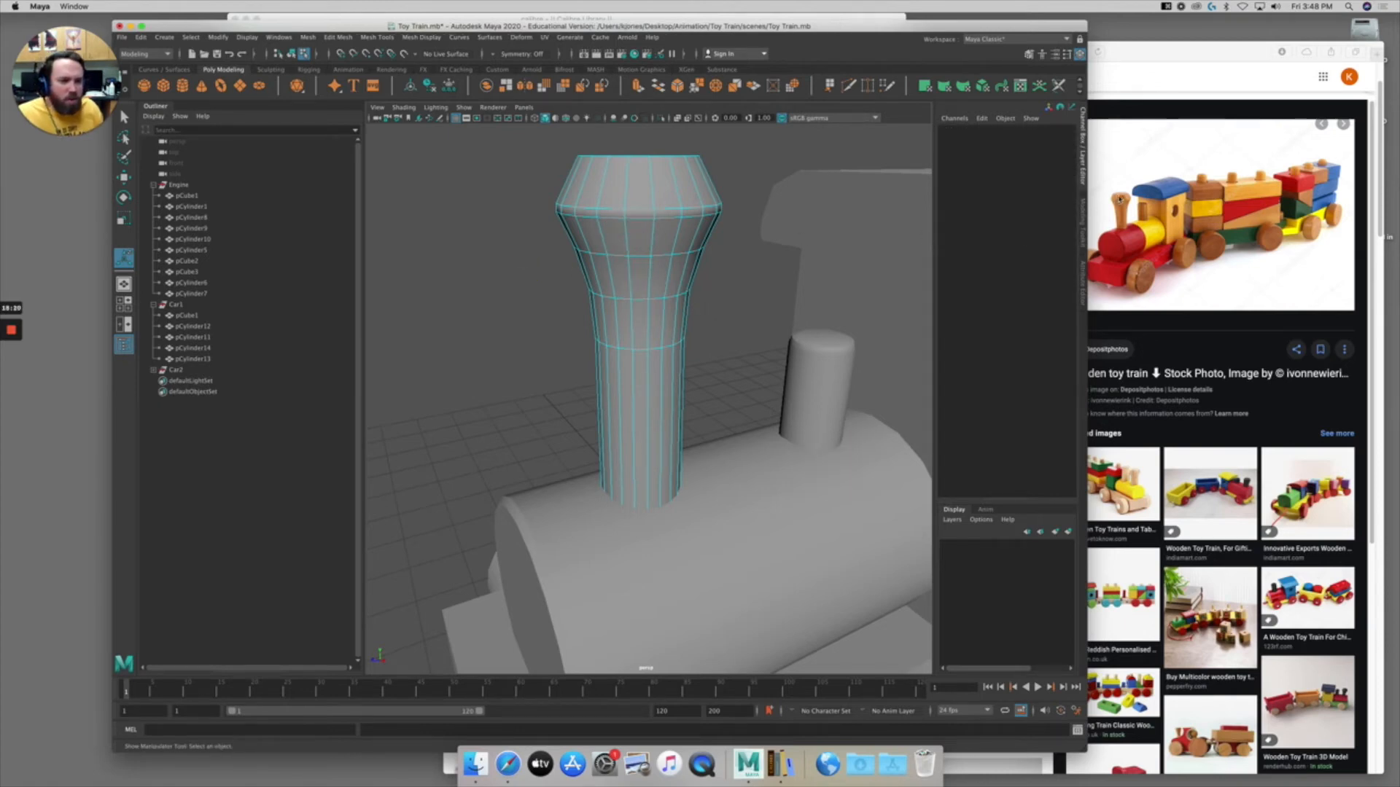
# Bevel the smokestack's top rim edge loop with a fraction of 0.05.
pyautogui.keyDown('alt'); pyautogui.moveTo(623, 181); pyautogui.dragTo(634, 190); pyautogui.keyUp('alt')
pyautogui.doubleClick(660, 177)
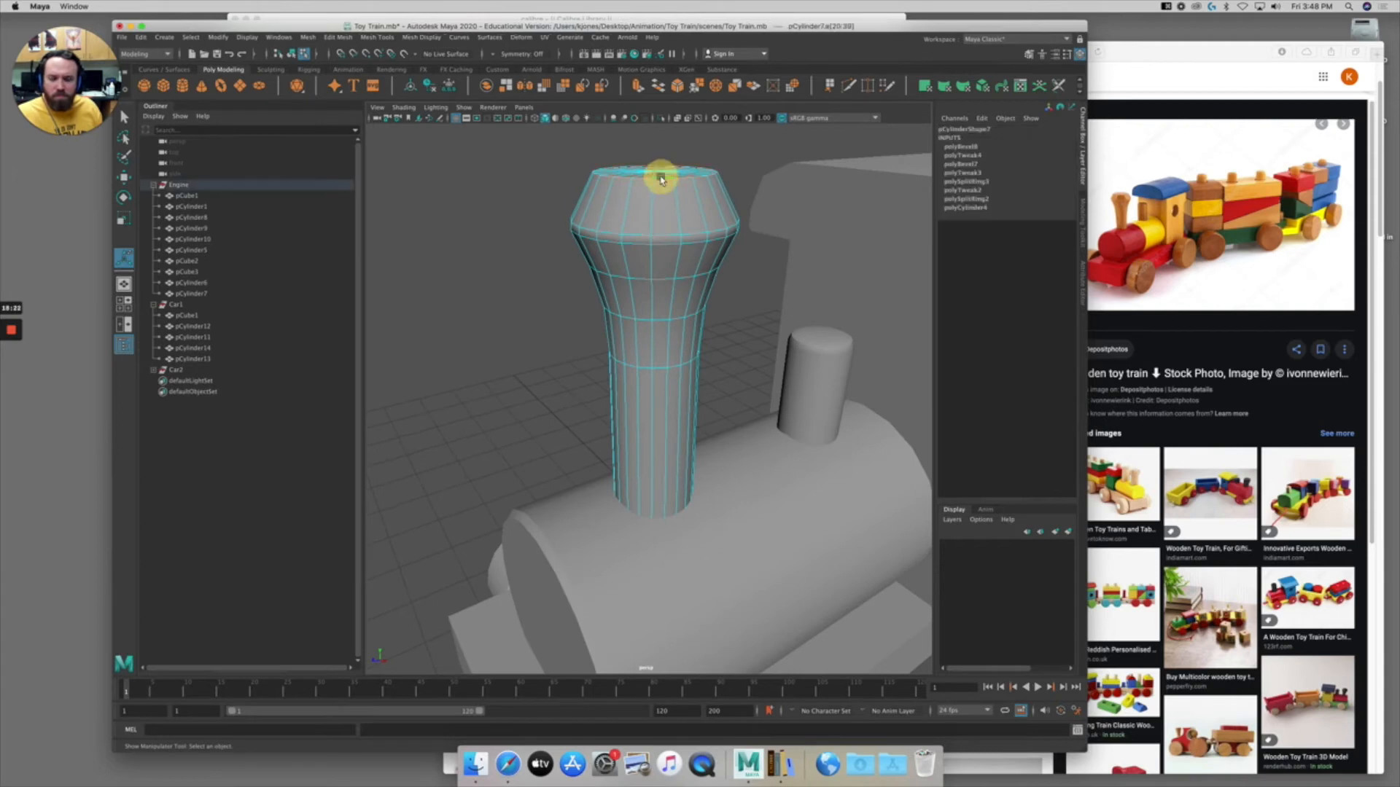
pyautogui.hotkey('ctrl', 'b')
pyautogui.moveTo(824, 441); pyautogui.dragTo(817, 440)
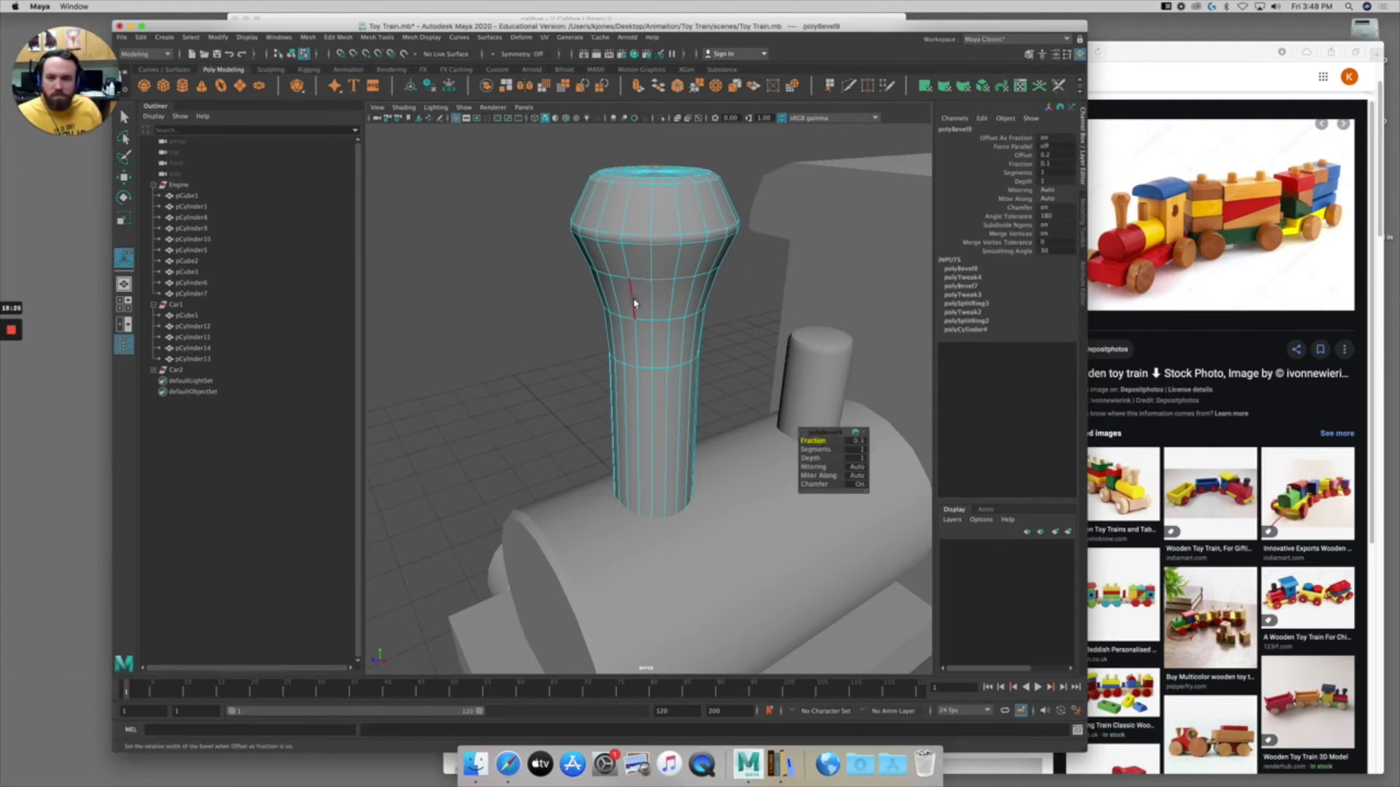
pyautogui.click(854, 441)
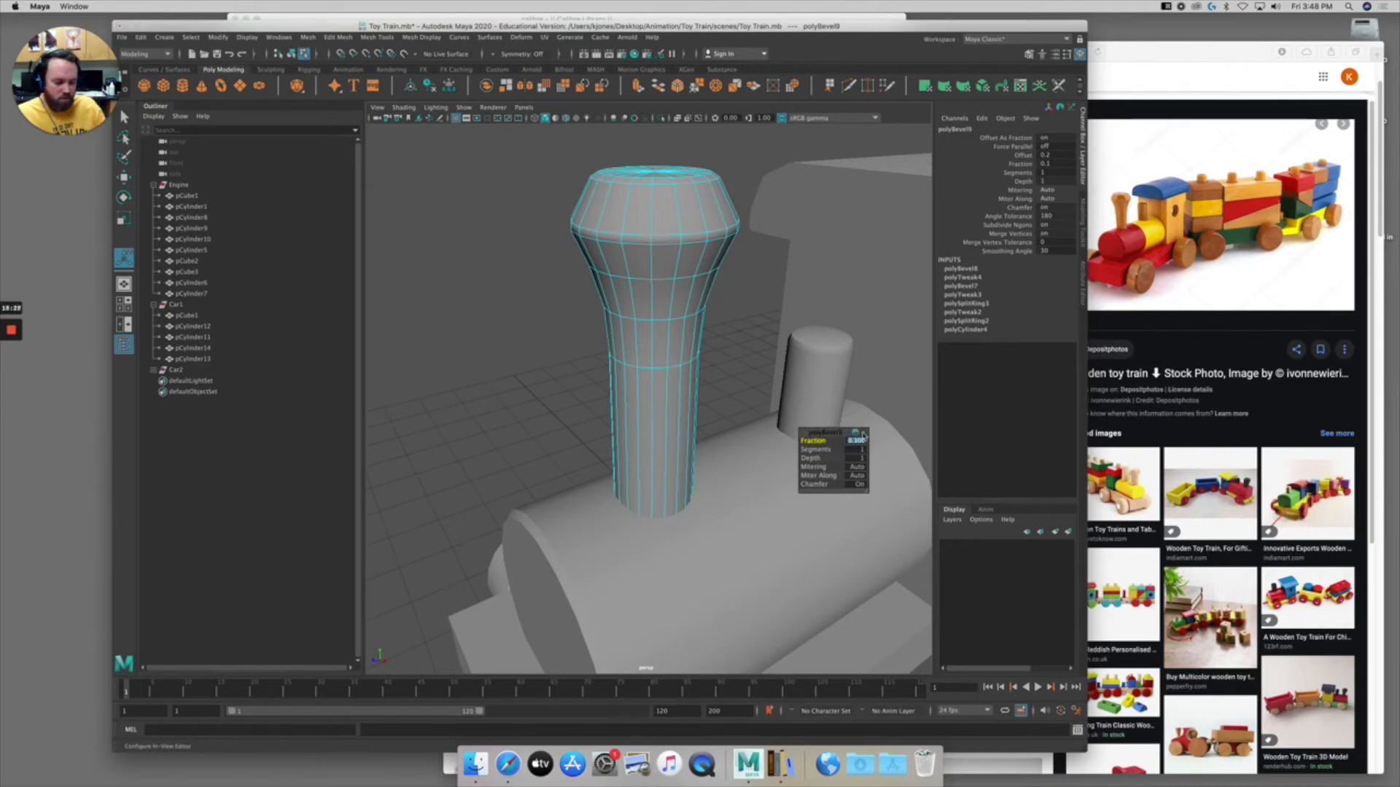
pyautogui.write('.05')
pyautogui.press('Return')
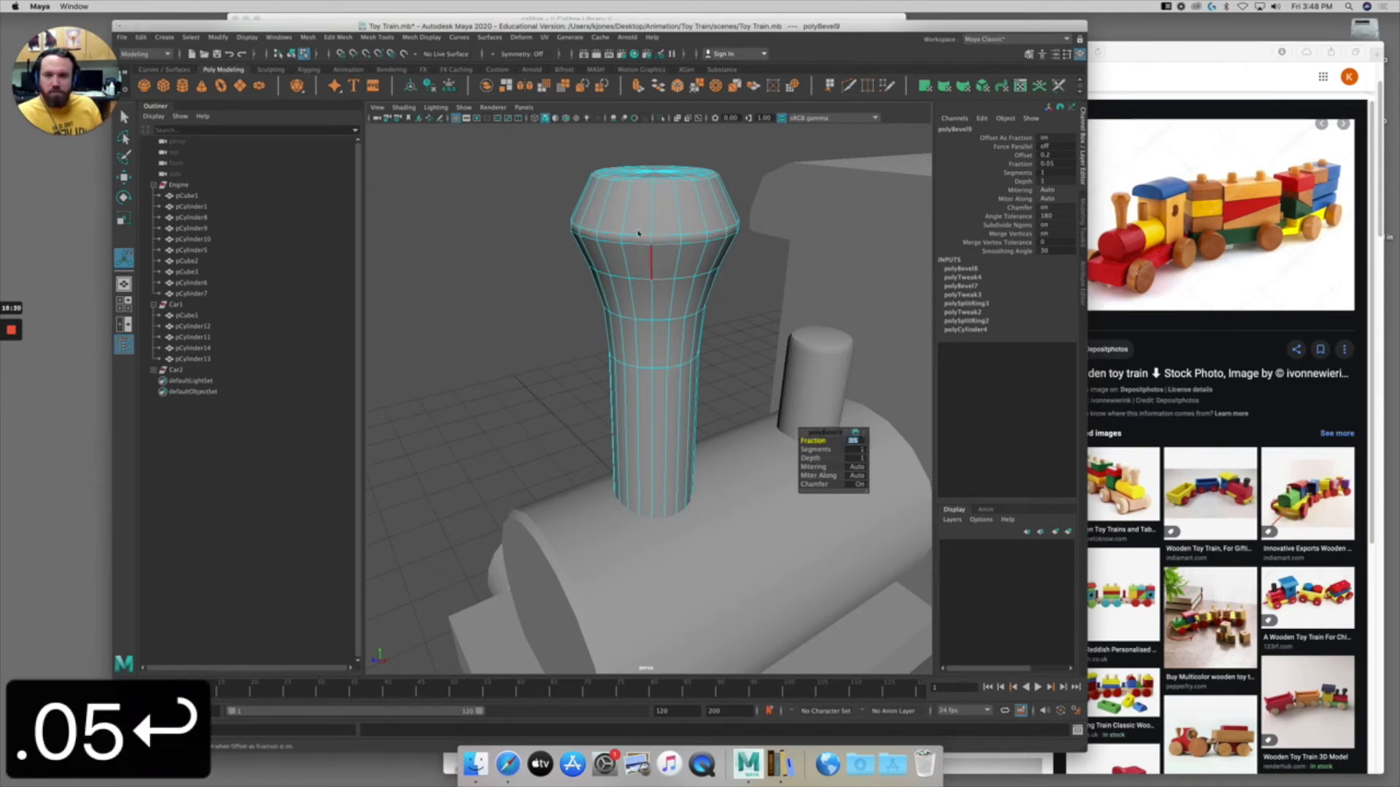
pyautogui.click(635, 242)
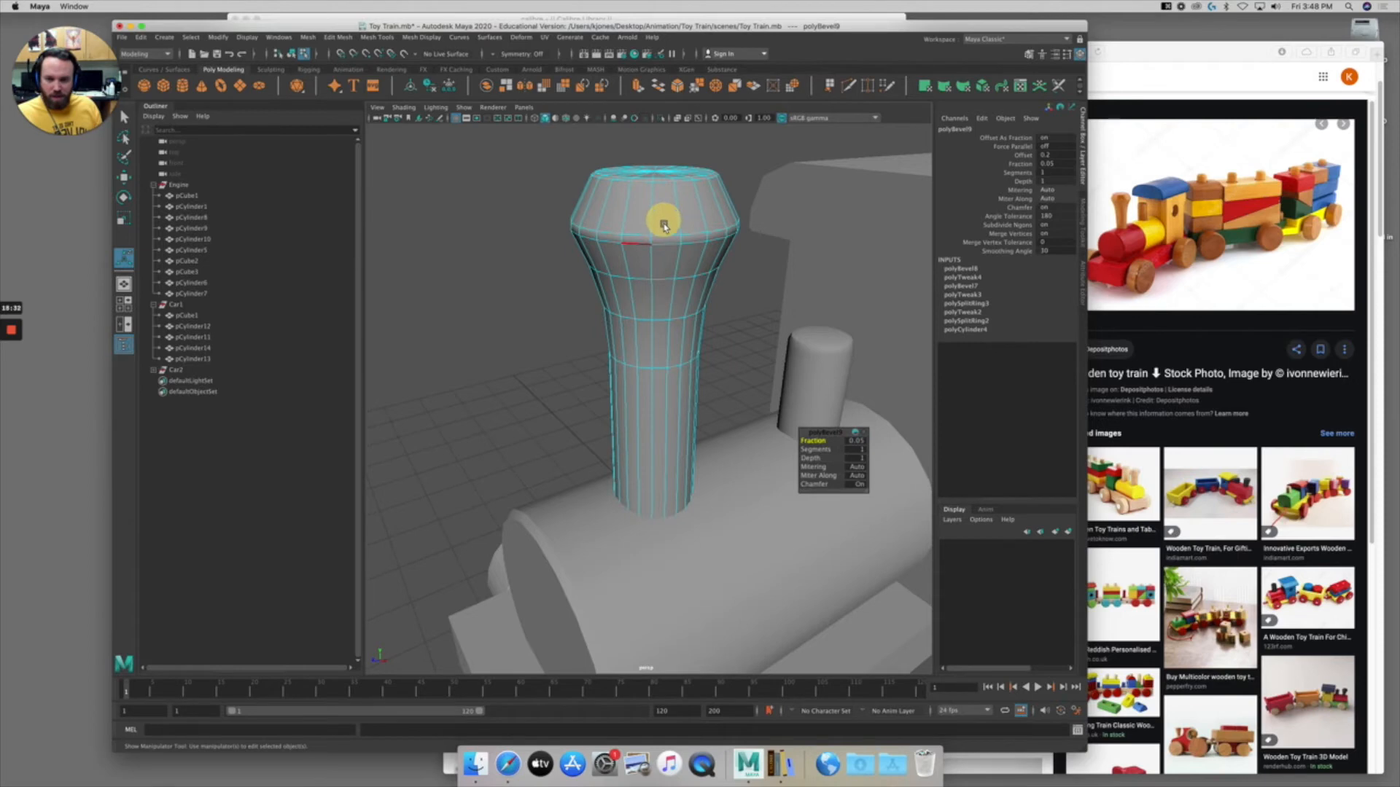
# Return the smokestack to object mode, deselect it, and examine the engine's shape from the front and the rear.
pyautogui.rightClick(664, 233)
pyautogui.click(718, 217)
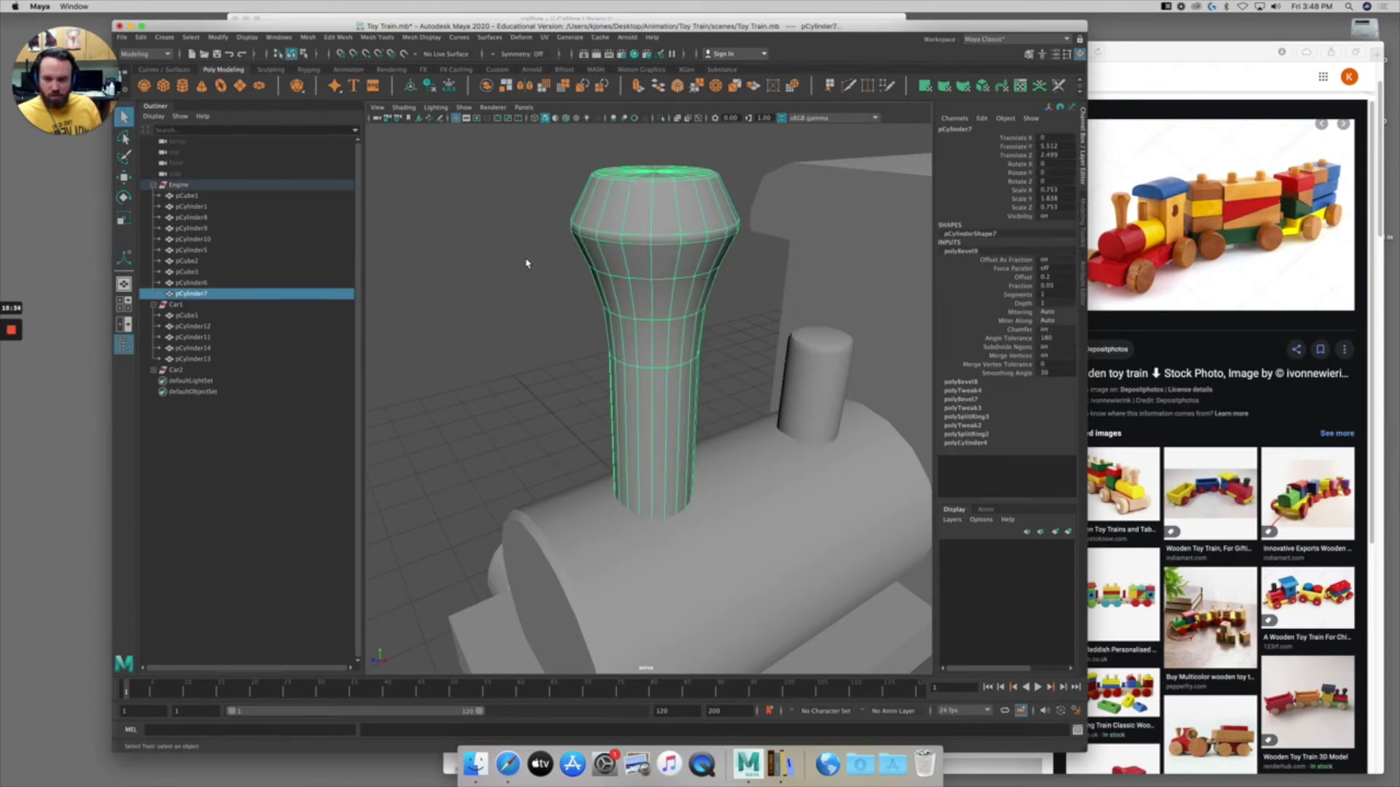
pyautogui.click(530, 272)
pyautogui.keyDown('alt'); pyautogui.moveTo(809, 274); pyautogui.dragTo(710, 287, button='right'); pyautogui.keyUp('alt')
pyautogui.keyDown('alt'); pyautogui.moveTo(709, 287); pyautogui.dragTo(615, 250, button='middle'); pyautogui.keyUp('alt')
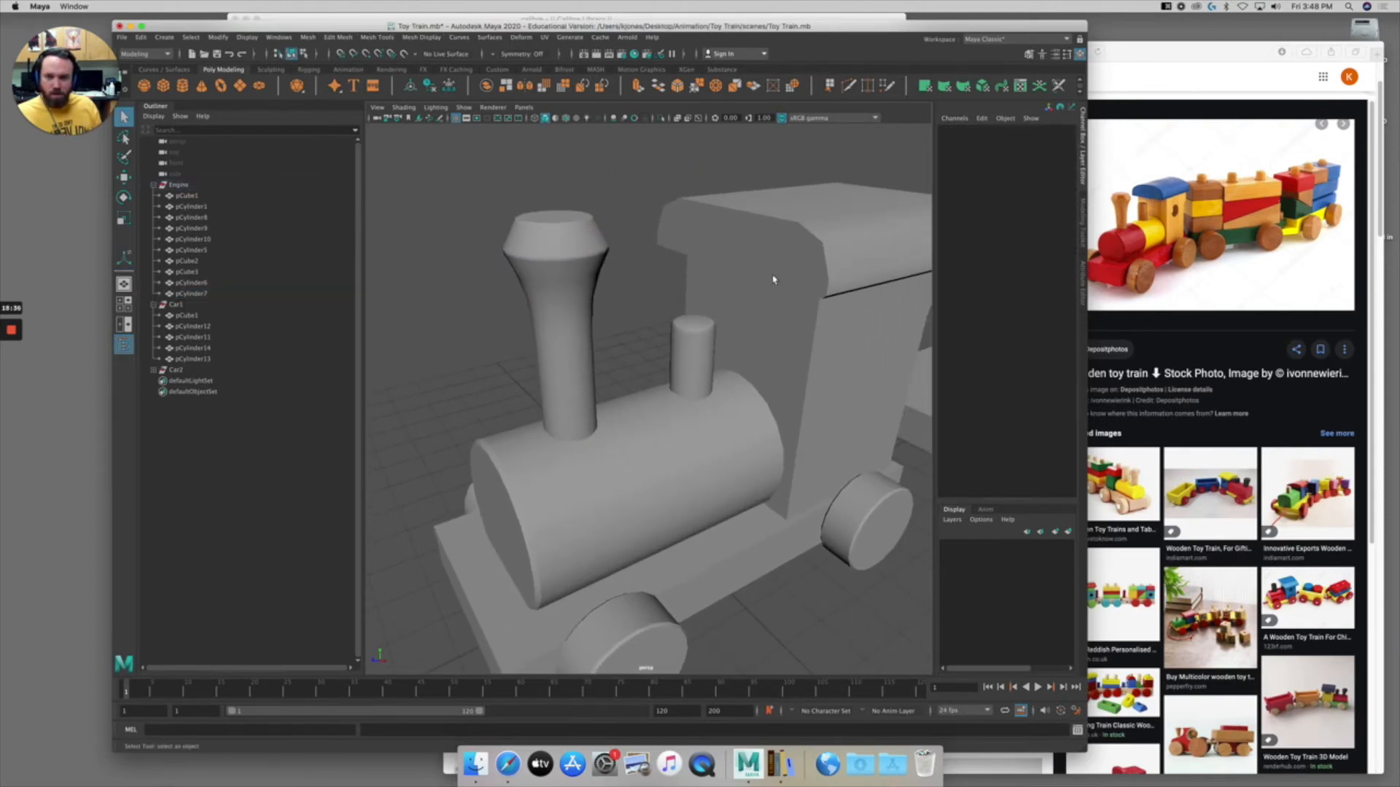
pyautogui.keyDown('alt'); pyautogui.moveTo(772, 277); pyautogui.dragTo(704, 300, button='right'); pyautogui.keyUp('alt')
pyautogui.keyDown('alt'); pyautogui.moveTo(703, 300); pyautogui.dragTo(727, 296); pyautogui.keyUp('alt')
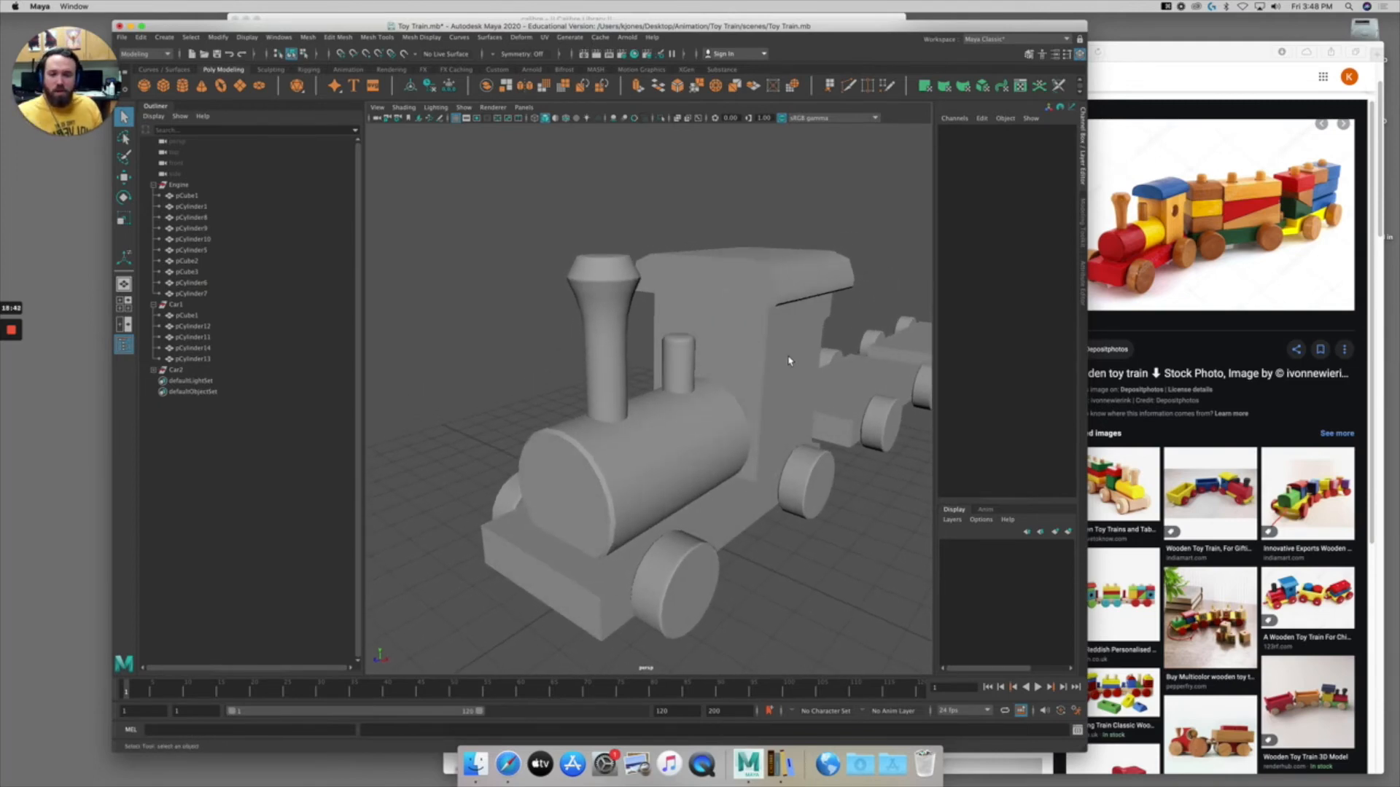
pyautogui.keyDown('alt'); pyautogui.moveTo(781, 383); pyautogui.dragTo(628, 394); pyautogui.keyUp('alt')
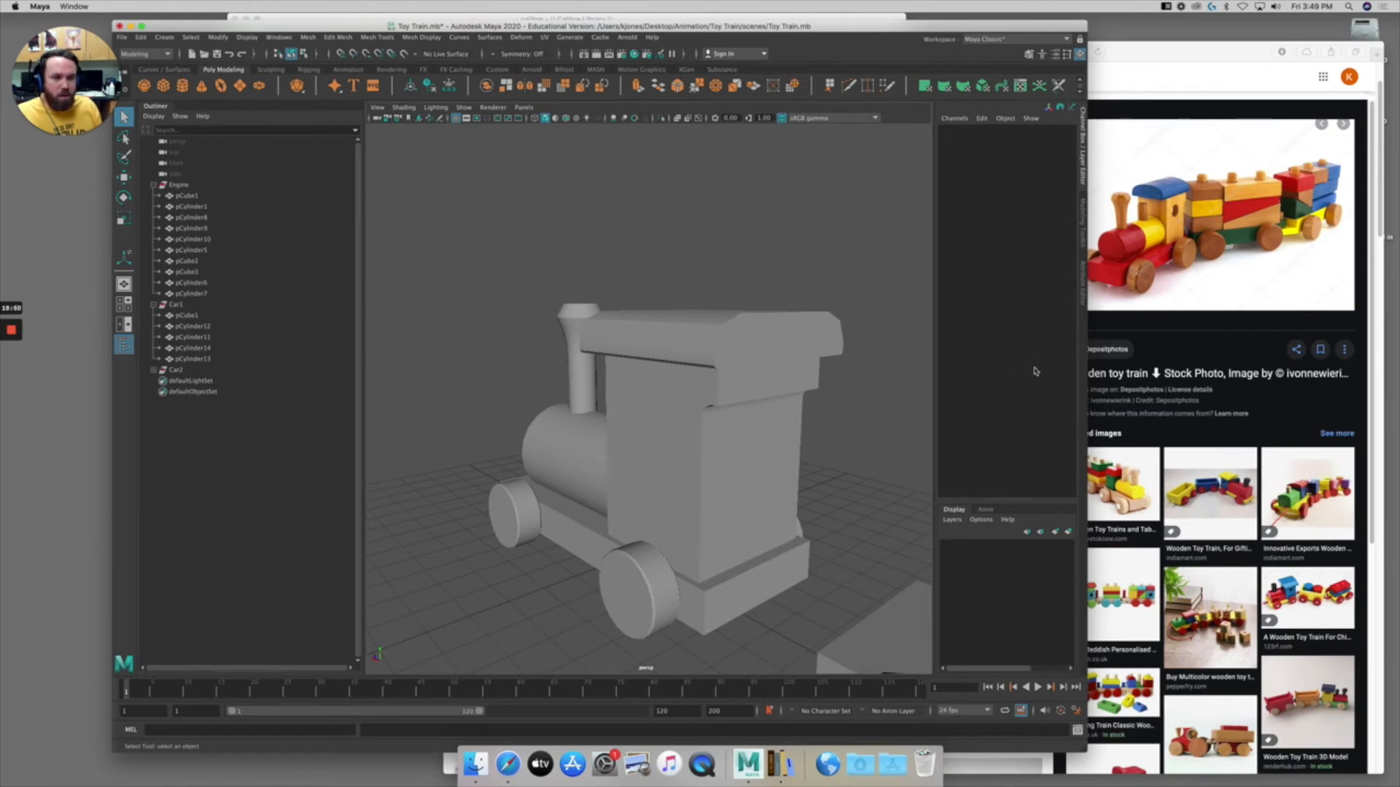
# Switch to the Safari image results and preview RenderHub's Wooden Toy Train 3D Model picture as a reference.
pyautogui.click(1153, 52)
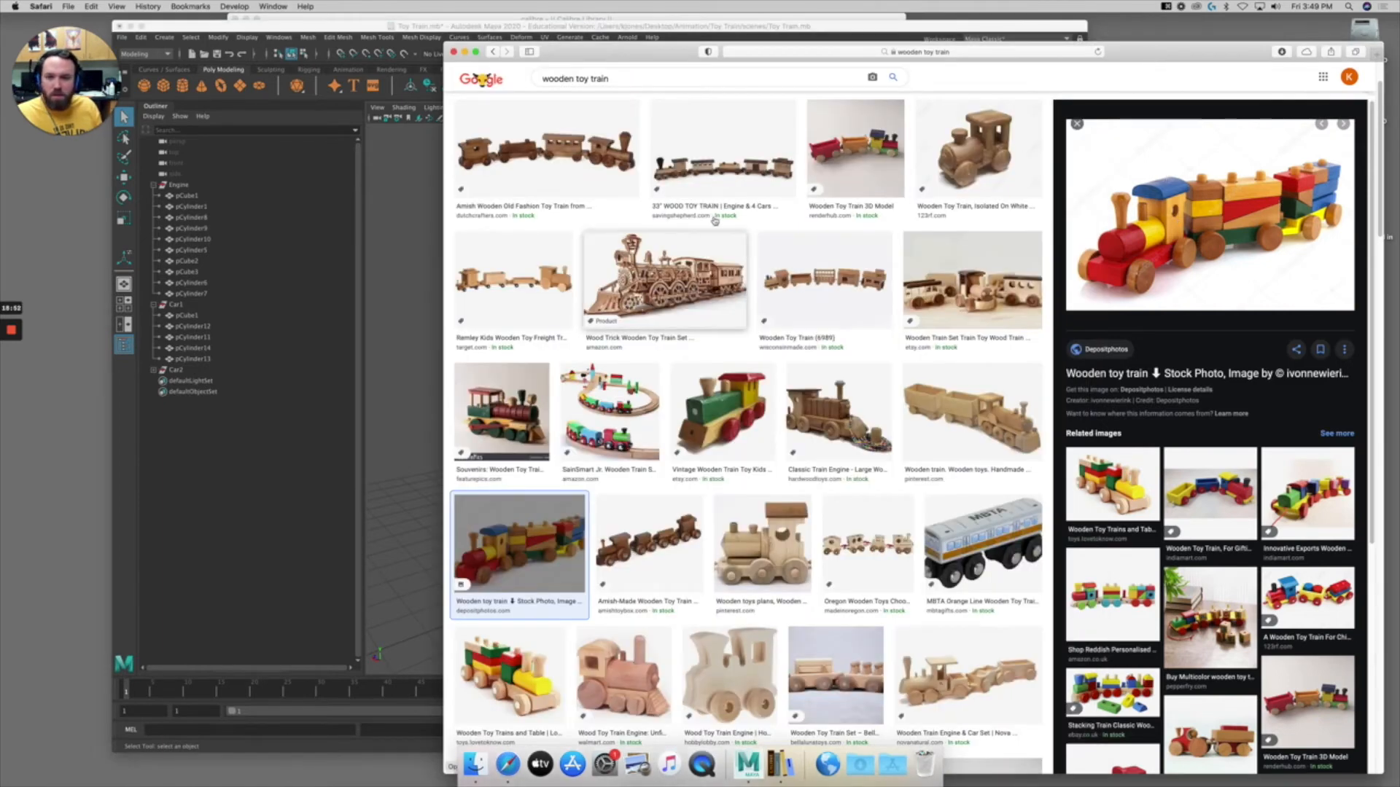
pyautogui.click(846, 146)
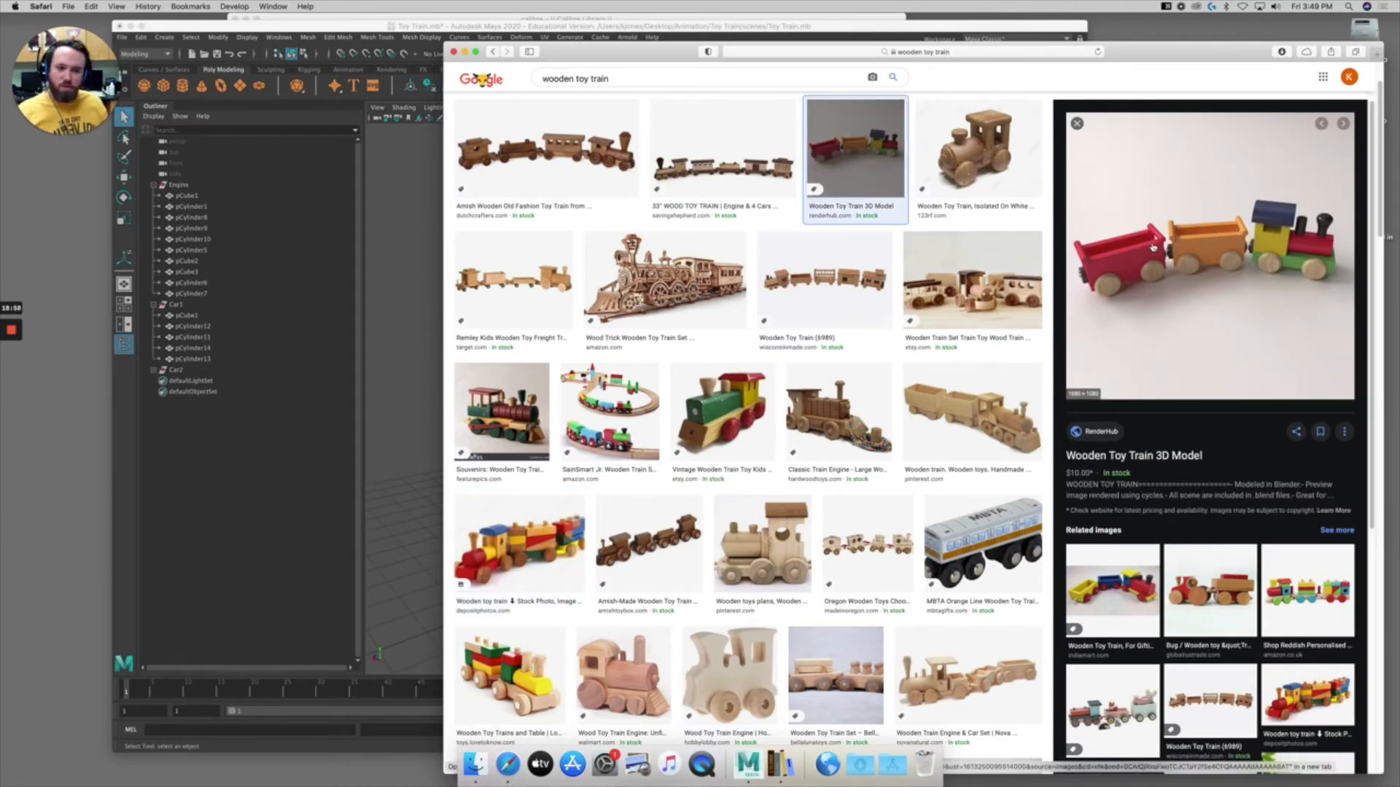
# Switch to Maya and select the first car's flat base block behind the engine.
pyautogui.click(430, 107)
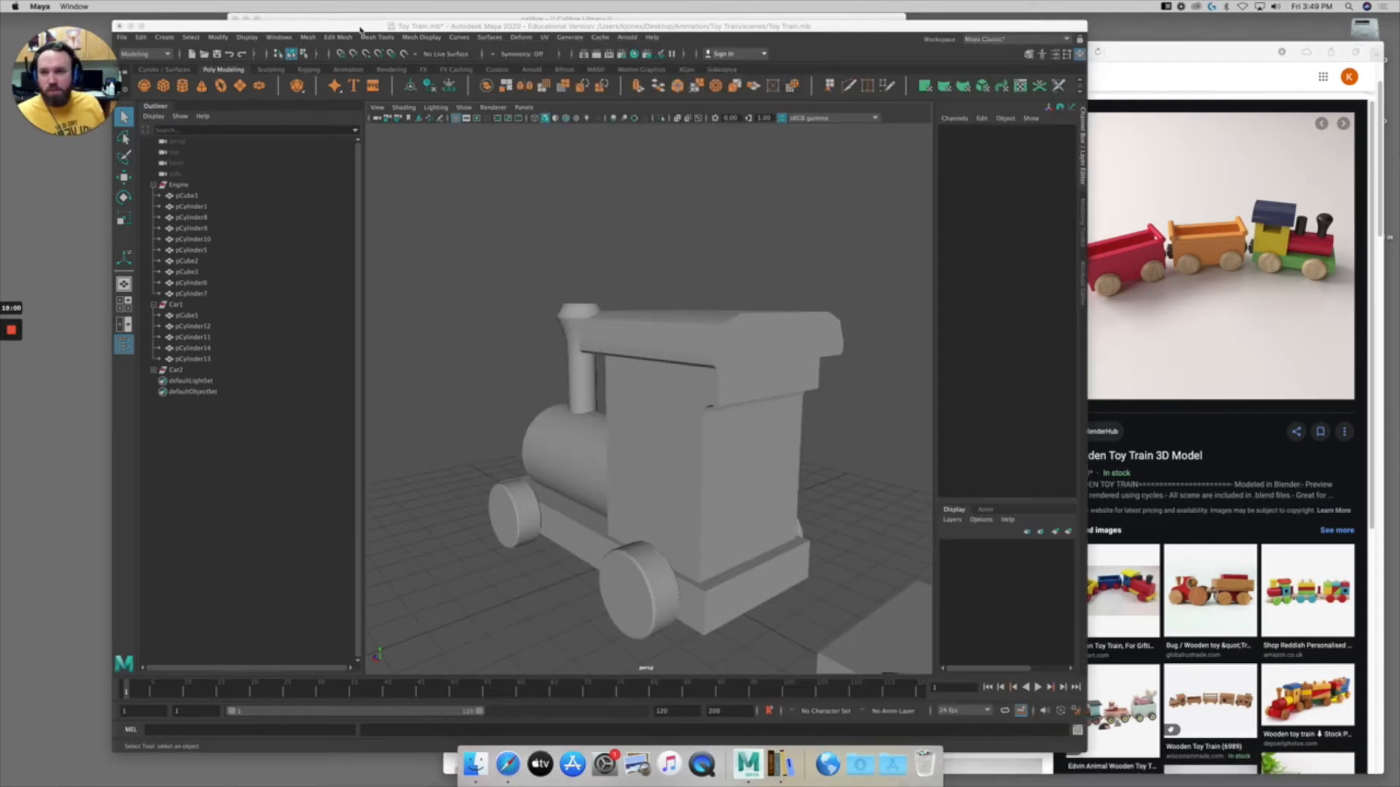
pyautogui.keyDown('alt'); pyautogui.moveTo(734, 387); pyautogui.dragTo(663, 372); pyautogui.keyUp('alt')
pyautogui.scroll(-3, 681, 385)
pyautogui.keyDown('alt'); pyautogui.moveTo(794, 387); pyautogui.dragTo(578, 344, button='middle'); pyautogui.keyUp('alt')
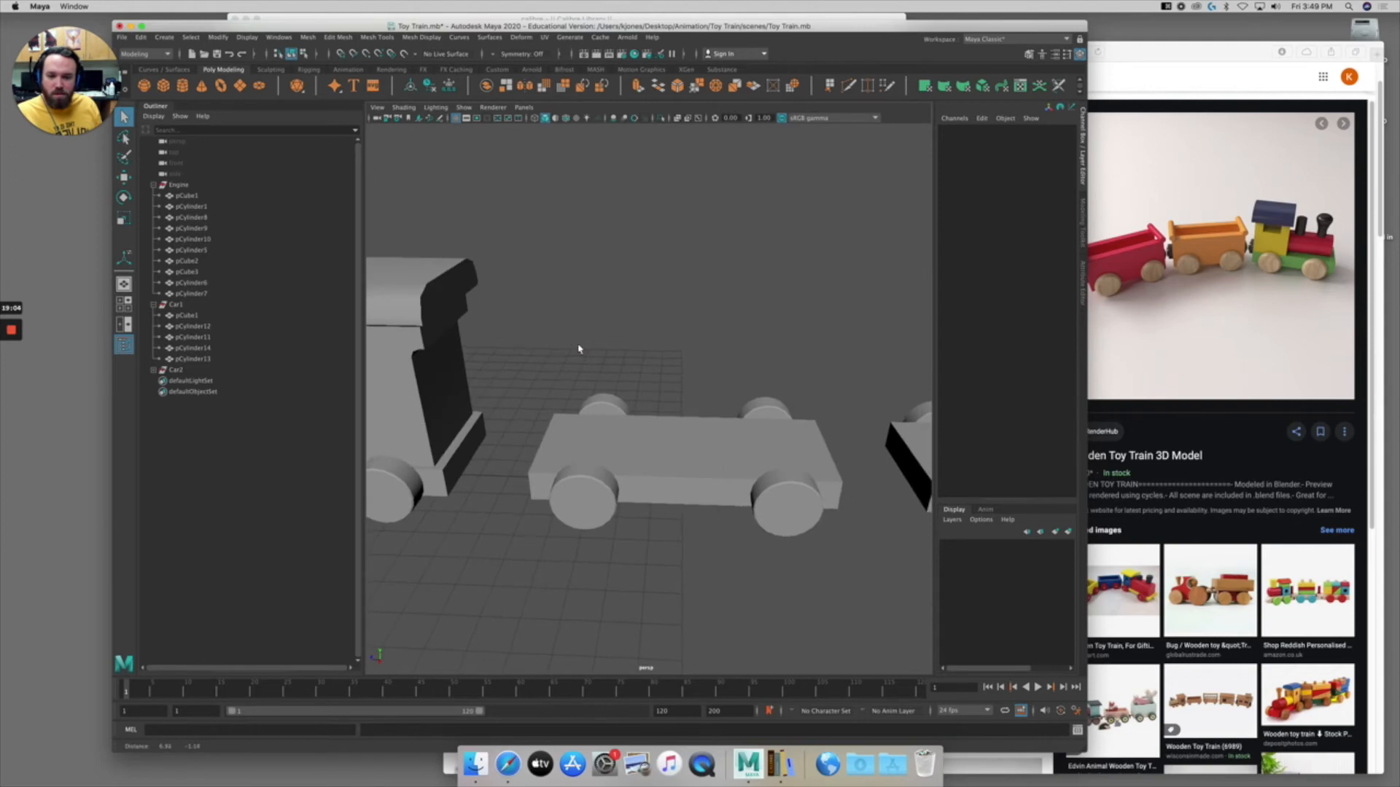
pyautogui.click(707, 436)
pyautogui.keyDown('alt'); pyautogui.moveTo(705, 434); pyautogui.dragTo(666, 428); pyautogui.keyUp('alt')
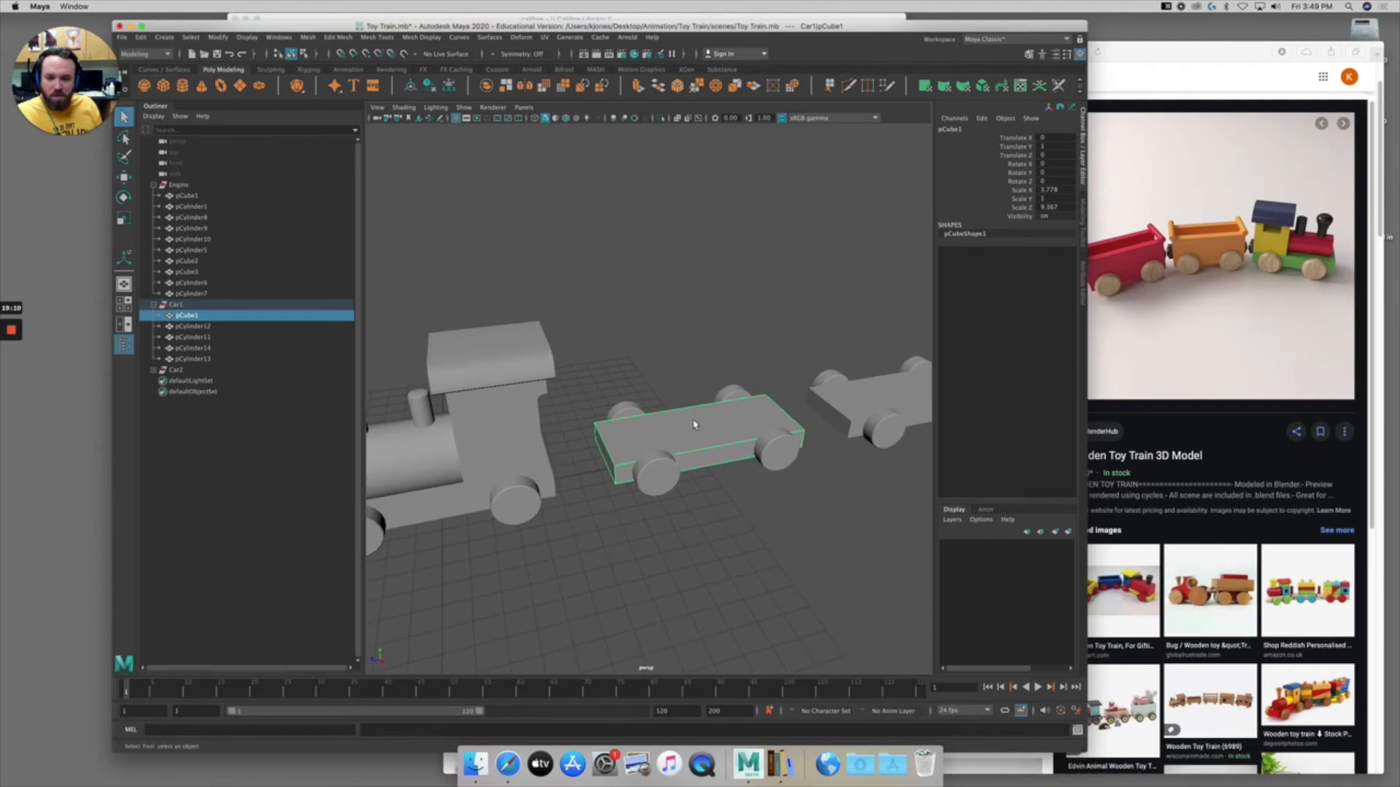
# Raise the top face of the first car's base block to about 5.5 units high, forming a tall box.
pyautogui.rightClick(694, 423)
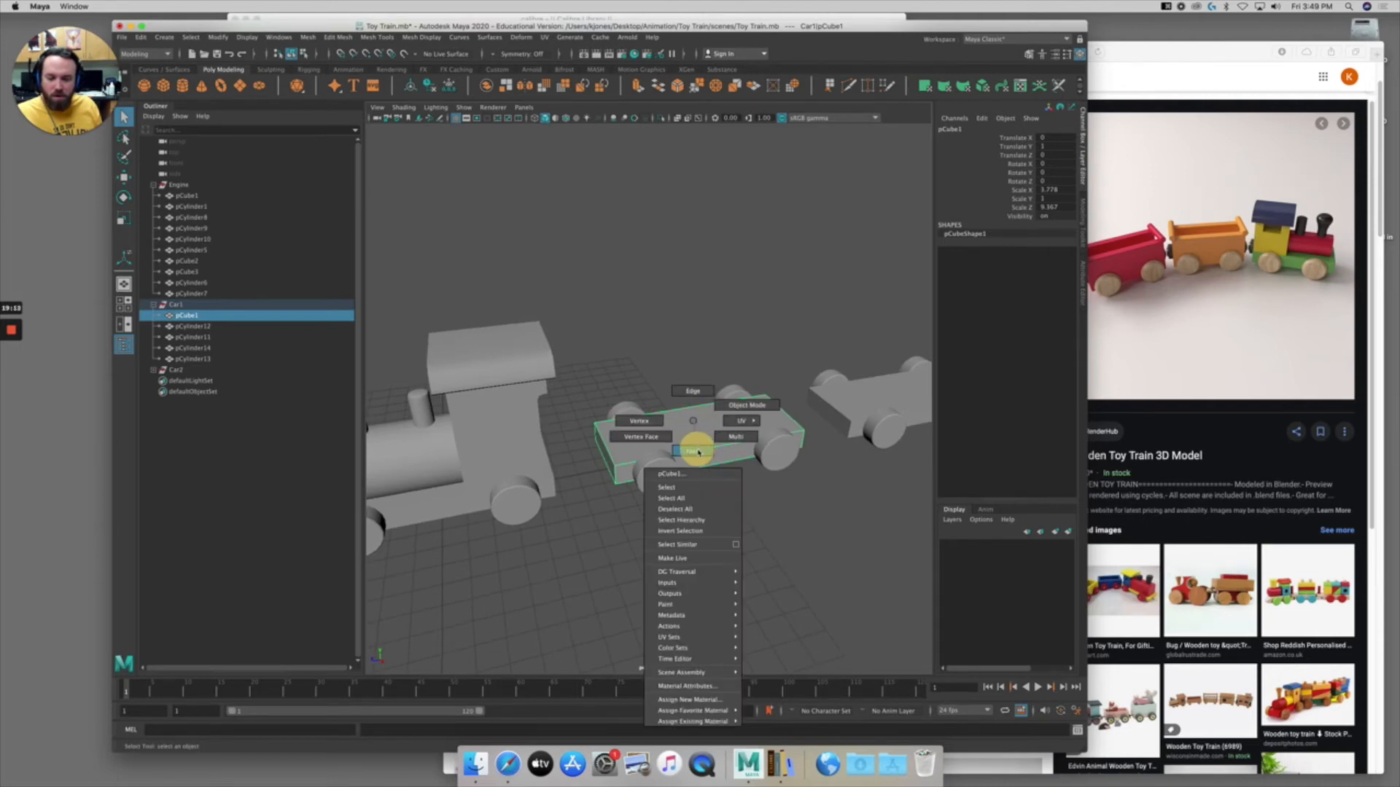
pyautogui.click(698, 452)
pyautogui.click(682, 425)
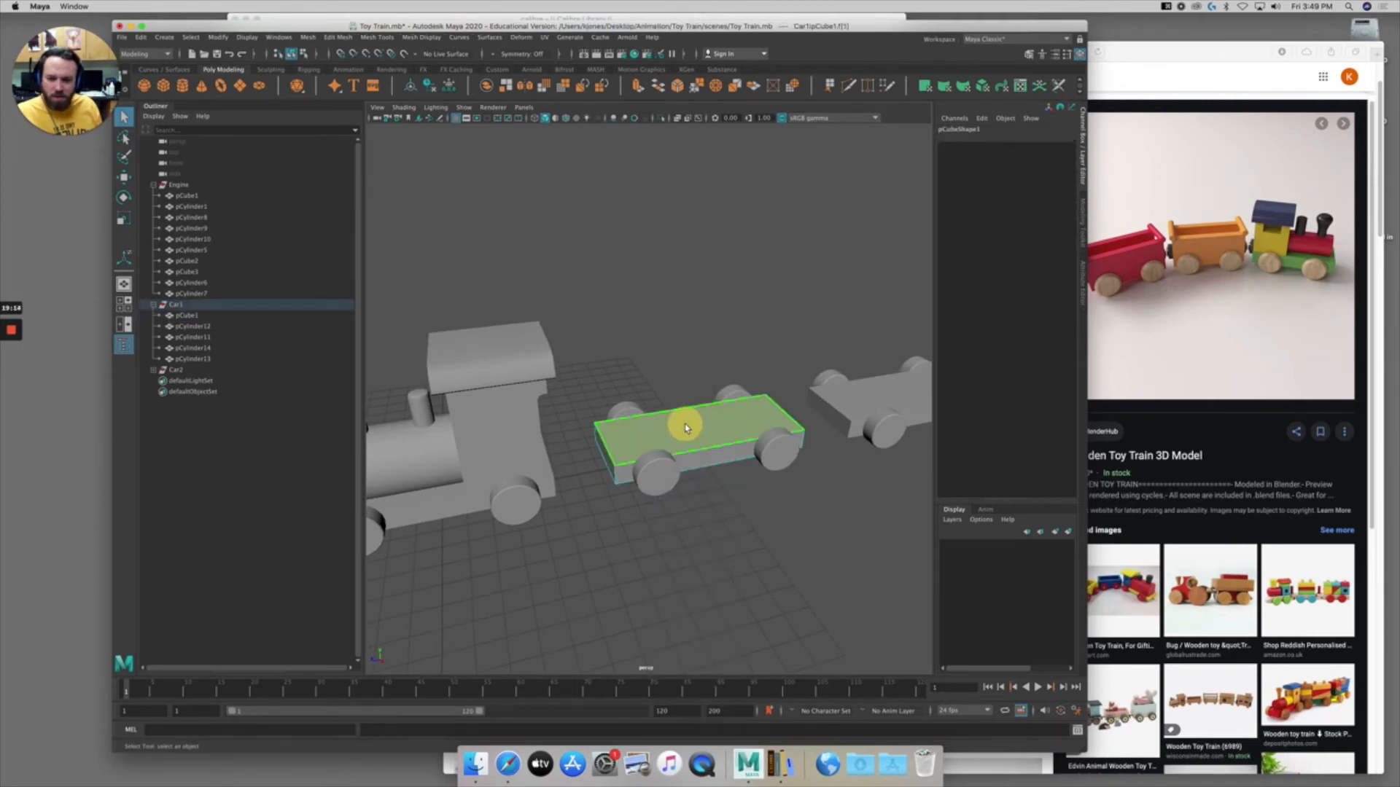
pyautogui.press('w')
pyautogui.keyDown('alt'); pyautogui.moveTo(687, 433); pyautogui.dragTo(656, 413); pyautogui.keyUp('alt')
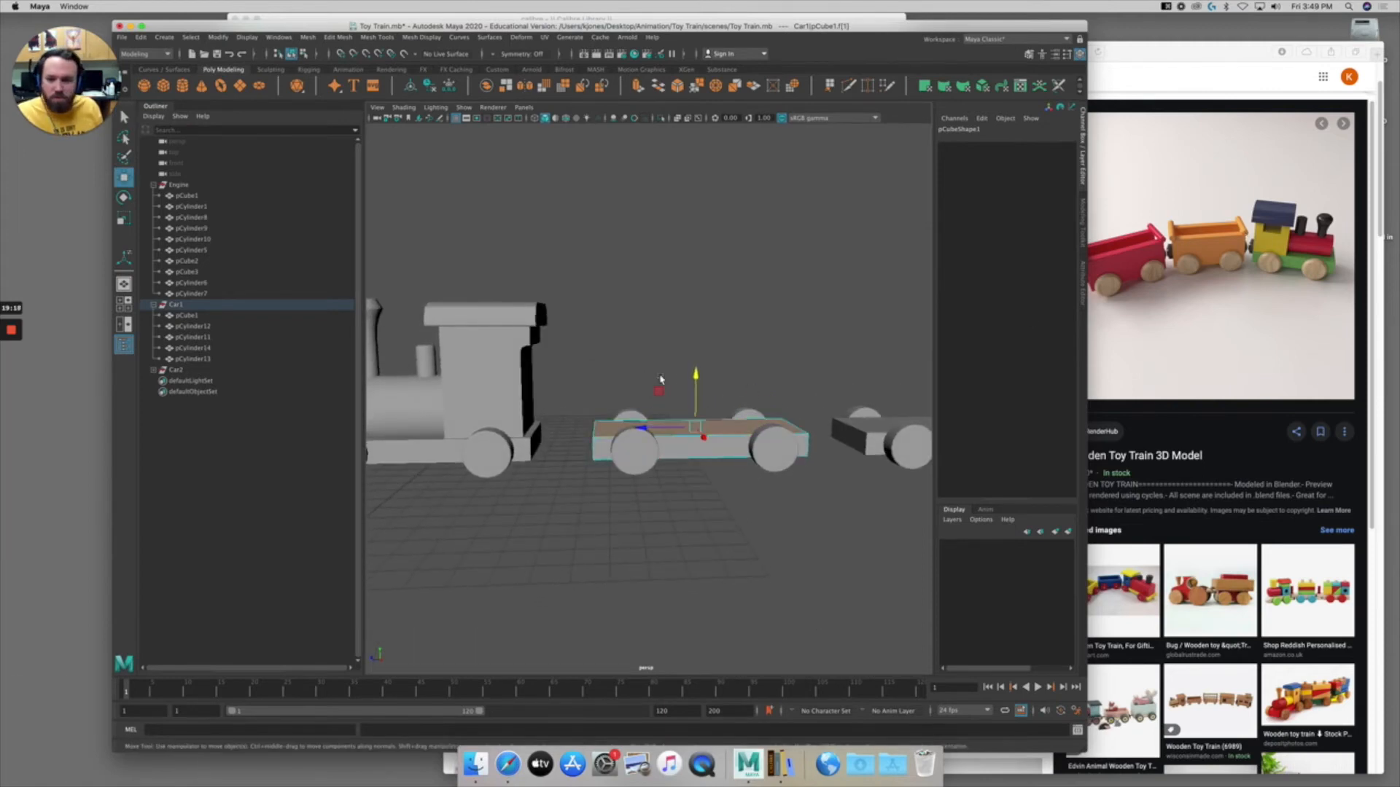
pyautogui.moveTo(695, 376); pyautogui.dragTo(676, 288)
pyautogui.keyDown('alt'); pyautogui.moveTo(471, 339); pyautogui.dragTo(494, 357); pyautogui.keyUp('alt')
pyautogui.keyDown('alt'); pyautogui.moveTo(619, 383); pyautogui.dragTo(613, 400); pyautogui.keyUp('alt')
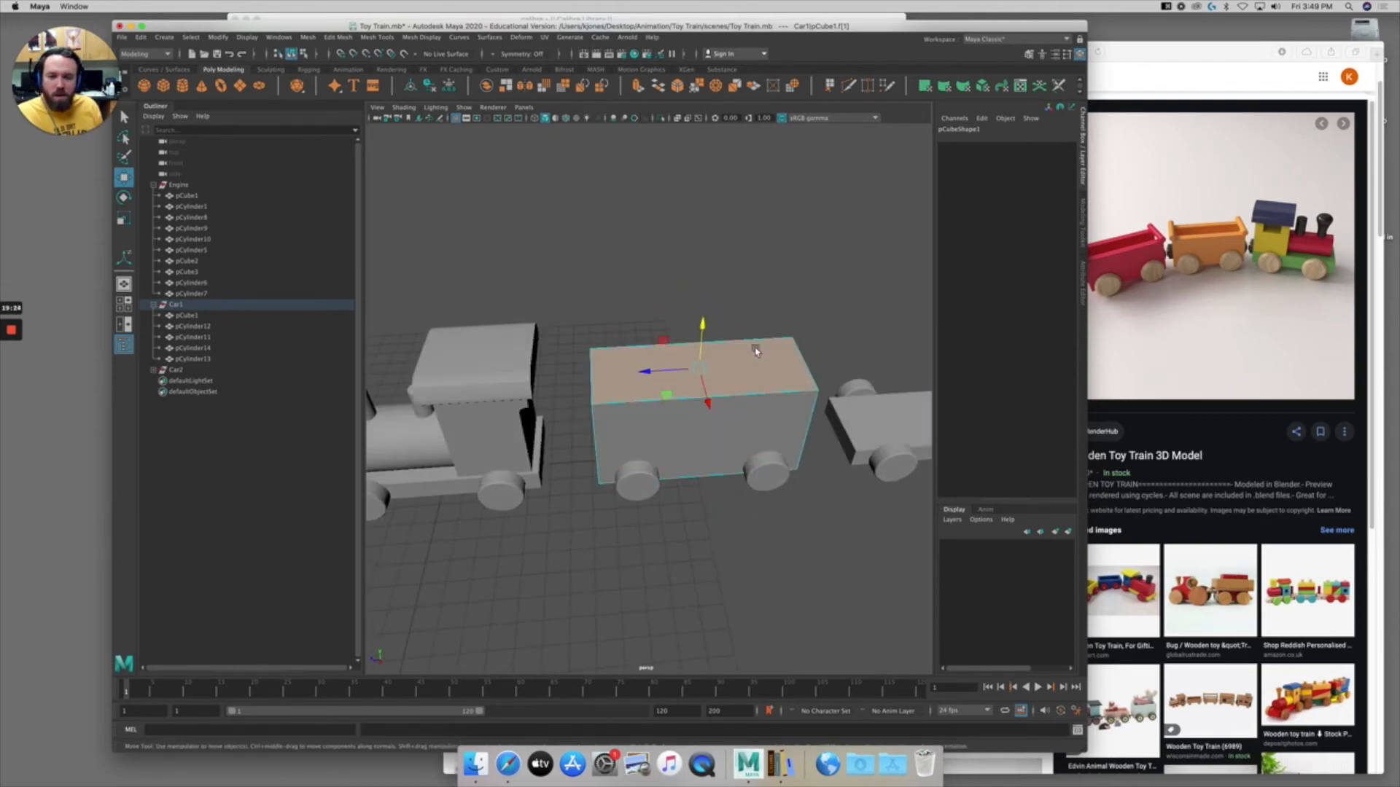
# Try to inset the car's top face with a scaled extrusion, stretching it lengthwise to even out the rim.
pyautogui.click(617, 356)
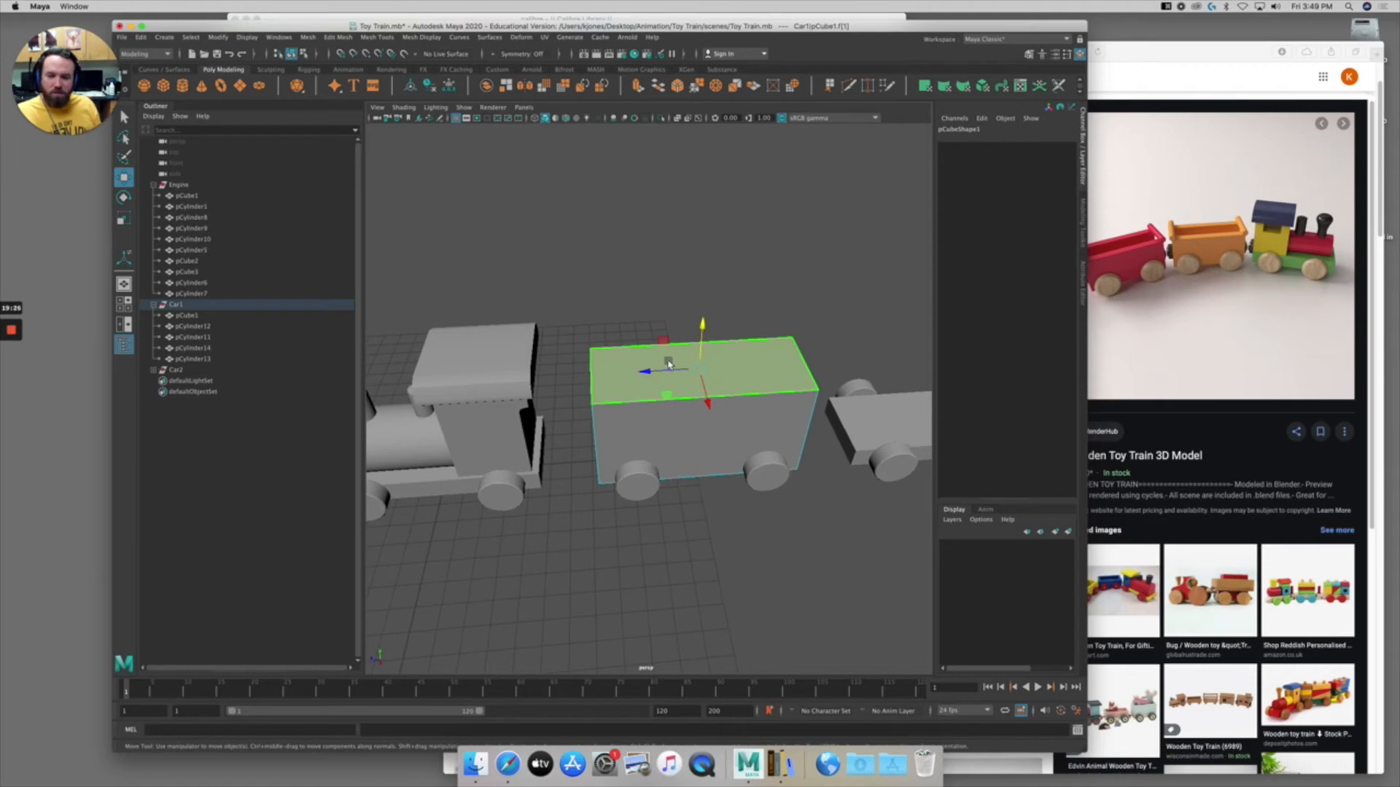
pyautogui.press('r')
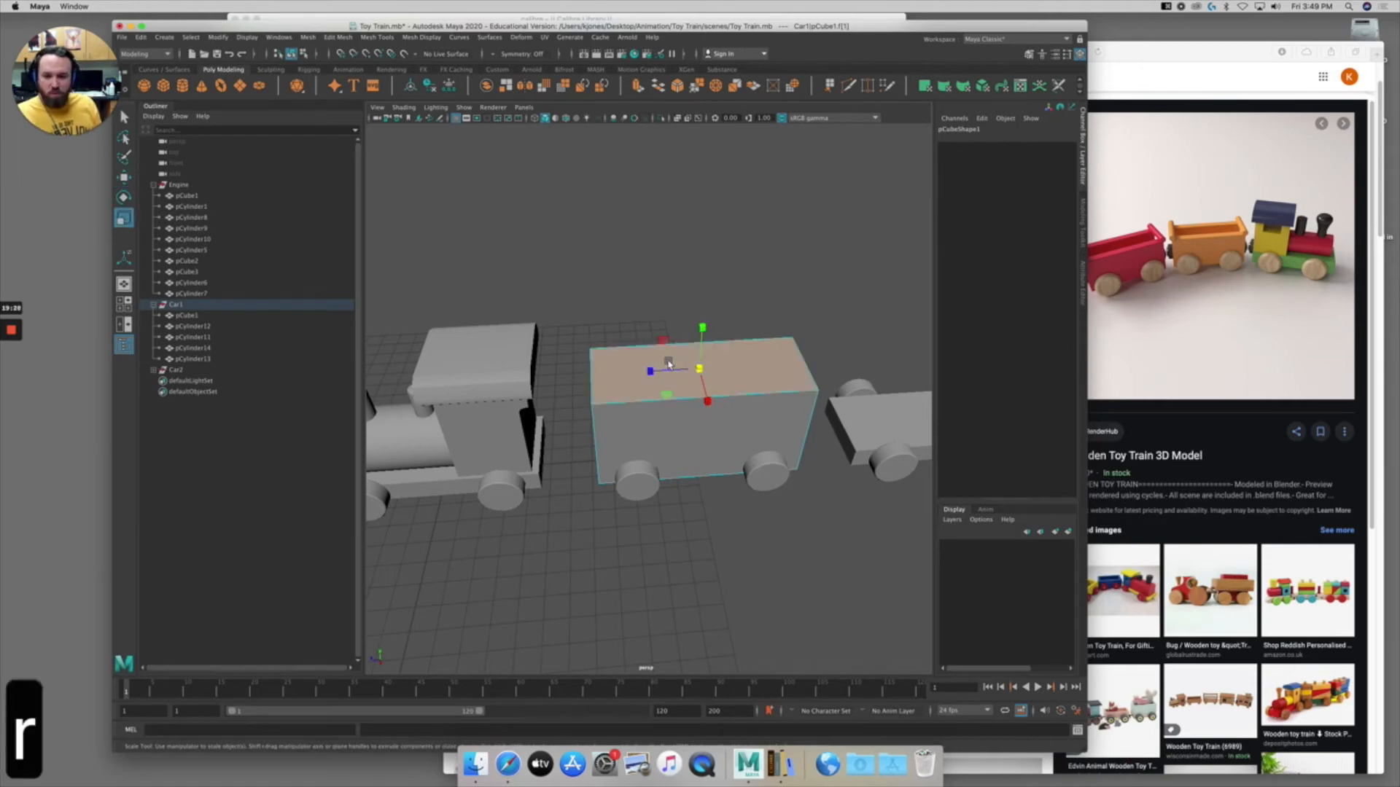
pyautogui.keyDown('alt'); pyautogui.moveTo(653, 397); pyautogui.dragTo(791, 387, button='right'); pyautogui.keyUp('alt')
pyautogui.keyDown('alt'); pyautogui.moveTo(790, 387); pyautogui.dragTo(728, 409, button='middle'); pyautogui.keyUp('alt')
pyautogui.keyDown('alt'); pyautogui.moveTo(728, 409); pyautogui.dragTo(737, 416); pyautogui.keyUp('alt')
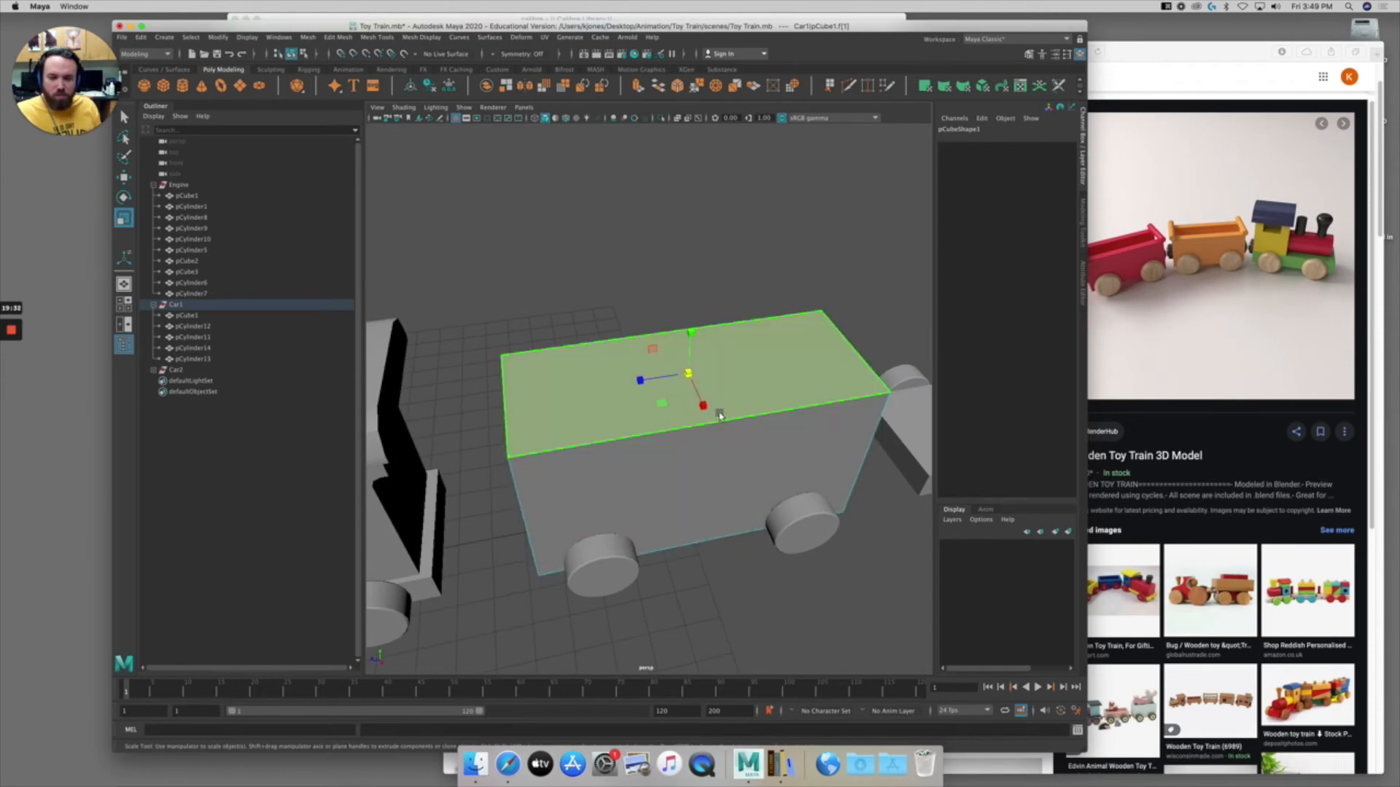
pyautogui.keyDown('shift'); pyautogui.click(689, 374); pyautogui.keyUp('shift')
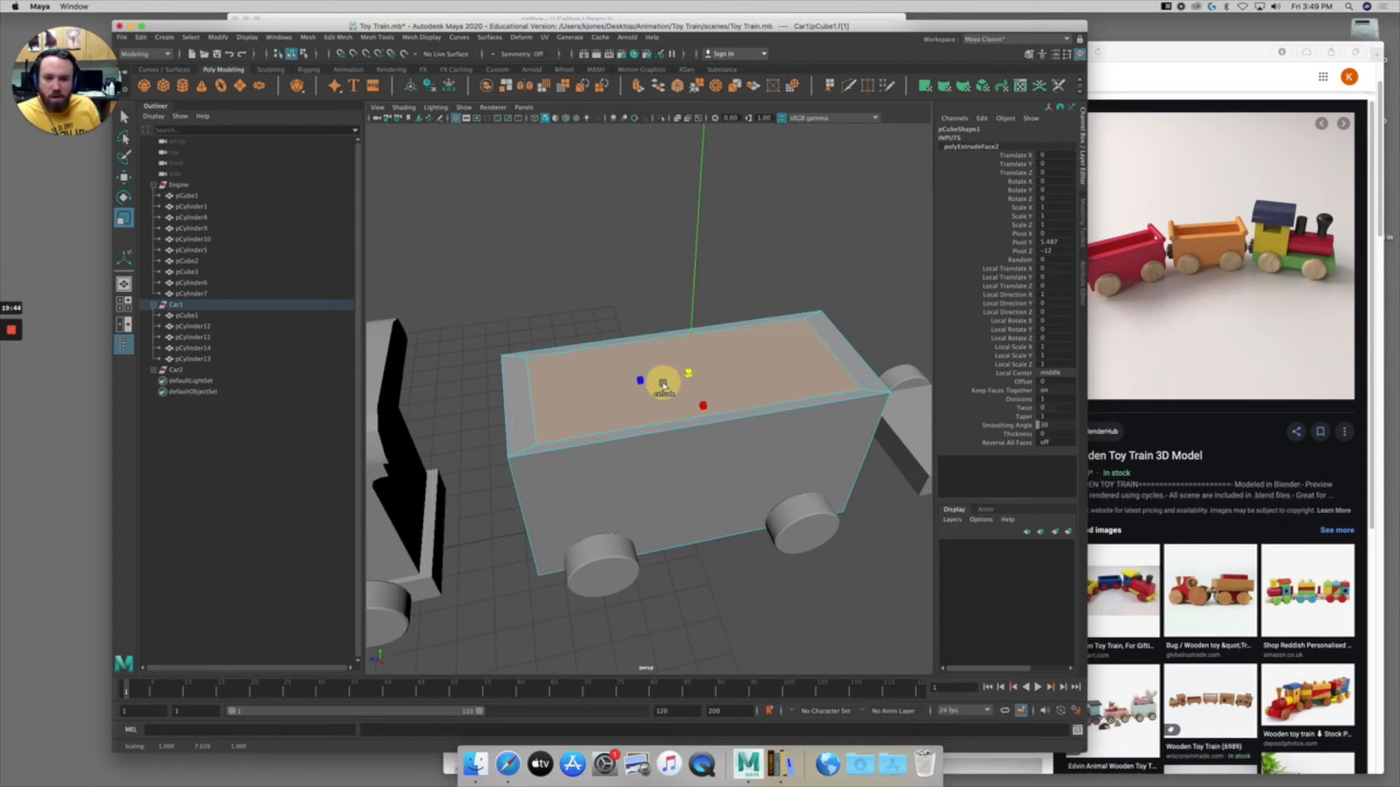
pyautogui.moveTo(664, 382); pyautogui.dragTo(661, 387)
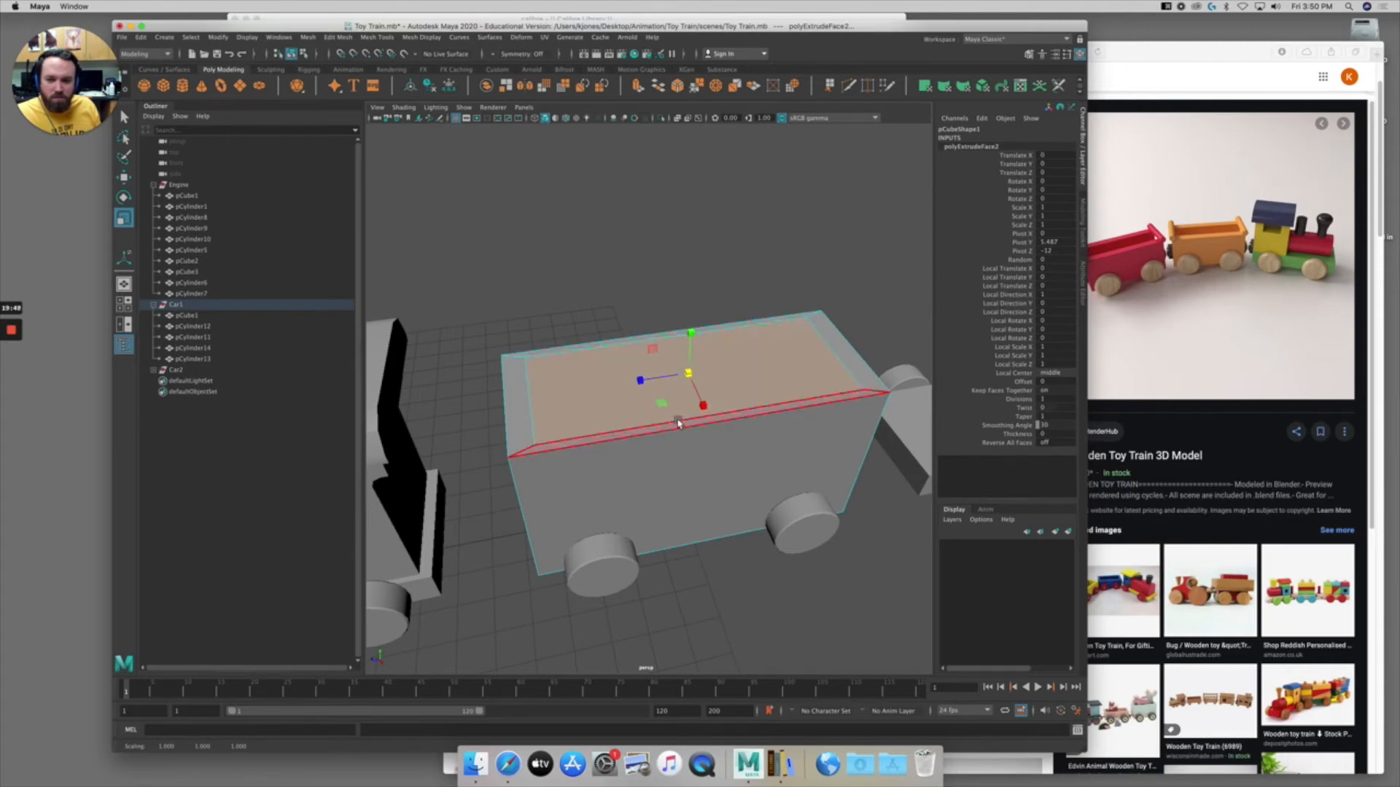
pyautogui.keyDown('alt'); pyautogui.moveTo(678, 412); pyautogui.dragTo(516, 415); pyautogui.keyUp('alt')
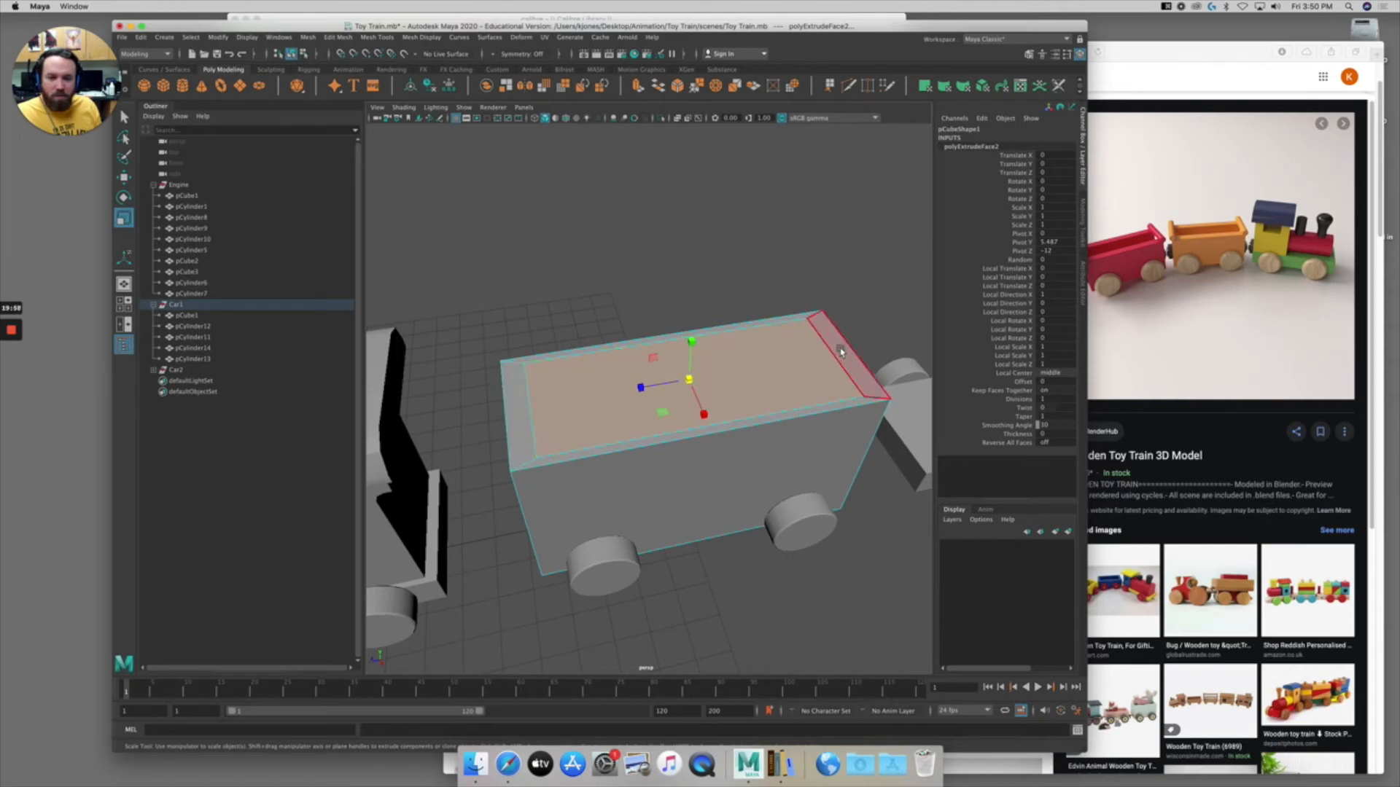
pyautogui.keyDown('alt'); pyautogui.moveTo(743, 389); pyautogui.dragTo(725, 391); pyautogui.keyUp('alt')
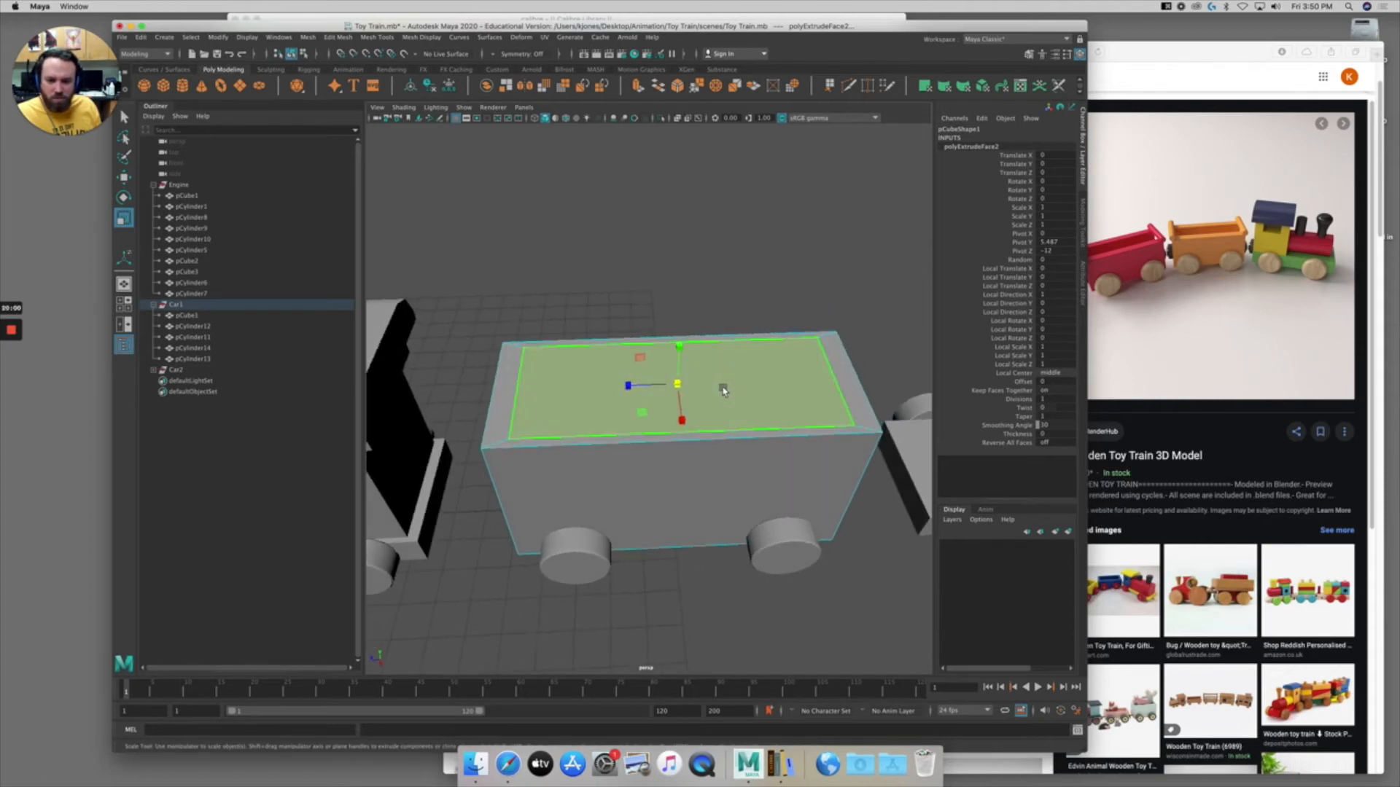
pyautogui.moveTo(630, 388); pyautogui.dragTo(626, 387)
pyautogui.click(626, 387)
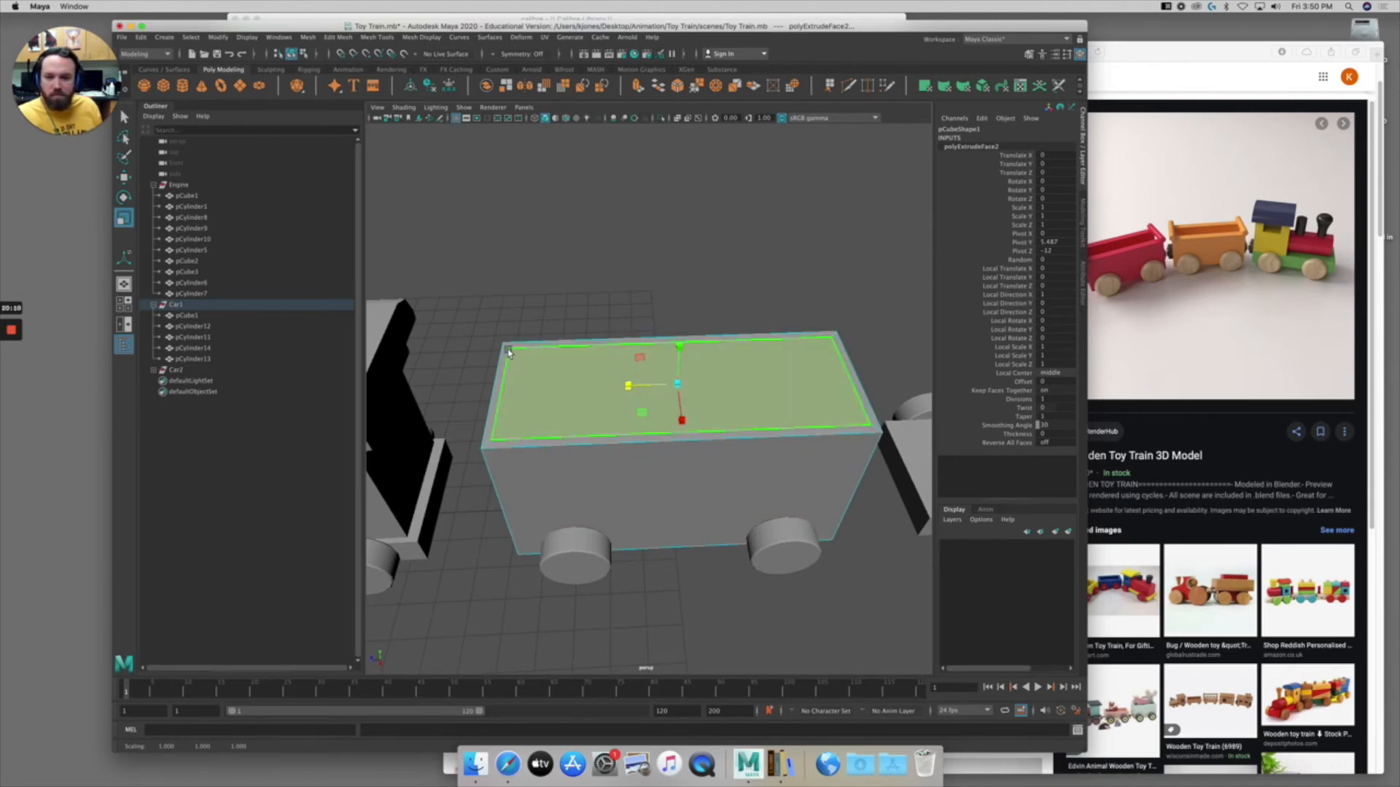
# Undo the inset and extrude the car's top face again, scaled inward to leave a thin, even rim.
pyautogui.press('super+z')
pyautogui.press('super+z')
pyautogui.press('super+z')
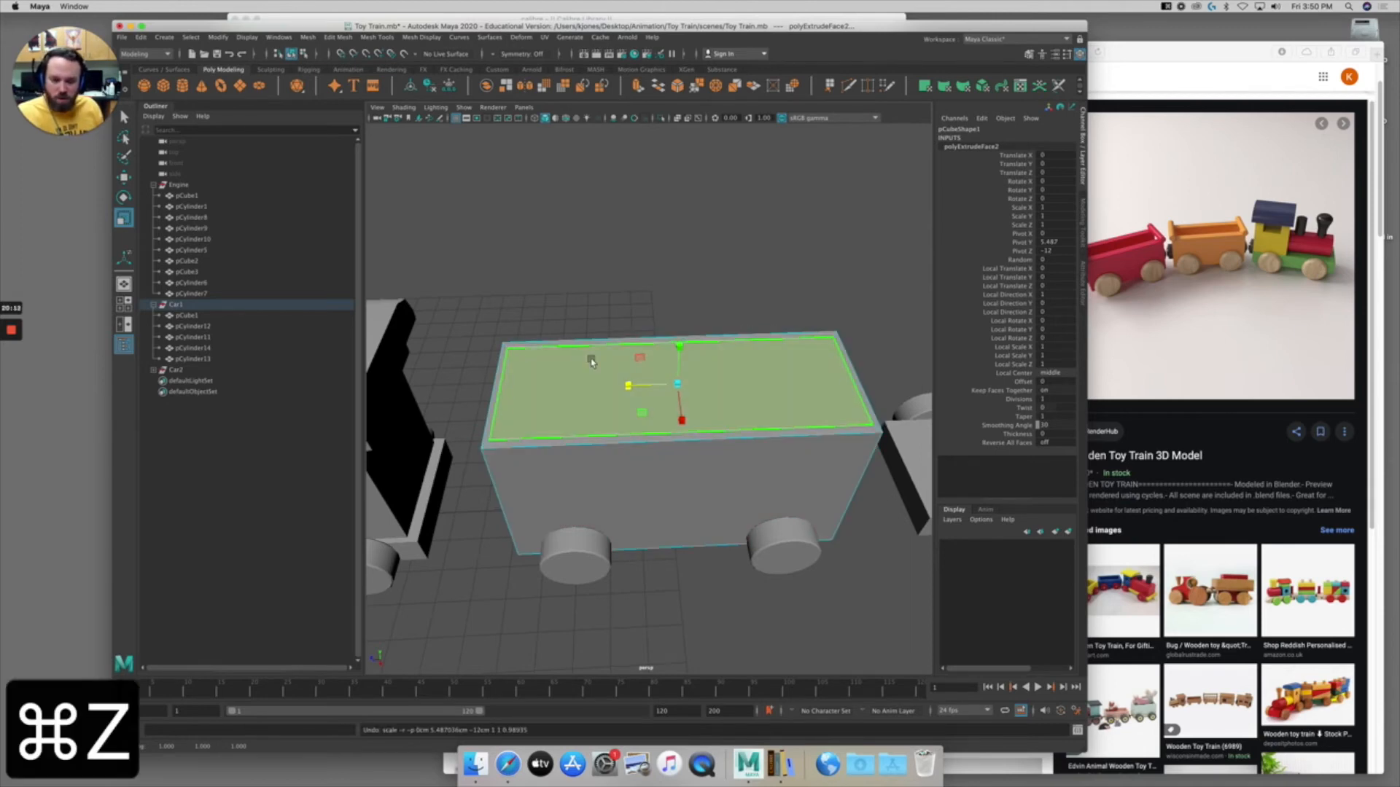
pyautogui.keyDown('alt'); pyautogui.moveTo(629, 372); pyautogui.dragTo(703, 380); pyautogui.keyUp('alt')
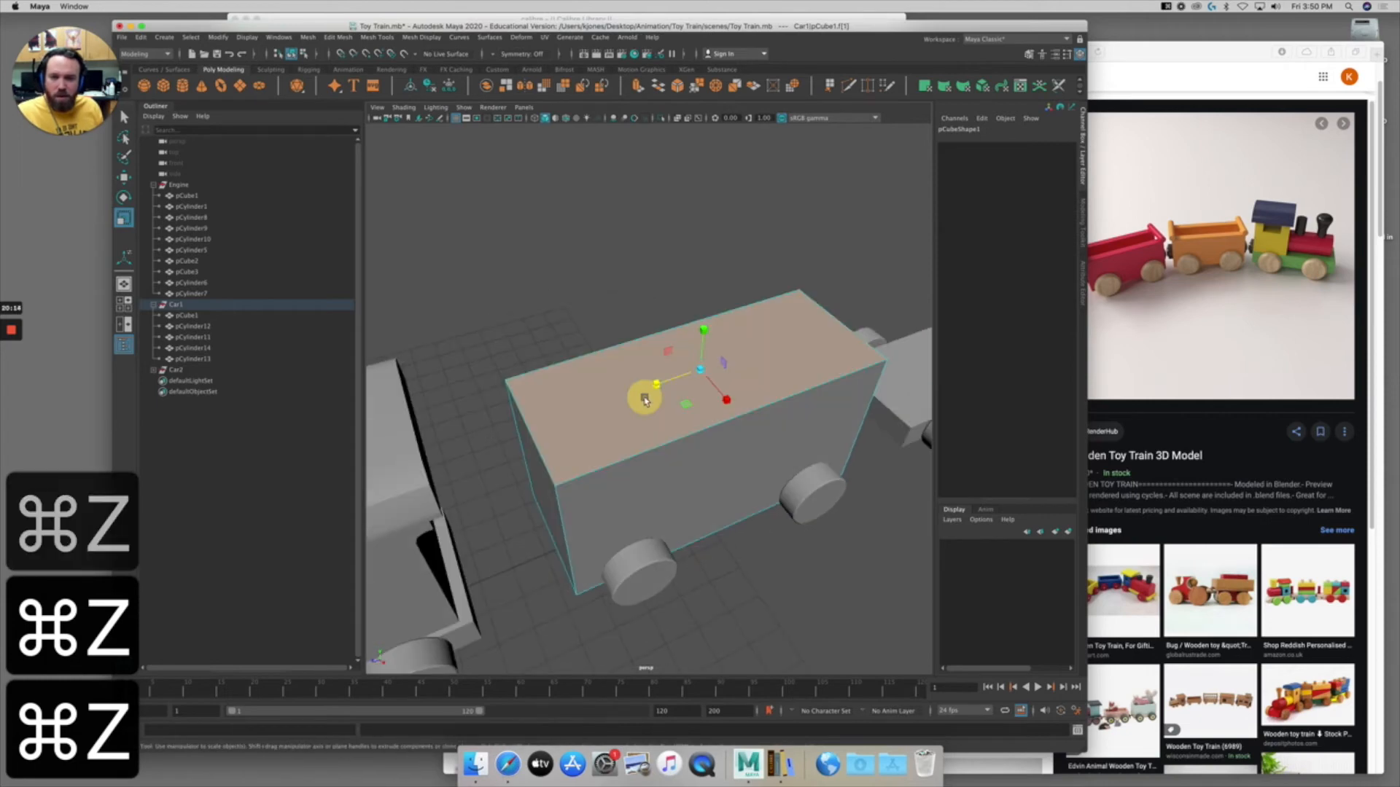
pyautogui.keyDown('shift'); pyautogui.moveTo(702, 368); pyautogui.dragTo(633, 375); pyautogui.keyUp('shift')
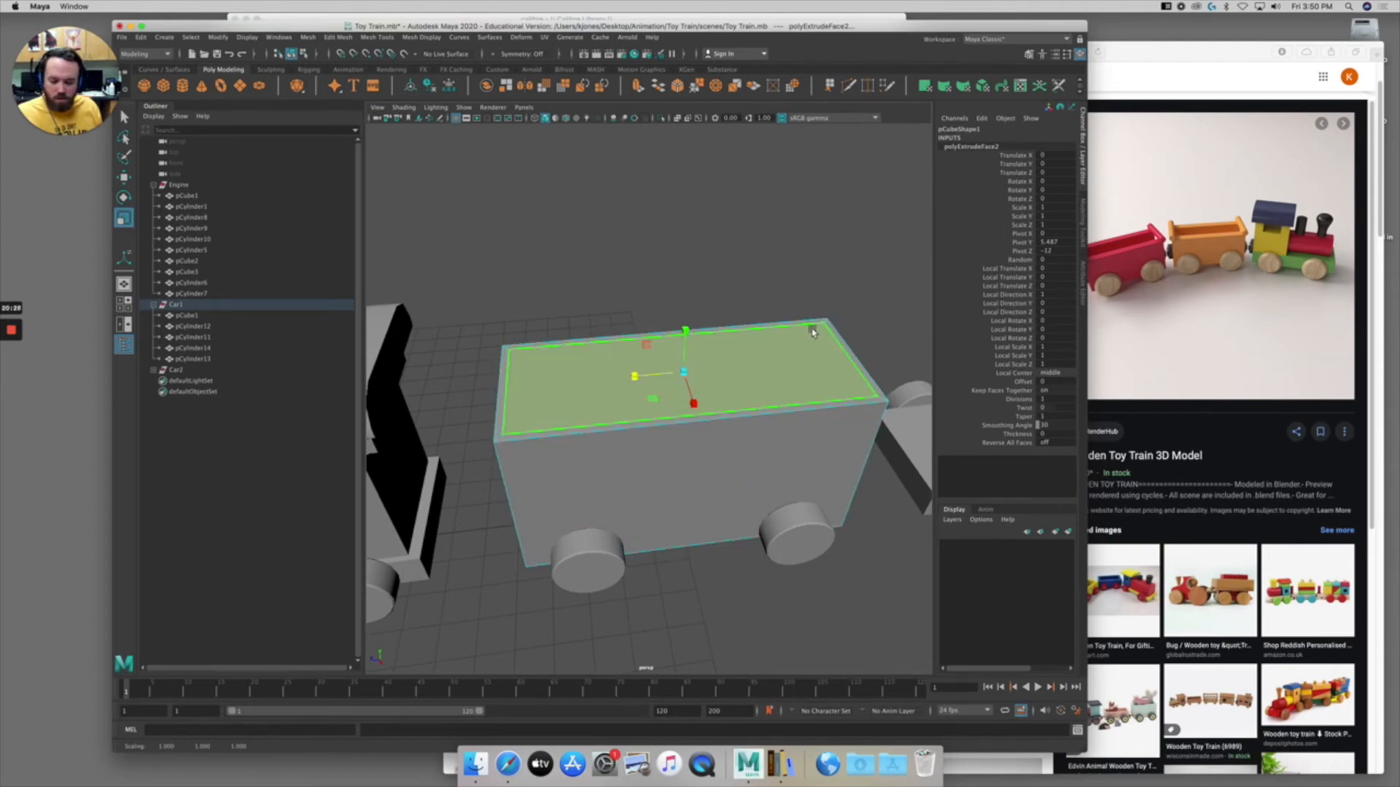
# Extrude the inset top face downward inside the car to hollow it out, adjusting the depth of the floor.
pyautogui.press('w')
pyautogui.keyDown('alt'); pyautogui.moveTo(753, 359); pyautogui.dragTo(639, 369); pyautogui.keyUp('alt')
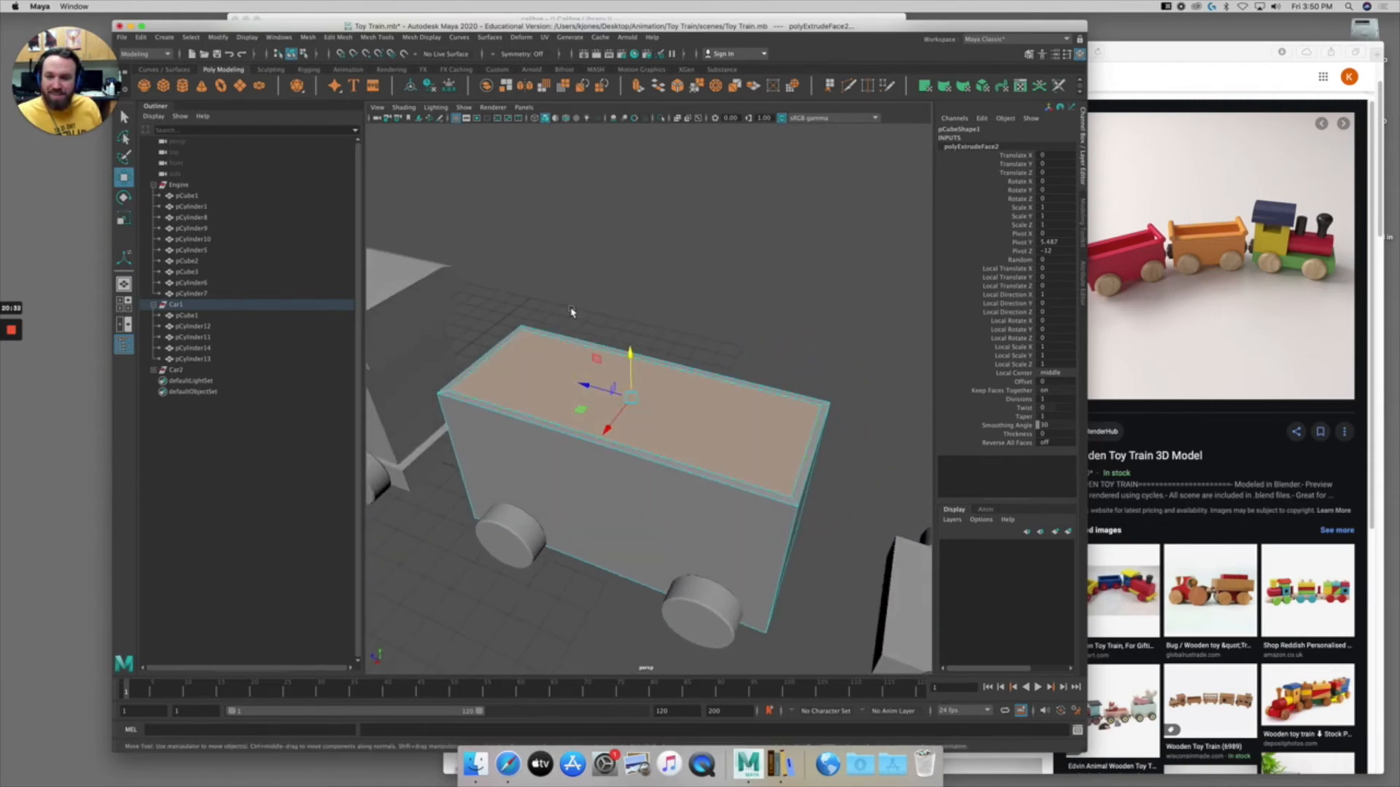
pyautogui.hotkey('ctrl', 'e')
pyautogui.moveTo(631, 353); pyautogui.dragTo(610, 402)
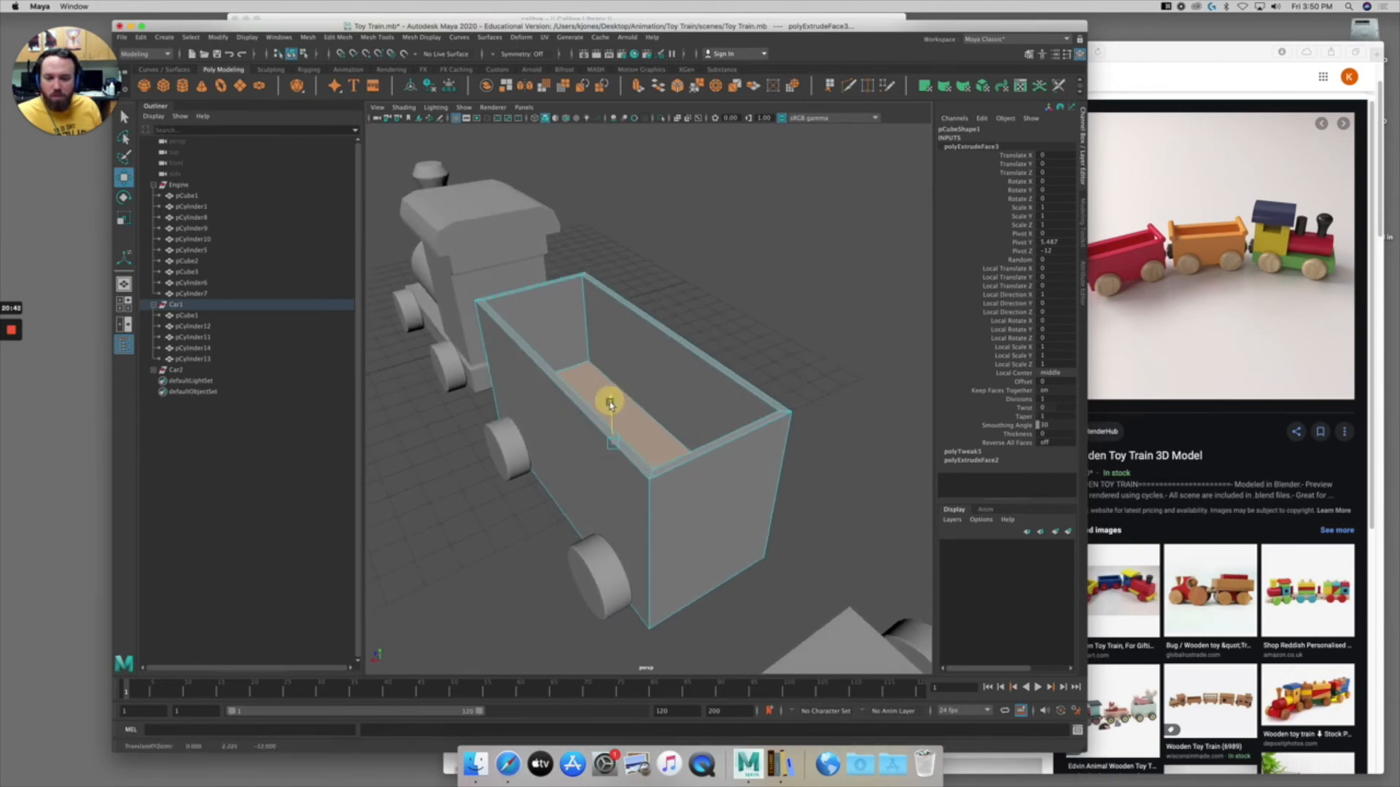
pyautogui.keyDown('alt'); pyautogui.moveTo(612, 469); pyautogui.dragTo(611, 478); pyautogui.keyUp('alt')
pyautogui.moveTo(612, 418)
pyautogui.mouseDown()
pyautogui.moveTo(650, 494)
pyautogui.moveTo(656, 417)
pyautogui.moveTo(635, 415)
pyautogui.mouseUp()
pyautogui.moveTo(616, 523); pyautogui.dragTo(615, 440)
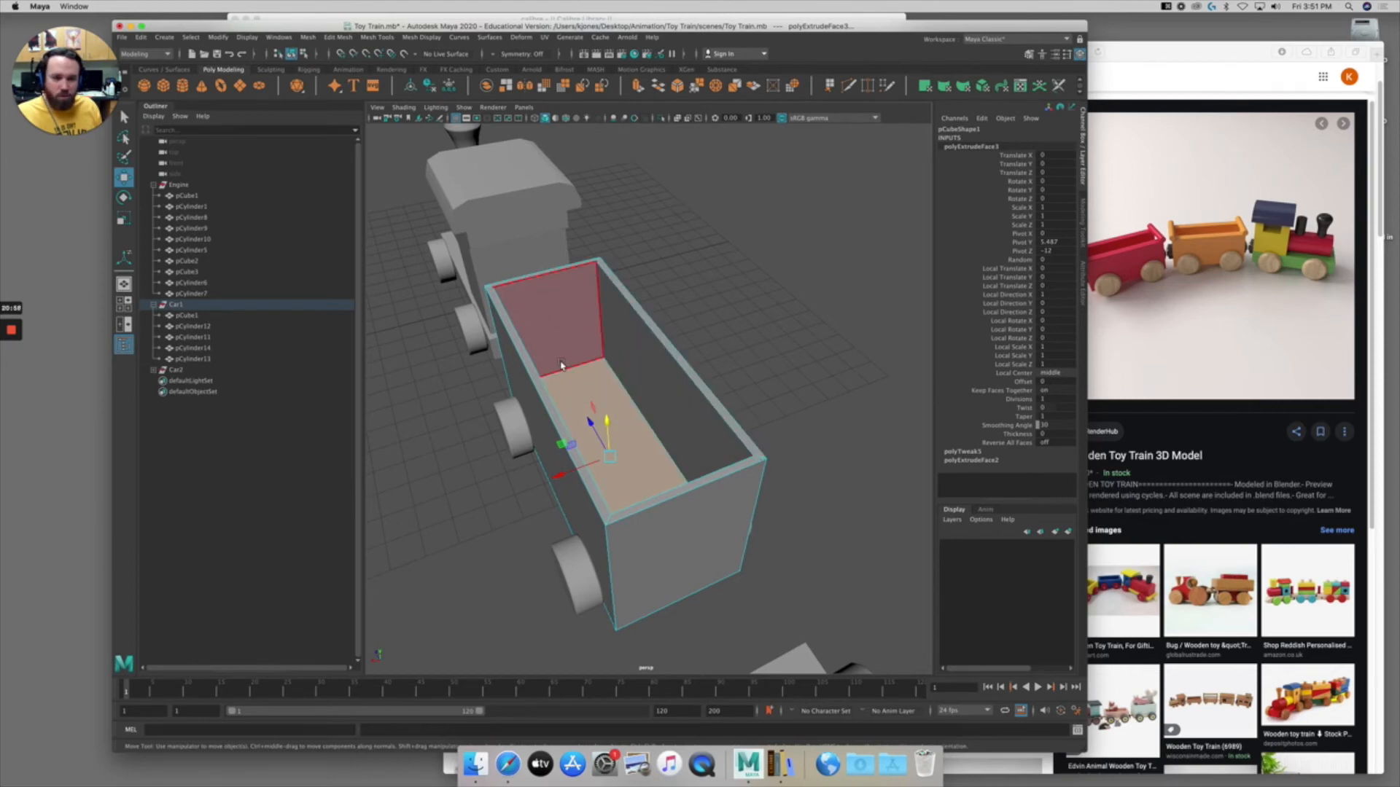
# Delete the old flatbed Car2 group.
pyautogui.keyDown('alt'); pyautogui.moveTo(565, 363); pyautogui.dragTo(592, 392); pyautogui.keyUp('alt')
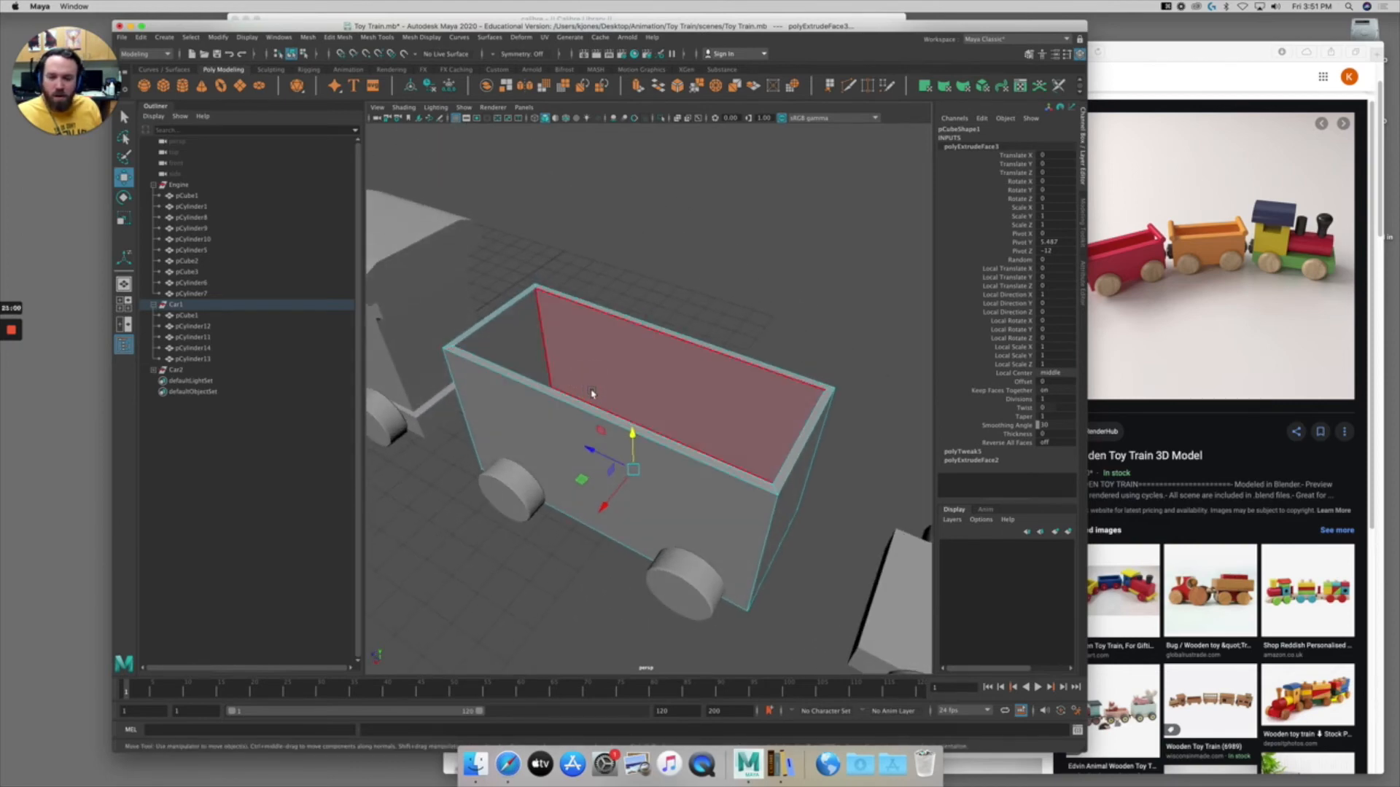
pyautogui.keyDown('alt'); pyautogui.moveTo(684, 410); pyautogui.dragTo(625, 409, button='right'); pyautogui.keyUp('alt')
pyautogui.keyDown('alt'); pyautogui.moveTo(684, 420); pyautogui.dragTo(637, 394, button='middle'); pyautogui.keyUp('alt')
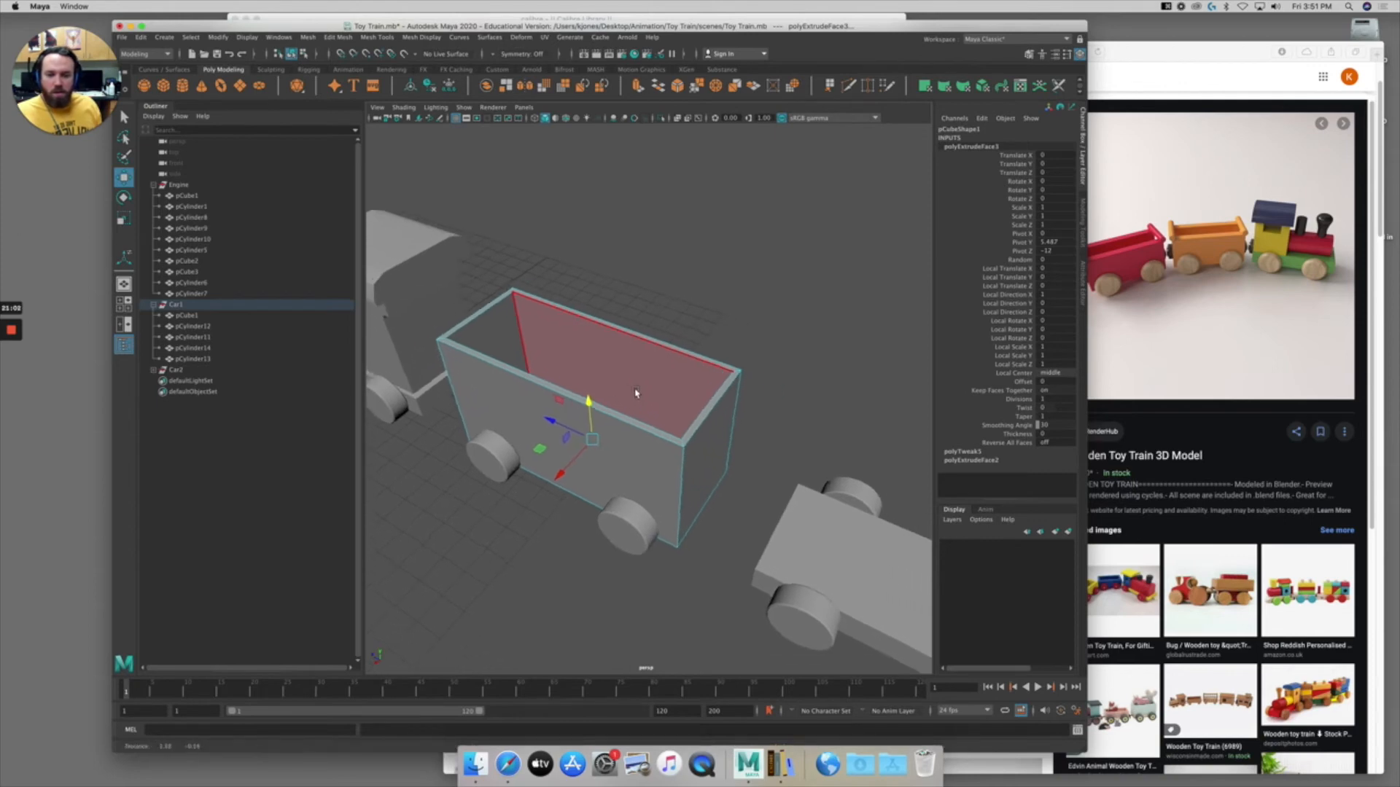
pyautogui.keyDown('alt'); pyautogui.moveTo(722, 414); pyautogui.dragTo(636, 415, button='right'); pyautogui.keyUp('alt')
pyautogui.keyDown('alt'); pyautogui.moveTo(637, 416); pyautogui.dragTo(751, 457); pyautogui.keyUp('alt')
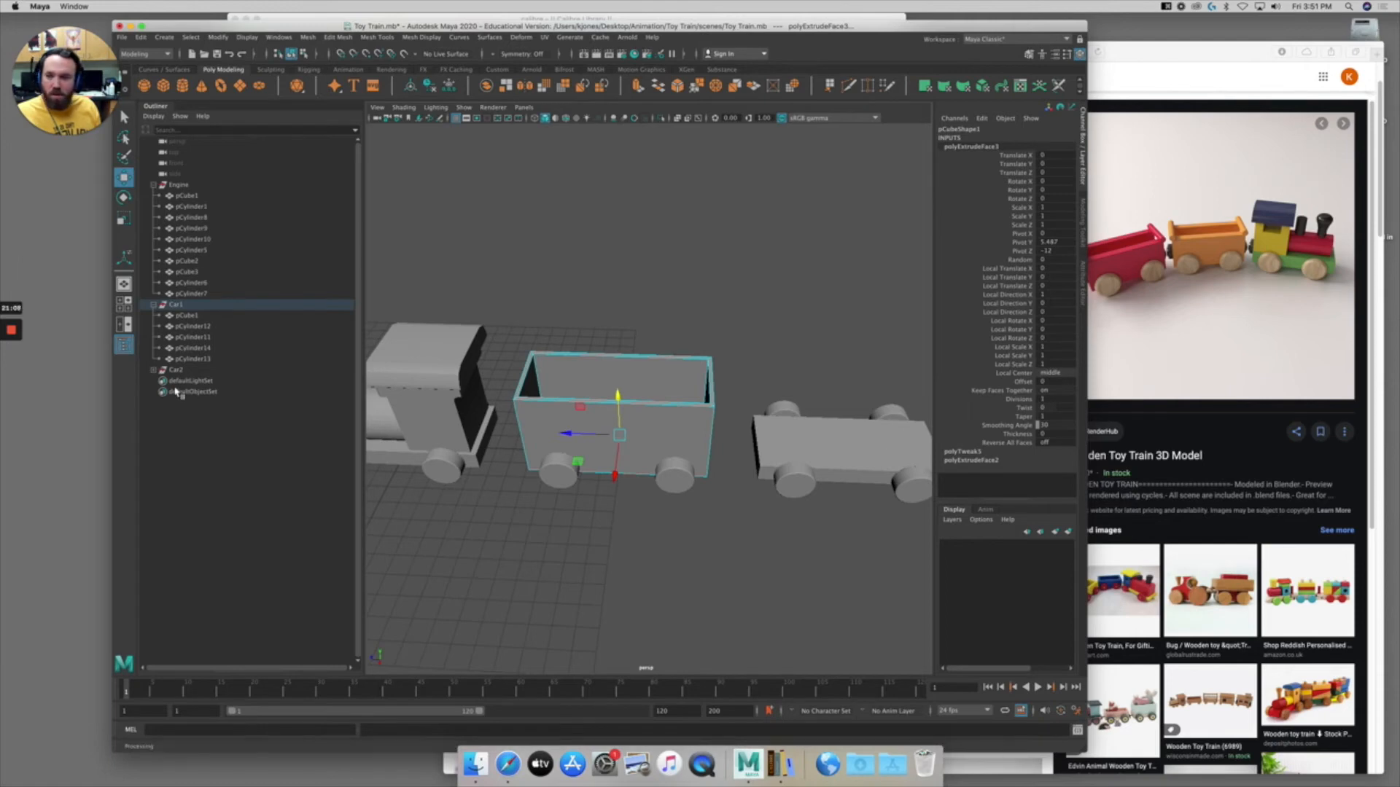
pyautogui.click(181, 371)
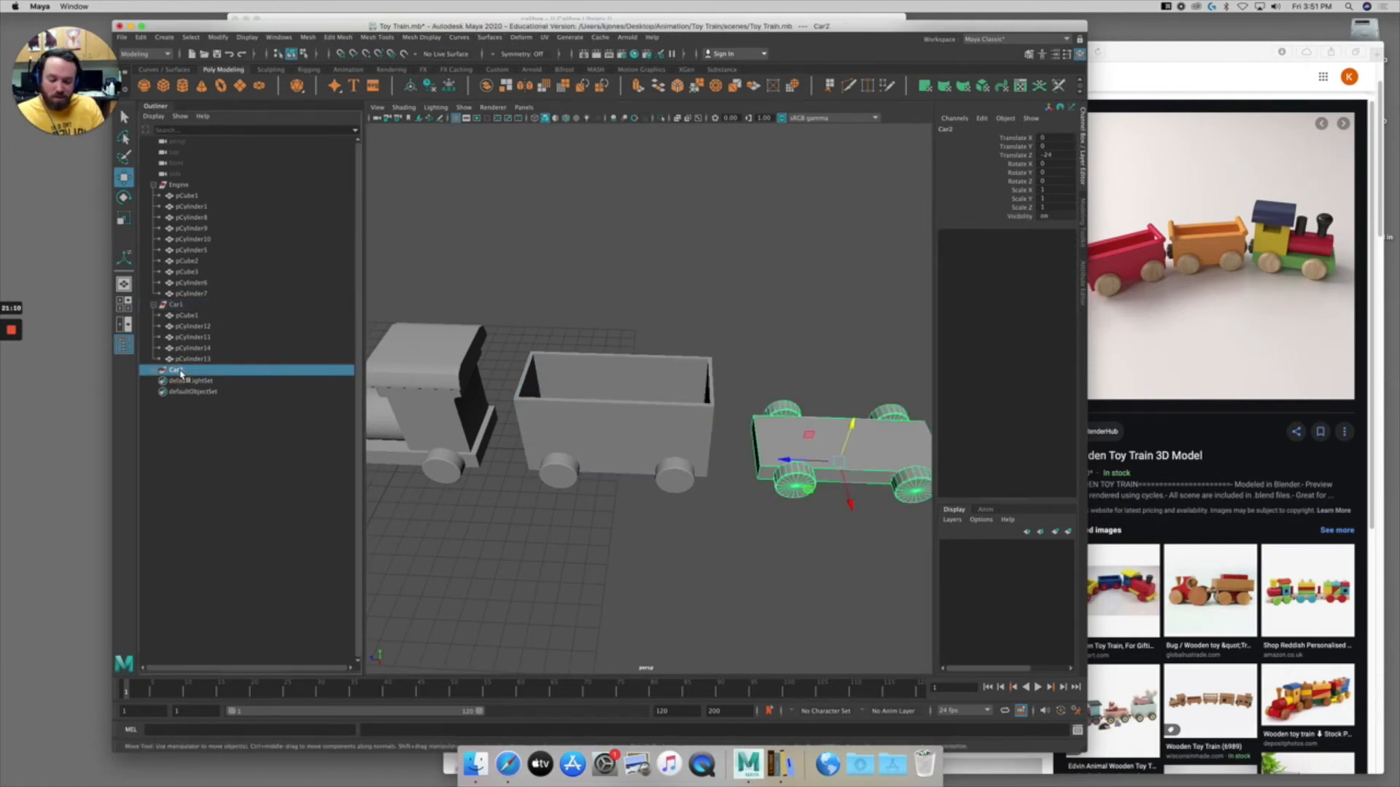
pyautogui.press('BackSpace')
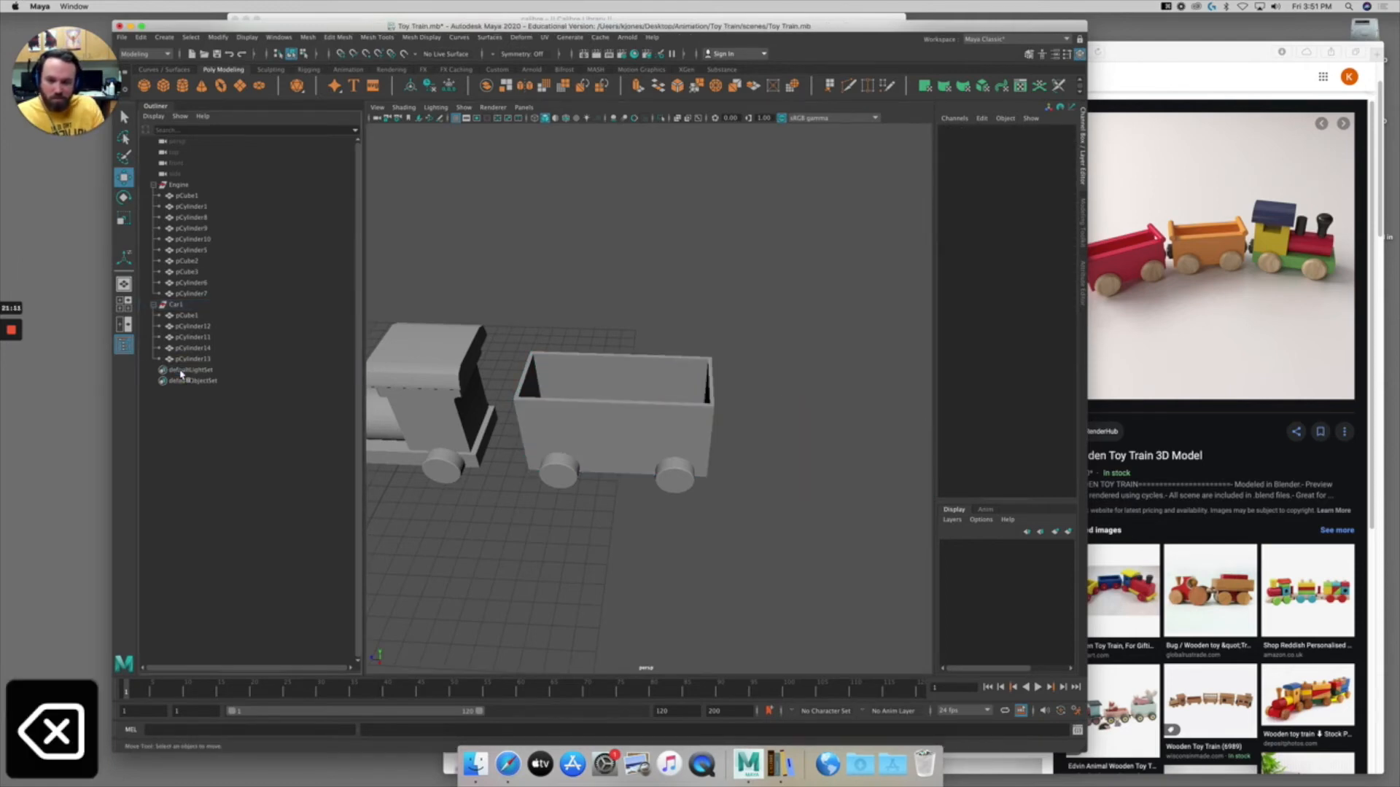
# Duplicate the Car1 group and grid-snap the copy behind it at Translate Z -24 in the top view.
pyautogui.click(177, 305)
pyautogui.press('space')
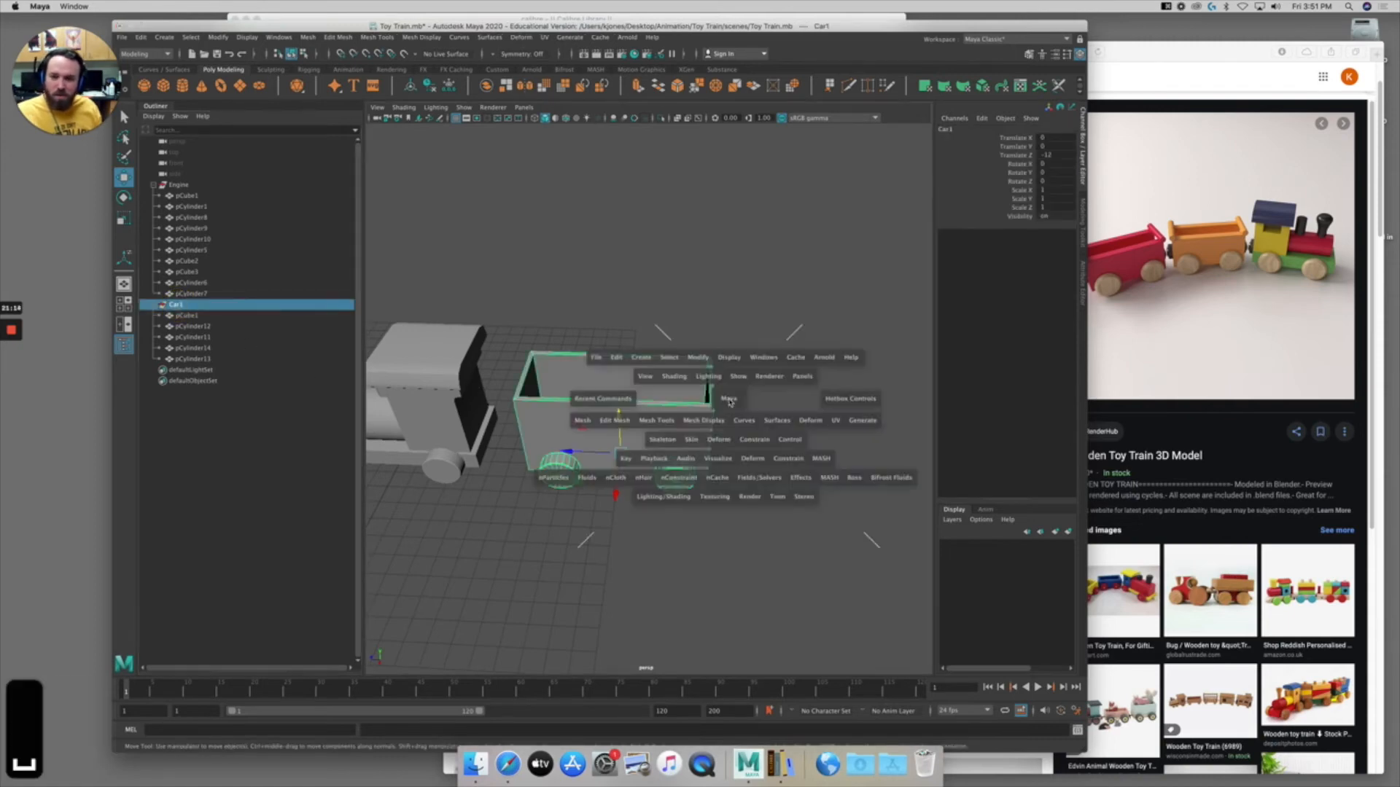
pyautogui.press('space')
pyautogui.press('super+d')
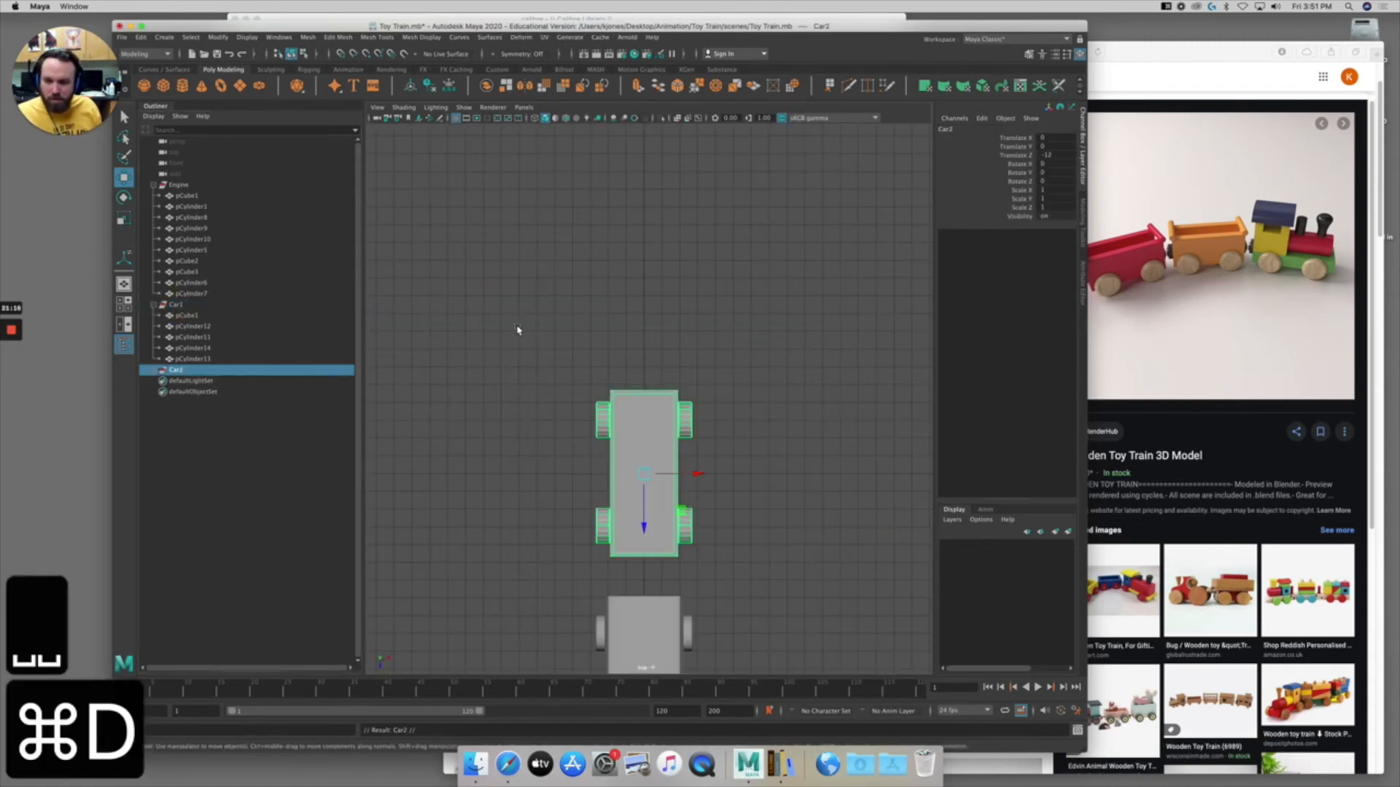
pyautogui.press('x')
pyautogui.moveTo(645, 474); pyautogui.dragTo(659, 267)
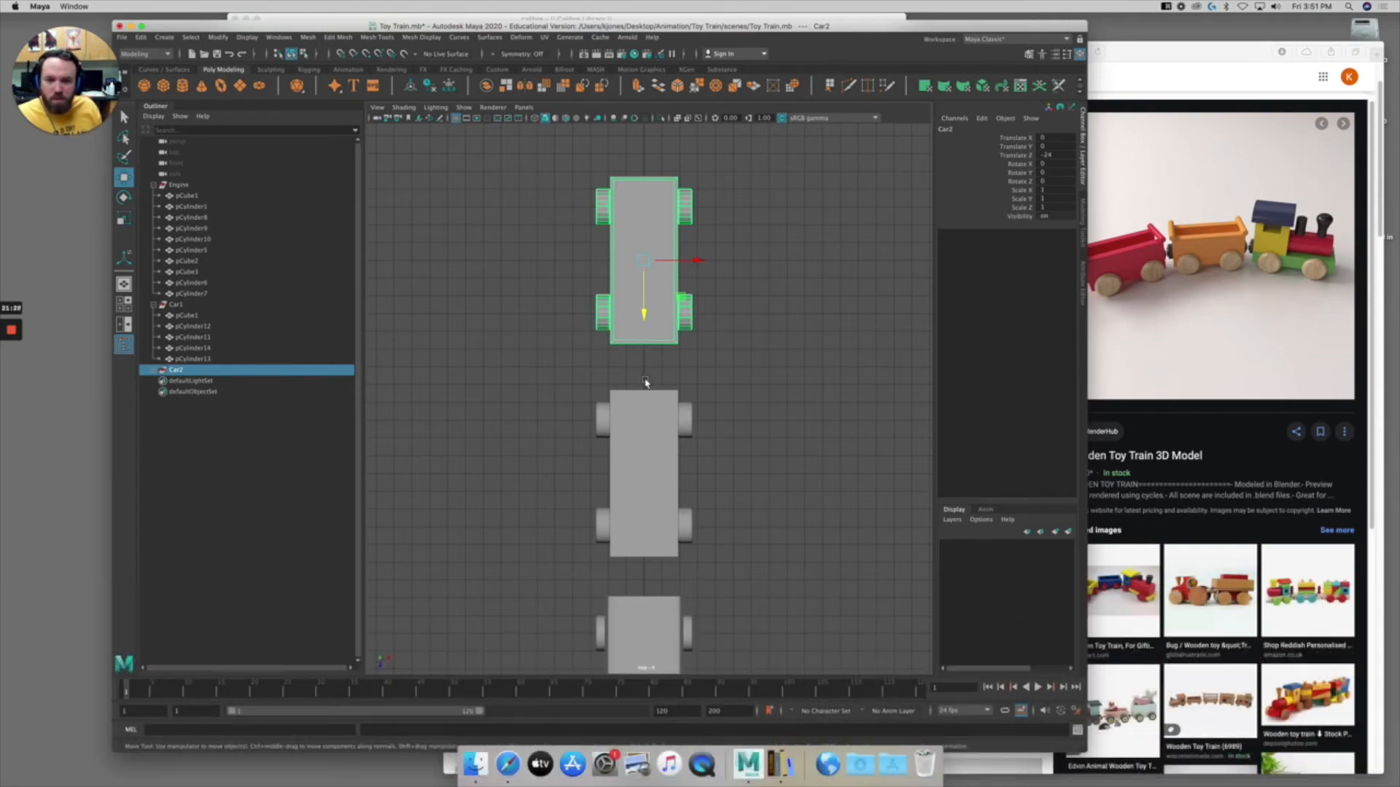
pyautogui.press('space')
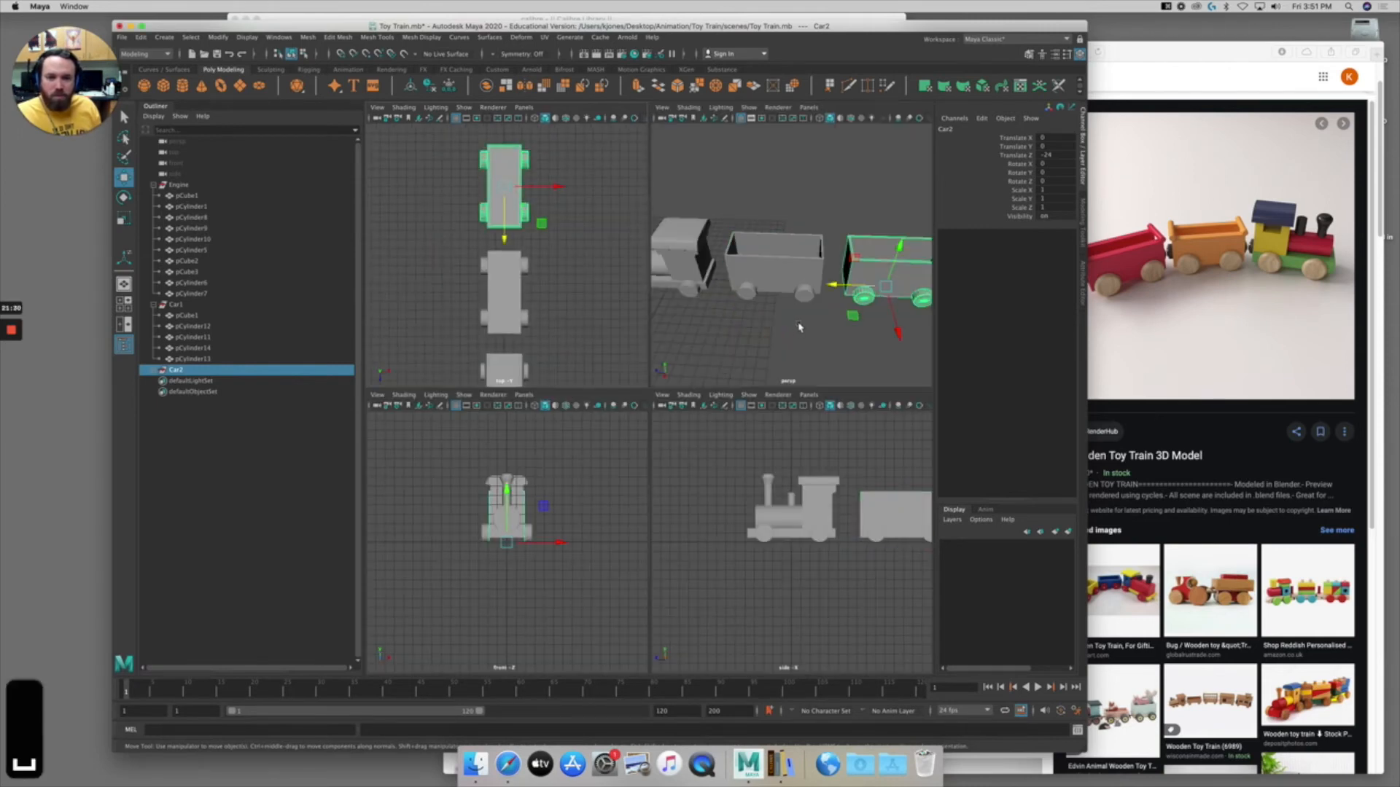
pyautogui.press('space')
# Select the engine's cab body and examine its rear edges beneath the roof up close.
pyautogui.moveTo(631, 389)
pyautogui.keyDown('alt'); pyautogui.mouseDown()
pyautogui.moveTo(702, 374)
pyautogui.moveTo(659, 356)
pyautogui.moveTo(750, 353)
pyautogui.moveTo(728, 369)
pyautogui.moveTo(659, 353)
pyautogui.moveTo(637, 366)
pyautogui.mouseUp(); pyautogui.keyUp('alt')
pyautogui.click(666, 315)
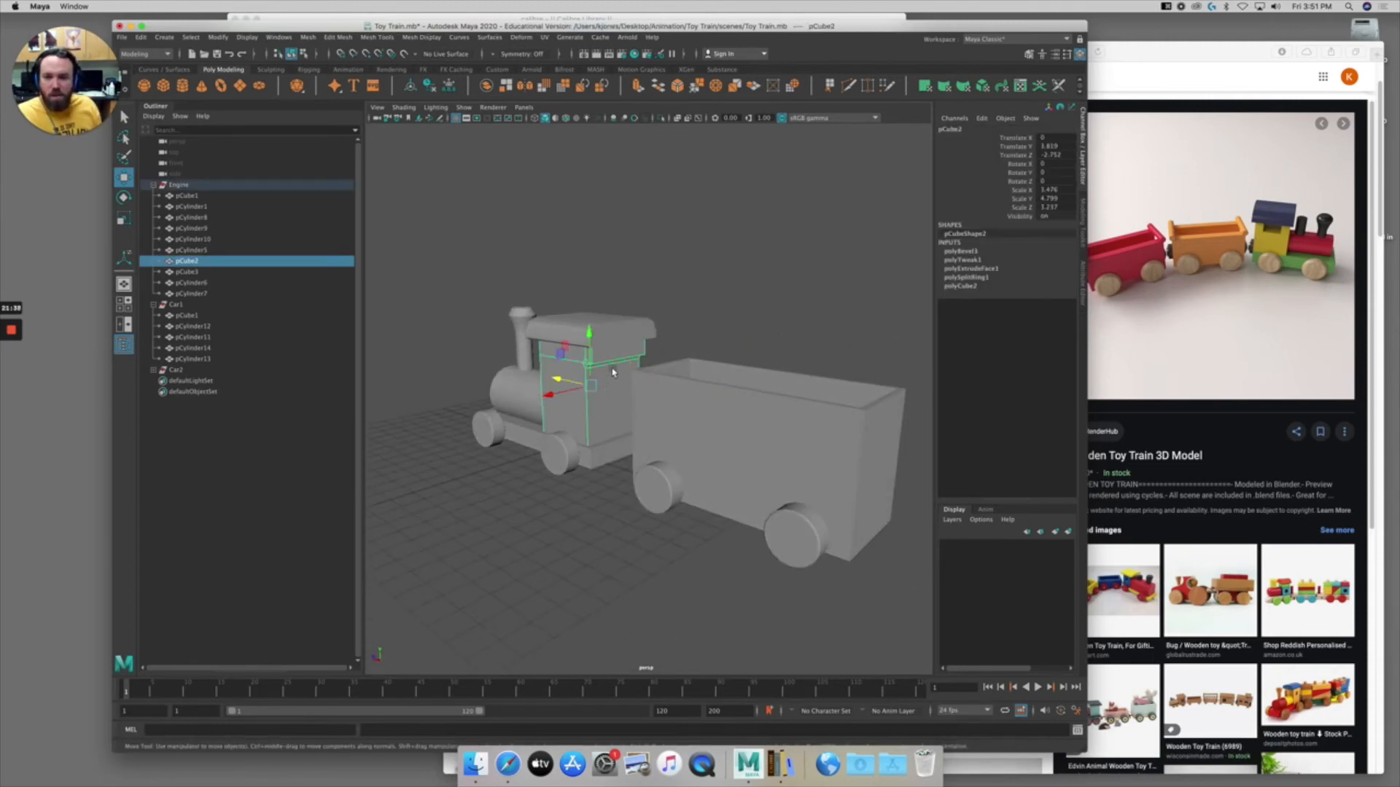
pyautogui.keyDown('alt'); pyautogui.moveTo(613, 372); pyautogui.dragTo(831, 342, button='right'); pyautogui.keyUp('alt')
pyautogui.keyDown('alt'); pyautogui.moveTo(653, 359); pyautogui.dragTo(613, 313); pyautogui.keyUp('alt')
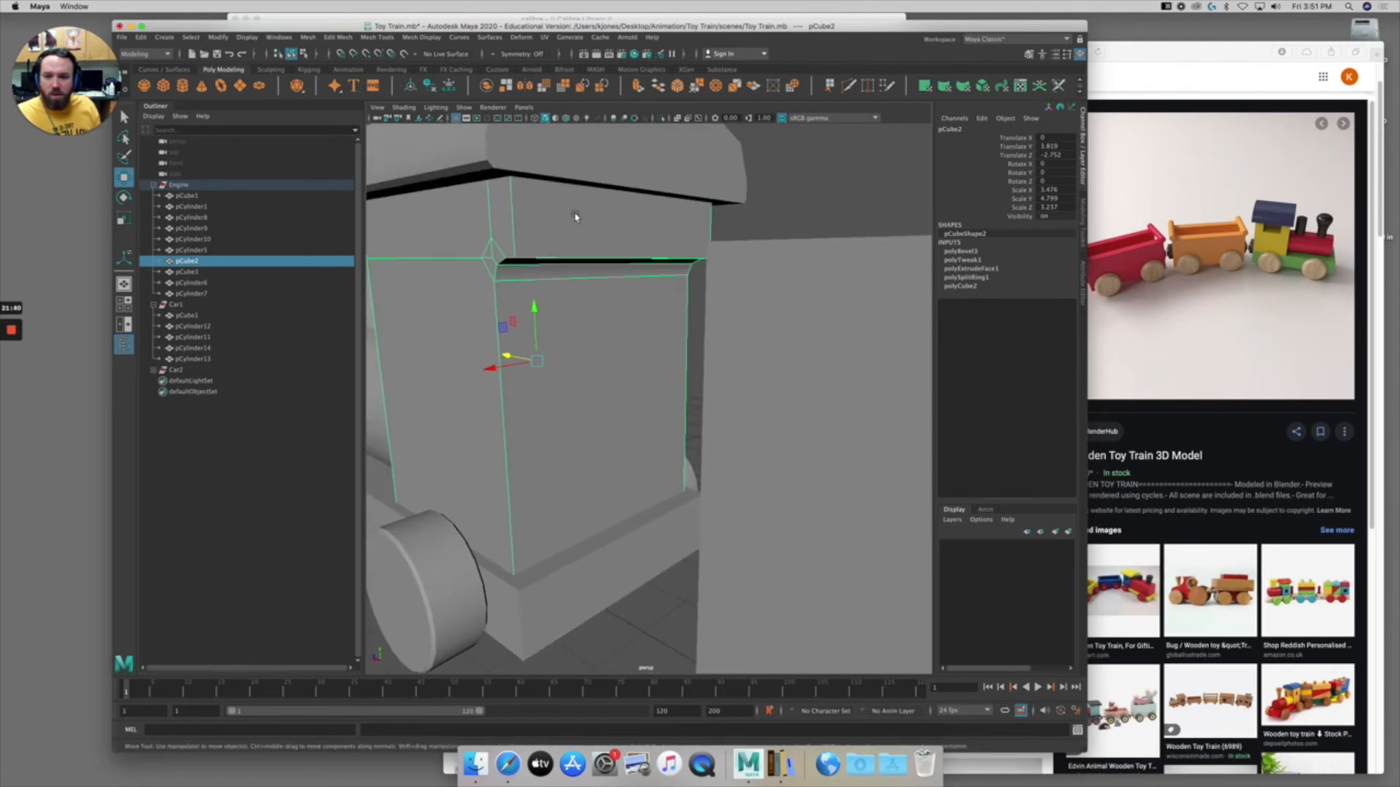
pyautogui.keyDown('alt'); pyautogui.moveTo(726, 359); pyautogui.dragTo(724, 375); pyautogui.keyUp('alt')
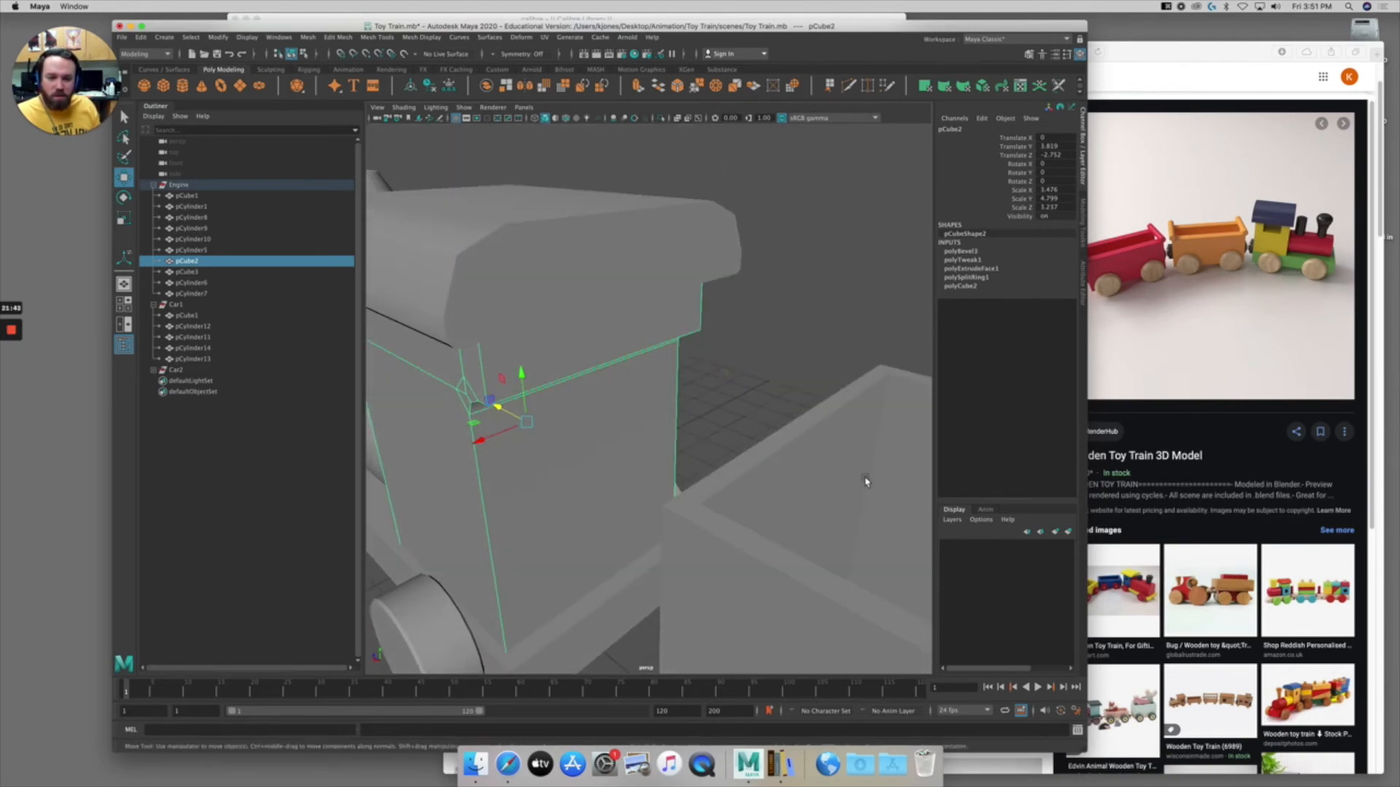
pyautogui.keyDown('alt'); pyautogui.moveTo(865, 481); pyautogui.dragTo(797, 447, button='middle'); pyautogui.keyUp('alt')
pyautogui.keyDown('alt'); pyautogui.moveTo(797, 447); pyautogui.dragTo(772, 379, button='right'); pyautogui.keyUp('alt')
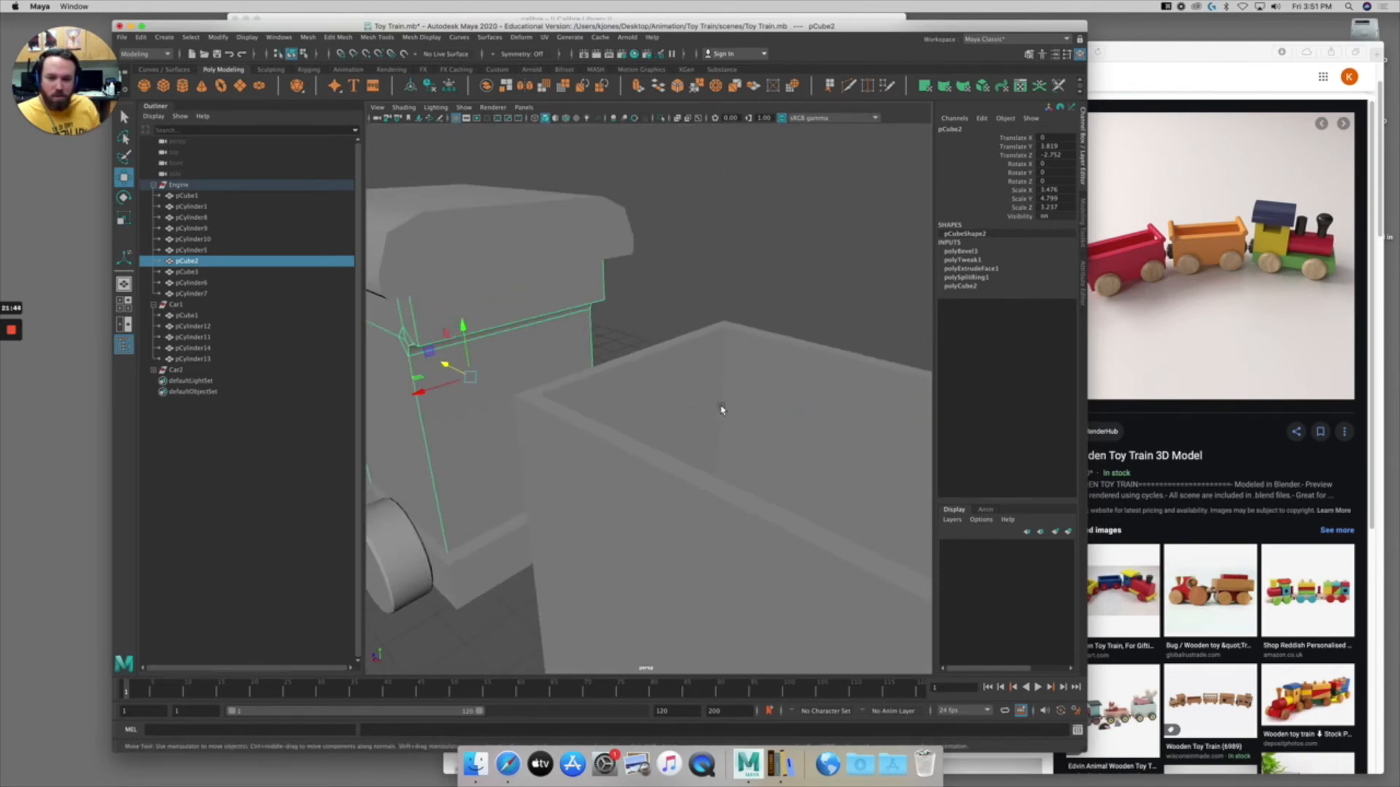
pyautogui.keyDown('alt'); pyautogui.moveTo(730, 430); pyautogui.dragTo(815, 450, button='middle'); pyautogui.keyUp('alt')
pyautogui.keyDown('alt'); pyautogui.moveTo(815, 450); pyautogui.dragTo(760, 436); pyautogui.keyUp('alt')
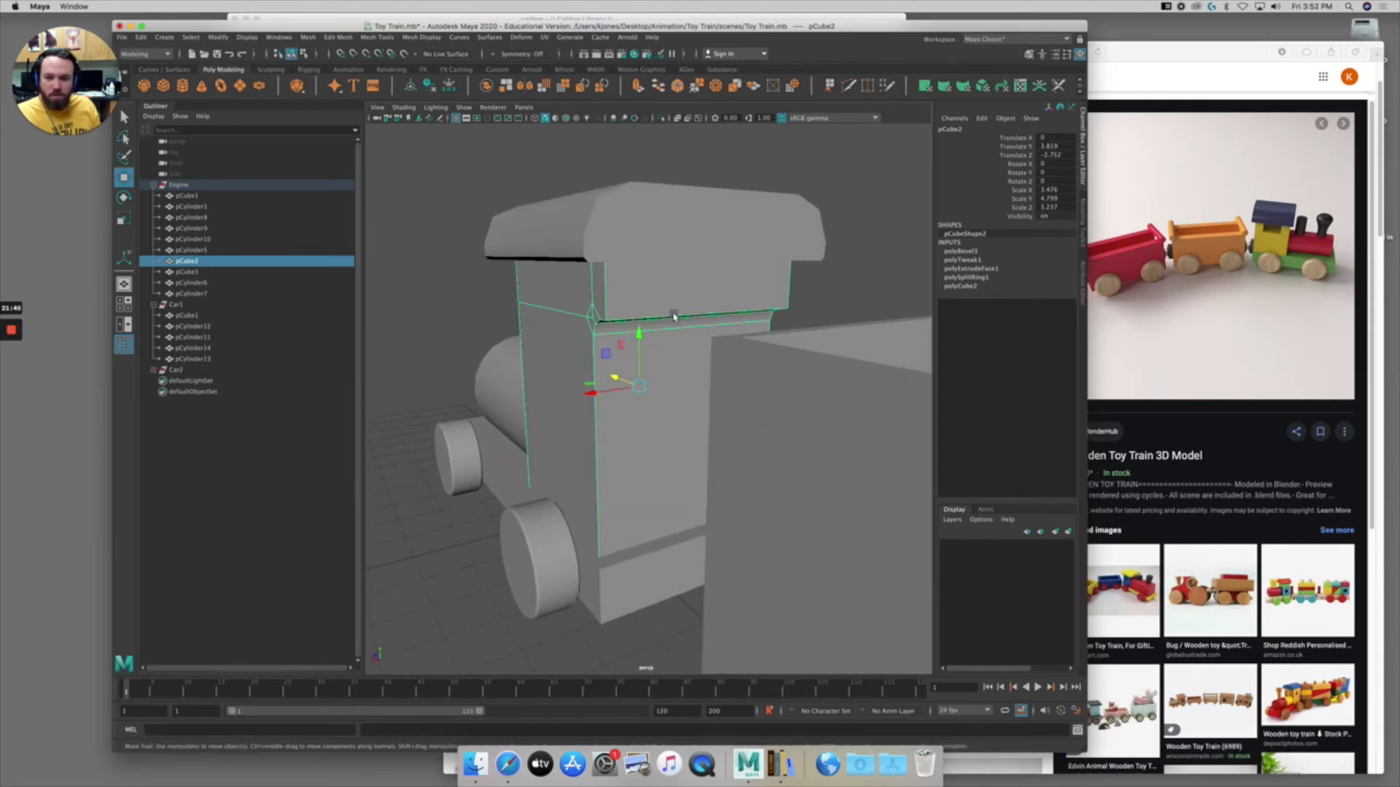
# Select the cab's rear faces beneath the roof, from the upper panel across the beveled lip to the large lower panel.
pyautogui.moveTo(671, 296); pyautogui.dragTo(671, 316, button='right')
pyautogui.click(672, 299)
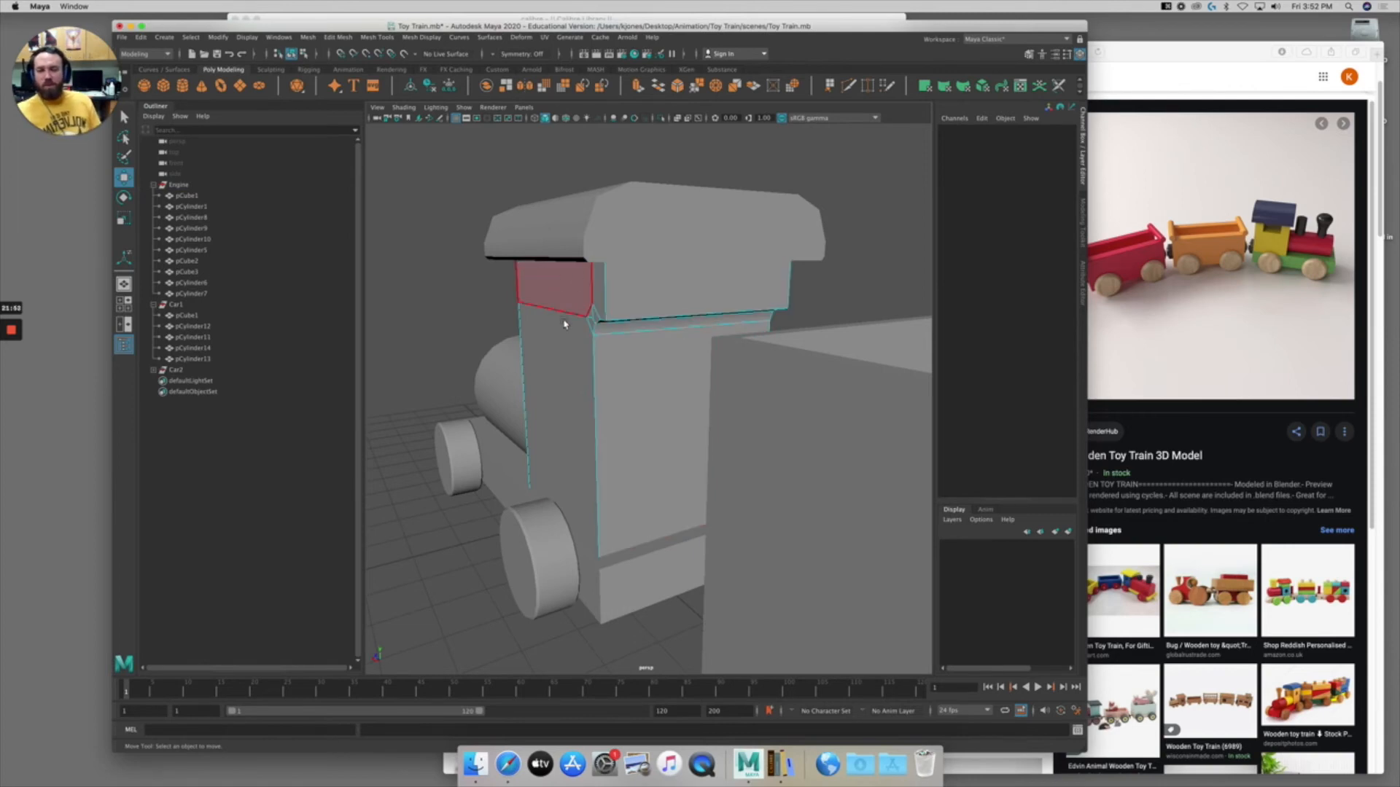
pyautogui.keyDown('alt'); pyautogui.moveTo(548, 282); pyautogui.dragTo(585, 316); pyautogui.keyUp('alt')
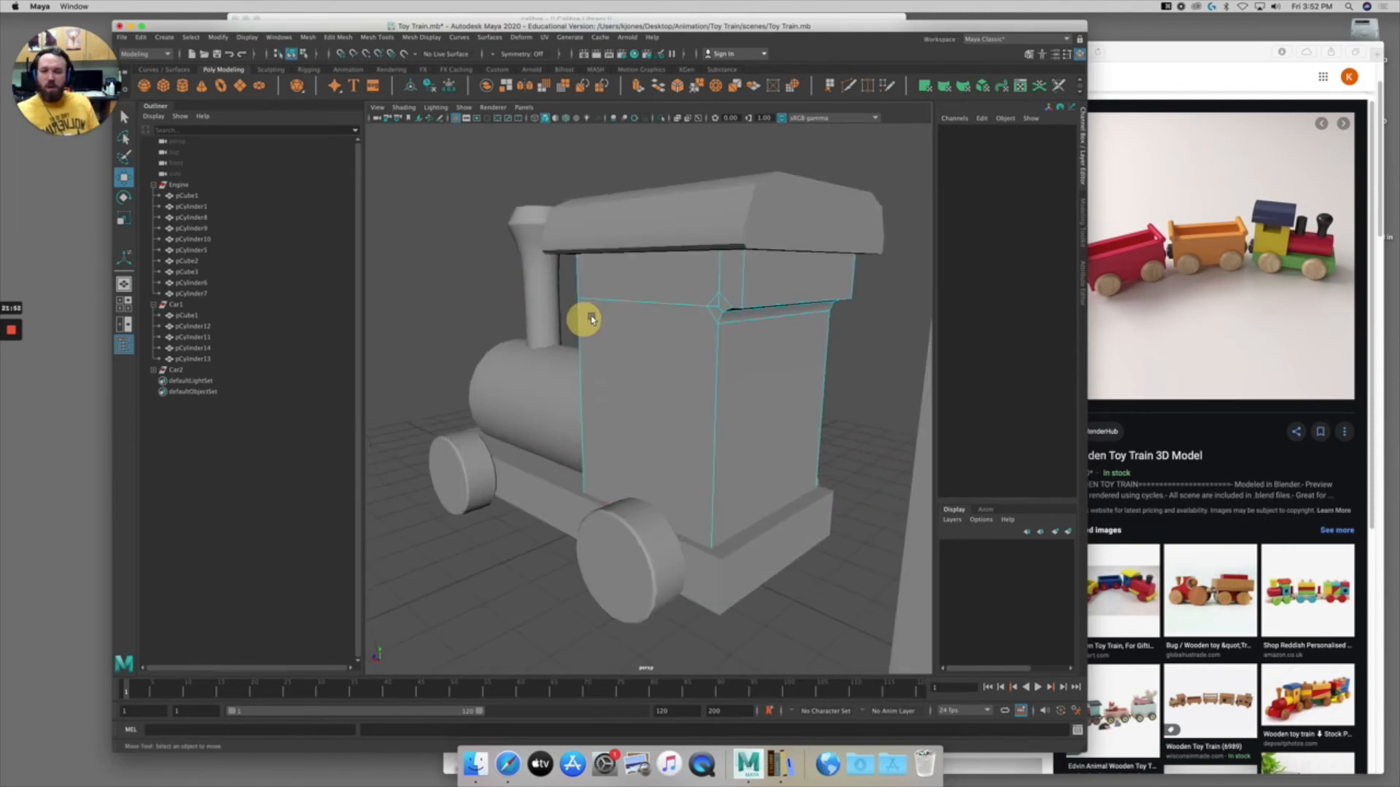
pyautogui.click(780, 288)
pyautogui.keyDown('alt'); pyautogui.moveTo(780, 288); pyautogui.dragTo(763, 319); pyautogui.keyUp('alt')
pyautogui.scroll(6, 763, 319)
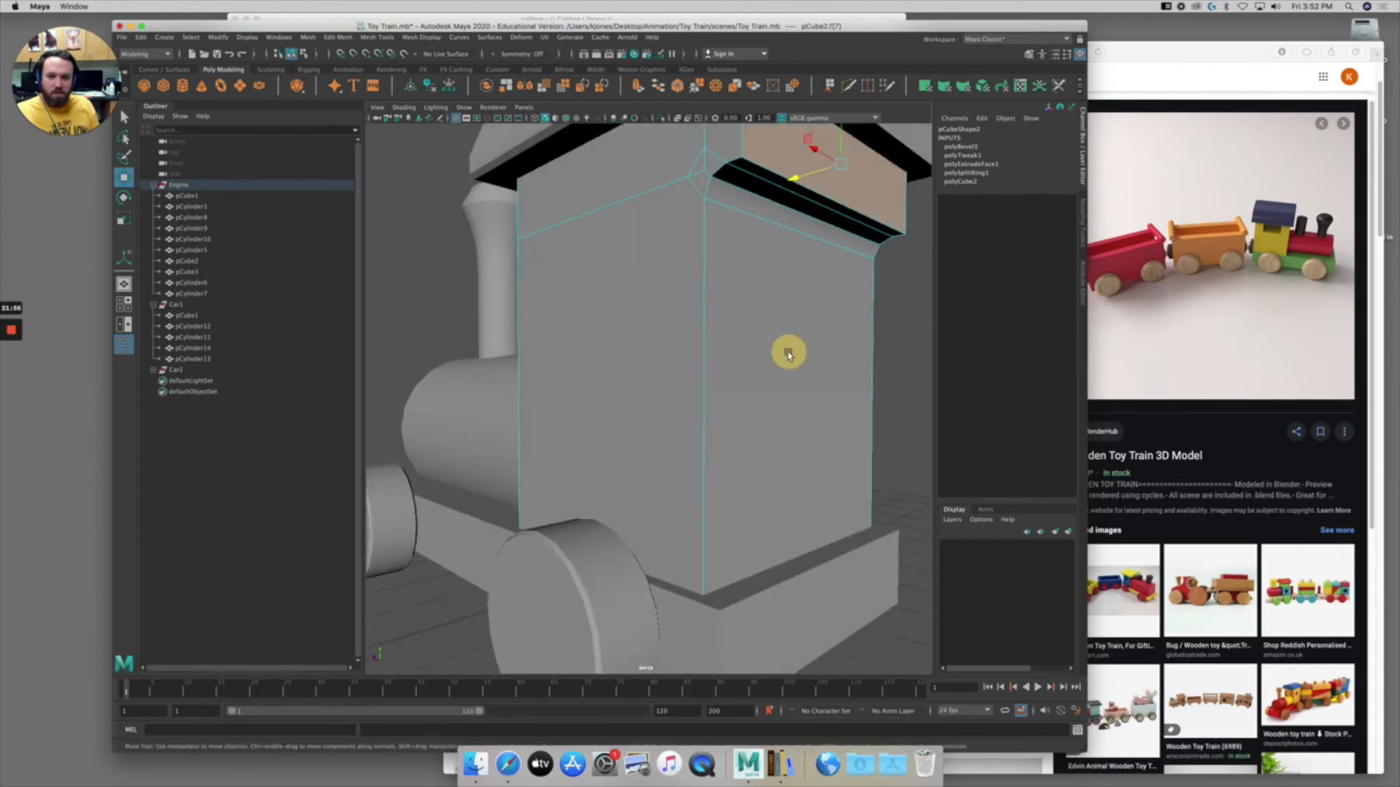
pyautogui.keyDown('shift'); pyautogui.click(822, 202); pyautogui.keyUp('shift')
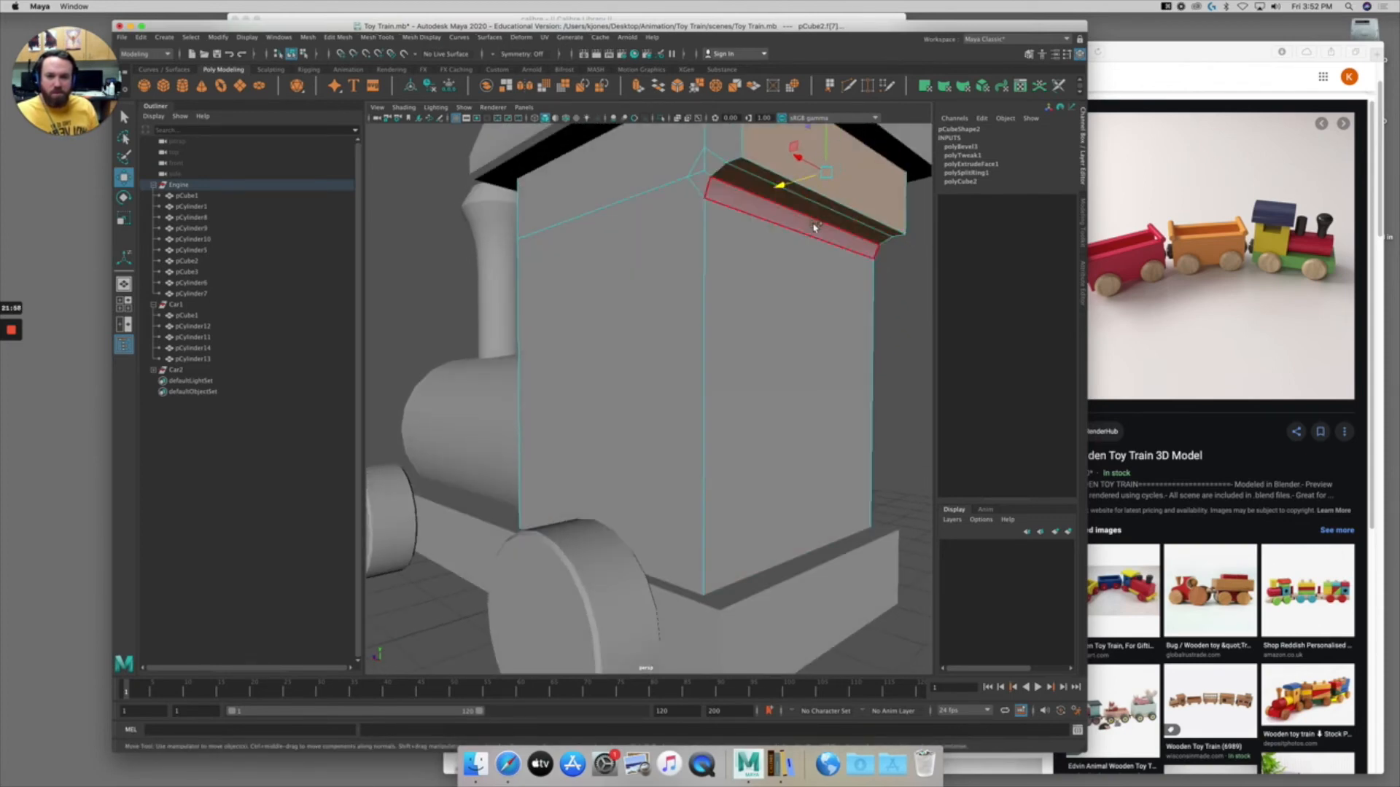
pyautogui.click(798, 312)
pyautogui.keyDown('alt'); pyautogui.moveTo(917, 330); pyautogui.dragTo(844, 315, button='right'); pyautogui.keyUp('alt')
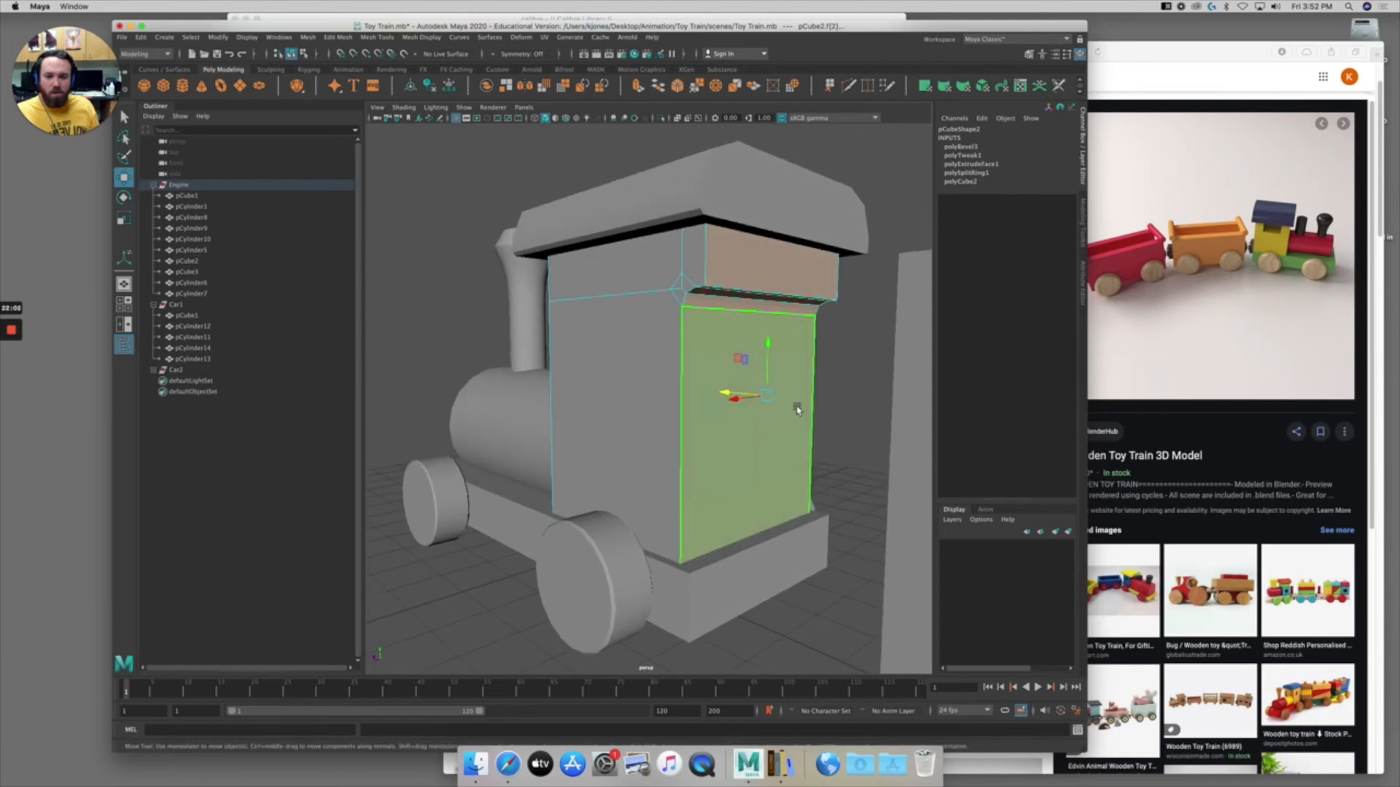
pyautogui.keyDown('alt'); pyautogui.moveTo(805, 403); pyautogui.dragTo(781, 406); pyautogui.keyUp('alt')
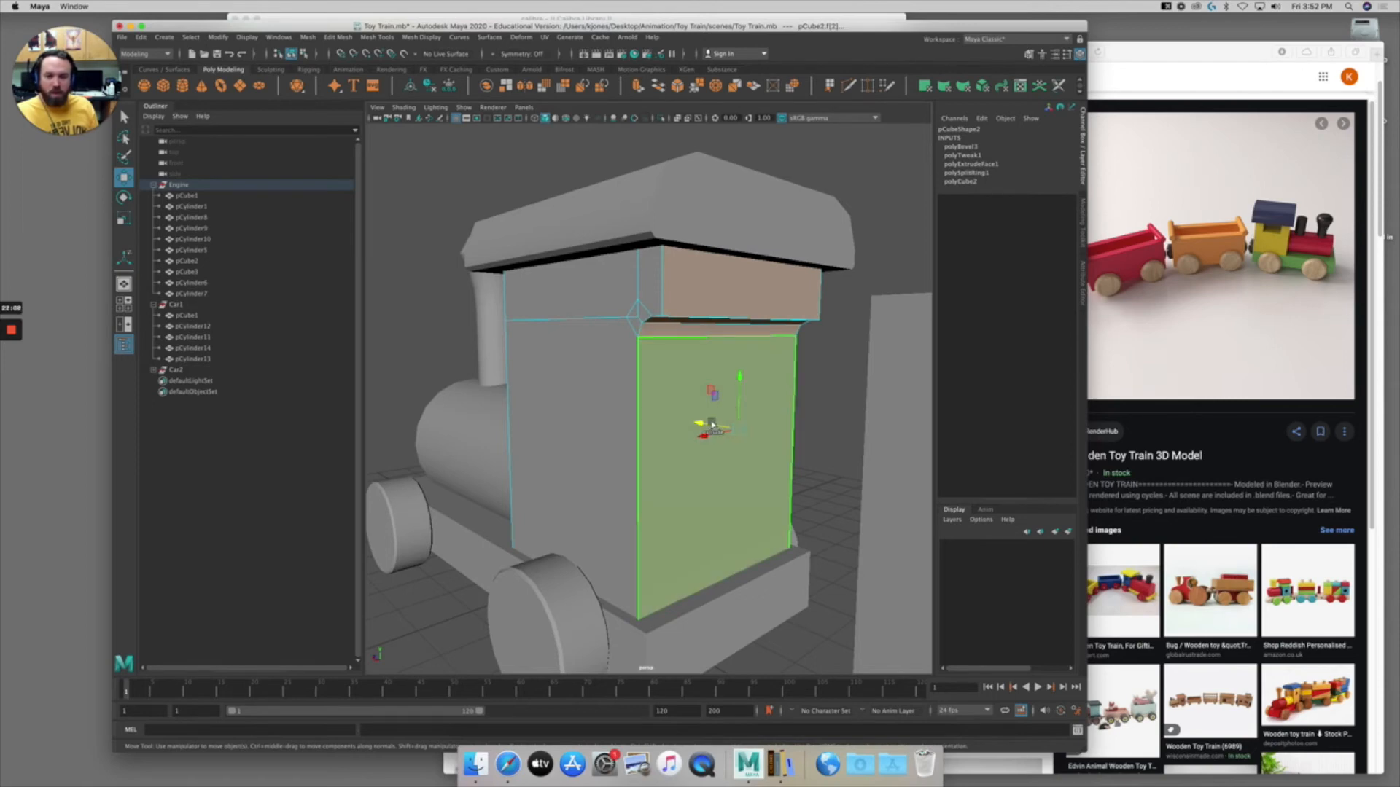
# Extrude the selected rear faces and scale the extrusion slightly inward in width and height to leave a thin frame.
pyautogui.click(339, 37)
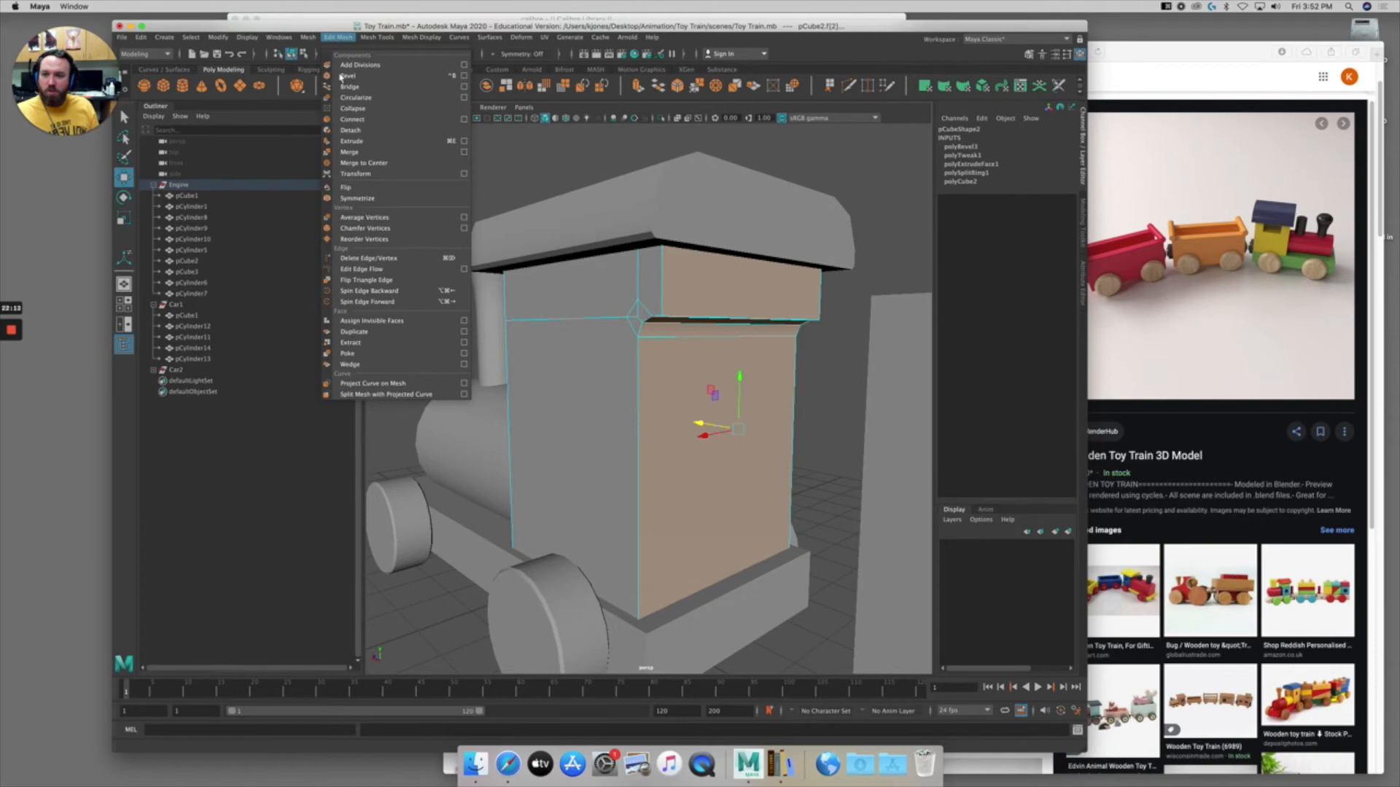
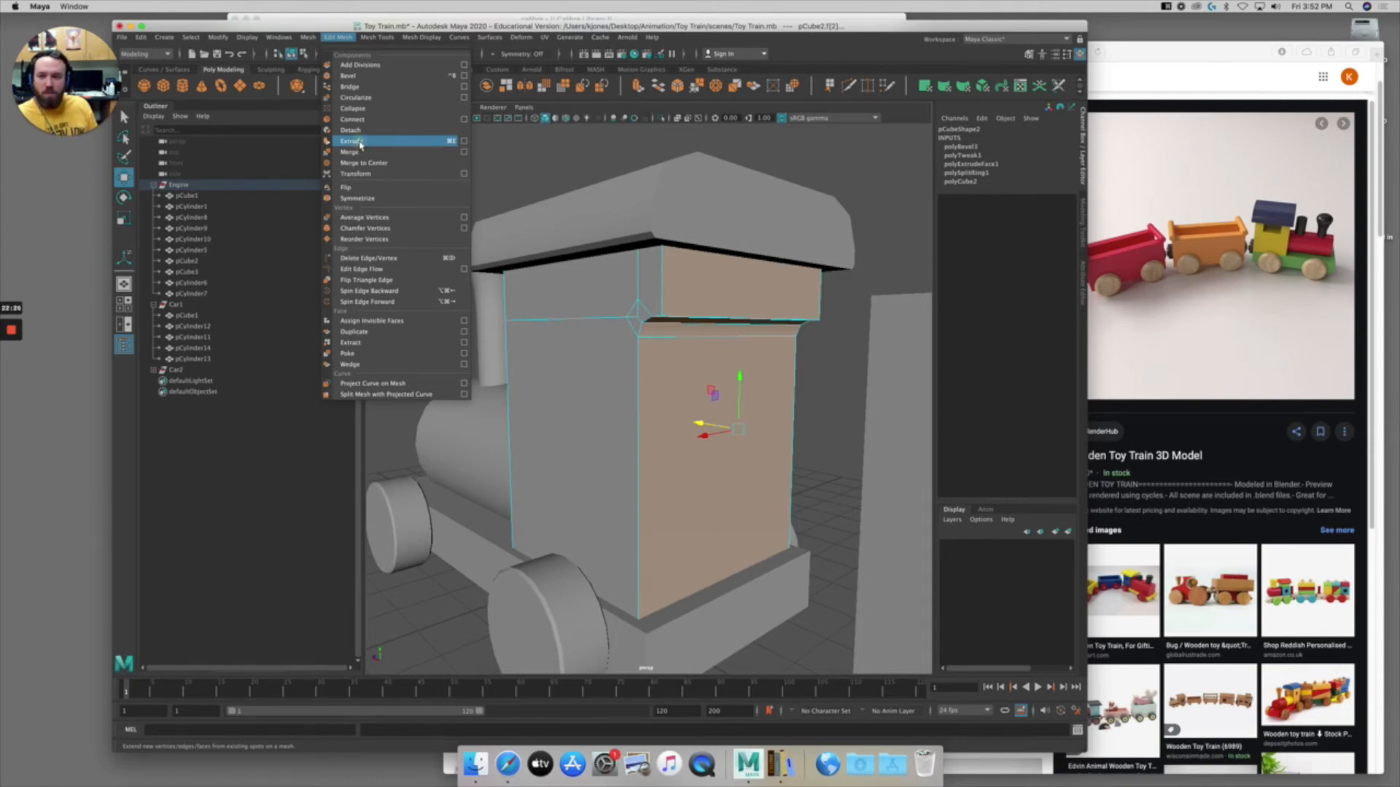
pyautogui.click(360, 143)
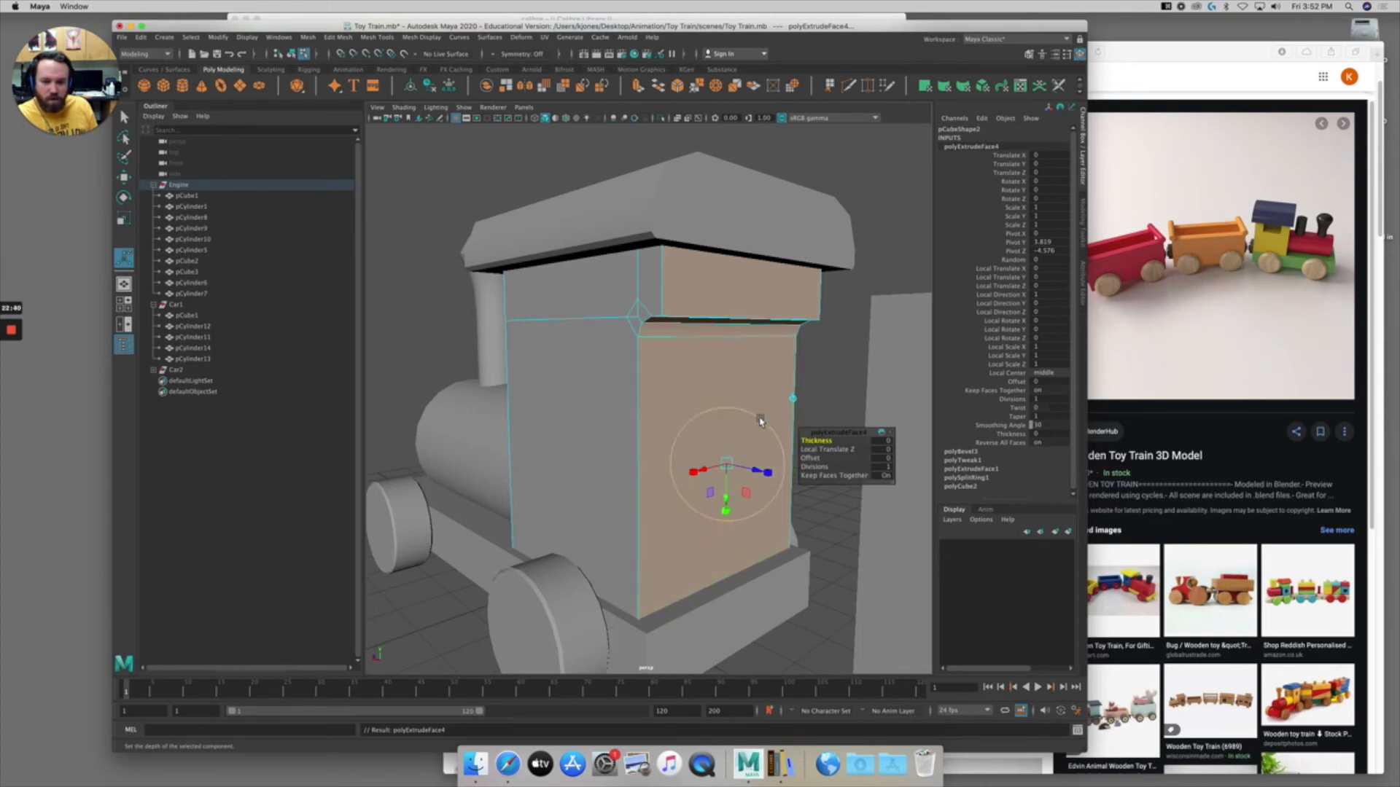
pyautogui.click(759, 421)
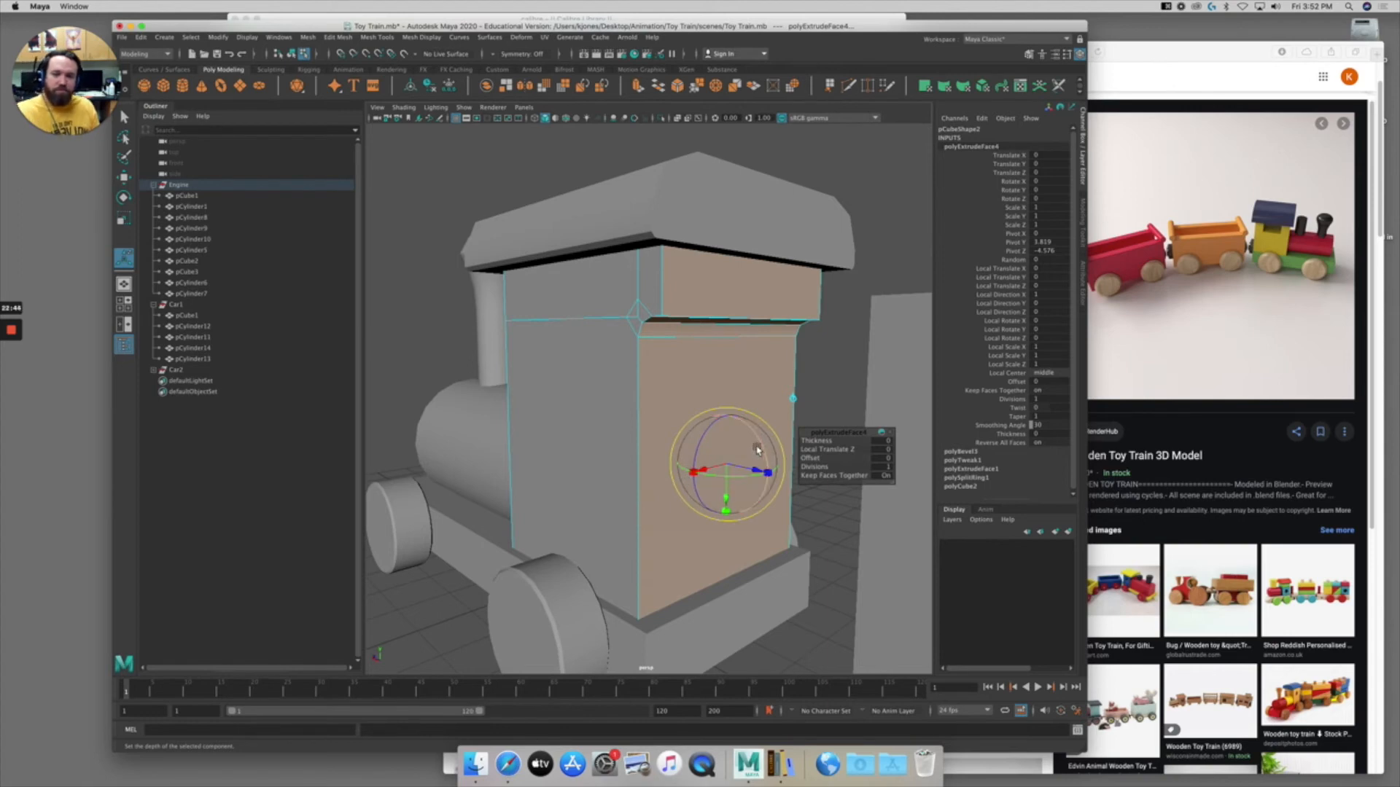
pyautogui.keyDown('alt'); pyautogui.moveTo(732, 453); pyautogui.dragTo(711, 449); pyautogui.keyUp('alt')
pyautogui.keyDown('alt'); pyautogui.moveTo(711, 450); pyautogui.dragTo(732, 473, button='right'); pyautogui.keyUp('alt')
pyautogui.keyDown('alt'); pyautogui.moveTo(733, 474); pyautogui.dragTo(709, 488); pyautogui.keyUp('alt')
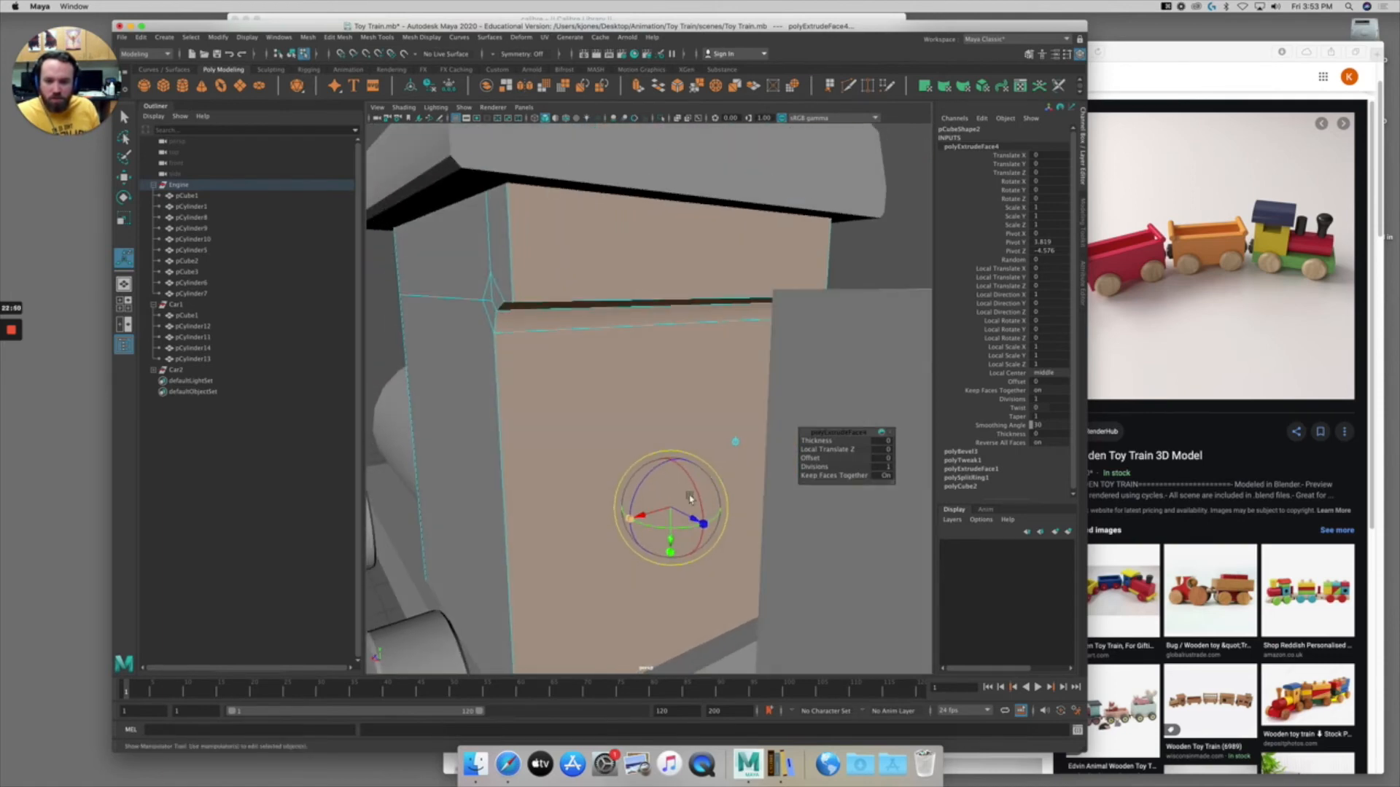
pyautogui.moveTo(632, 520); pyautogui.dragTo(635, 519)
pyautogui.moveTo(709, 493)
pyautogui.keyDown('alt'); pyautogui.mouseDown()
pyautogui.moveTo(733, 501)
pyautogui.moveTo(705, 518)
pyautogui.mouseUp(); pyautogui.keyUp('alt')
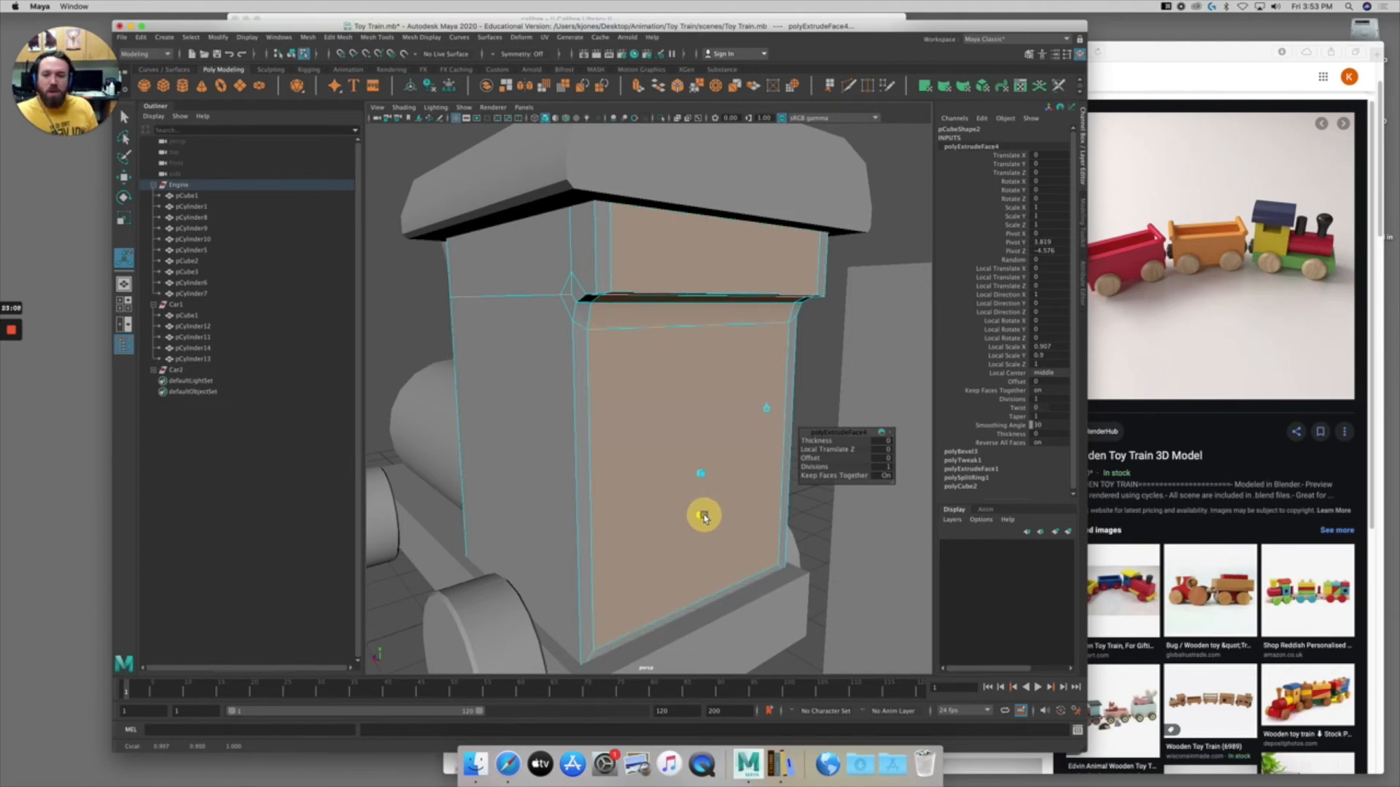
pyautogui.moveTo(705, 519); pyautogui.dragTo(725, 525)
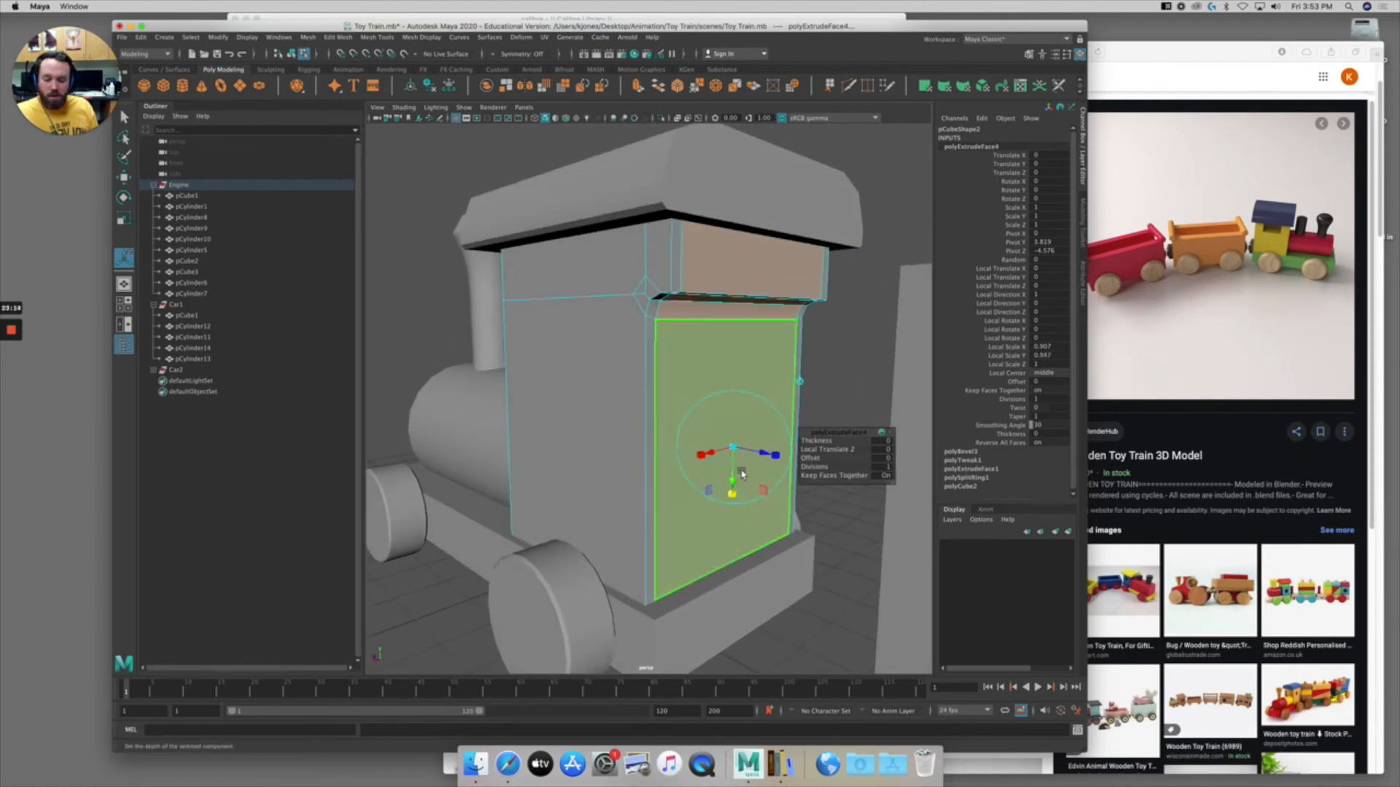
# Extrude the inset rear faces again and push them forward into the cab to hollow it out.
pyautogui.press('w')
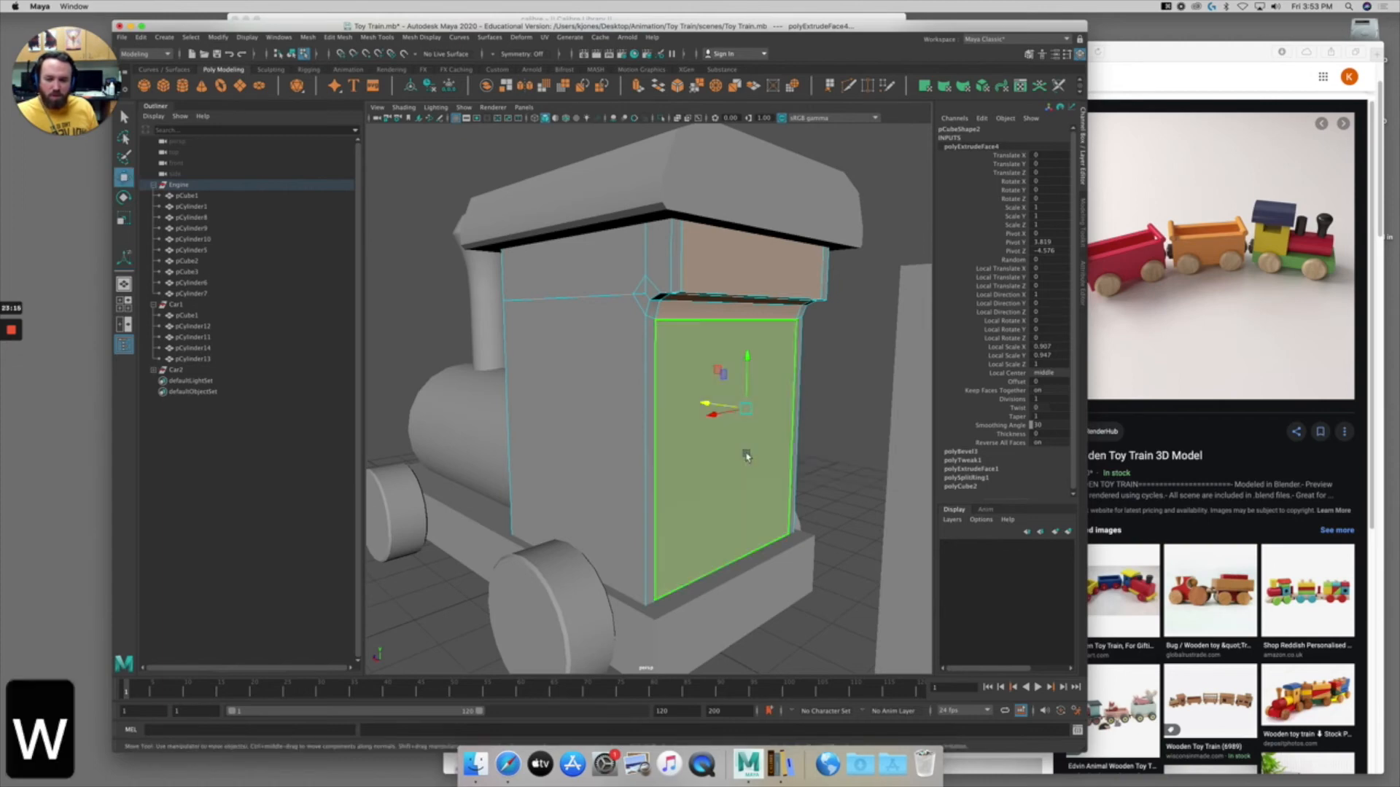
pyautogui.moveTo(719, 431)
pyautogui.keyDown('alt'); pyautogui.mouseDown()
pyautogui.moveTo(771, 445)
pyautogui.moveTo(669, 419)
pyautogui.moveTo(728, 419)
pyautogui.mouseUp(); pyautogui.keyUp('alt')
pyautogui.keyDown('alt'); pyautogui.moveTo(729, 420); pyautogui.dragTo(736, 494, button='middle'); pyautogui.keyUp('alt')
pyautogui.keyDown('alt'); pyautogui.moveTo(736, 495); pyautogui.dragTo(807, 406, button='right'); pyautogui.keyUp('alt')
pyautogui.keyDown('alt'); pyautogui.moveTo(807, 406); pyautogui.dragTo(806, 419, button='middle'); pyautogui.keyUp('alt')
pyautogui.keyDown('alt'); pyautogui.moveTo(805, 418); pyautogui.dragTo(794, 410); pyautogui.keyUp('alt')
pyautogui.keyDown('alt'); pyautogui.moveTo(547, 308); pyautogui.dragTo(593, 304); pyautogui.keyUp('alt')
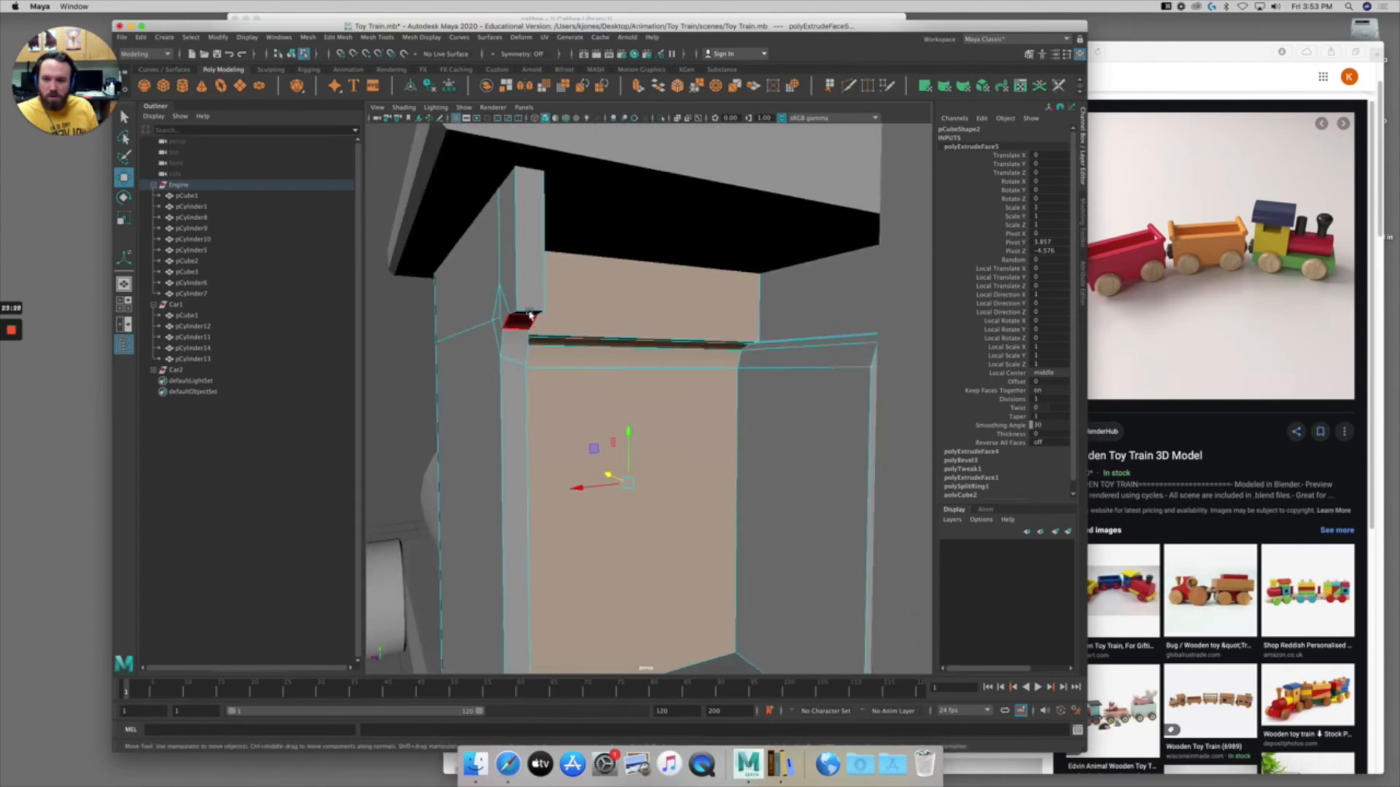
pyautogui.keyDown('alt'); pyautogui.moveTo(530, 244); pyautogui.dragTo(511, 302); pyautogui.keyUp('alt')
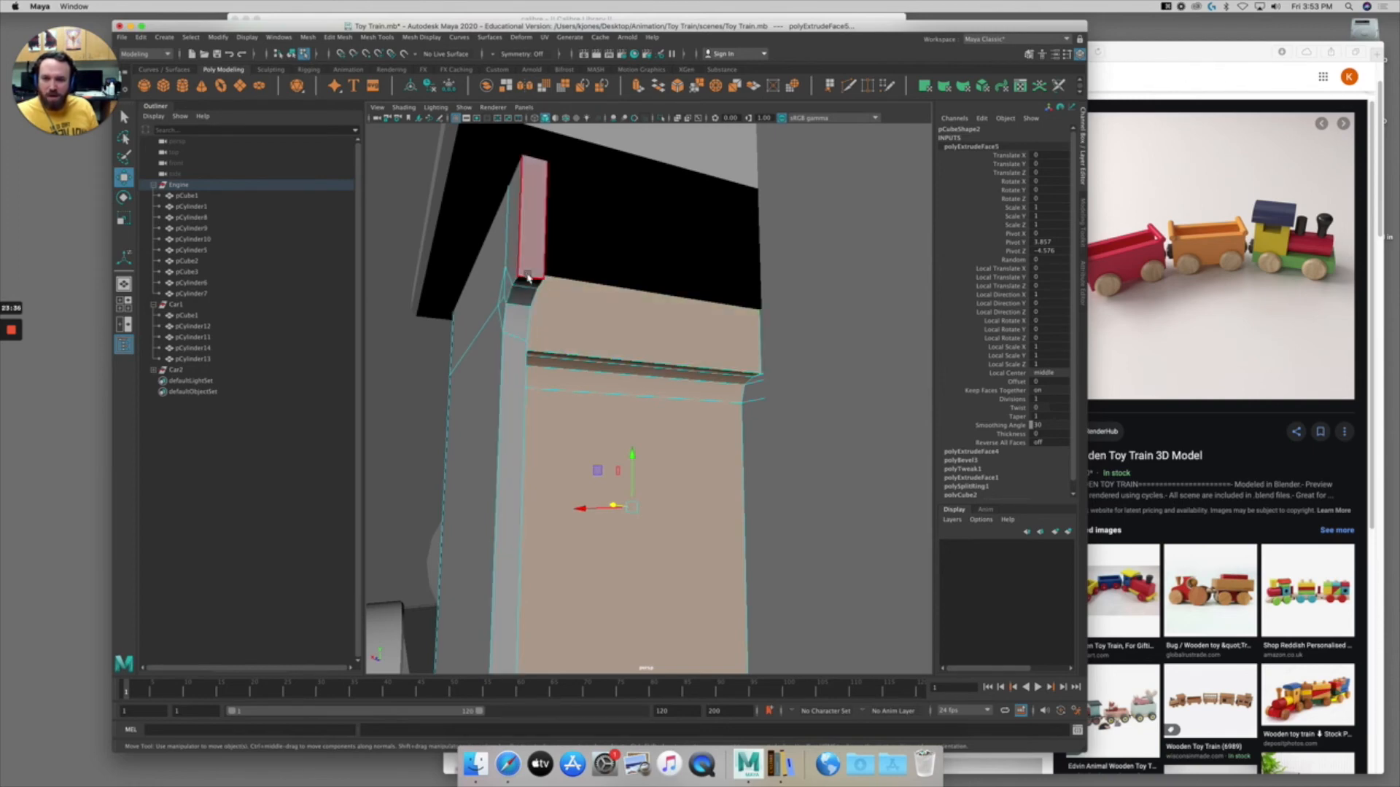
pyautogui.moveTo(528, 321)
pyautogui.keyDown('alt'); pyautogui.mouseDown()
pyautogui.moveTo(594, 330)
pyautogui.moveTo(619, 350)
pyautogui.mouseUp(); pyautogui.keyUp('alt')
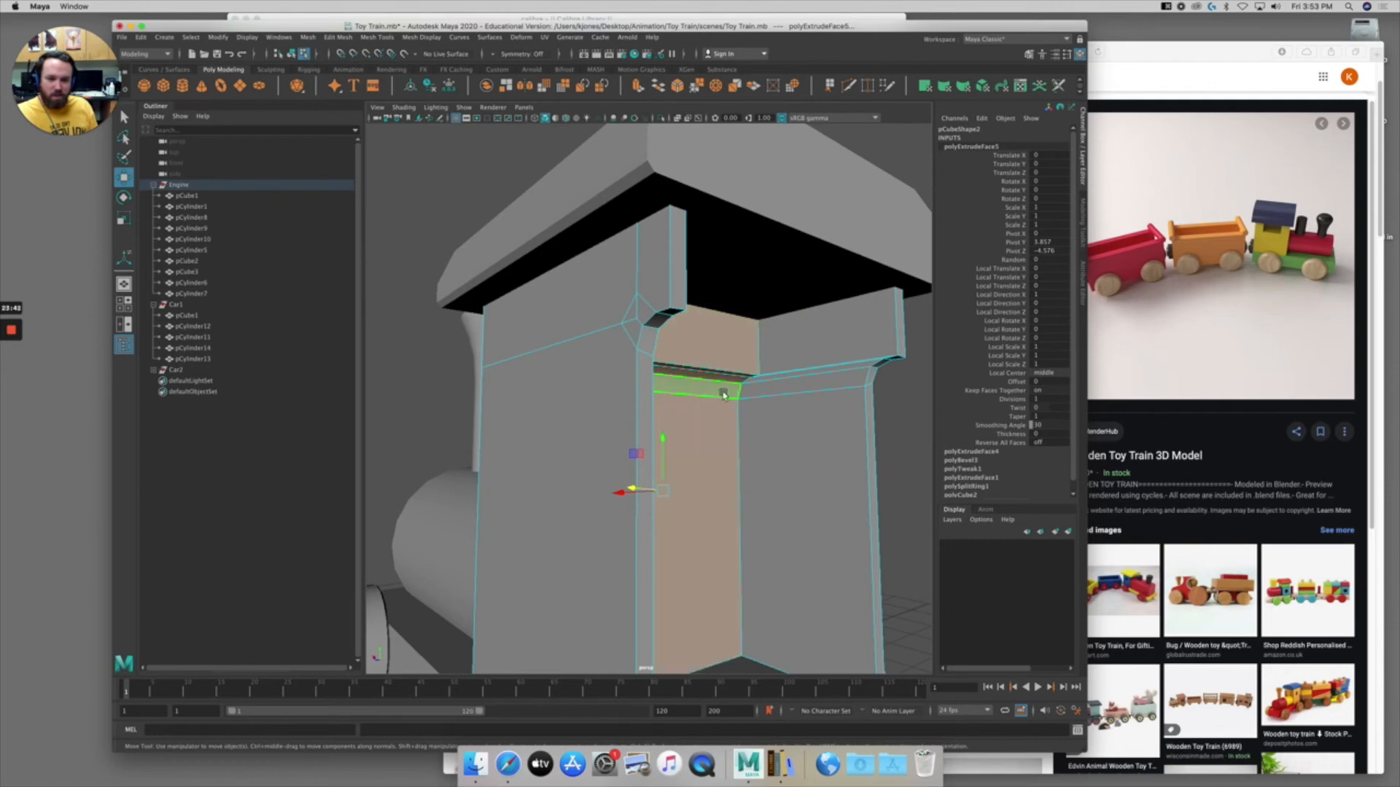
# Show the side view in wireframe, frame the beveled lip at the cab's rear closely, and switch to vertex editing.
pyautogui.press('space')
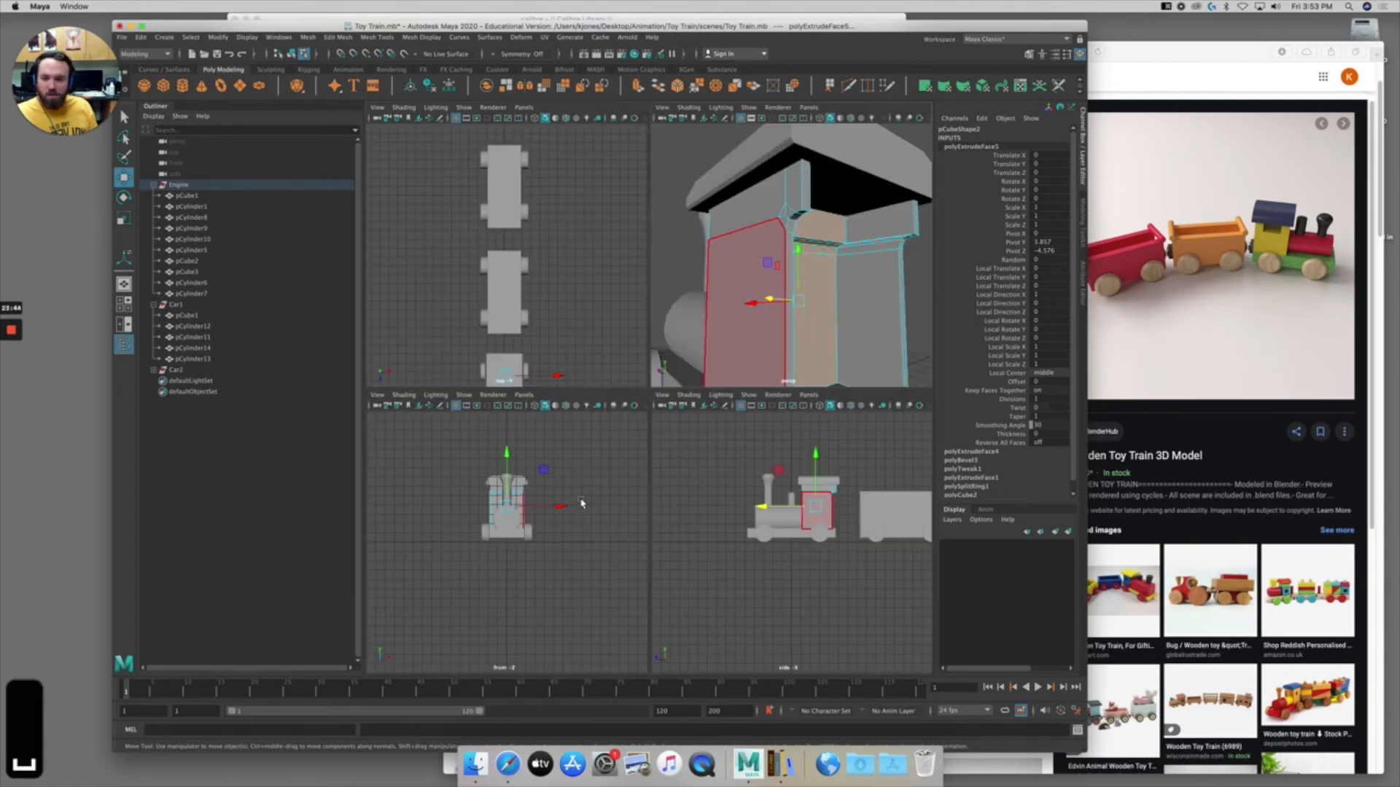
pyautogui.press('space')
pyautogui.press('4')
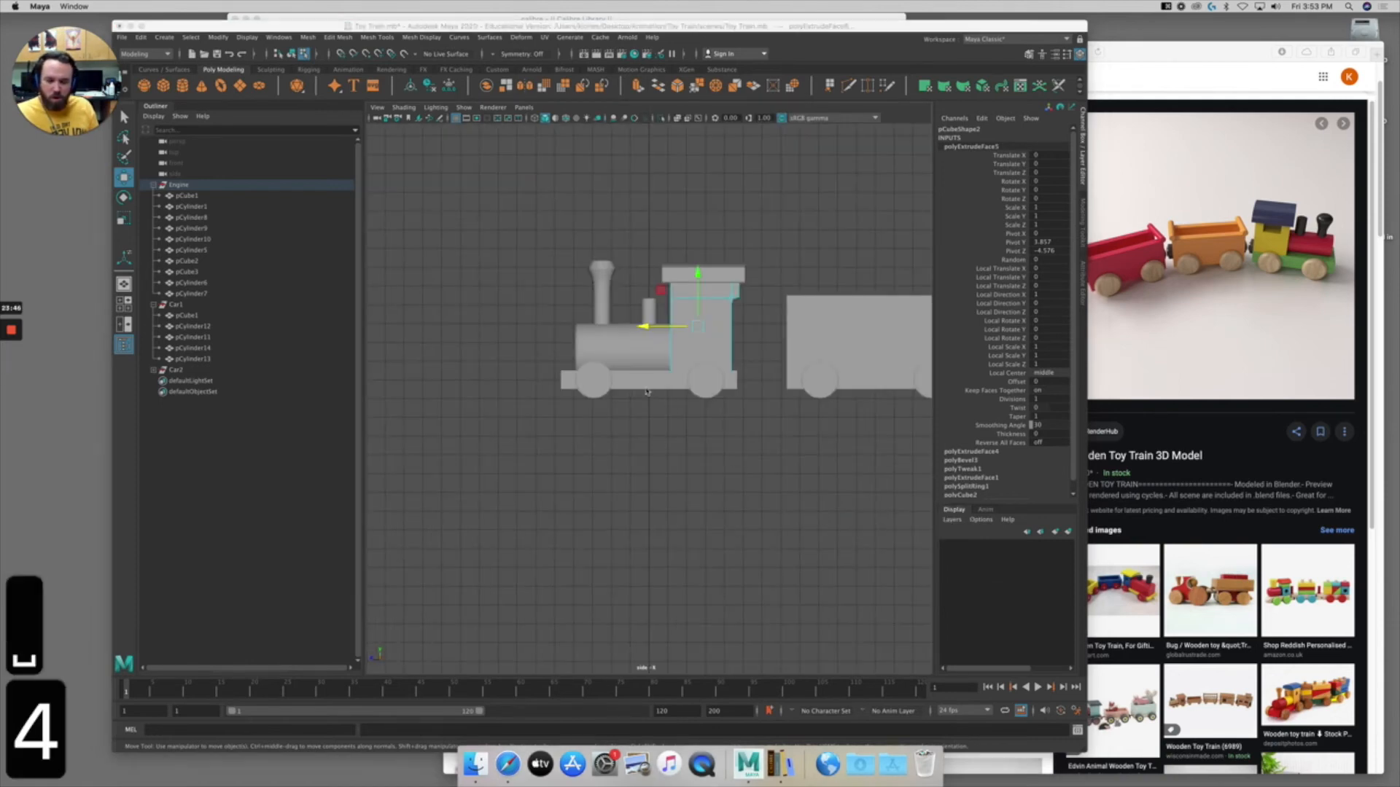
pyautogui.keyDown('alt'); pyautogui.moveTo(657, 364); pyautogui.dragTo(631, 442, button='middle'); pyautogui.keyUp('alt')
pyautogui.keyDown('alt'); pyautogui.moveTo(631, 441); pyautogui.dragTo(893, 403, button='right'); pyautogui.keyUp('alt')
pyautogui.keyDown('alt'); pyautogui.moveTo(696, 419); pyautogui.dragTo(656, 419, button='middle'); pyautogui.keyUp('alt')
pyautogui.keyDown('alt'); pyautogui.moveTo(656, 419); pyautogui.dragTo(928, 391, button='right'); pyautogui.keyUp('alt')
pyautogui.keyDown('alt'); pyautogui.moveTo(788, 419); pyautogui.dragTo(937, 403, button='right'); pyautogui.keyUp('alt')
pyautogui.keyDown('alt'); pyautogui.moveTo(647, 453); pyautogui.dragTo(767, 423, button='right'); pyautogui.keyUp('alt')
pyautogui.keyDown('alt'); pyautogui.moveTo(766, 422); pyautogui.dragTo(689, 355, button='middle'); pyautogui.keyUp('alt')
pyautogui.keyDown('alt'); pyautogui.moveTo(809, 422); pyautogui.dragTo(920, 414, button='right'); pyautogui.keyUp('alt')
pyautogui.keyDown('alt'); pyautogui.moveTo(815, 437); pyautogui.dragTo(701, 369, button='middle'); pyautogui.keyUp('alt')
pyautogui.keyDown('alt'); pyautogui.moveTo(721, 405); pyautogui.dragTo(689, 406, button='right'); pyautogui.keyUp('alt')
pyautogui.keyDown('alt'); pyautogui.moveTo(689, 406); pyautogui.dragTo(682, 356, button='middle'); pyautogui.keyUp('alt')
pyautogui.moveTo(679, 316); pyautogui.dragTo(643, 318, button='right')
# Select the two inner frame vertices at the bottom of the lip's bevel and vertex-snap them up to the outer bevel vertex.
pyautogui.press('space')
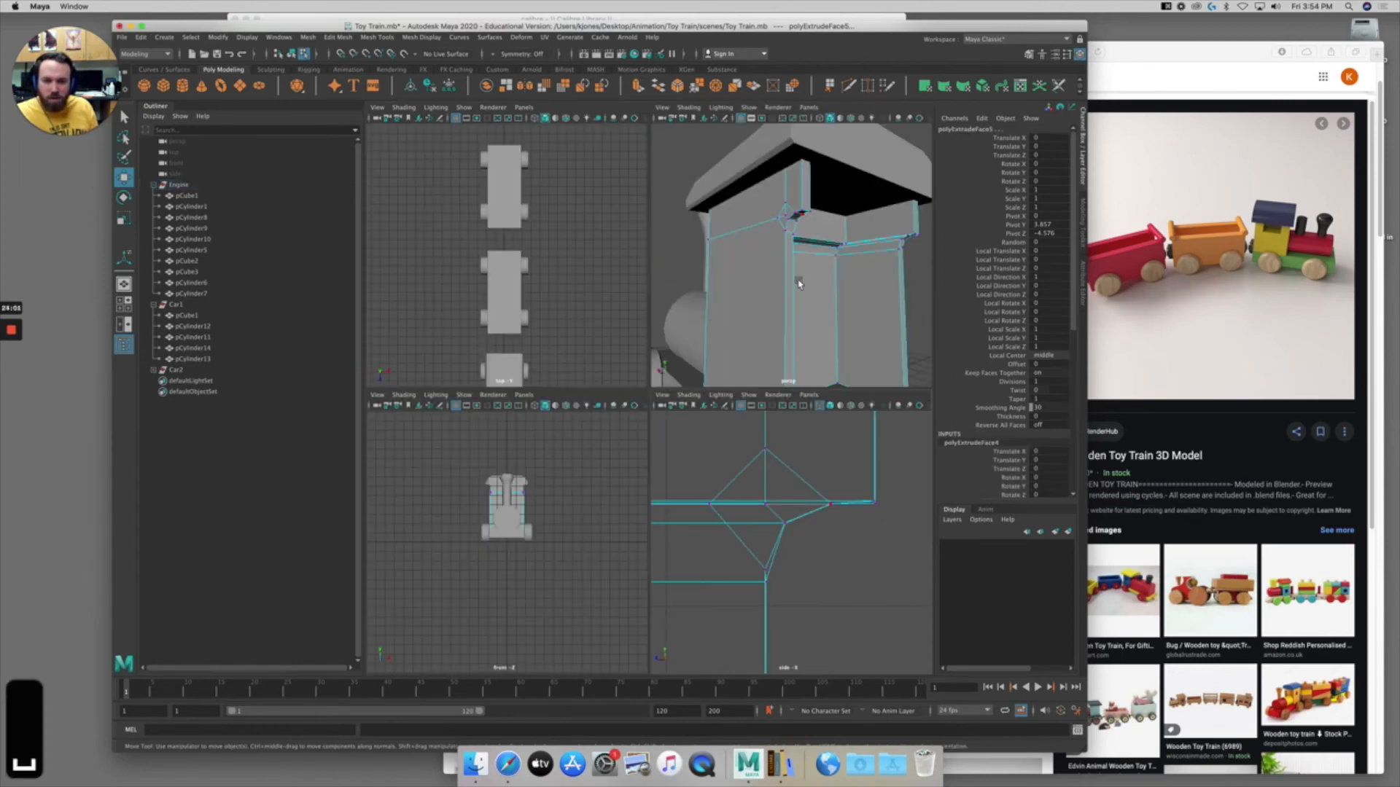
pyautogui.moveTo(735, 316)
pyautogui.keyDown('alt'); pyautogui.mouseDown(button='right')
pyautogui.moveTo(844, 297)
pyautogui.moveTo(859, 313)
pyautogui.moveTo(732, 311)
pyautogui.mouseUp(button='right'); pyautogui.keyUp('alt')
pyautogui.click(719, 285)
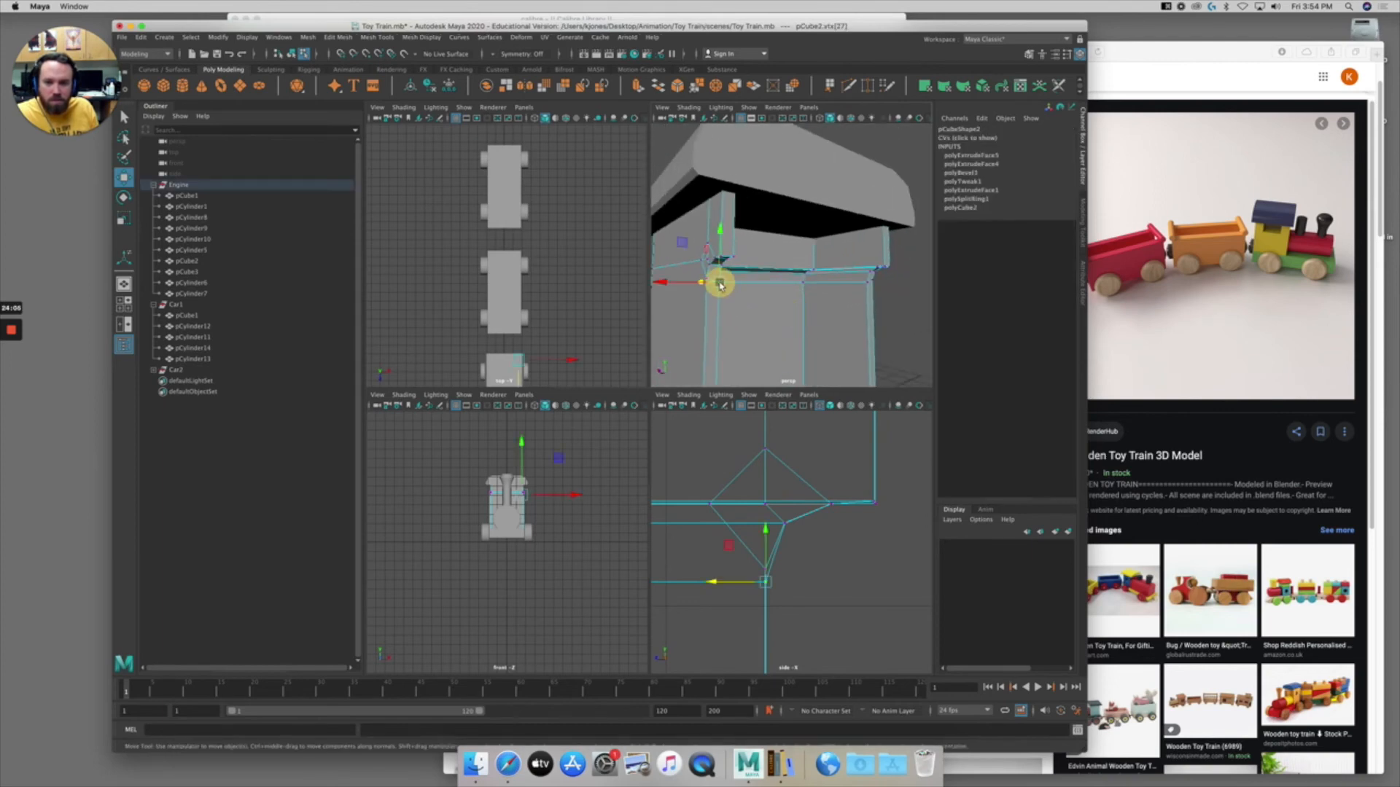
pyautogui.keyDown('shift'); pyautogui.click(867, 283); pyautogui.keyUp('shift')
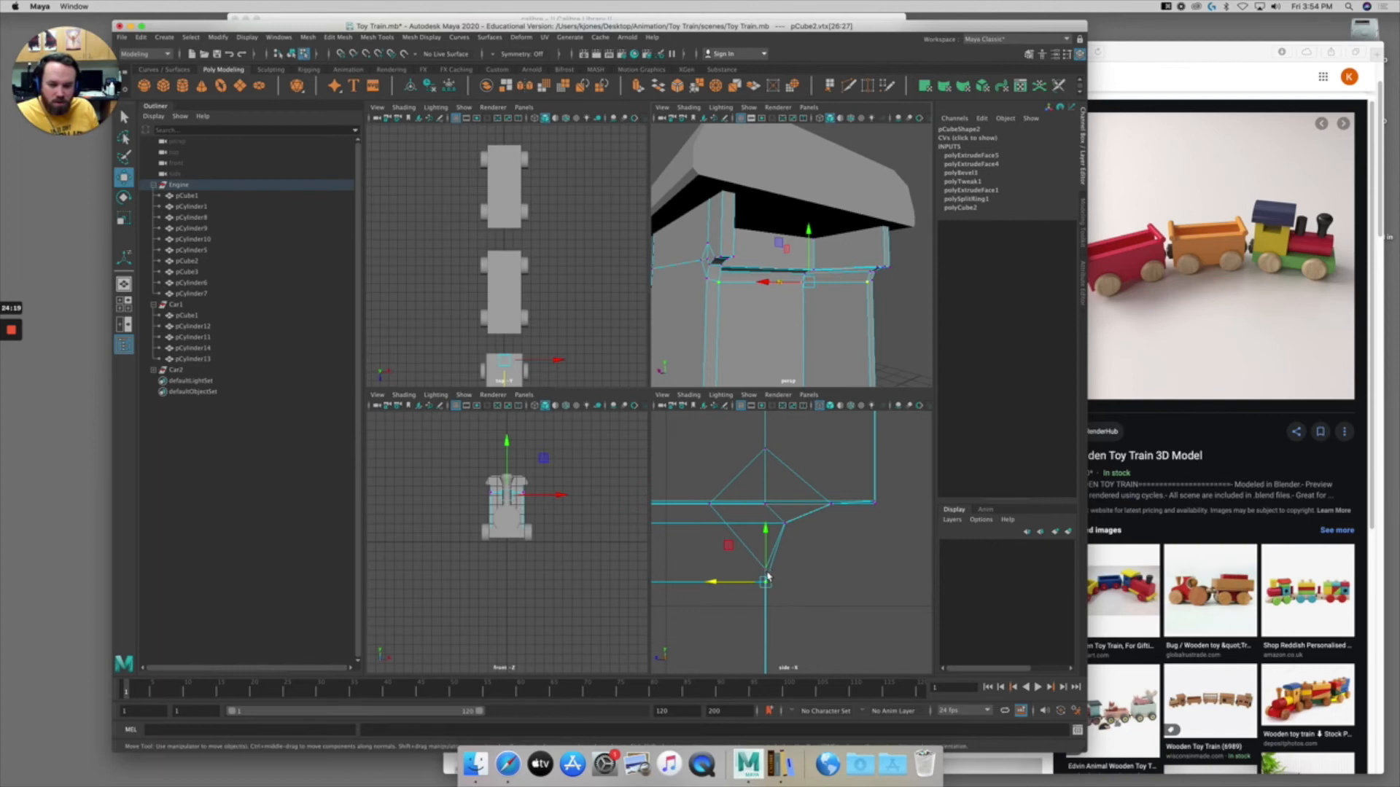
pyautogui.press('v')
pyautogui.moveTo(765, 531); pyautogui.dragTo(767, 571)
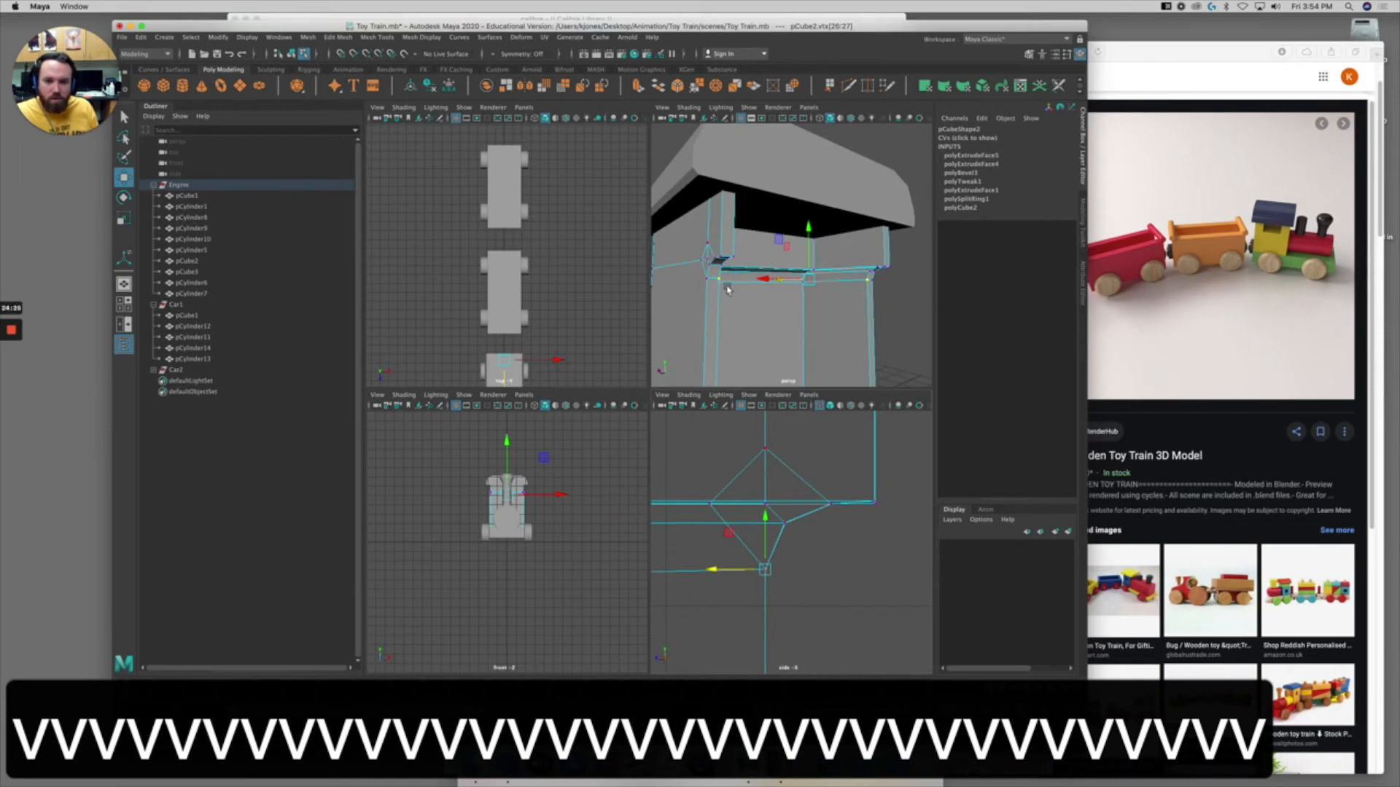
# Select the matching pair of inner vertices in the middle of the lip's bevel and vertex-snap them onto the outer profile.
pyautogui.keyDown('alt'); pyautogui.moveTo(848, 236); pyautogui.dragTo(743, 292); pyautogui.keyUp('alt')
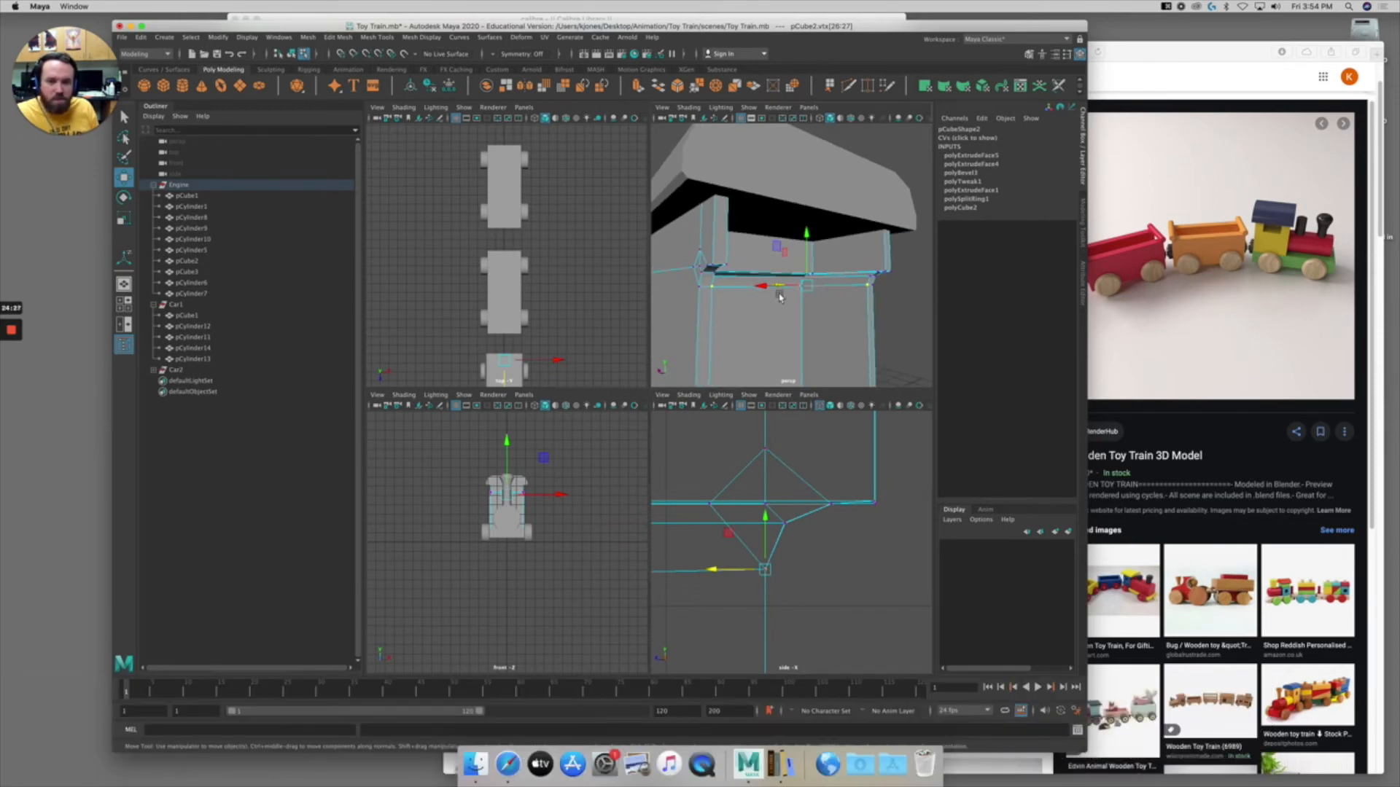
pyautogui.keyDown('alt'); pyautogui.moveTo(776, 290); pyautogui.dragTo(786, 292, button='right'); pyautogui.keyUp('alt')
pyautogui.keyDown('alt'); pyautogui.moveTo(785, 292); pyautogui.dragTo(824, 297); pyautogui.keyUp('alt')
pyautogui.click(805, 264)
pyautogui.keyDown('shift'); pyautogui.click(718, 237); pyautogui.keyUp('shift')
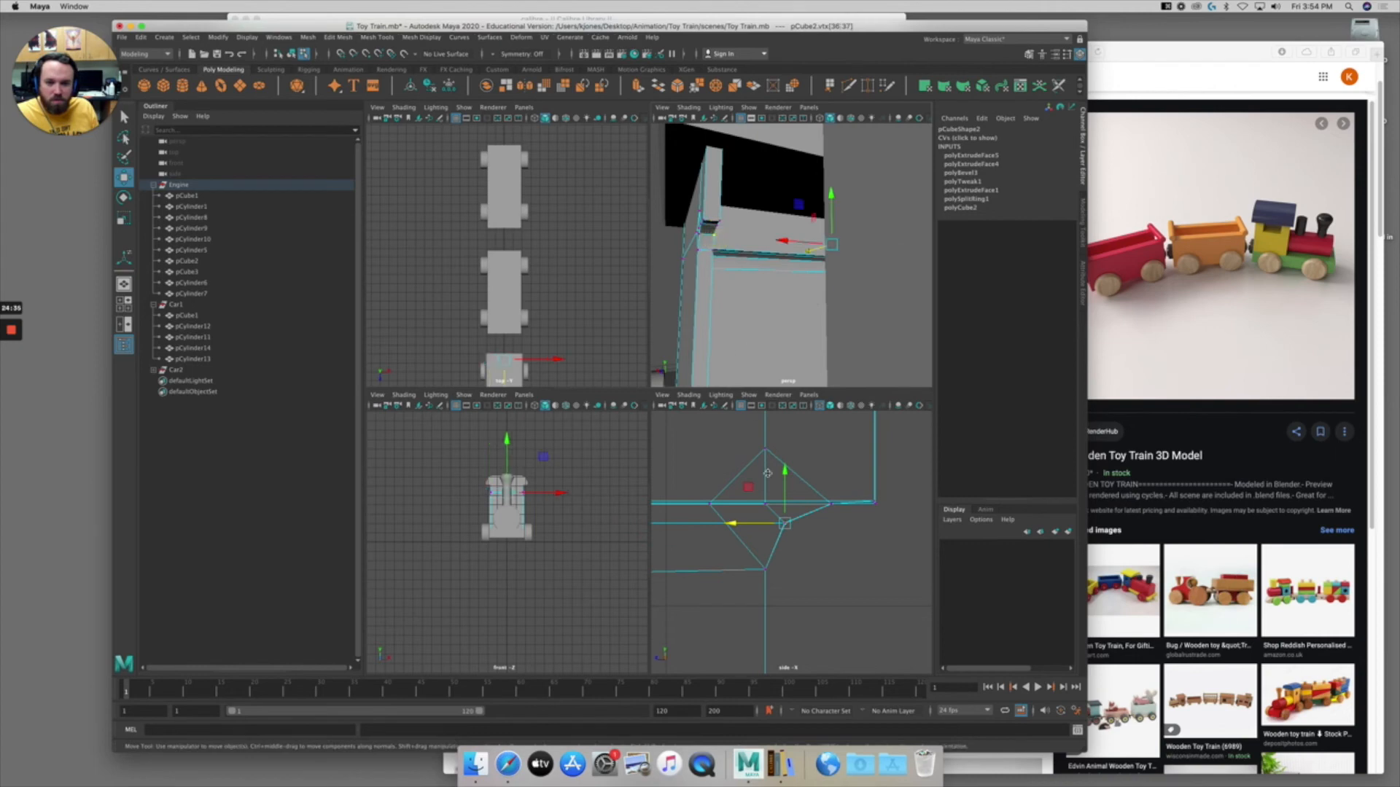
pyautogui.press('v')
pyautogui.moveTo(742, 523); pyautogui.dragTo(785, 526)
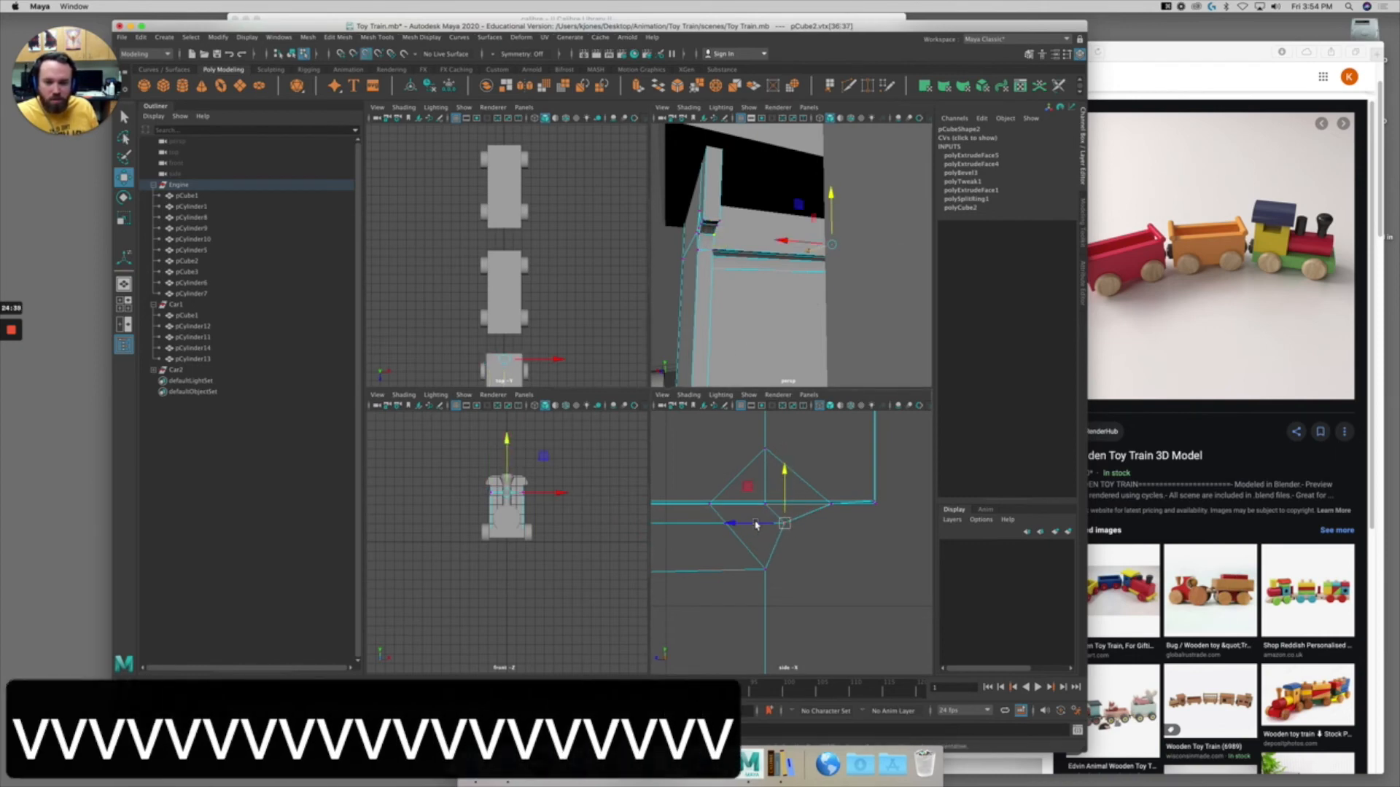
# Vertex-snap the pair of inner vertices at the upper end of the lip's bevel onto the outer profile.
pyautogui.click(719, 232)
pyautogui.keyDown('alt'); pyautogui.moveTo(742, 321); pyautogui.dragTo(738, 272); pyautogui.keyUp('alt')
pyautogui.click(715, 237)
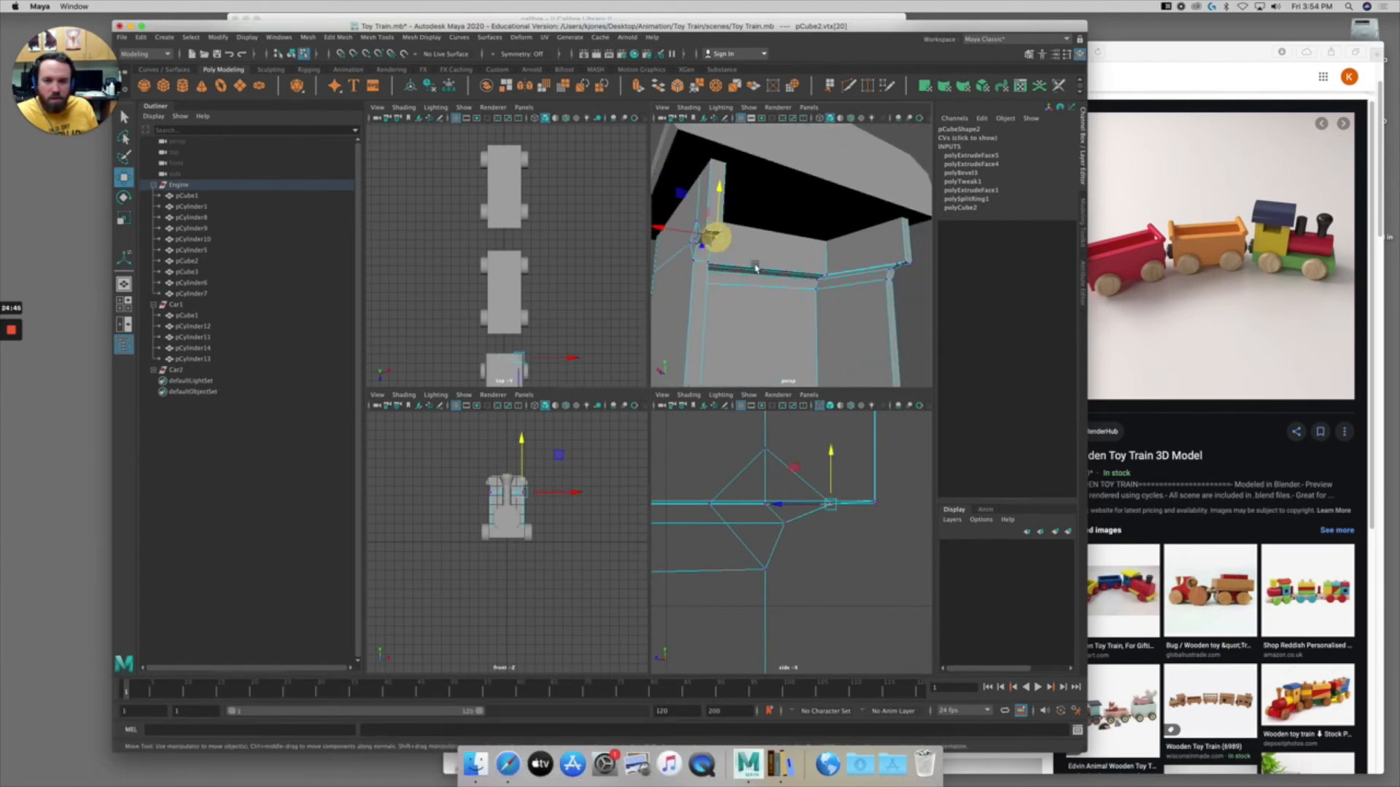
pyautogui.keyDown('shift'); pyautogui.click(897, 266); pyautogui.keyUp('shift')
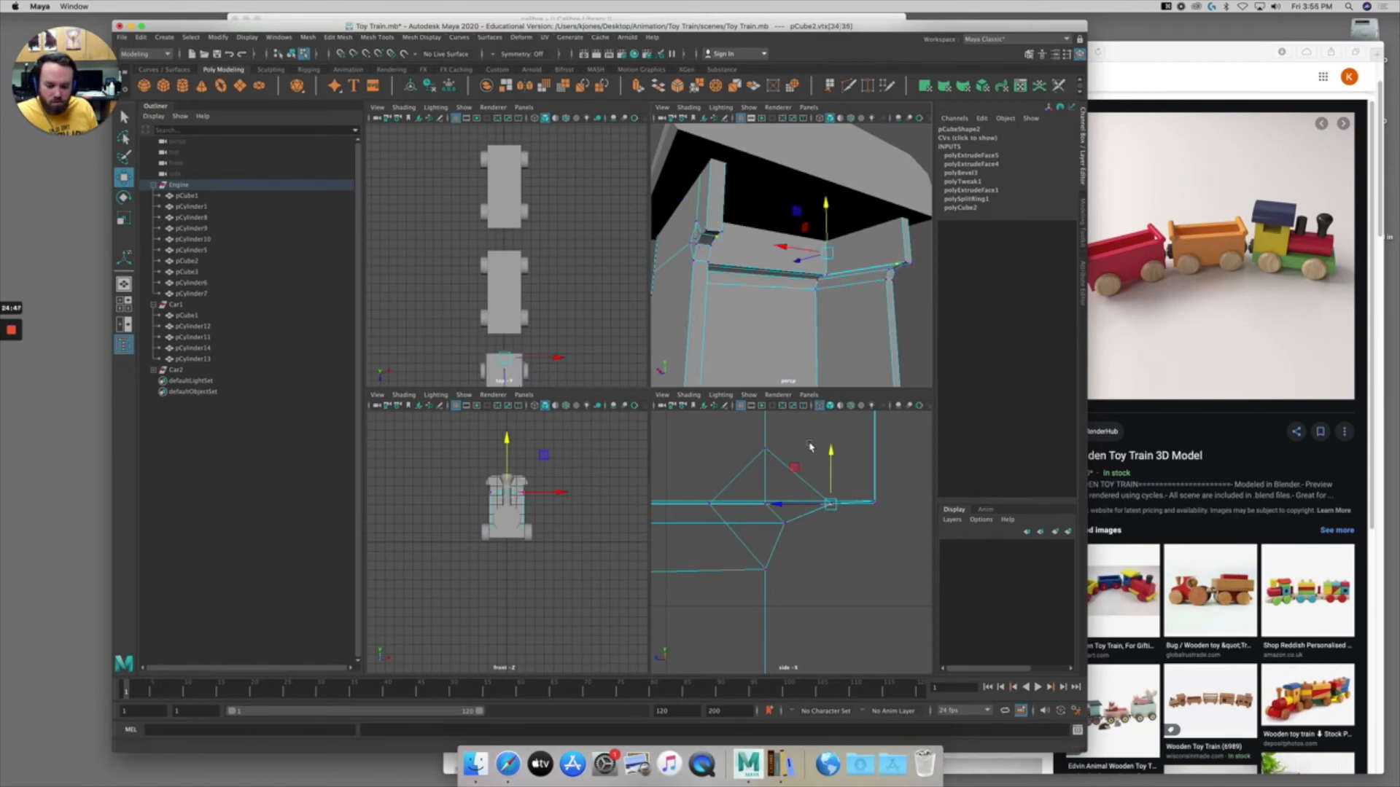
pyautogui.press('v')
pyautogui.moveTo(794, 505); pyautogui.dragTo(831, 504)
# Vertex-snap the two inner vertices at the rear corner of the overhanging lip onto the outer corner.
pyautogui.click(724, 233)
pyautogui.click(723, 233)
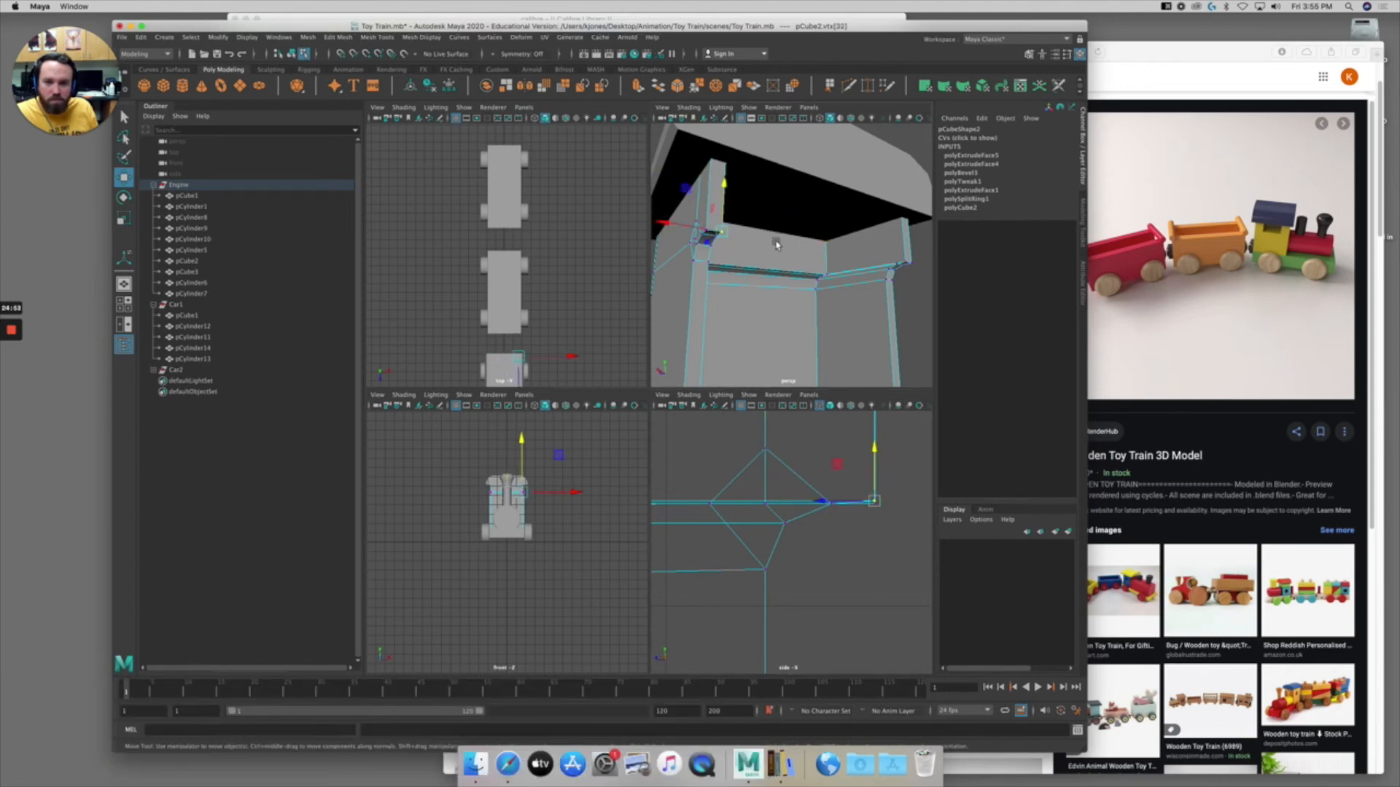
pyautogui.keyDown('shift'); pyautogui.click(907, 257); pyautogui.keyUp('shift')
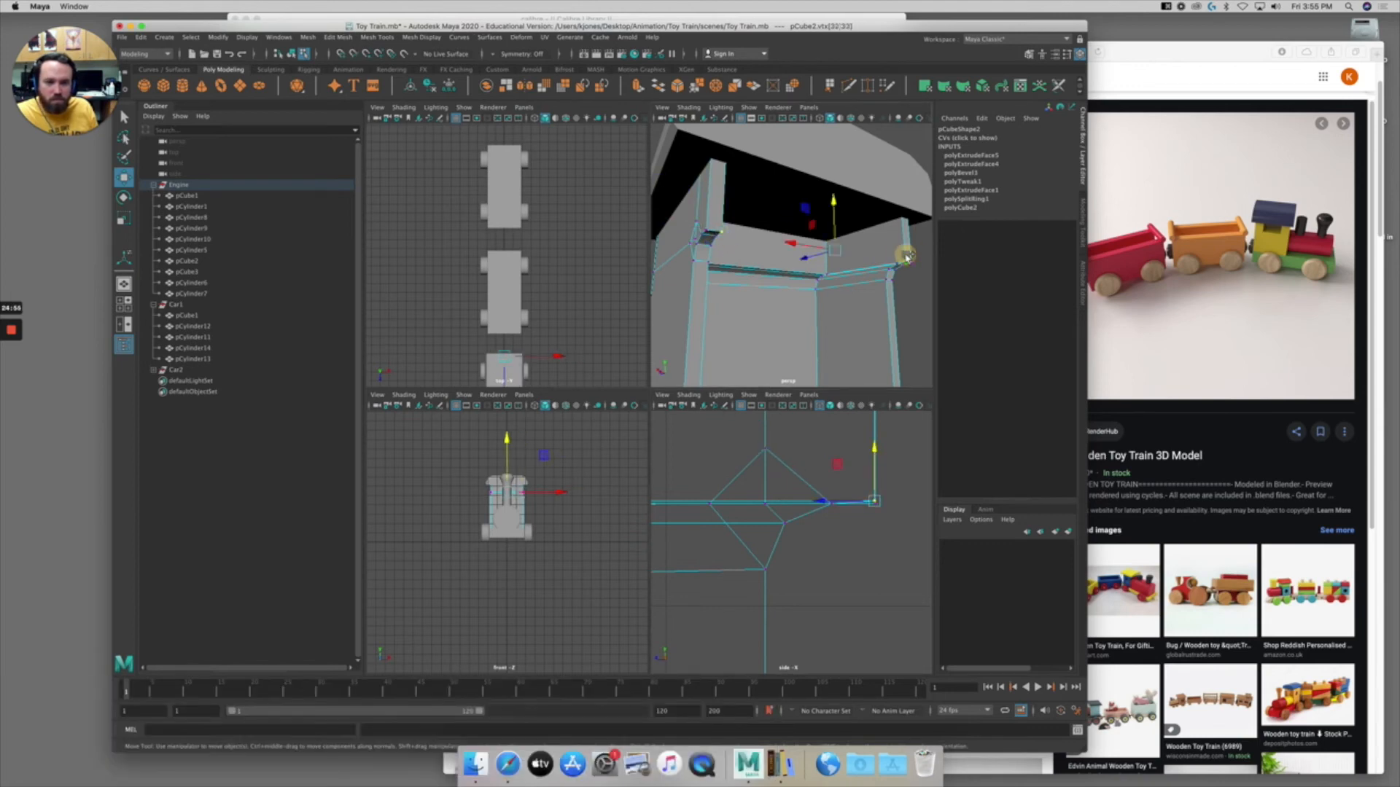
pyautogui.press('v')
pyautogui.moveTo(874, 502)
pyautogui.mouseDown()
pyautogui.moveTo(820, 505)
pyautogui.moveTo(875, 507)
pyautogui.mouseUp()
pyautogui.keyDown('alt'); pyautogui.moveTo(884, 524); pyautogui.dragTo(837, 532, button='right'); pyautogui.keyUp('alt')
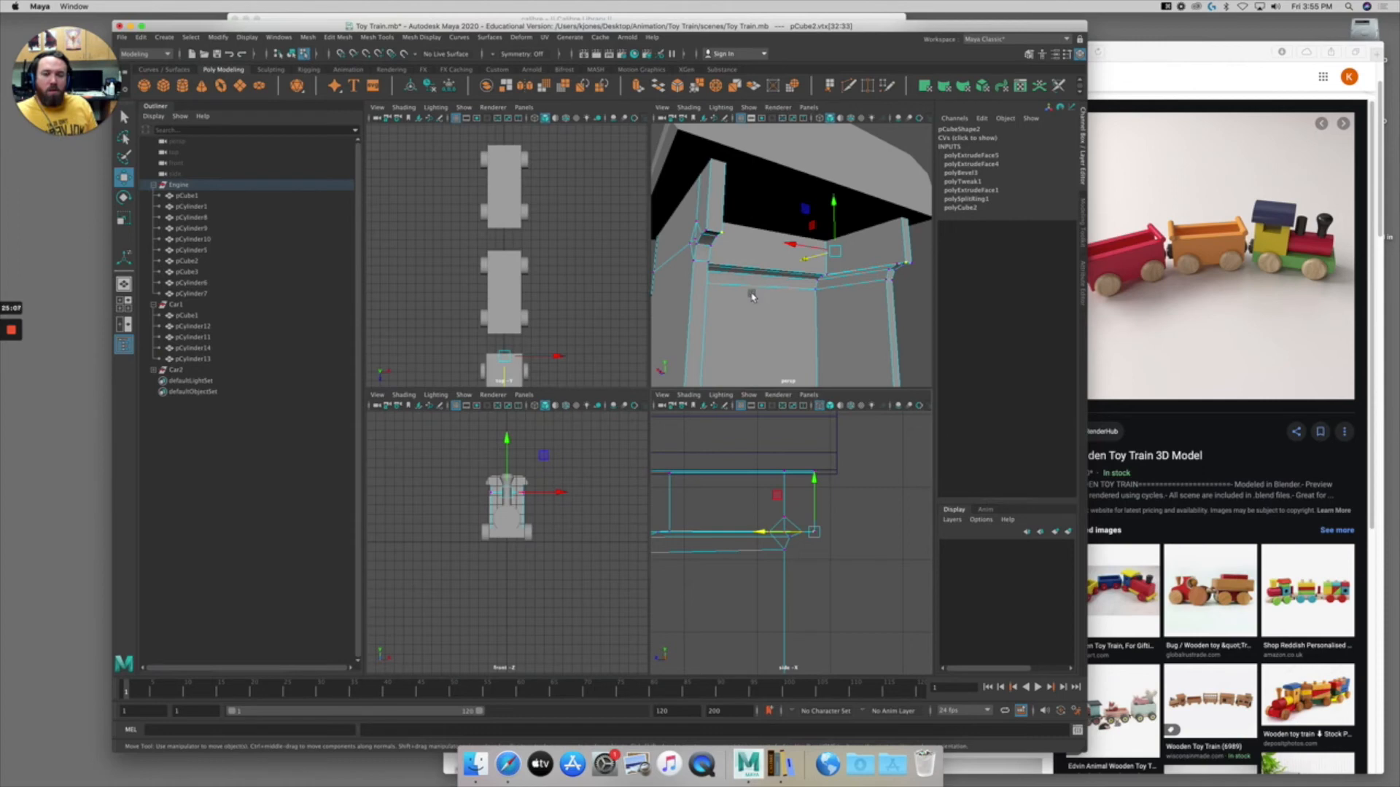
# Select the faces of the cab interior's front wall, including the narrow ledge faces between its upper and lower sections.
pyautogui.moveTo(759, 255); pyautogui.dragTo(767, 286, button='right')
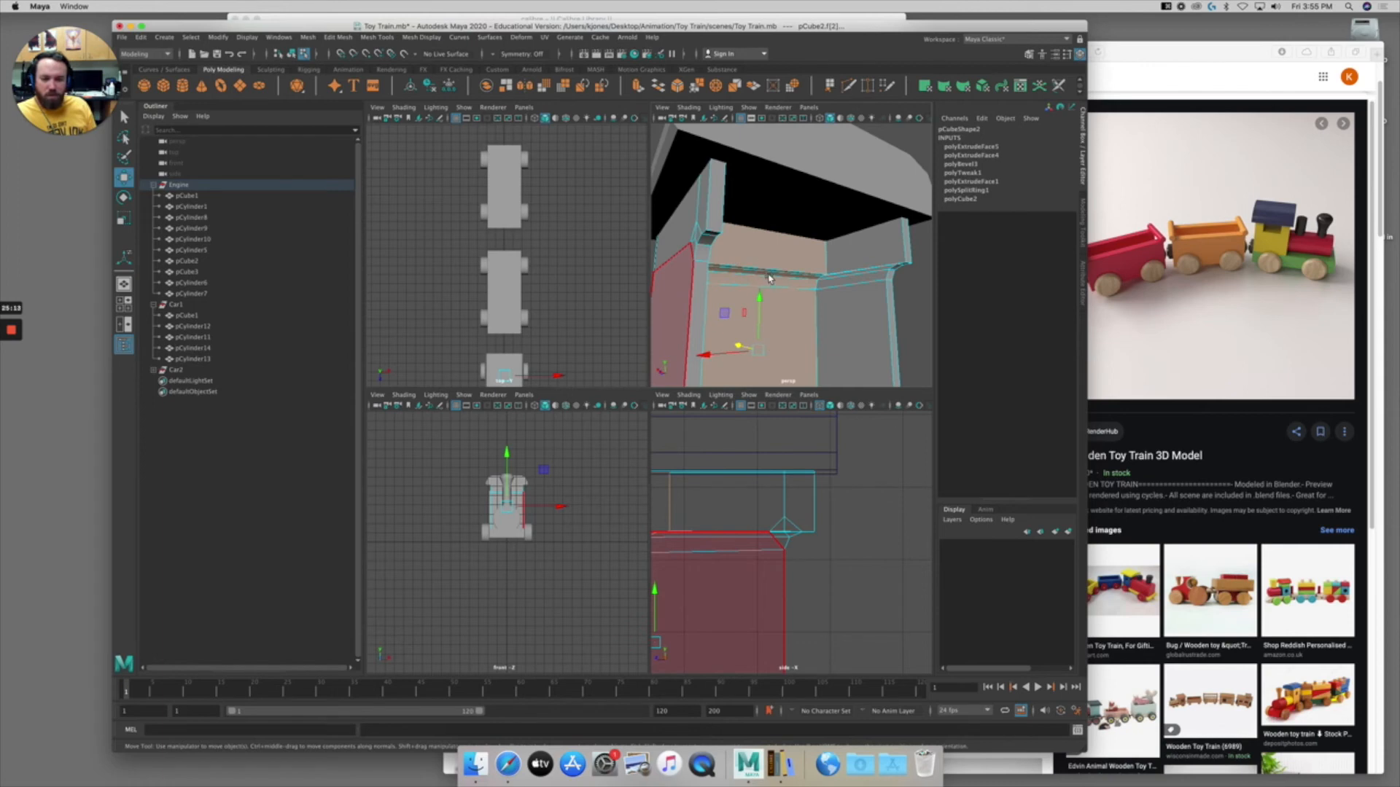
pyautogui.click(765, 248)
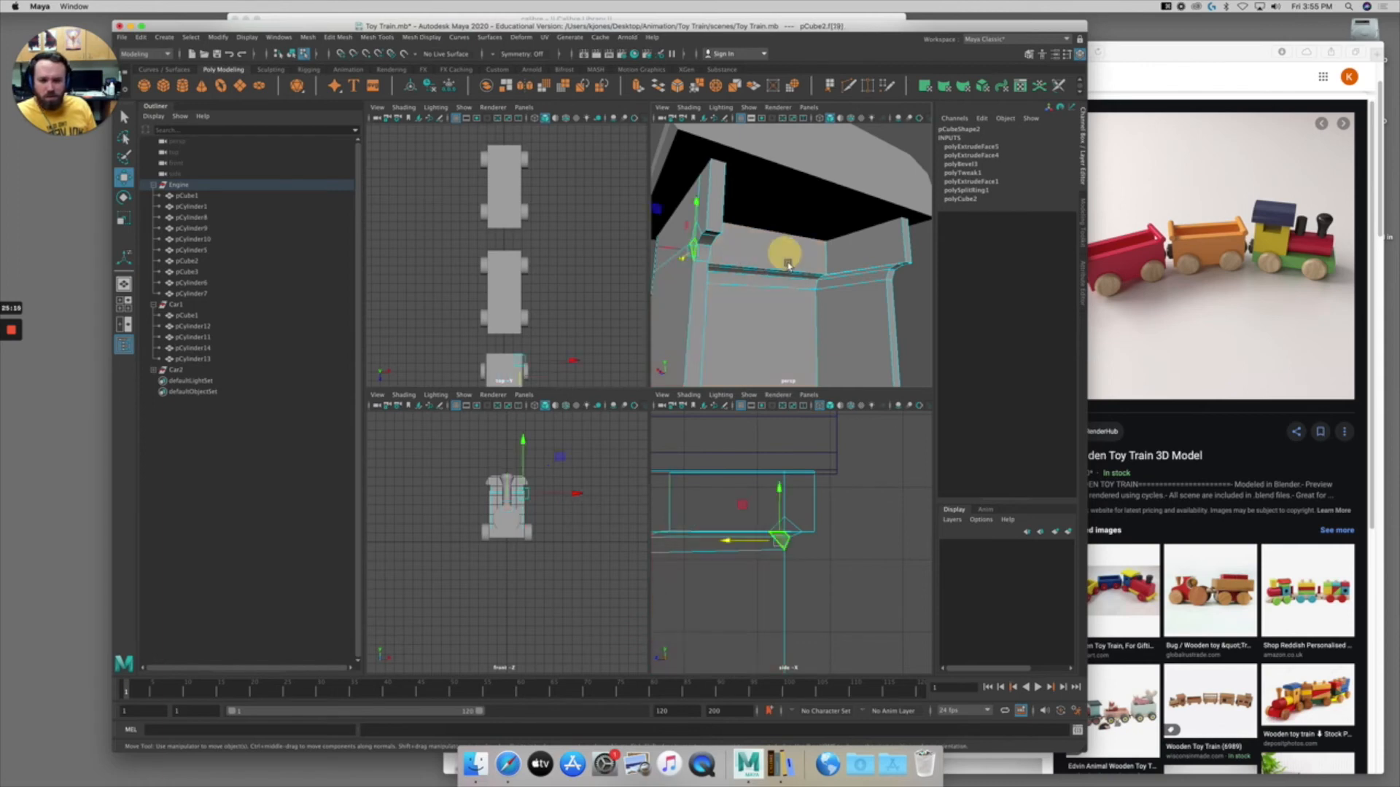
pyautogui.press('f')
pyautogui.keyDown('alt'); pyautogui.moveTo(817, 265); pyautogui.dragTo(828, 282, button='right'); pyautogui.keyUp('alt')
pyautogui.keyDown('alt'); pyautogui.moveTo(828, 282); pyautogui.dragTo(825, 275); pyautogui.keyUp('alt')
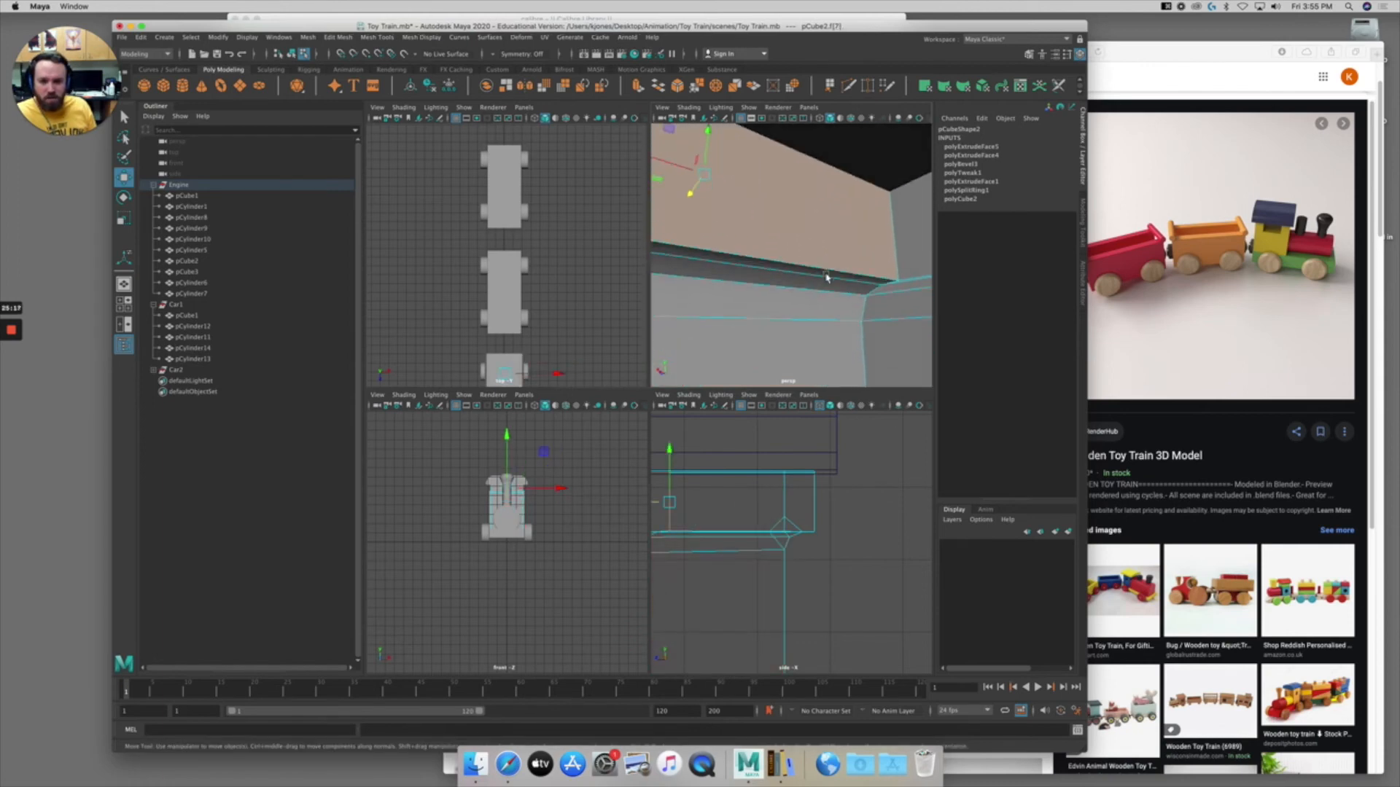
pyautogui.keyDown('shift'); pyautogui.click(834, 277); pyautogui.keyUp('shift')
pyautogui.keyDown('shift'); pyautogui.click(828, 288); pyautogui.keyUp('shift')
pyautogui.keyDown('shift'); pyautogui.click(823, 309); pyautogui.keyUp('shift')
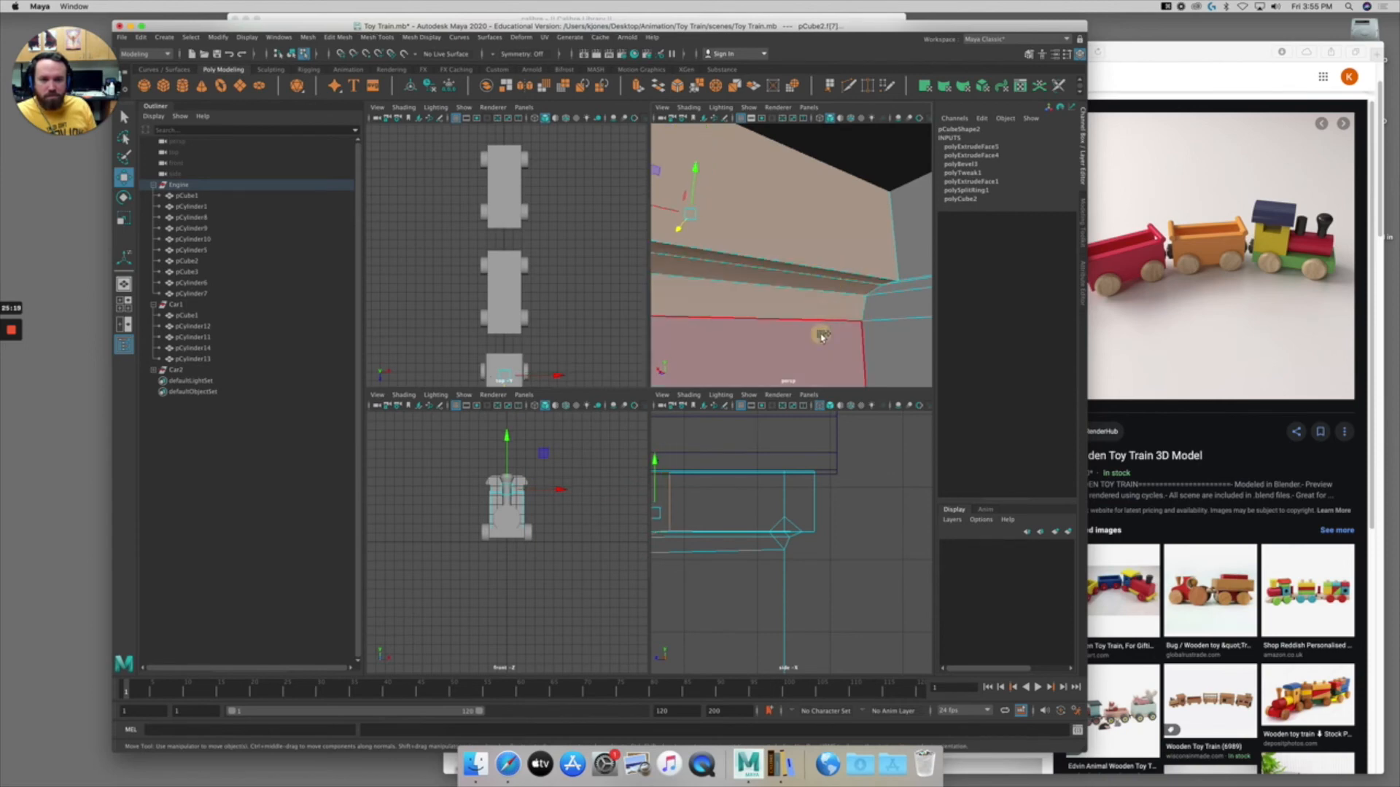
pyautogui.keyDown('shift'); pyautogui.click(821, 338); pyautogui.keyUp('shift')
pyautogui.keyDown('alt'); pyautogui.moveTo(872, 325); pyautogui.dragTo(802, 317, button='right'); pyautogui.keyUp('alt')
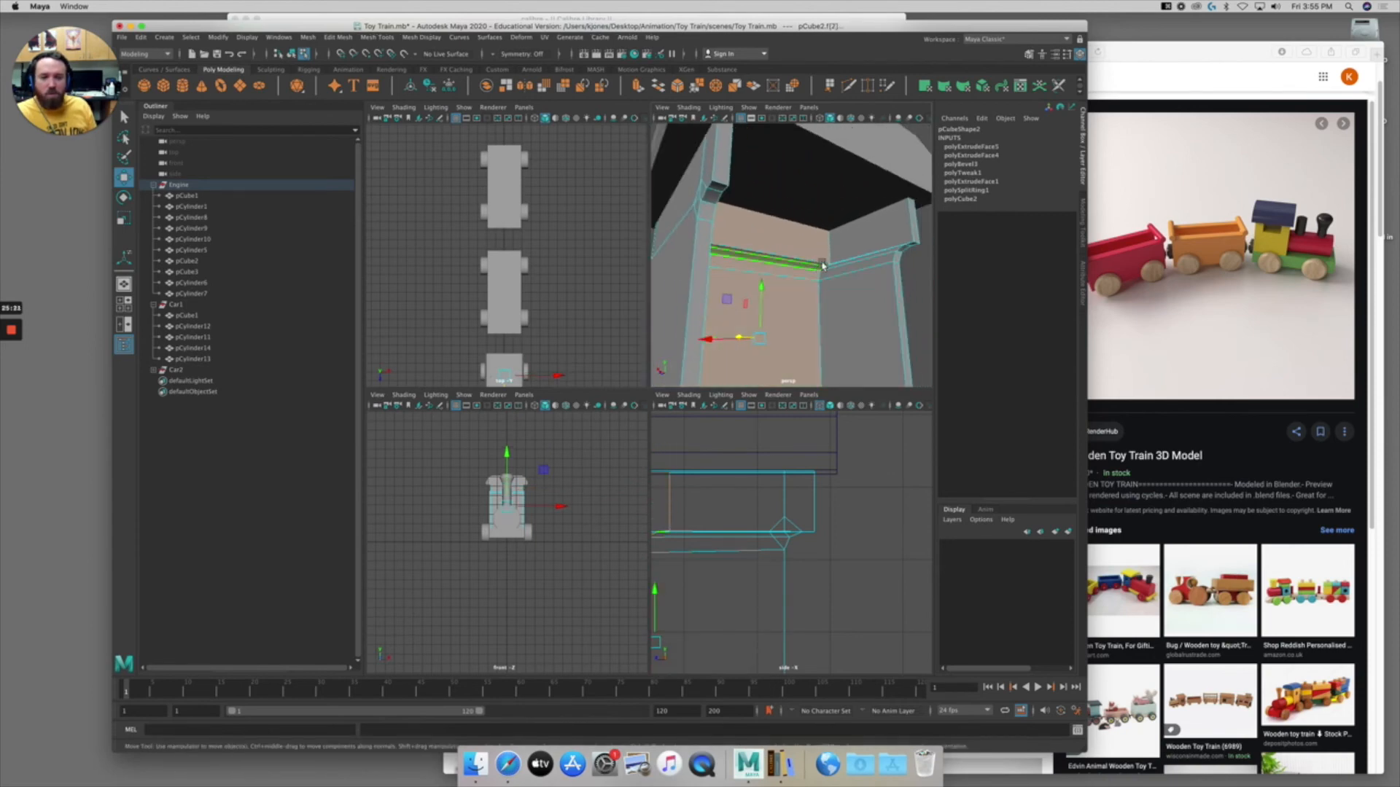
pyautogui.keyDown('shift'); pyautogui.click(741, 284); pyautogui.keyUp('shift')
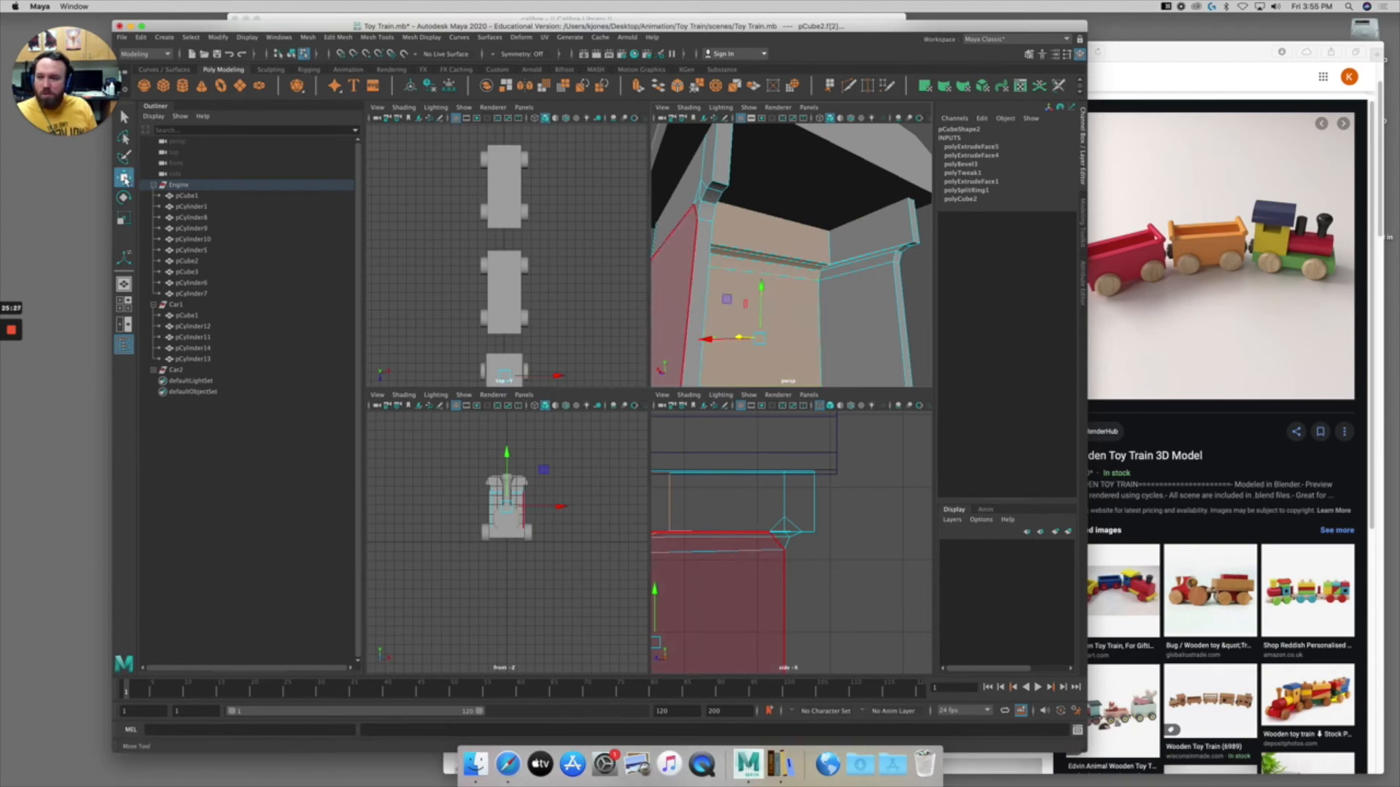
# Turn off Retain component spacing for the Move tool and set its axis orientation to World.
pyautogui.doubleClick(124, 178)
pyautogui.click(179, 311)
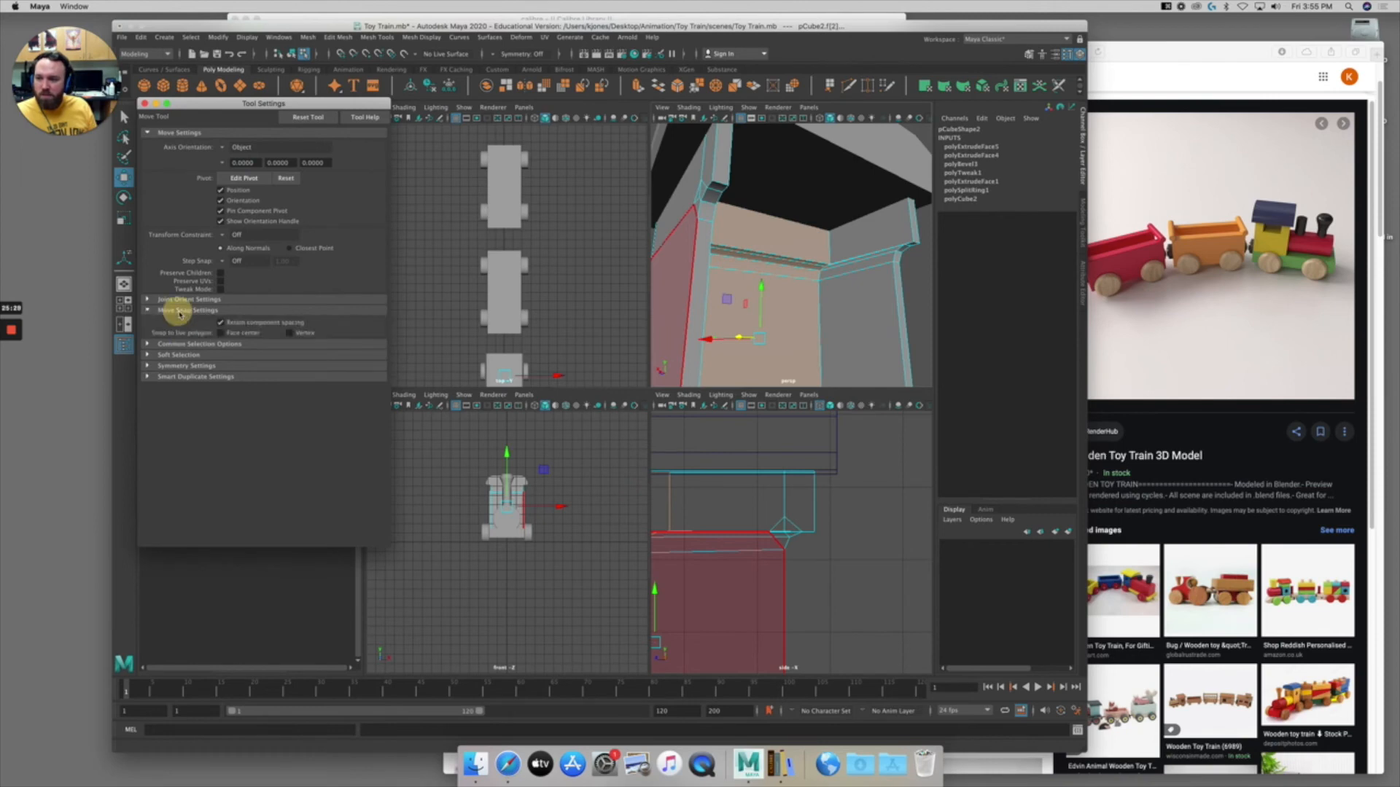
pyautogui.click(221, 323)
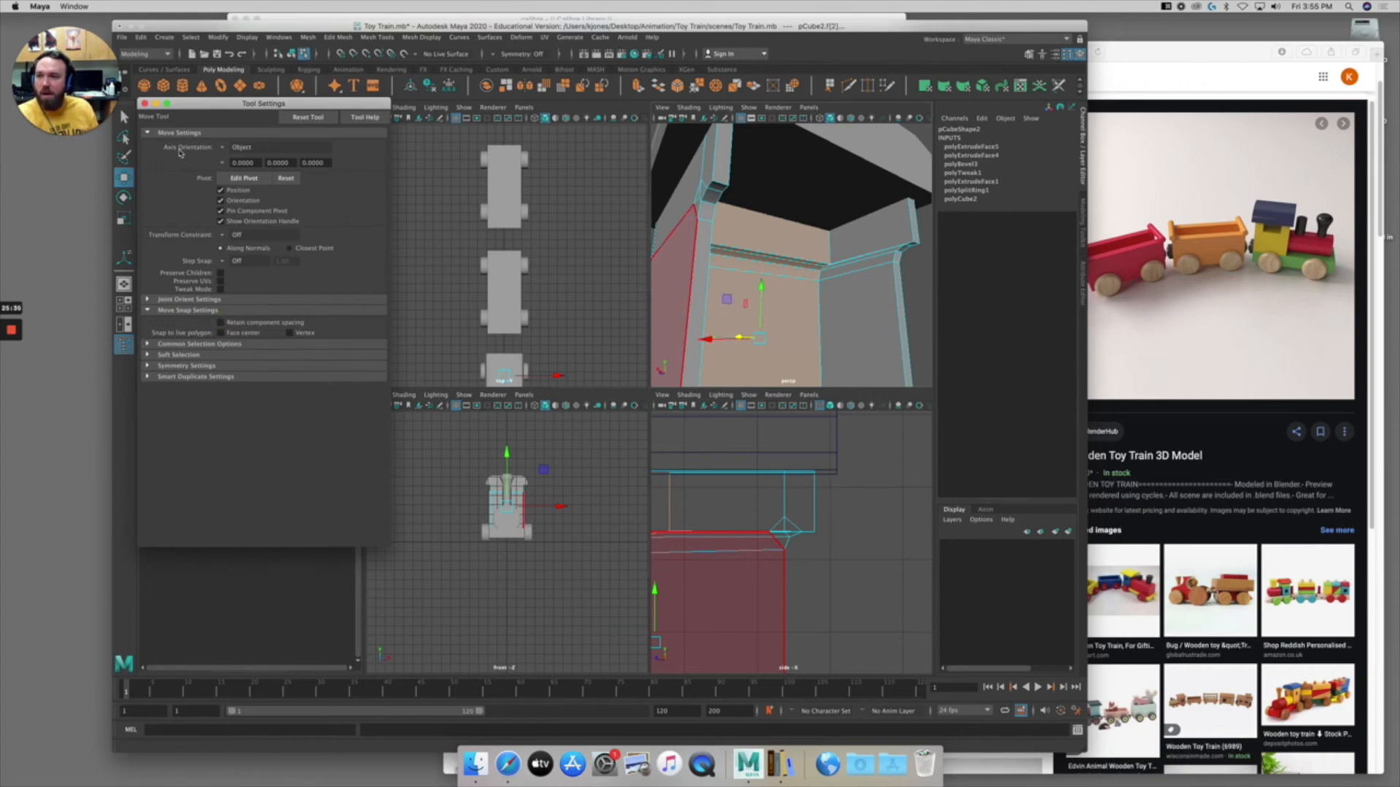
pyautogui.click(217, 149)
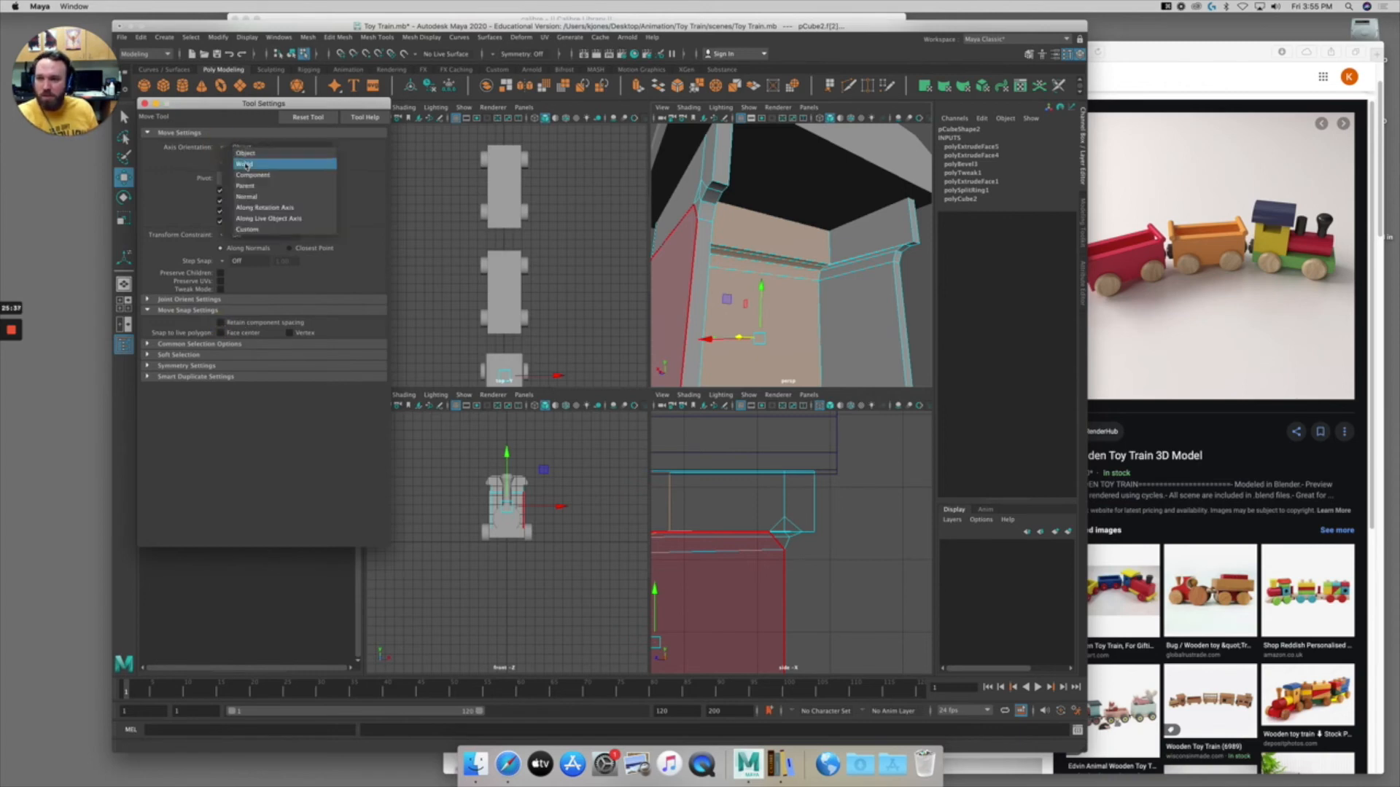
pyautogui.click(246, 165)
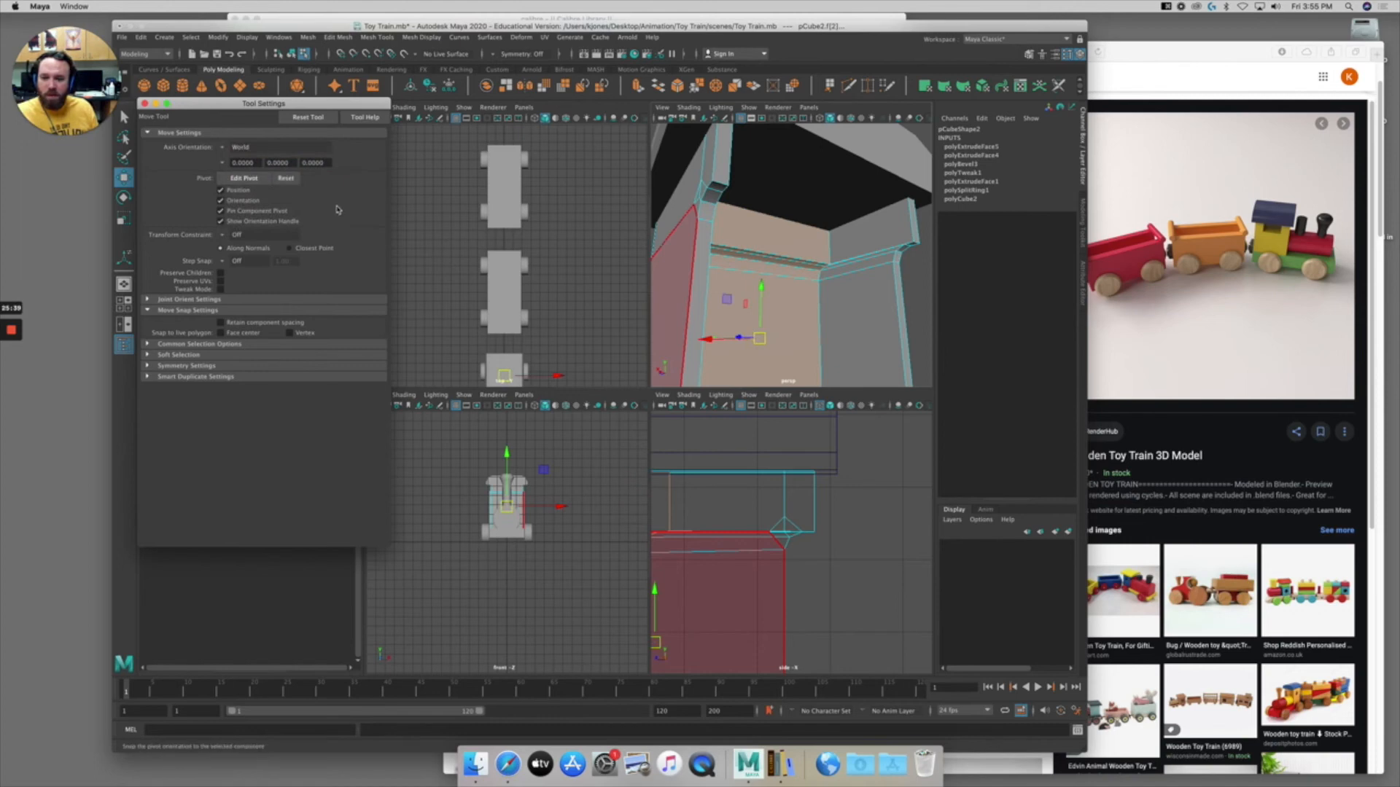
# Move the selected interior wall faces forward along Z until only a thin wall remains at the front of the cab.
pyautogui.scroll(-8, 837, 503)
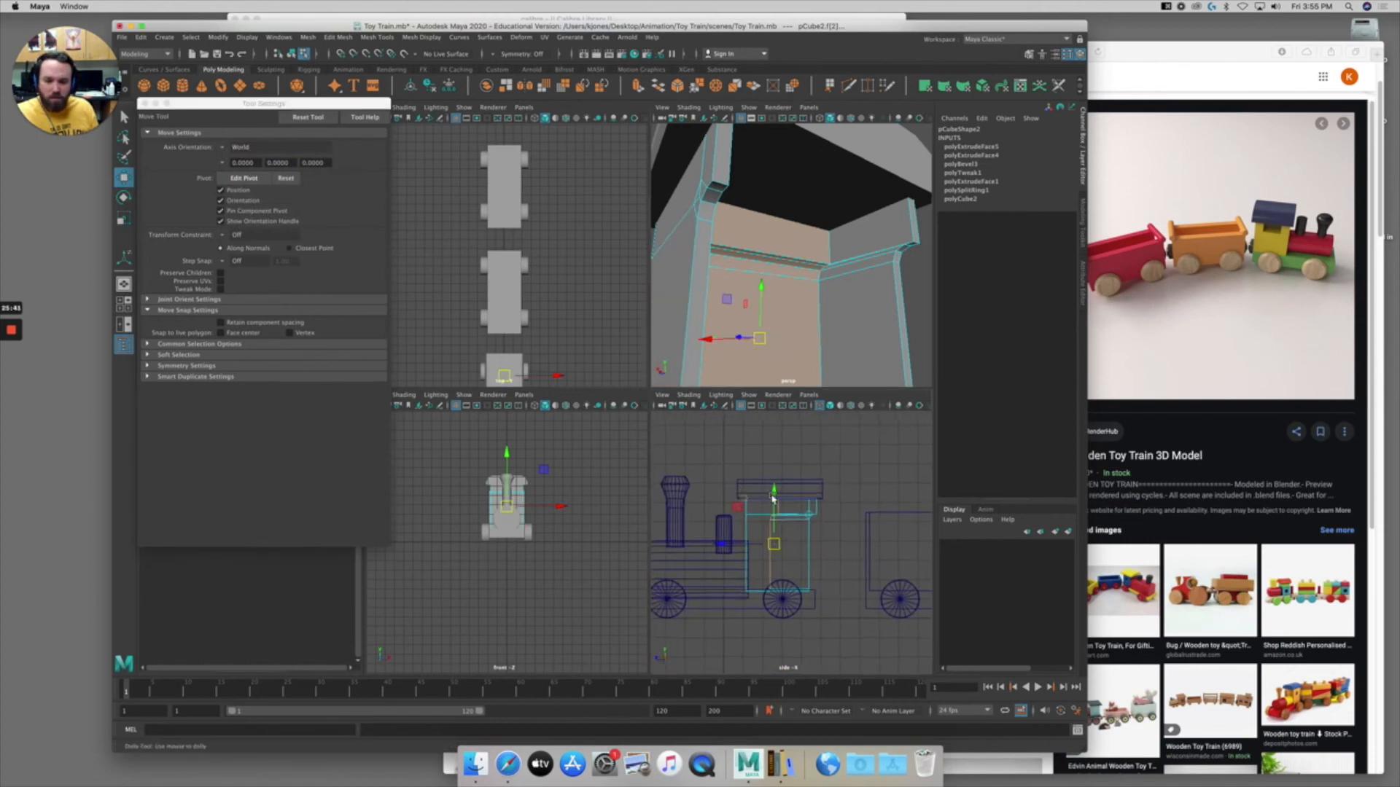
pyautogui.keyDown('alt'); pyautogui.moveTo(809, 494); pyautogui.dragTo(835, 479, button='middle'); pyautogui.keyUp('alt')
pyautogui.keyDown('alt'); pyautogui.moveTo(818, 488); pyautogui.dragTo(846, 484, button='right'); pyautogui.keyUp('alt')
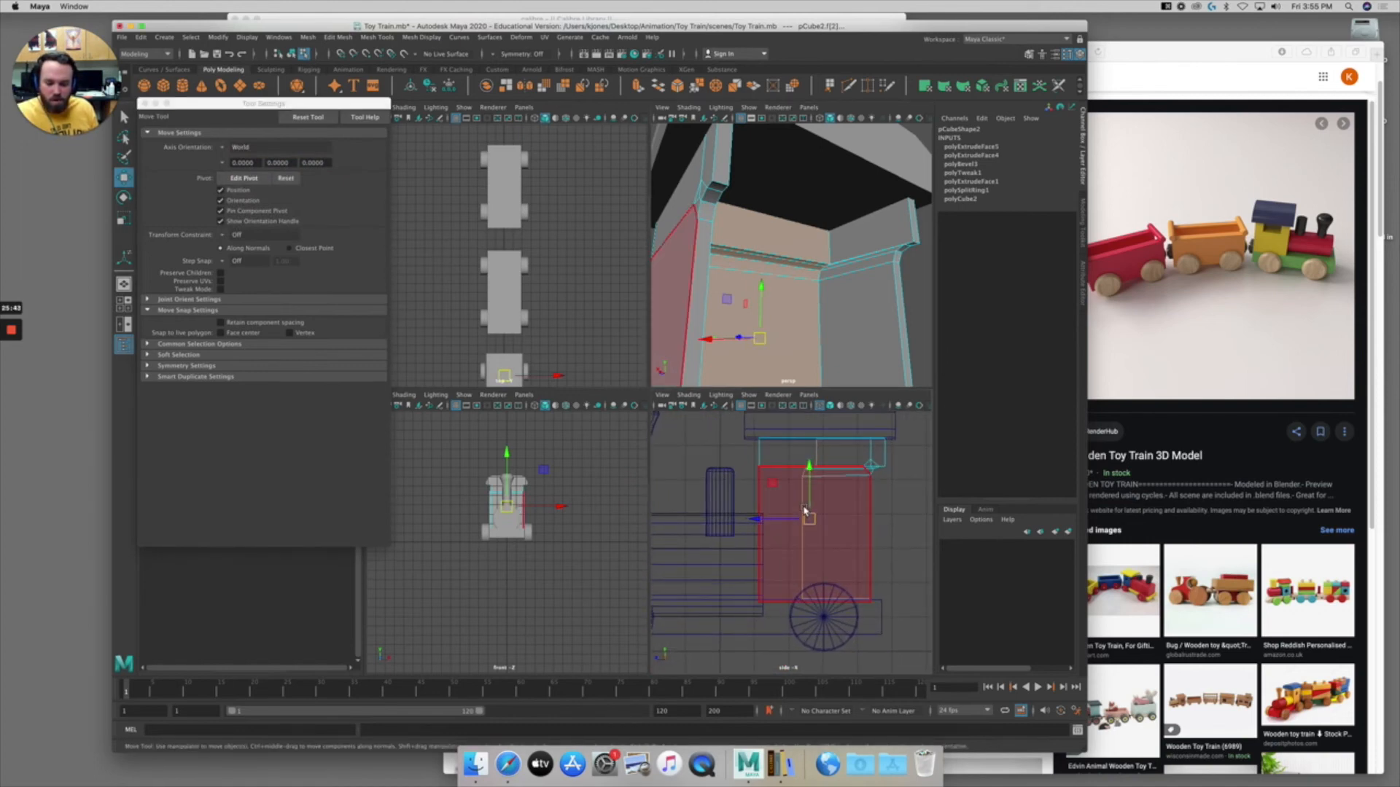
pyautogui.press('x')
pyautogui.moveTo(783, 520); pyautogui.dragTo(798, 516)
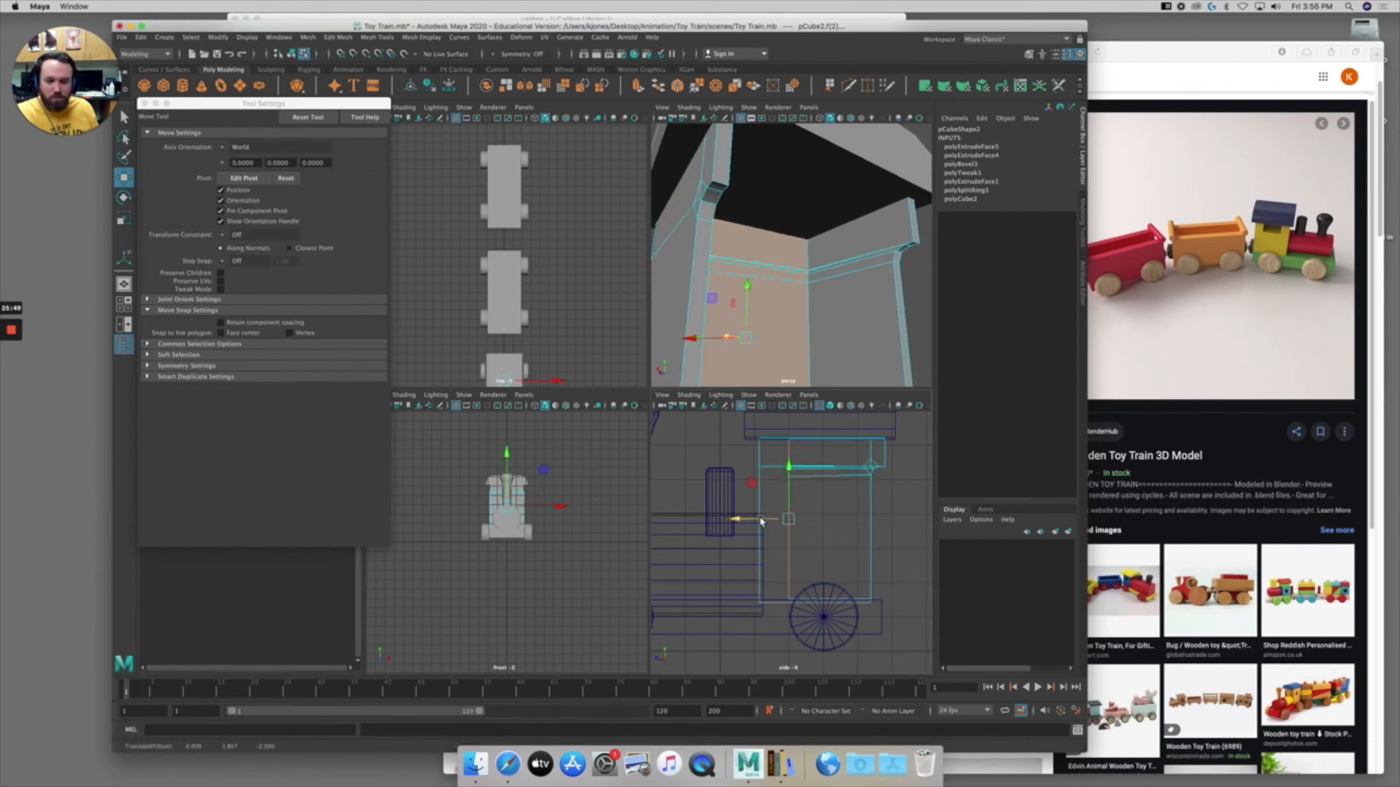
pyautogui.moveTo(761, 519); pyautogui.dragTo(756, 519)
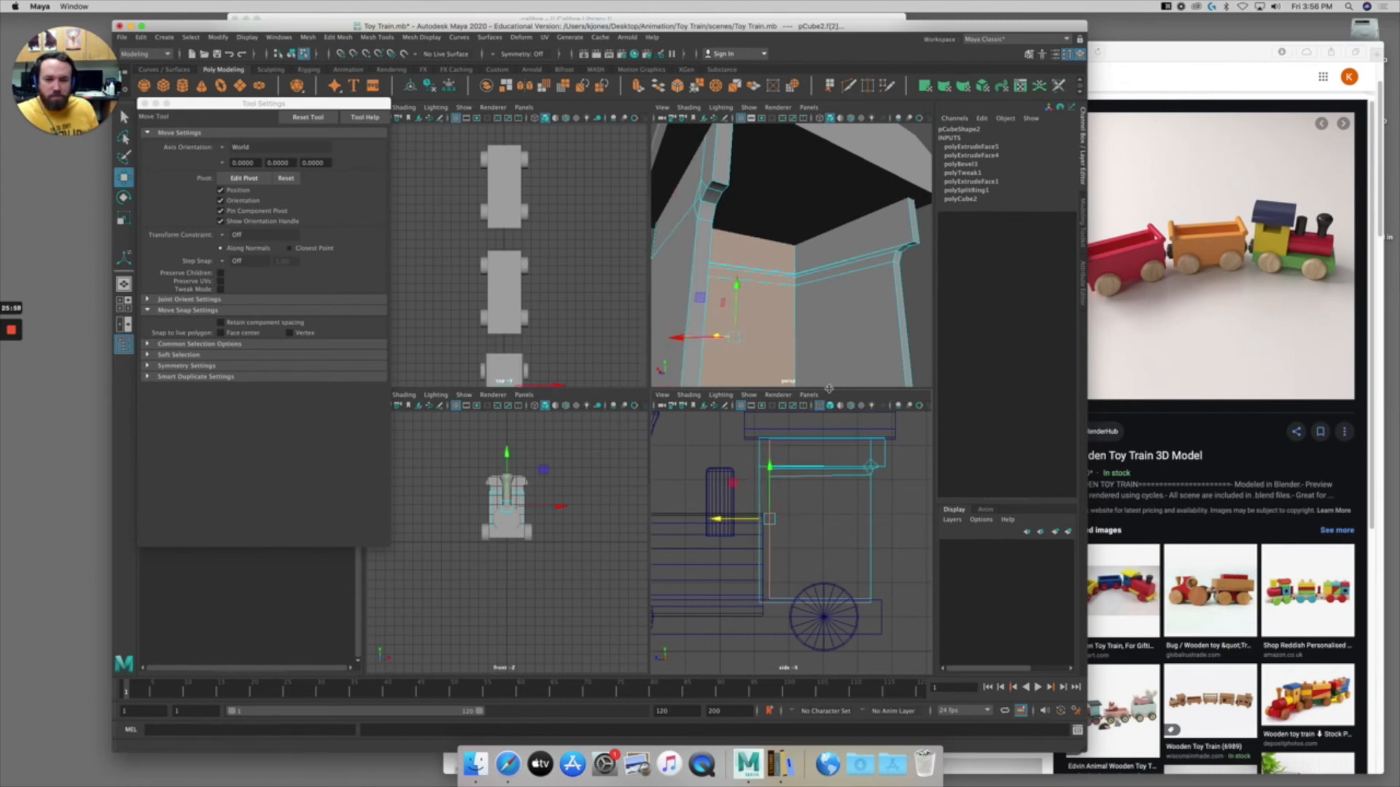
# Select the uppermost horizontal ledge edge on the cab's inner front wall and raise it toward the roof.
pyautogui.moveTo(794, 337)
pyautogui.keyDown('alt'); pyautogui.mouseDown()
pyautogui.moveTo(774, 335)
pyautogui.moveTo(793, 333)
pyautogui.mouseUp(); pyautogui.keyUp('alt')
pyautogui.keyDown('alt'); pyautogui.moveTo(793, 333); pyautogui.dragTo(872, 294, button='right'); pyautogui.keyUp('alt')
pyautogui.moveTo(843, 350)
pyautogui.mouseDown()
pyautogui.moveTo(843, 326)
pyautogui.moveTo(852, 343)
pyautogui.mouseUp()
pyautogui.moveTo(851, 341); pyautogui.dragTo(850, 319, button='right')
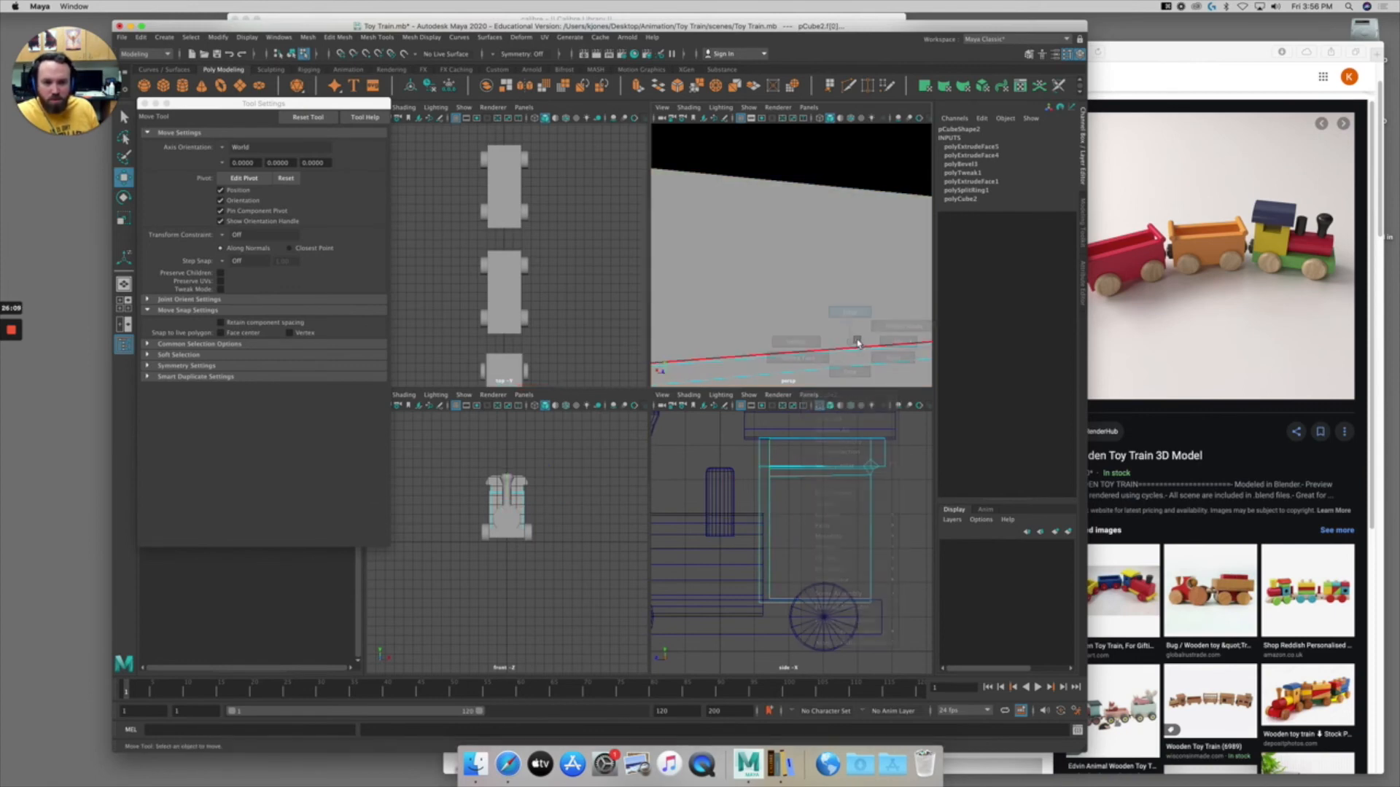
pyautogui.click(859, 344)
pyautogui.moveTo(664, 315); pyautogui.dragTo(668, 196)
# Lower two more horizontal edges on the cab's inner front wall to spread them apart vertically.
pyautogui.keyDown('alt'); pyautogui.moveTo(878, 371); pyautogui.dragTo(844, 316, button='right'); pyautogui.keyUp('alt')
pyautogui.keyDown('alt'); pyautogui.moveTo(845, 316); pyautogui.dragTo(820, 305, button='middle'); pyautogui.keyUp('alt')
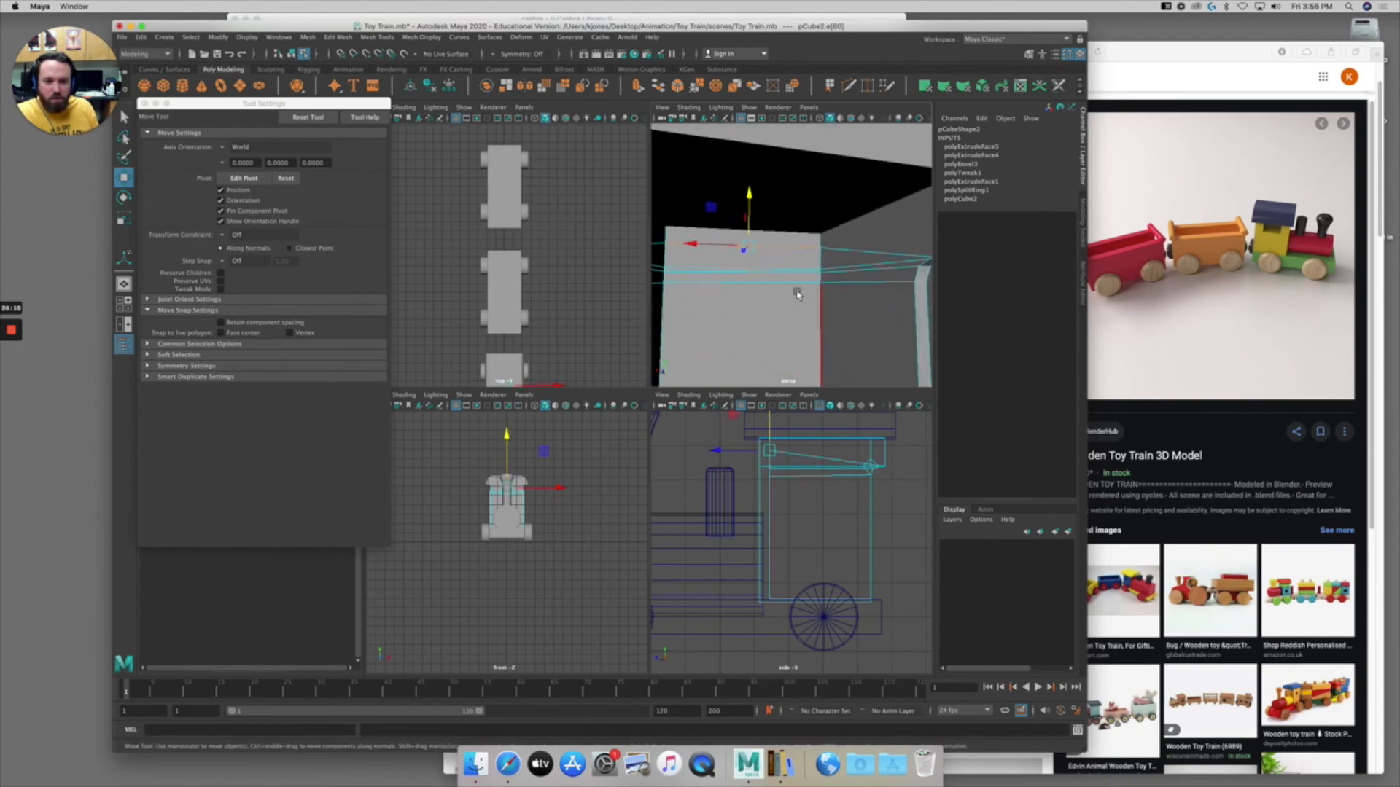
pyautogui.click(774, 282)
pyautogui.moveTo(748, 263); pyautogui.dragTo(747, 327)
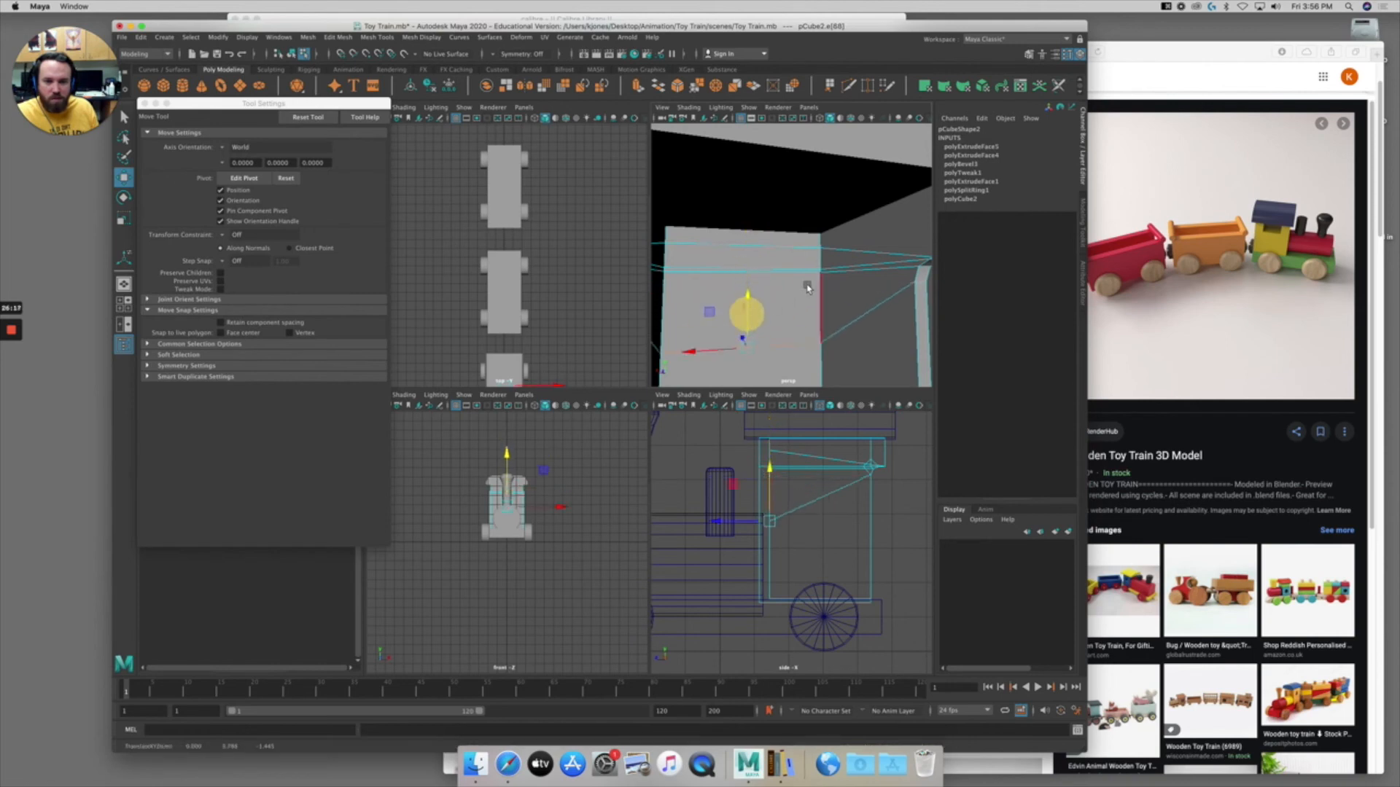
pyautogui.click(805, 272)
pyautogui.moveTo(749, 240); pyautogui.dragTo(748, 268)
pyautogui.keyDown('alt'); pyautogui.moveTo(819, 296); pyautogui.dragTo(847, 318); pyautogui.keyUp('alt')
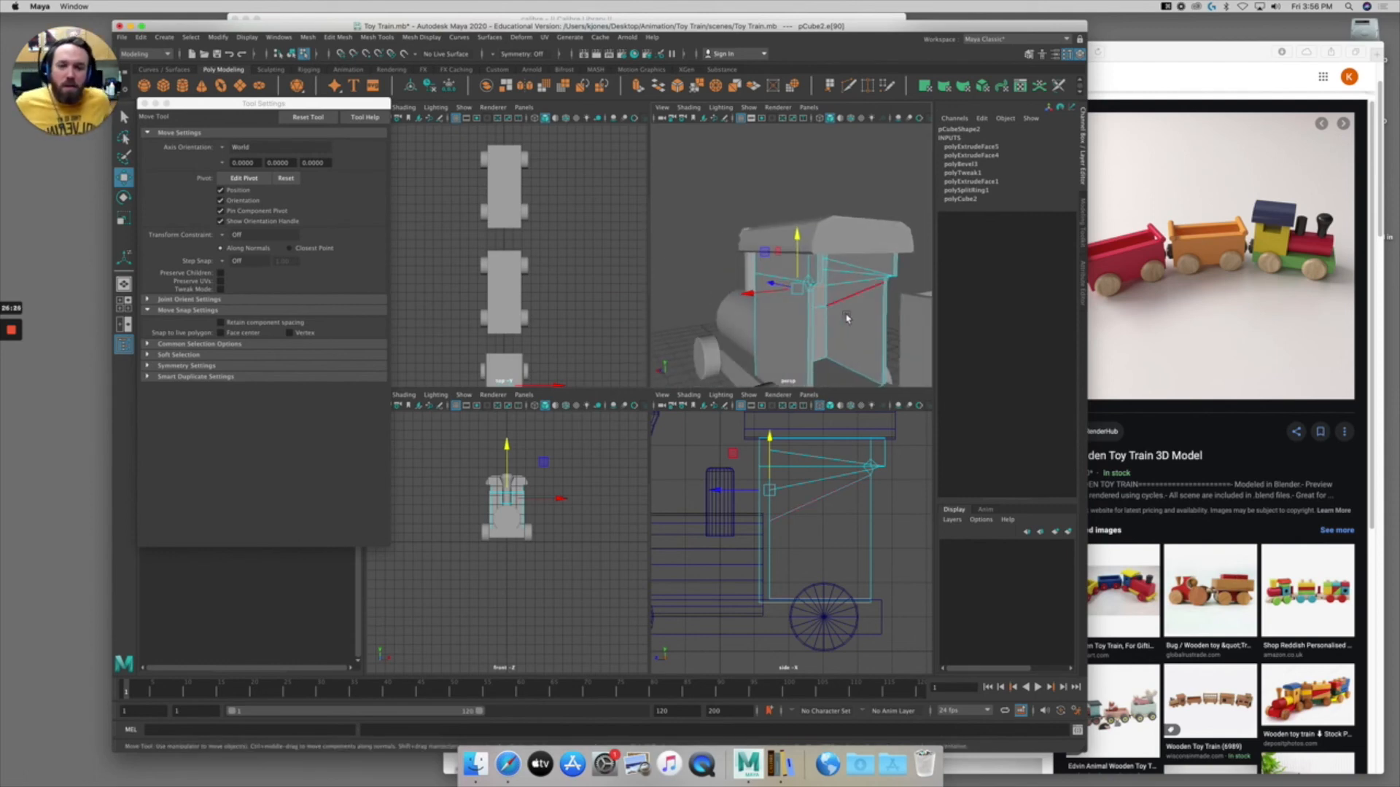
# Switch to Safari to examine the multicoloured wooden train photo, then return to Maya and close the Move tool settings.
pyautogui.click(1197, 64)
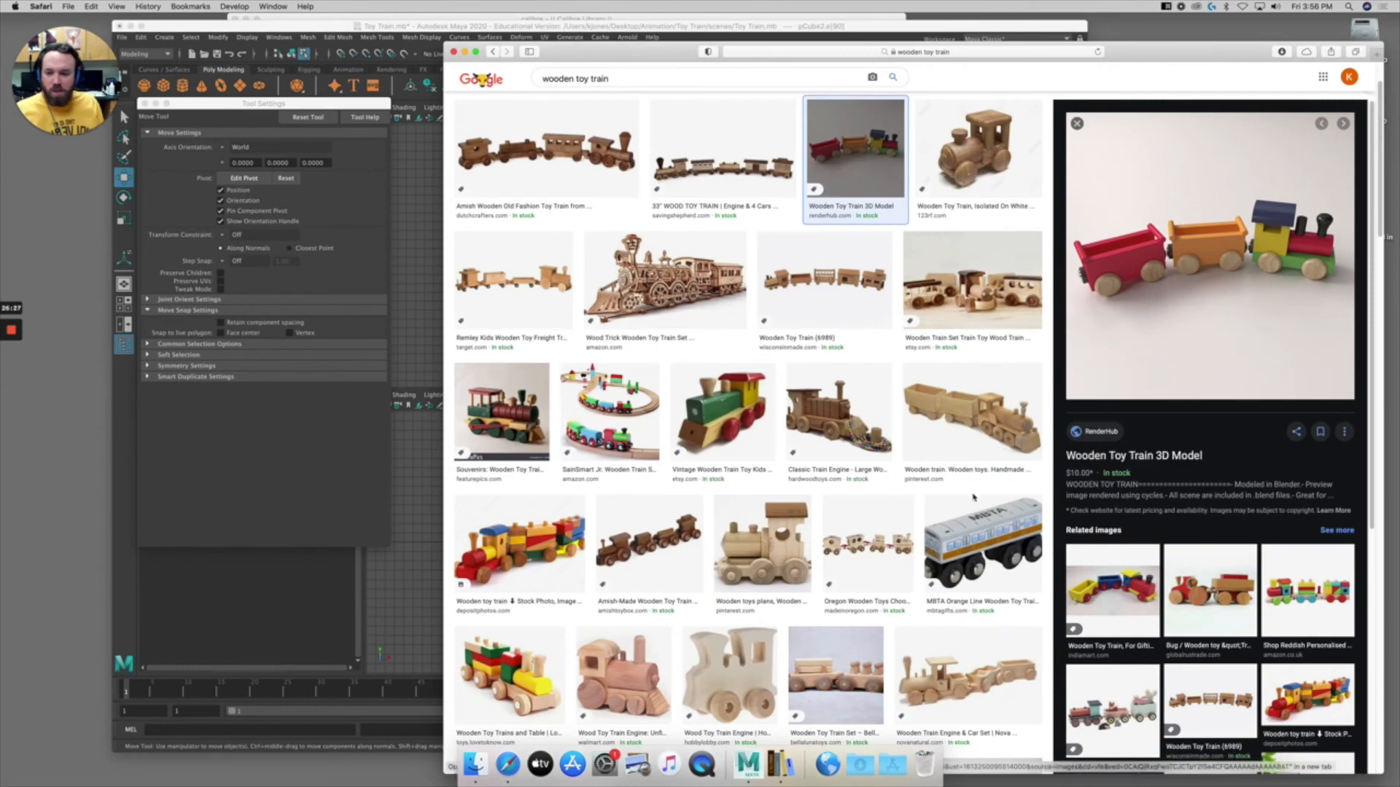
pyautogui.click(519, 551)
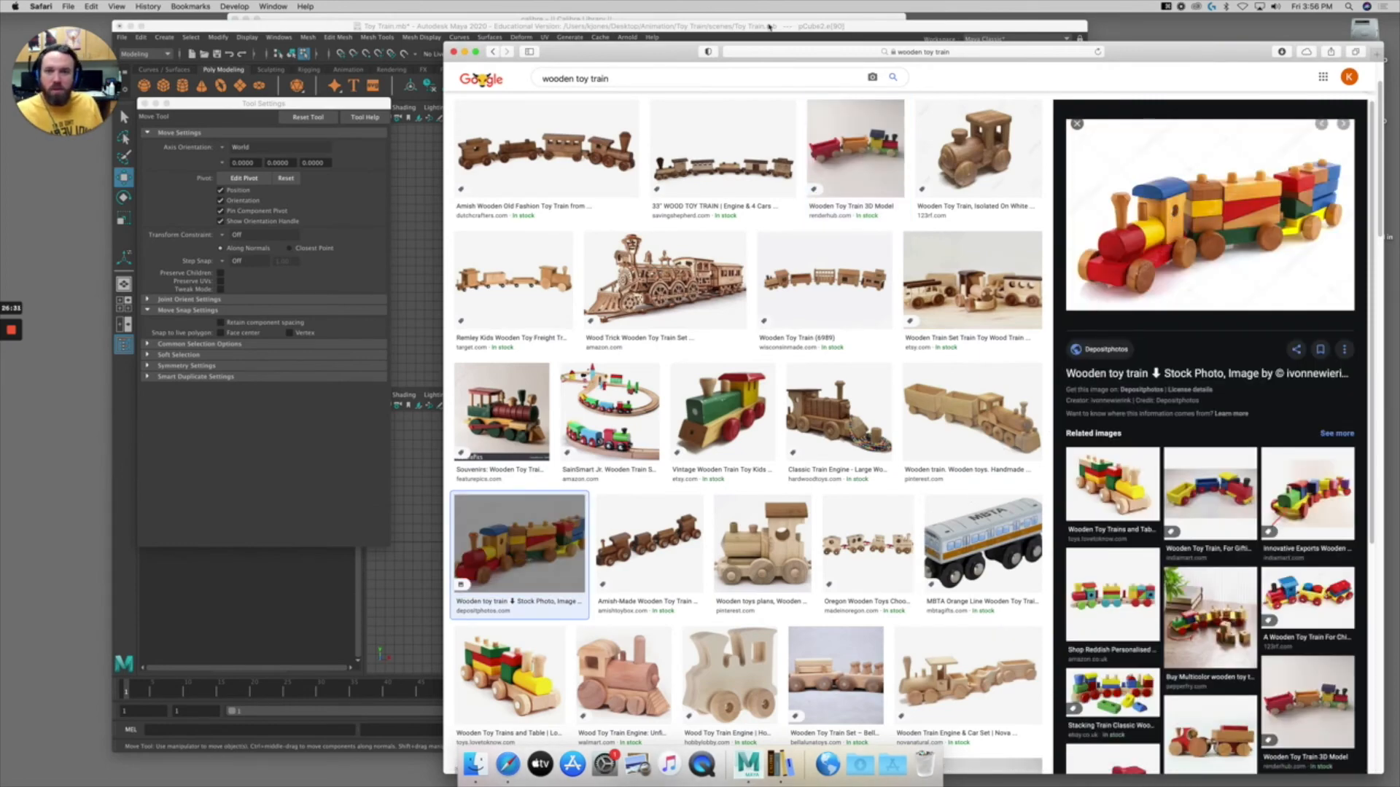
pyautogui.click(878, 31)
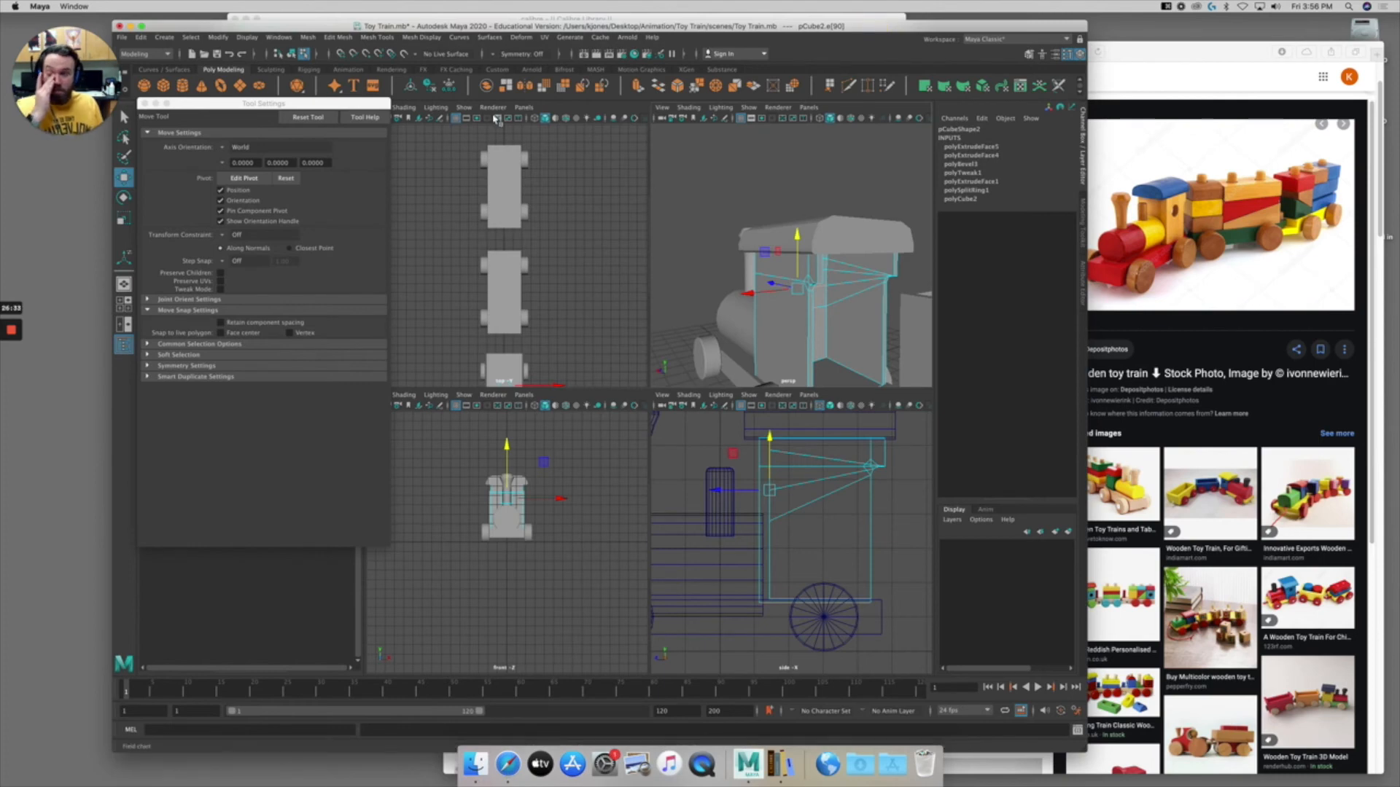
pyautogui.click(145, 104)
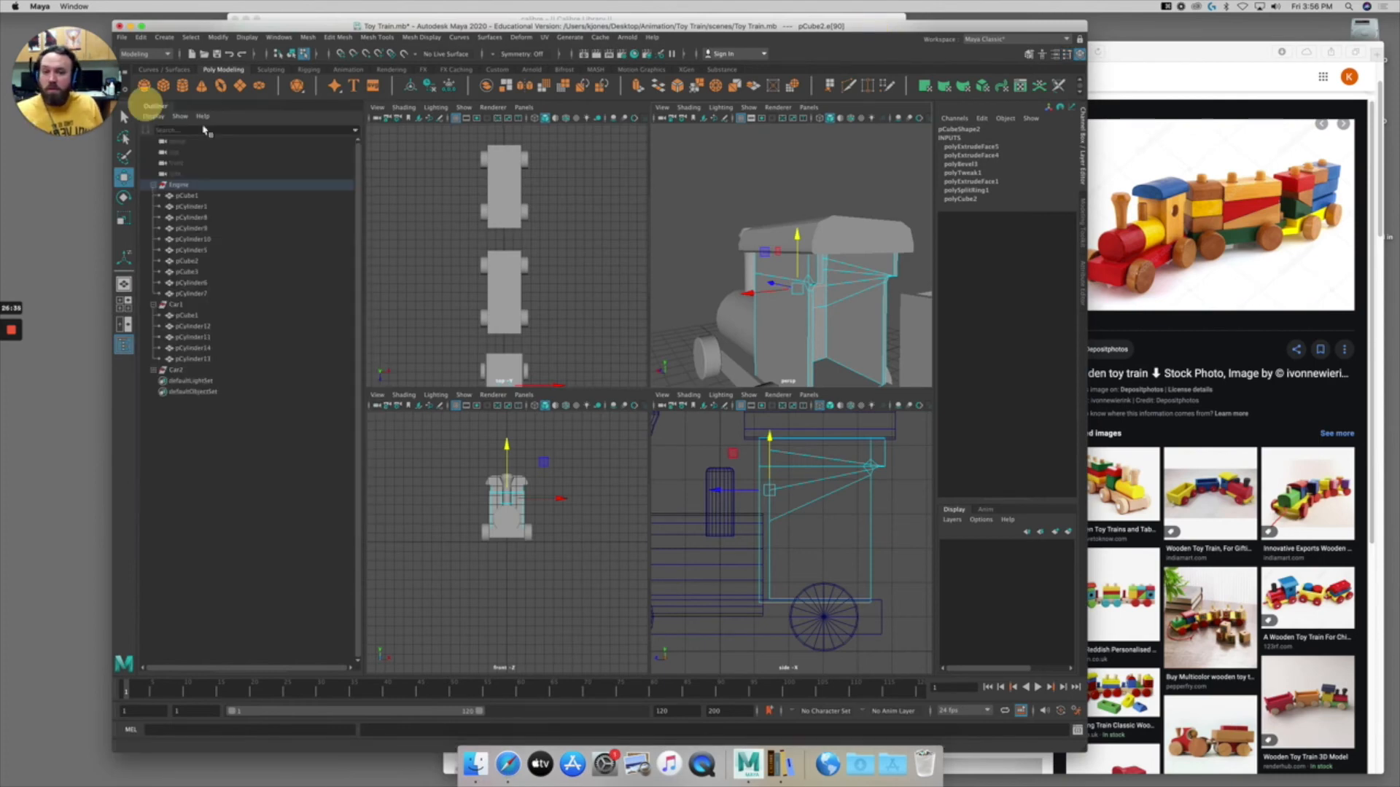
# Create a polygon cylinder in the enlarged perspective view and set its Rotate Z to 90.
pyautogui.keyDown('alt'); pyautogui.moveTo(762, 285); pyautogui.dragTo(818, 286); pyautogui.keyUp('alt')
pyautogui.press('space')
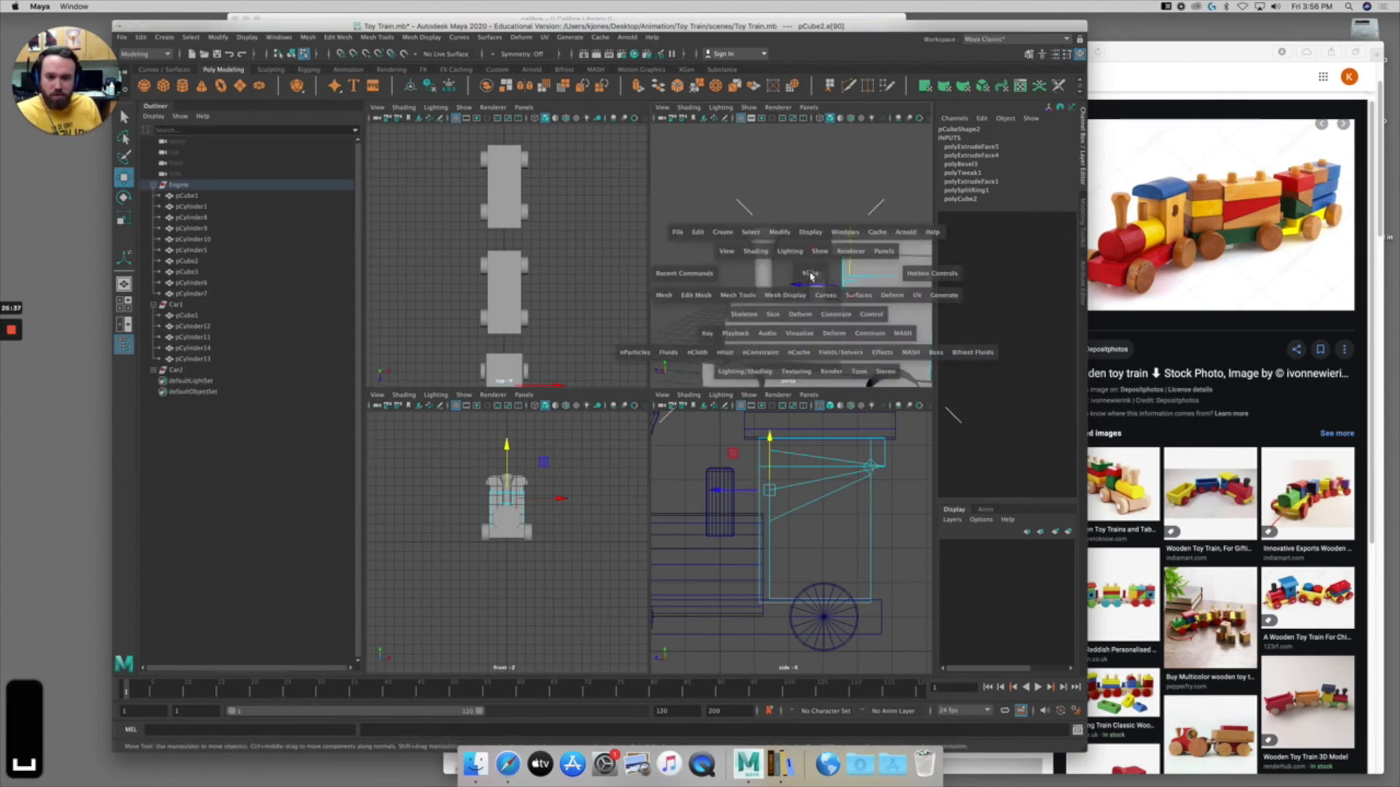
pyautogui.keyDown('alt'); pyautogui.moveTo(722, 309); pyautogui.dragTo(693, 305); pyautogui.keyUp('alt')
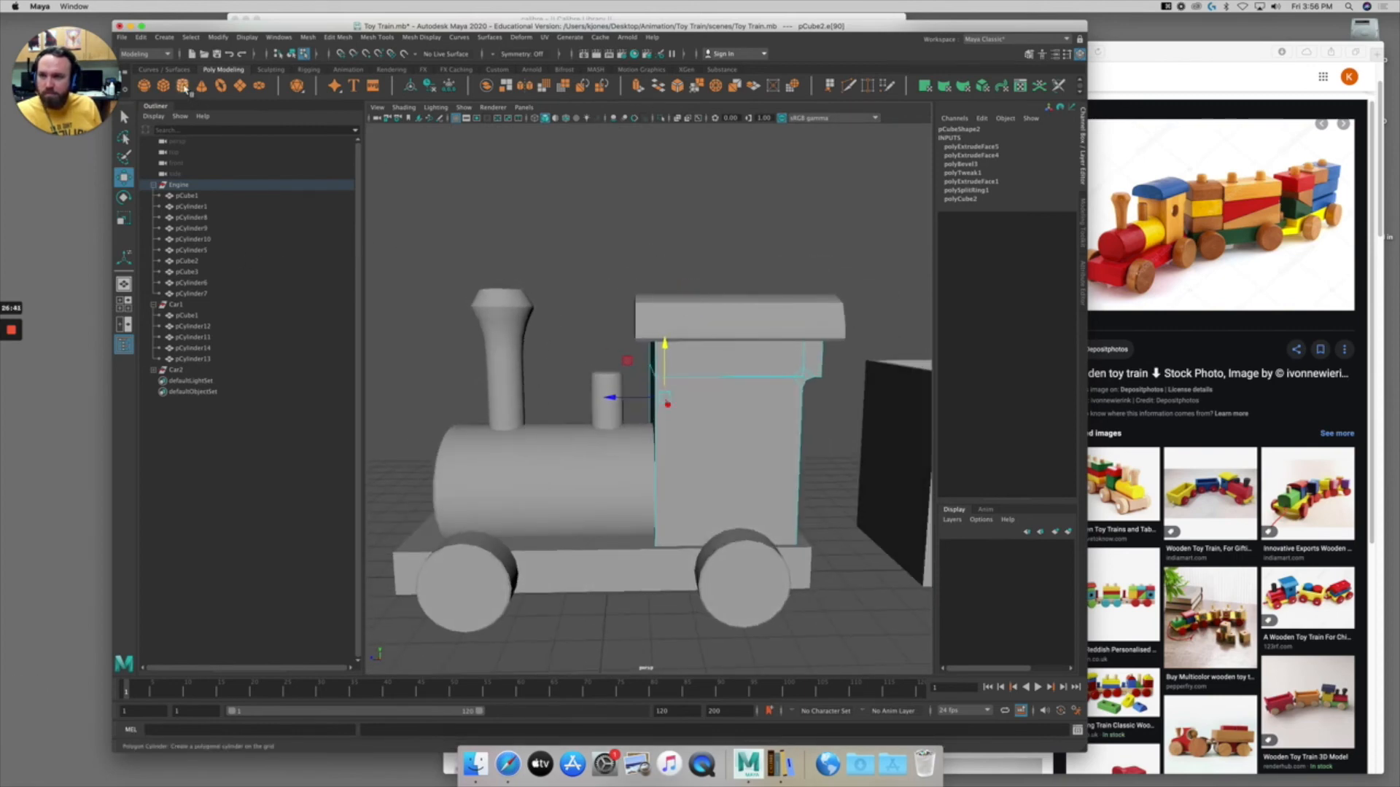
pyautogui.click(183, 86)
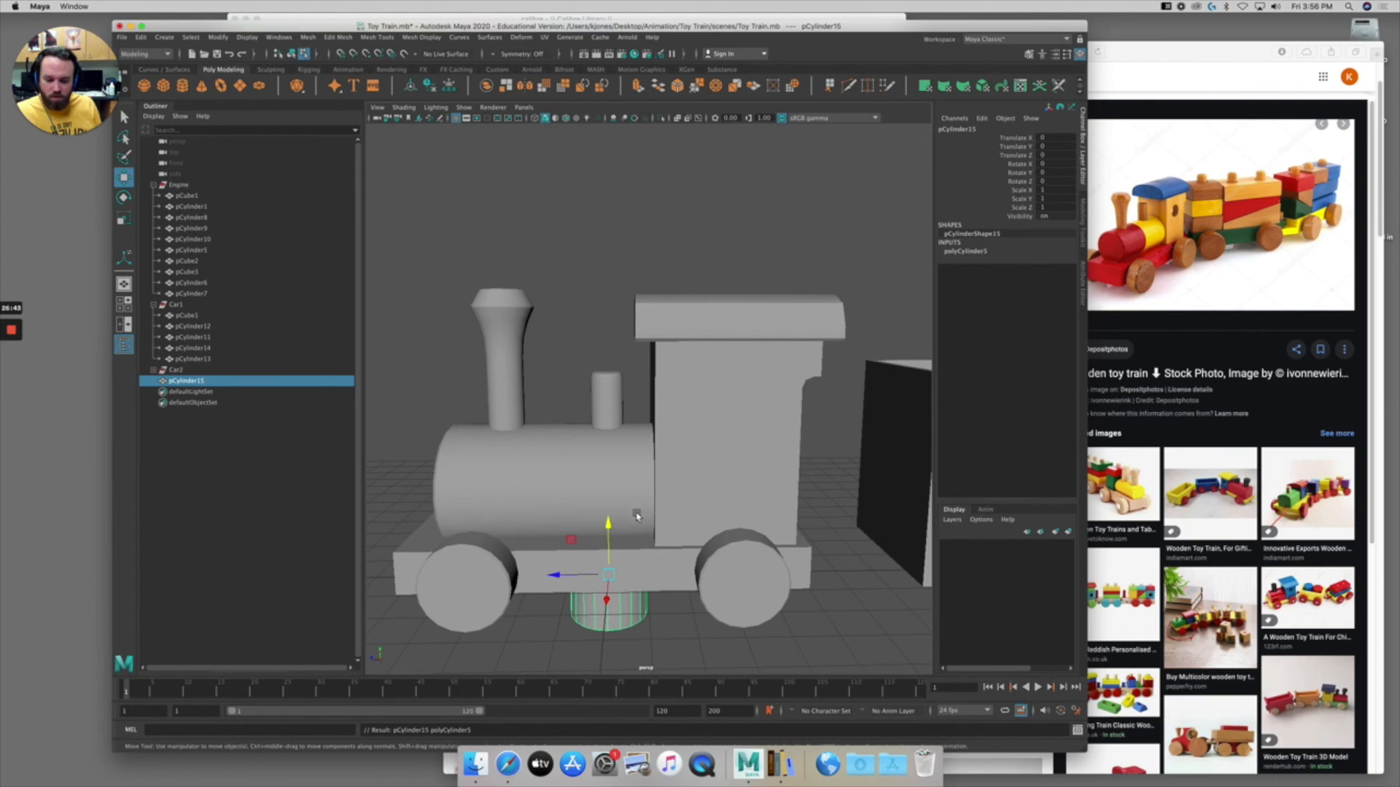
pyautogui.press('e')
pyautogui.moveTo(609, 537); pyautogui.dragTo(612, 580)
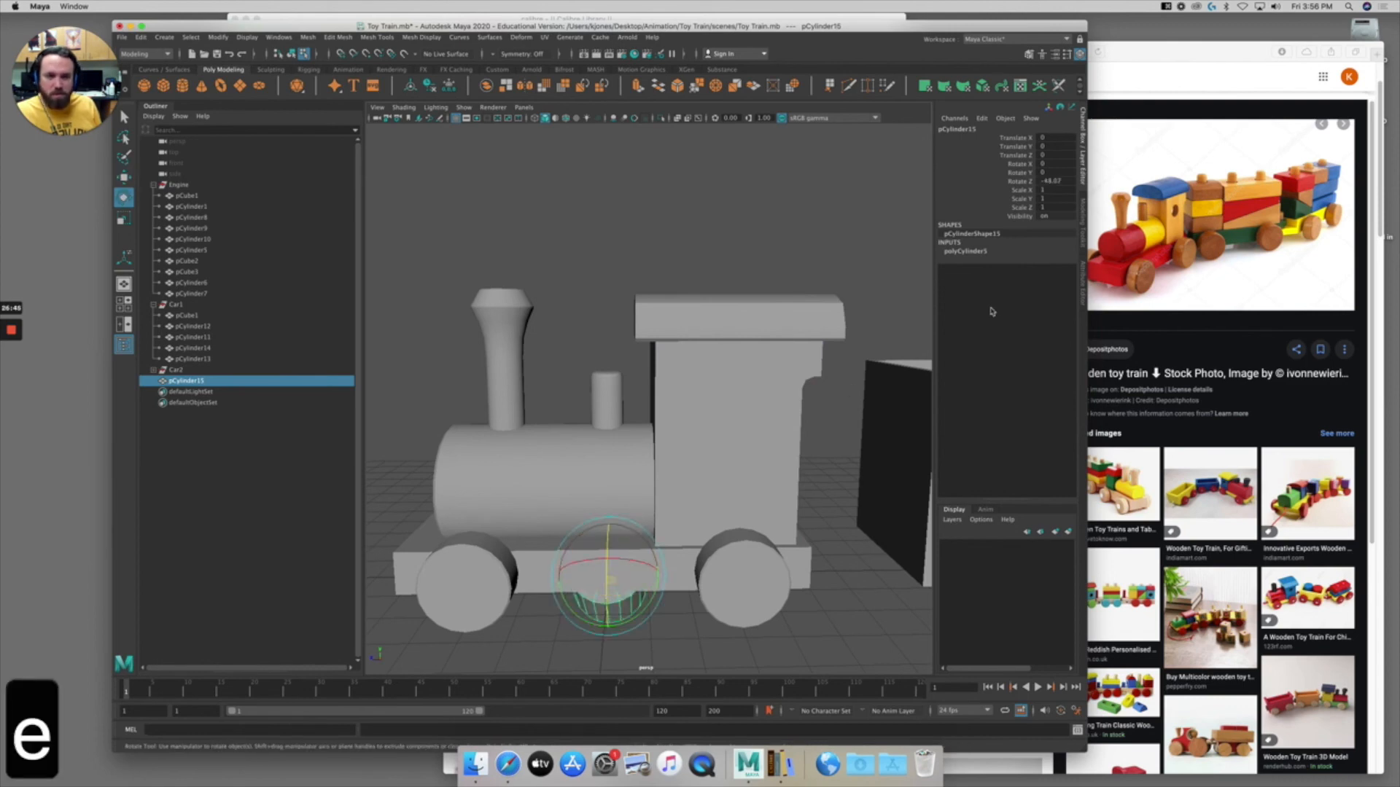
pyautogui.click(1047, 181)
pyautogui.write('90')
pyautogui.press('Return')
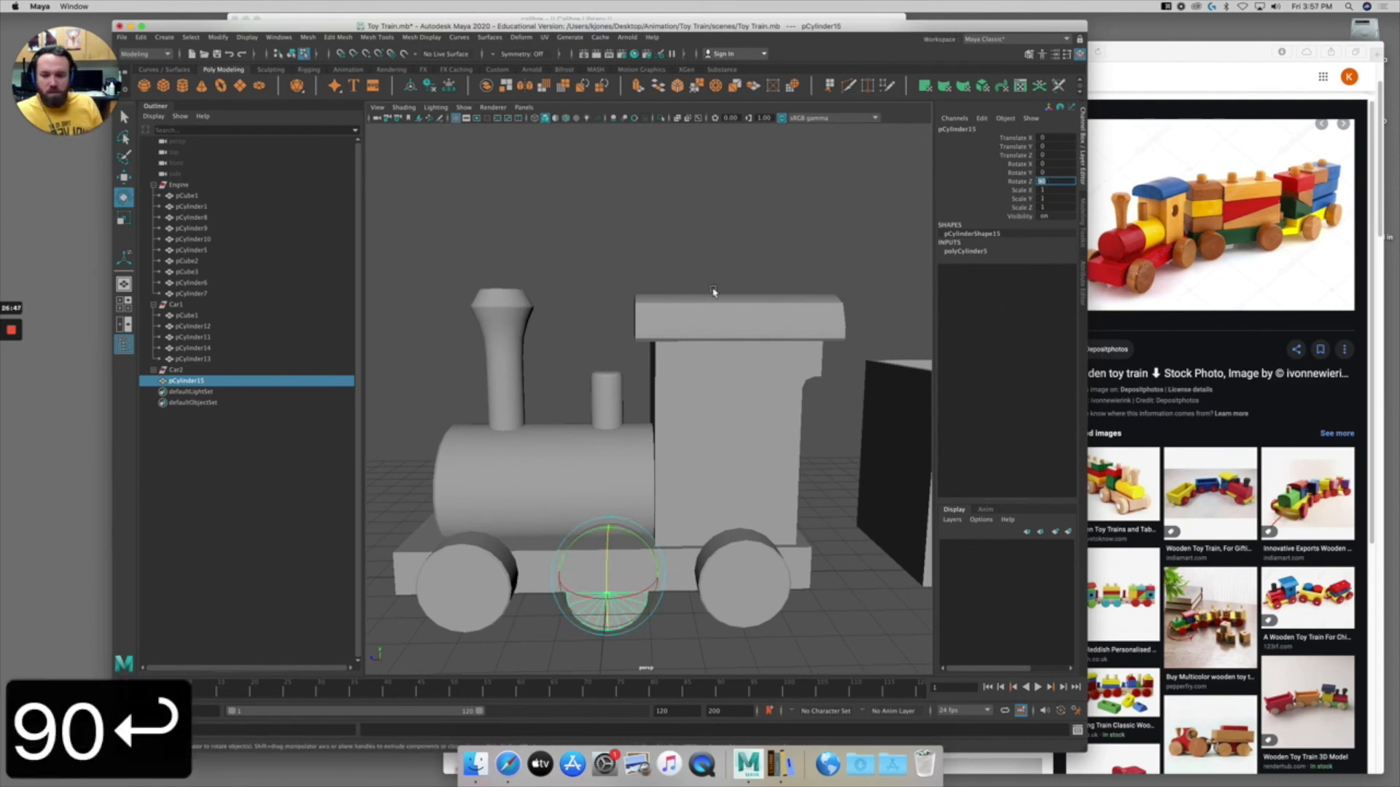
# Move the cylinder up to the cab at about Y 4.67, Z -2.916 and lengthen it to a Scale Y of 2.83.
pyautogui.press('Escape')
pyautogui.press('w')
pyautogui.keyDown('alt'); pyautogui.moveTo(598, 548); pyautogui.dragTo(567, 515, button='middle'); pyautogui.keyUp('alt')
pyautogui.moveTo(543, 510); pyautogui.dragTo(655, 332)
pyautogui.keyDown('alt'); pyautogui.moveTo(641, 382); pyautogui.dragTo(577, 367); pyautogui.keyUp('alt')
pyautogui.press('r')
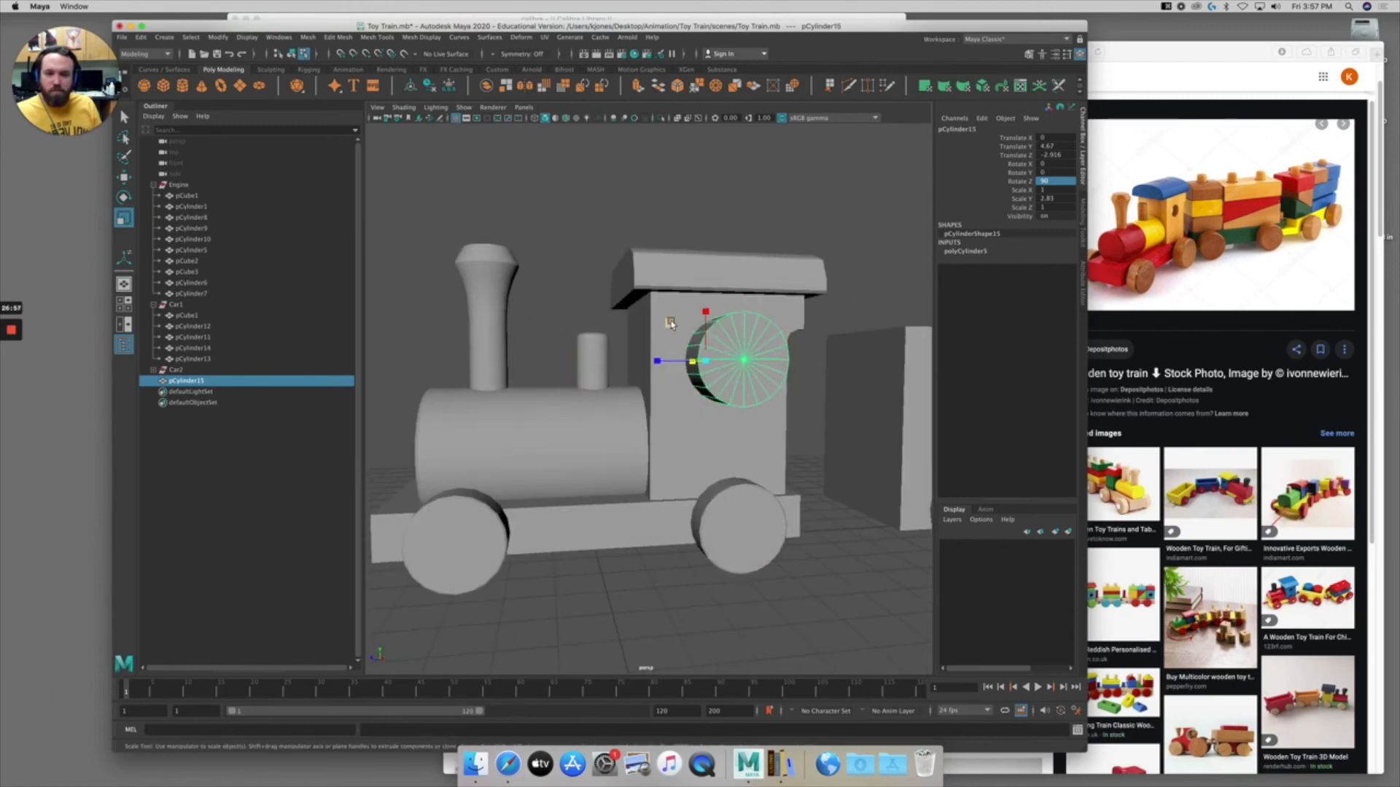
# Scale the cylinder's X and Z down to about 0.518 and position it on the cab's side at Y 4.766, Z -2.763.
pyautogui.keyDown('alt'); pyautogui.moveTo(660, 329); pyautogui.dragTo(645, 328); pyautogui.keyUp('alt')
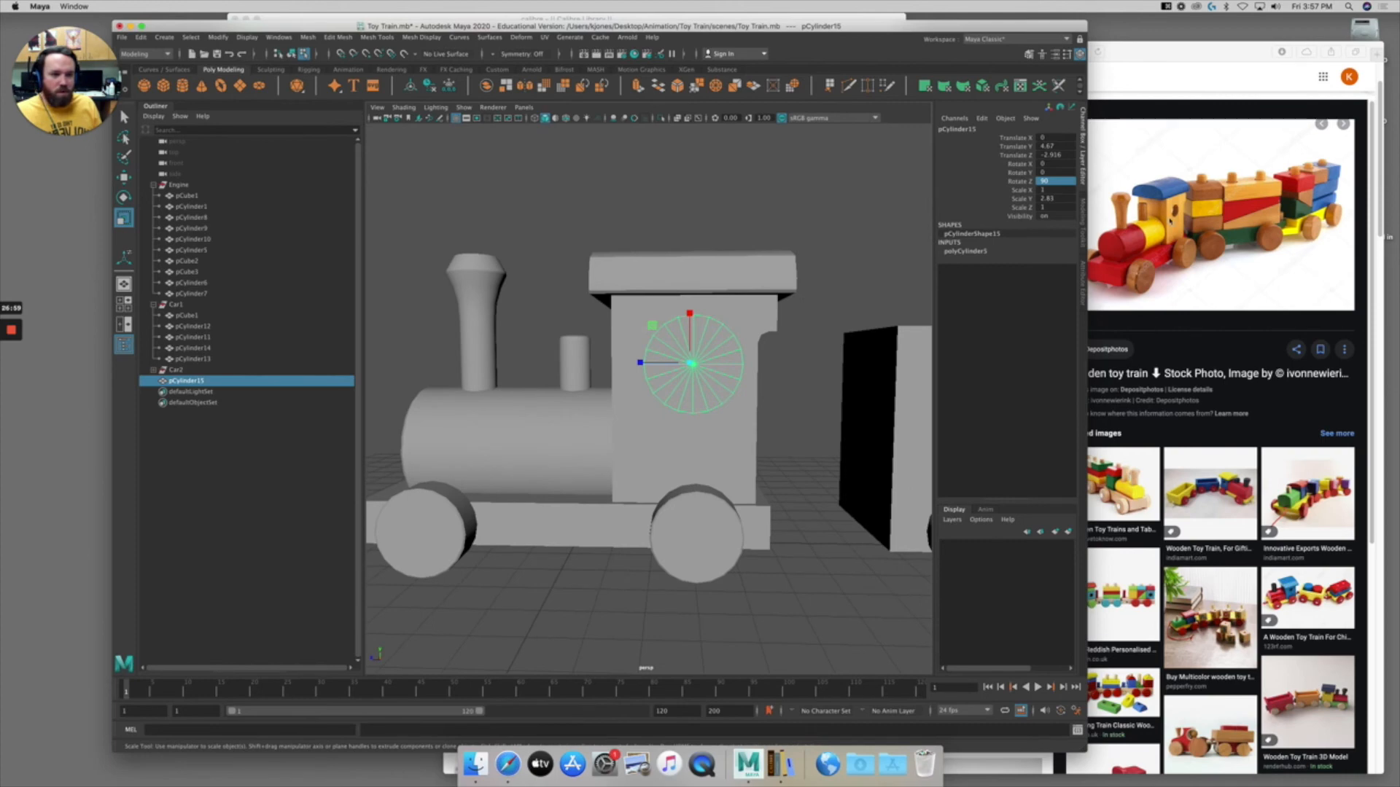
pyautogui.moveTo(654, 330); pyautogui.dragTo(659, 337)
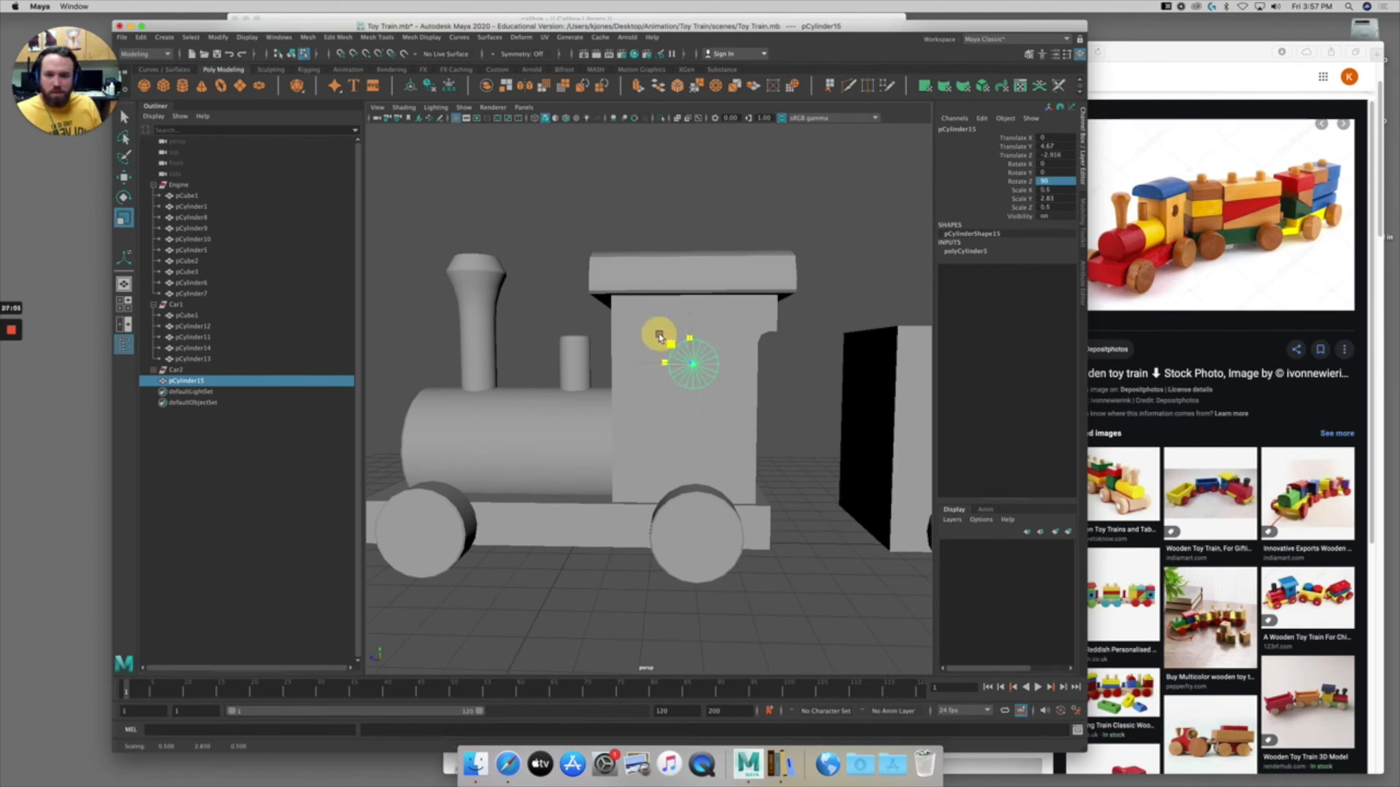
pyautogui.press('w')
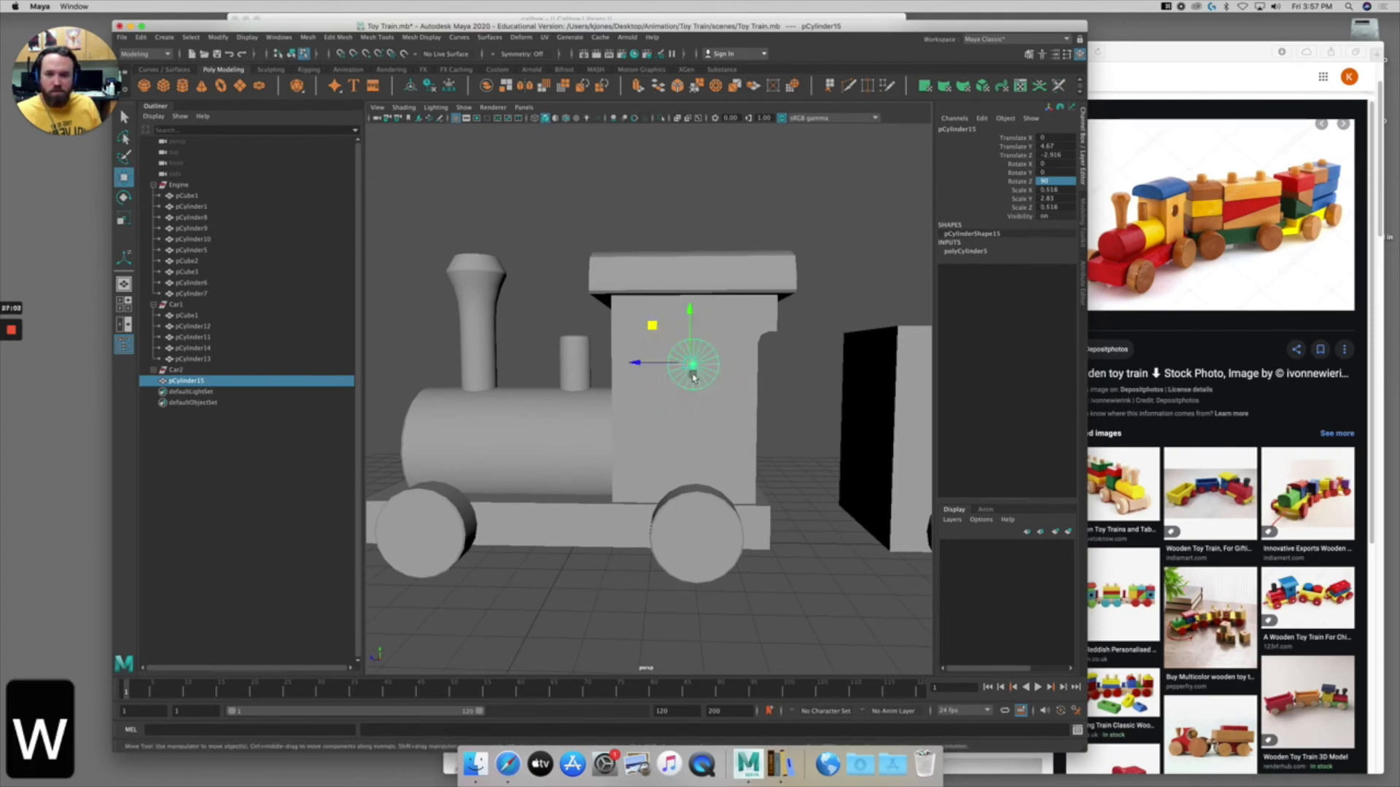
pyautogui.moveTo(652, 331); pyautogui.dragTo(648, 325)
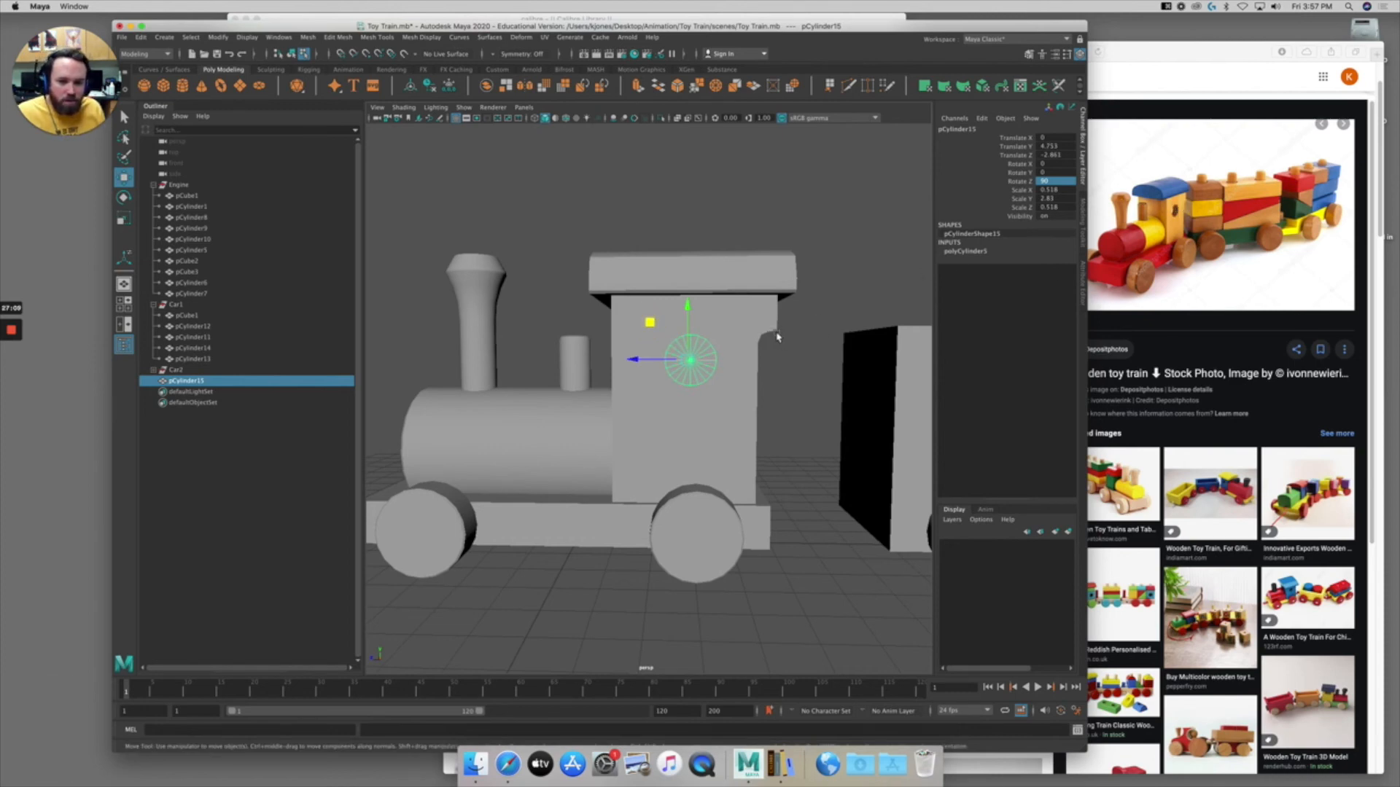
pyautogui.moveTo(639, 357); pyautogui.dragTo(728, 355)
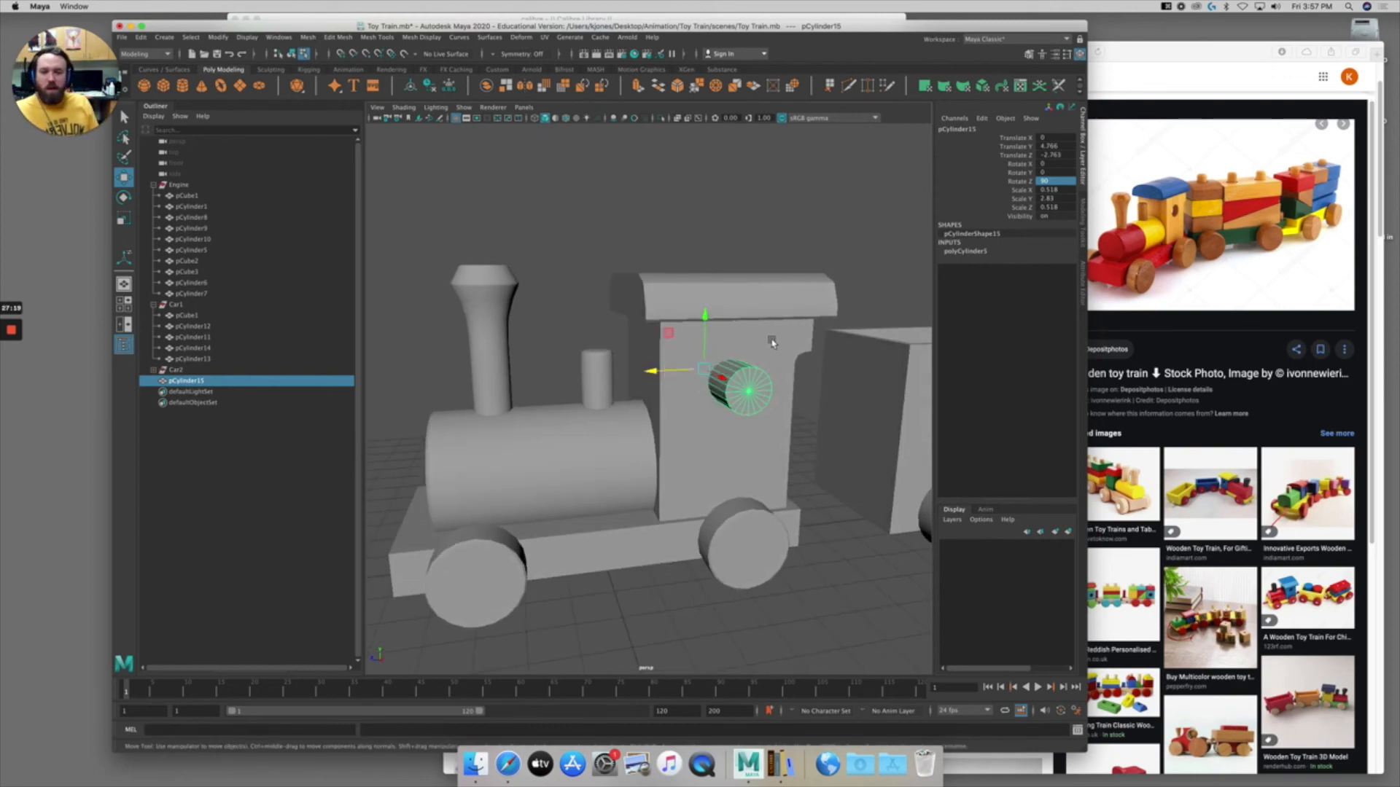
pyautogui.click(309, 38)
pyautogui.moveTo(335, 66)
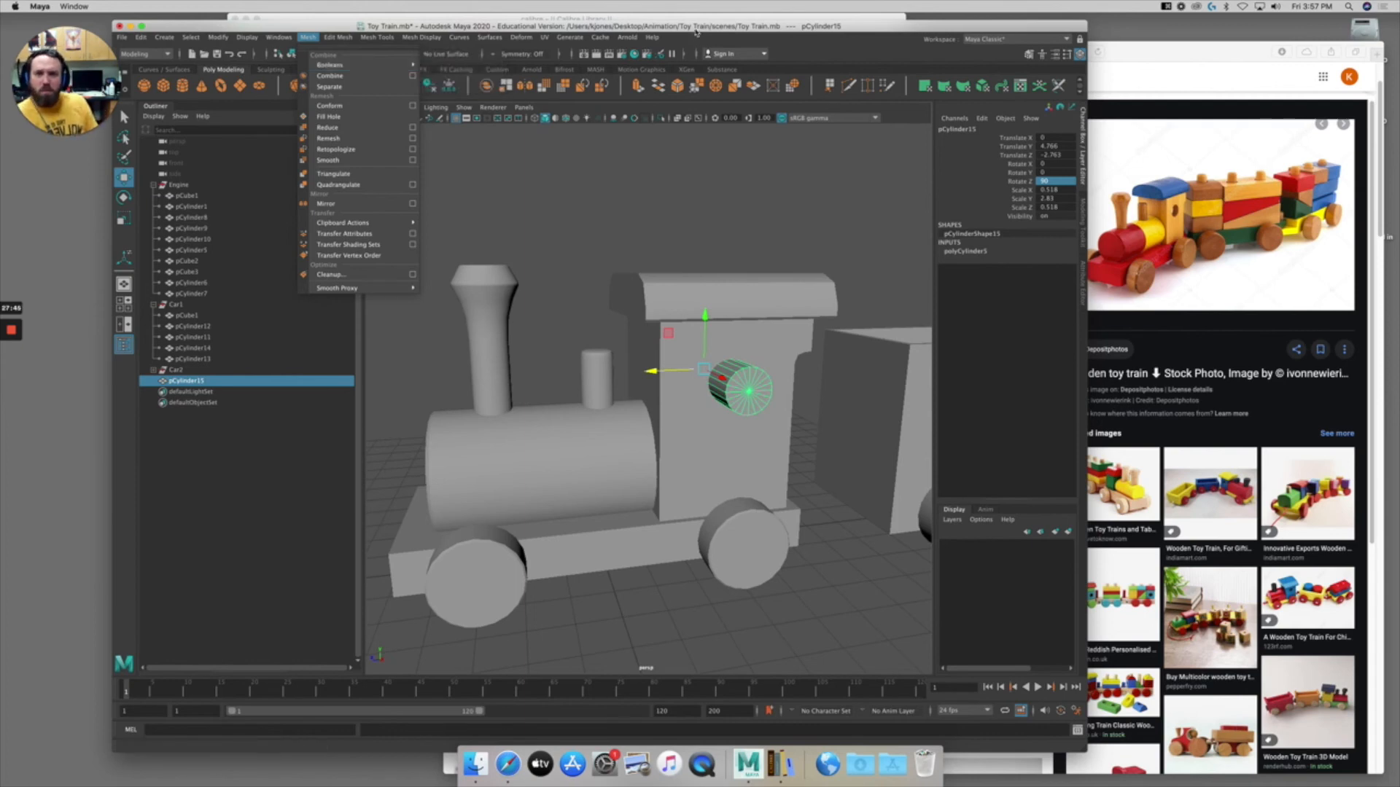
pyautogui.click(752, 191)
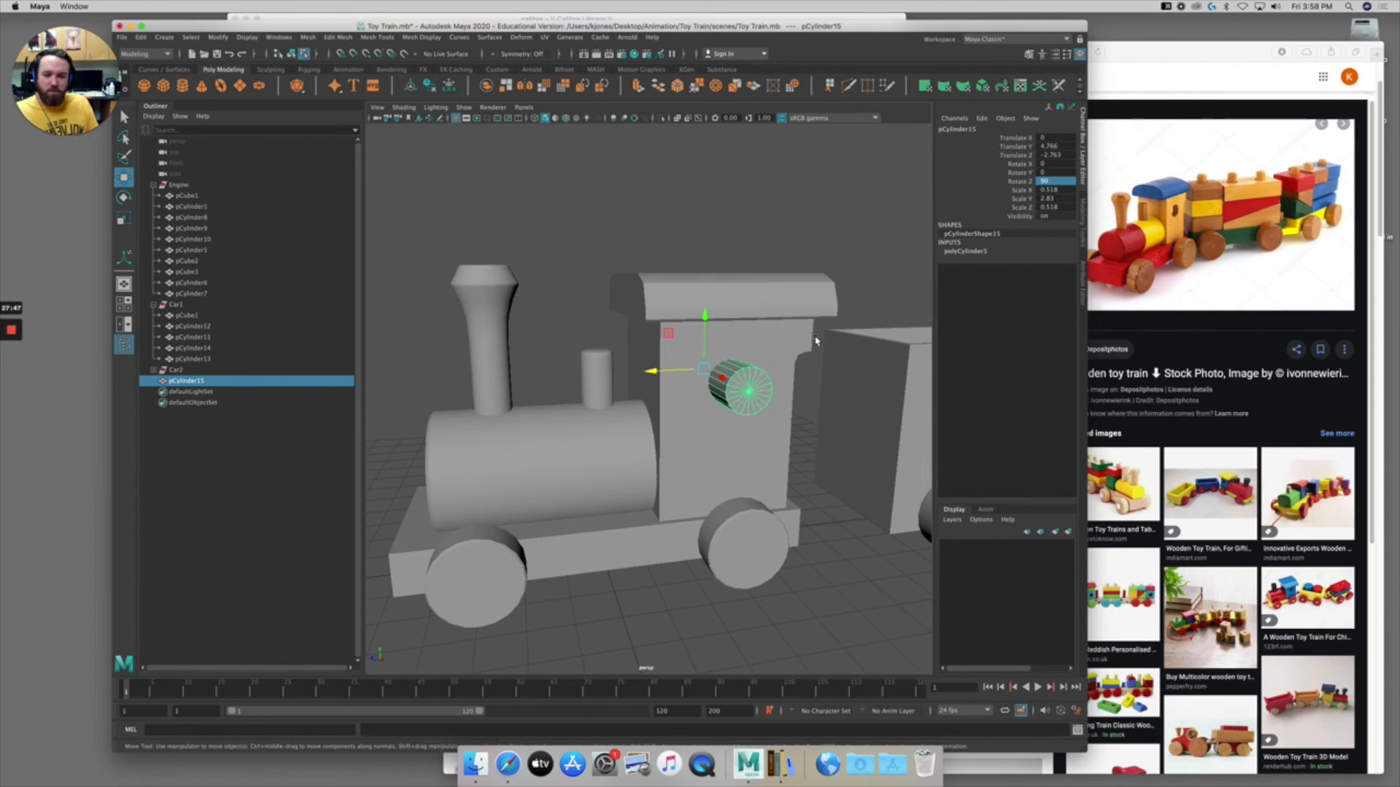
# Cut a round window through the engine cab by subtracting the cylinder from it with a Boolean Difference.
pyautogui.click(855, 237)
pyautogui.press('t')
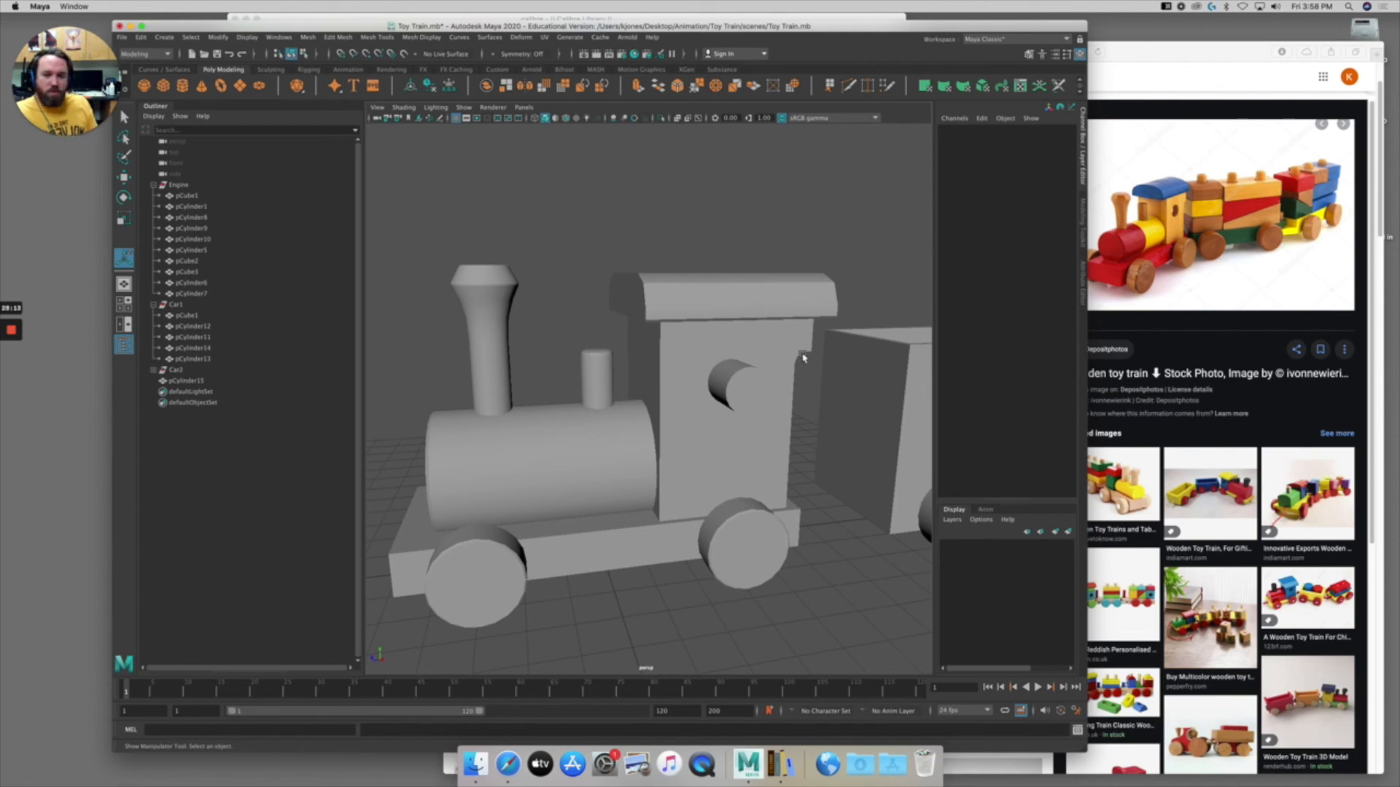
pyautogui.press('q')
pyautogui.click(795, 347)
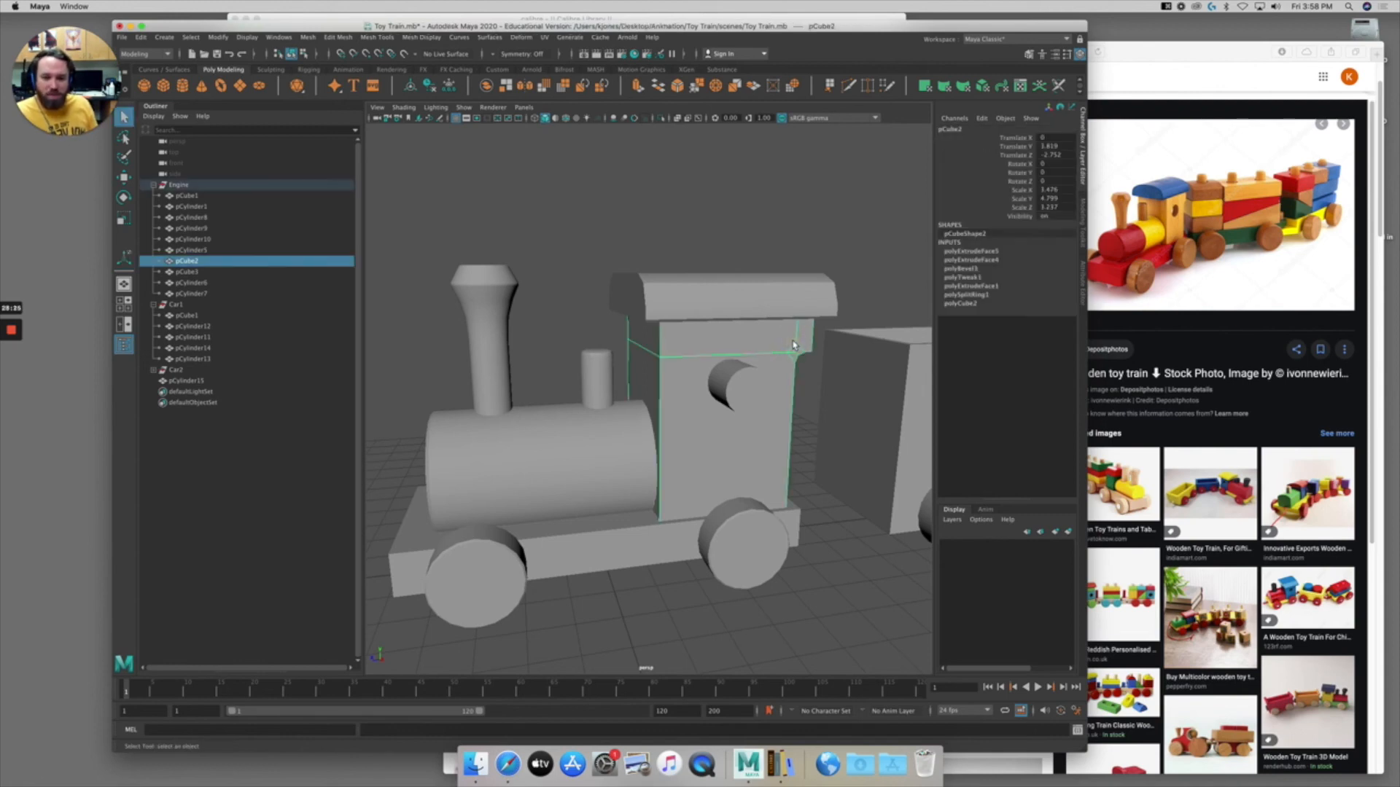
pyautogui.keyDown('shift'); pyautogui.click(735, 383); pyautogui.keyUp('shift')
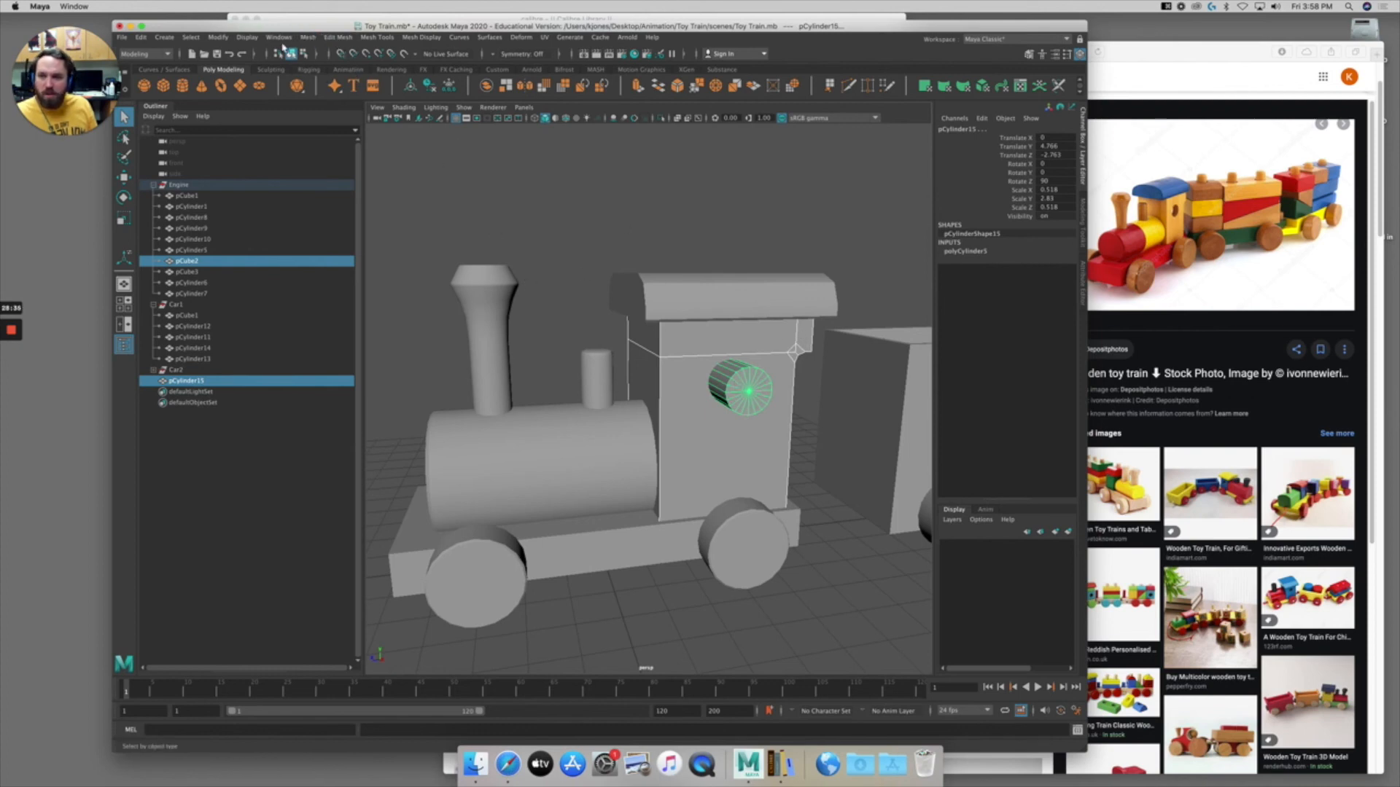
pyautogui.click(308, 37)
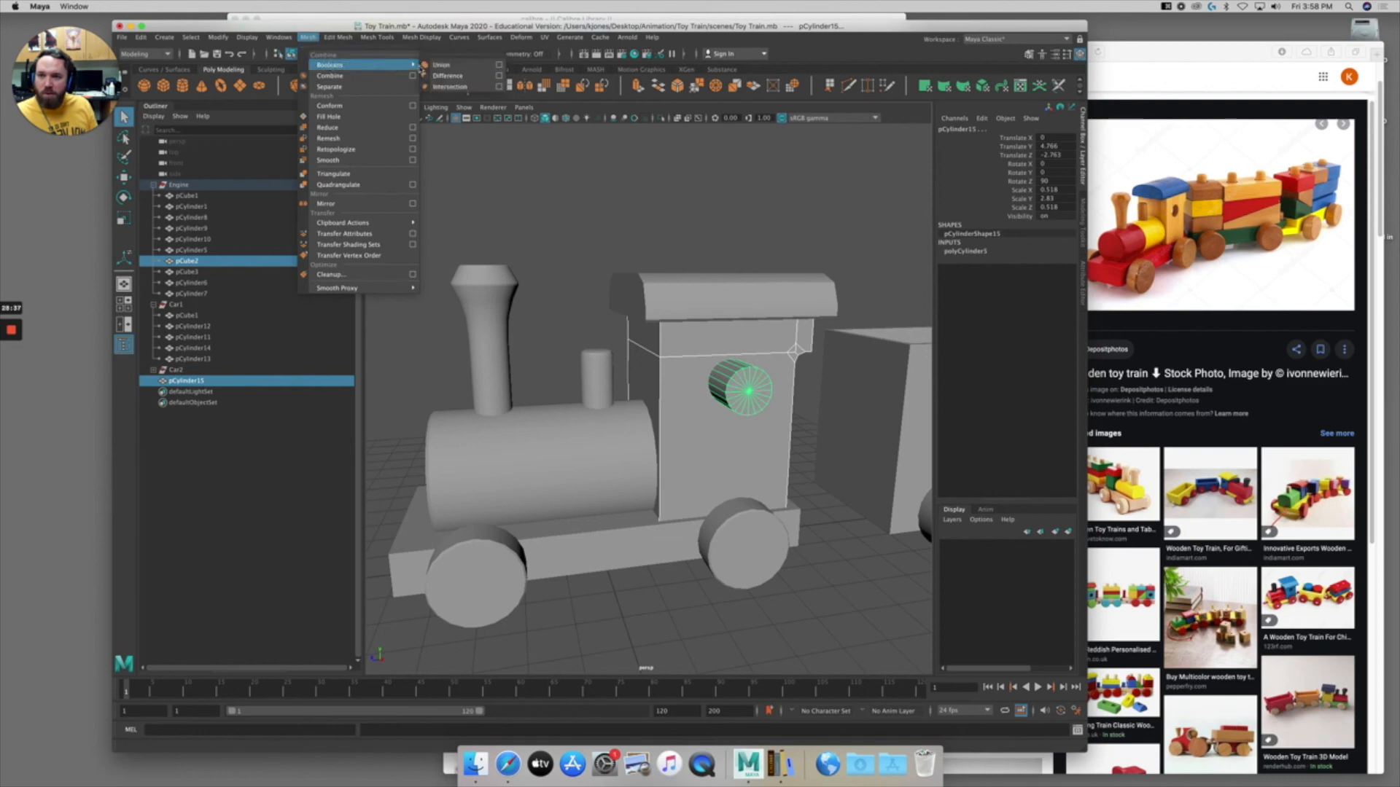
pyautogui.click(446, 76)
# Examine the faces around the round window from outside and inside the cab, and return to object selection.
pyautogui.keyDown('alt'); pyautogui.moveTo(652, 281); pyautogui.dragTo(666, 347); pyautogui.keyUp('alt')
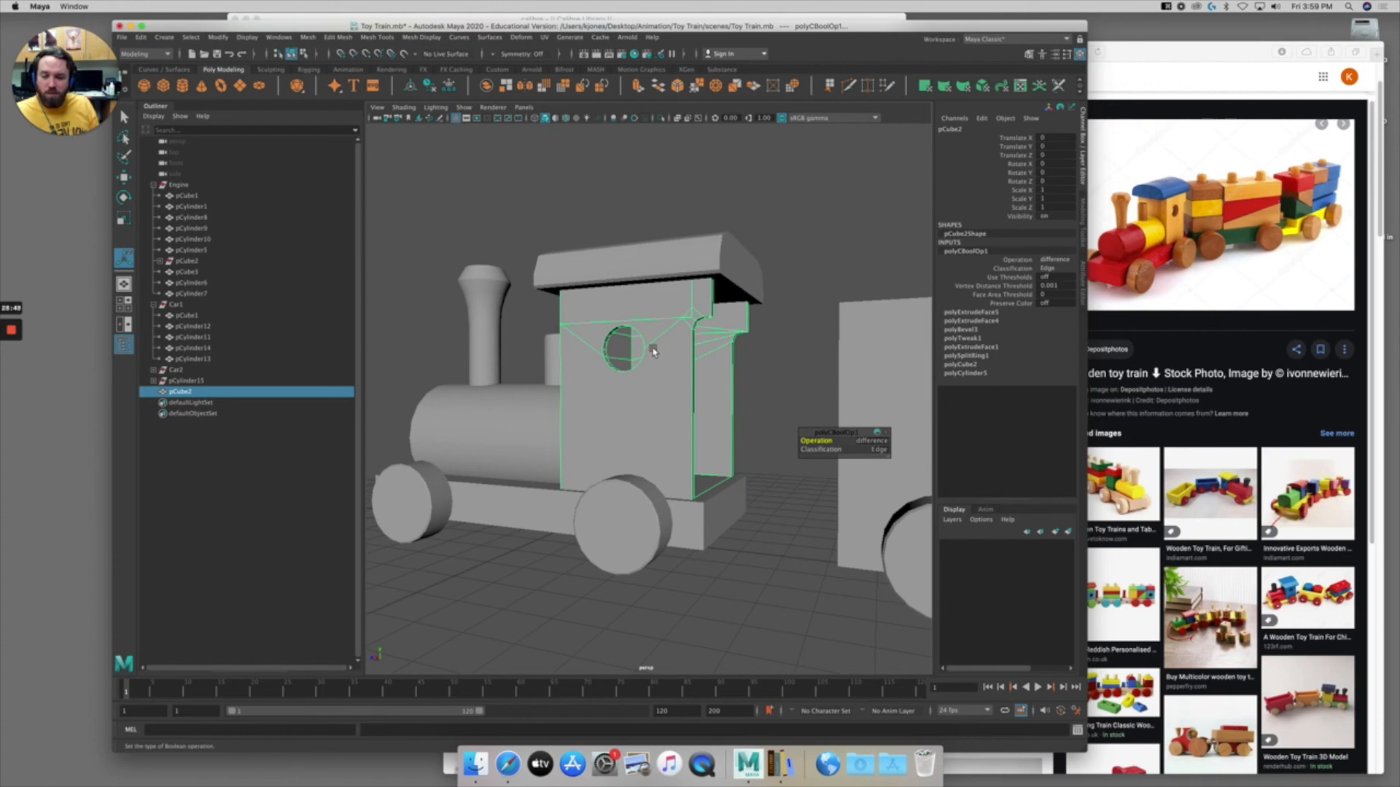
pyautogui.keyDown('alt'); pyautogui.moveTo(642, 352); pyautogui.dragTo(664, 359); pyautogui.keyUp('alt')
pyautogui.keyDown('alt'); pyautogui.moveTo(731, 355); pyautogui.dragTo(718, 355); pyautogui.keyUp('alt')
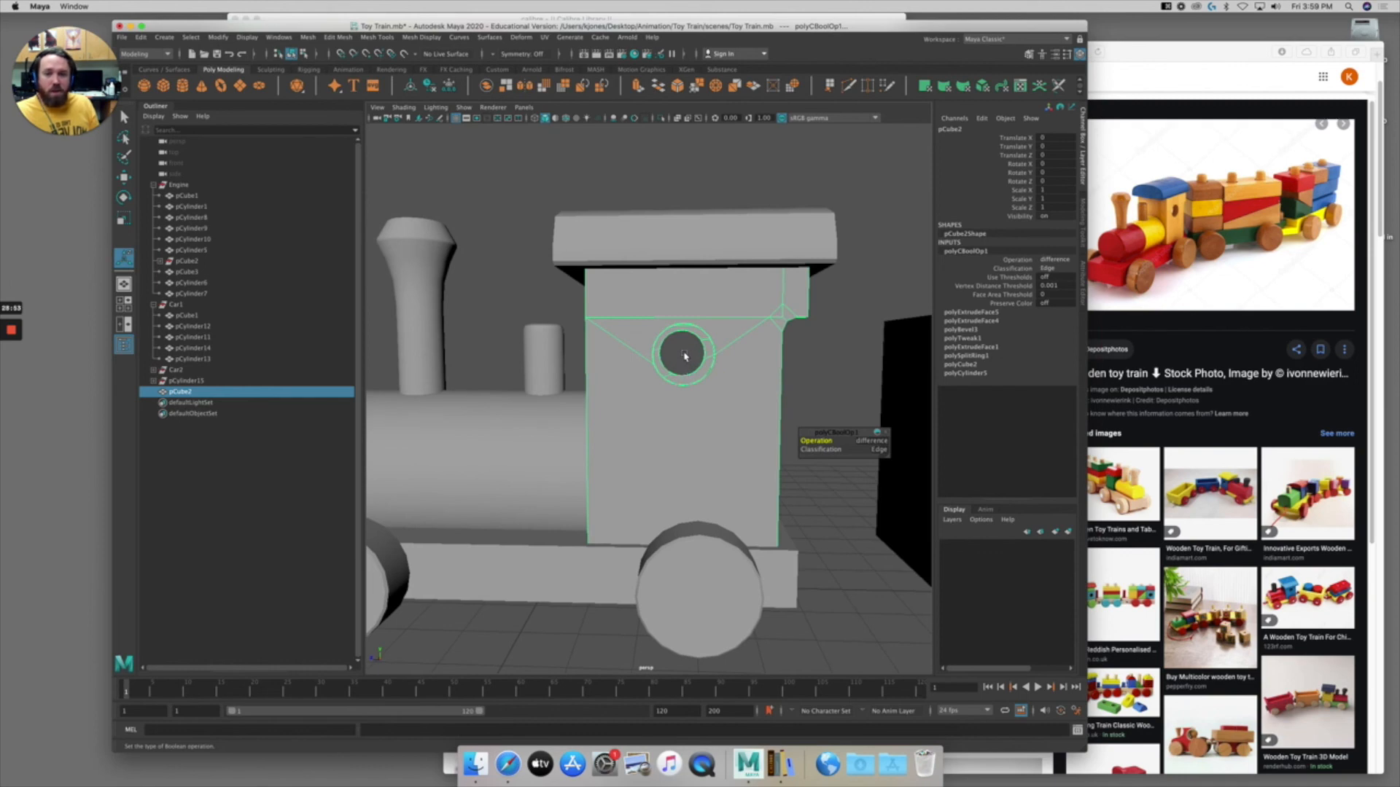
pyautogui.moveTo(719, 327); pyautogui.dragTo(726, 355, button='right')
pyautogui.click(724, 328)
pyautogui.press('f')
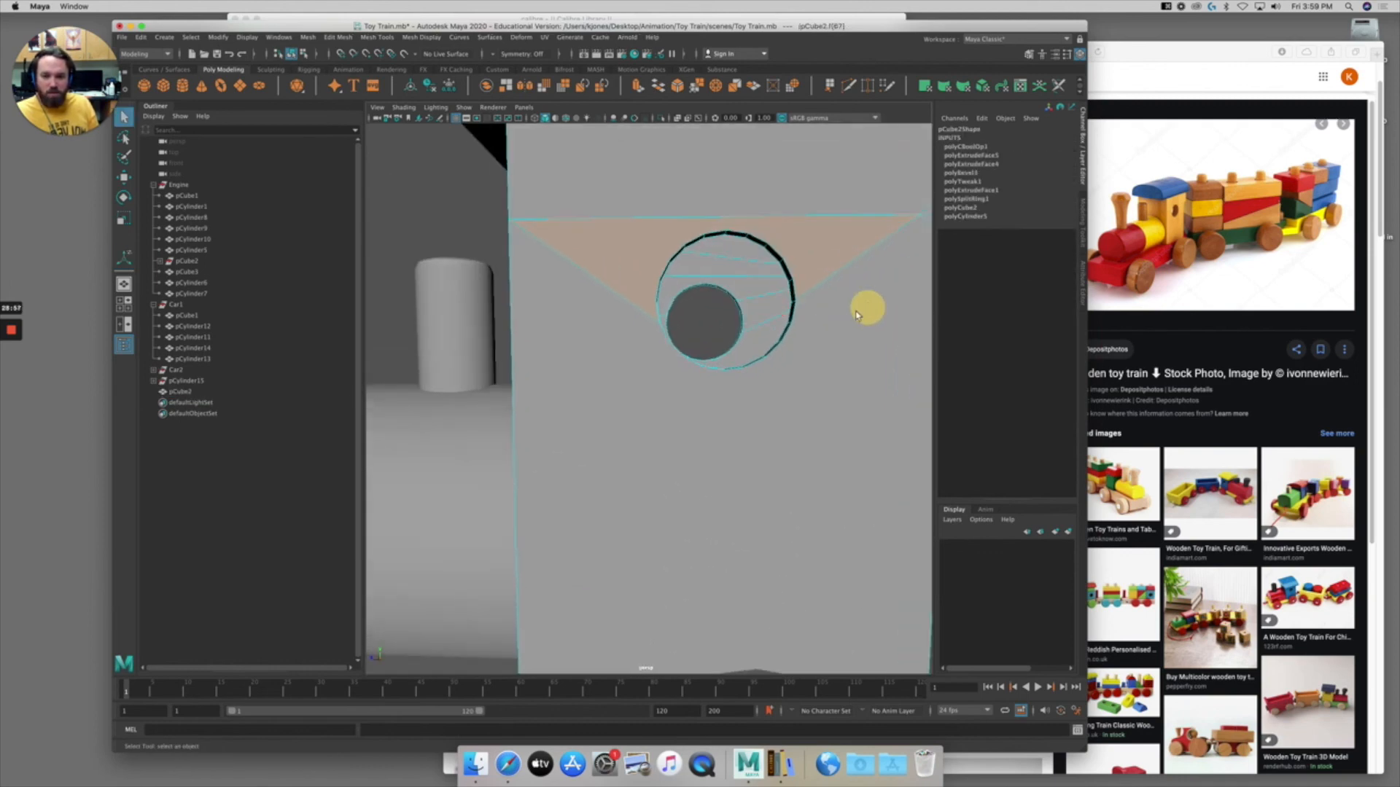
pyautogui.click(818, 325)
pyautogui.click(799, 261)
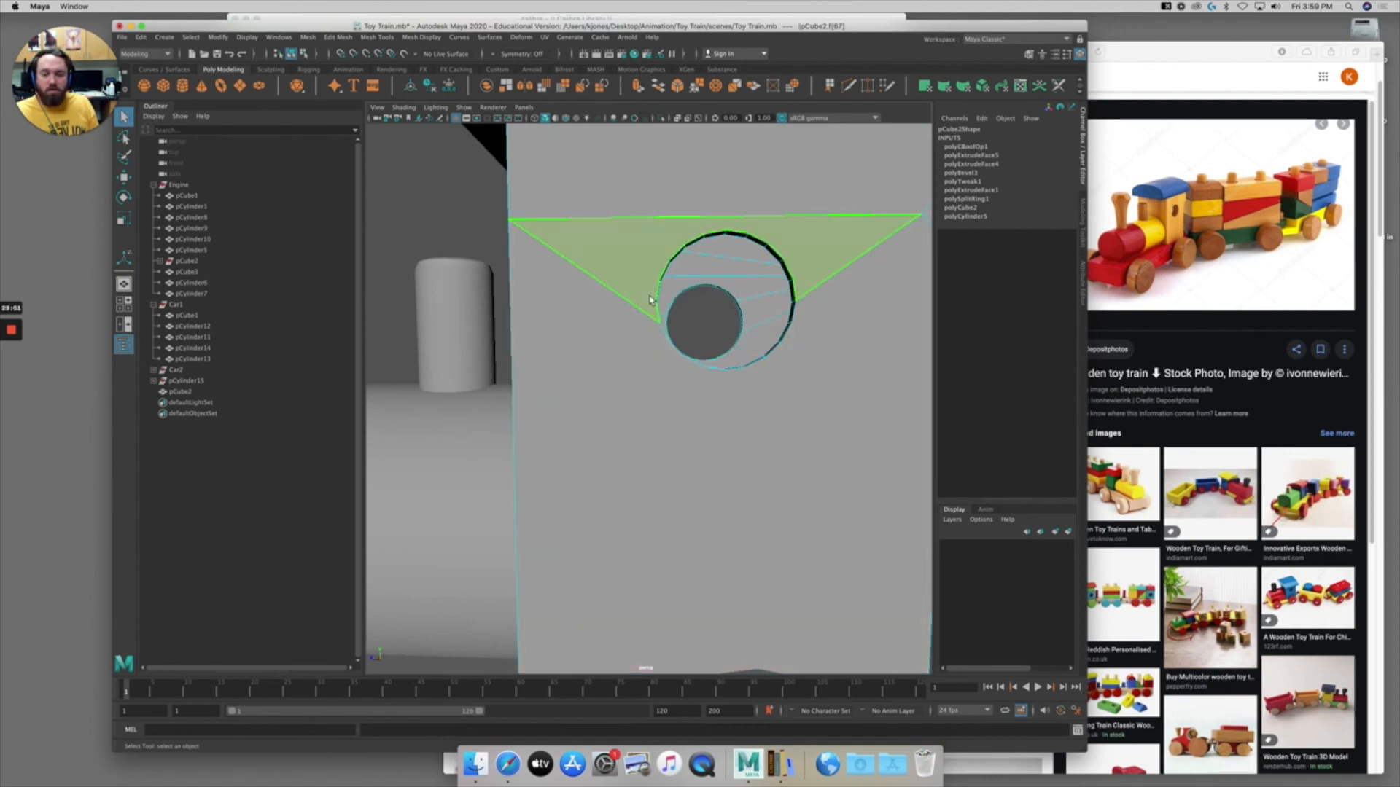
pyautogui.scroll(-3, 779, 308)
pyautogui.keyDown('alt'); pyautogui.moveTo(722, 308); pyautogui.dragTo(675, 315); pyautogui.keyUp('alt')
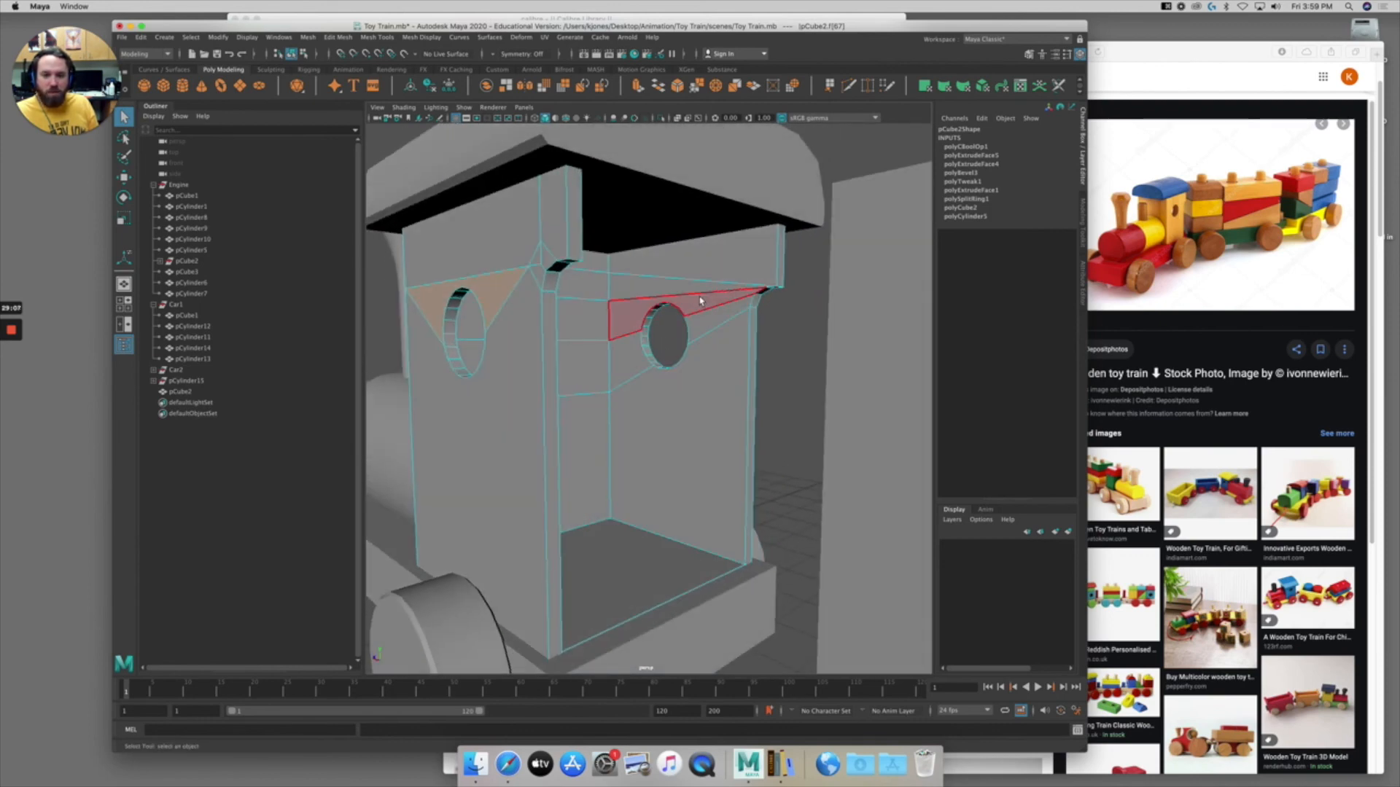
pyautogui.moveTo(648, 310)
pyautogui.keyDown('alt'); pyautogui.mouseDown()
pyautogui.moveTo(683, 320)
pyautogui.moveTo(625, 328)
pyautogui.moveTo(653, 332)
pyautogui.mouseUp(); pyautogui.keyUp('alt')
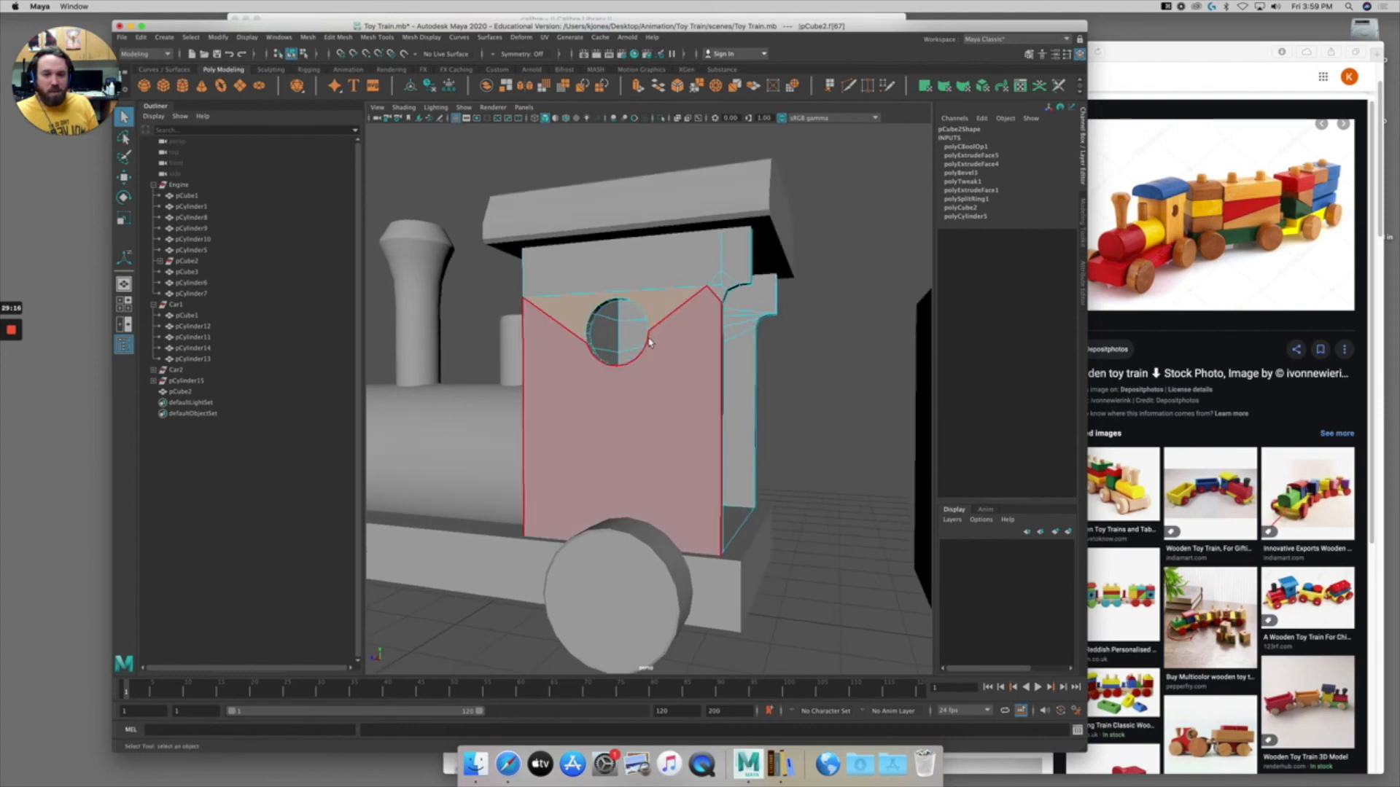
pyautogui.keyDown('alt'); pyautogui.moveTo(665, 339); pyautogui.dragTo(666, 340); pyautogui.keyUp('alt')
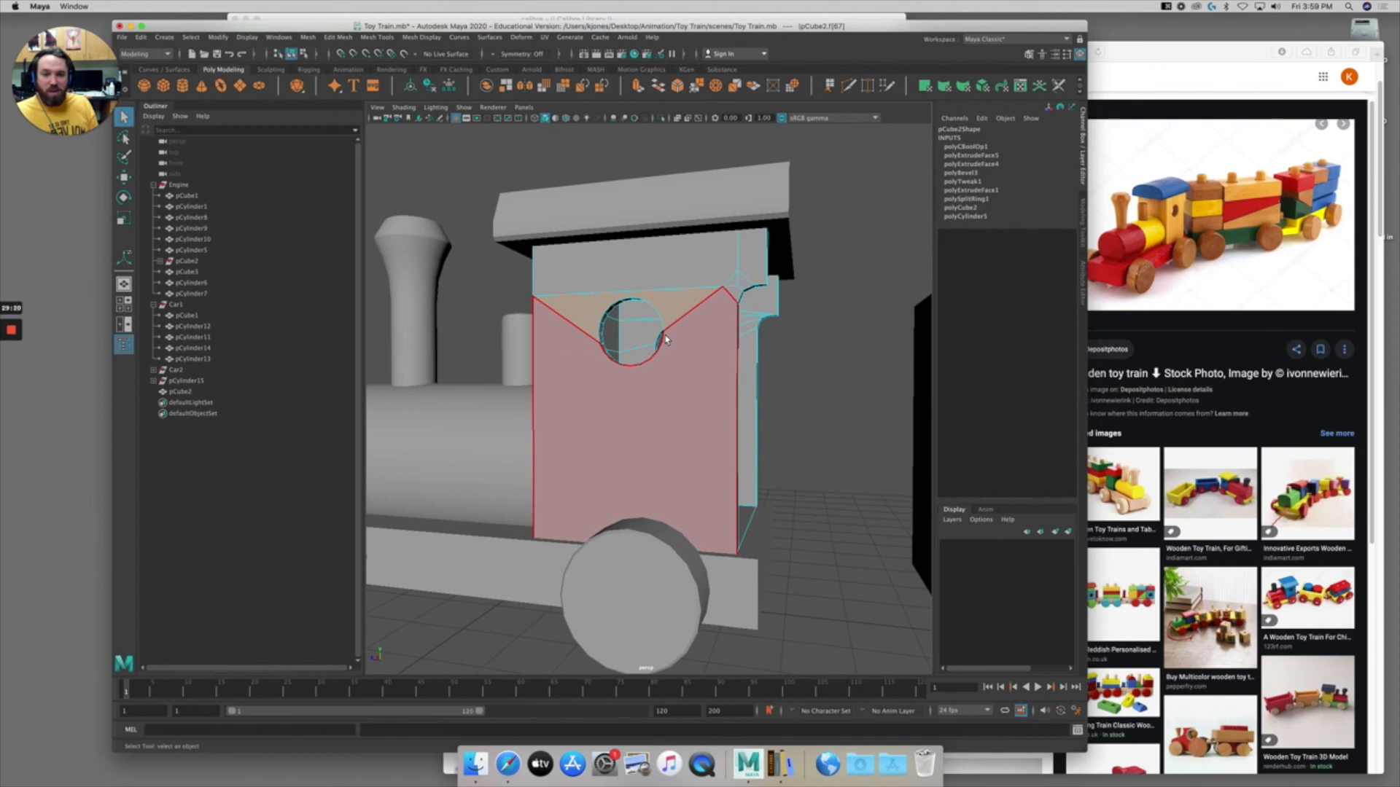
pyautogui.keyDown('alt'); pyautogui.moveTo(664, 347); pyautogui.dragTo(722, 351); pyautogui.keyUp('alt')
pyautogui.moveTo(728, 328); pyautogui.dragTo(759, 320, button='right')
pyautogui.click(801, 356)
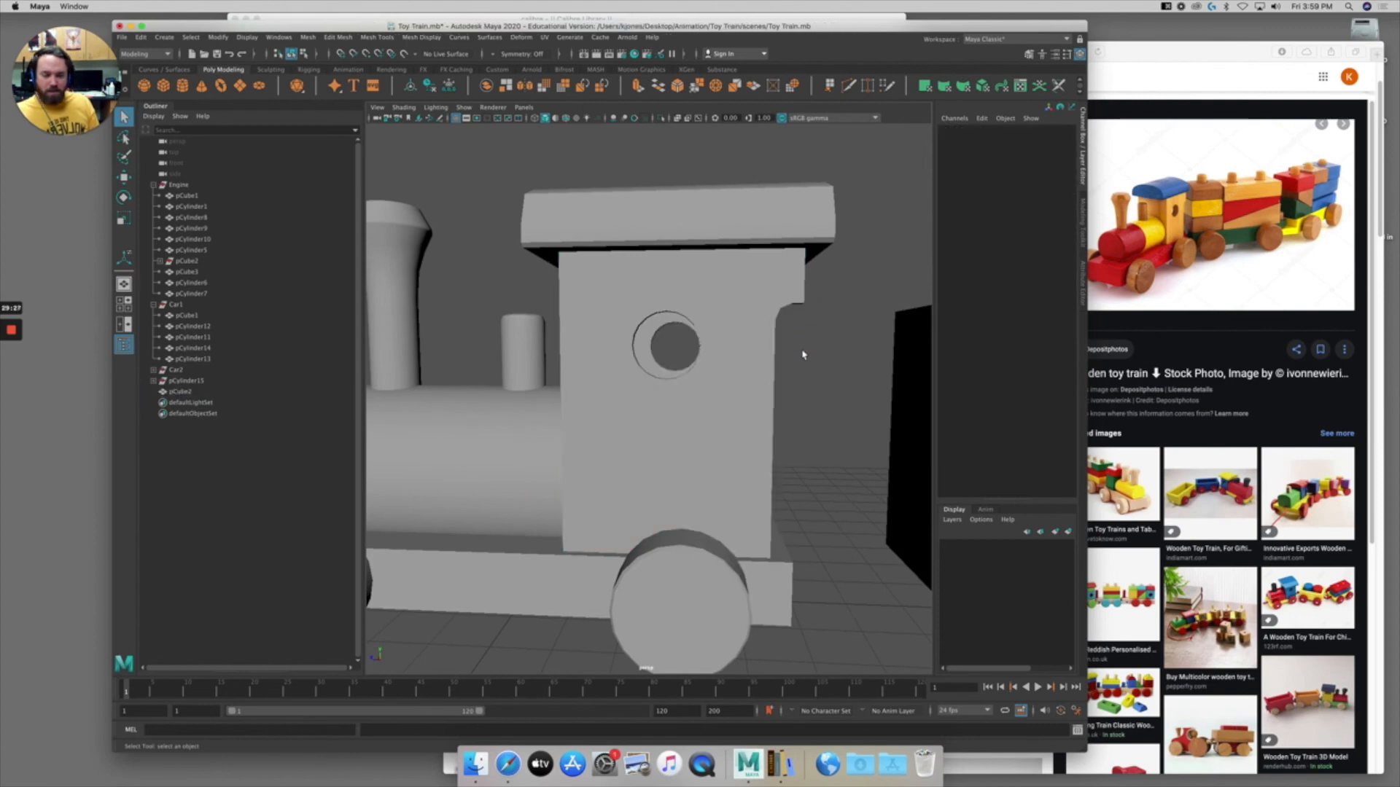
# Try shifting the round window by moving the leftover pCylinder15 object on the cab's side, and undo the move.
pyautogui.click(718, 283)
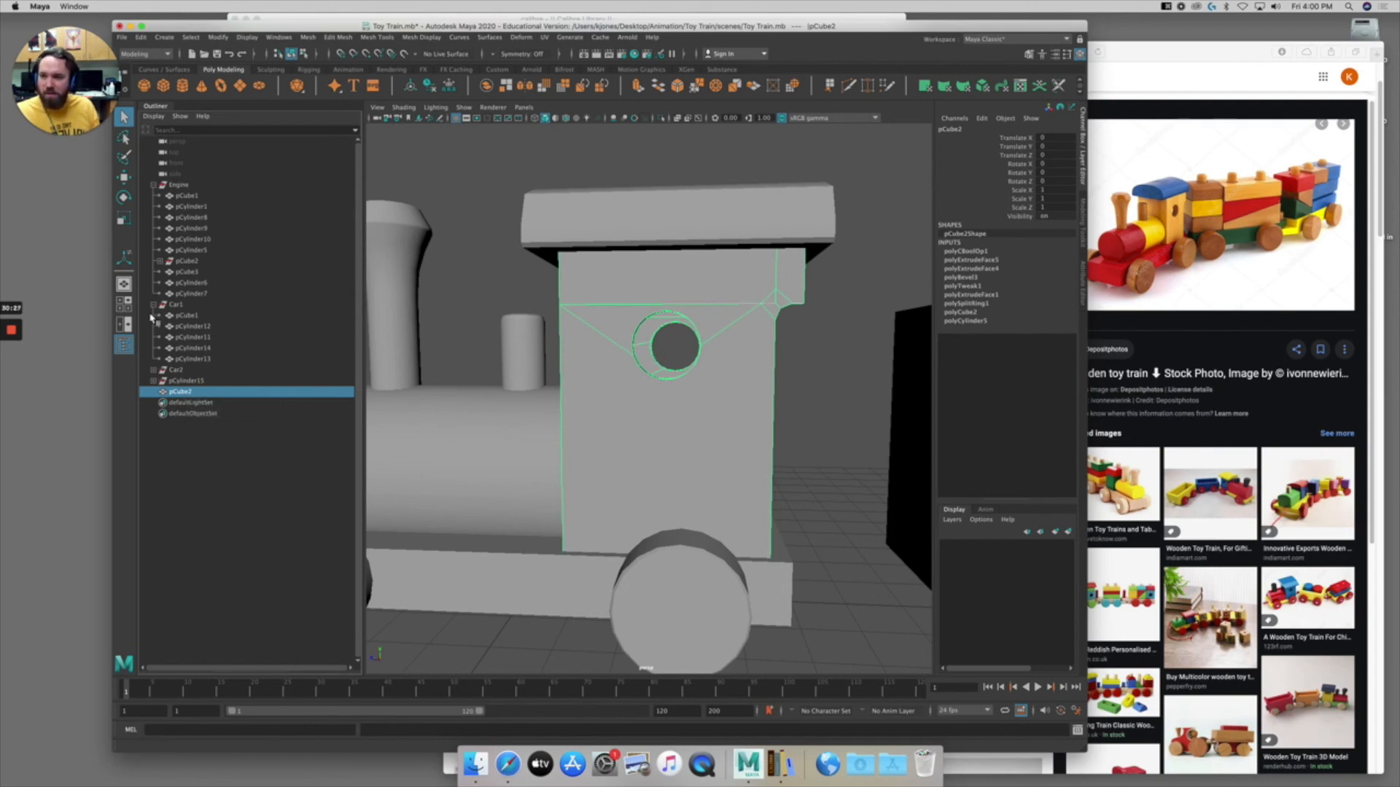
pyautogui.click(197, 294)
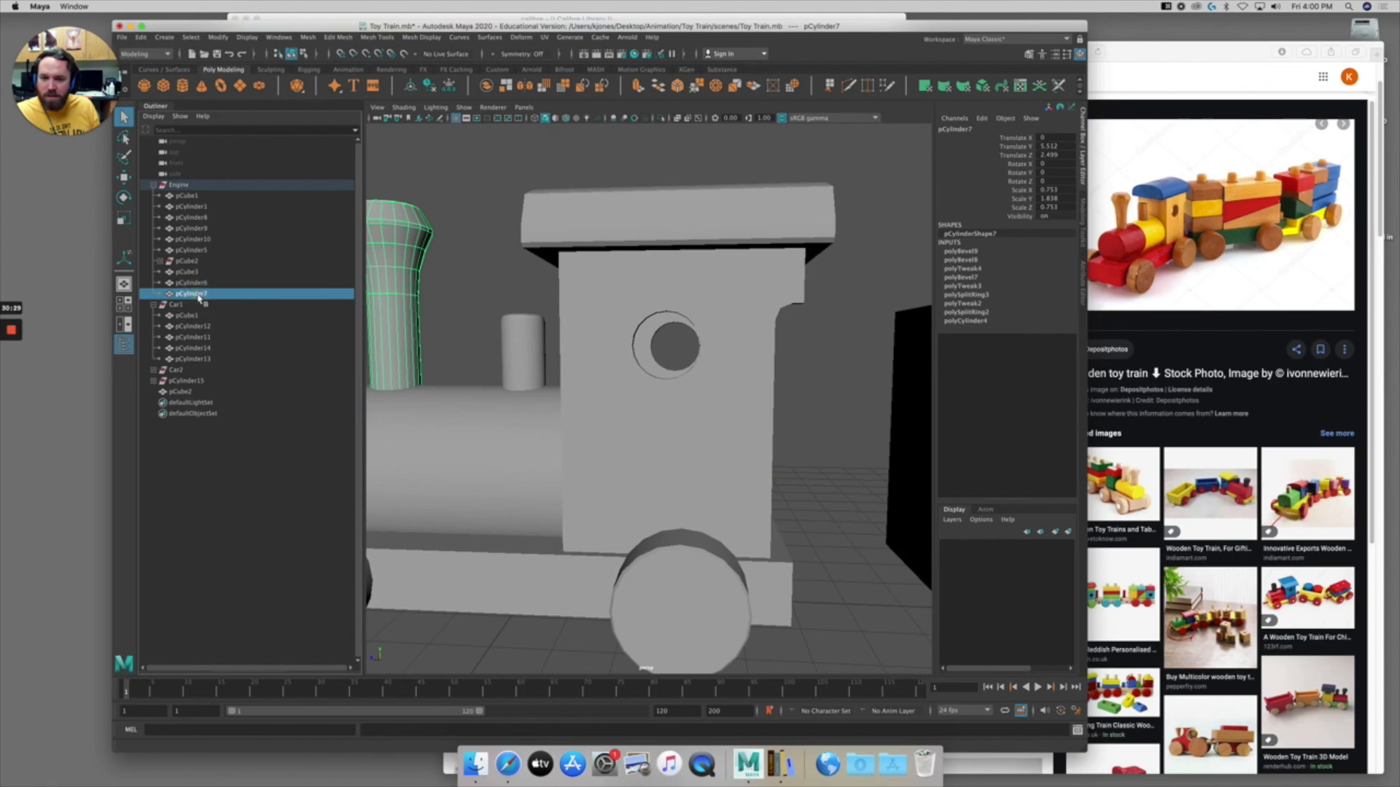
pyautogui.click(191, 381)
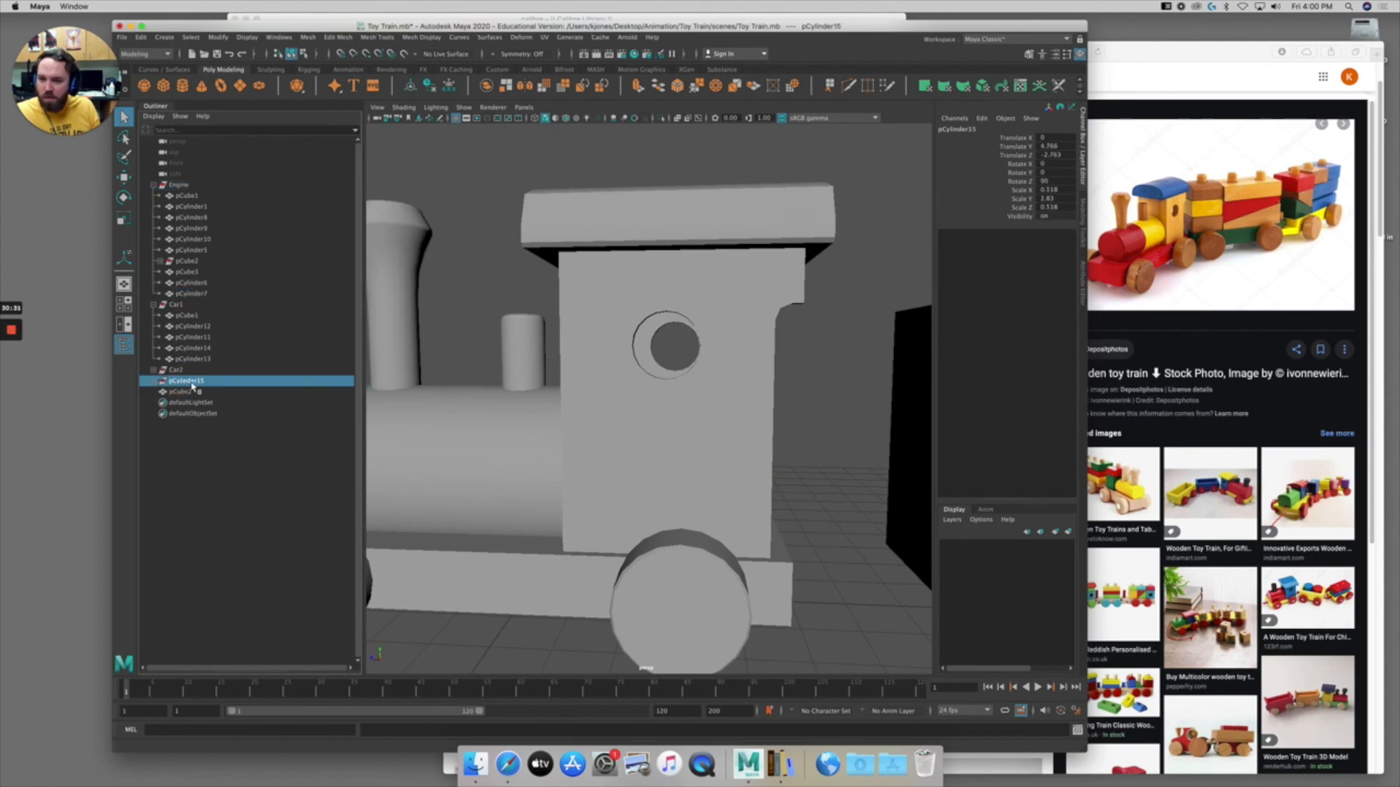
pyautogui.press('w')
pyautogui.keyDown('alt'); pyautogui.moveTo(656, 357); pyautogui.dragTo(684, 386); pyautogui.keyUp('alt')
pyautogui.press('super+z')
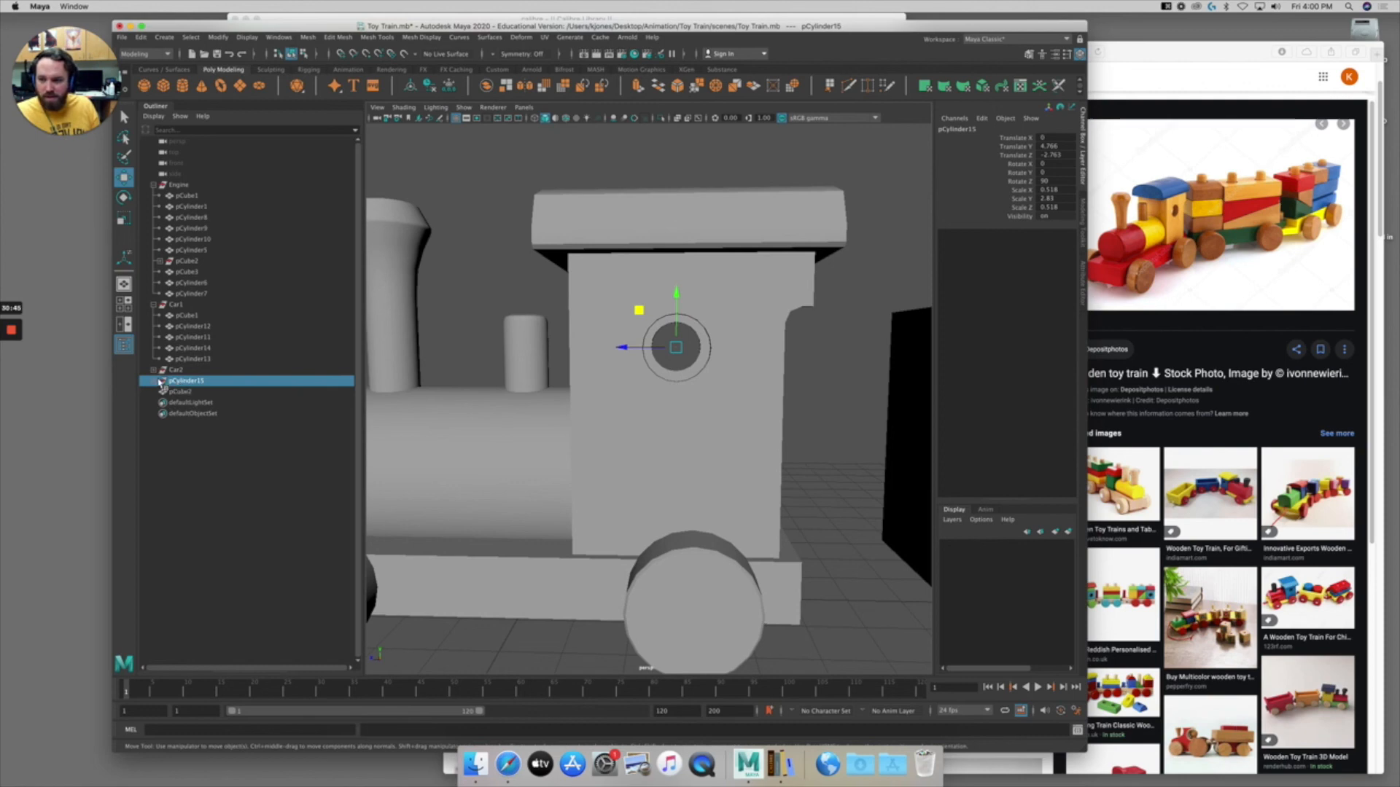
pyautogui.click(153, 381)
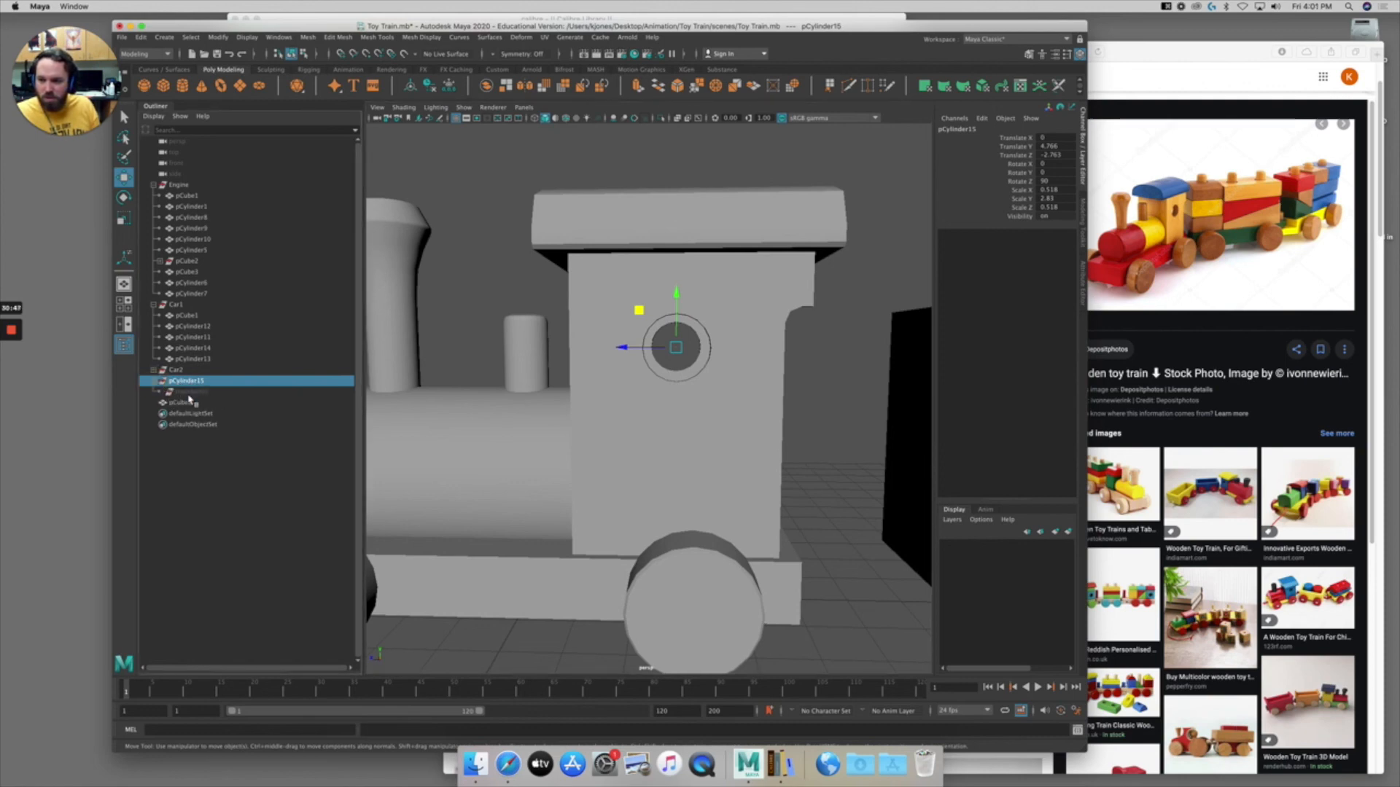
pyautogui.moveTo(639, 310)
pyautogui.mouseDown()
pyautogui.moveTo(672, 281)
pyautogui.moveTo(641, 297)
pyautogui.moveTo(676, 249)
pyautogui.moveTo(753, 263)
pyautogui.moveTo(725, 303)
pyautogui.moveTo(715, 447)
pyautogui.moveTo(643, 305)
pyautogui.mouseUp()
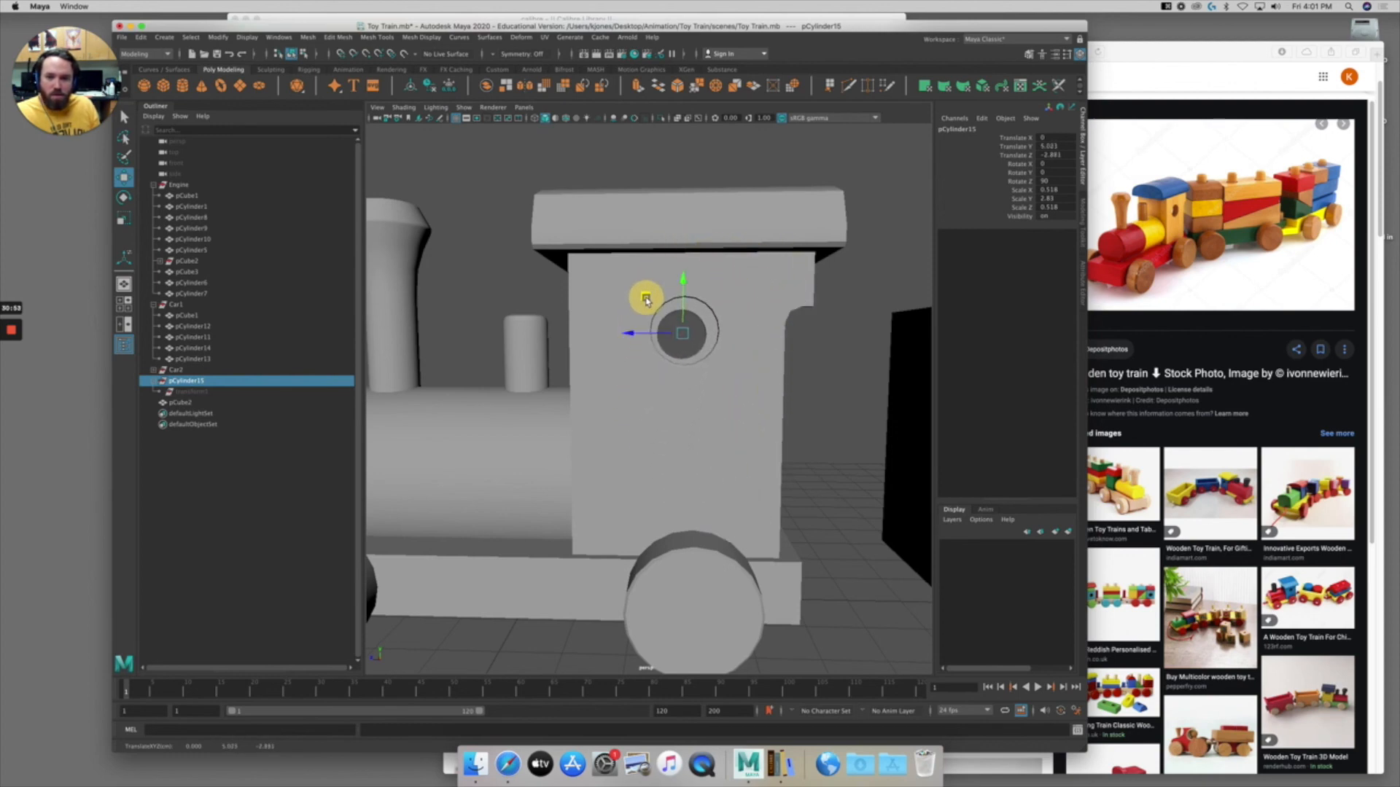
pyautogui.press('super+z')
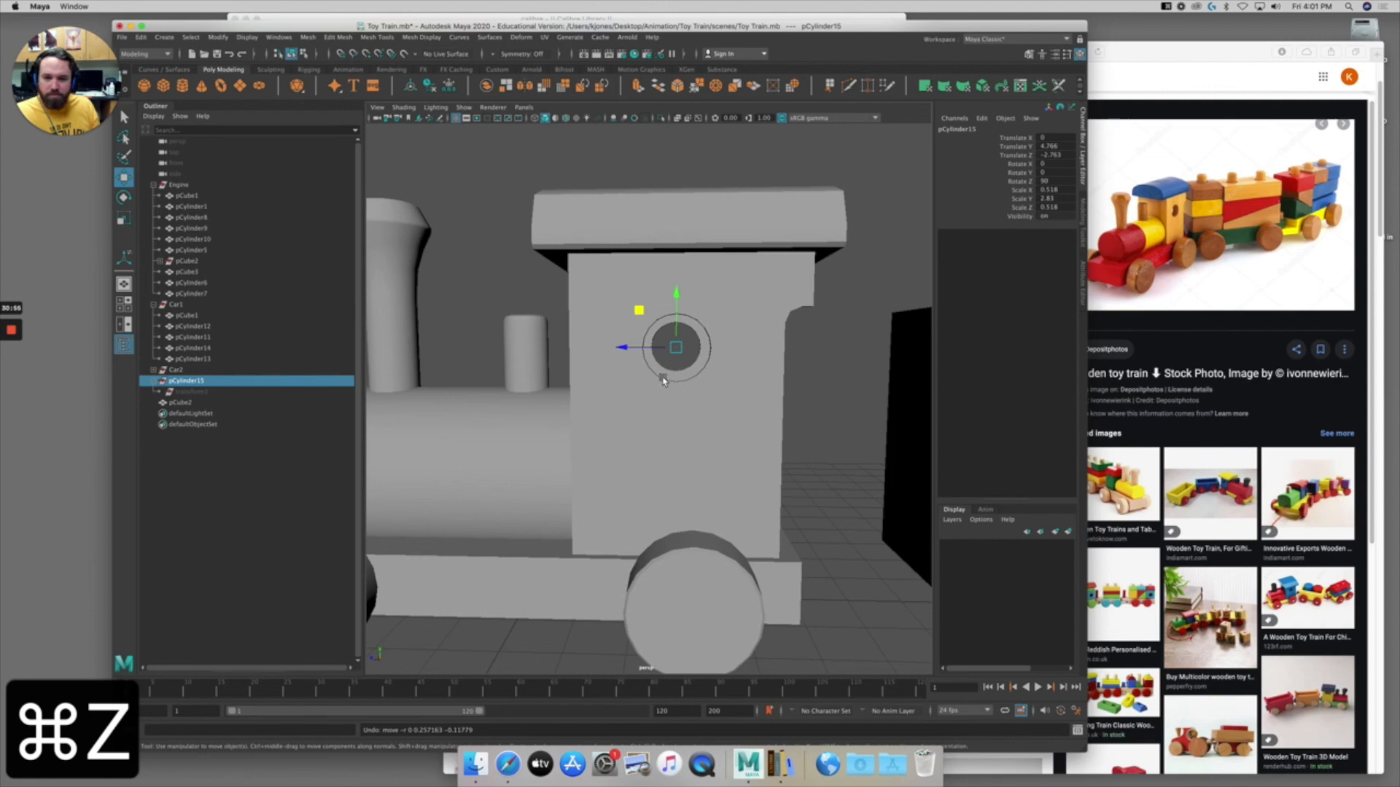
pyautogui.press('super+z')
# Delete the cut cab's construction history and place the cab, pCube2, inside the Engine group.
pyautogui.keyDown('alt'); pyautogui.moveTo(740, 325); pyautogui.dragTo(735, 316); pyautogui.keyUp('alt')
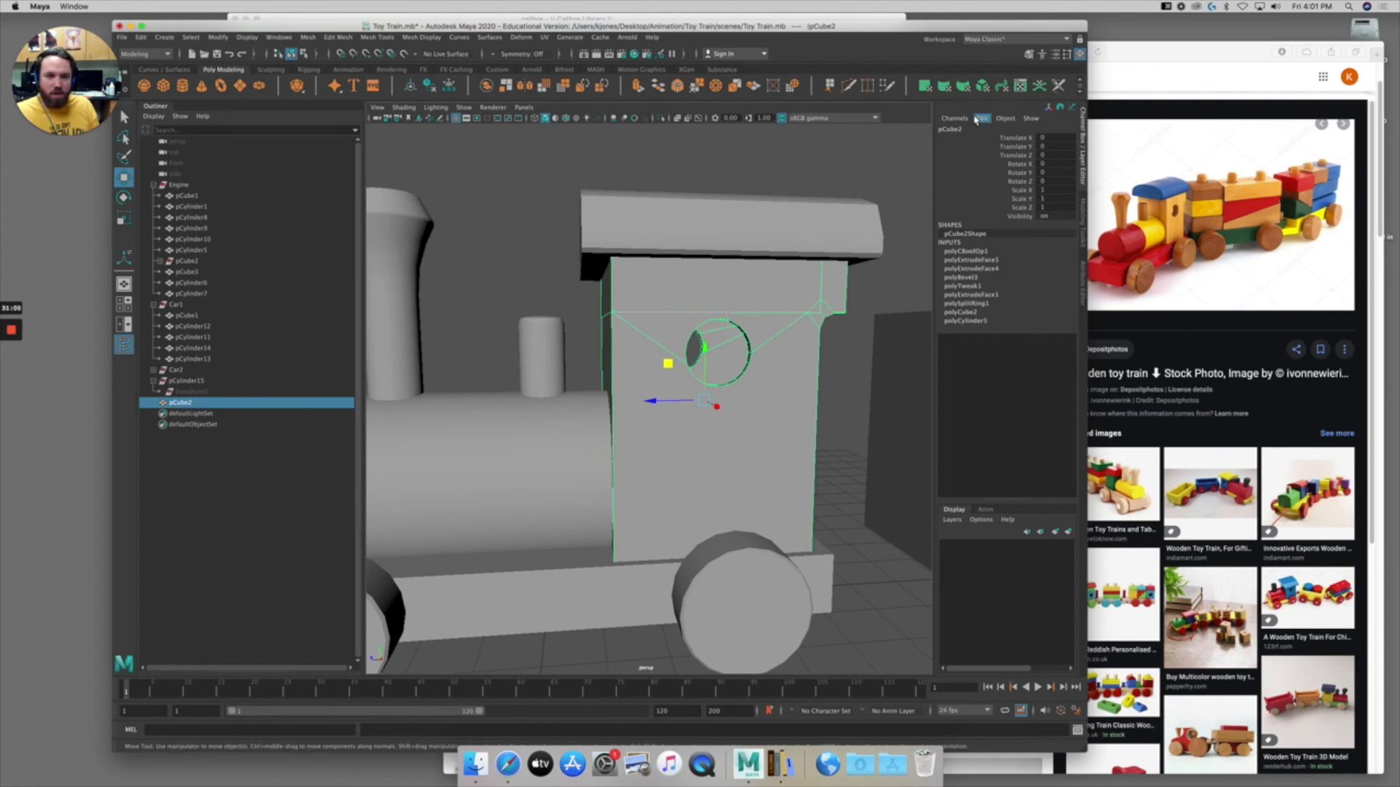
pyautogui.click(983, 119)
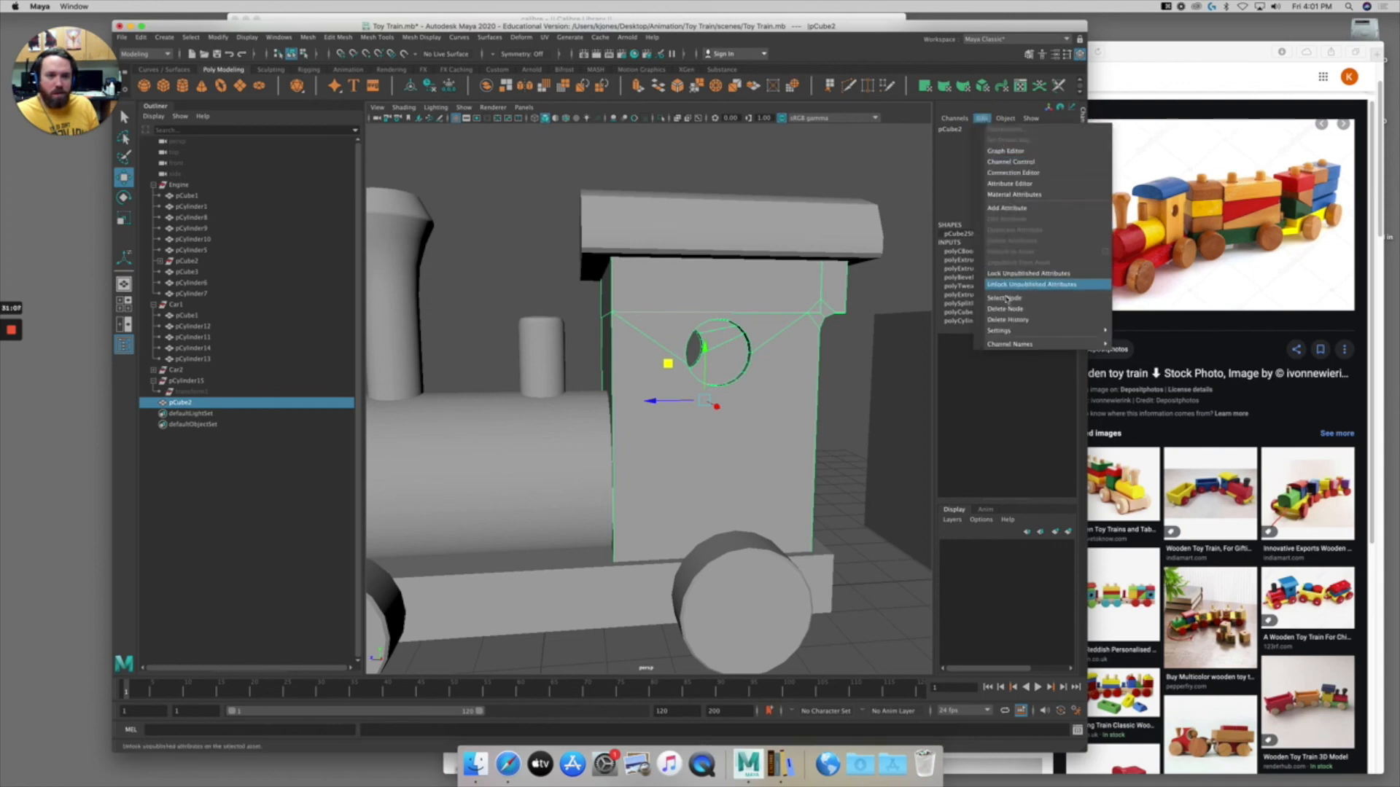
pyautogui.click(1004, 320)
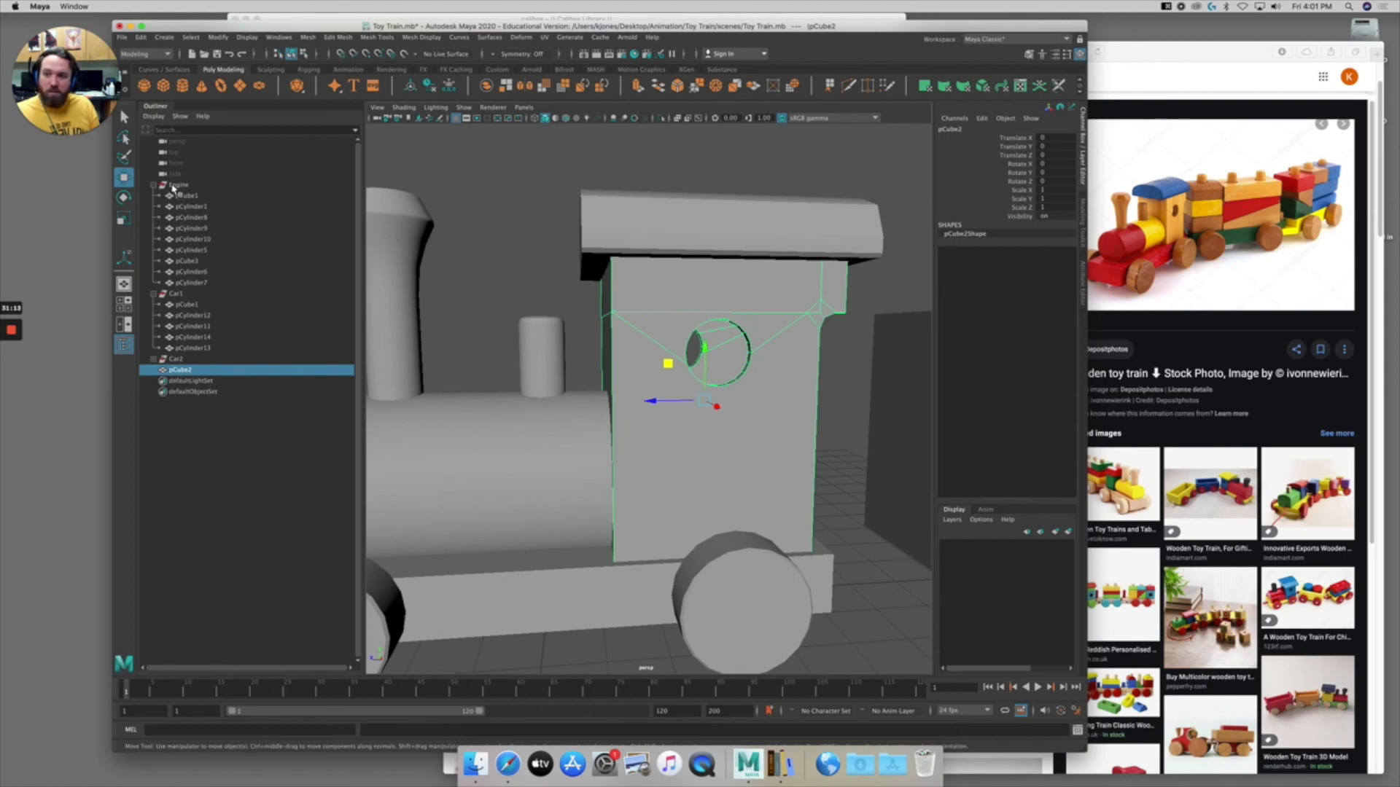
pyautogui.moveTo(189, 372); pyautogui.dragTo(188, 190, button='middle')
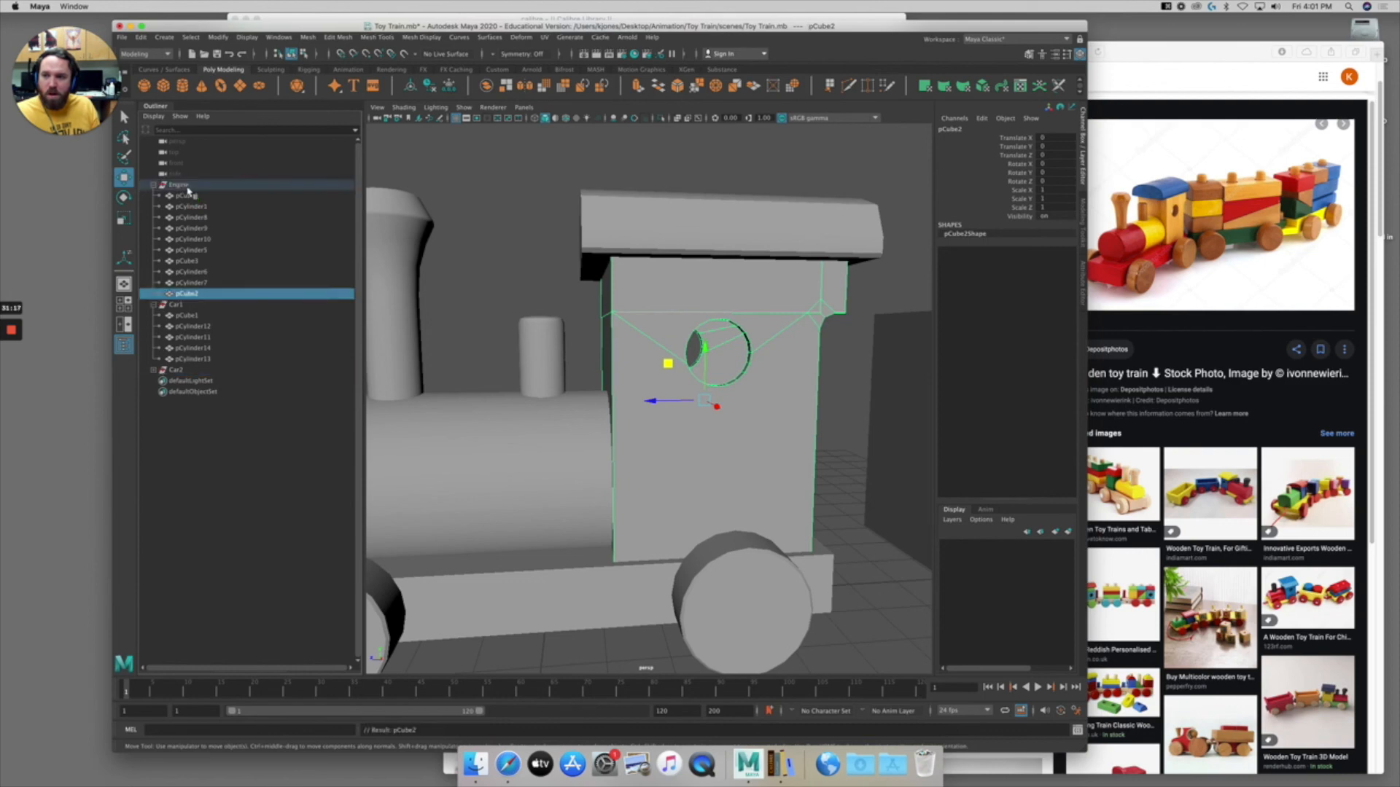
# Delete the construction history of all objects in the scene.
pyautogui.keyDown('alt'); pyautogui.moveTo(822, 400); pyautogui.dragTo(635, 416, button='right'); pyautogui.keyUp('alt')
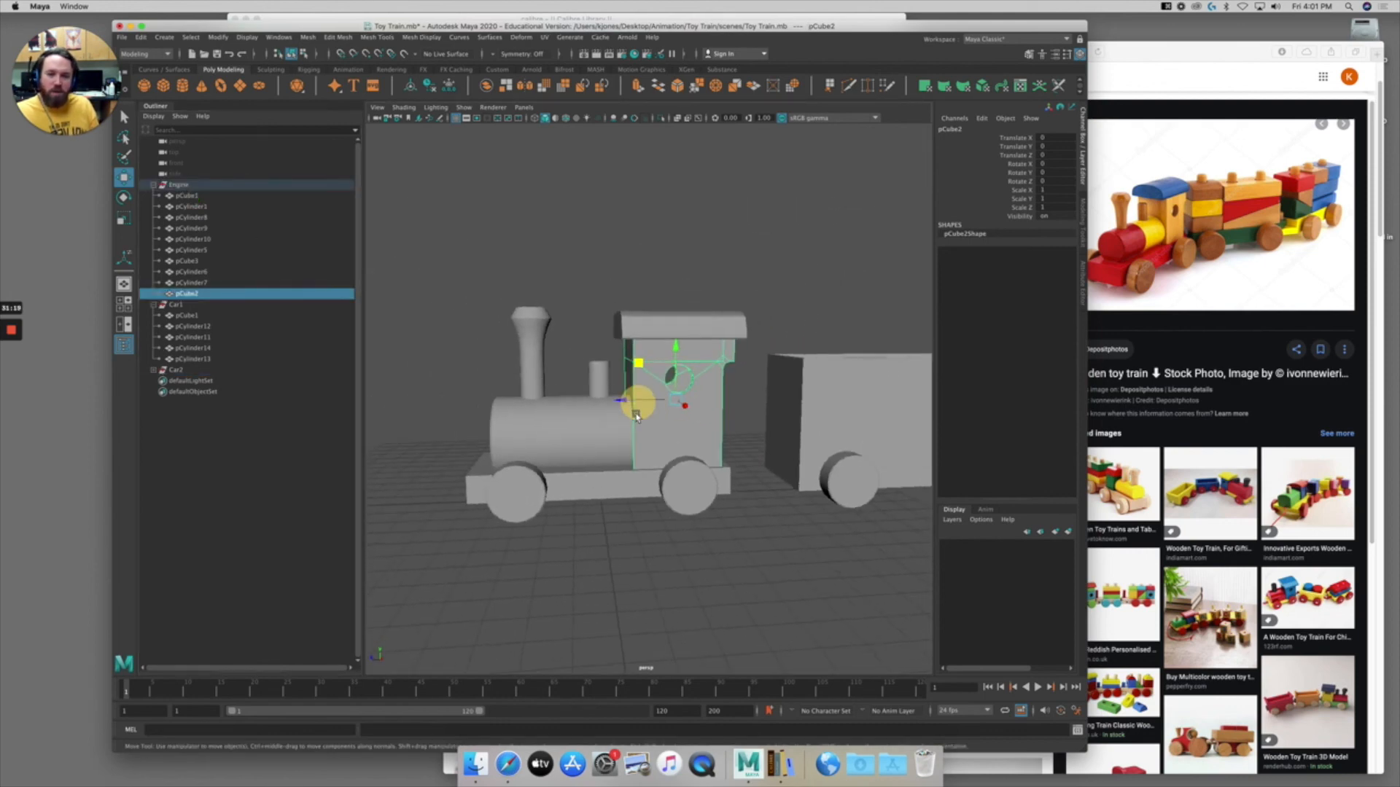
pyautogui.keyDown('alt'); pyautogui.moveTo(636, 415); pyautogui.dragTo(650, 423); pyautogui.keyUp('alt')
pyautogui.keyDown('alt'); pyautogui.moveTo(817, 434); pyautogui.dragTo(778, 454, button='middle'); pyautogui.keyUp('alt')
pyautogui.keyDown('alt'); pyautogui.moveTo(777, 453); pyautogui.dragTo(718, 401, button='right'); pyautogui.keyUp('alt')
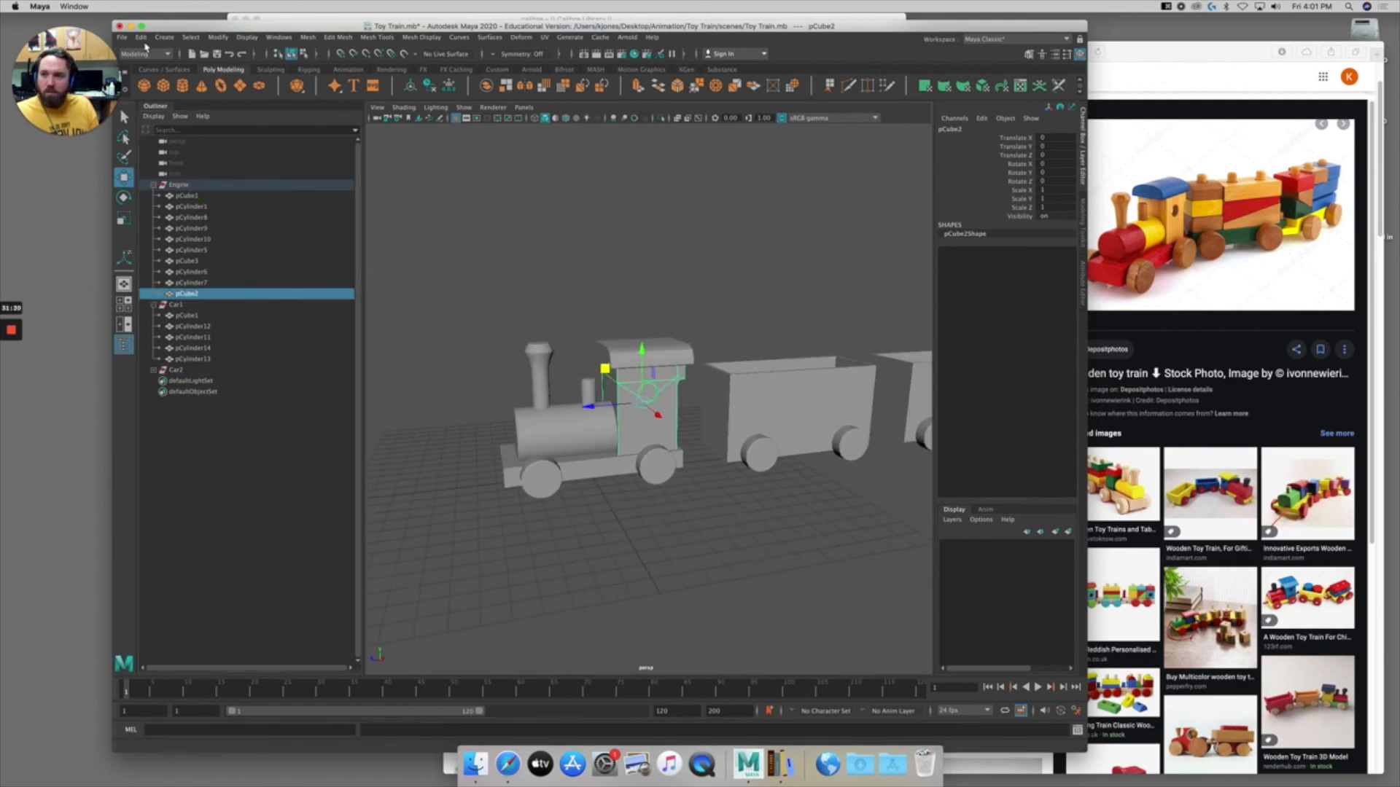
pyautogui.click(141, 37)
pyautogui.moveTo(194, 177)
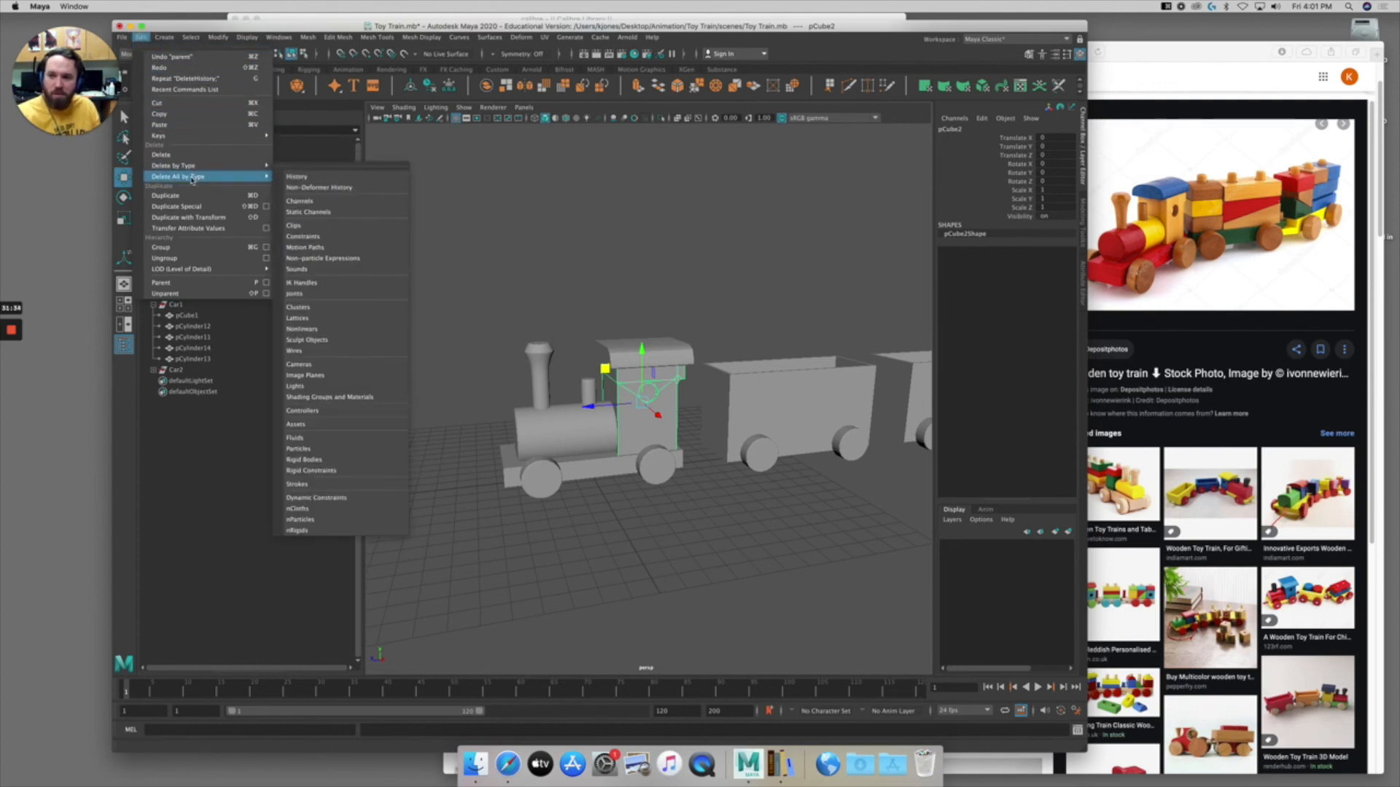
pyautogui.click(322, 180)
# Check the smokestack, the boiler and the first car's body for remaining construction history, and clear the selection.
pyautogui.click(515, 307)
pyautogui.click(538, 351)
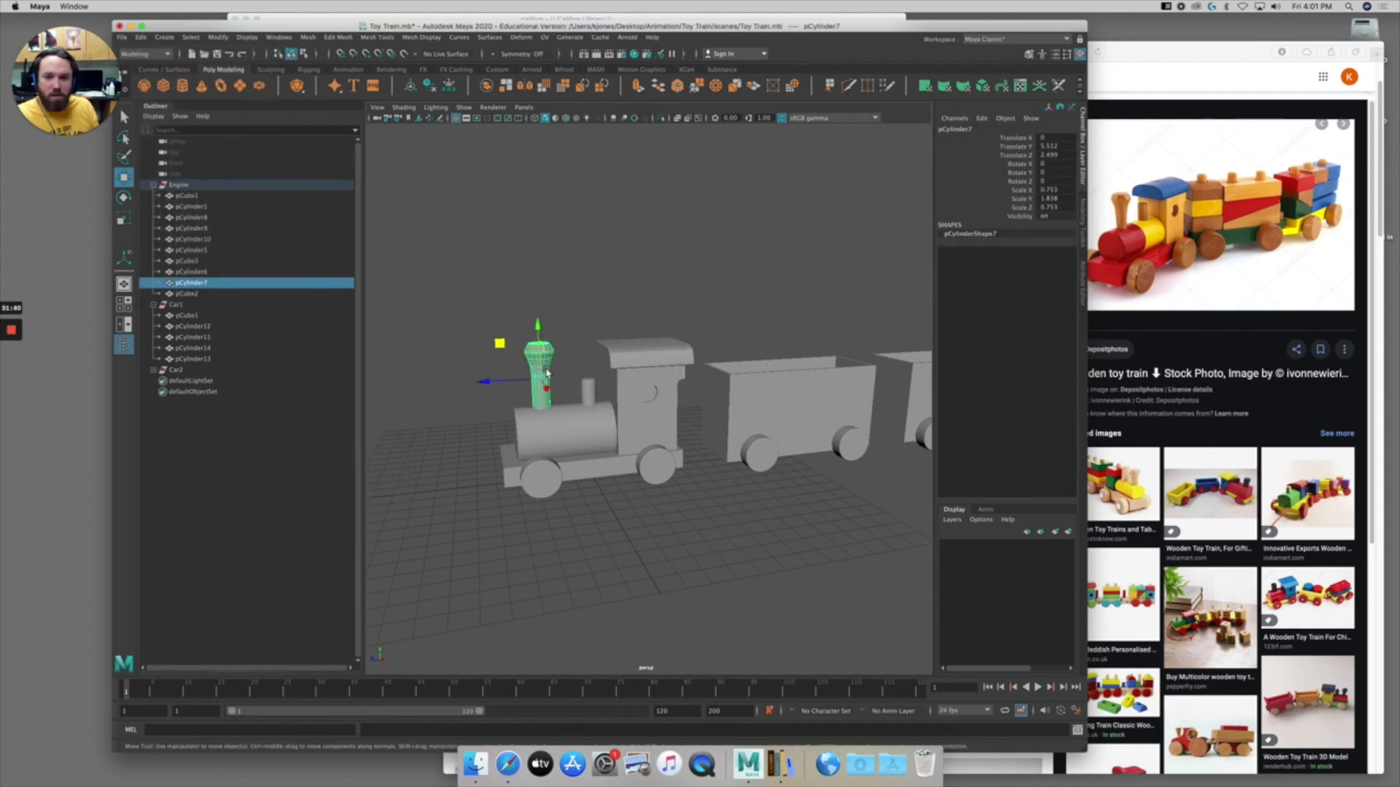
pyautogui.click(580, 421)
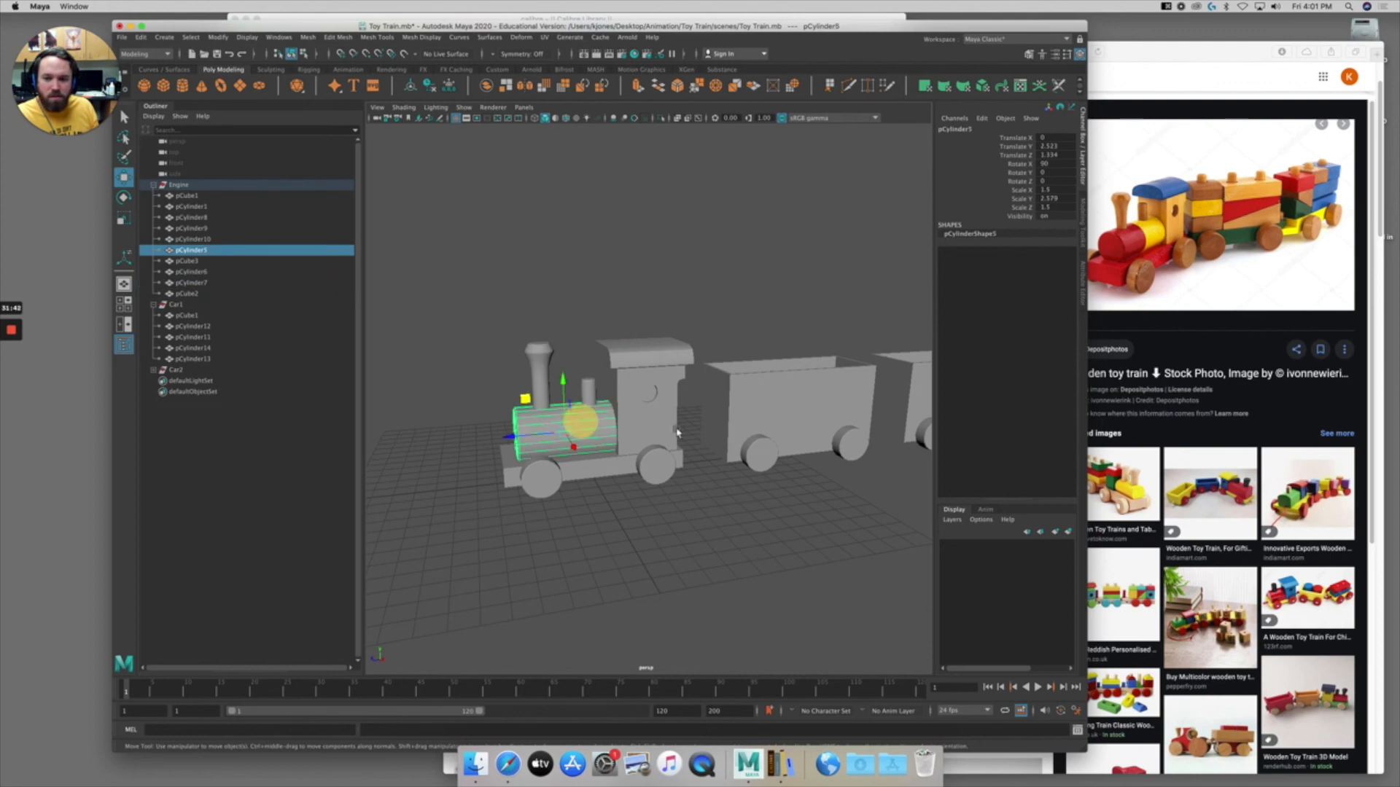
pyautogui.click(751, 406)
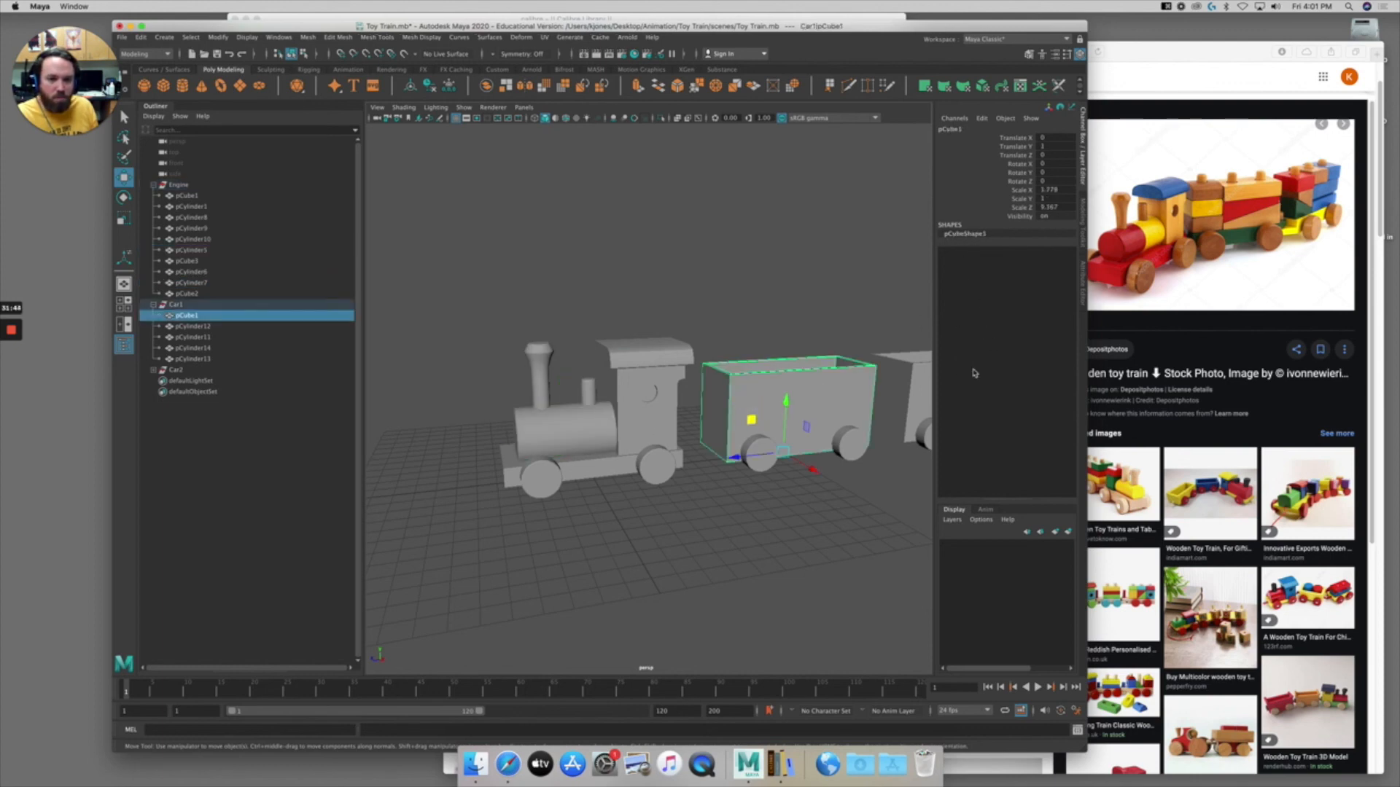
pyautogui.click(849, 447)
pyautogui.click(794, 392)
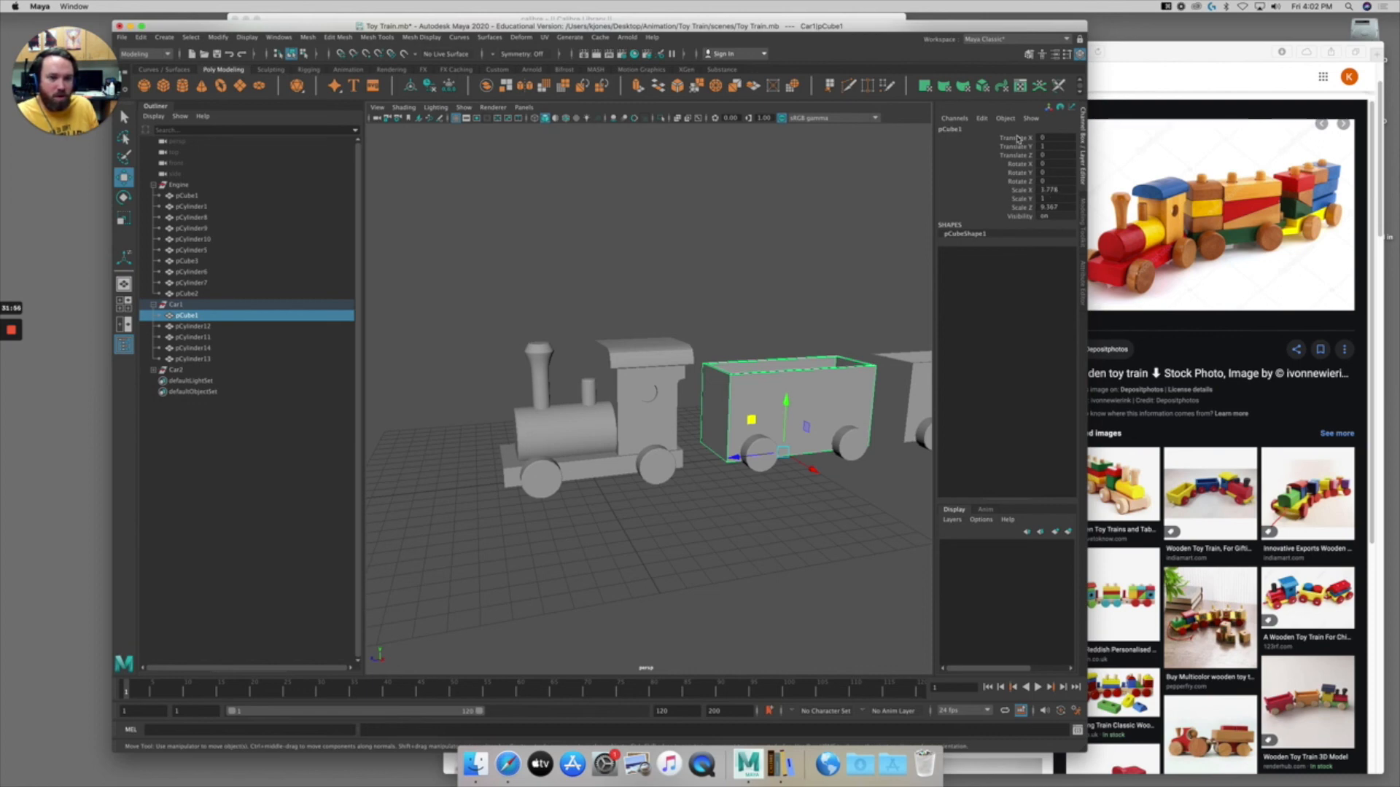
pyautogui.click(540, 353)
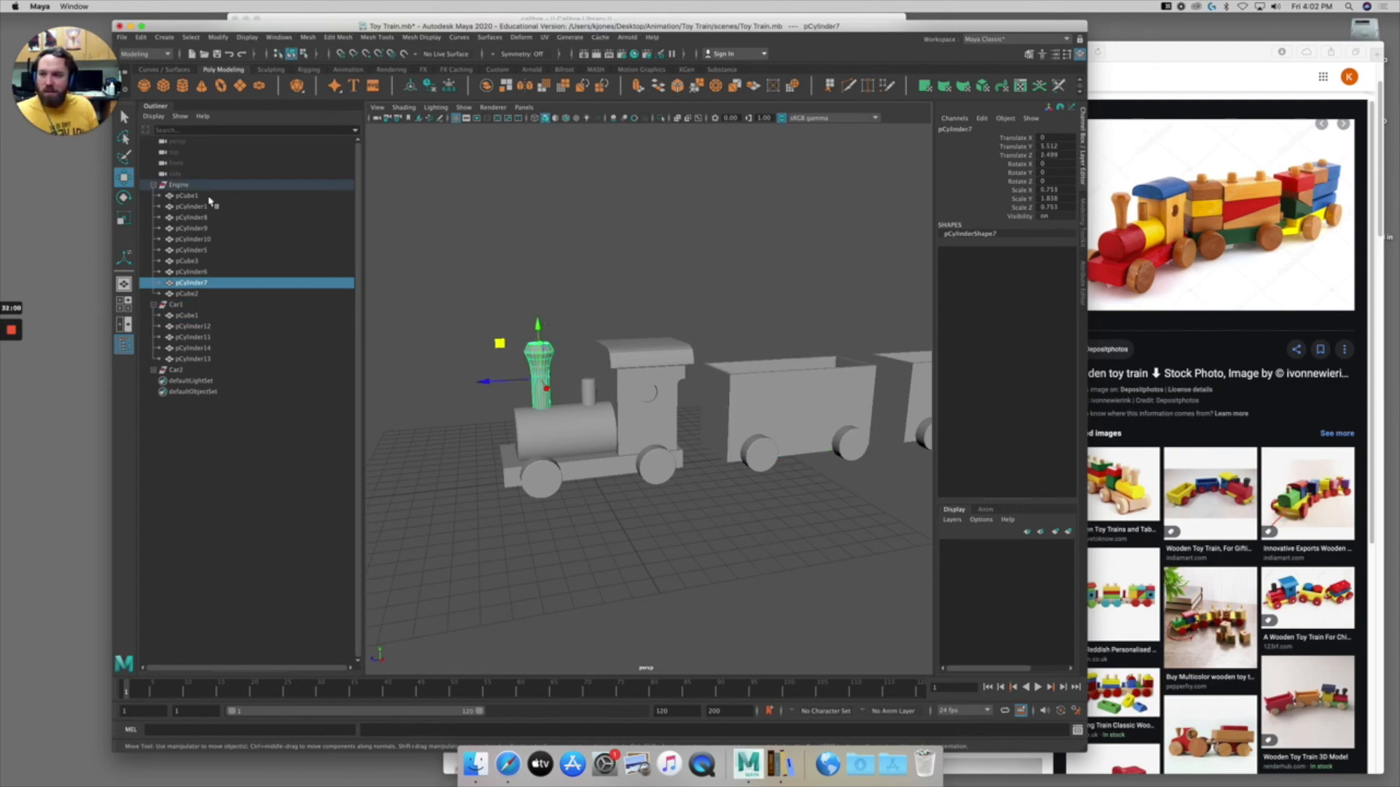
pyautogui.click(627, 294)
# Select all parts of the engine and both cars together.
pyautogui.keyDown('alt'); pyautogui.moveTo(718, 283); pyautogui.dragTo(580, 269, button='right'); pyautogui.keyUp('alt')
pyautogui.keyDown('alt'); pyautogui.moveTo(580, 277); pyautogui.dragTo(535, 288, button='middle'); pyautogui.keyUp('alt')
pyautogui.keyDown('alt'); pyautogui.moveTo(535, 287); pyautogui.dragTo(543, 295); pyautogui.keyUp('alt')
pyautogui.moveTo(460, 281); pyautogui.dragTo(886, 542)
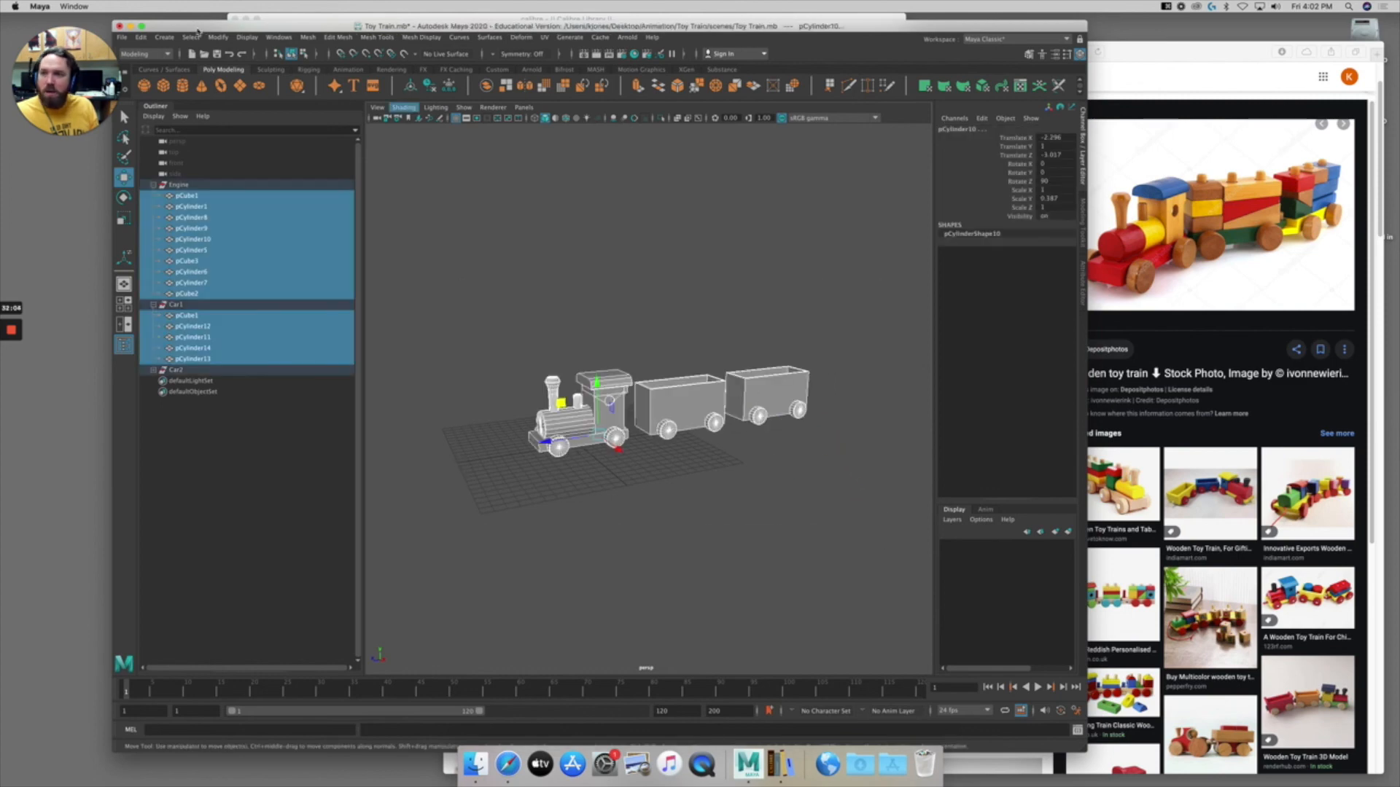
# Try Reset Transformations on all selected train parts, and undo it.
pyautogui.click(217, 37)
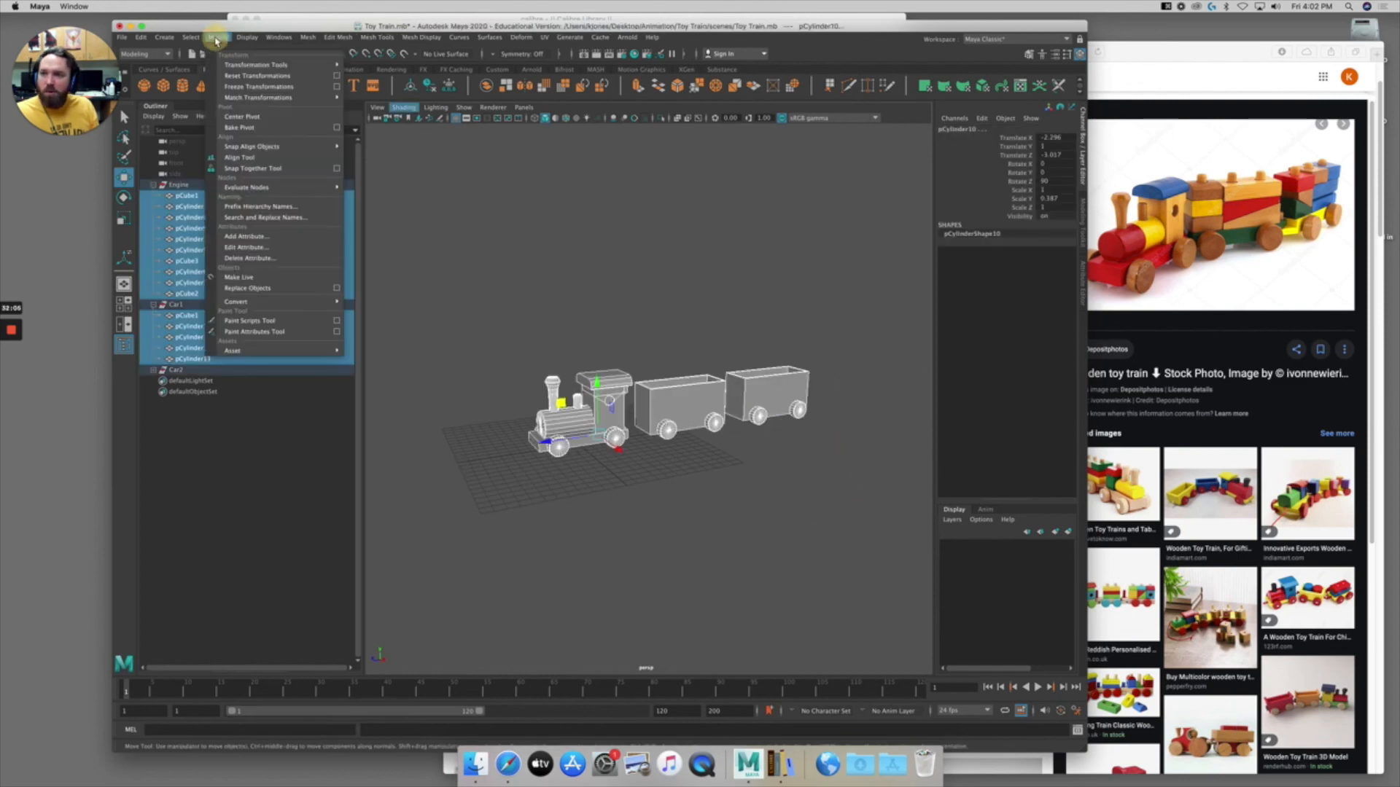
pyautogui.click(279, 77)
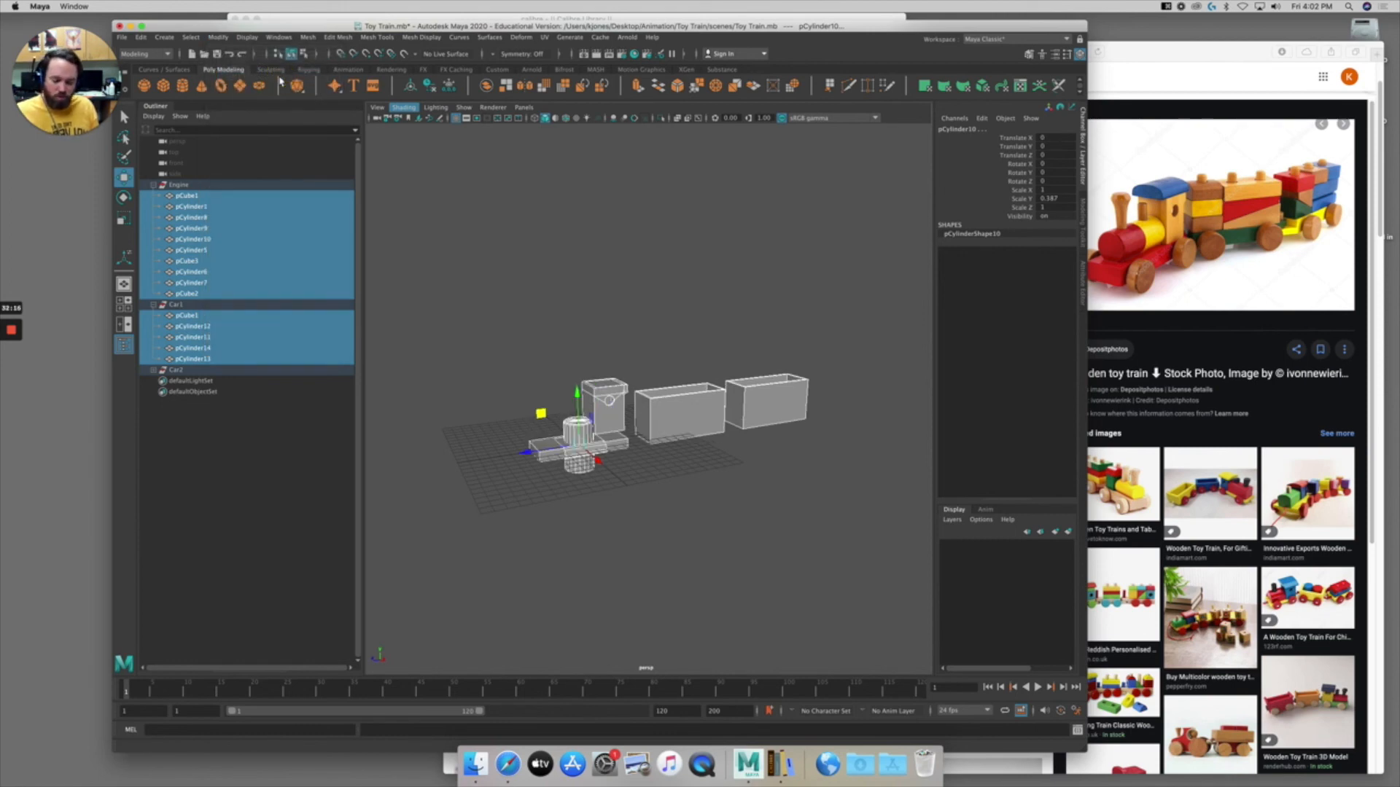
pyautogui.press('super+z')
# Freeze the transformations of all selected train parts, check the smokestack's transform values, and clear the selection.
pyautogui.click(218, 37)
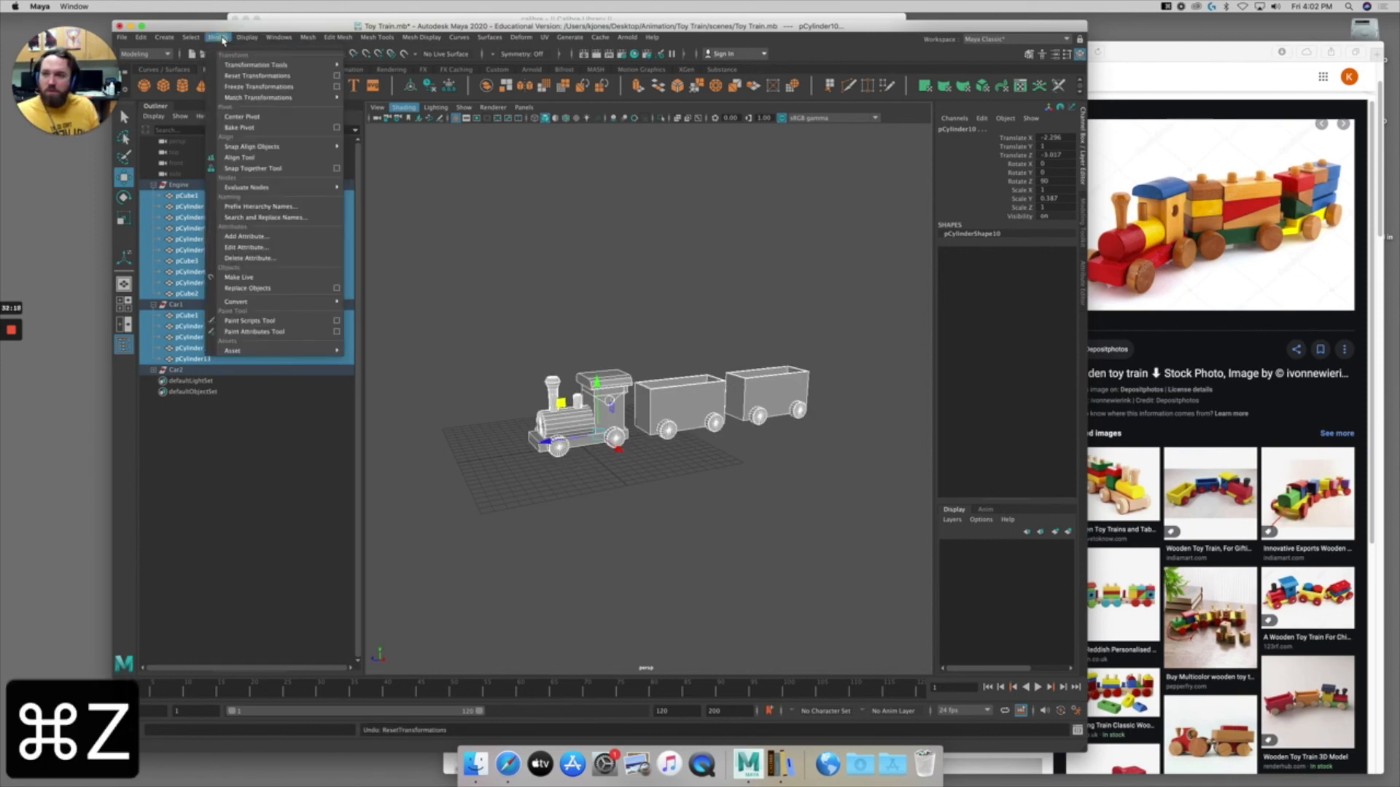
pyautogui.click(253, 88)
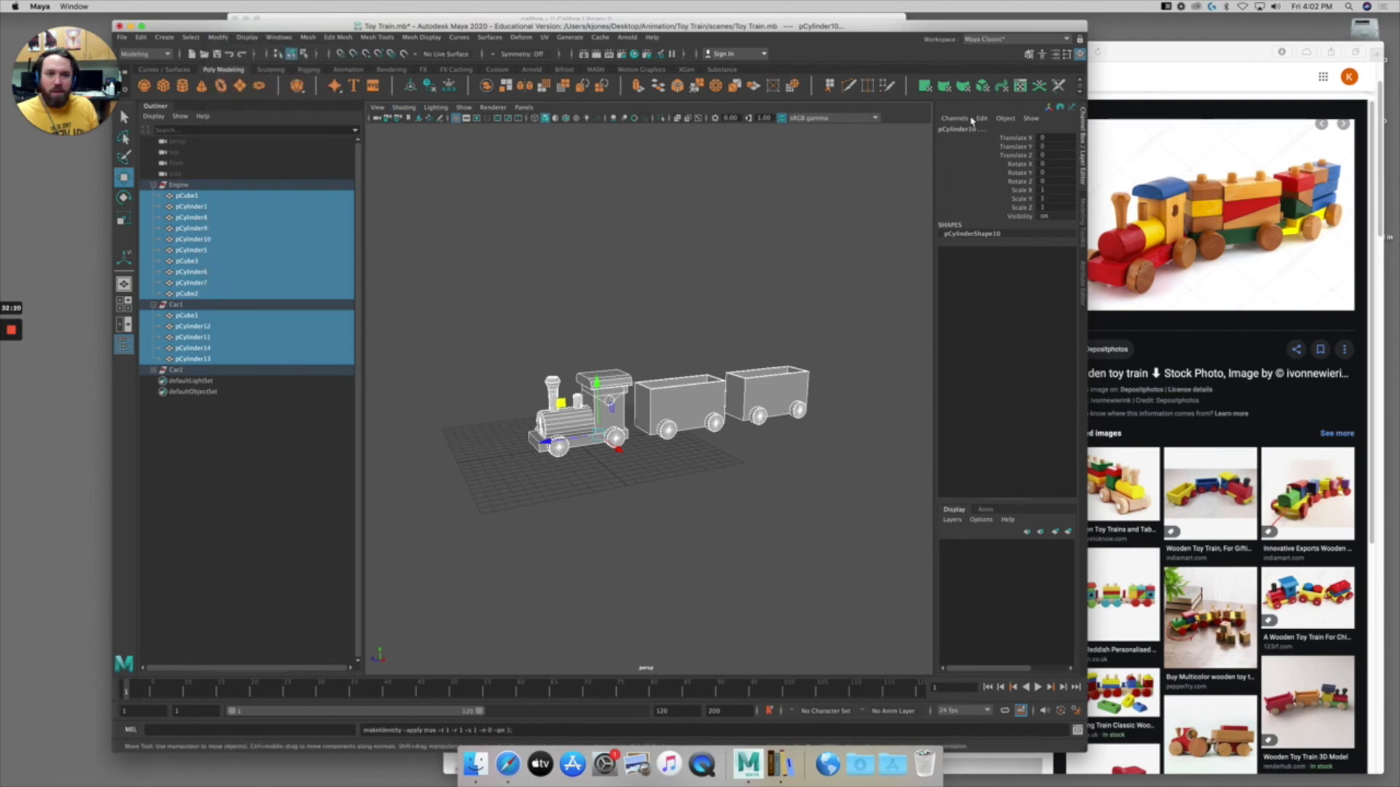
pyautogui.click(554, 384)
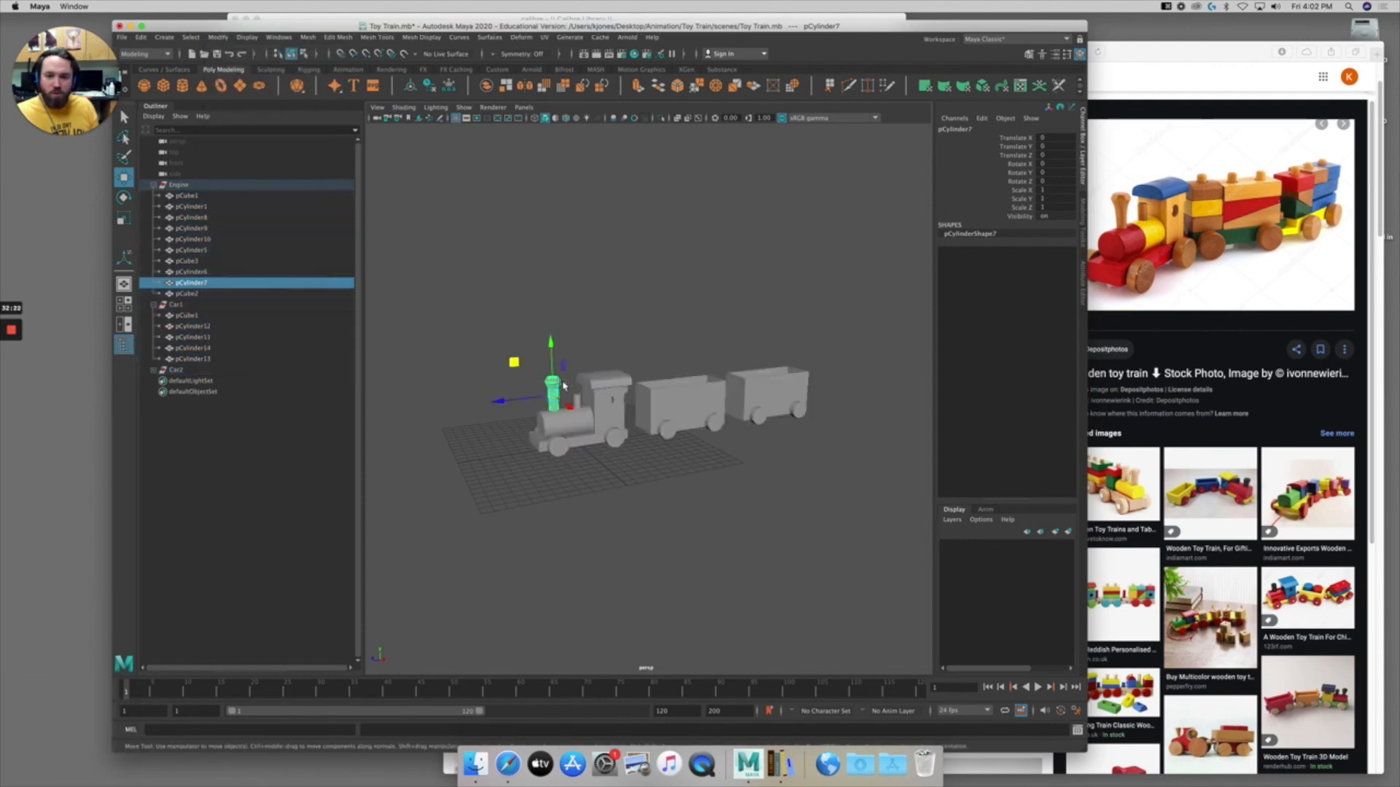
pyautogui.click(656, 336)
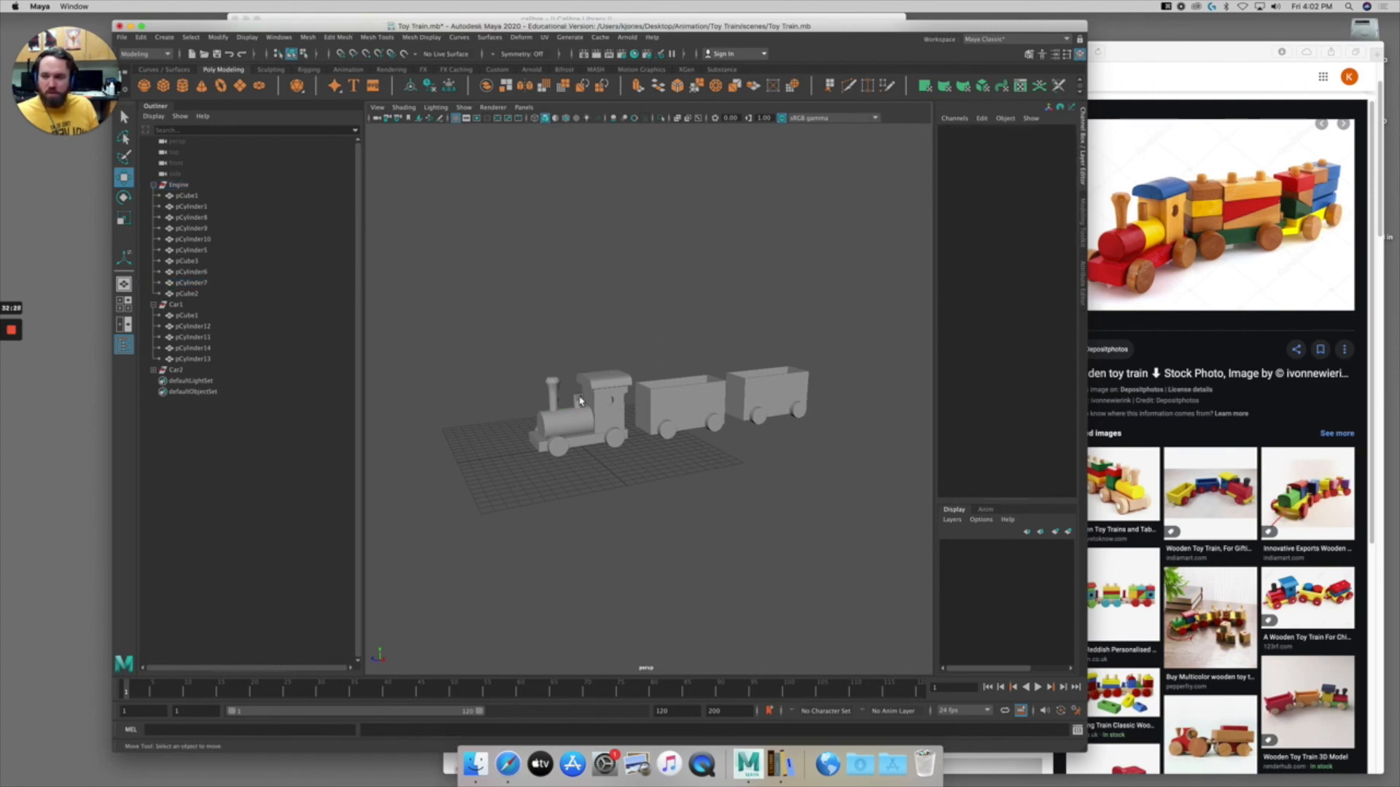
# Collapse the Engine and Car1 groups in the Outliner and save the Toy Train scene.
pyautogui.click(154, 304)
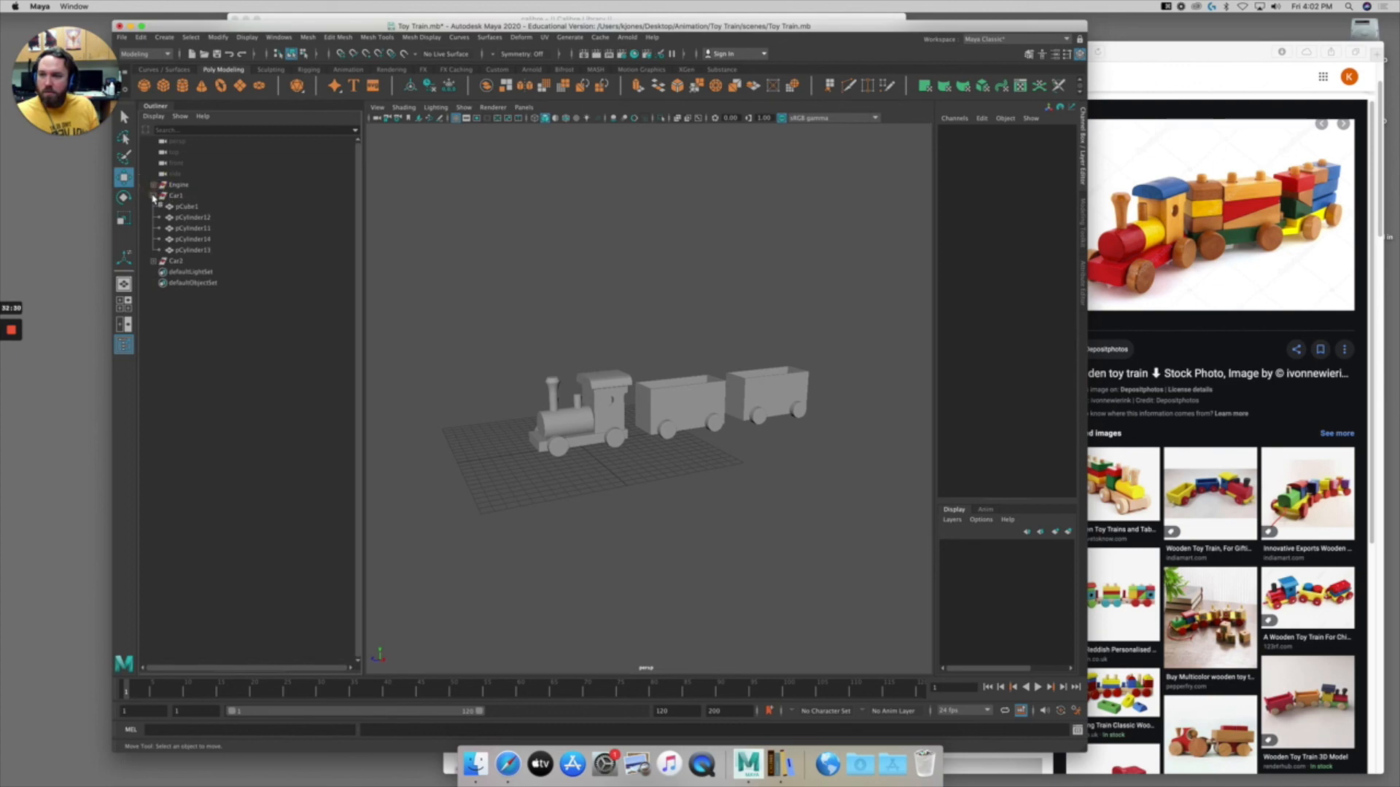
pyautogui.click(153, 184)
pyautogui.click(121, 38)
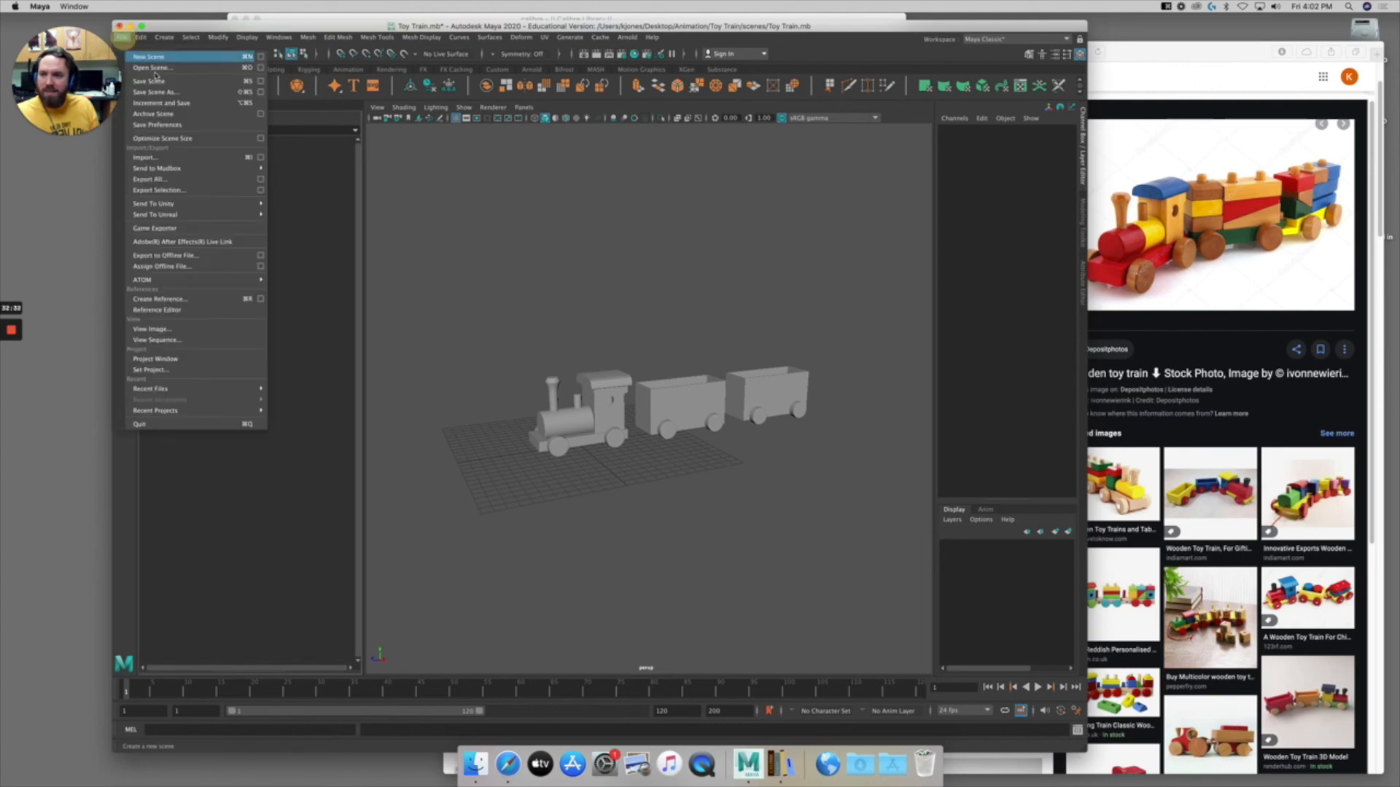
pyautogui.click(171, 82)
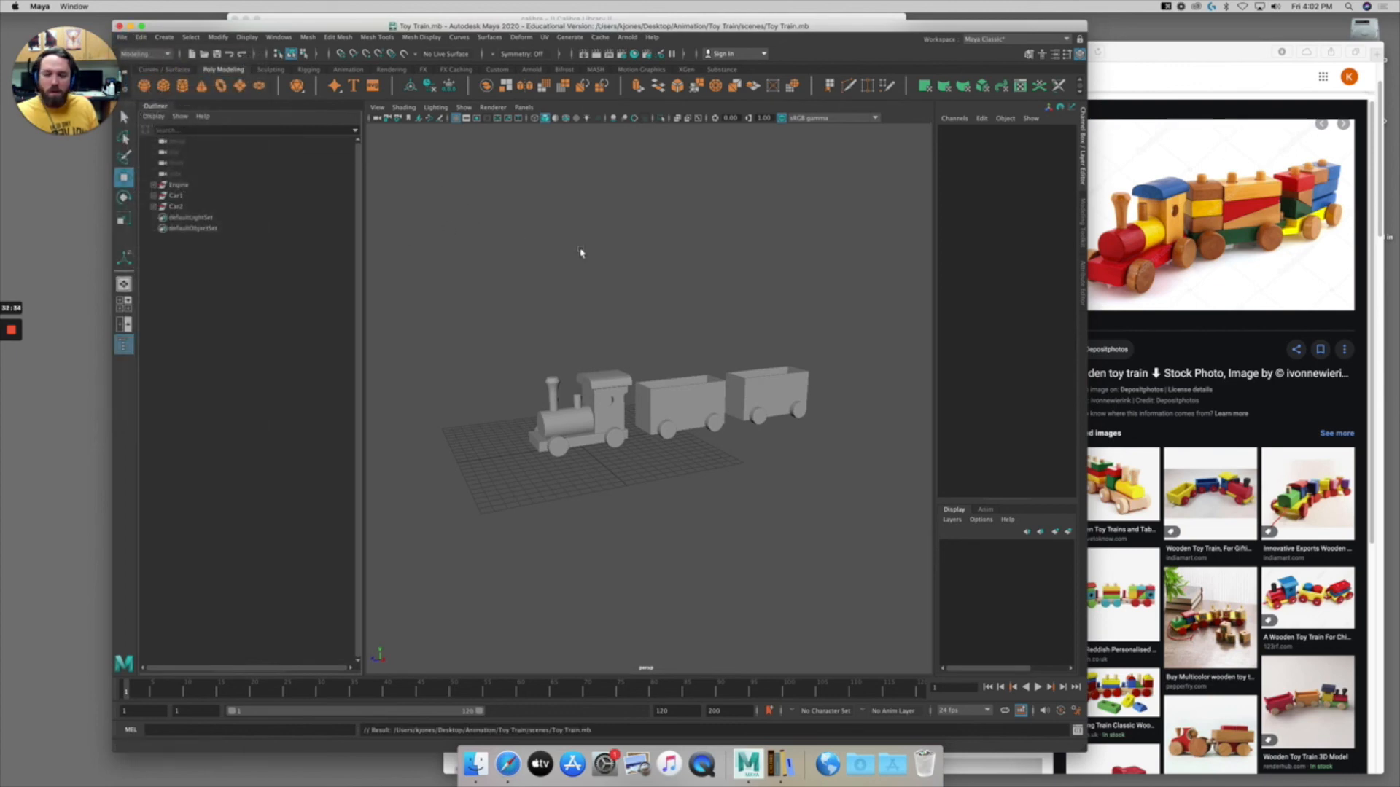